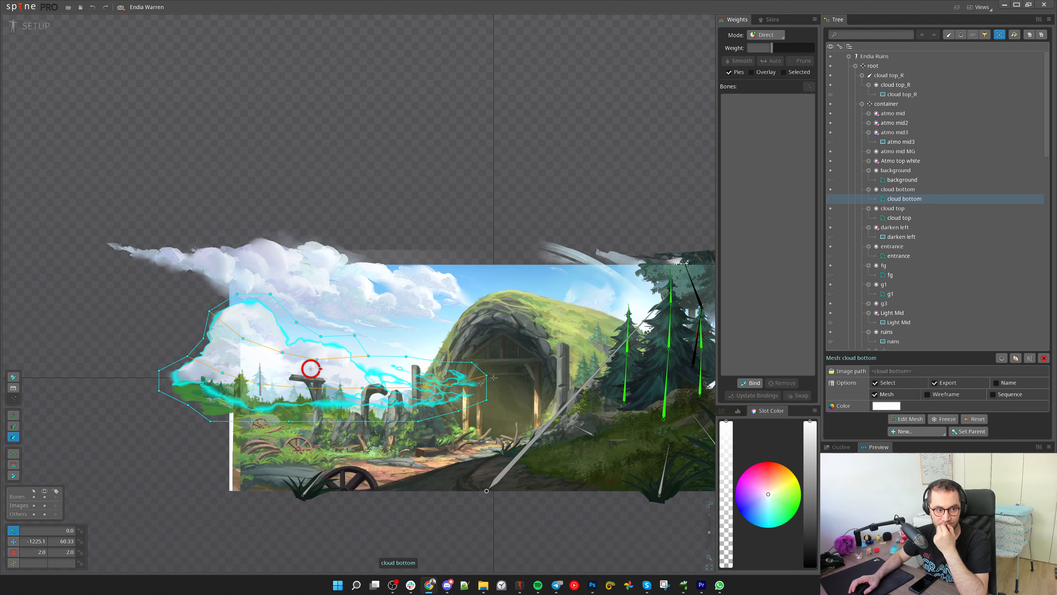
Switch to the browser, watch the Farmland animation on YouTube in full screen, and return to Spine
left_click_drag(520, 204, 457, 122)
scroll(458, 123, "down", 2)
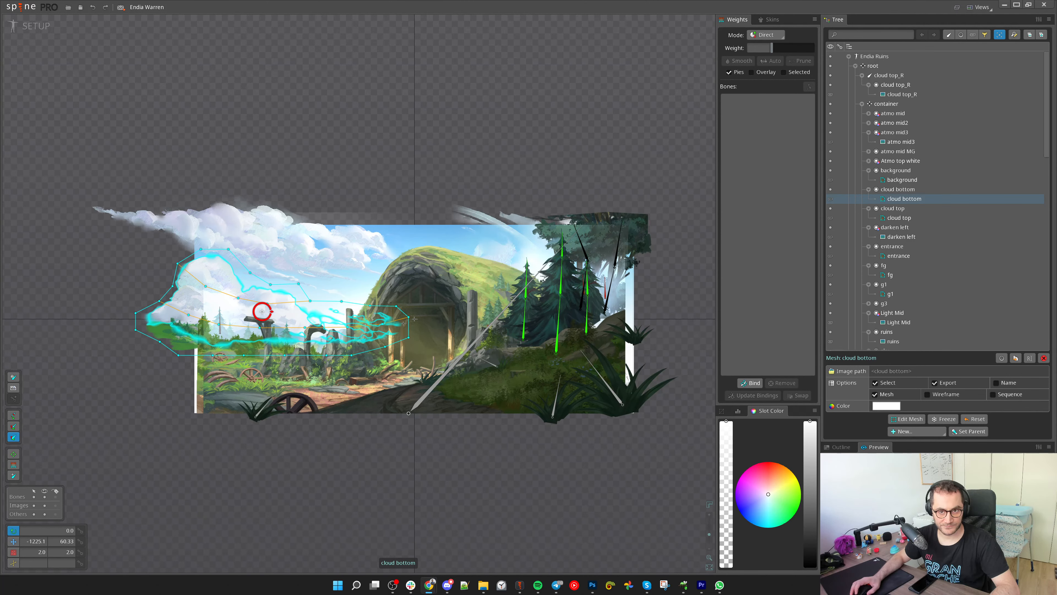
left_click(575, 168)
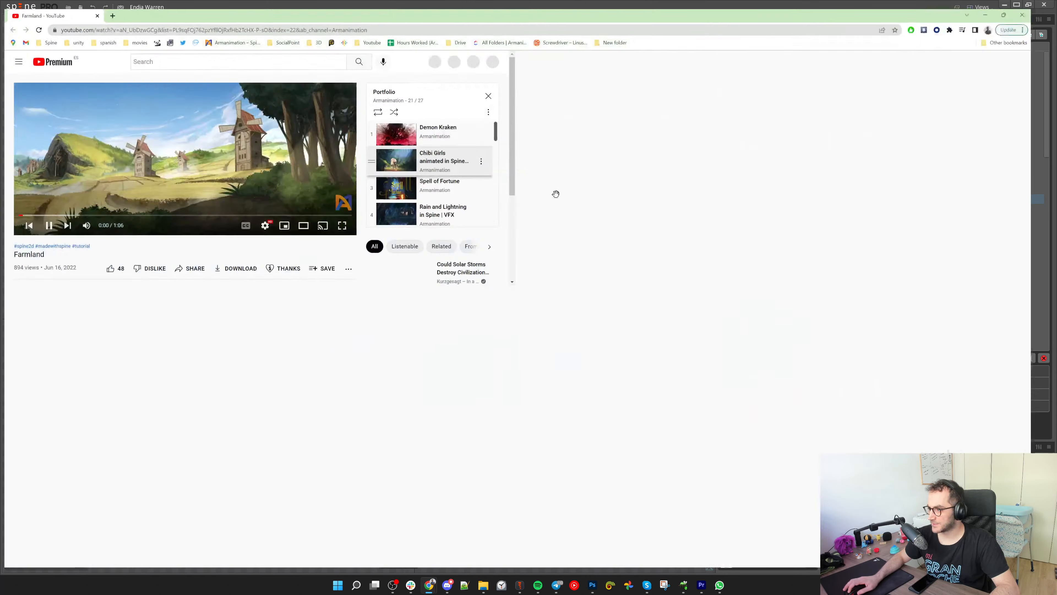
double_click(502, 225)
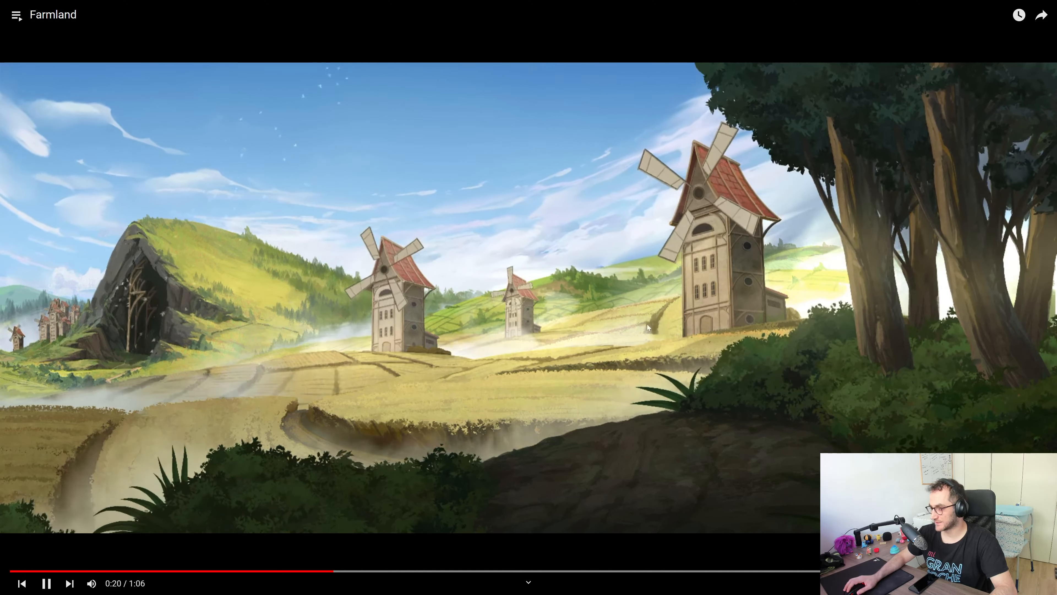
key("Escape")
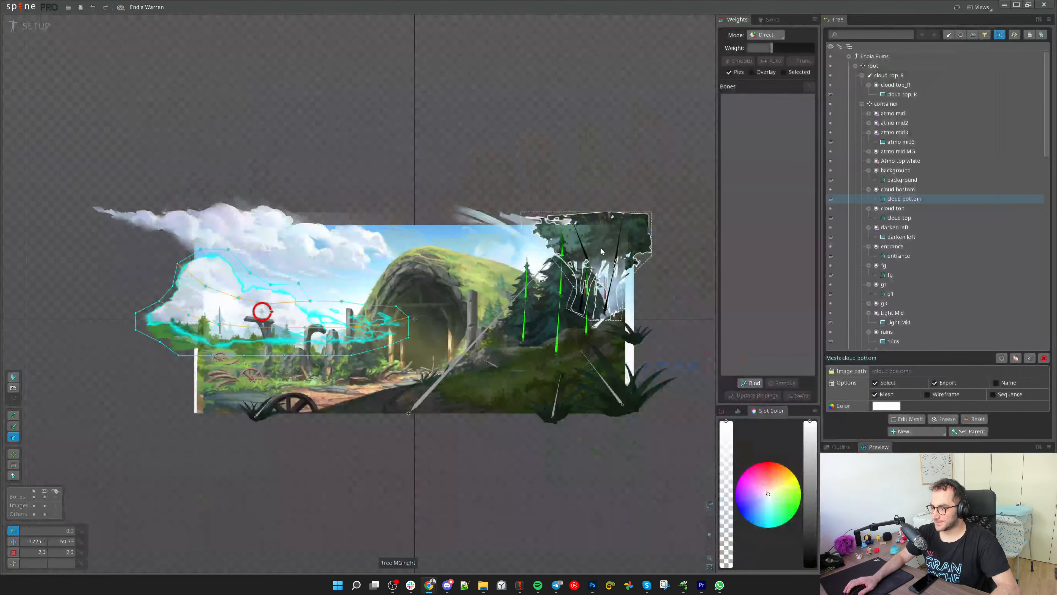
Select the cloud top mesh and examine how its outline spans the sky
scroll(282, 356, "up", 3)
left_click(232, 221)
scroll(228, 237, "down", 4)
scroll(427, 324, "up", 4)
scroll(419, 326, "down", 2)
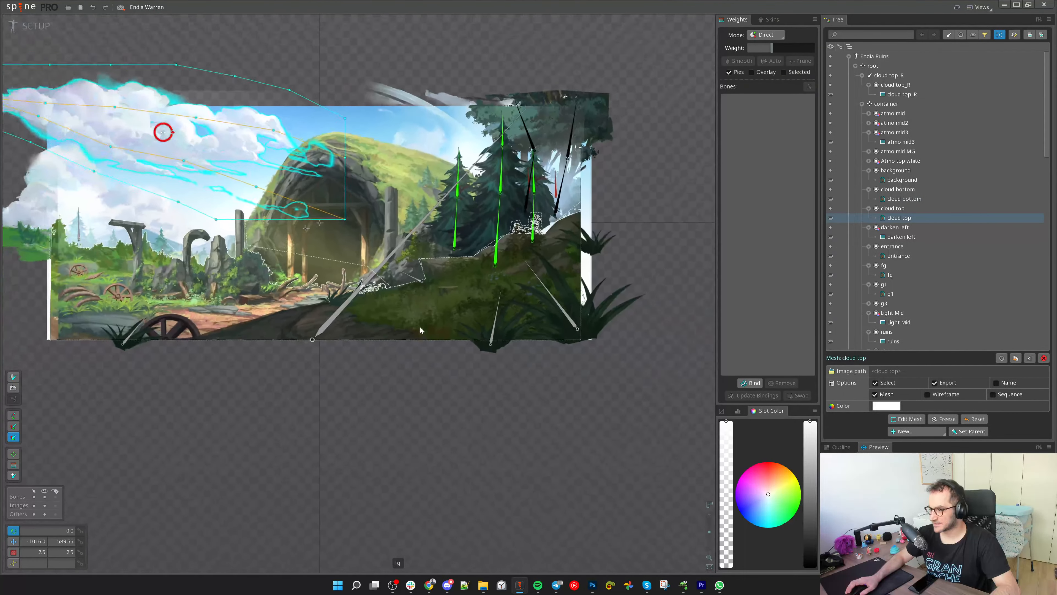
Move the fg foreground mesh below the scene to isolate it from the other layers
left_click(419, 316)
left_click_drag(509, 427, 643, 236)
key("v")
left_click_drag(574, 193, 533, 407)
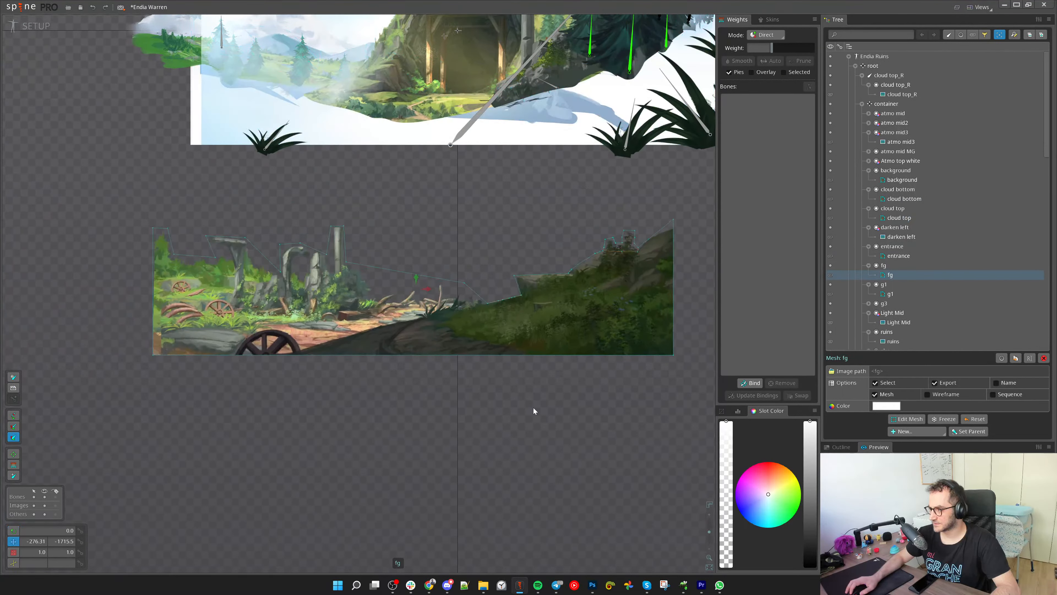
scroll(515, 301, "up", 5)
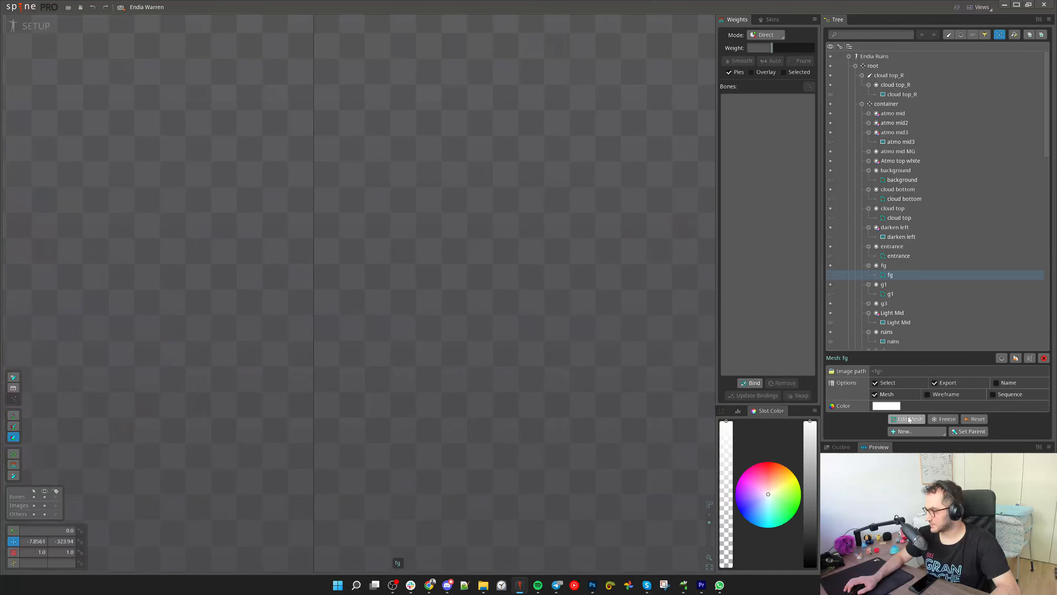
Open the fg mesh for editing, examine its vertices along the grassy slope, and close the mesh editor
left_click(908, 419)
scroll(519, 243, "up", 4)
left_click_drag(539, 130, 358, 289)
scroll(359, 289, "down", 4)
left_click(130, 516)
key("ctrl+z")
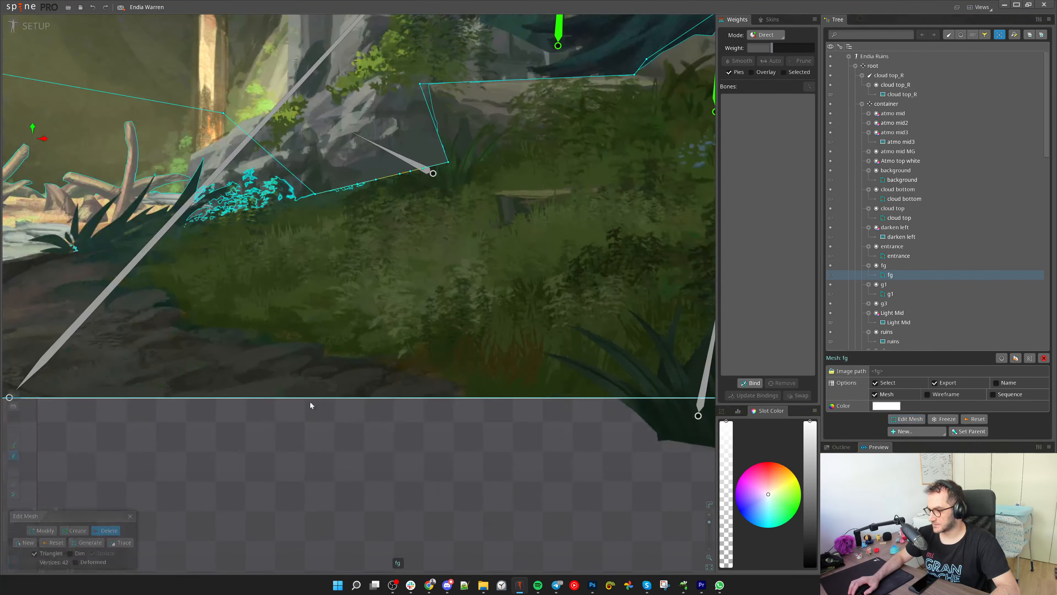
Reset the fg mesh
scroll(429, 349, "down", 3)
left_click_drag(429, 349, 457, 315)
left_click(976, 419)
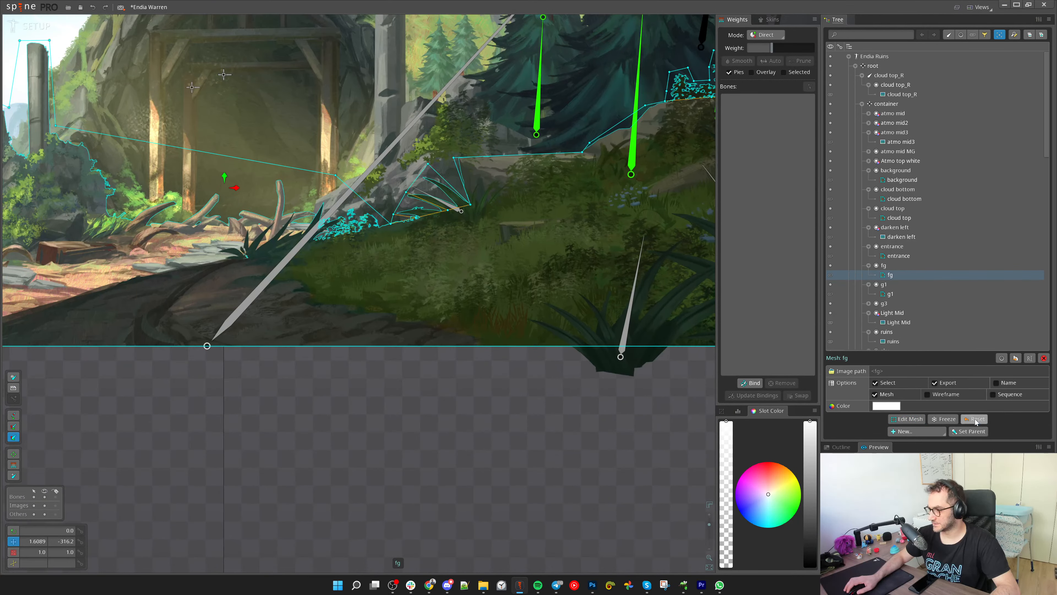
Move the fg mesh down beneath the scene, to about X 85, Y -1180
scroll(639, 228, "down", 1)
left_click_drag(639, 228, 666, 307)
left_click_drag(237, 311, 432, 304)
scroll(396, 350, "down", 1)
scroll(499, 370, "down", 3)
left_click_drag(466, 342, 479, 493)
left_click_drag(461, 442, 451, 354)
left_click_drag(613, 386, 498, 370)
Examine the fg mesh outline around the grass tufts, the slope, the bushes and the ruins
scroll(454, 312, "up", 5)
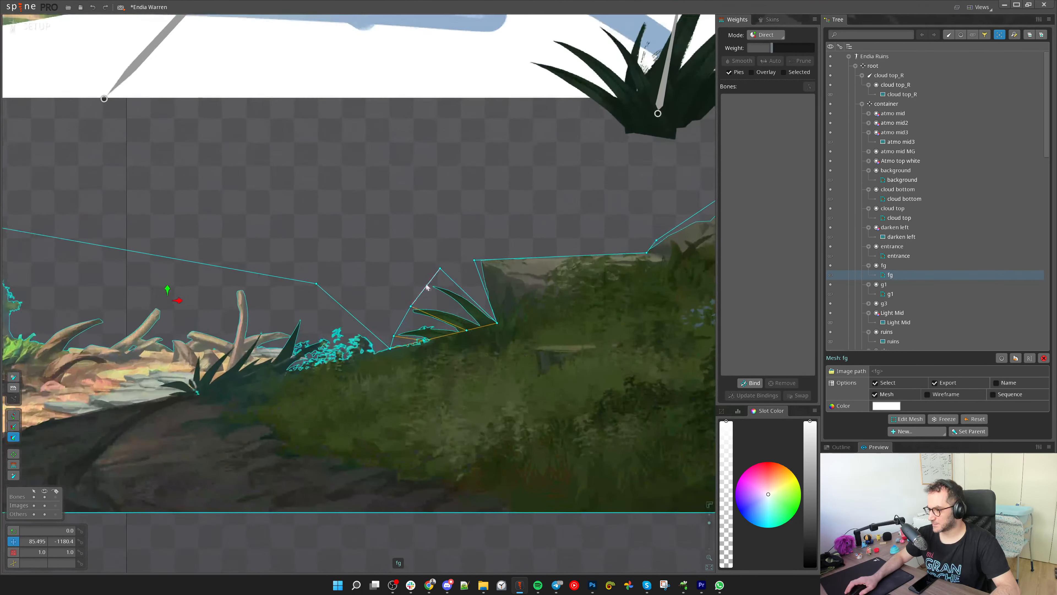
left_click_drag(495, 303, 377, 372)
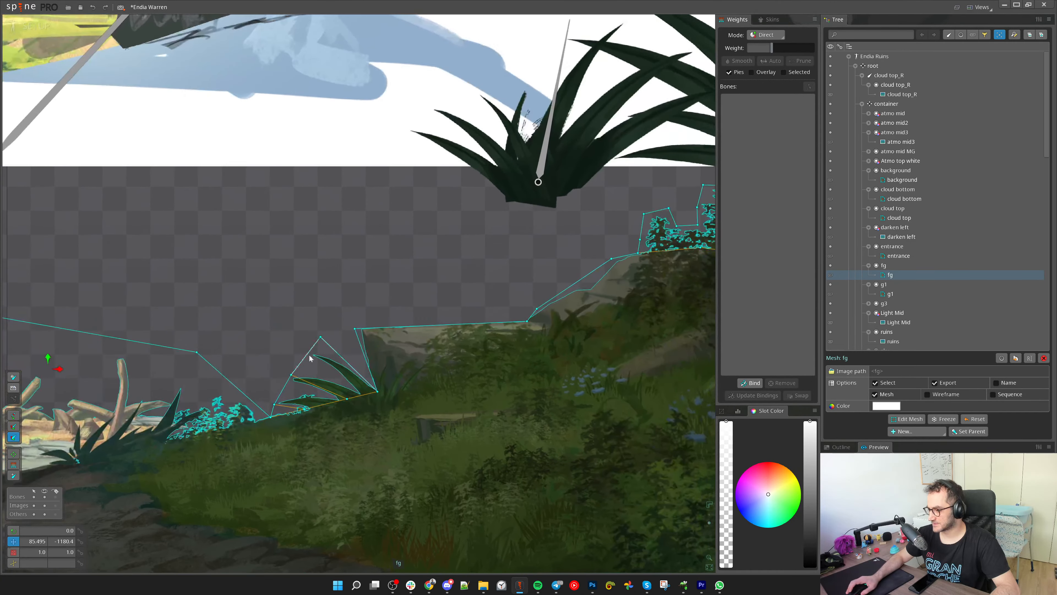
left_click_drag(493, 357, 235, 424)
scroll(474, 262, "up", 1)
left_click_drag(151, 378, 713, 234)
scroll(471, 345, "down", 5)
left_click_drag(276, 439, 451, 384)
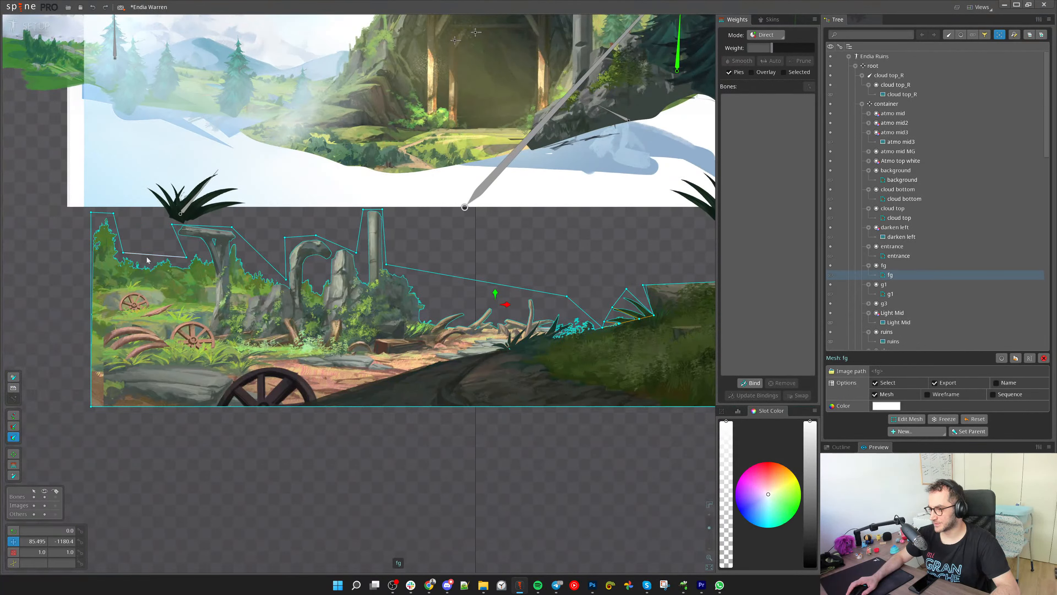
scroll(278, 265, "down", 4)
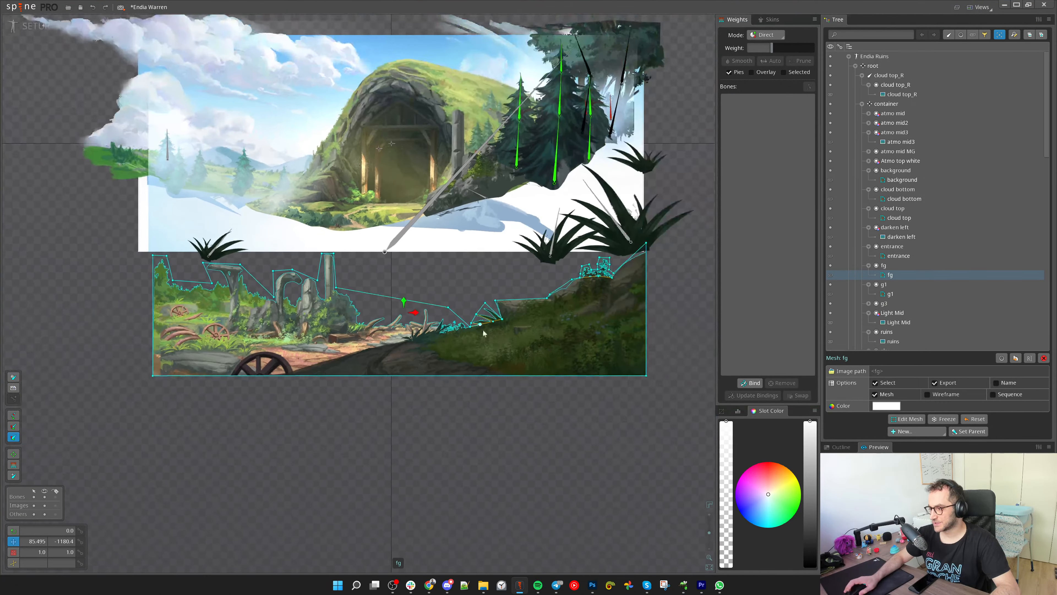
left_click_drag(519, 328, 480, 374)
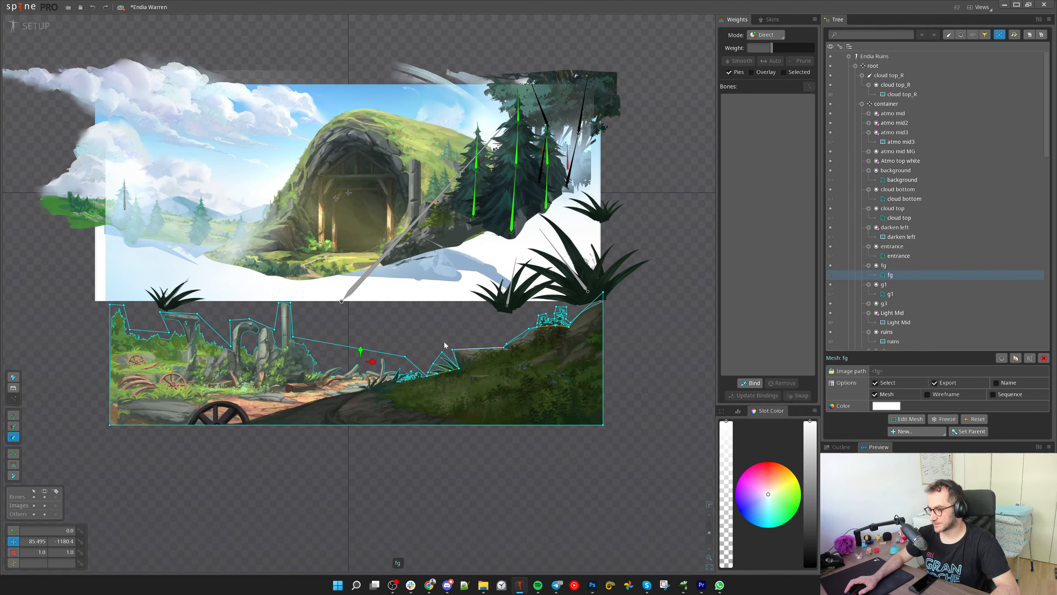
scroll(293, 336, "up", 2)
scroll(497, 347, "down", 2)
Undo the move of the fg mesh
key("ctrl+z")
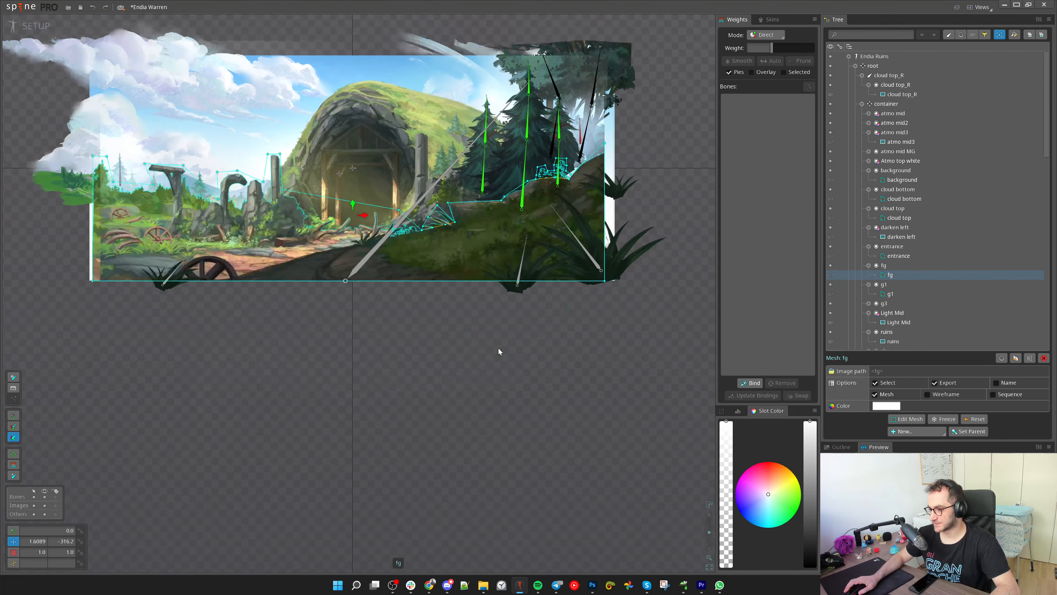
left_click_drag(269, 237, 292, 296)
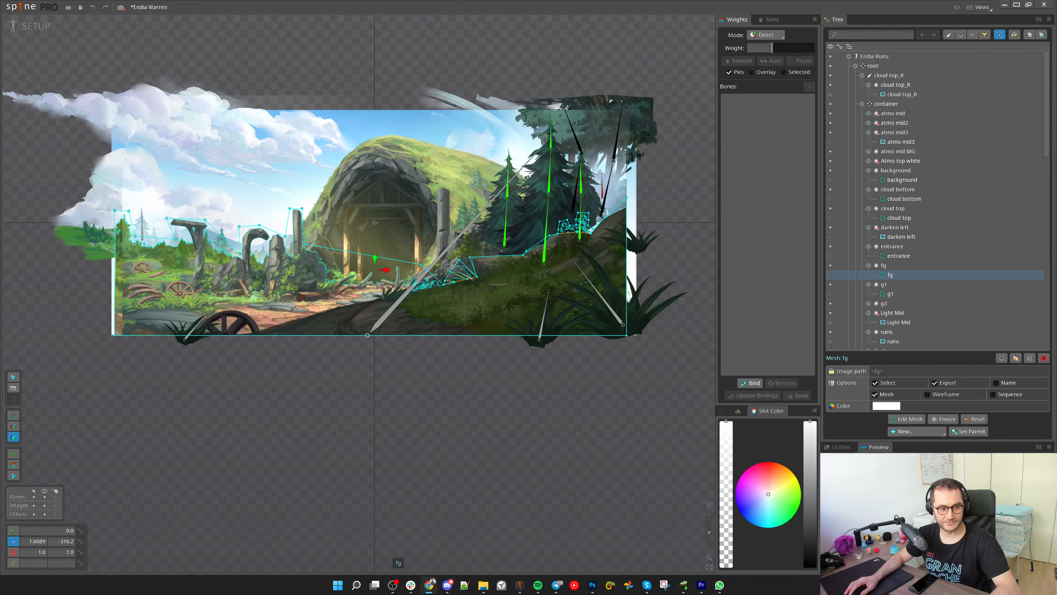
left_click_drag(385, 310, 374, 376)
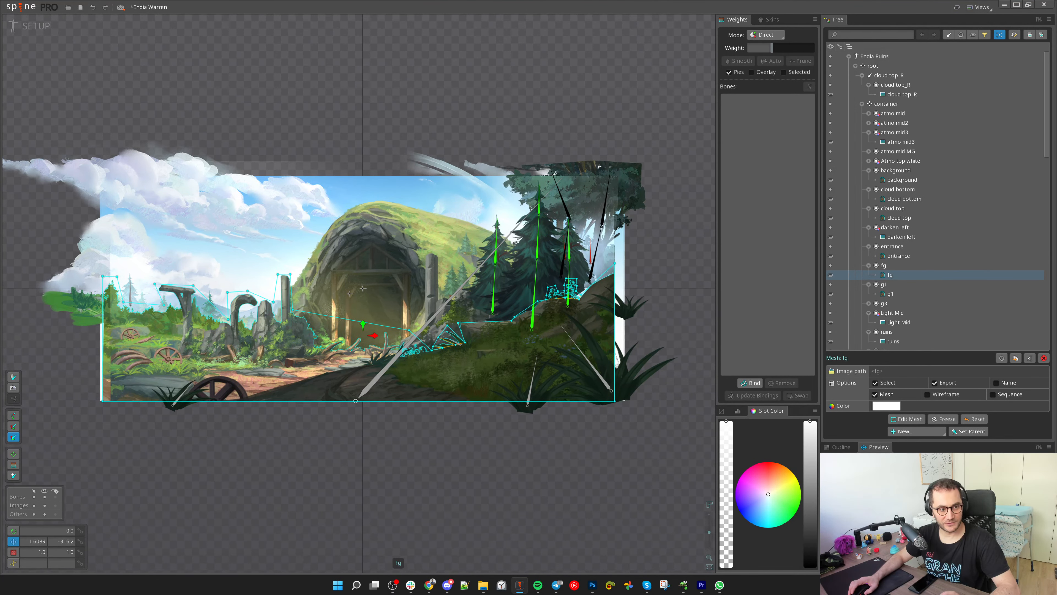
left_click_drag(399, 431, 427, 434)
Select the g1 bone of the large grass clump near the artwork's lower-right corner, try transforming it, and undo the change
scroll(429, 438, "up", 5)
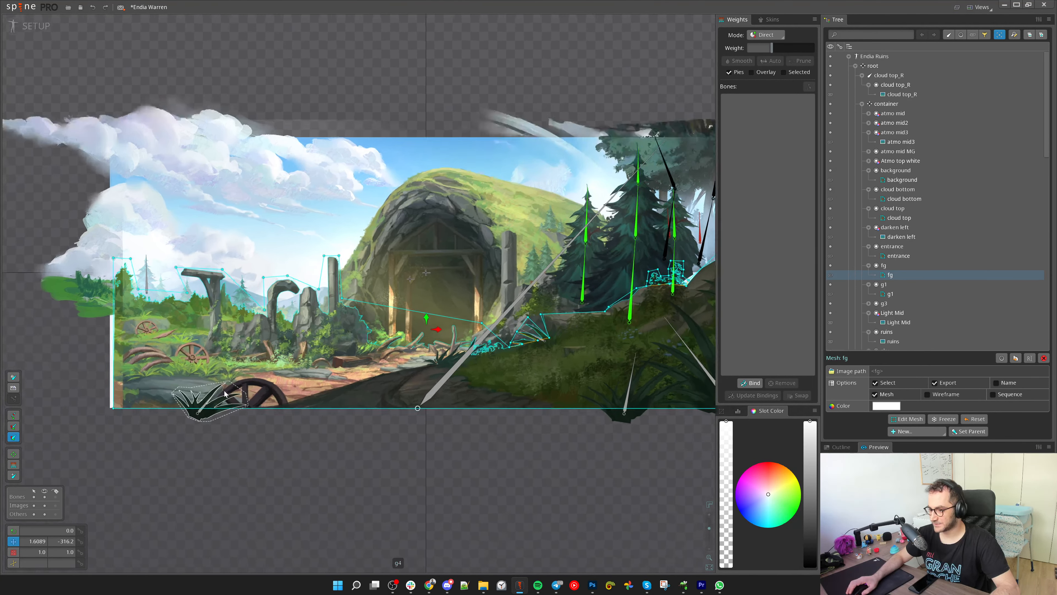
scroll(432, 456, "down", 4)
left_click_drag(439, 541, 338, 471)
scroll(607, 342, "up", 3)
left_click(508, 372)
left_click_drag(637, 336, 387, 406)
scroll(375, 387, "up", 2)
left_click(358, 366)
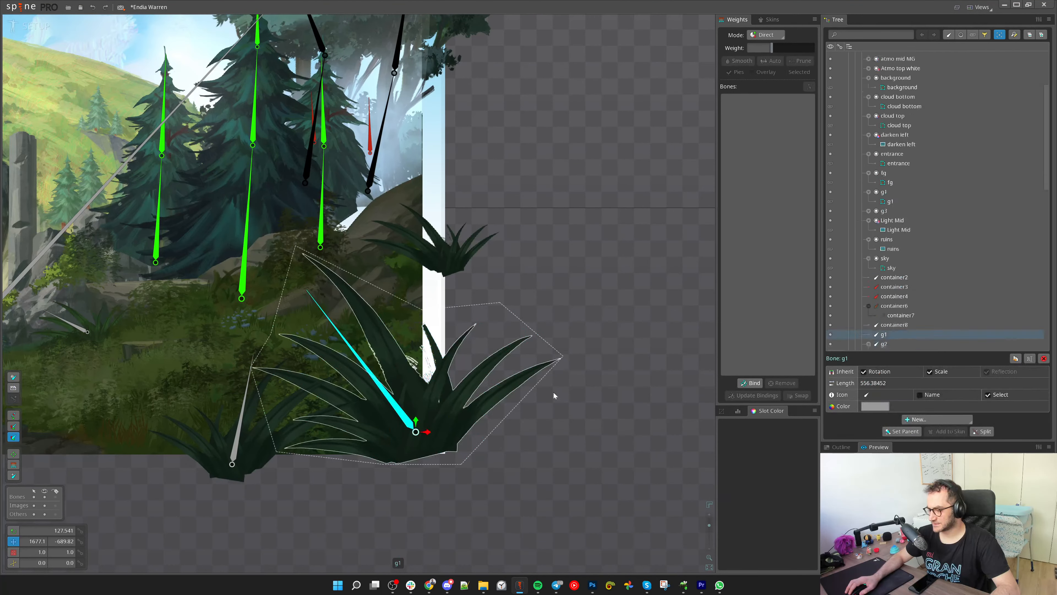
left_click_drag(566, 237, 515, 201)
key("ctrl+z")
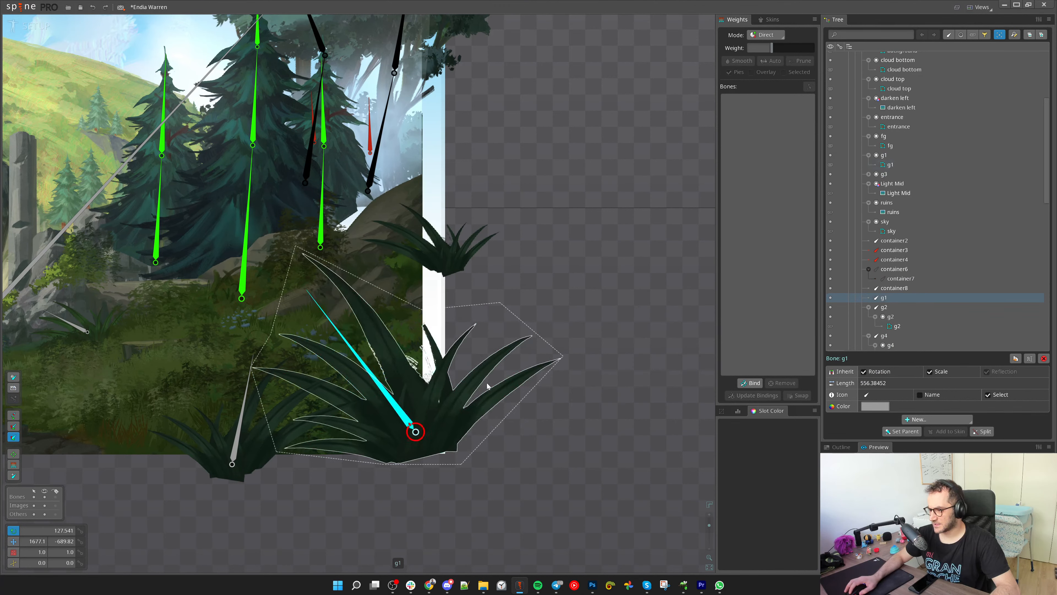
Reselect the g1 bone, rotate it to test how the grass bends, and undo the rotation
left_click(489, 385)
key("space")
left_click(350, 345)
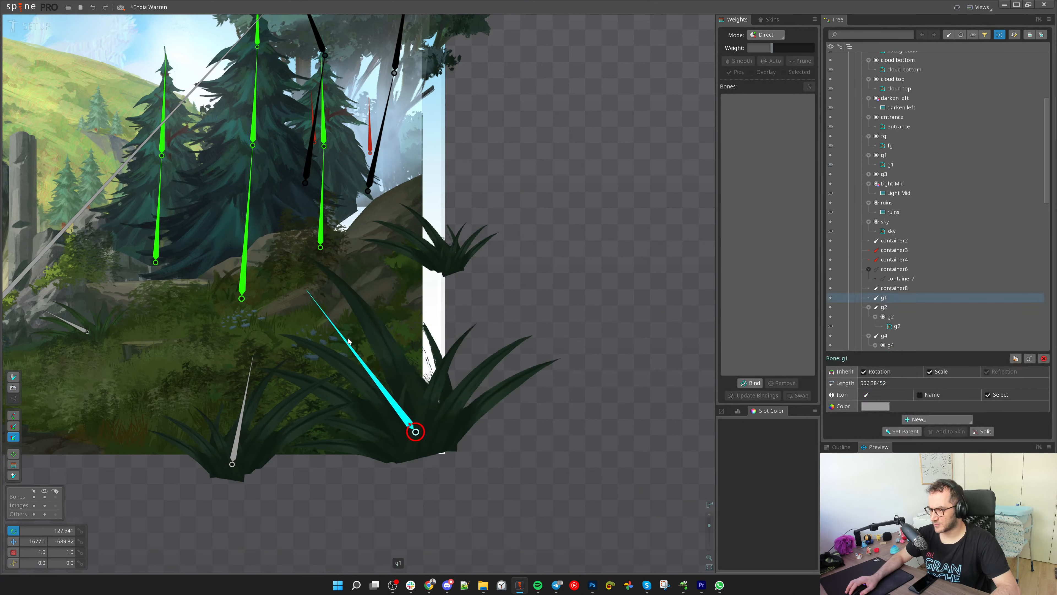
left_click_drag(560, 245, 580, 273)
key("ctrl+z")
Select the g1 grass mesh and display its vertex weights for the g1 and container bones
left_click(330, 329)
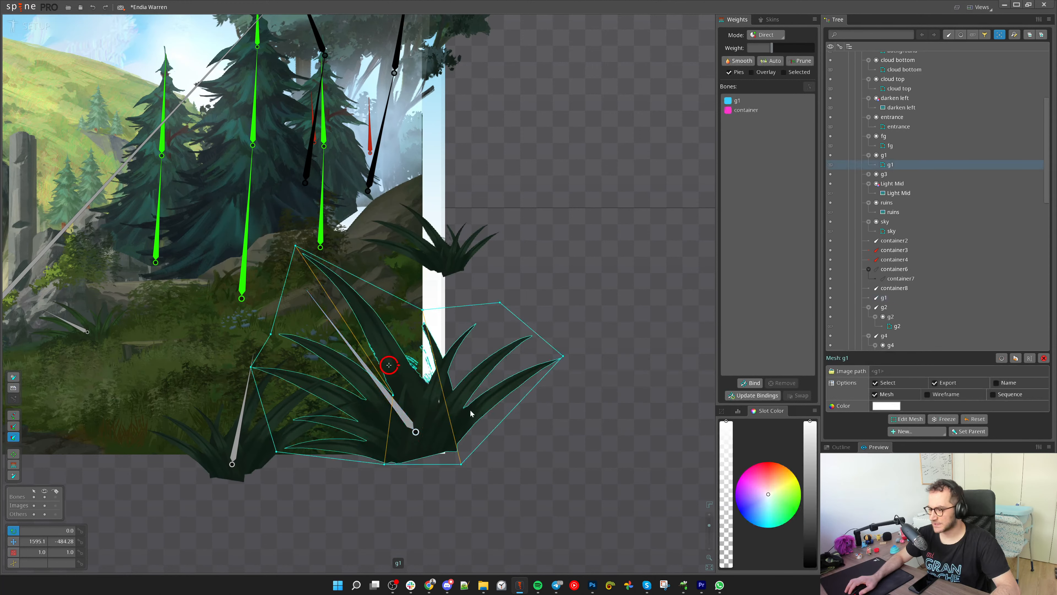
scroll(330, 329, "up", 2)
key("g")
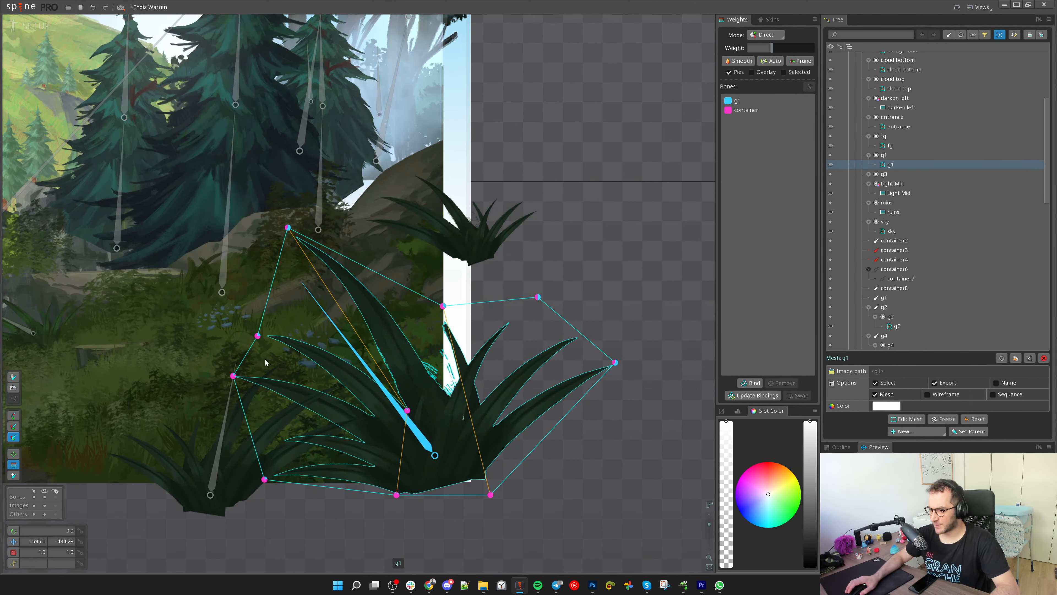
scroll(307, 290, "down", 2)
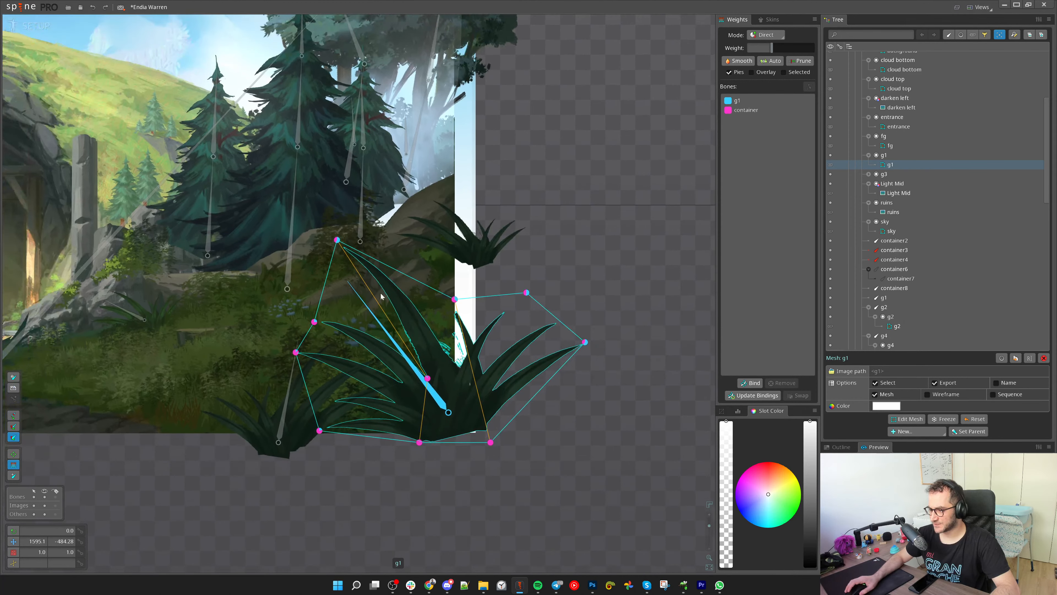
Swing the g1 bone back and forth to preview the weighted grass deformation, and restore its rotation
left_click(365, 306)
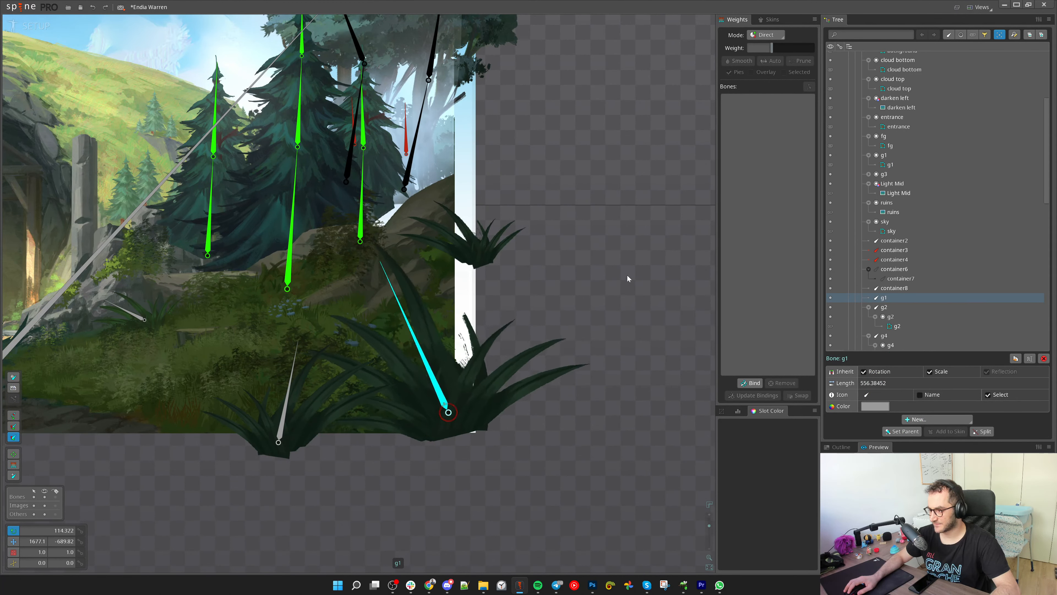
left_click_drag(628, 279, 278, 345)
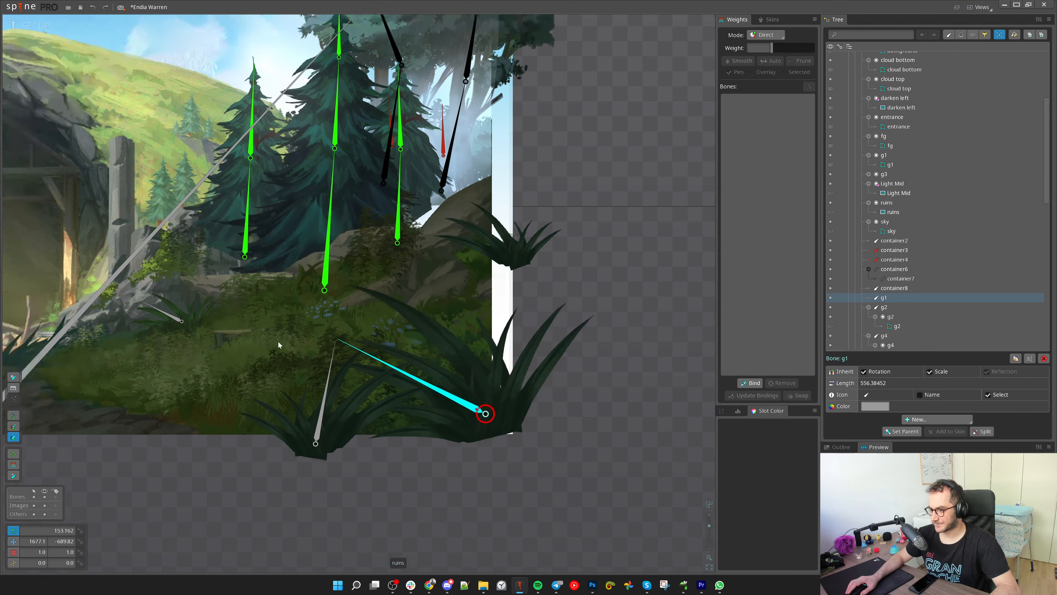
scroll(278, 345, "down", 5)
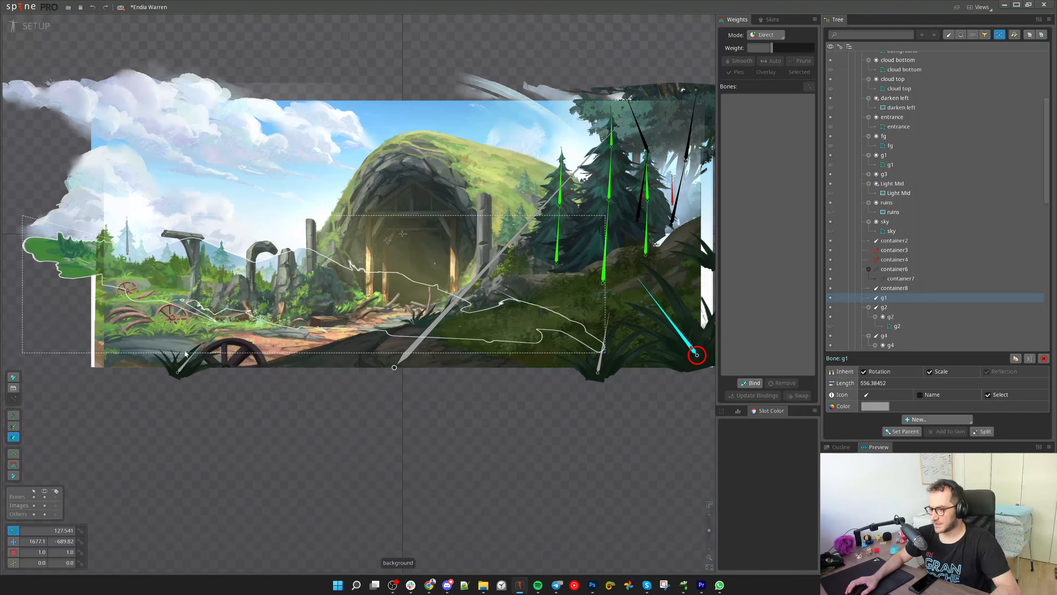
Select the cloud top mesh, examine its full extent beyond the scene, and clear the selection
left_click_drag(272, 169, 293, 283)
scroll(294, 283, "up", 1)
left_click(294, 282)
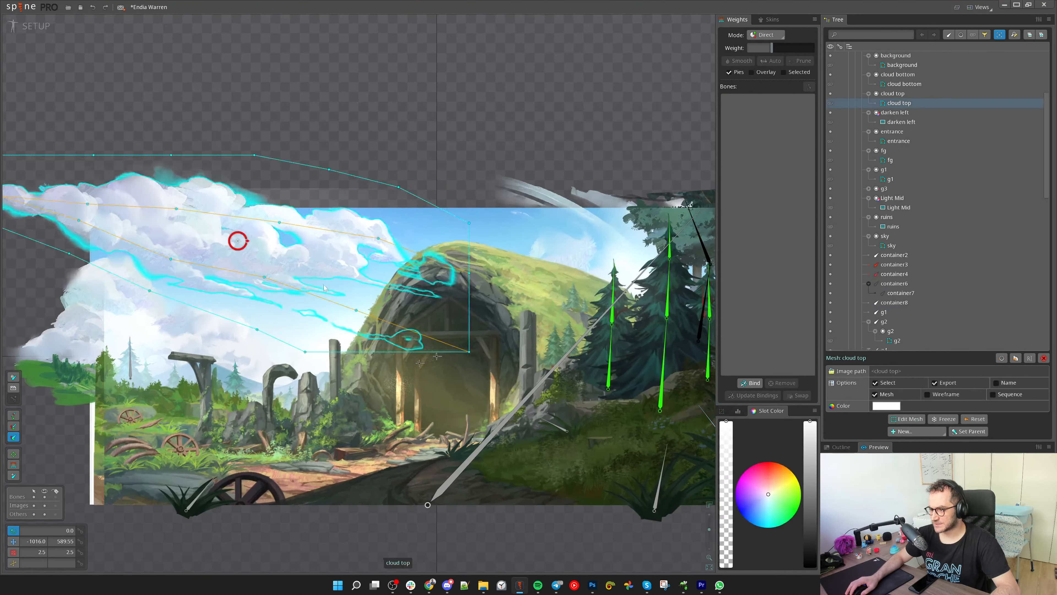
scroll(295, 282, "down", 5)
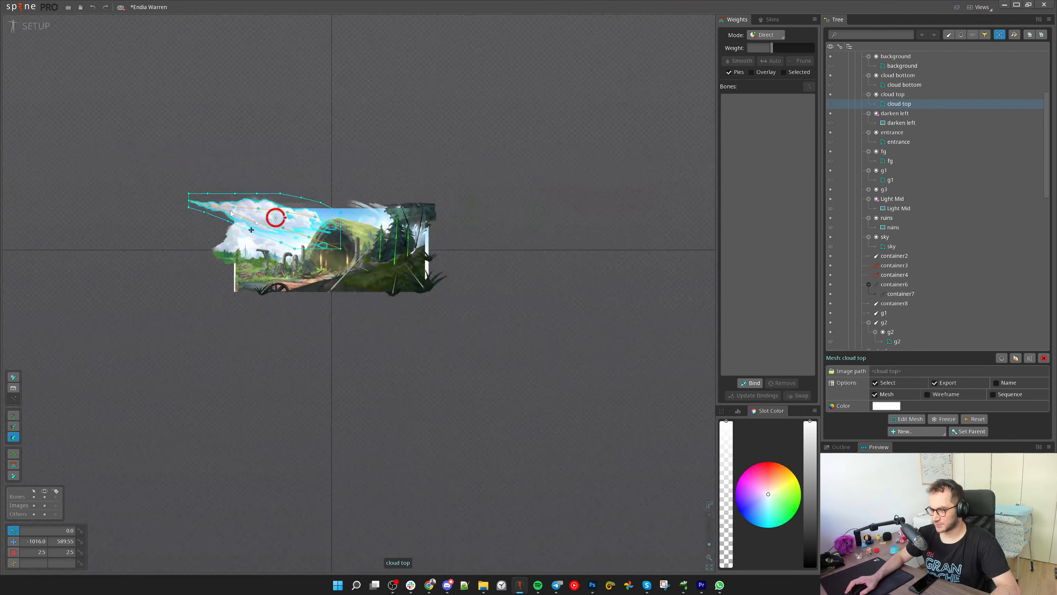
scroll(278, 239, "up", 2)
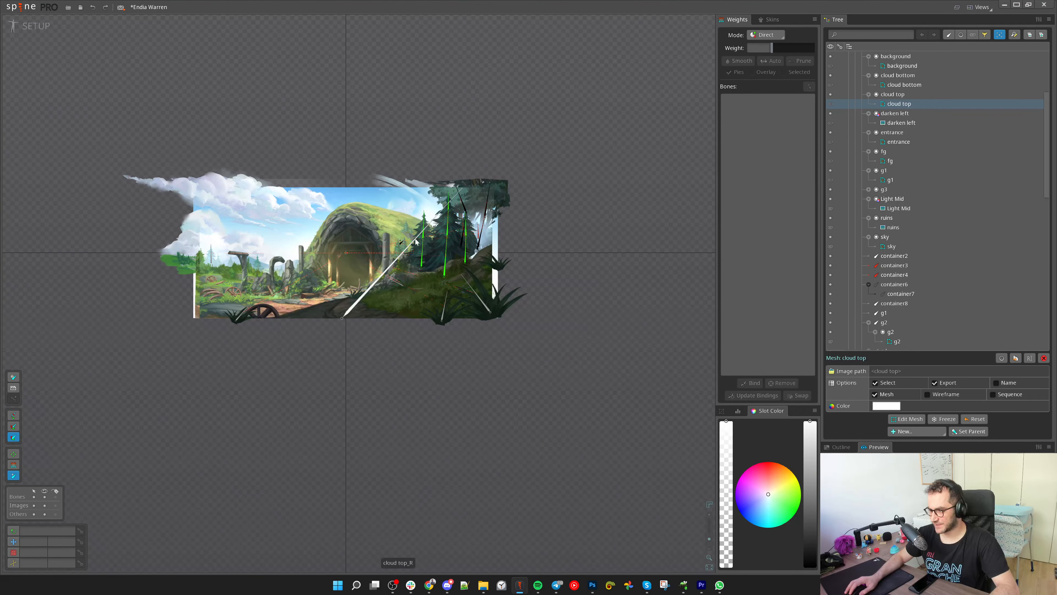
scroll(223, 196, "up", 1)
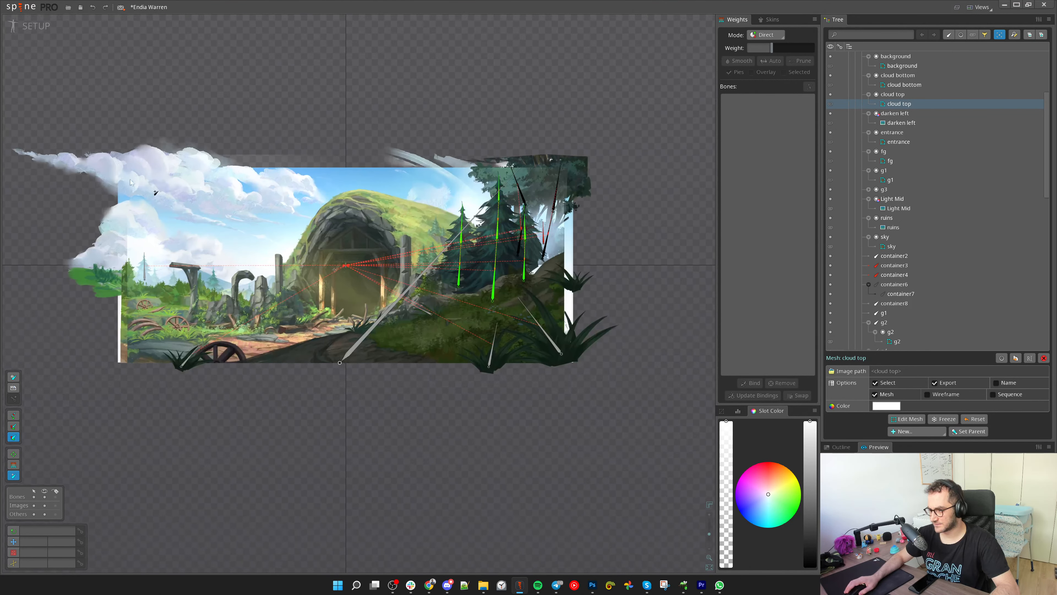
Try moving the lower cloud layer sideways across the scene, and undo the move
key("v")
left_click(145, 241)
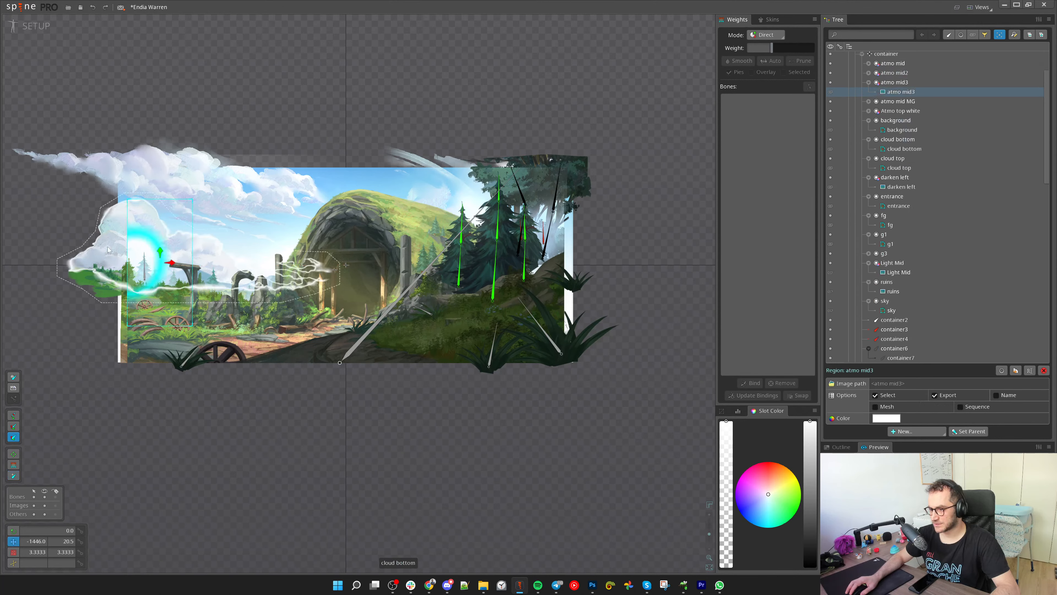
key("space")
left_click_drag(125, 251, 247, 254)
key("ctrl+z")
Select the cloud top_R bone and try rotating it to swing the attached cloud
left_click(439, 166)
left_click_drag(631, 222, 581, 193)
key("c")
key("space")
left_click(351, 269)
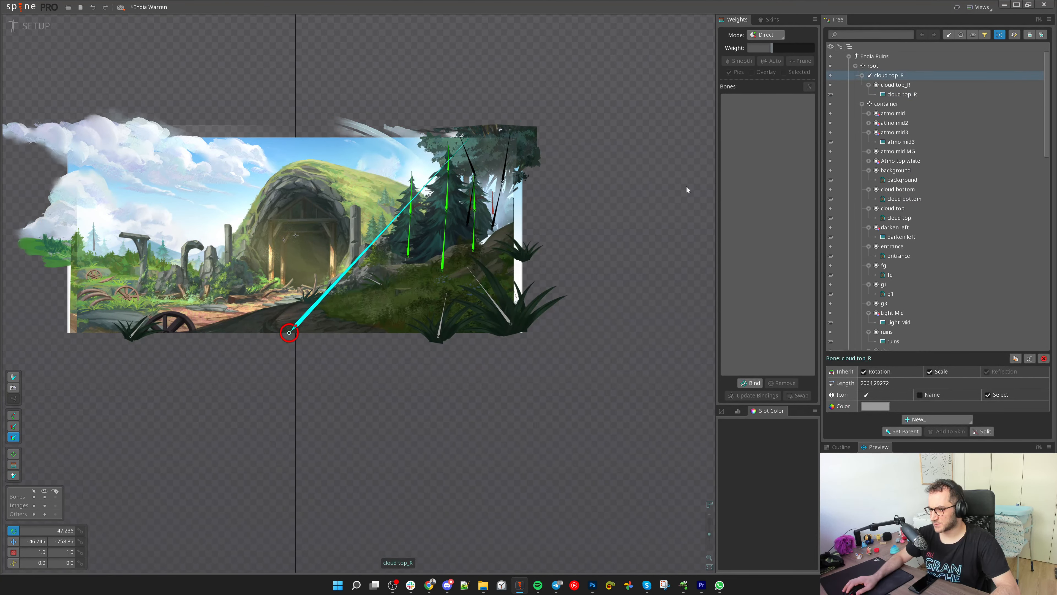
left_click_drag(687, 186, 570, 204)
Move the Tree MG right mesh out beside the scene, undo the move, and clear the selection
scroll(531, 183, "up", 2)
scroll(531, 184, "up", 1)
left_click(502, 165)
left_click_drag(579, 260, 765, 345)
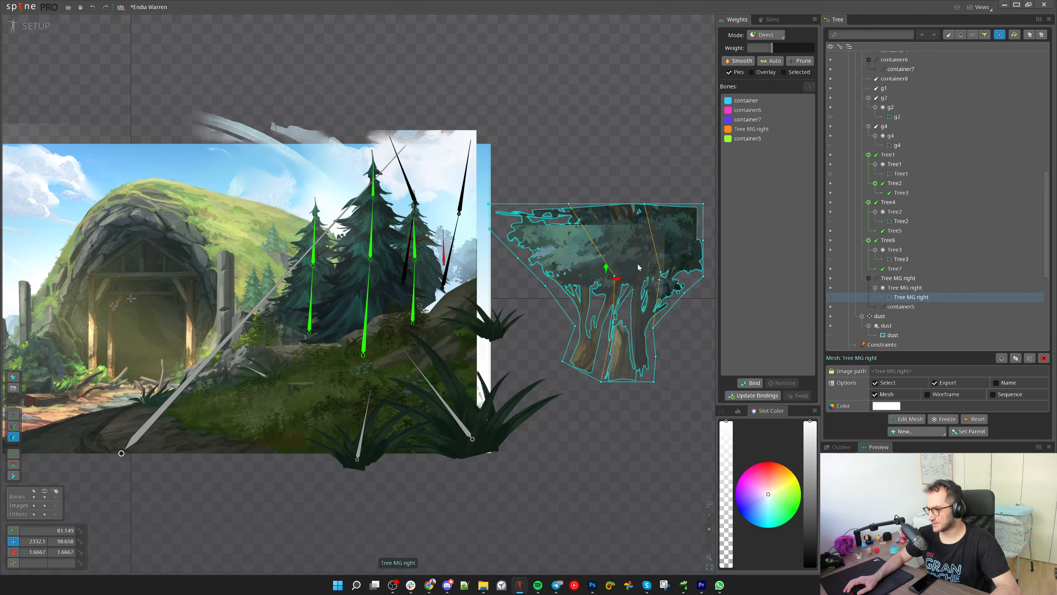
scroll(646, 268, "up", 2)
key("ctrl+z")
key("space")
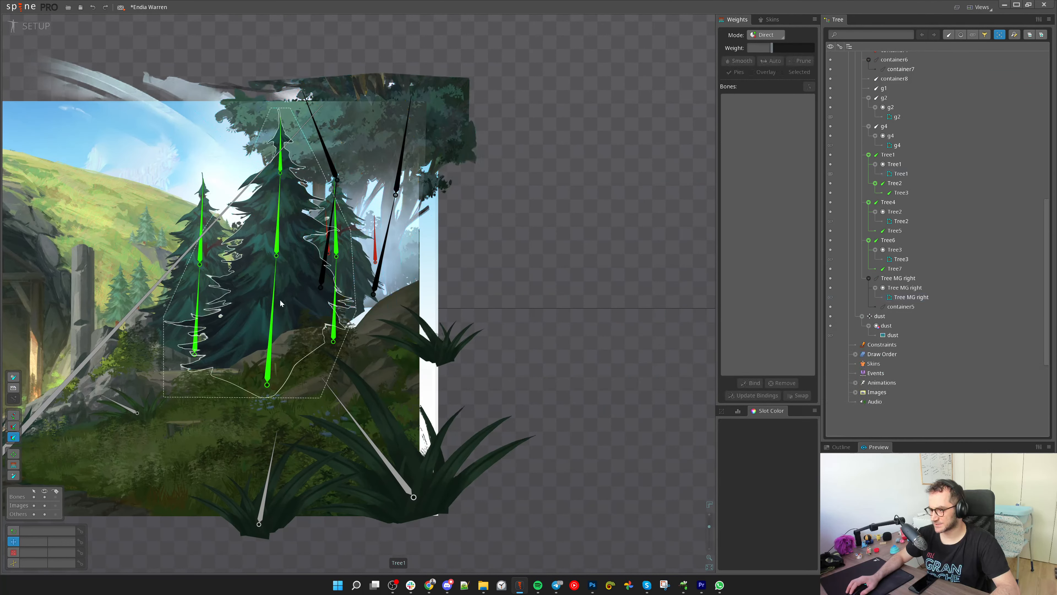
Move the Tree1 mesh out beside the scene and undo the move
left_click(281, 302)
left_click_drag(520, 285, 814, 359)
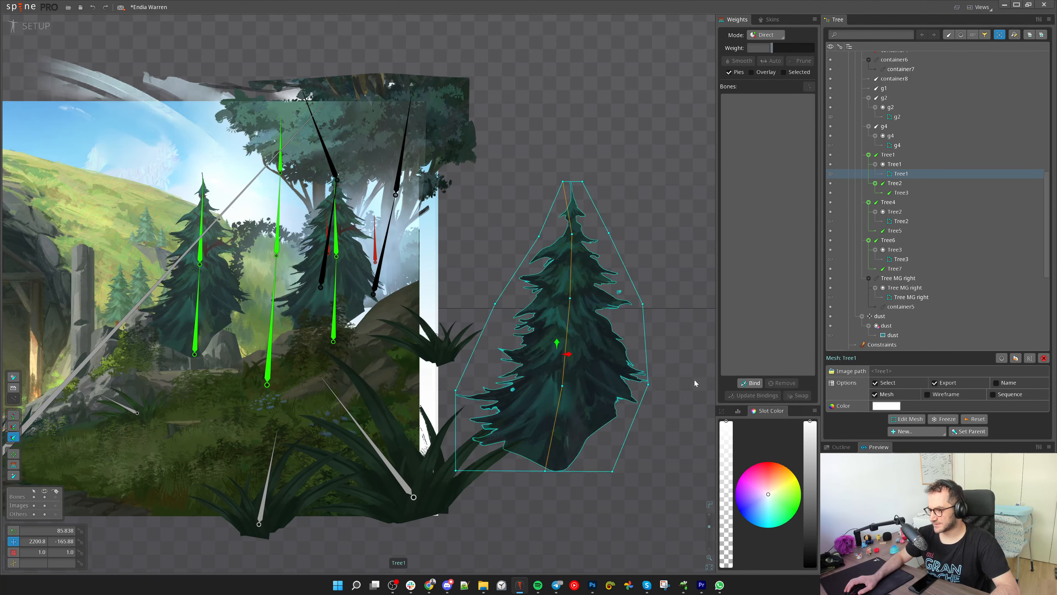
key("ctrl+z")
Examine the whole scene layout, from the clouds and tunnel entrance across to the pine trees and foreground grass
scroll(369, 173, "down", 4)
left_click_drag(369, 172, 564, 214)
scroll(367, 312, "up", 1)
left_click_drag(199, 384, 246, 386)
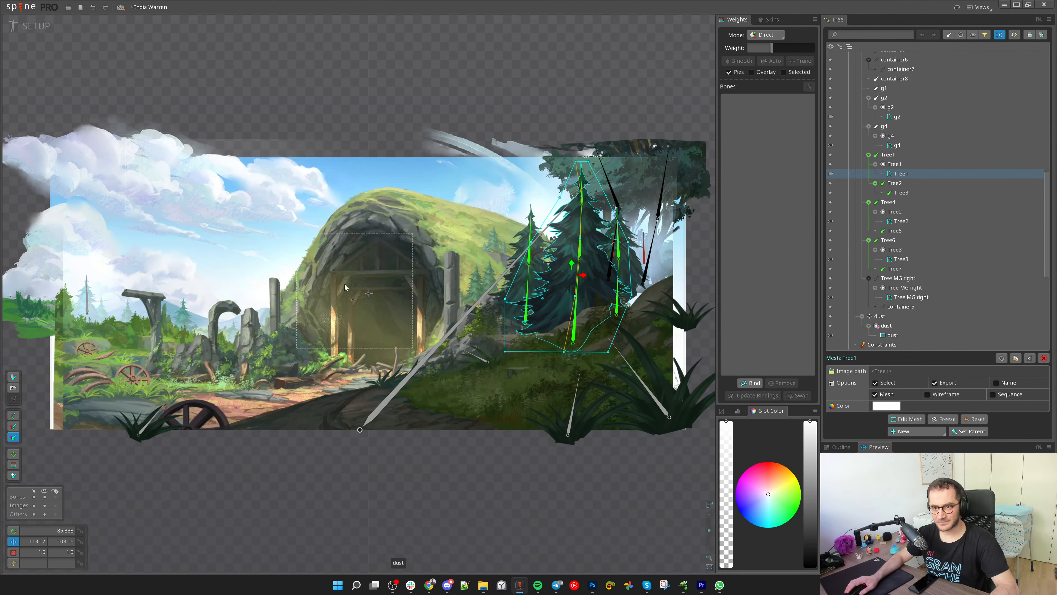
scroll(349, 290, "down", 1)
left_click_drag(524, 361, 483, 297)
scroll(433, 345, "down", 2)
scroll(376, 307, "up", 4)
scroll(491, 371, "down", 5)
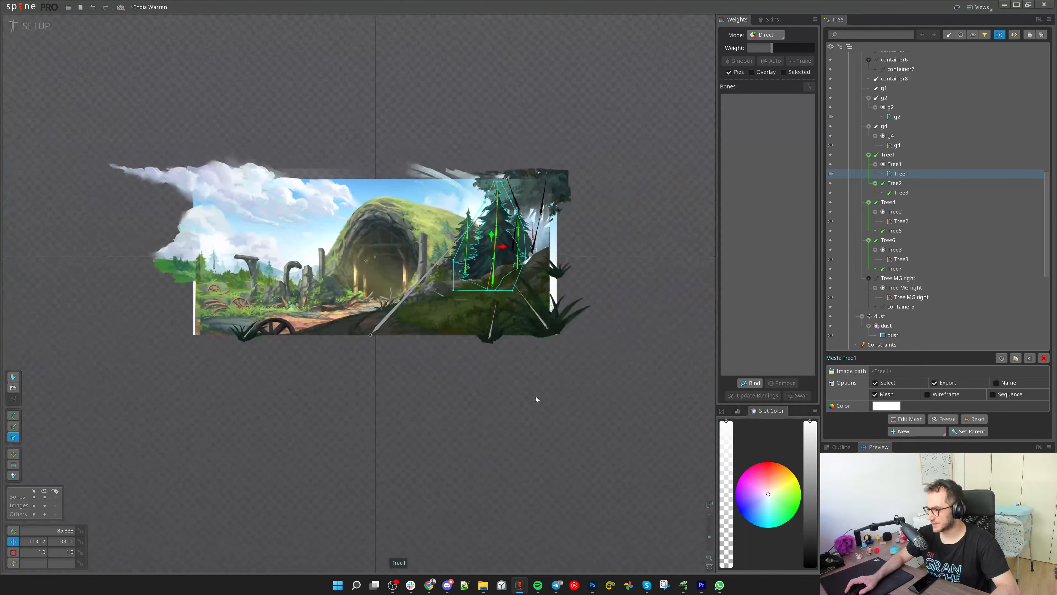
Switch to animation mode, extend the visible timeline range, and place the playhead at frame 2002
left_click(36, 27)
left_click_drag(573, 265, 540, 294)
scroll(435, 262, "down", 4)
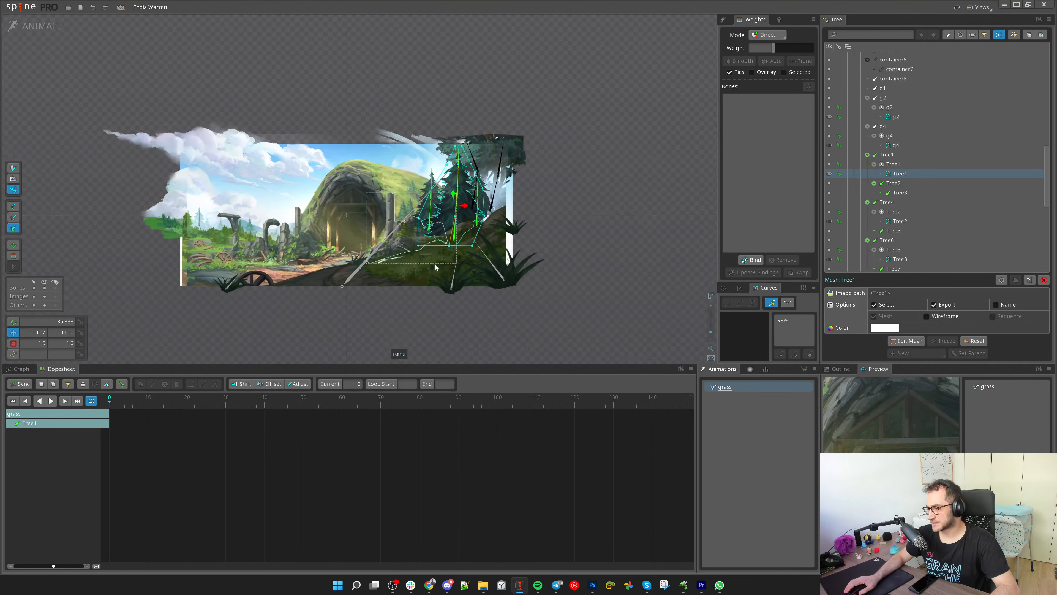
left_click_drag(434, 263, 419, 208)
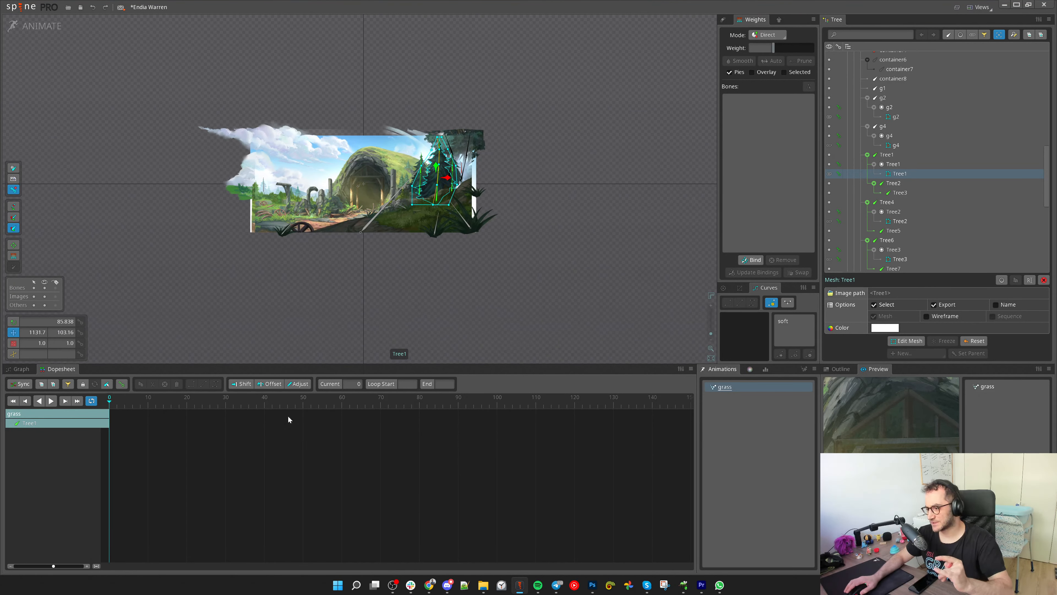
scroll(262, 401, "down", 5)
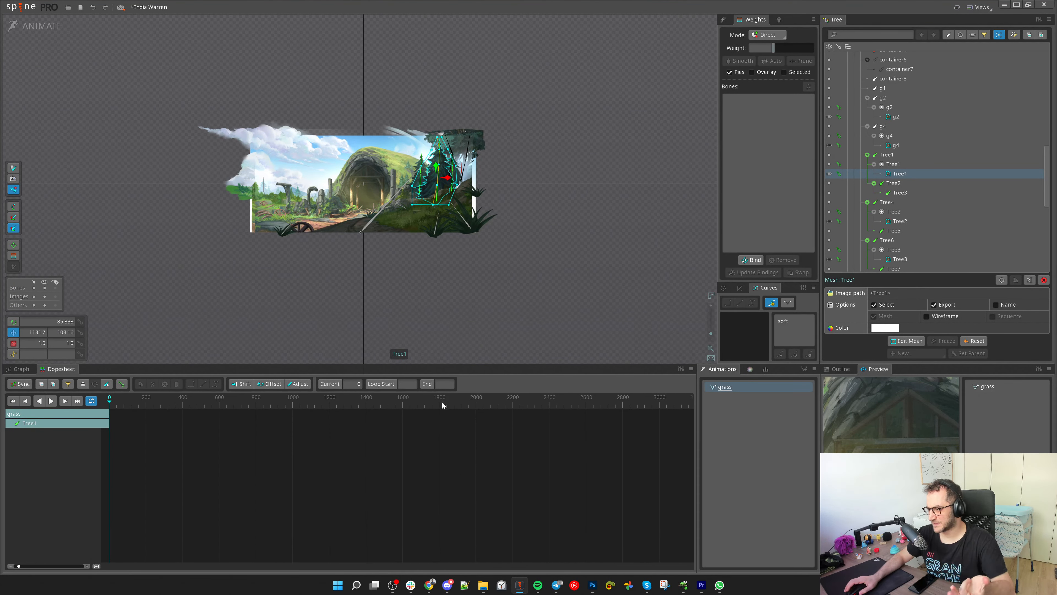
mouse_move(476, 403)
left_mouse_down()
mouse_move(266, 406)
mouse_move(476, 403)
left_mouse_up()
scroll(395, 268, "up", 3)
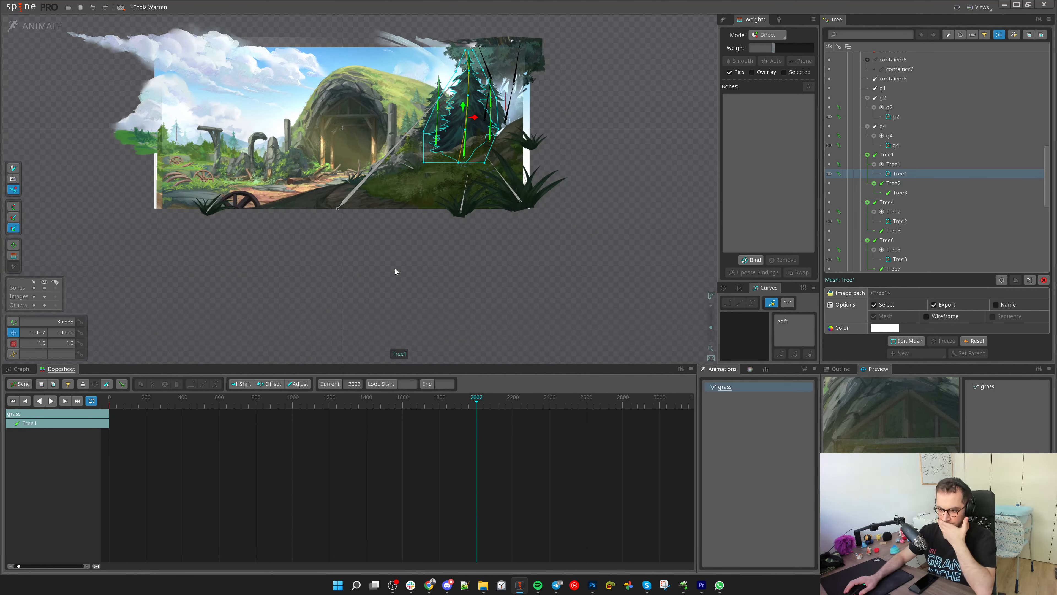
Inspect the trees and foreground grass up close, scrub the timeline to around frame 1993, and select the grass animation
scroll(427, 293, "up", 3)
scroll(322, 192, "up", 1)
left_click_drag(578, 166, 406, 225)
left_click_drag(593, 193, 408, 219)
left_click_drag(458, 346, 451, 249)
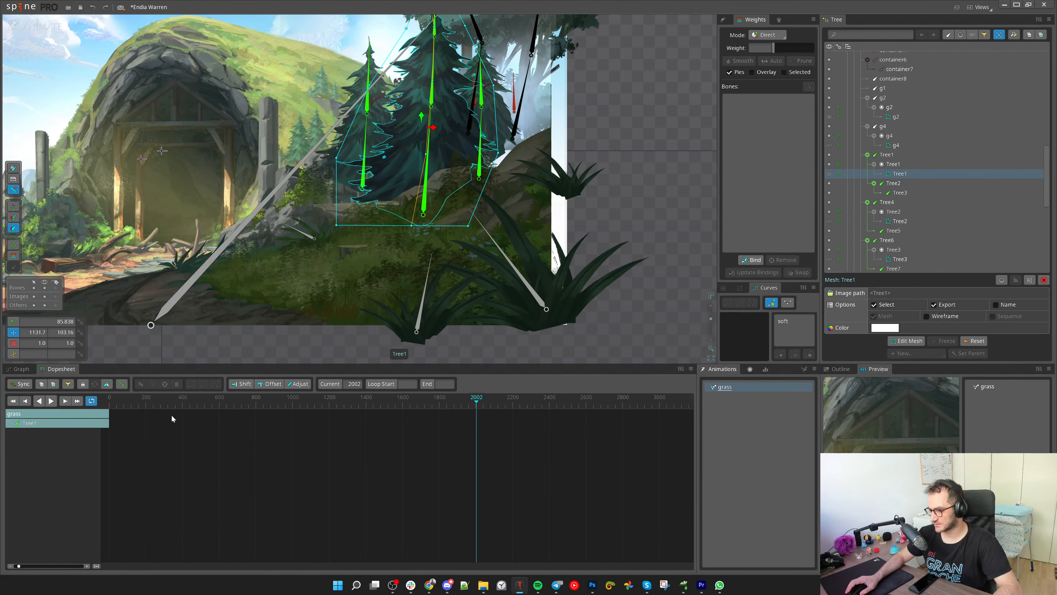
scroll(470, 259, "down", 2)
left_click_drag(353, 226, 471, 234)
left_click_drag(681, 90, 576, 151)
left_click_drag(126, 398, 475, 399)
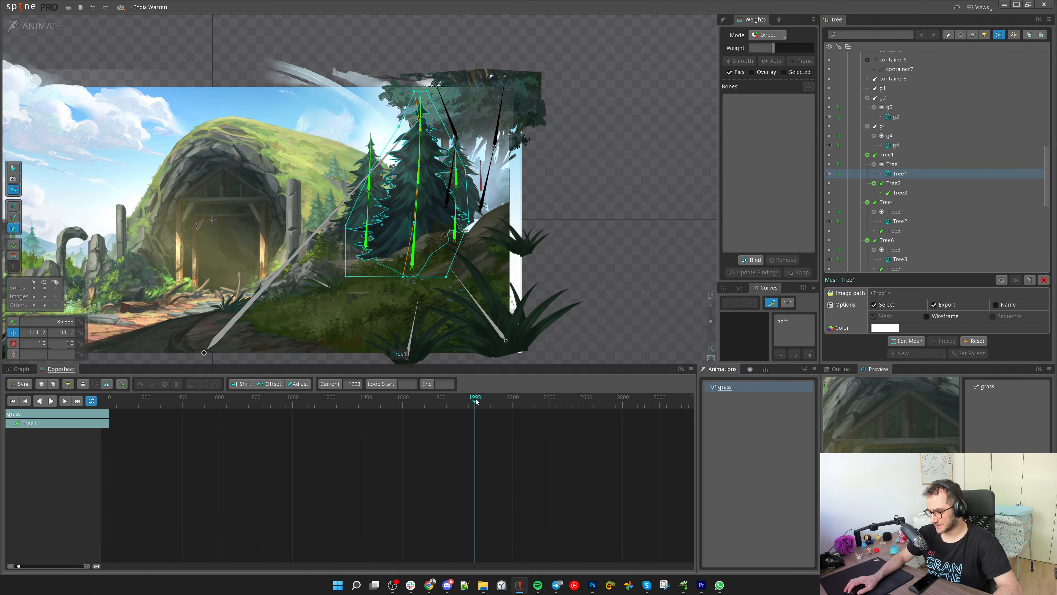
left_click(728, 387)
Examine the full scene composition in animation mode, including the clouds, ruins, tunnel entrance and trees
scroll(345, 329, "down", 3)
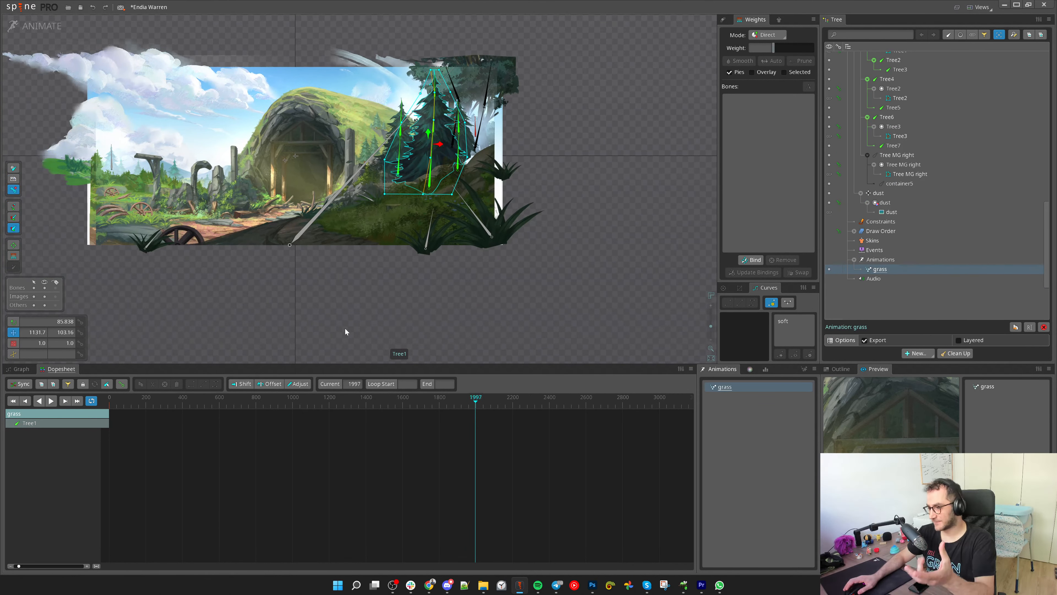
left_click_drag(184, 248, 249, 285)
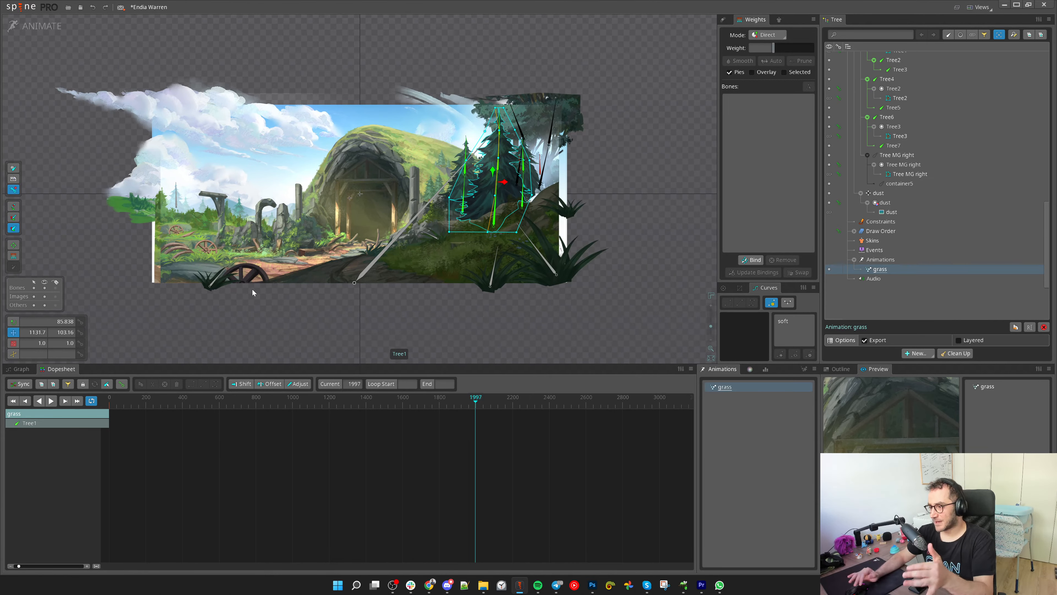
left_click_drag(343, 301, 345, 276)
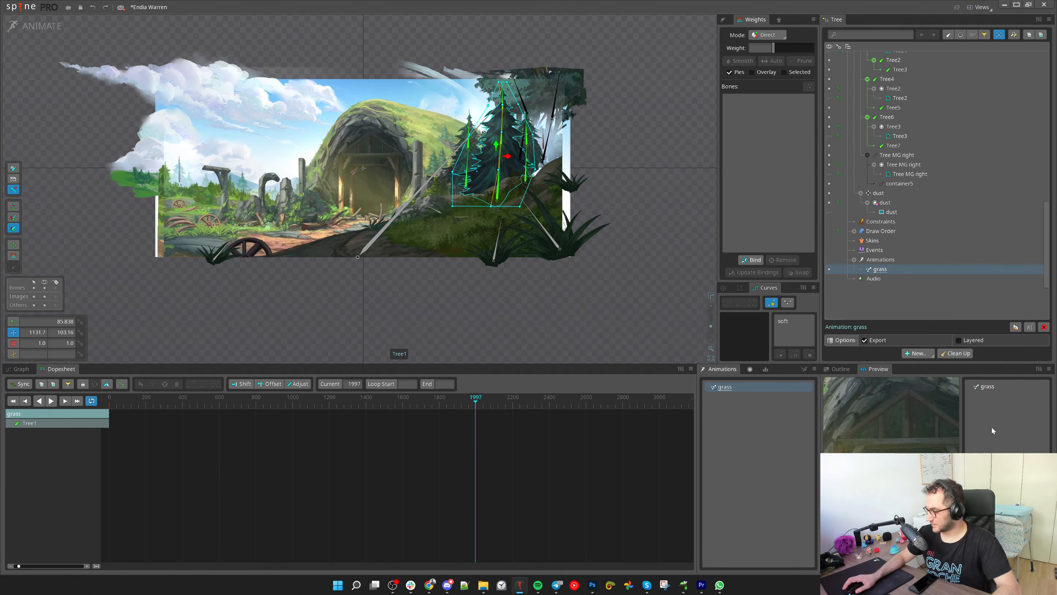
scroll(406, 264, "up", 2)
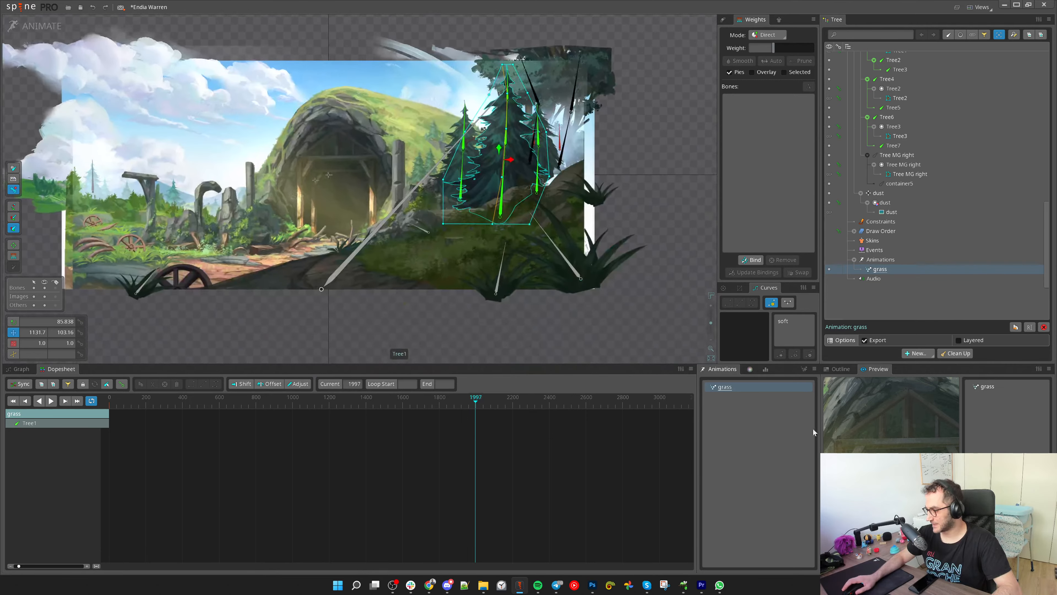
left_click_drag(526, 297, 562, 304)
scroll(560, 304, "down", 2)
mouse_move(447, 265)
left_mouse_down()
mouse_move(467, 240)
mouse_move(449, 270)
left_mouse_up()
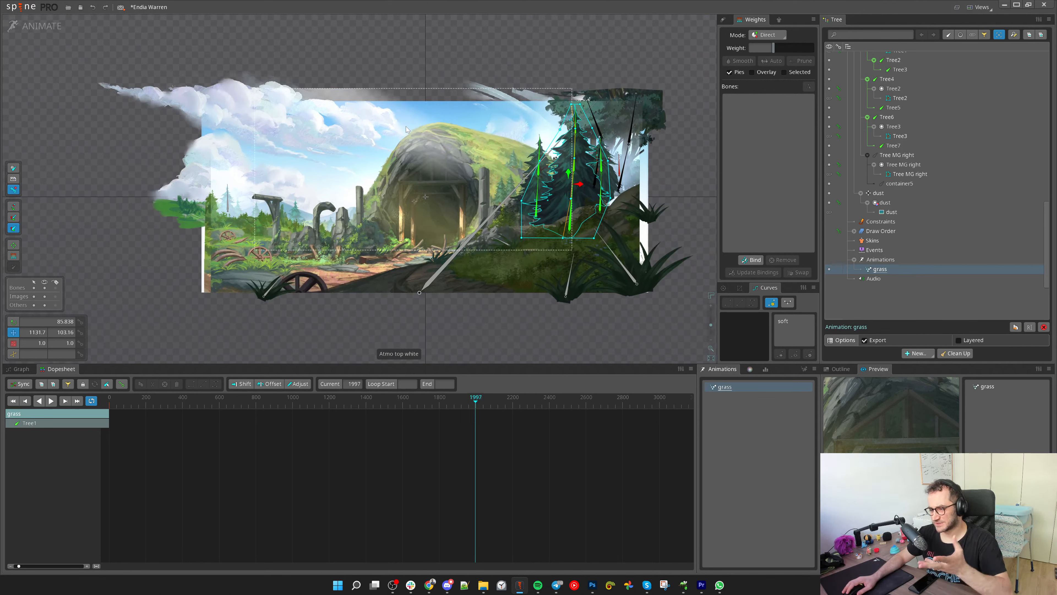
scroll(436, 193, "up", 4)
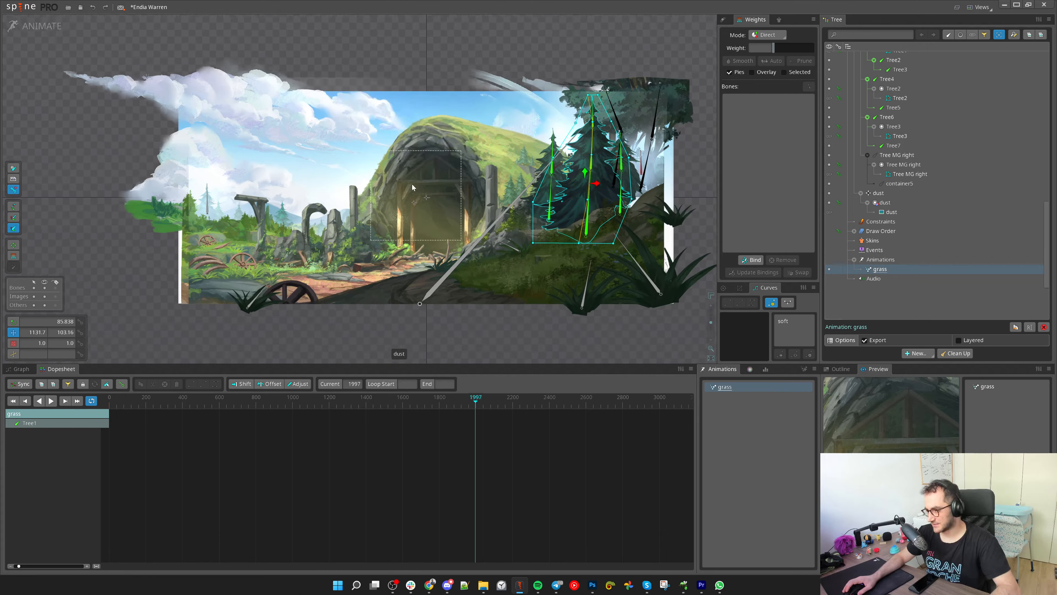
left_click_drag(452, 195, 402, 174)
scroll(421, 199, "down", 1)
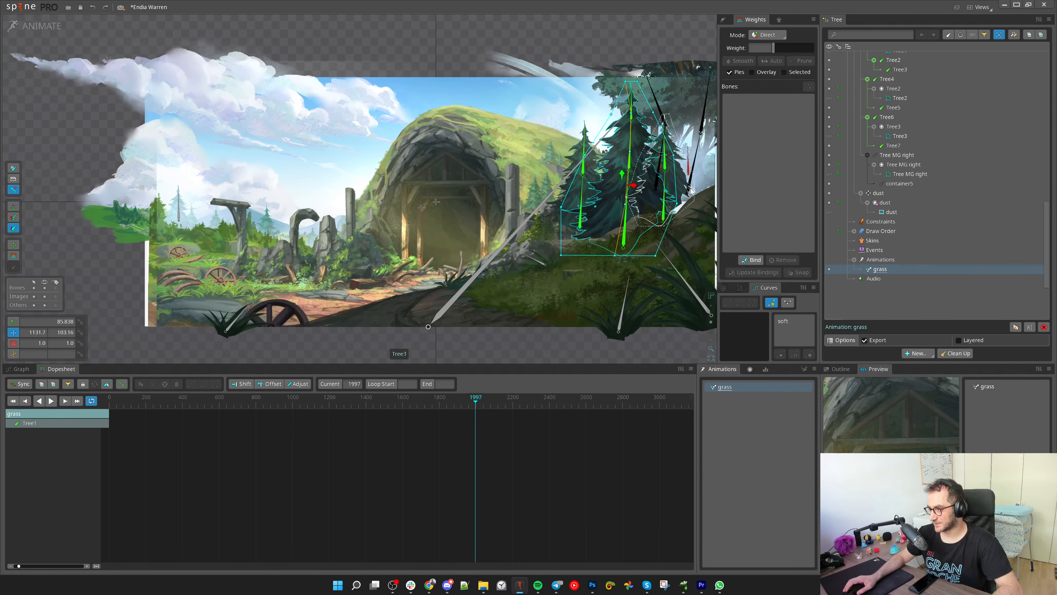
Return to setup mode and select the cloud top mesh
left_click(27, 30)
scroll(349, 214, "down", 3)
left_click(321, 249)
left_click_drag(430, 187, 408, 154)
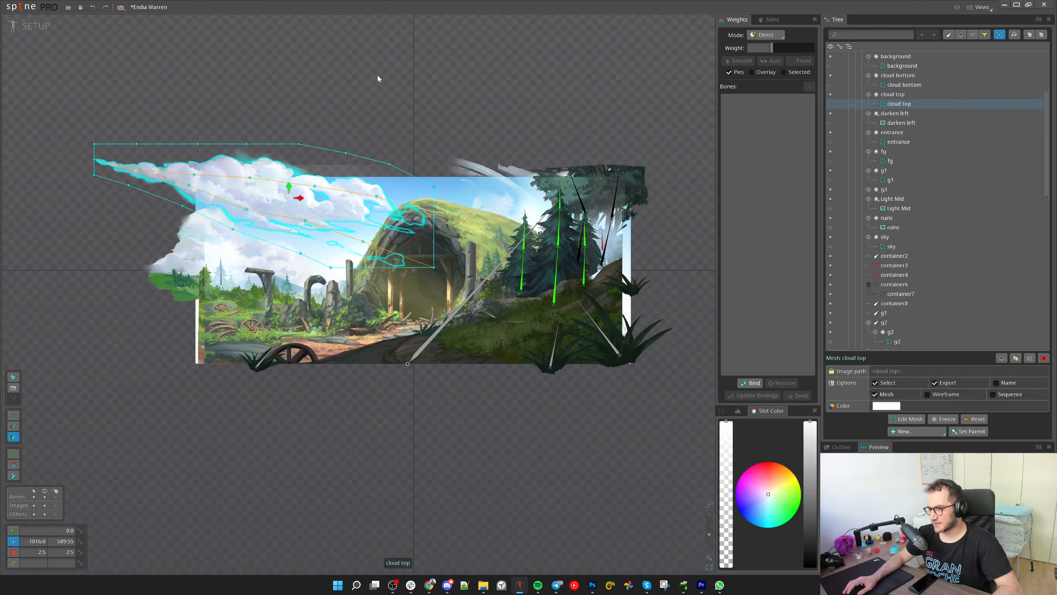
Try moving the cloud top mesh across to the opposite side of the scene, and undo the move
left_click_drag(340, 77, 559, 151)
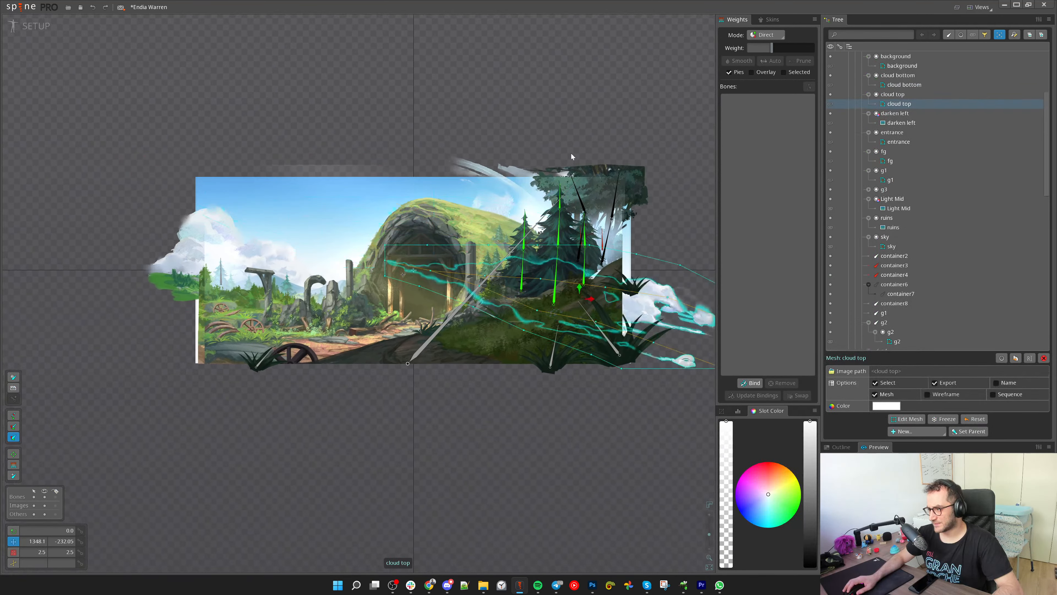
key("ctrl+z")
left_click_drag(319, 156, 350, 109)
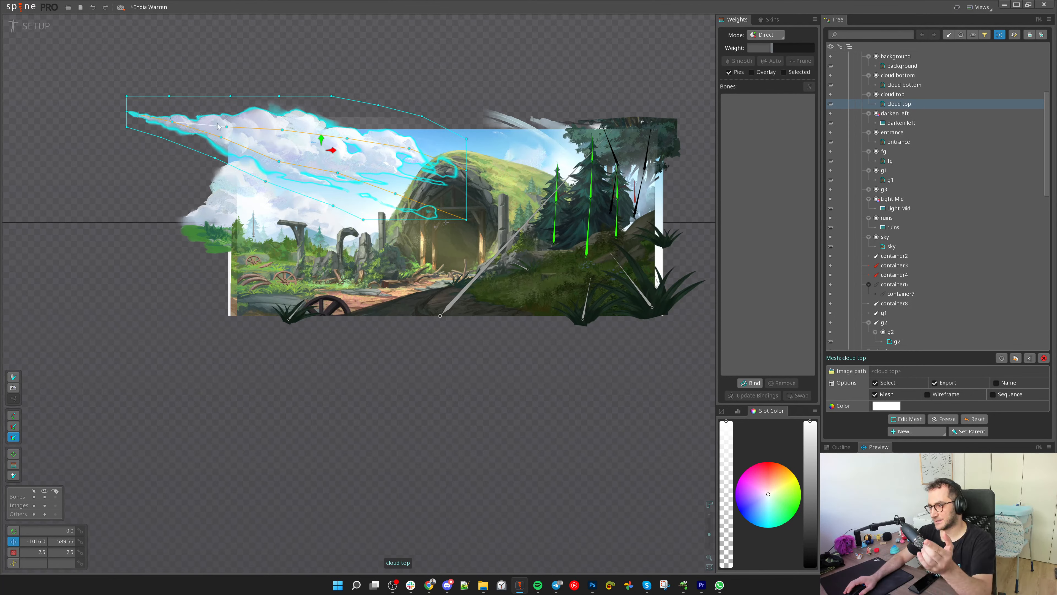
left_click_drag(395, 68, 383, 59)
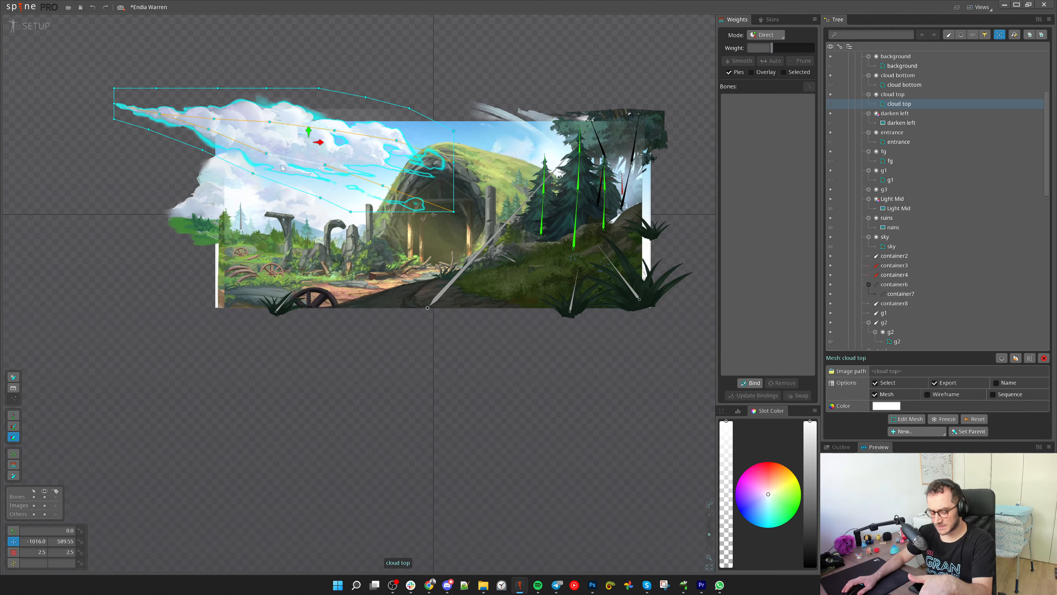
Create a zero-length parent bone for the cloud top mesh at the cloud's outer tip
scroll(167, 141, "up", 2)
left_click(118, 91)
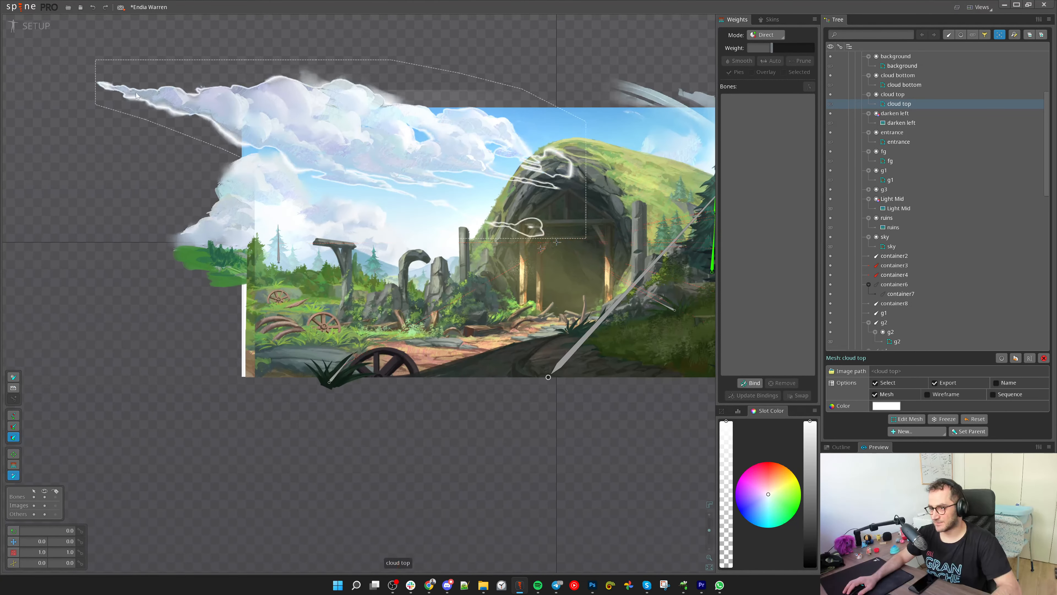
left_click(111, 87)
scroll(177, 127, "down", 2)
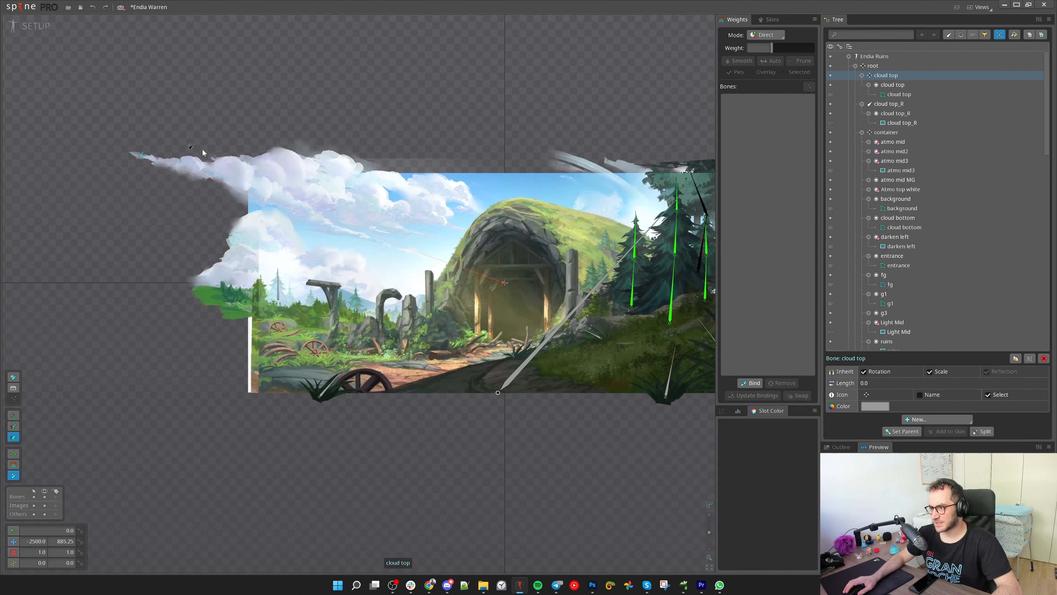
Draw two child bones from the cloud's outer tip, one about 1199 long through its upper part and one about 1265 long angled downward
left_click_drag(160, 158, 333, 173)
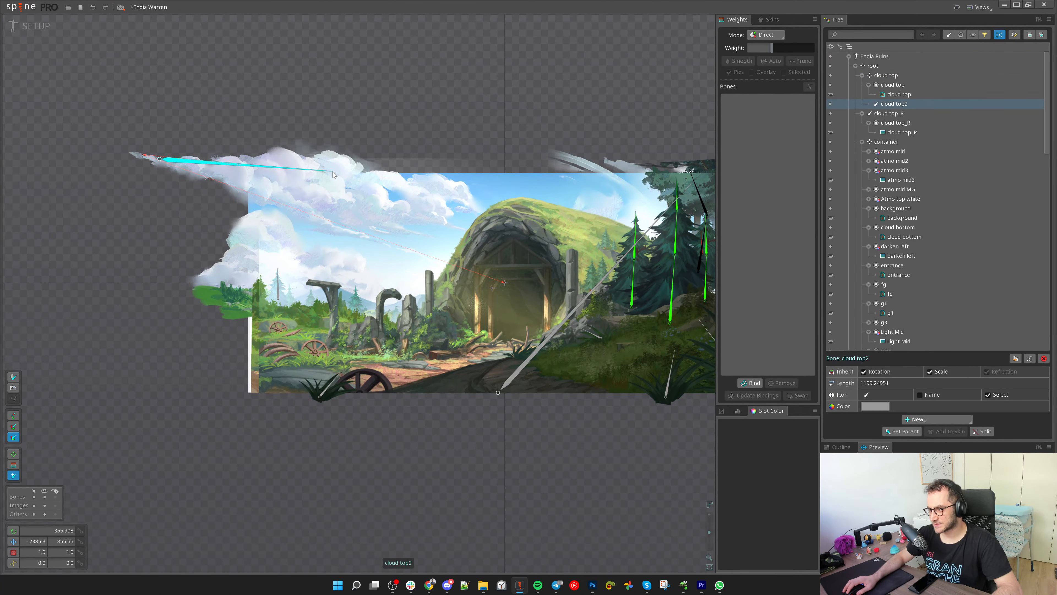
left_click(144, 155)
left_click_drag(162, 165, 338, 215)
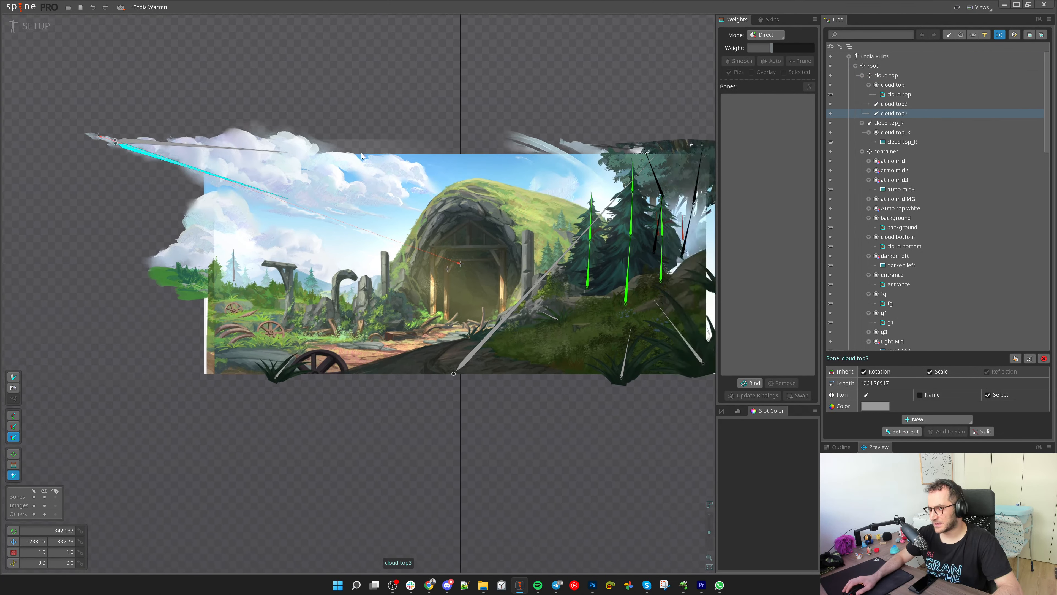
left_click_drag(206, 116, 201, 116)
Try moving the cloud's parent bone, undo the move, and try rotating its two child bones
left_click(91, 134)
left_click_drag(260, 76, 406, 120)
key("ctrl+z")
left_click(267, 147)
key("c")
left_click(254, 187)
left_click(255, 189)
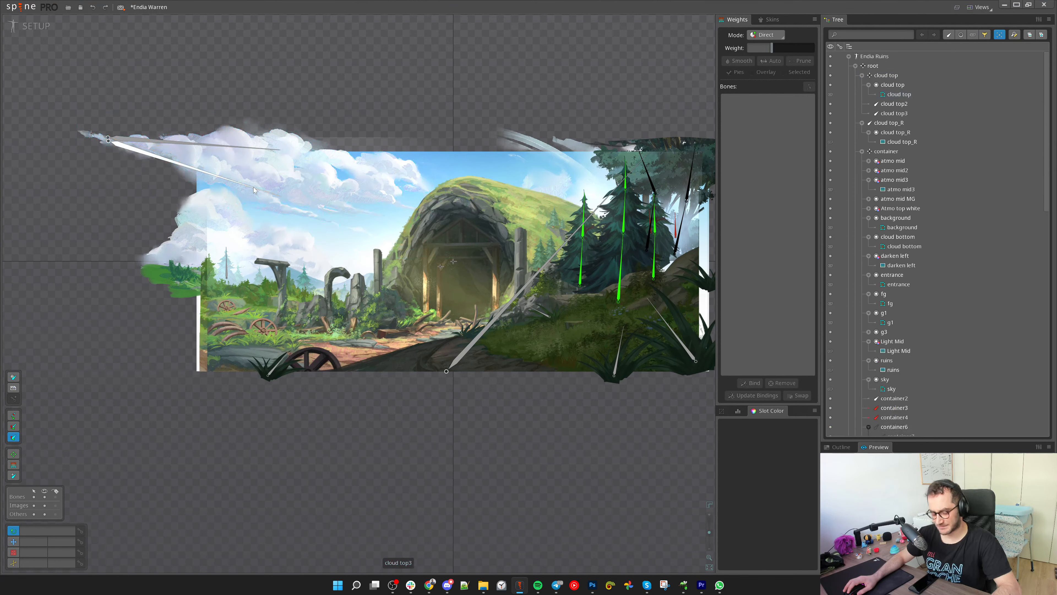
left_click(260, 145)
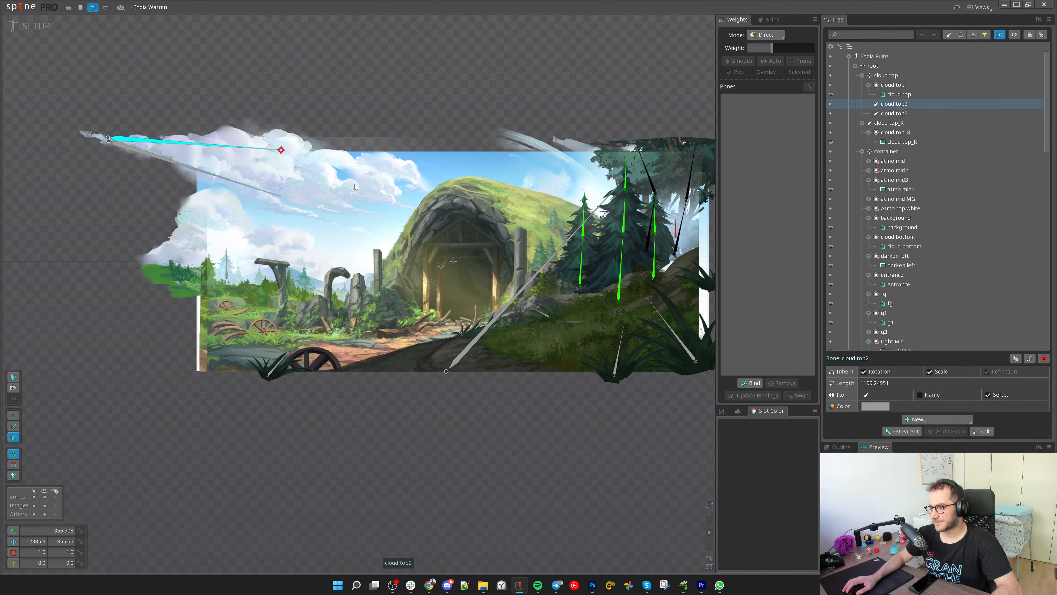
Bind the cloud top mesh to the cloud top2 and cloud top3 bones
left_click(342, 186)
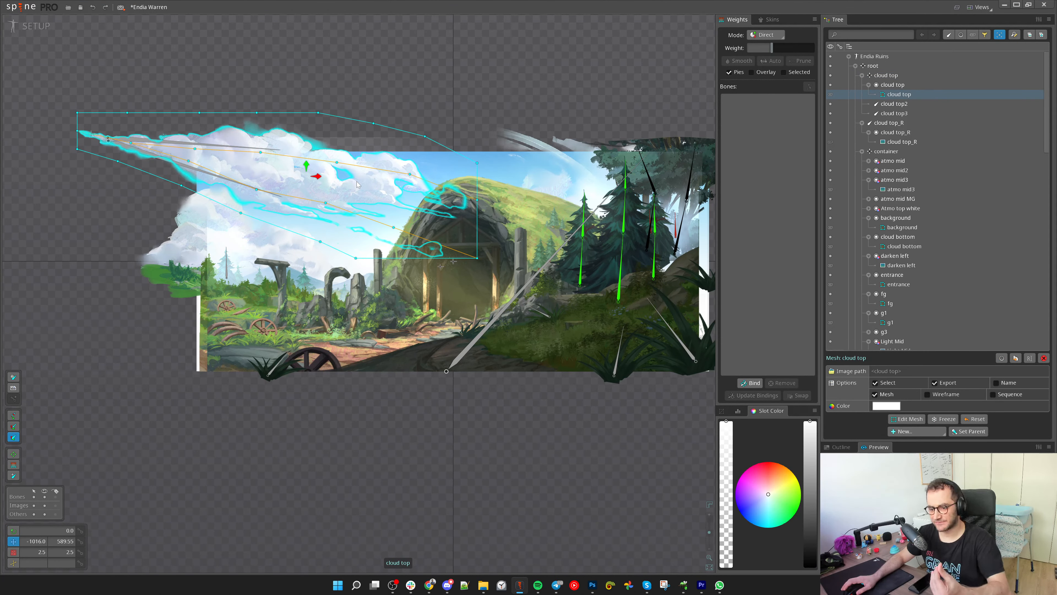
left_click(748, 383)
left_click(195, 144)
left_click(163, 157)
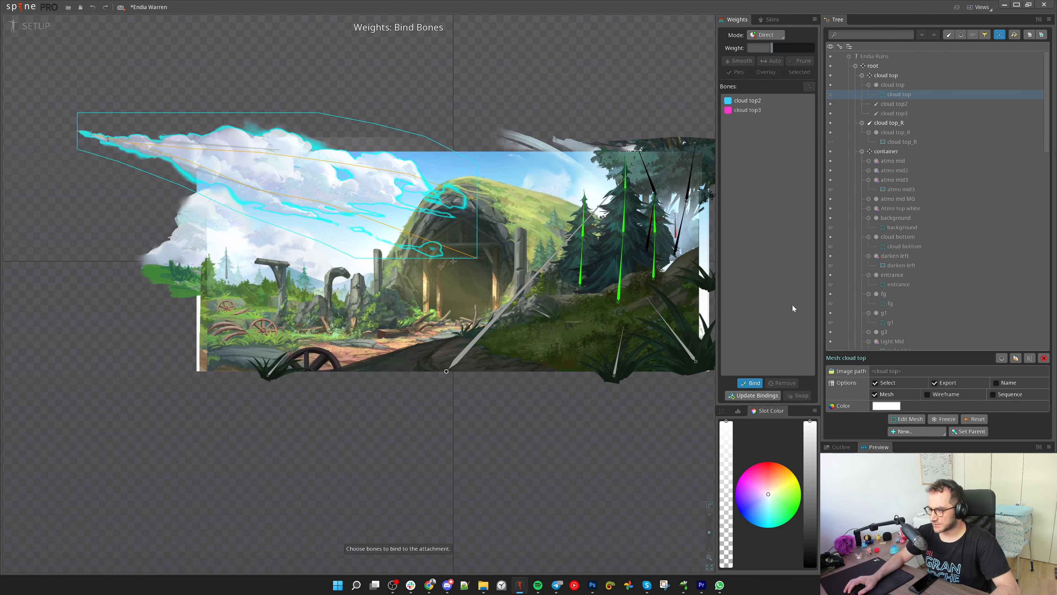
left_click(752, 383)
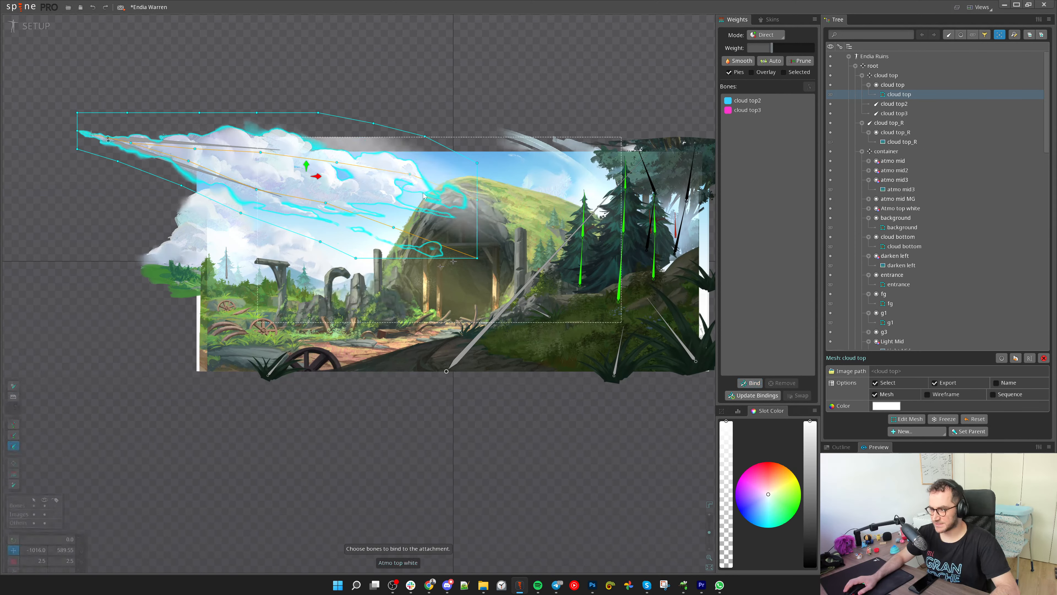
Display the cloud top mesh's vertex weights and test the binding by rotating the cloud top3 and cloud top2 bones
scroll(234, 121, "up", 3)
scroll(306, 163, "down", 1)
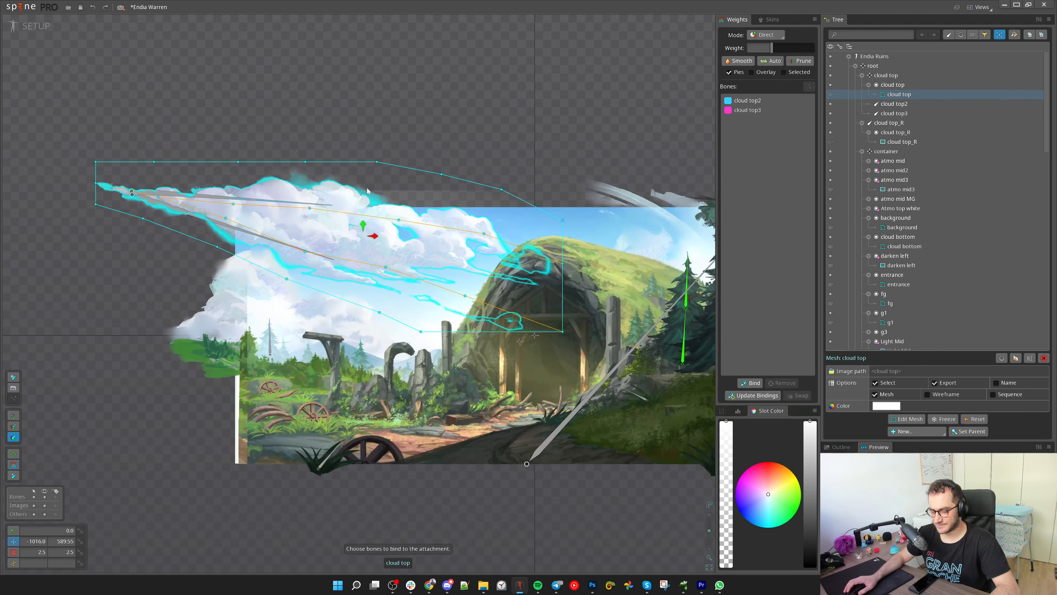
scroll(346, 152, "down", 1)
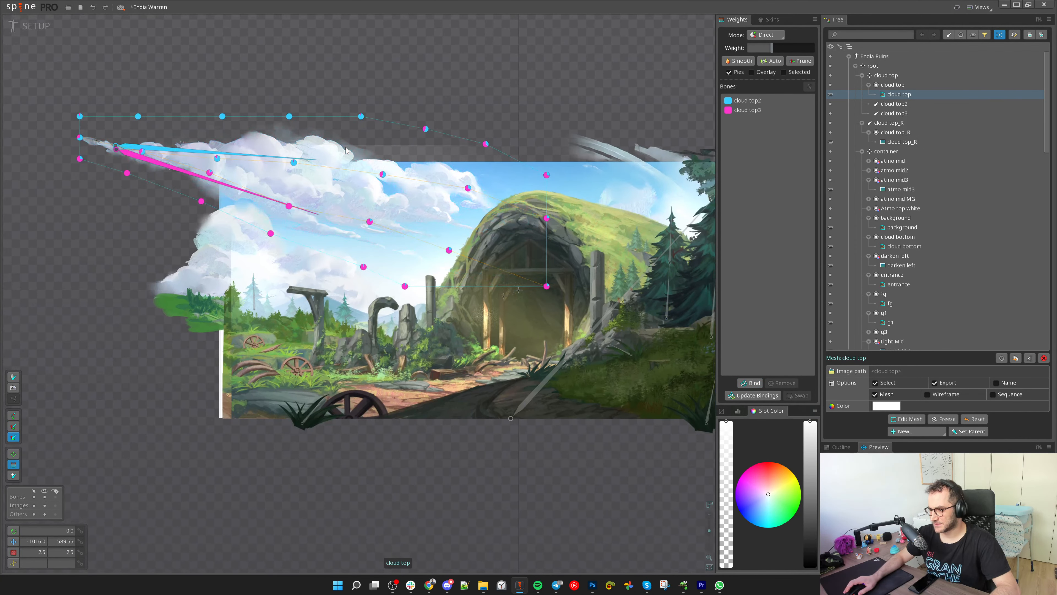
left_click(310, 205)
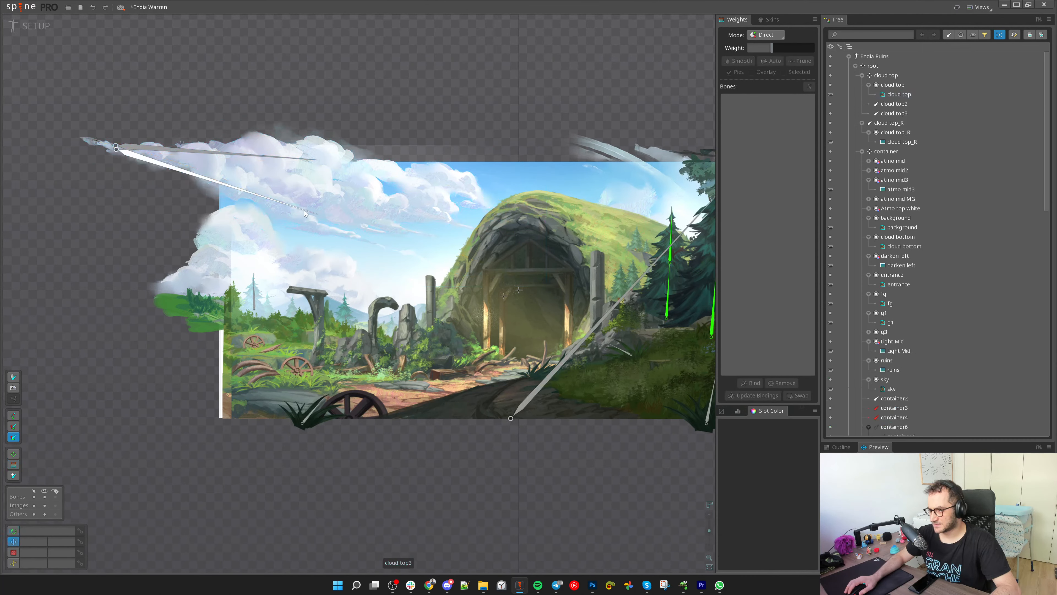
left_click(308, 160)
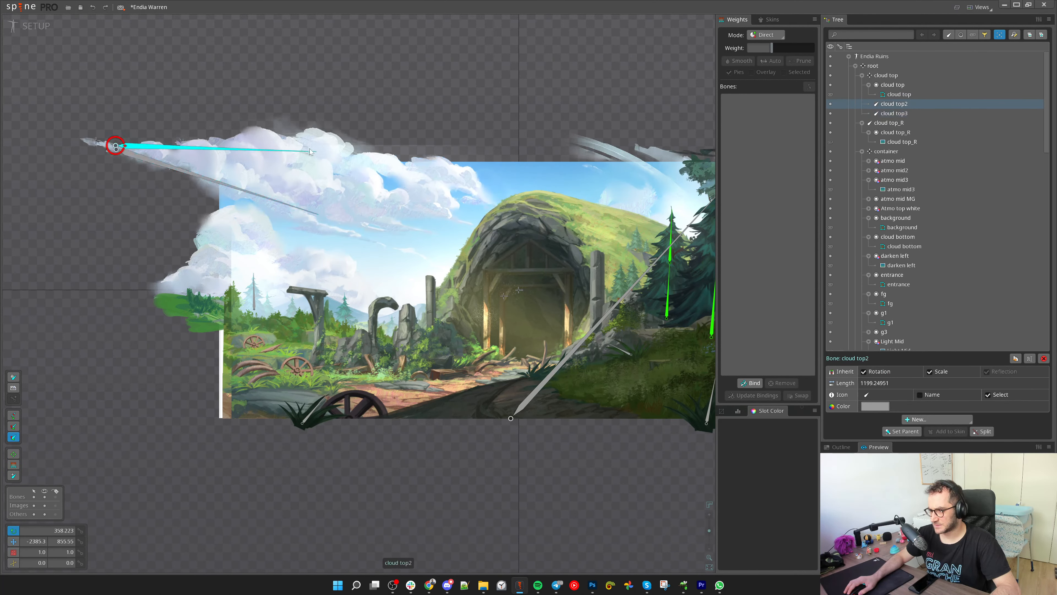
Reselect the cloud top mesh and inspect how its vertices are weighted between the two bones
left_click(347, 201)
scroll(406, 410, "down", 4)
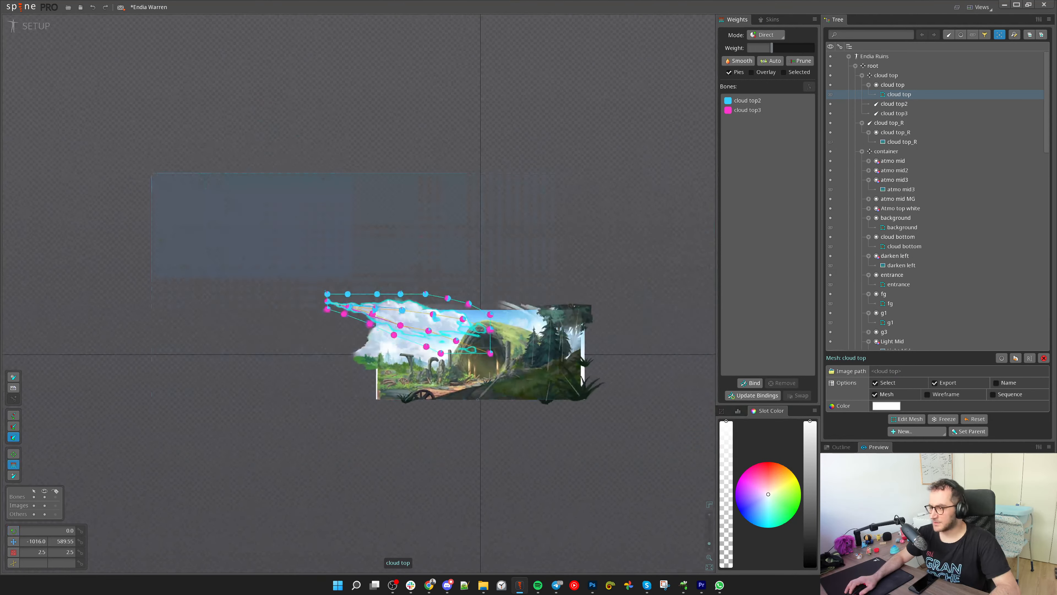
scroll(490, 341, "up", 2)
scroll(479, 324, "up", 2)
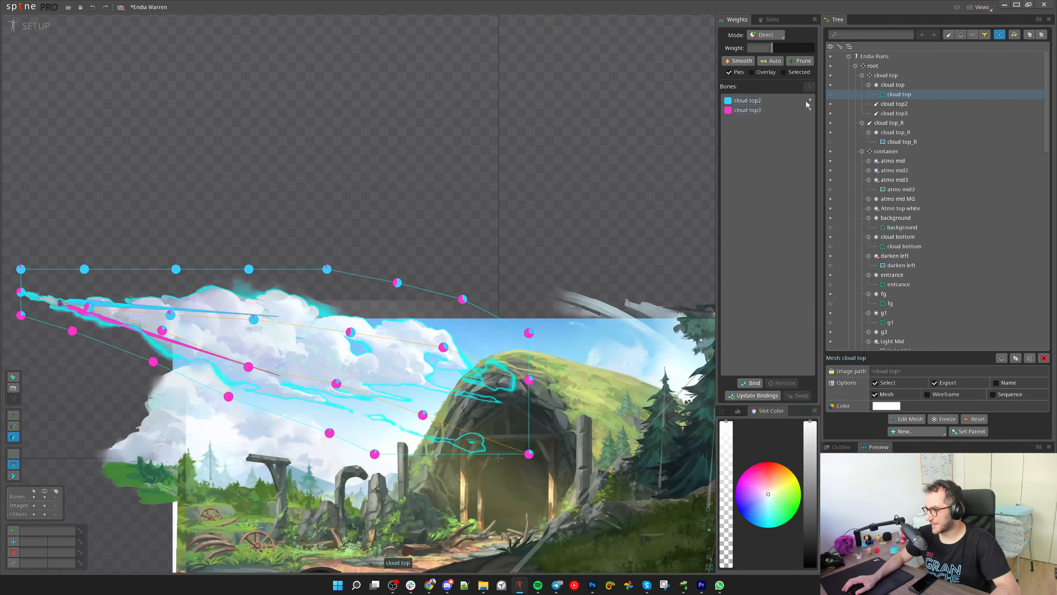
Switch the weight painting to Add mode, choose the cloud top2 bone, and set the brush size to 372 and feather to 100
left_click(766, 35)
left_click(765, 45)
scroll(445, 304, "down", 1)
left_click_drag(444, 306, 460, 257)
left_click(25, 8)
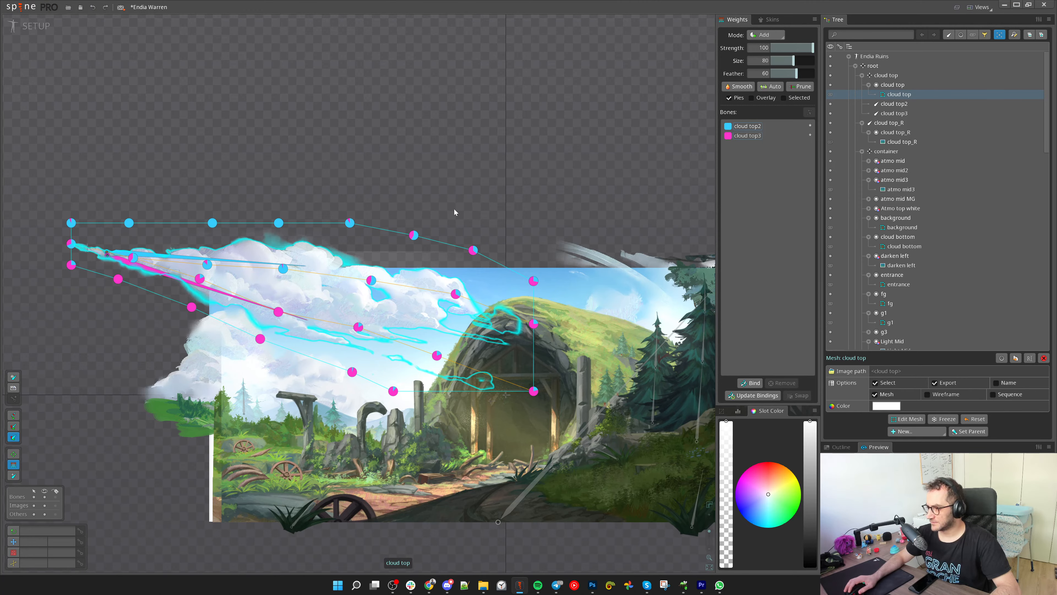
left_click_drag(454, 209, 487, 145)
left_click(749, 128)
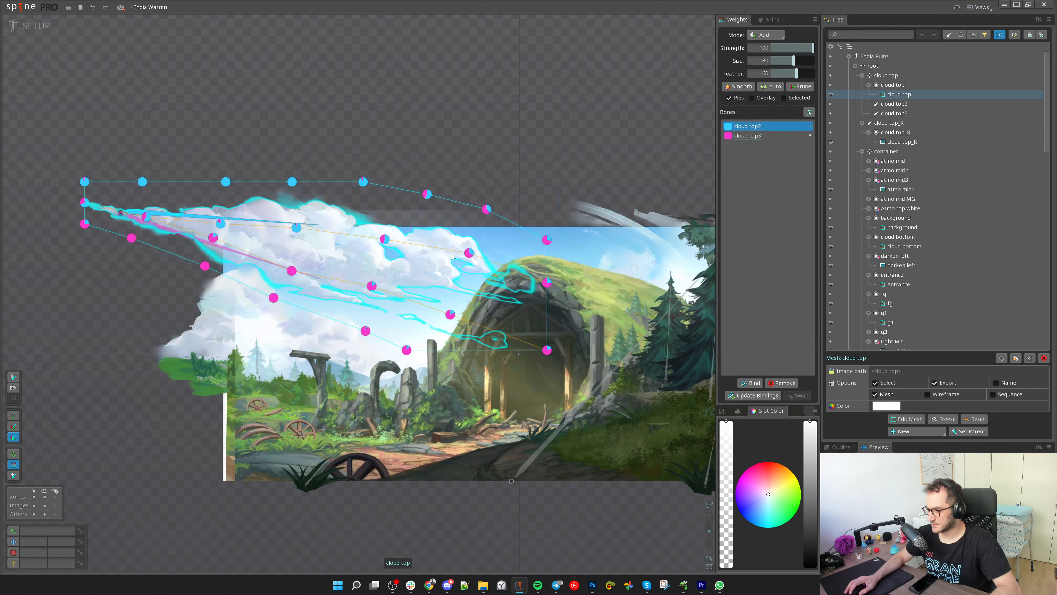
left_click_drag(794, 61, 868, 66)
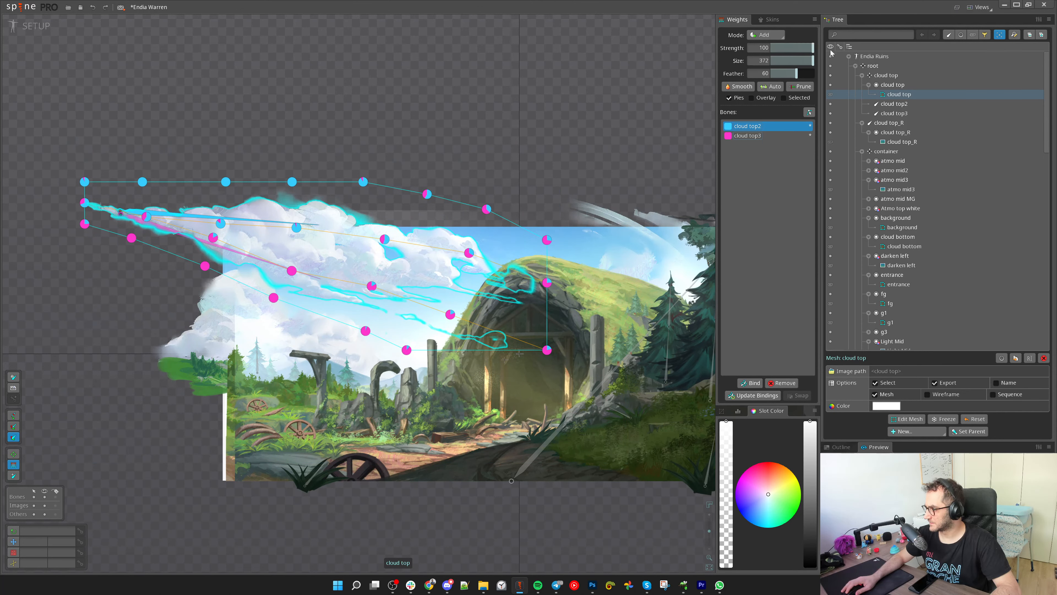
Paint full cloud top2 influence over every vertex of the cloud top mesh
mouse_move(199, 182)
left_mouse_down()
mouse_move(262, 189)
mouse_move(252, 186)
left_mouse_up()
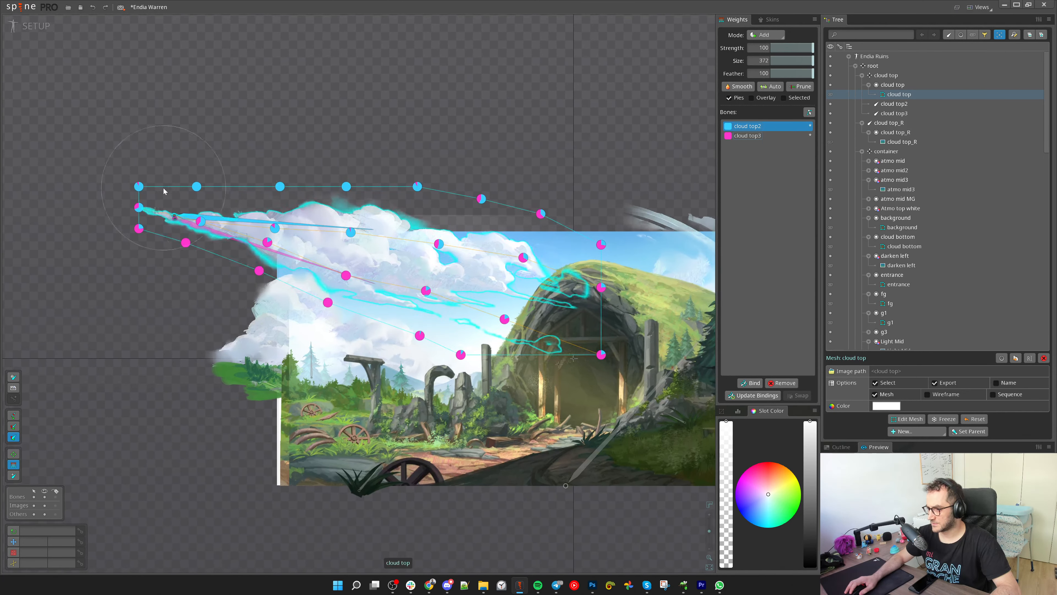
mouse_move(165, 193)
left_mouse_down()
mouse_move(454, 245)
mouse_move(258, 266)
mouse_move(416, 333)
mouse_move(501, 389)
left_mouse_up()
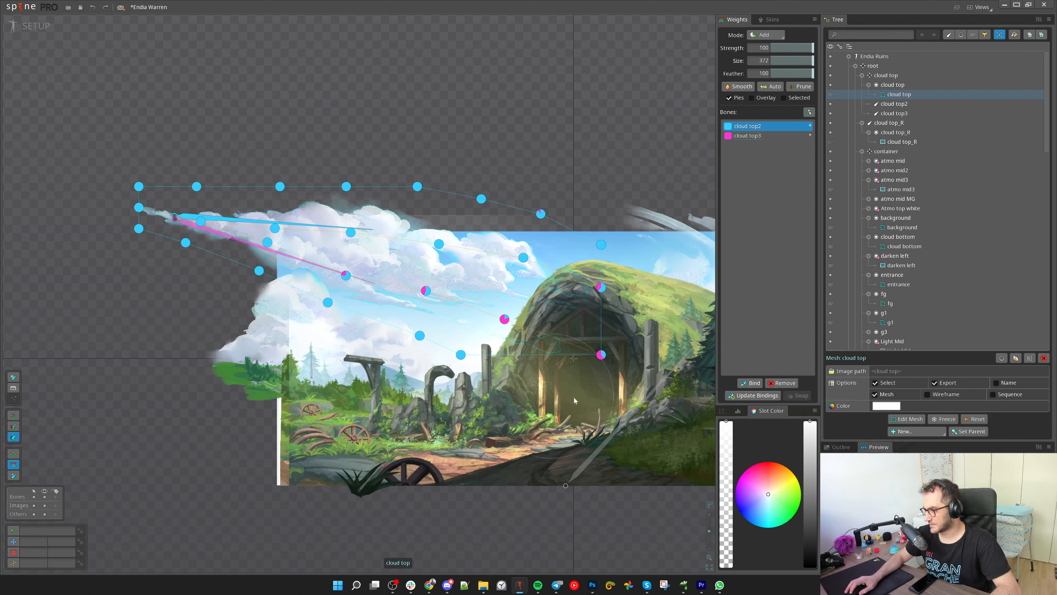
mouse_move(491, 347)
left_mouse_down()
mouse_move(524, 336)
mouse_move(552, 384)
left_mouse_up()
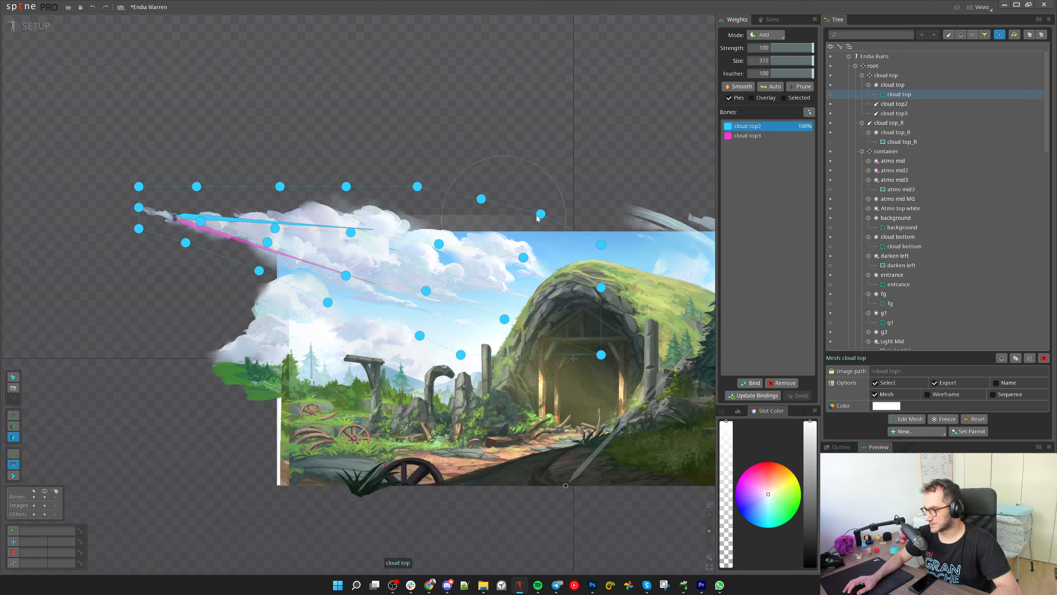
Paint cloud top3 influence along the lower vertices of the cloud top mesh, from its tail to its front end
scroll(598, 191, "down", 1)
left_click_drag(598, 191, 509, 213)
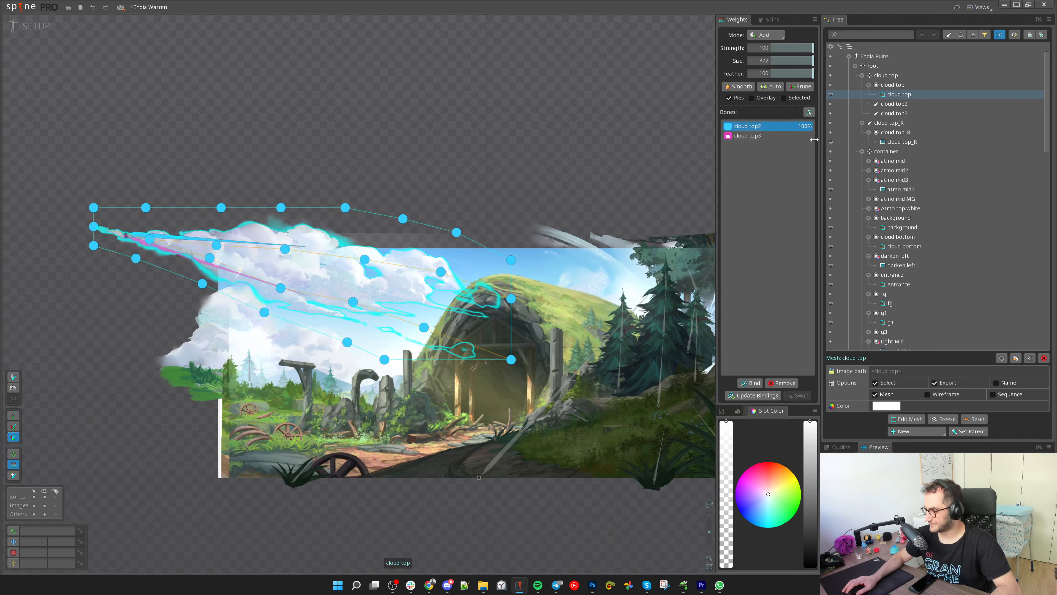
left_click(740, 136)
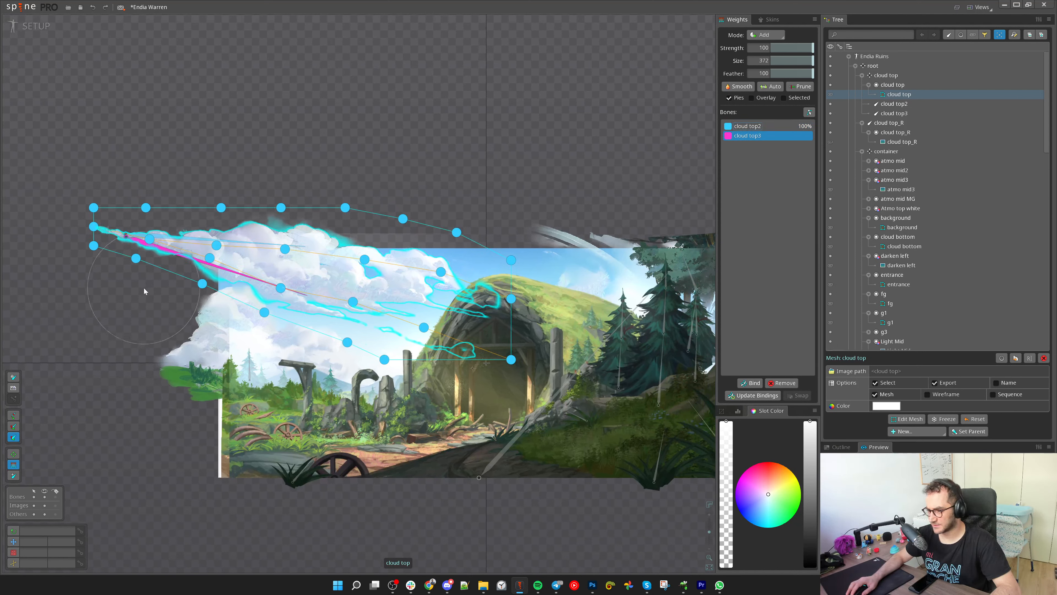
mouse_move(144, 291)
left_mouse_down()
mouse_move(499, 346)
mouse_move(211, 309)
mouse_move(617, 382)
left_mouse_up()
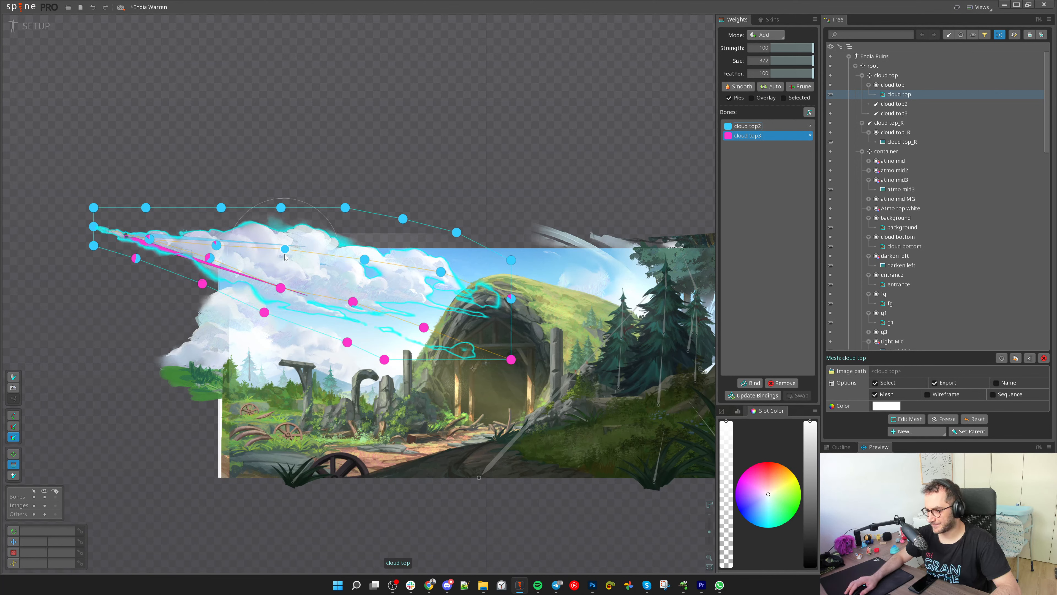
Use Direct mode to give upper inner vertices of the cloud small cloud top3 weights, such as about 7% and 11%
left_click(779, 34)
left_click(767, 48)
left_click(365, 258)
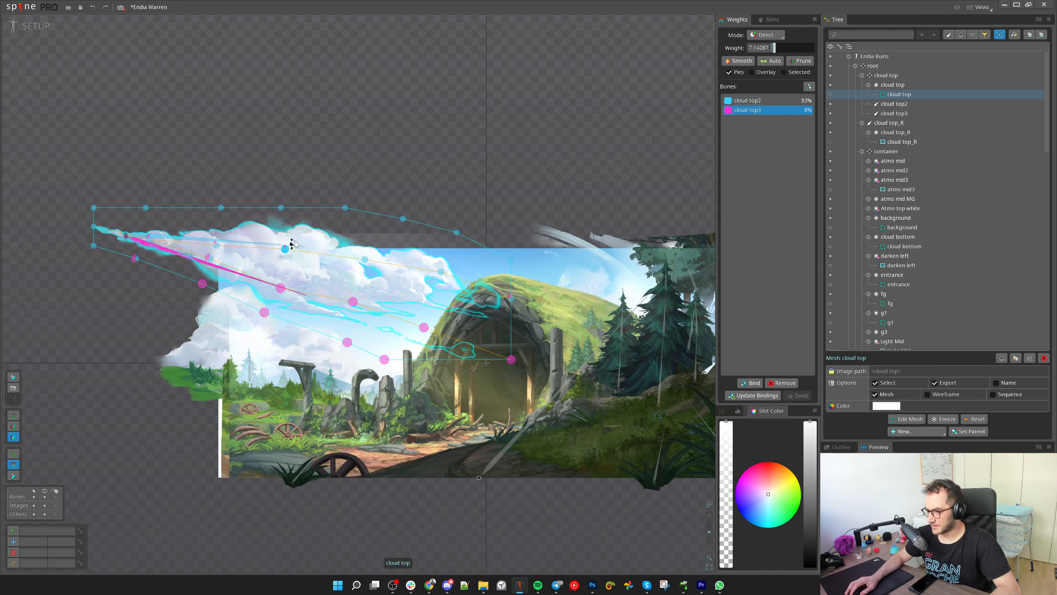
left_click(443, 278)
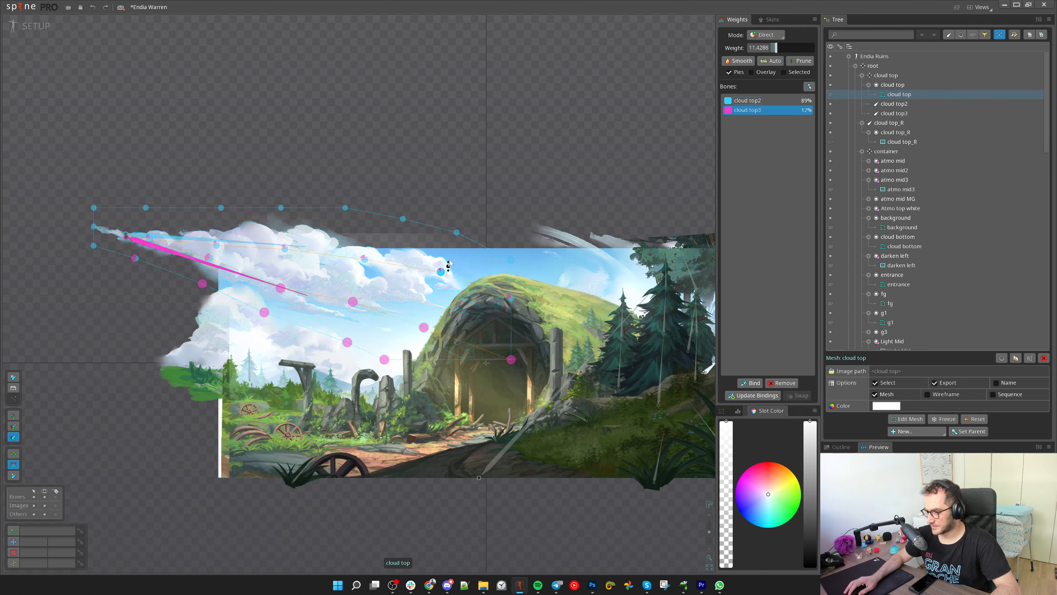
Test the painted weights by rotating the cloud top3 bone, and undo the rotation
scroll(349, 289, "up", 2)
scroll(267, 249, "down", 1)
left_click_drag(286, 245, 278, 199)
key("space")
key("space")
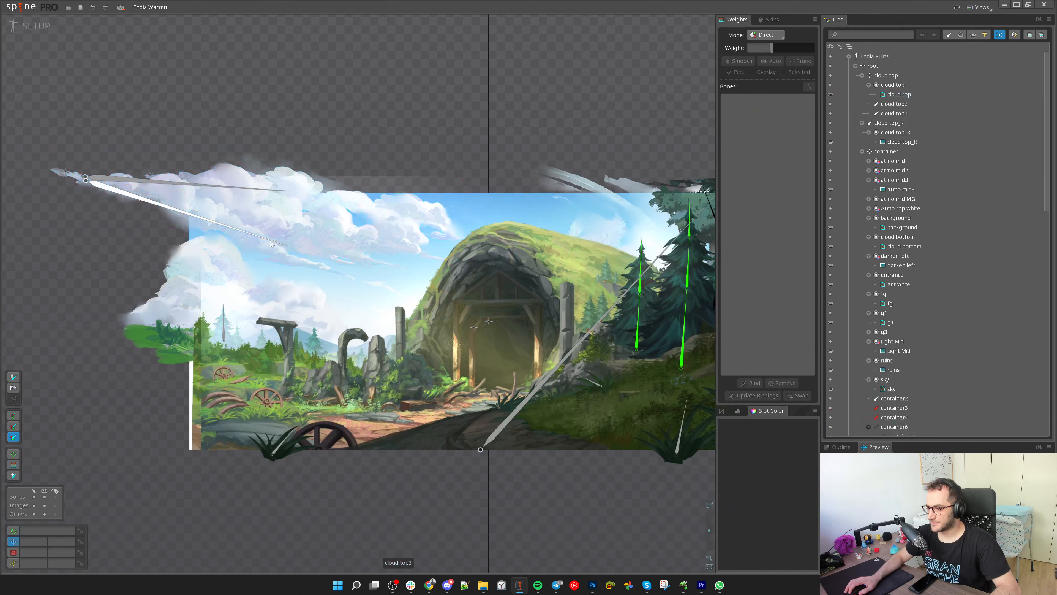
key("c")
left_click(270, 241)
left_click_drag(275, 254, 292, 251)
key("ctrl+z")
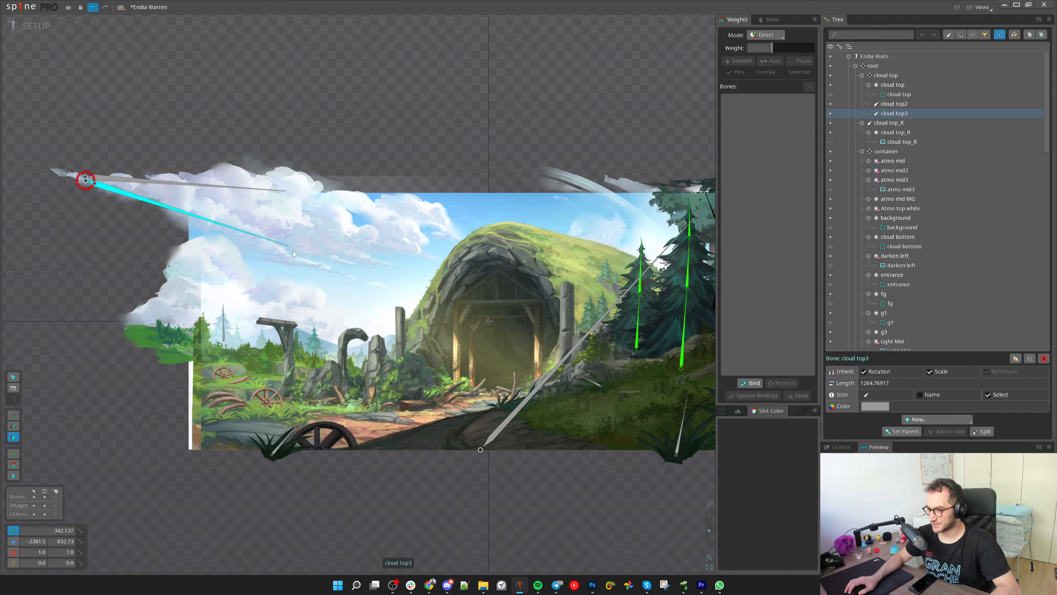
Reselect the cloud top mesh, open it for mesh editing, and delete the lengthwise edges joining its inner vertices
left_click(306, 234)
key("g")
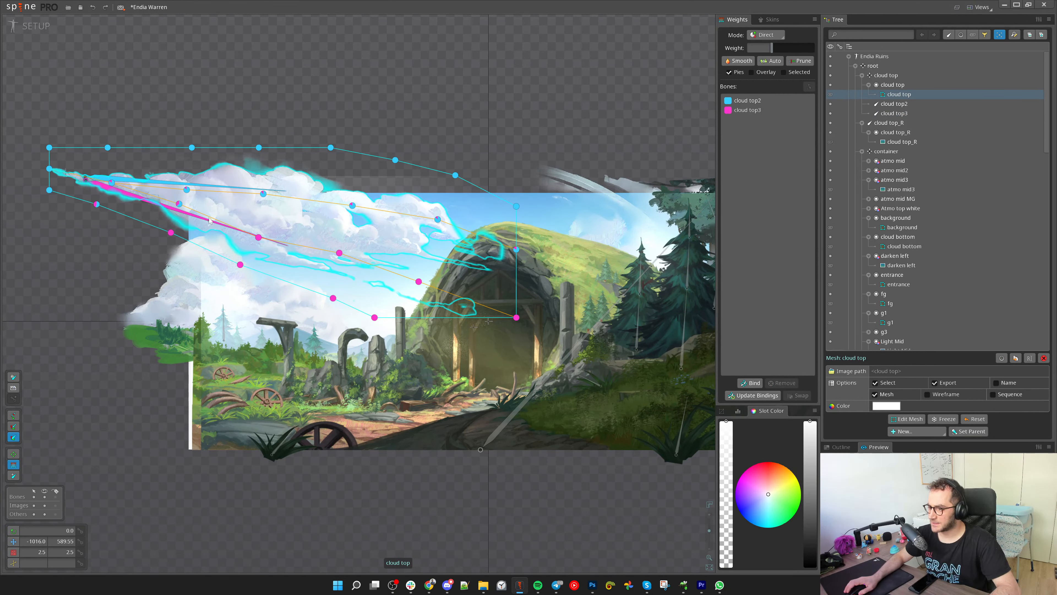
scroll(84, 187, "up", 1)
left_click_drag(84, 187, 145, 188)
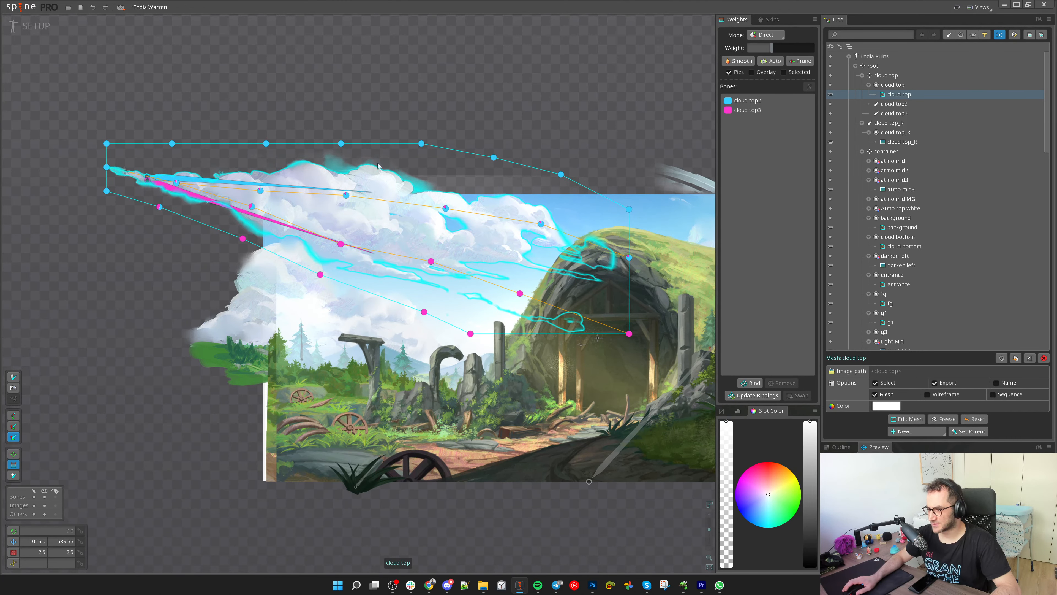
scroll(350, 163, "up", 3)
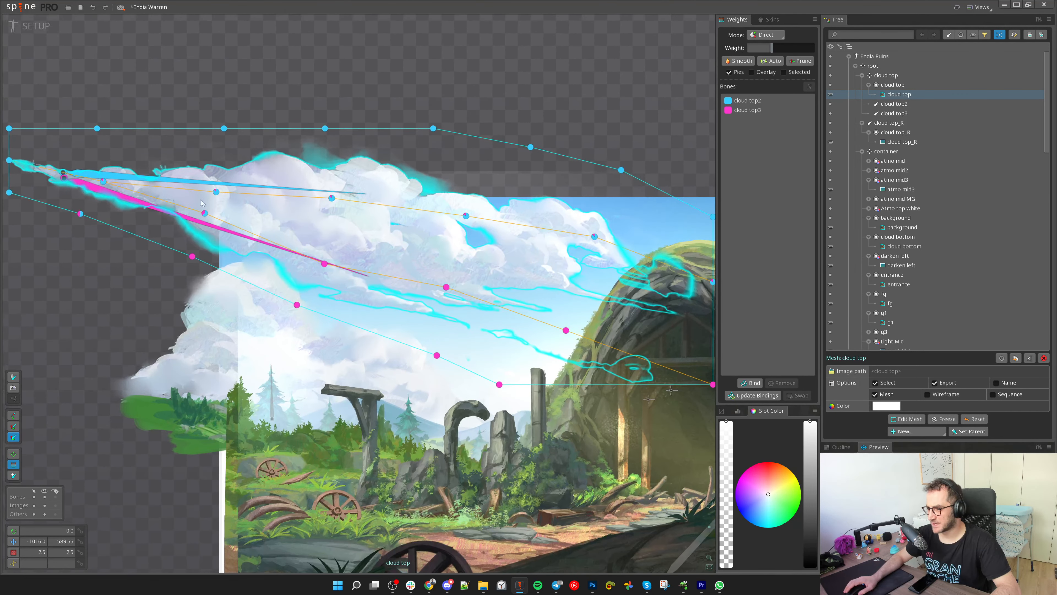
left_click(908, 418)
scroll(333, 179, "up", 3)
scroll(416, 203, "up", 2)
key("c")
key("d")
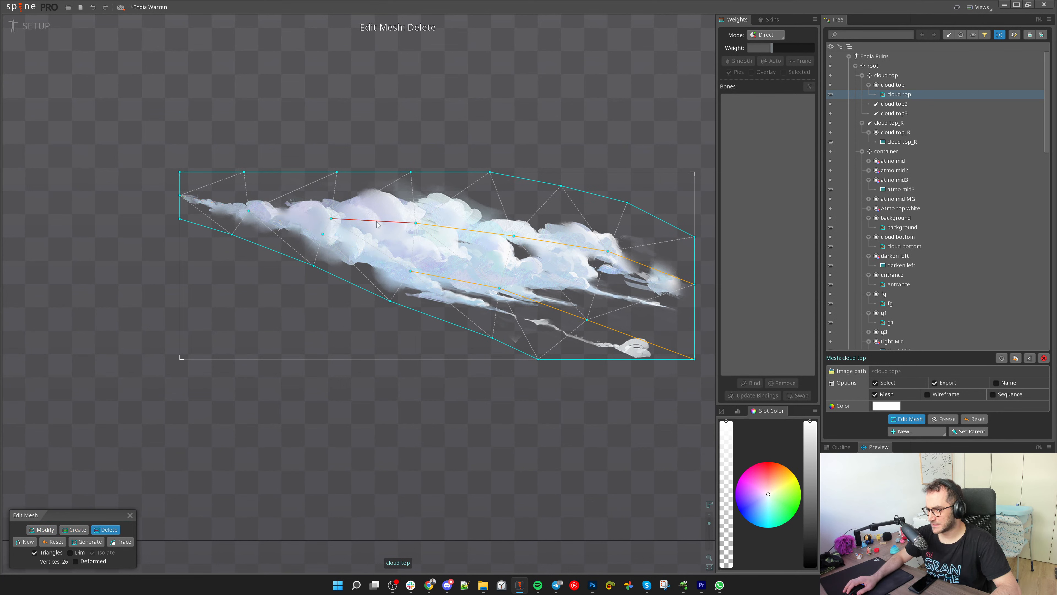
left_click(575, 243)
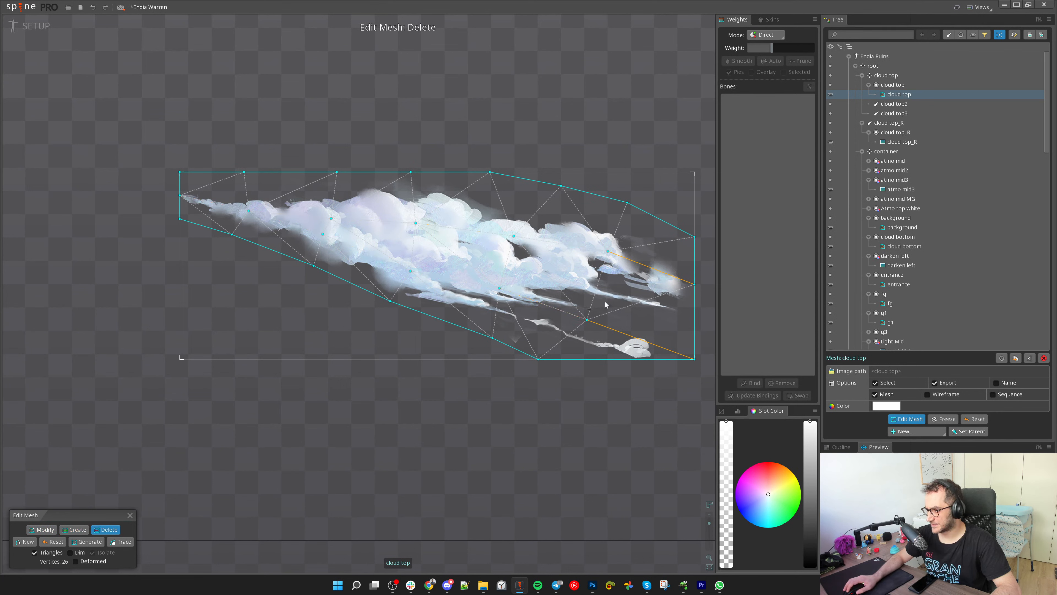
Create crosswise edges linking the upper outline, inner and lower outline vertices from the cloud's tail to its middle
key("c")
scroll(284, 207, "up", 2)
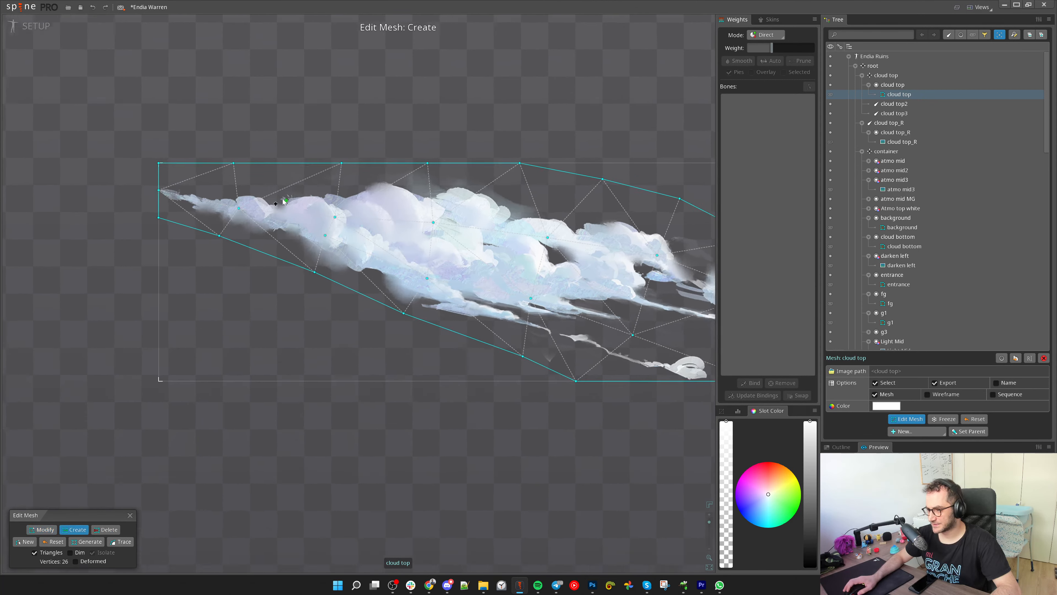
left_click_drag(209, 233, 210, 245)
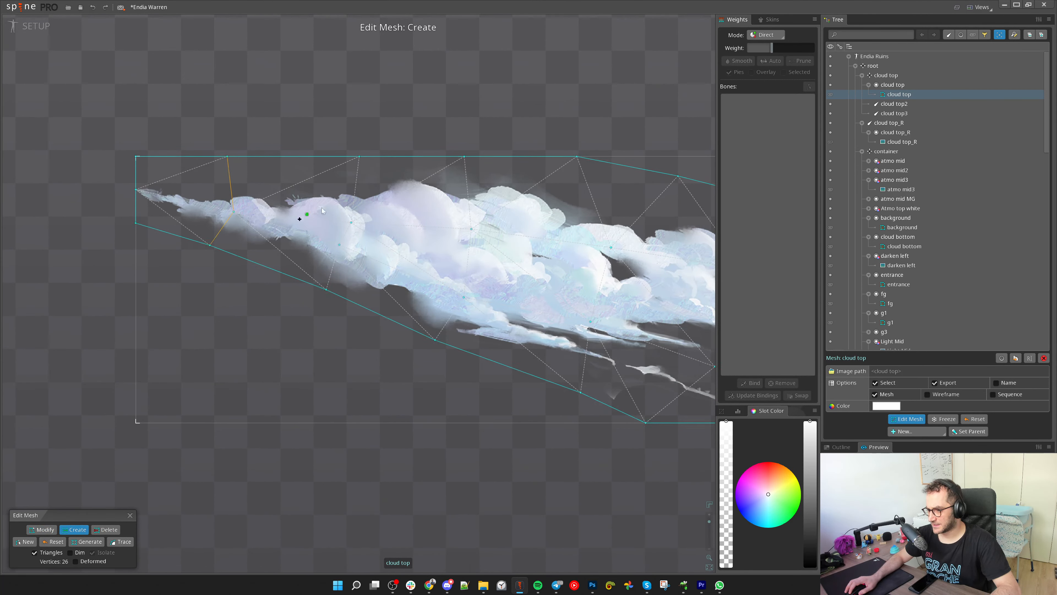
left_click_drag(359, 157, 351, 223)
left_click_drag(464, 158, 435, 339)
left_click_drag(610, 375, 430, 268)
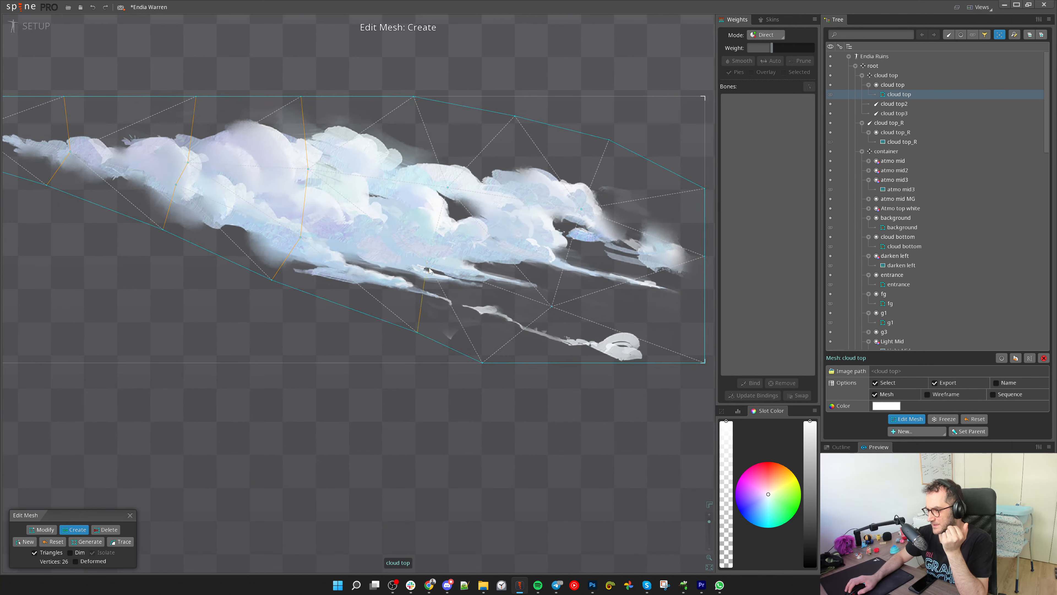
Connect the fourth column's inner vertex to the upper outline and delete the stray vertex created just below that outline
left_click_drag(447, 187, 415, 105)
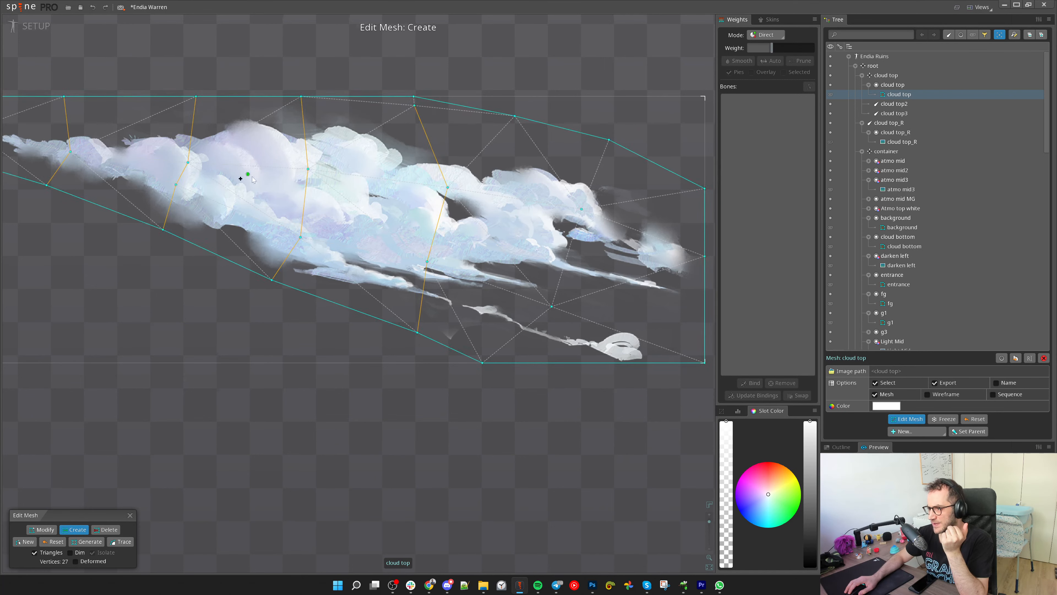
scroll(229, 192, "down", 2)
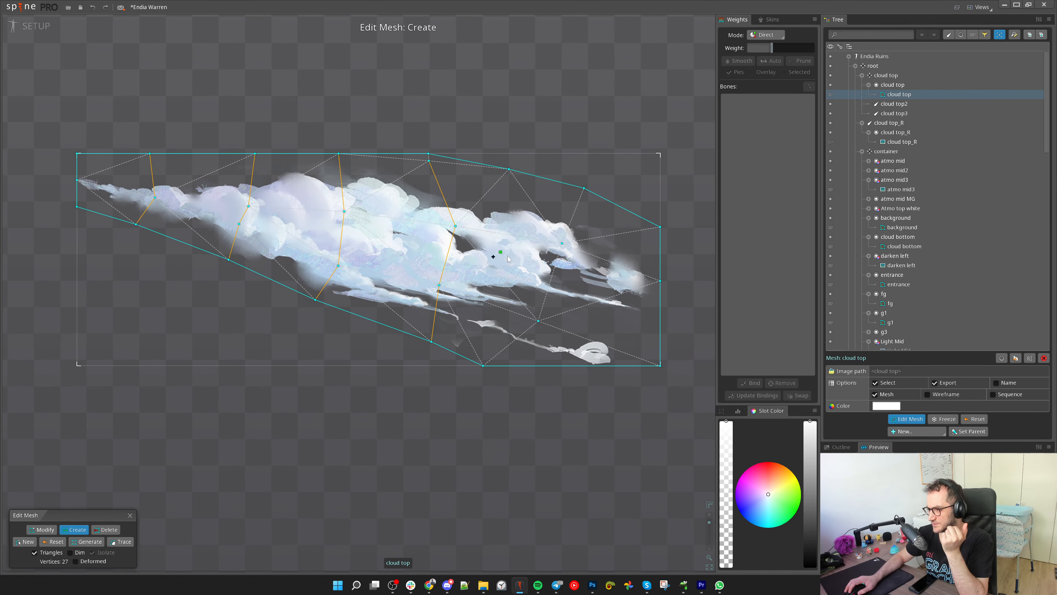
left_click_drag(409, 243, 238, 213)
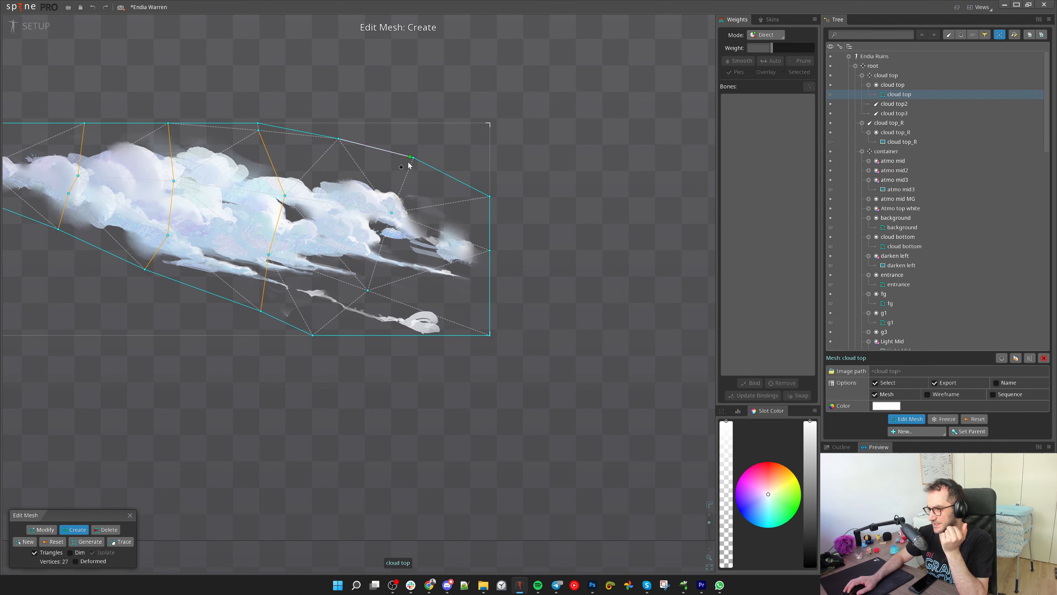
key("Delete")
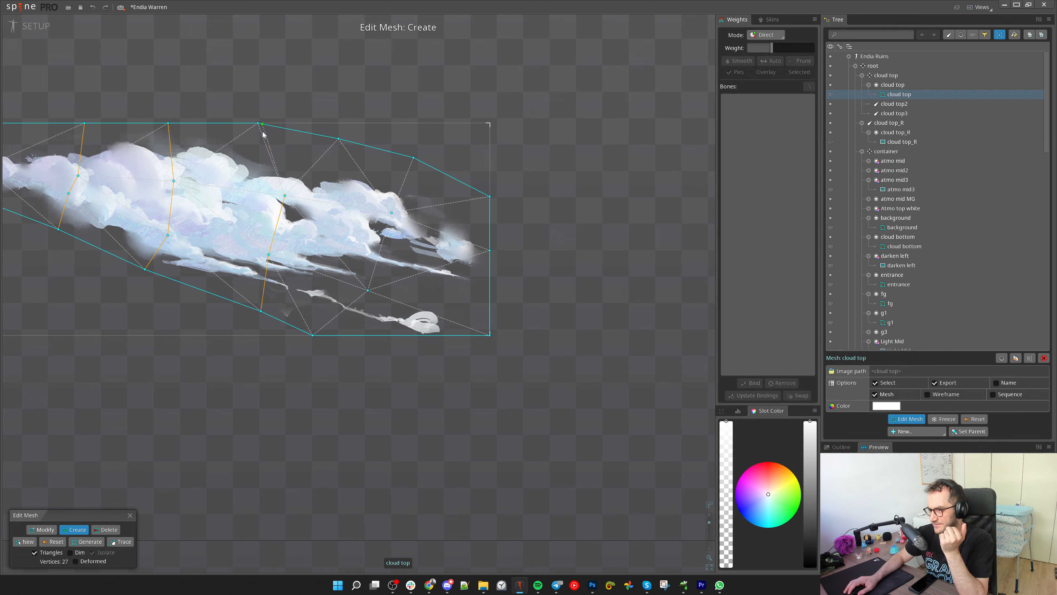
Create the last crosswise chain of edges near the cloud's front end and leave mesh editing
left_click_drag(338, 138, 393, 214)
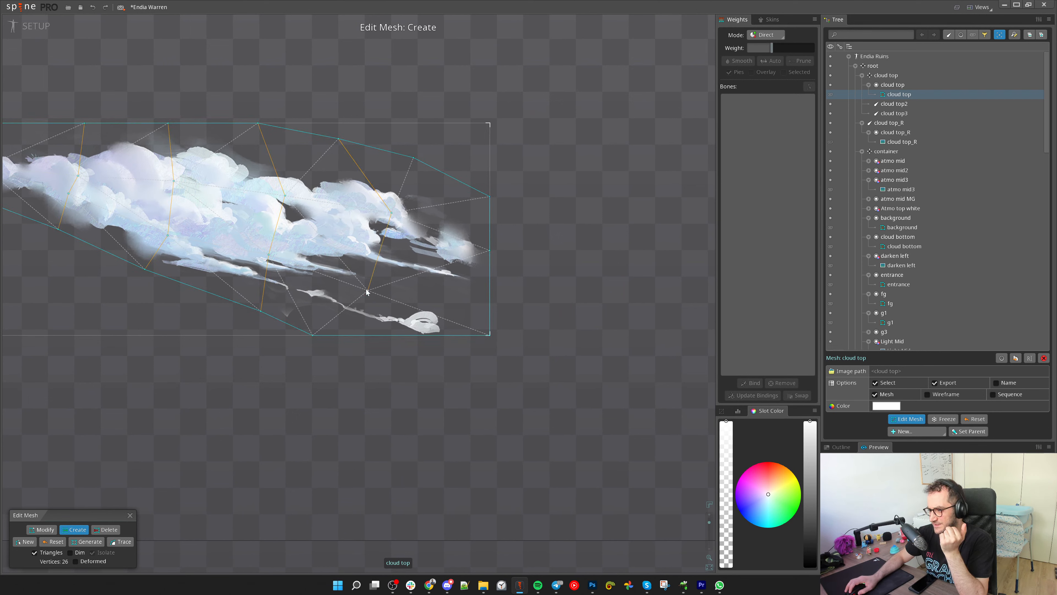
scroll(312, 340, "down", 2)
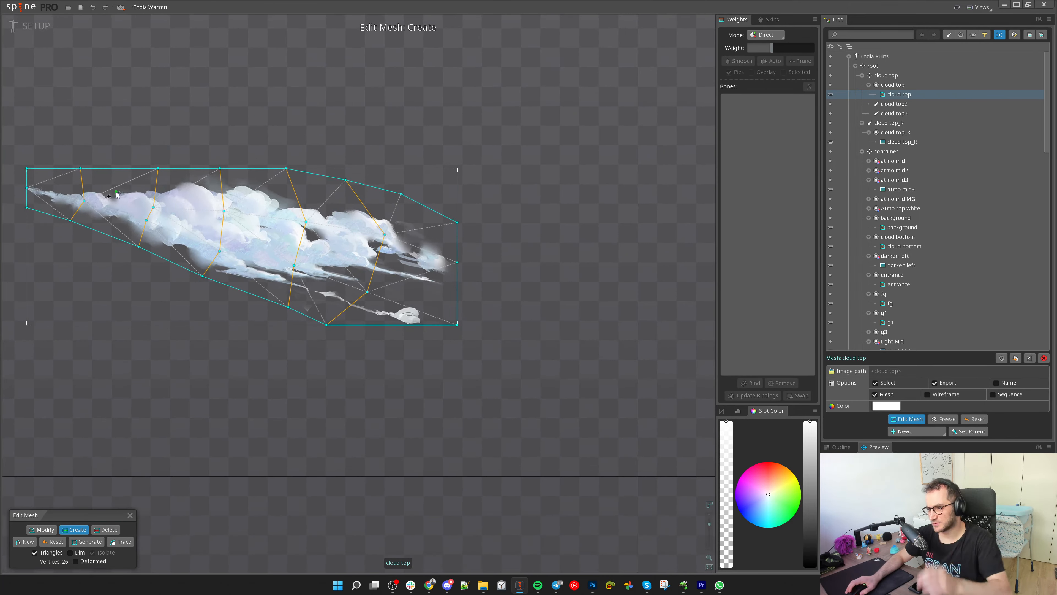
left_click(129, 516)
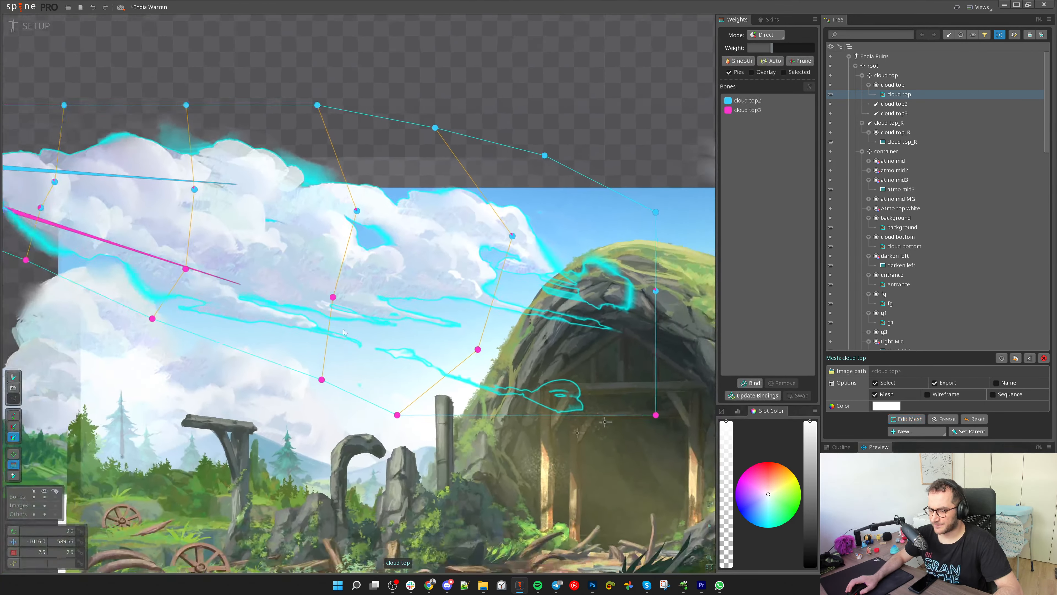
Smooth the cloud top mesh's vertex weights between the cloud top2 and cloud top3 bones
left_click_drag(147, 158, 707, 392)
scroll(661, 179, "up", 3)
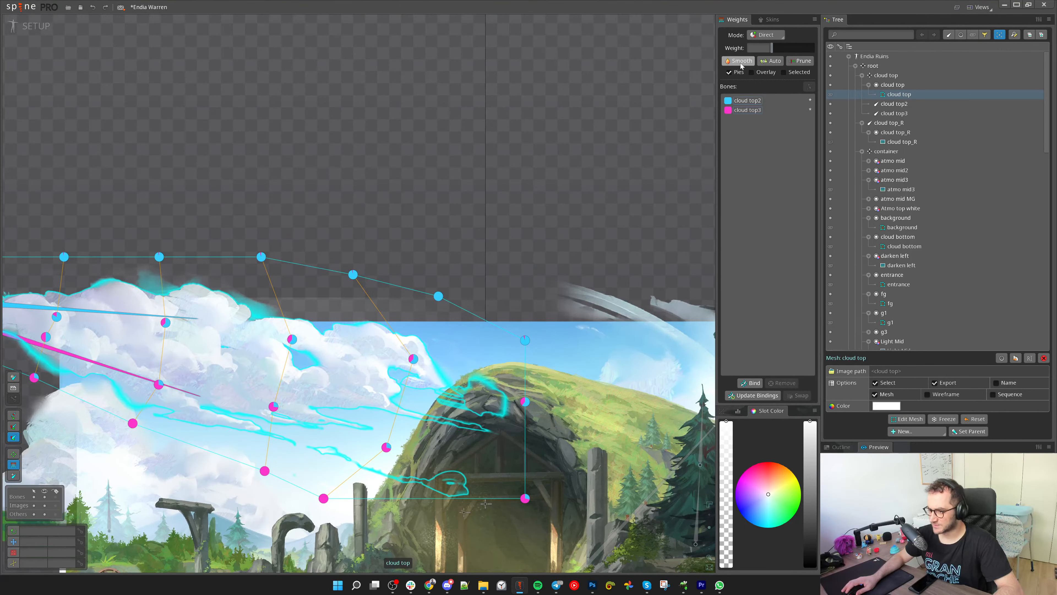
left_click_drag(546, 221, 638, 116)
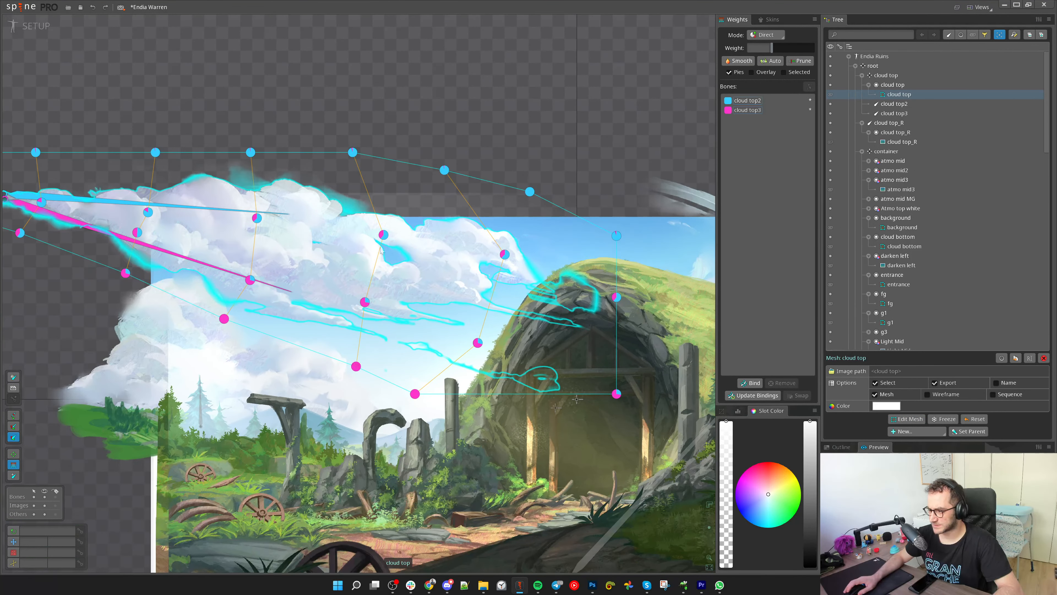
Check the crosswise vertex columns and test the smoothed weights by rotating the cloud top3 and cloud top2 bones, undoing the rotations
key("v")
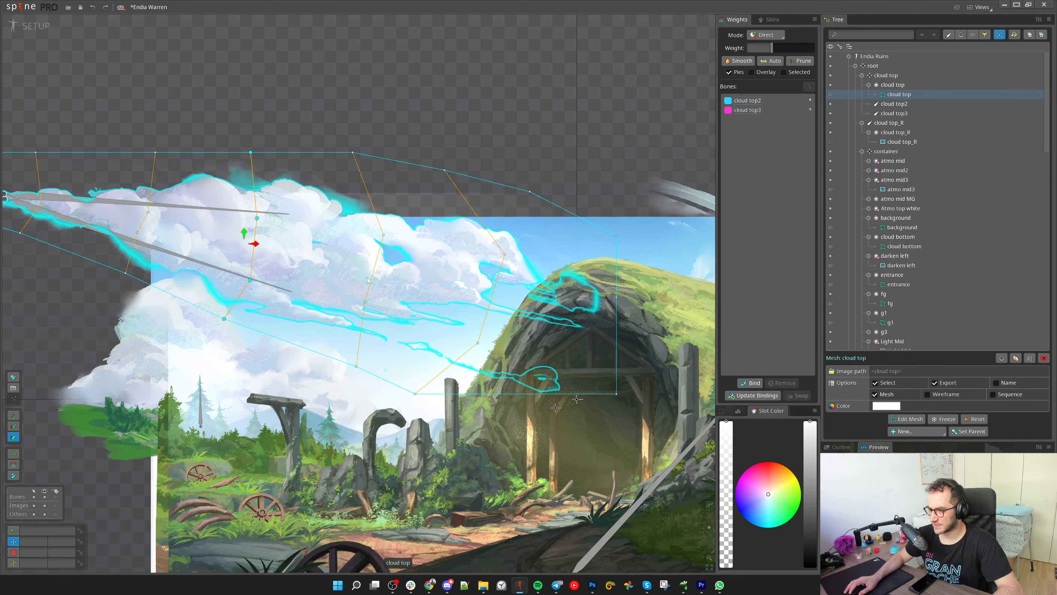
scroll(408, 341, "down", 2)
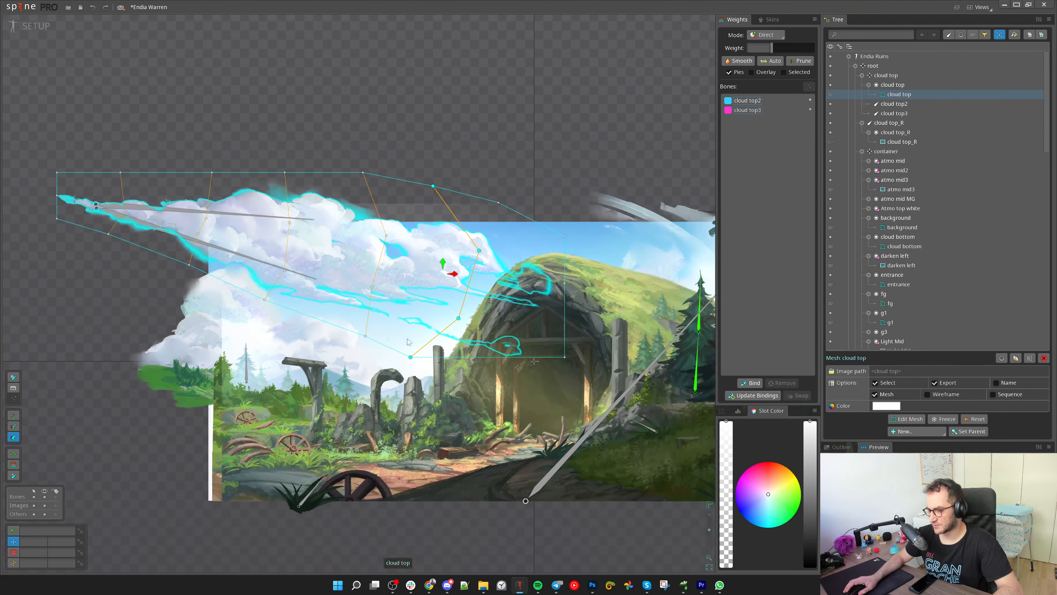
left_click(263, 266)
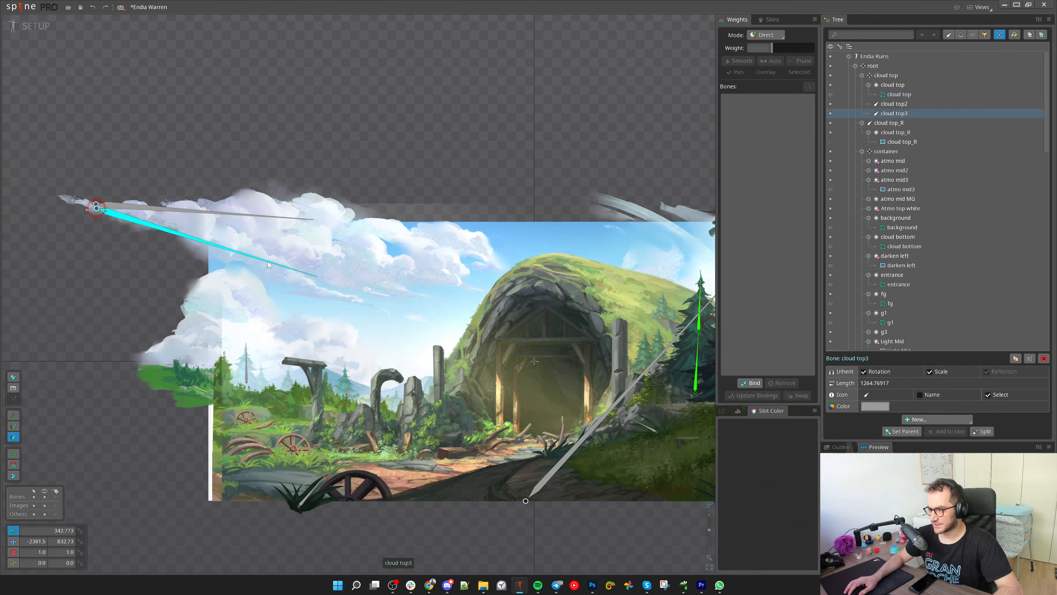
left_click_drag(274, 272, 274, 266)
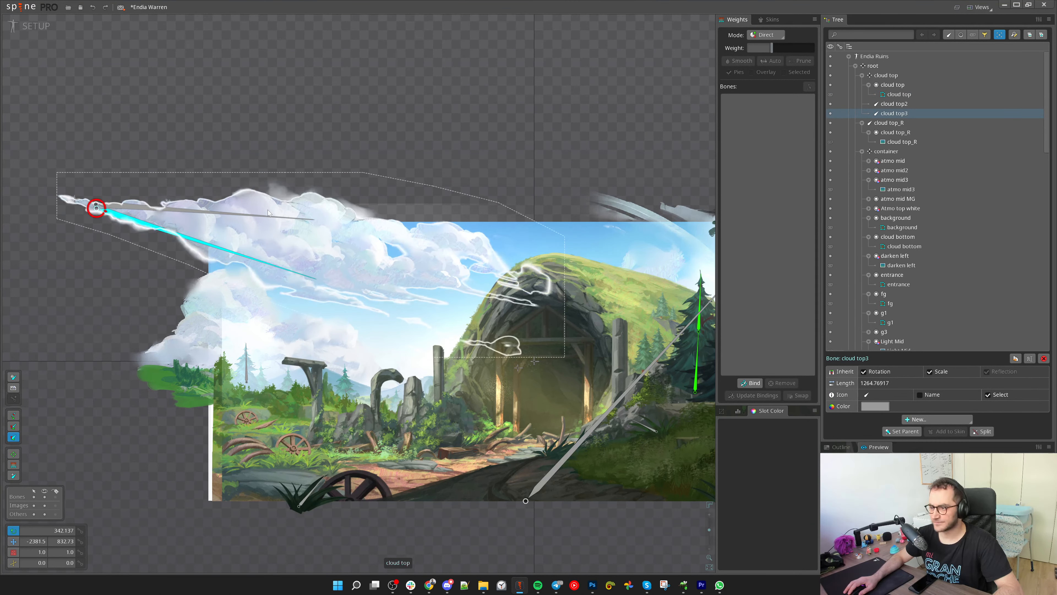
left_click_drag(266, 216, 285, 201)
key("ctrl+z")
Bind the cloud top bone to the cloud top mesh as a third weight bone
left_click(330, 252)
left_click_drag(331, 252, 412, 271)
key("g")
left_click(140, 193)
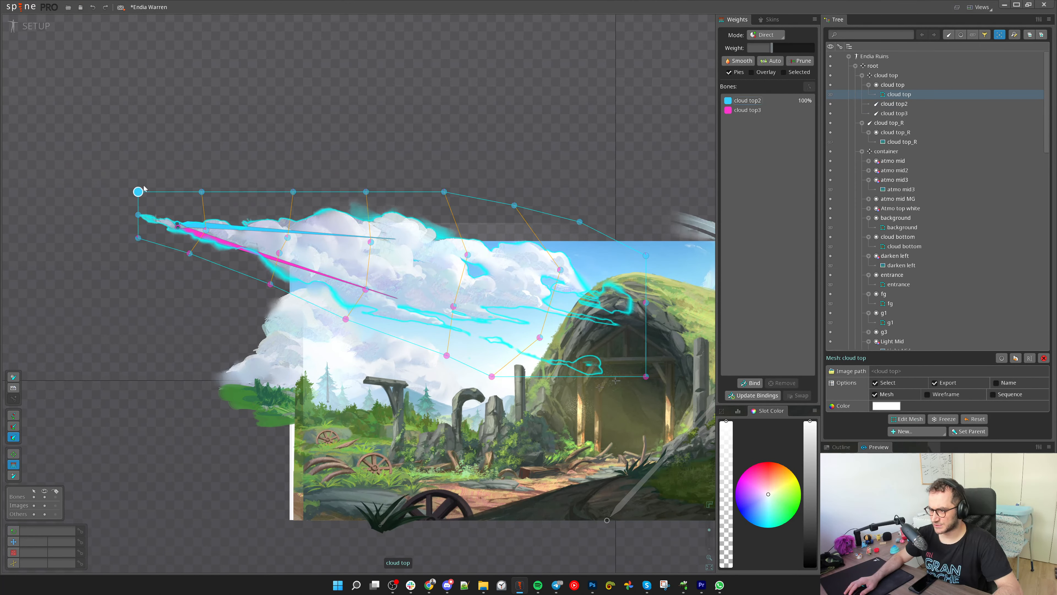
left_click(750, 382)
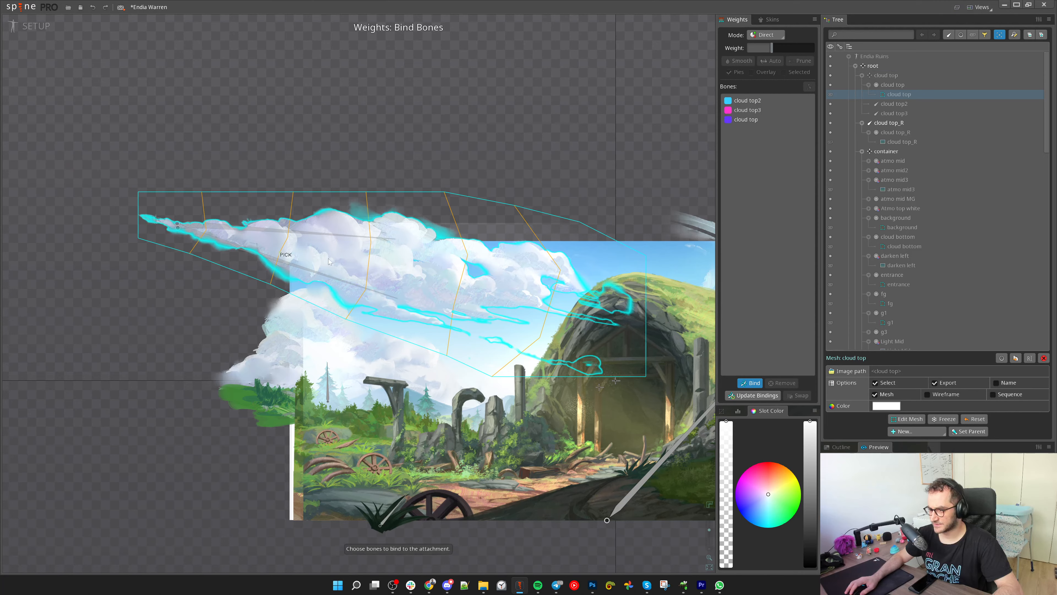
left_click(748, 387)
Select the vertices at the cloud's tail end and add cloud top bone weight to them in Add mode
scroll(484, 341, "down", 3)
left_click_drag(204, 199, 379, 336)
left_click_drag(162, 171, 428, 370)
left_click(765, 36)
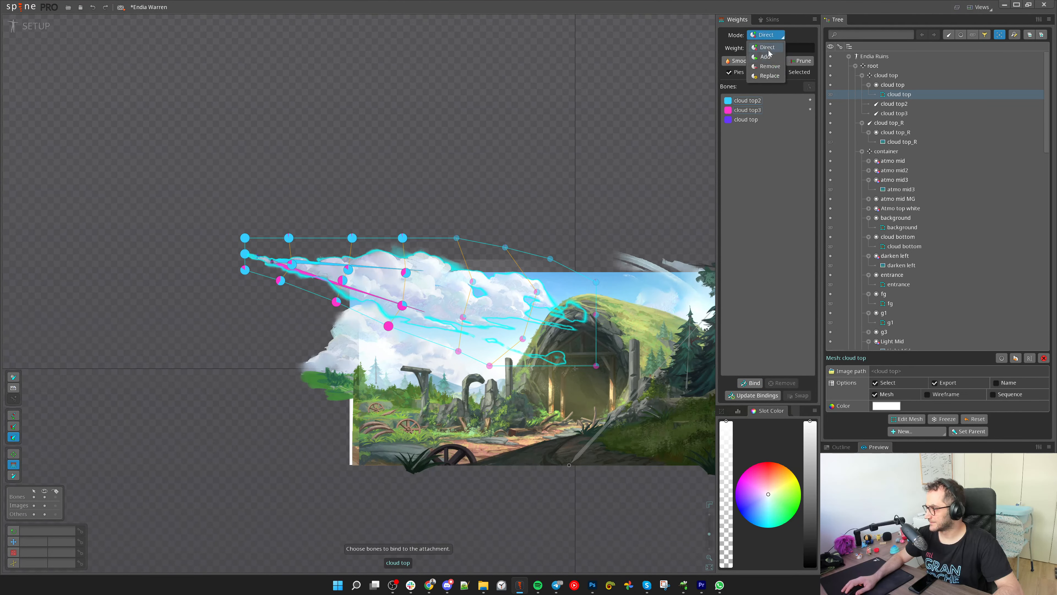
left_click(767, 57)
left_click_drag(811, 61, 1056, 82)
left_click_drag(332, 254, 449, 287)
left_click(257, 258)
mouse_move(195, 237)
left_mouse_down()
mouse_move(164, 226)
mouse_move(309, 286)
left_mouse_up()
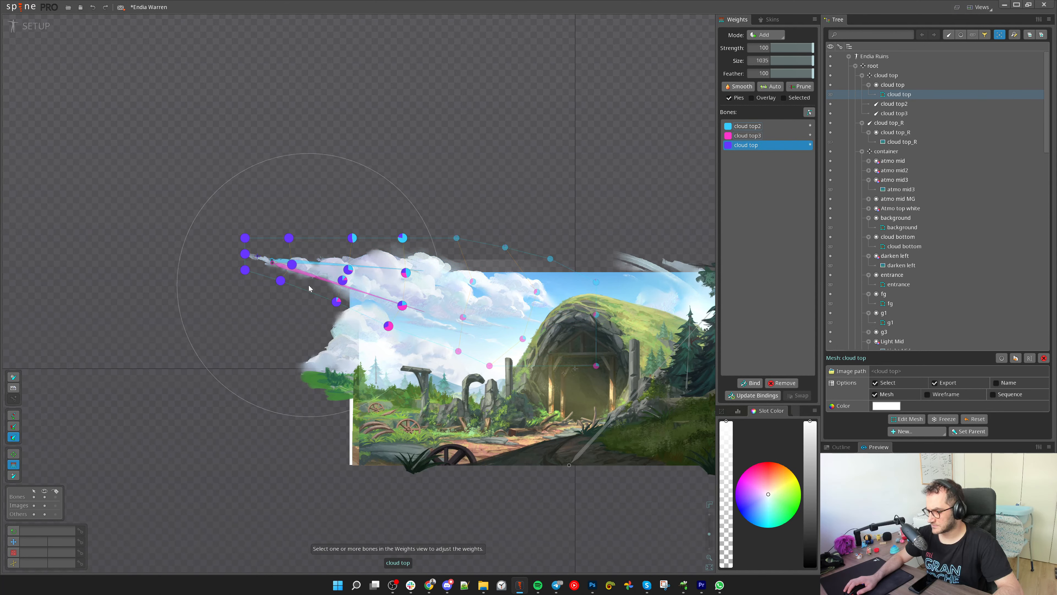
Test the tail-end weights by rotating the cloud top3 bone, undoing each rotation
left_click(368, 294)
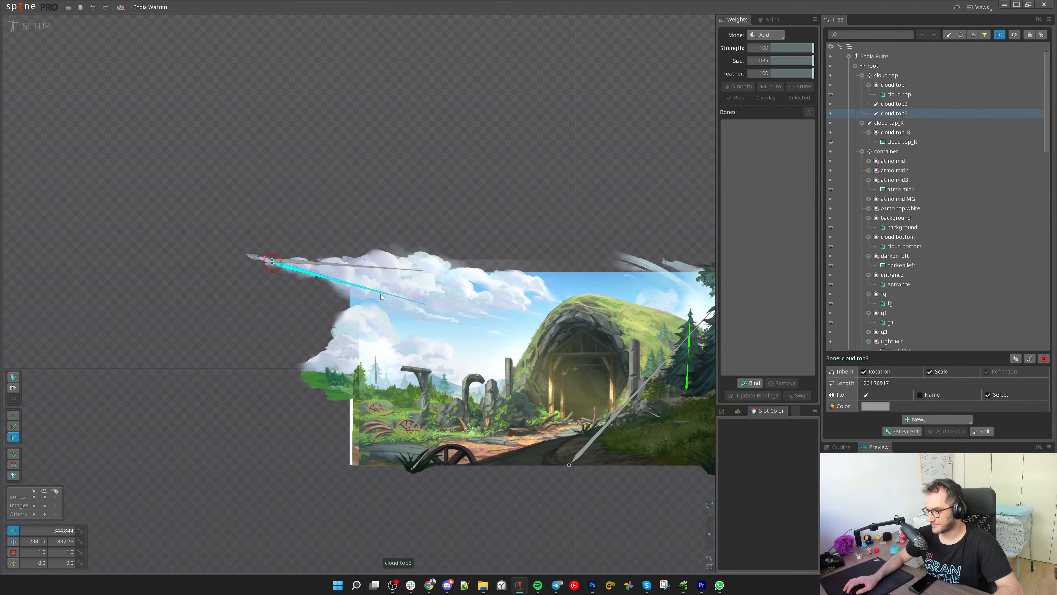
key("ctrl+z")
left_click_drag(381, 294, 397, 254)
key("ctrl+z")
Switch to Animate mode and set the grass animation's timeline to frame 0 with the cloud top2 bone selected
scroll(460, 184, "down", 1)
left_click_drag(560, 250, 458, 240)
scroll(458, 240, "down", 3)
left_click(26, 26)
left_click_drag(600, 345, 466, 308)
scroll(466, 308, "down", 3)
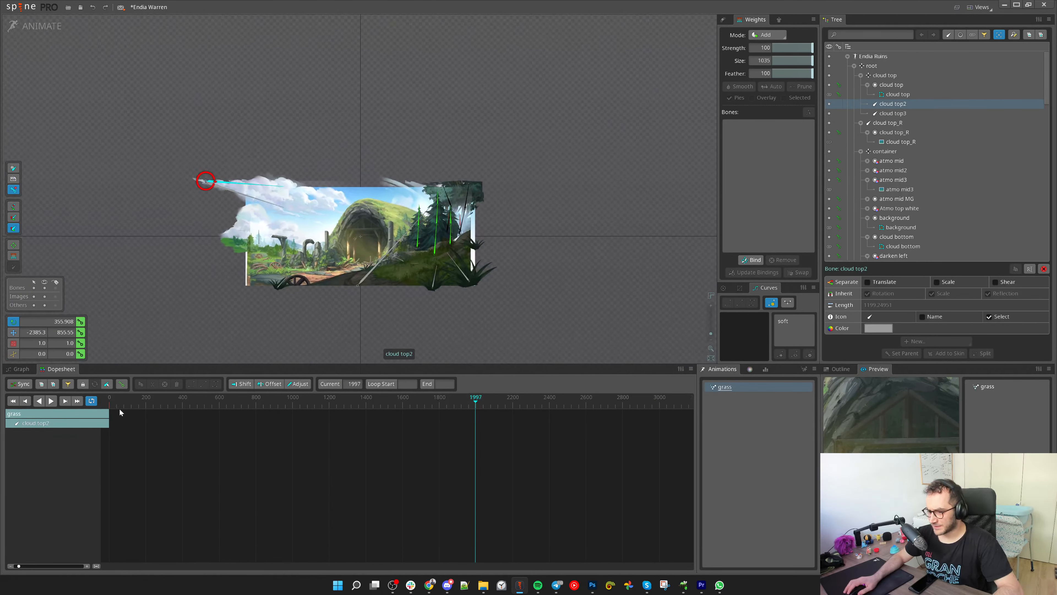
left_click_drag(298, 313, 280, 265)
scroll(280, 265, "up", 2)
left_click_drag(324, 293, 422, 344)
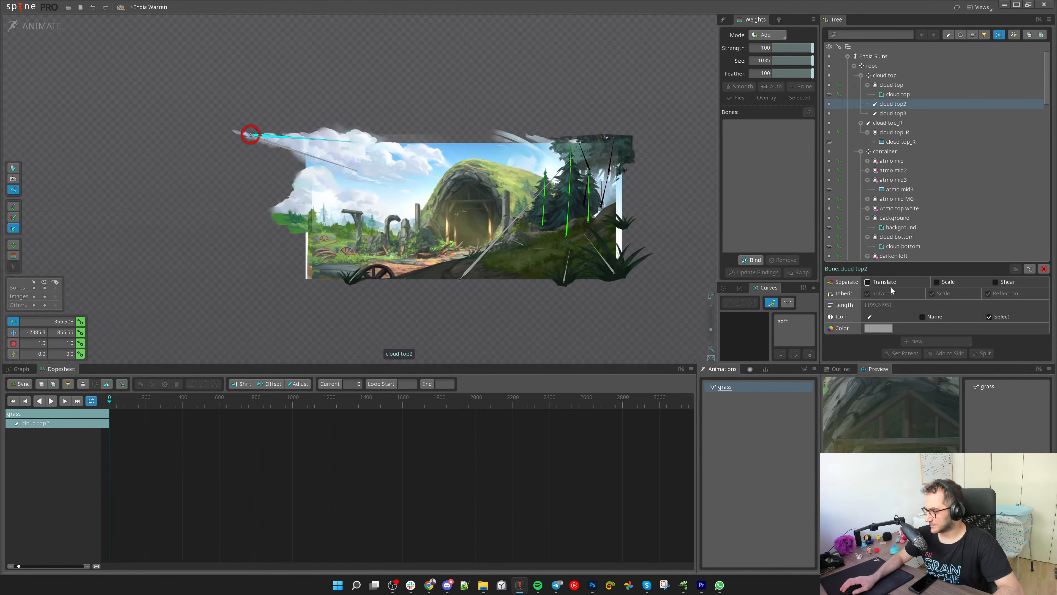
Separate the cloud top2 bone's translate axes and key Translate X and Y at frame 0
left_click_drag(588, 320, 446, 319)
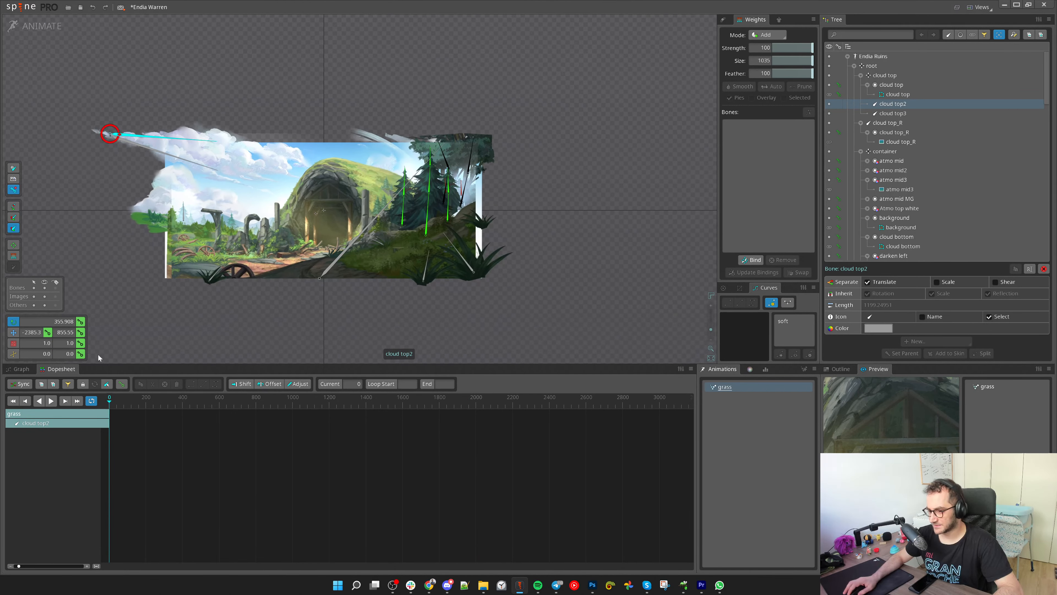
left_click_drag(213, 329, 227, 341)
scroll(379, 311, "down", 2)
left_click_drag(372, 345, 358, 328)
scroll(378, 311, "up", 2)
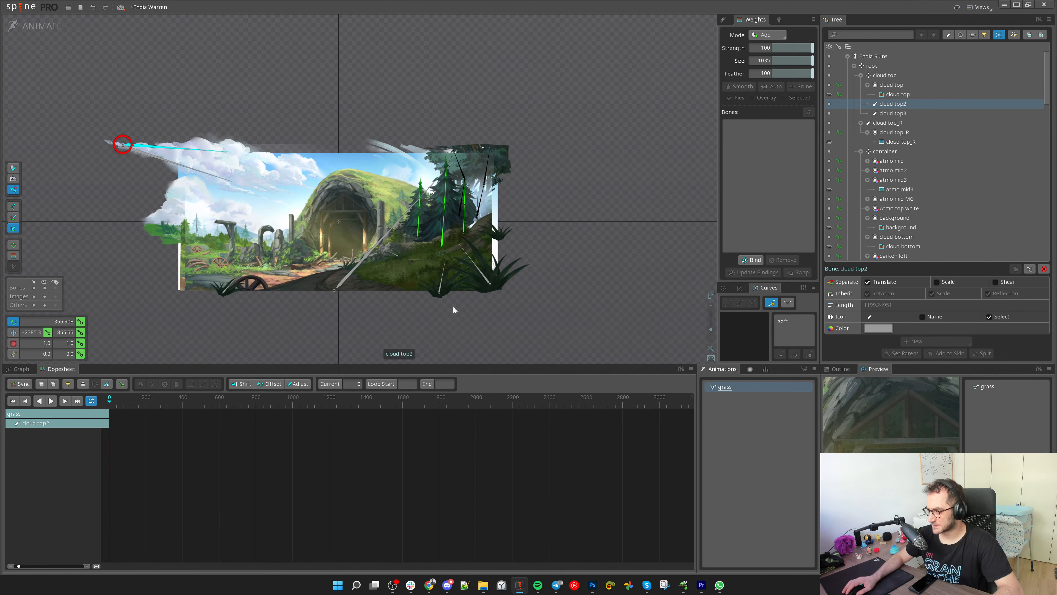
left_click_drag(366, 330, 337, 319)
left_click(81, 332)
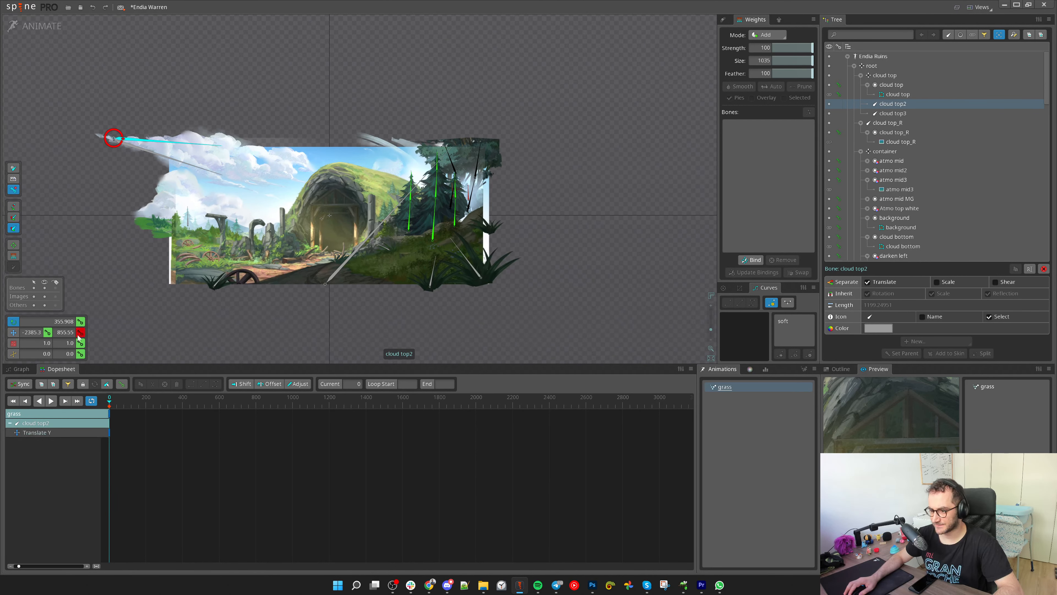
left_click(48, 332)
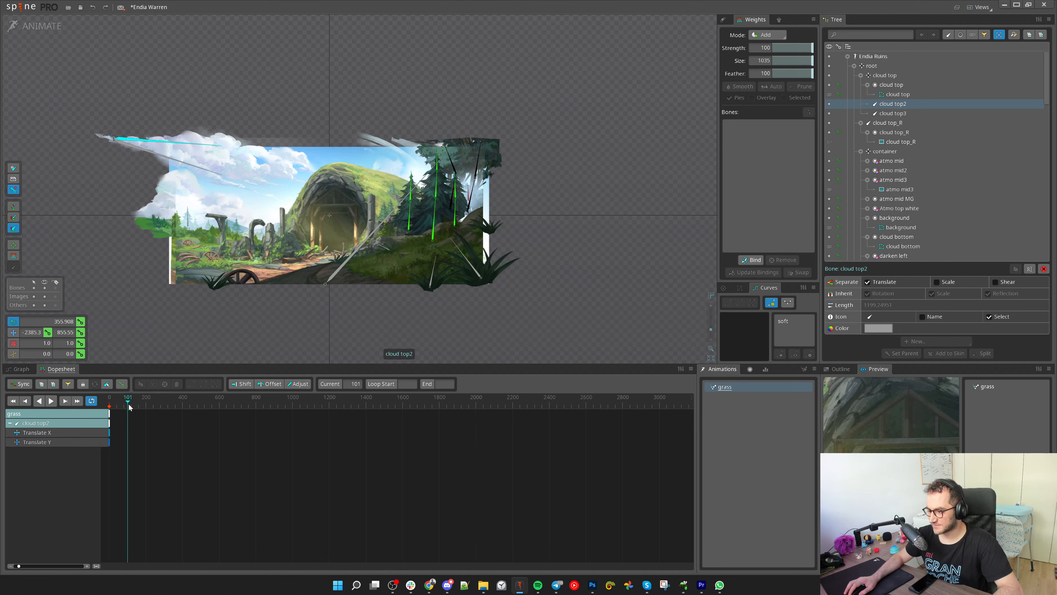
Key the cloud top2 bone's Translate X and Y at frame 2000
left_click_drag(441, 406, 477, 409)
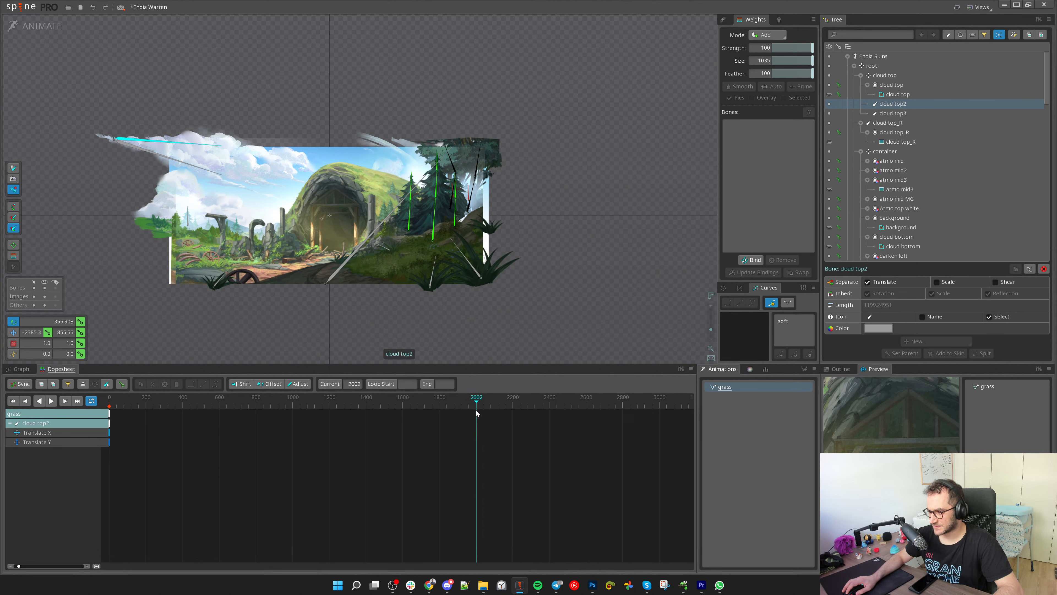
left_click_drag(476, 410, 475, 411)
scroll(480, 400, "up", 10)
left_click(472, 401)
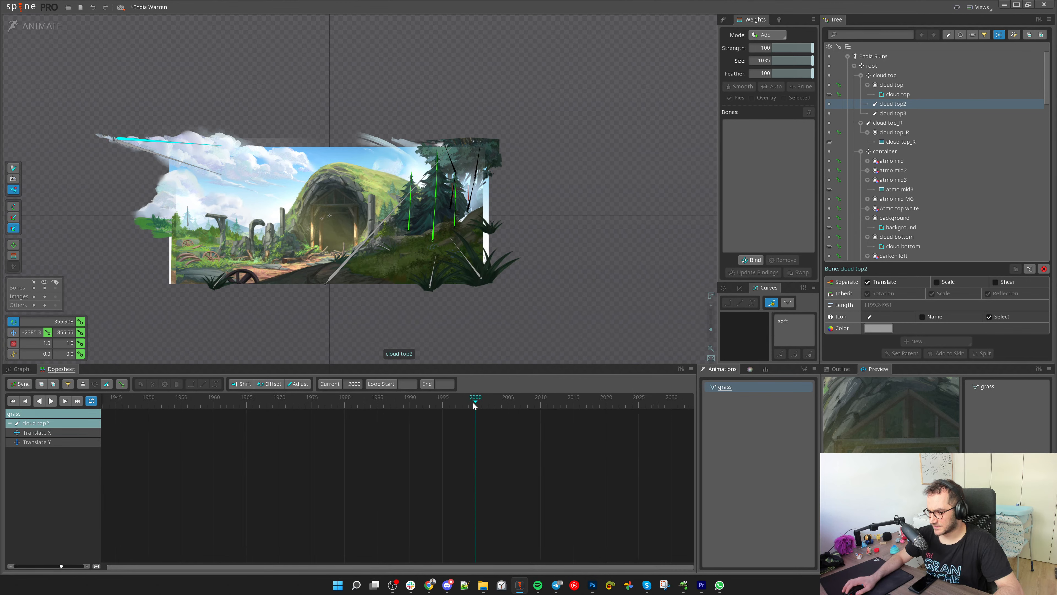
left_click(47, 333)
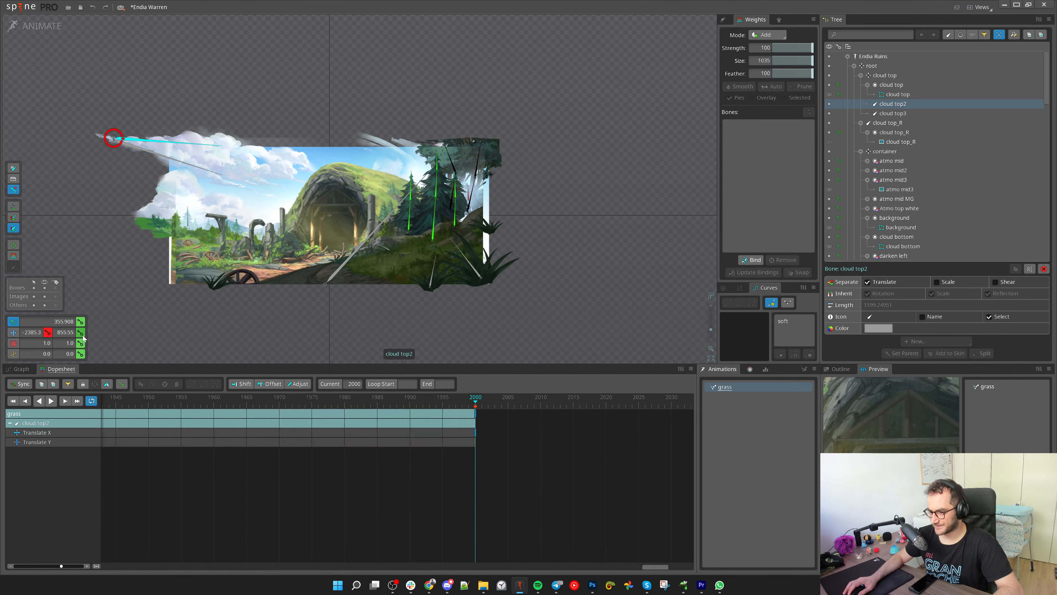
scroll(327, 281, "down", 5)
scroll(379, 412, "down", 9)
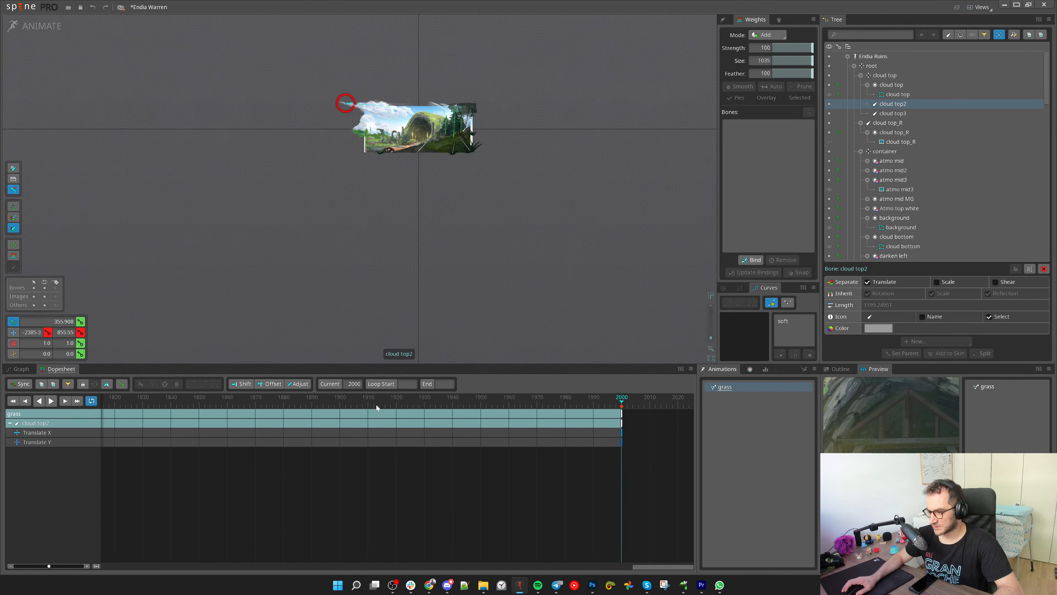
Scrub the timeline and try moving the cloud top2 bone with the Translate tool, undoing the move
left_click_drag(442, 403, 491, 405)
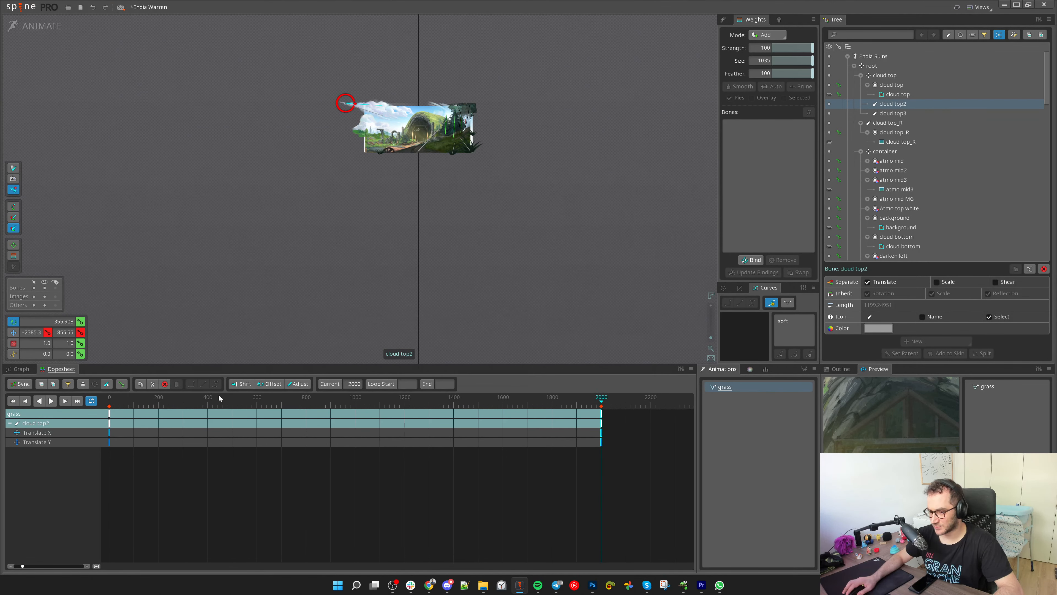
scroll(474, 251, "up", 5)
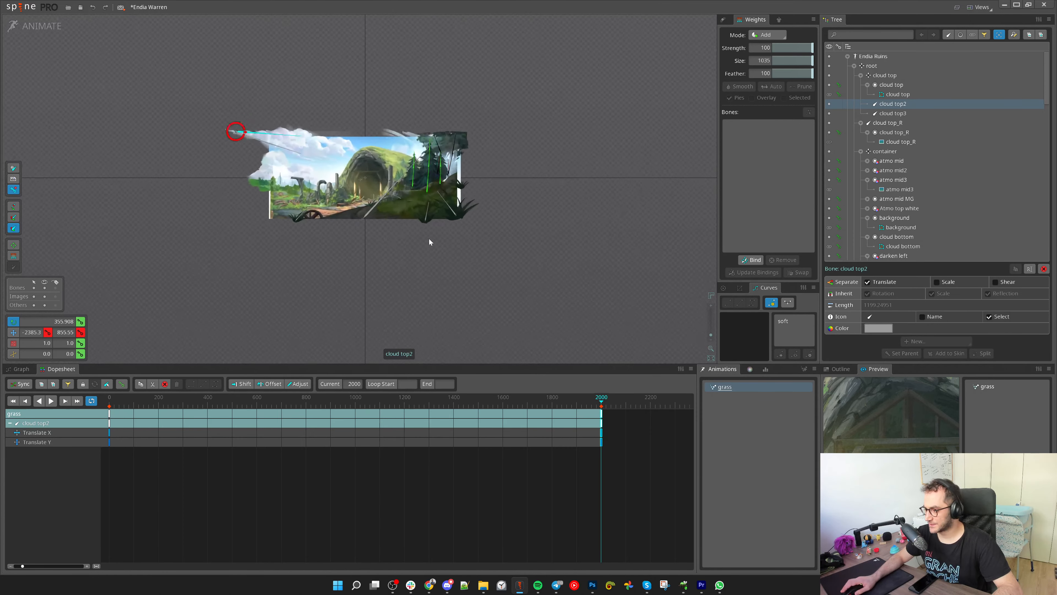
left_click_drag(115, 400, 151, 399)
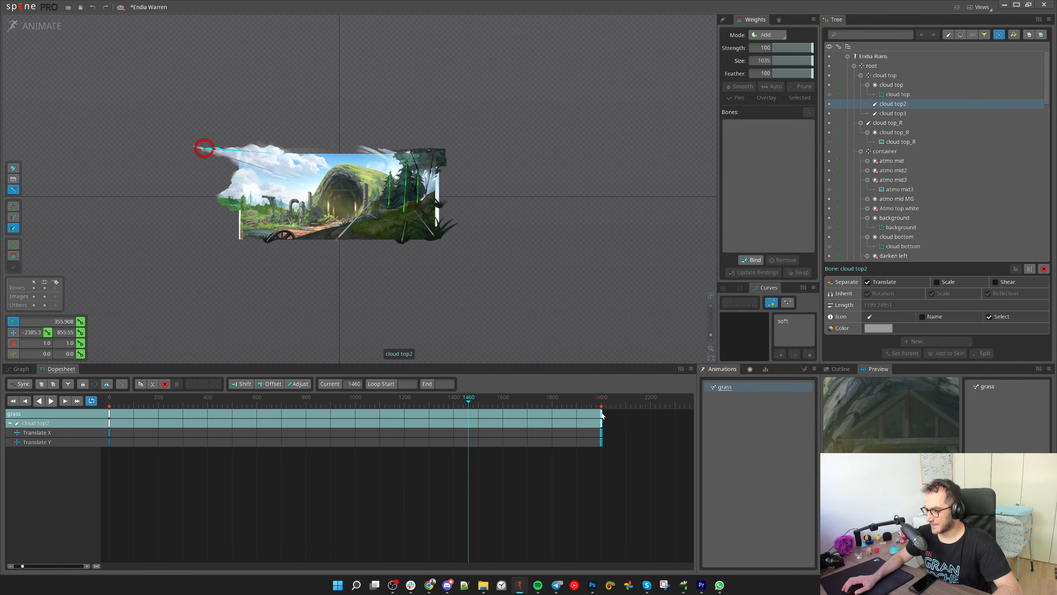
key("v")
left_click_drag(391, 296, 471, 324)
key("ctrl+z")
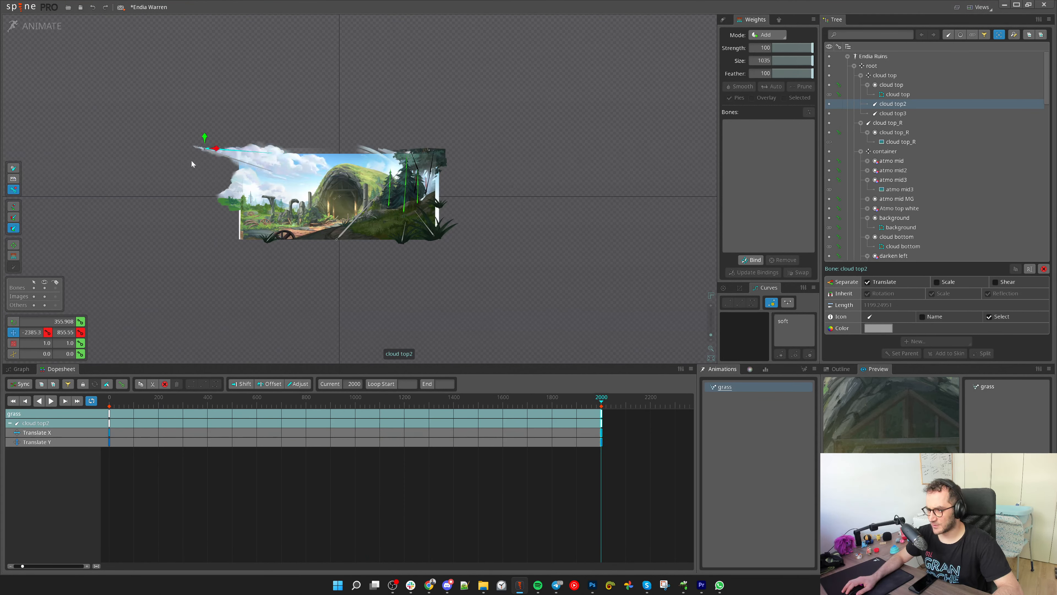
Key Translate X and Y of the parent cloud top bone at frame 2000
left_click(197, 150)
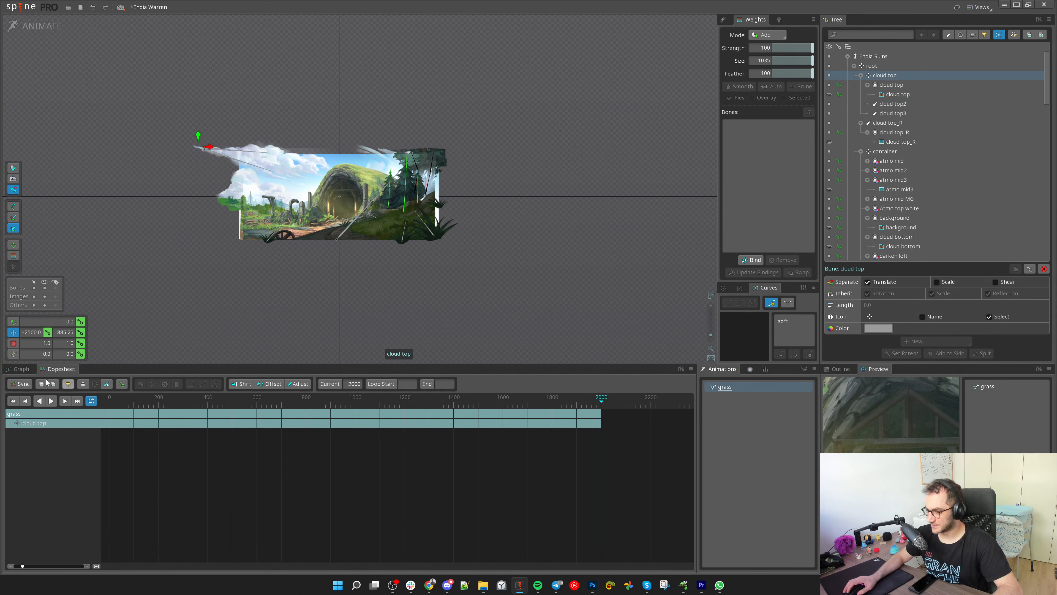
left_click(48, 332)
left_click(81, 332)
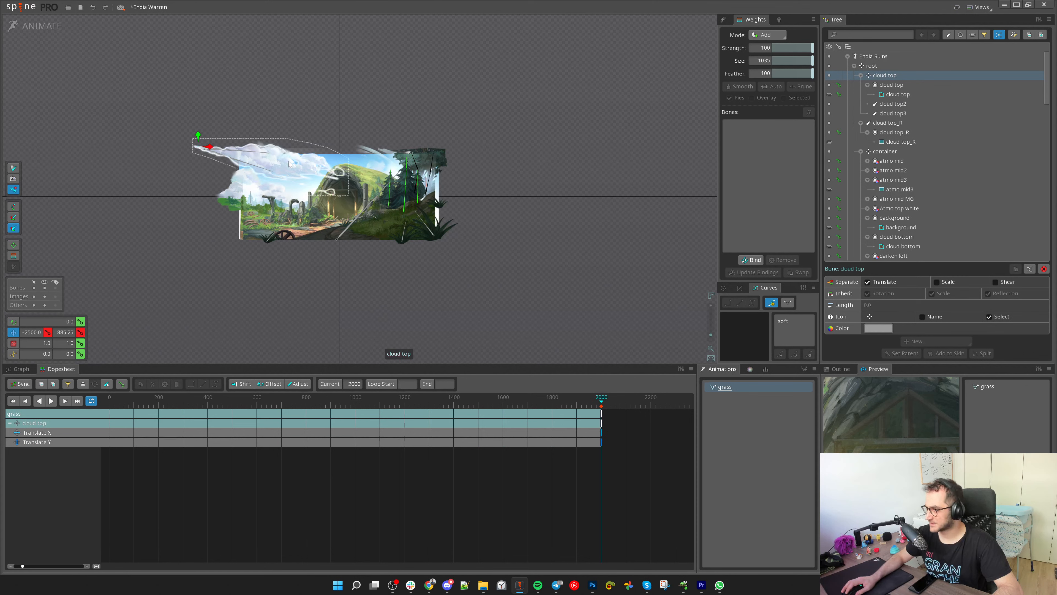
Turn off separate translation for cloud top2 and cloud top3 and delete all their translate keys
left_click_drag(232, 144, 244, 169)
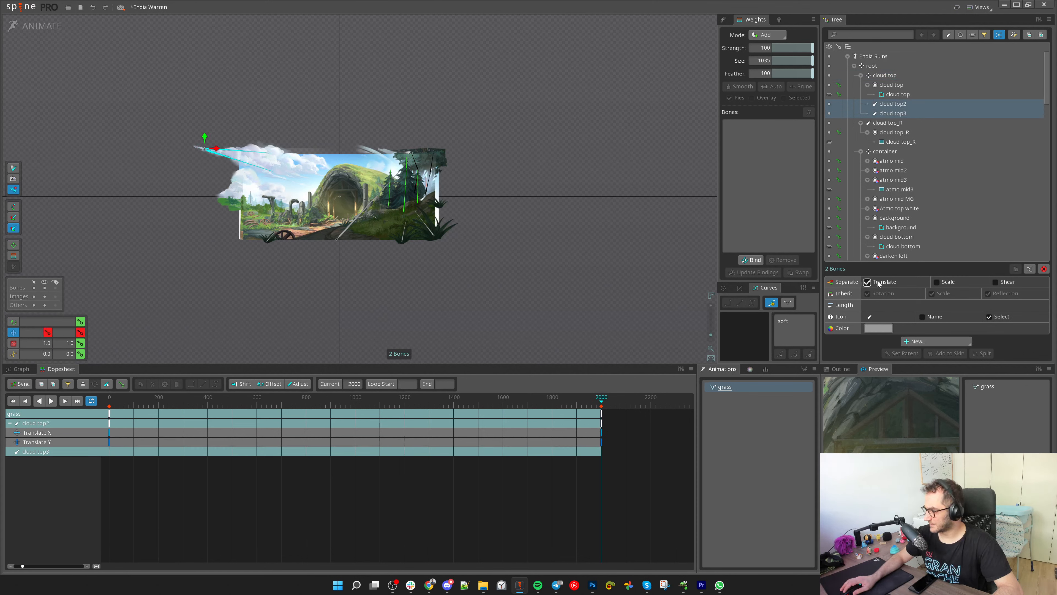
left_click(868, 282)
left_click_drag(139, 475, 109, 433)
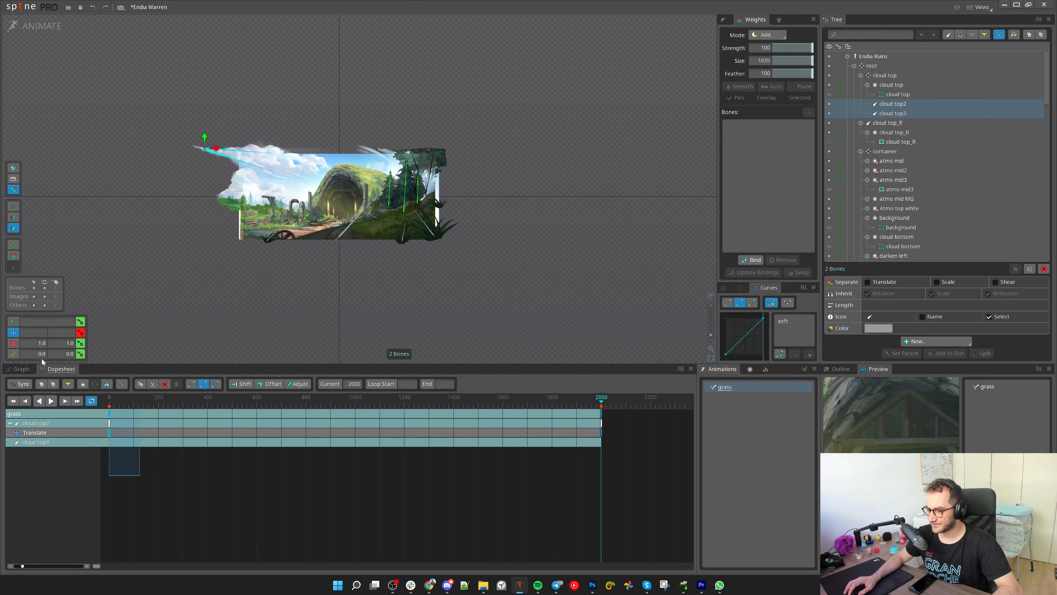
left_click_drag(644, 475, 40, 344)
key("Delete")
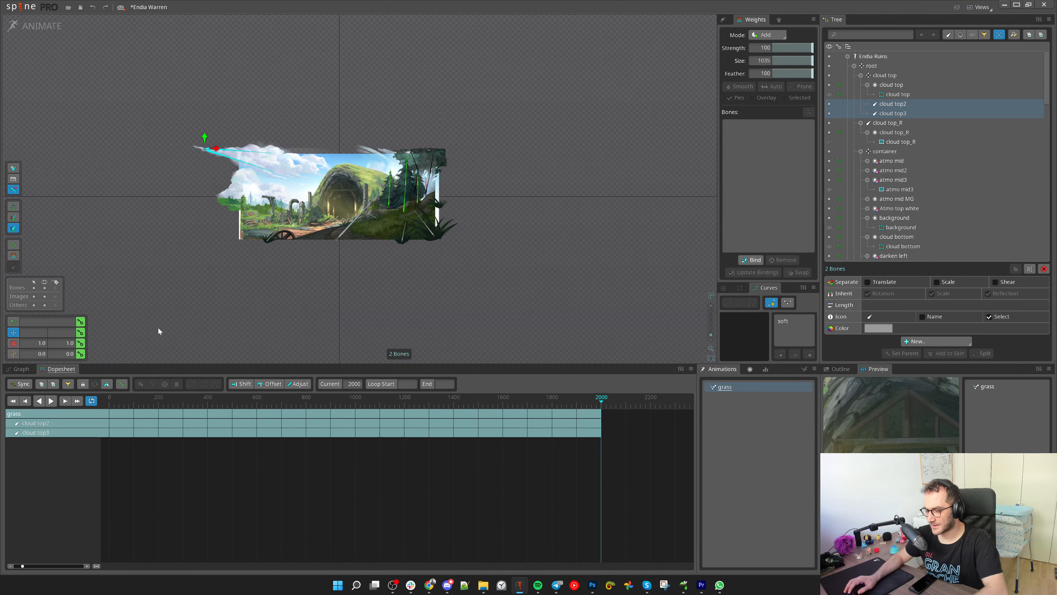
Key the cloud top bone's translation at frame 0 and move it to X -131.94, Y 295.66 at frame 2000
left_click(198, 148)
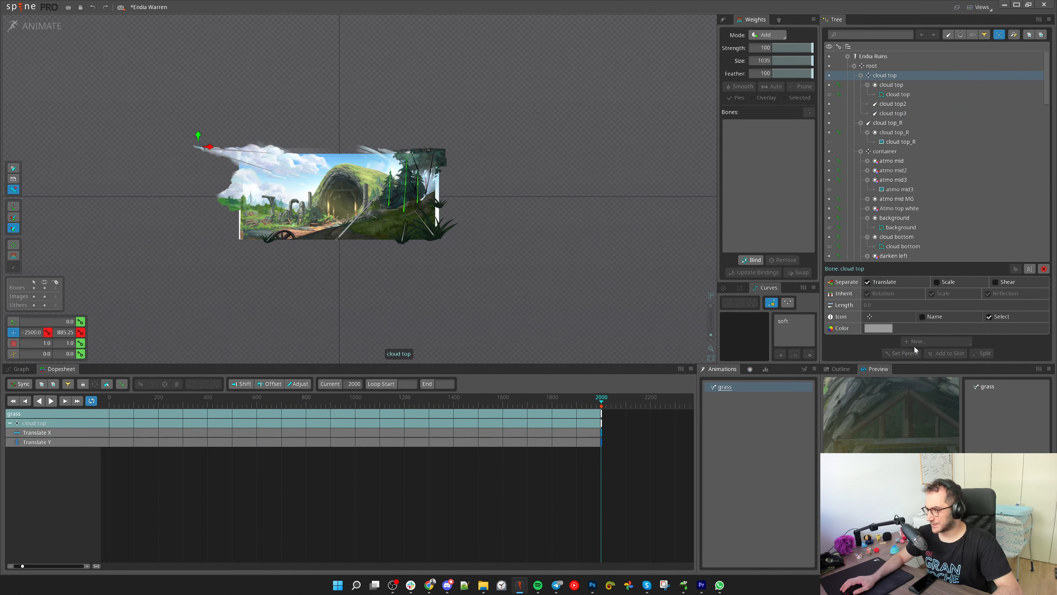
left_click(107, 400)
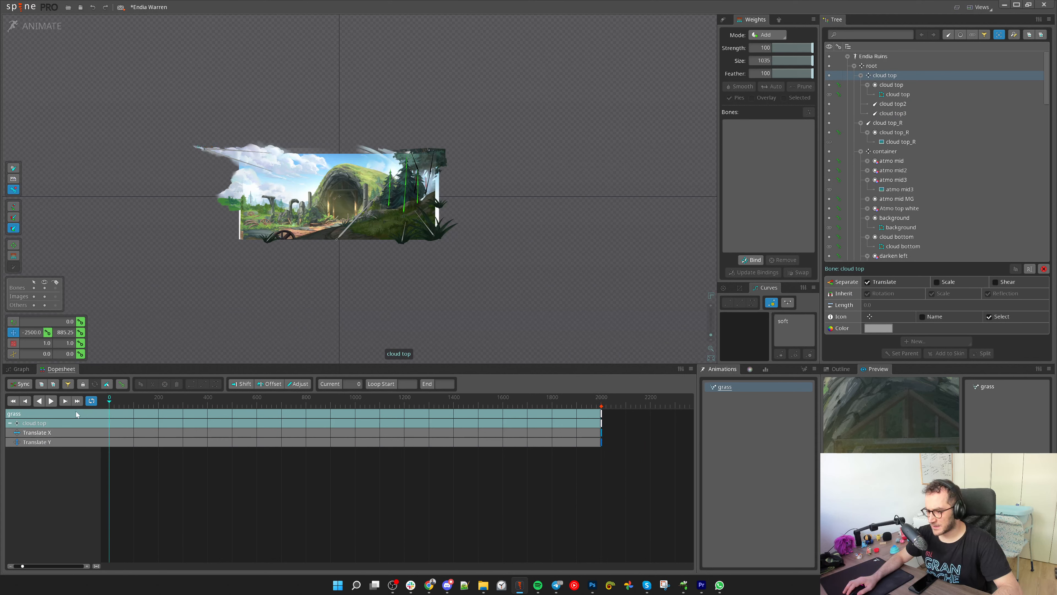
left_click(603, 412)
left_click_drag(370, 282, 481, 297)
scroll(485, 308, "up", 2)
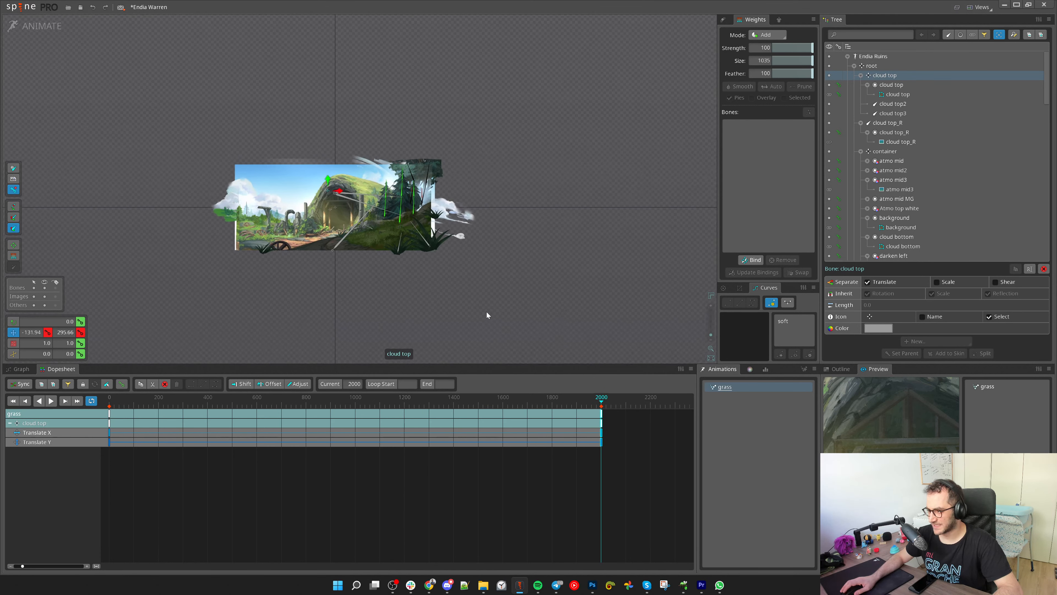
Return to frame 0 and merge the cloud top bone's separate X and Y keys into one Translate track
left_click_drag(119, 407, 109, 443)
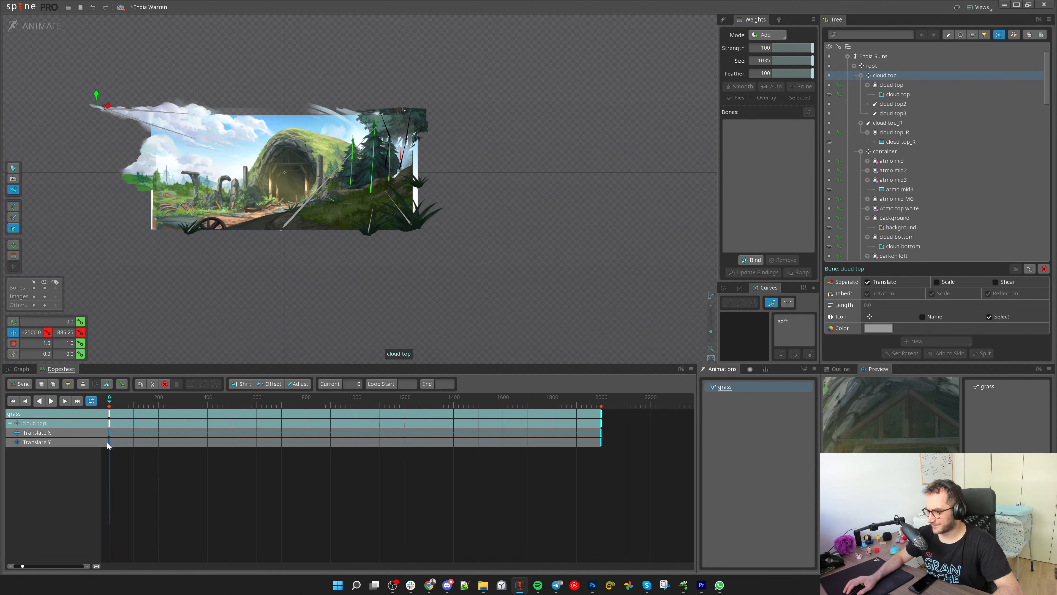
left_click(868, 281)
left_click_drag(321, 307, 426, 362)
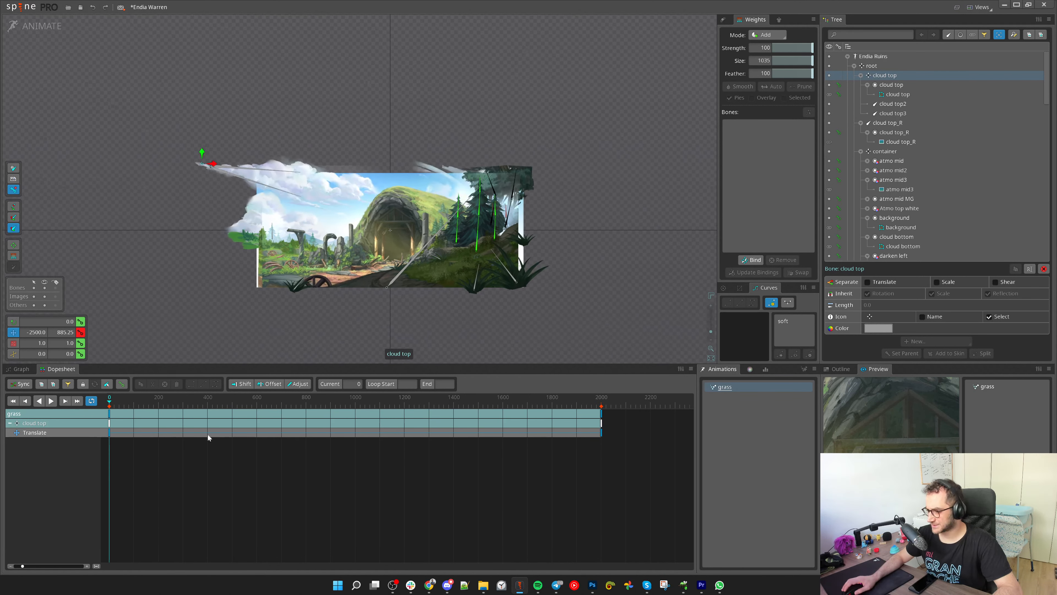
left_click_drag(479, 304, 396, 293)
Scrub through the cloud top bone's movement and set its frame 2000 translate key to a Bezier curve
left_click_drag(110, 405, 552, 404)
left_click_drag(621, 456, 596, 439)
left_click(216, 383)
left_click(356, 485)
At frame 0, key the cloud top2 bone's rotation at about 351.9° and cloud top3's at about 343.5°
mouse_move(111, 404)
left_mouse_down()
mouse_move(306, 419)
mouse_move(109, 417)
left_mouse_up()
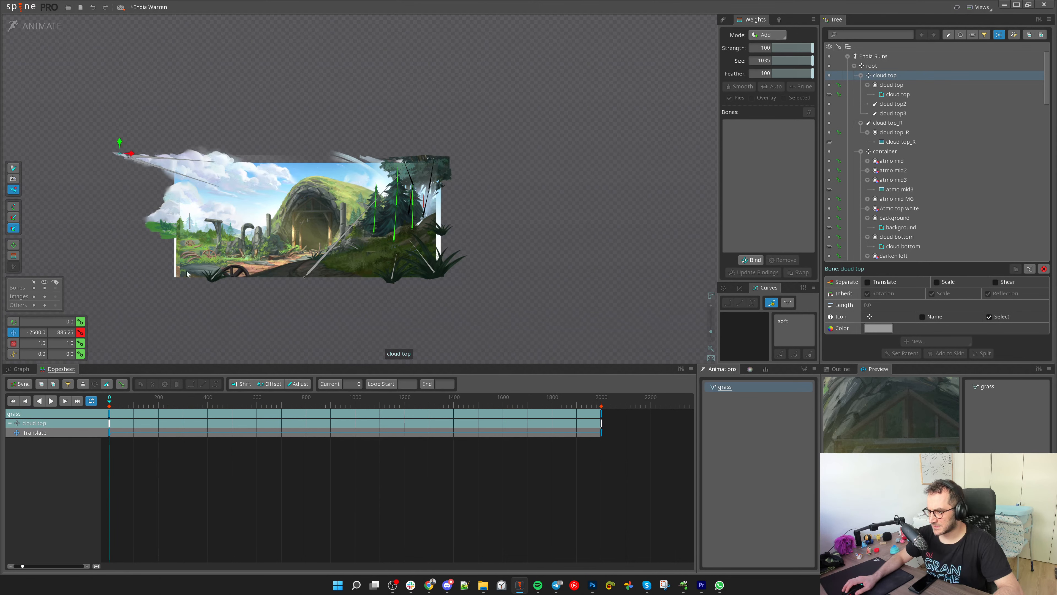
left_click(203, 161)
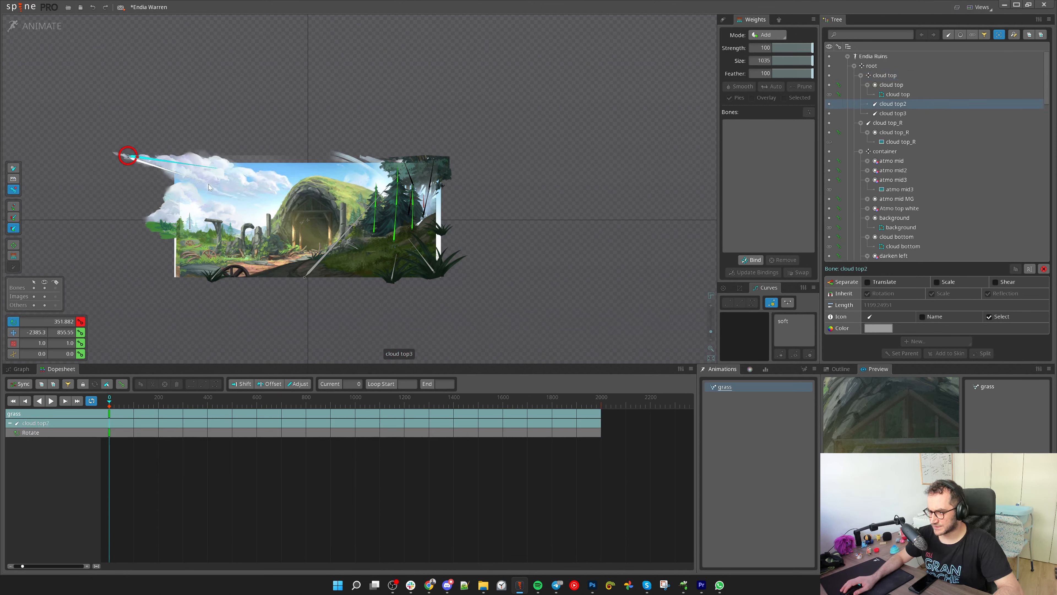
left_click(215, 190)
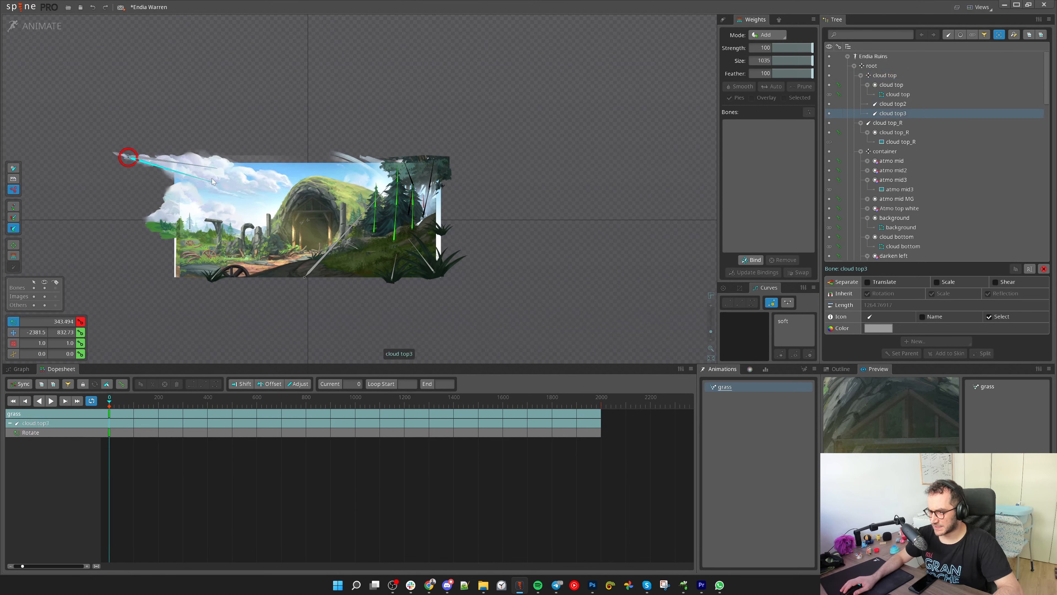
At frame 2000, spread the cloud by rotating cloud top2 up to about 5° and cloud top3 downward
left_click(602, 410)
key("space")
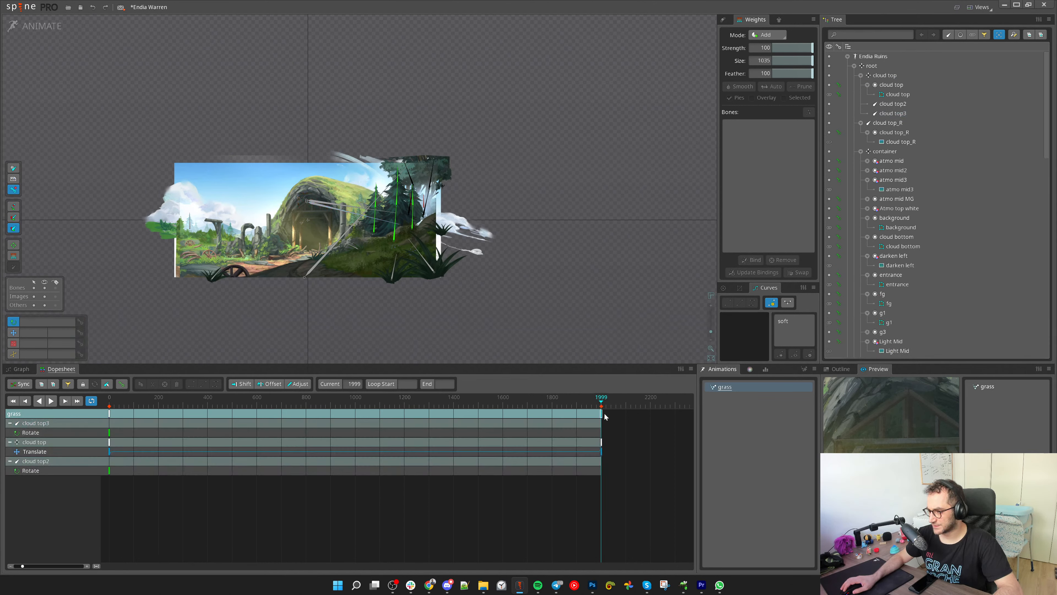
left_click(383, 200)
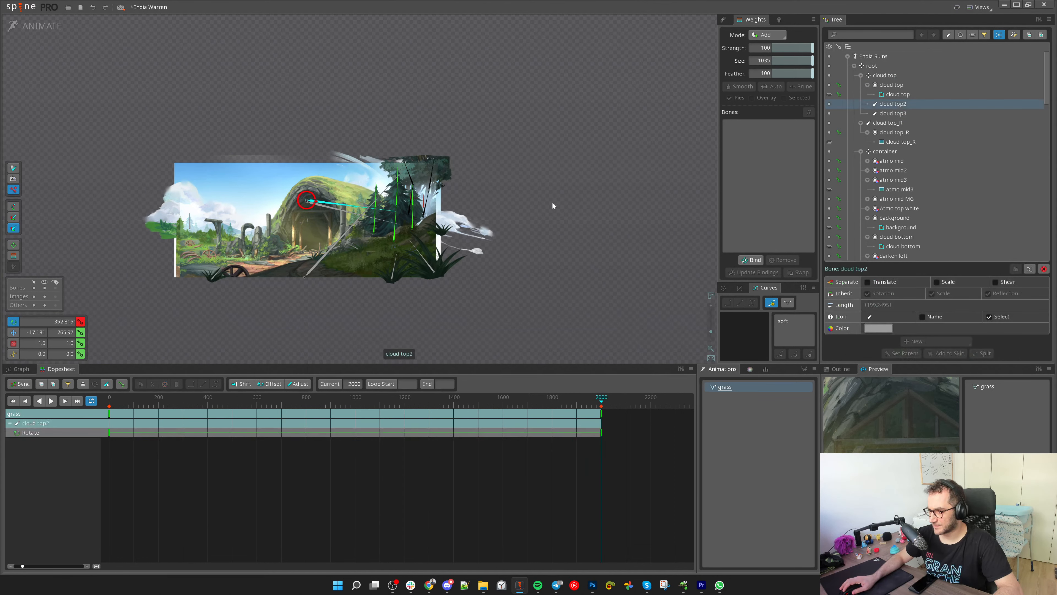
left_click_drag(362, 213, 361, 197)
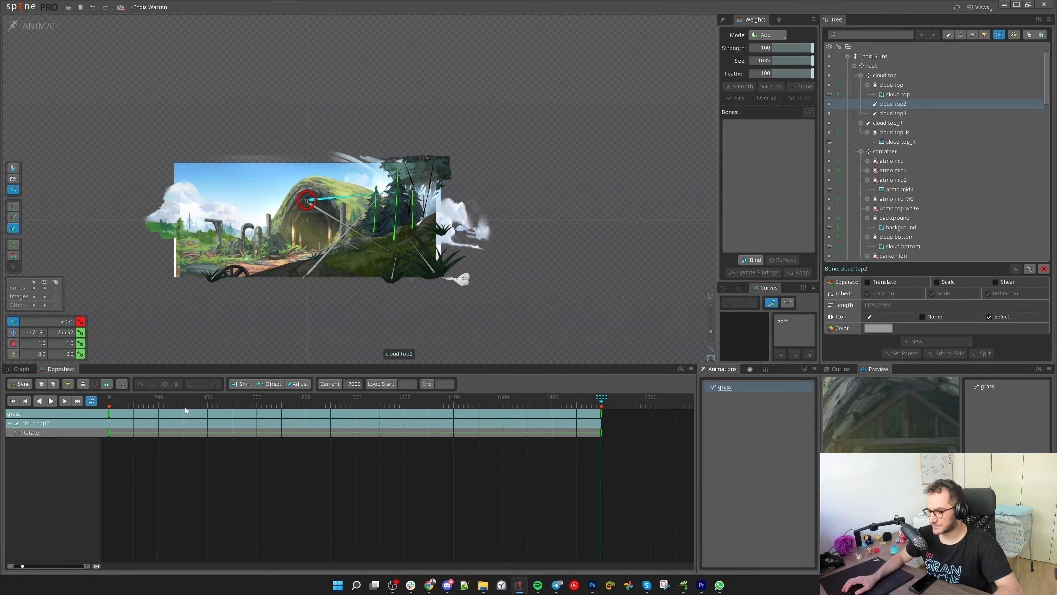
At frame 0, move the cloud top bone farther outside the scene, to about X -4314.8, Y 1356.3
left_click_drag(132, 399, 109, 438)
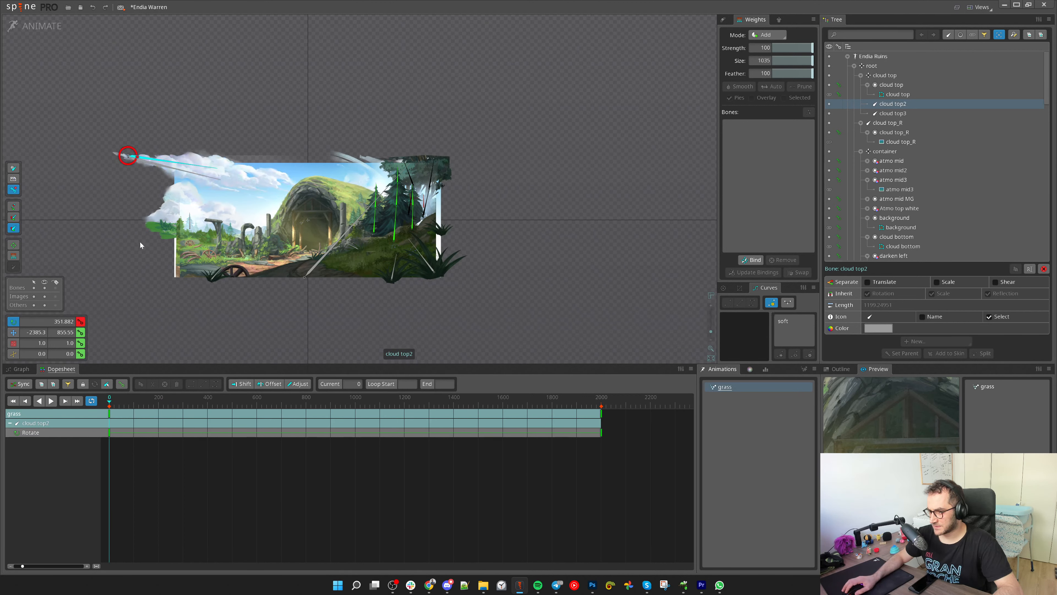
key("space")
left_click(119, 154)
key("v")
left_click_drag(535, 312, 398, 278)
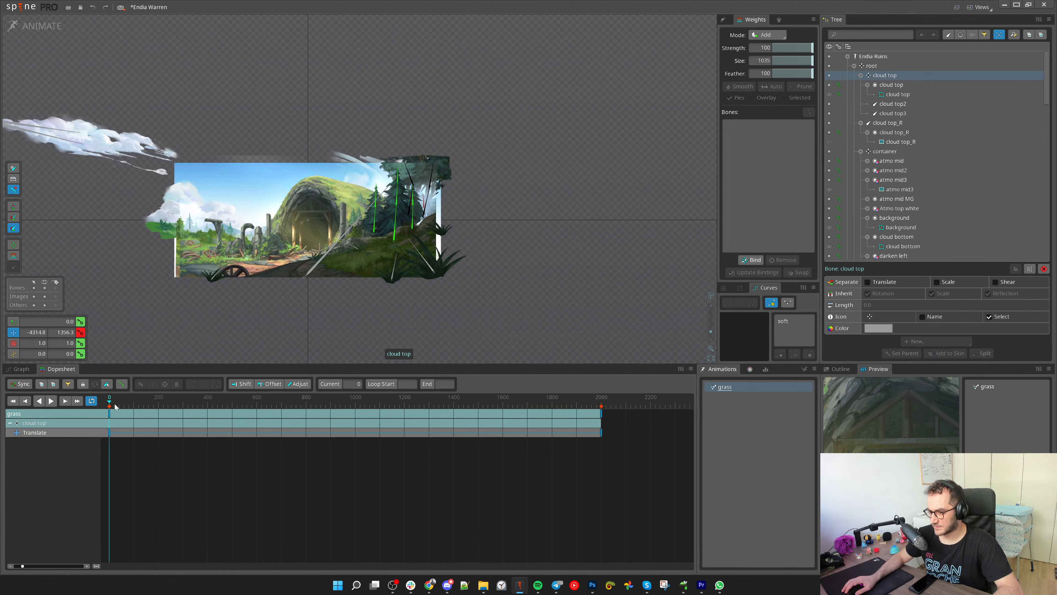
At frame 0, narrow the cloud further by rotating its spreading bones, with cloud top2 at about 346.7°
mouse_move(115, 404)
left_mouse_down()
mouse_move(247, 413)
mouse_move(108, 417)
left_mouse_up()
left_click(67, 140)
left_click_drag(194, 91, 192, 79)
left_click(25, 121)
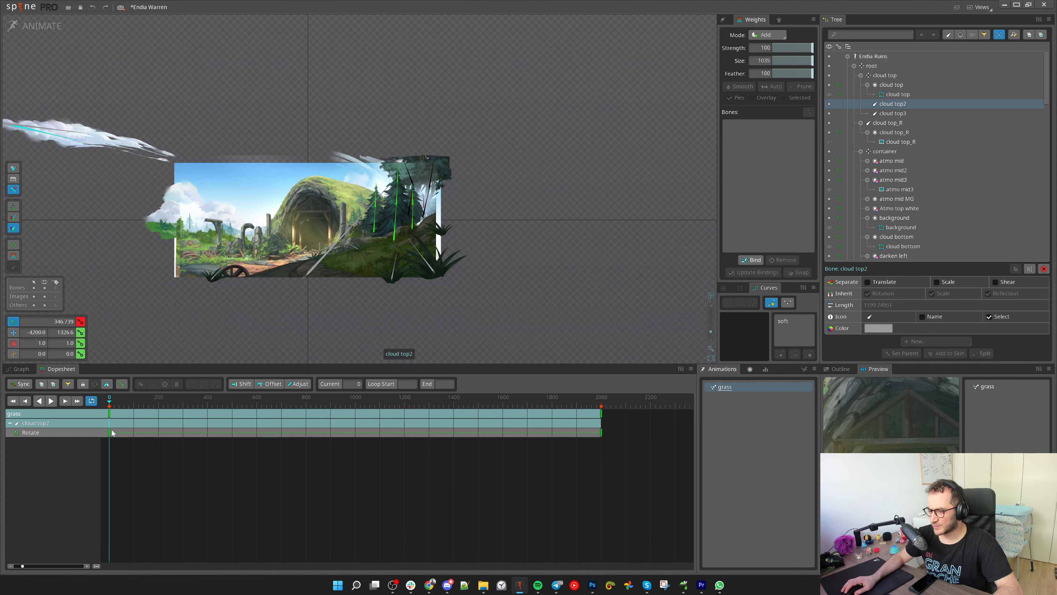
Scrub through the timeline to examine how the cloud spreads on its way across the sky
left_click_drag(111, 433, 303, 450)
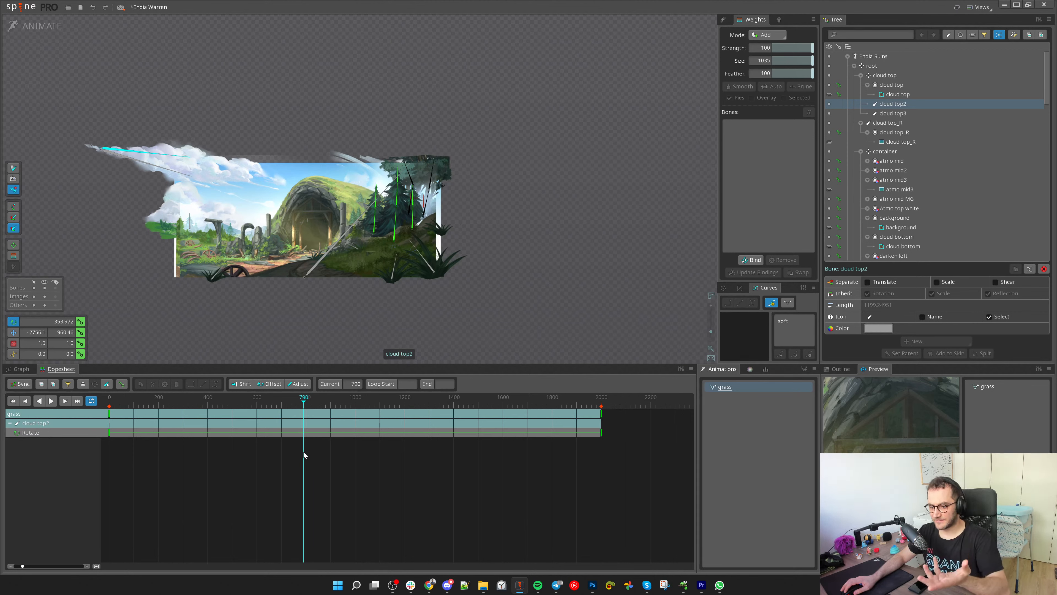
left_click_drag(303, 450, 598, 451)
left_click_drag(169, 456, 545, 447)
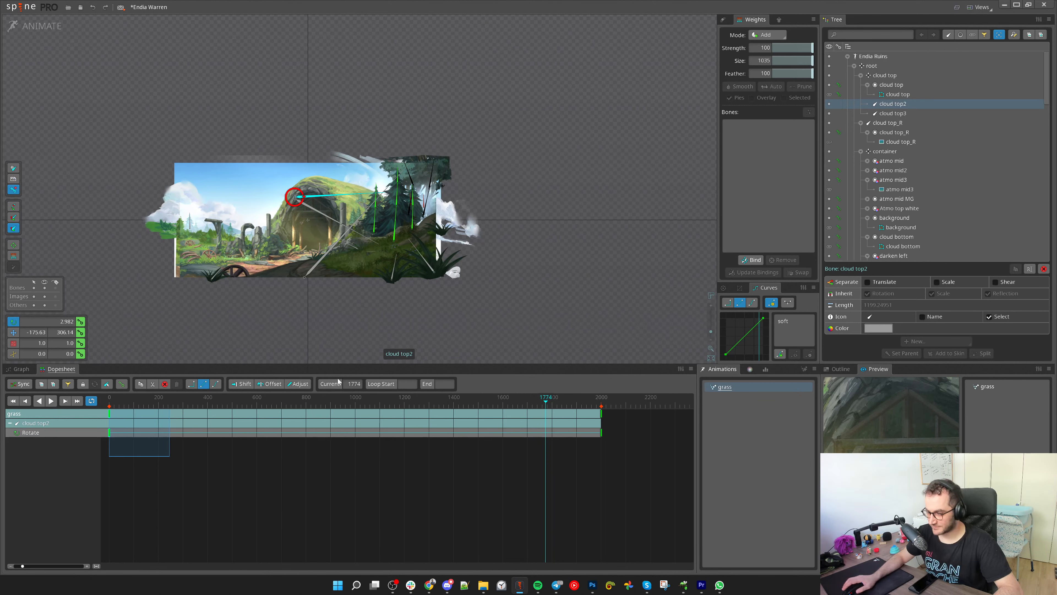
left_click_drag(369, 305, 389, 302)
scroll(388, 302, "up", 2)
left_click_drag(114, 406, 586, 397)
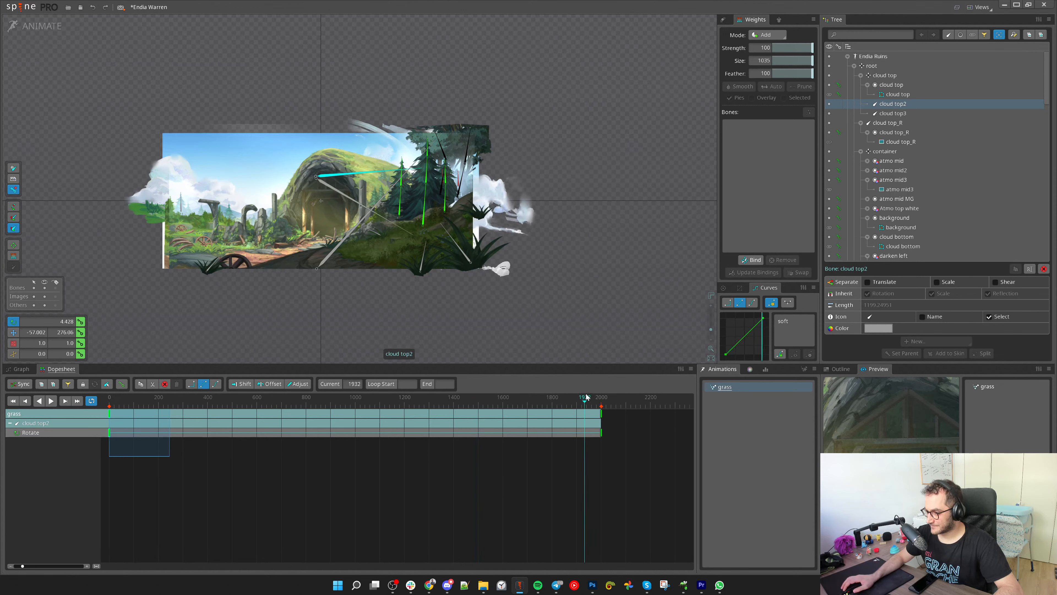
key("space")
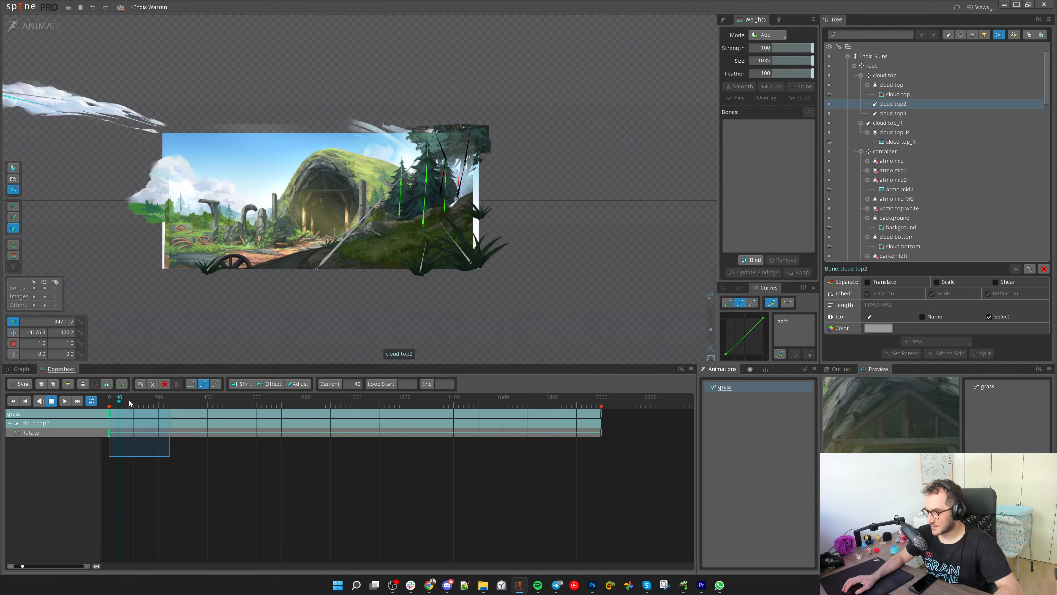
Play the animation and watch the cloud's drift in the scene and in the Outline view
left_click_drag(135, 401, 184, 403)
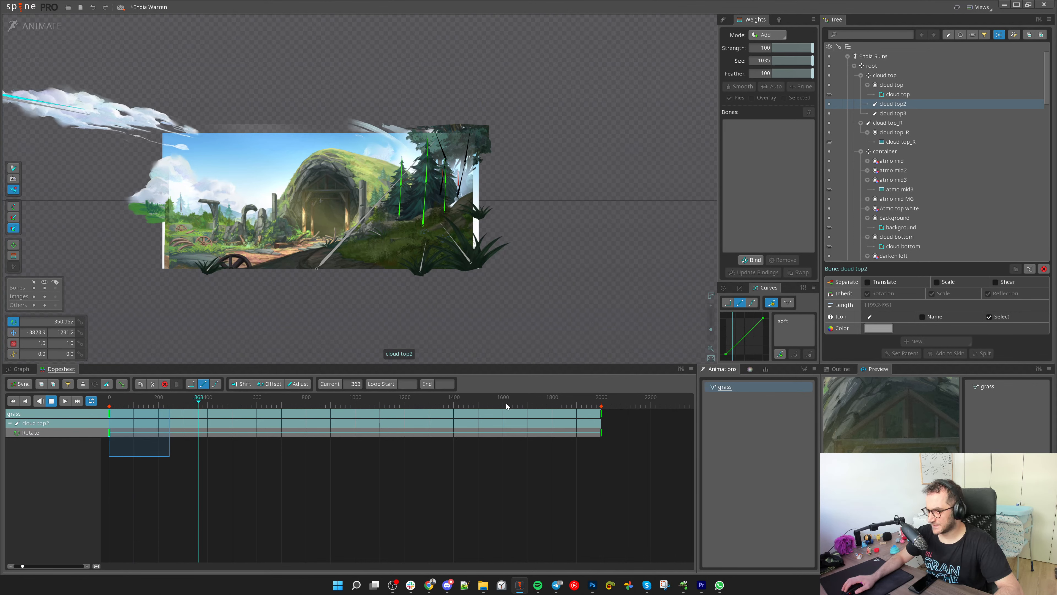
left_click_drag(452, 320, 468, 260)
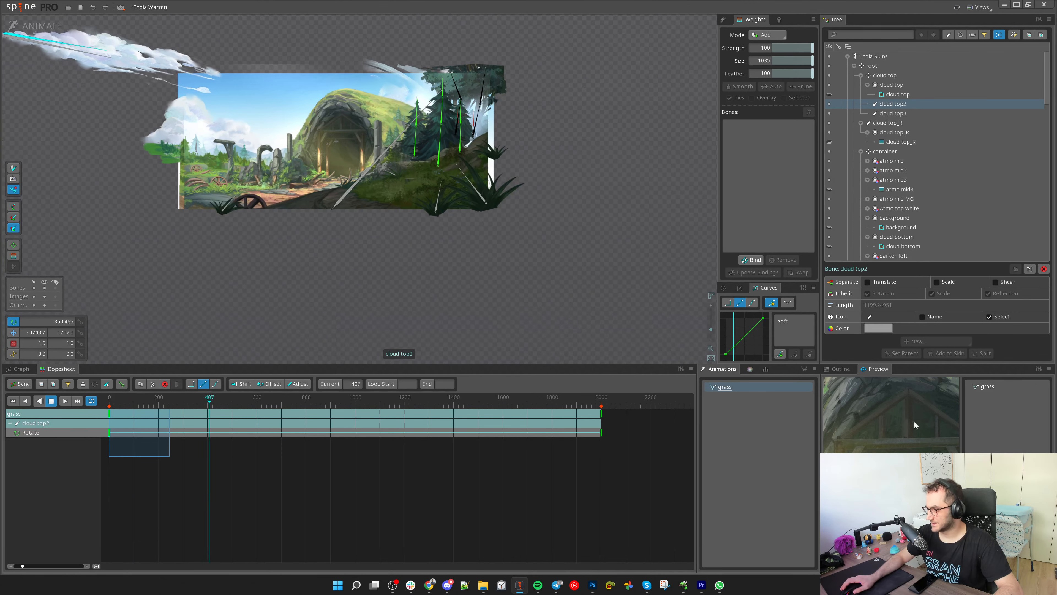
left_click(844, 369)
scroll(928, 425, "up", 4)
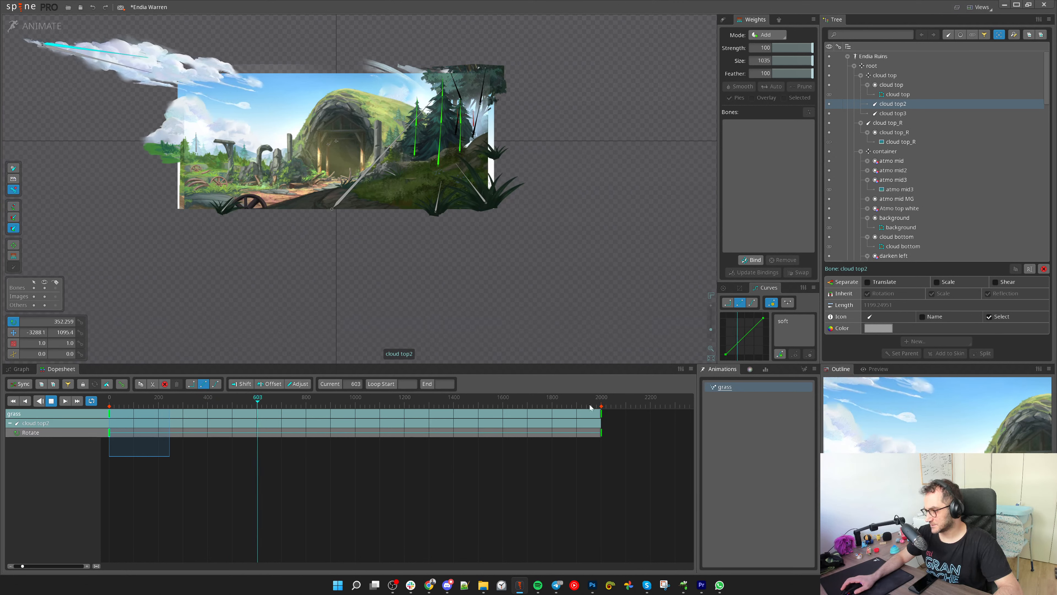
left_click_drag(483, 301, 484, 322)
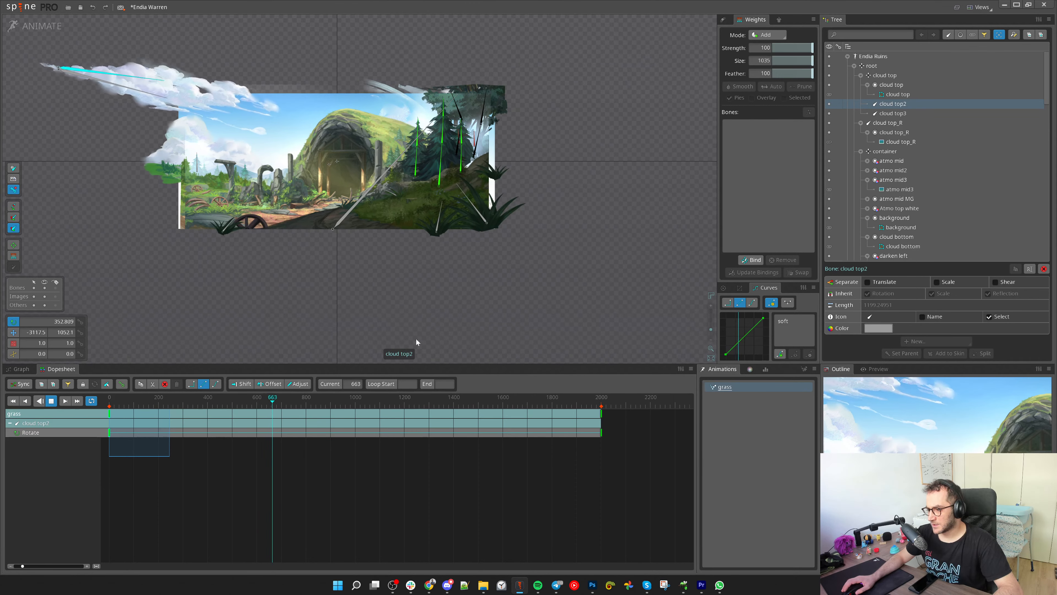
left_click_drag(344, 323, 342, 338)
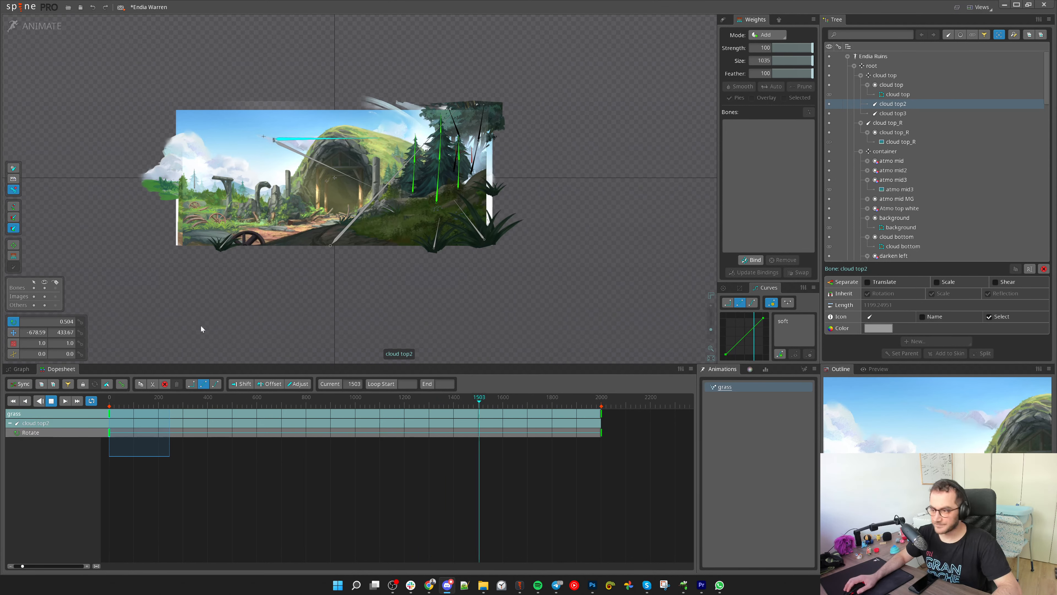
left_click_drag(332, 311, 344, 324)
scroll(339, 296, "up", 2)
left_click_drag(337, 286, 357, 308)
key("d")
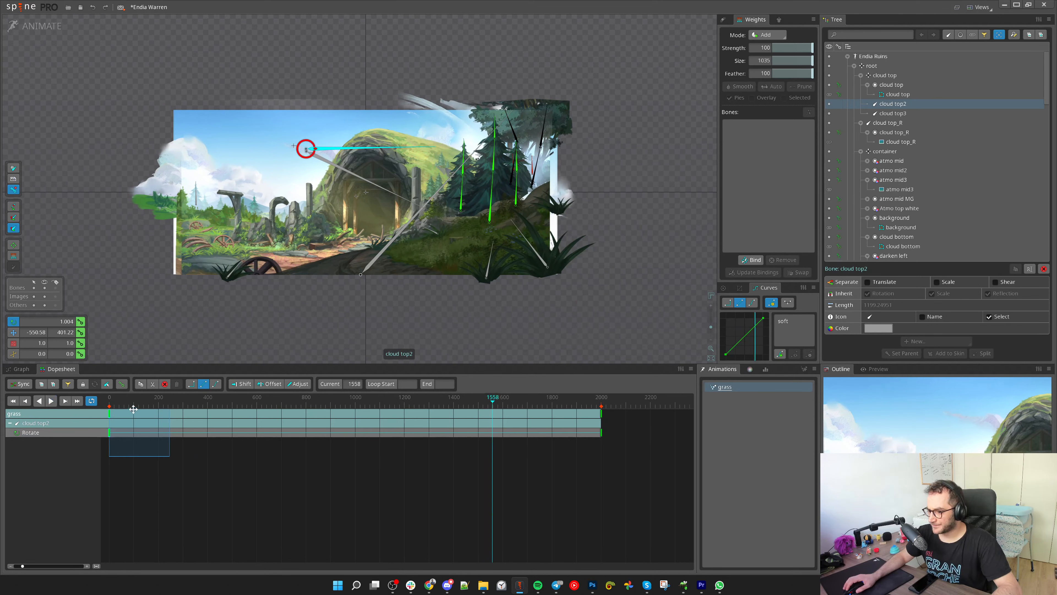
Scrub the first half of the timeline from frame 0 to check the cloud's entry and shape over the sky
left_click_drag(134, 409, 346, 413)
left_click_drag(284, 414, 82, 427)
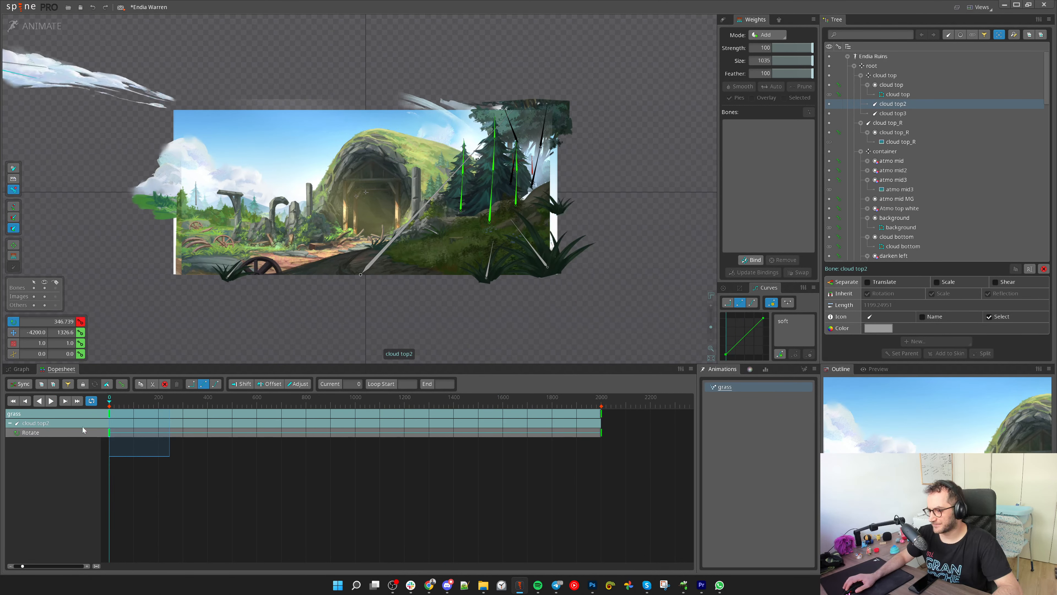
scroll(245, 335, "down", 1)
left_click_drag(245, 335, 204, 333)
left_click_drag(129, 402, 340, 402)
left_click_drag(270, 336, 279, 345)
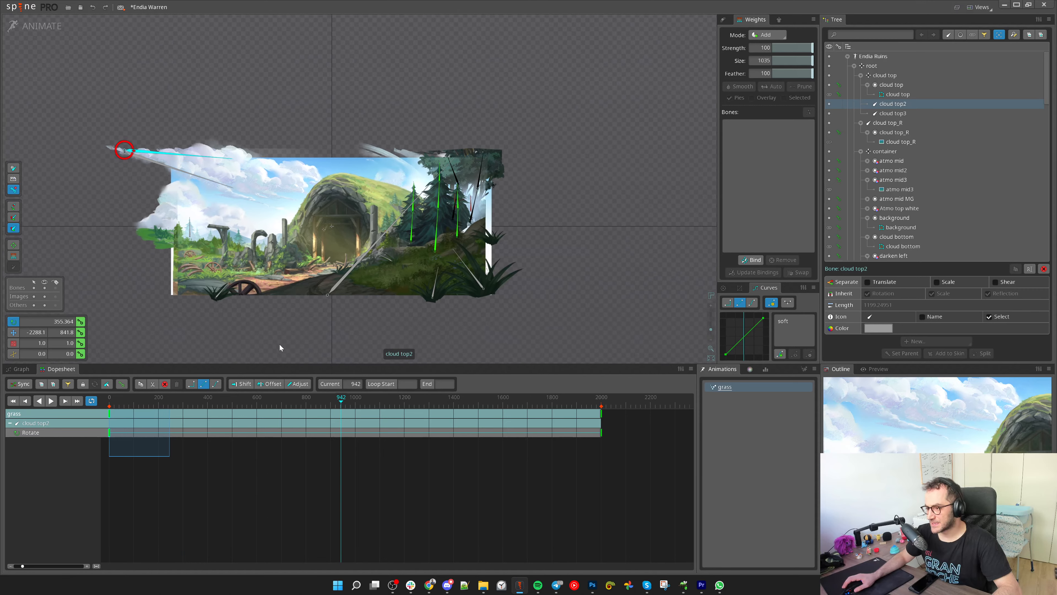
scroll(161, 163, "up", 3)
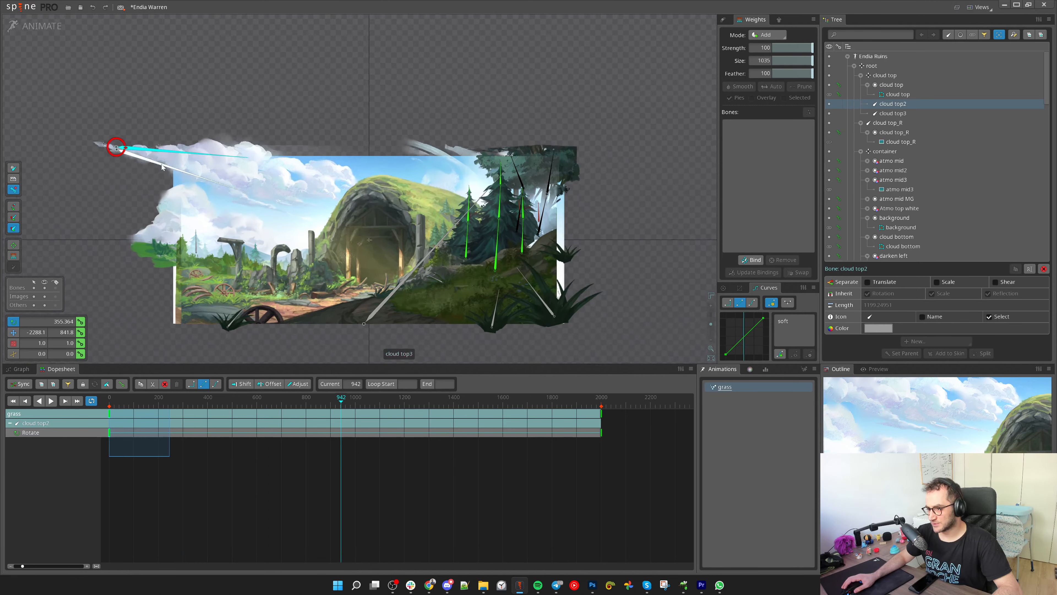
scroll(292, 213, "down", 3)
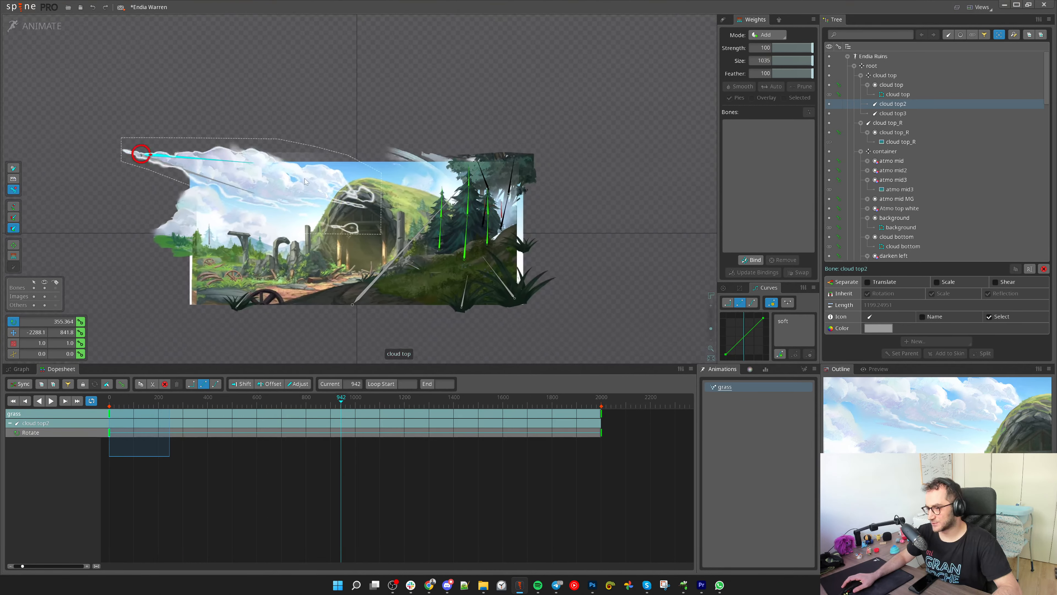
Select the cloud top mesh and scrub between frame 0 and about frame 1056 to inspect its deformation
left_click(250, 174)
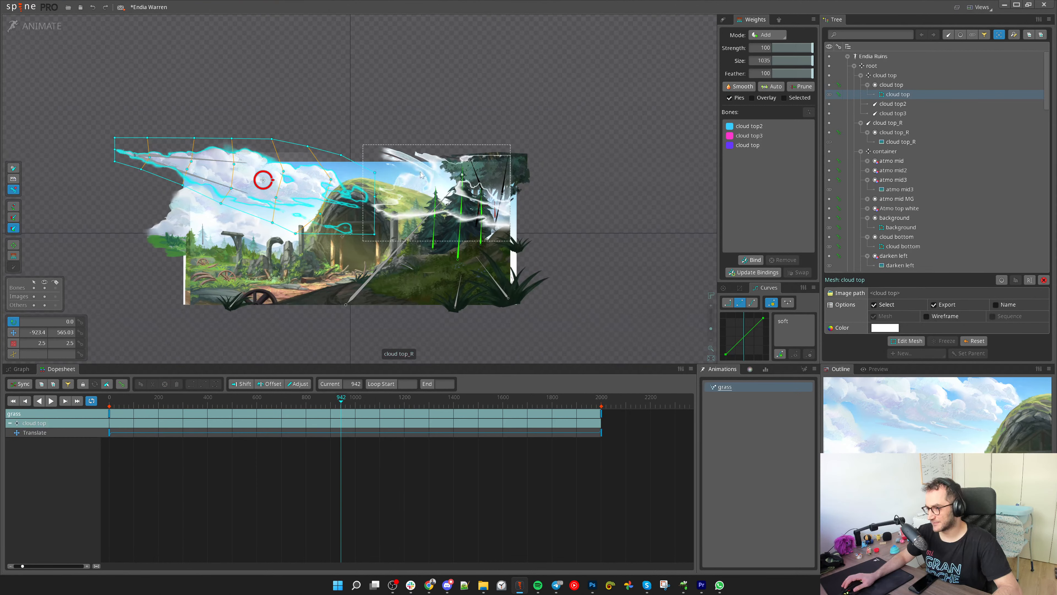
left_click(100, 406)
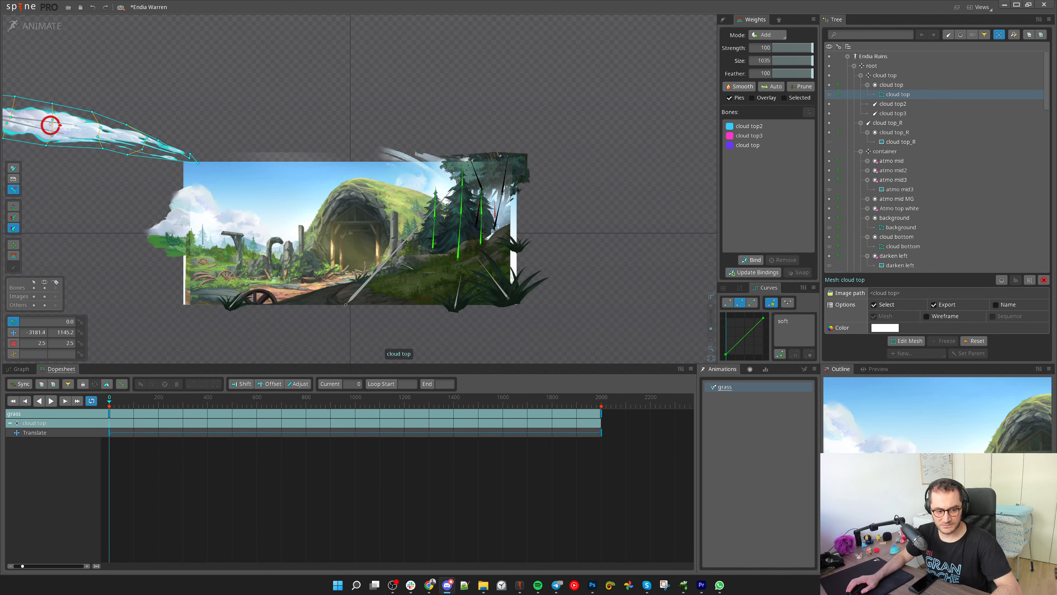
left_click_drag(588, 237, 619, 228)
left_click_drag(112, 412, 322, 421)
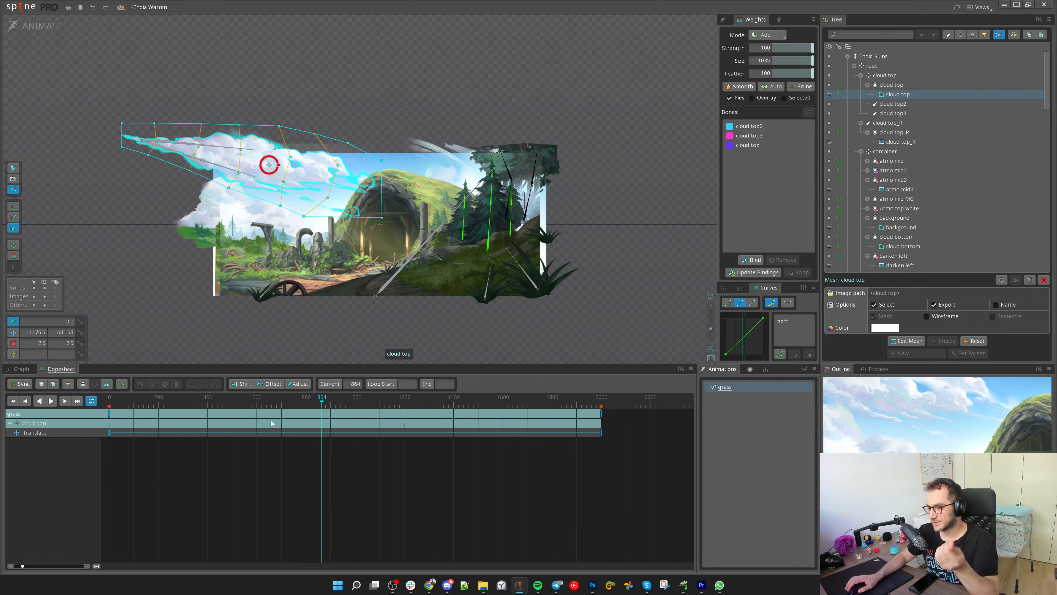
left_click(112, 410)
left_click_drag(233, 331, 182, 329)
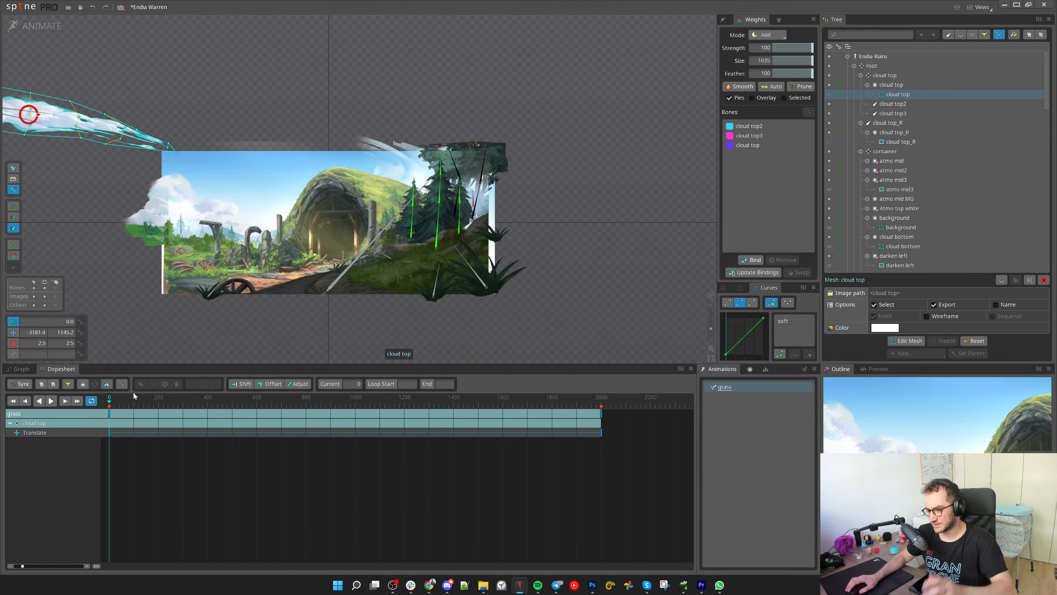
left_click_drag(116, 412, 369, 408)
scroll(250, 171, "up", 1)
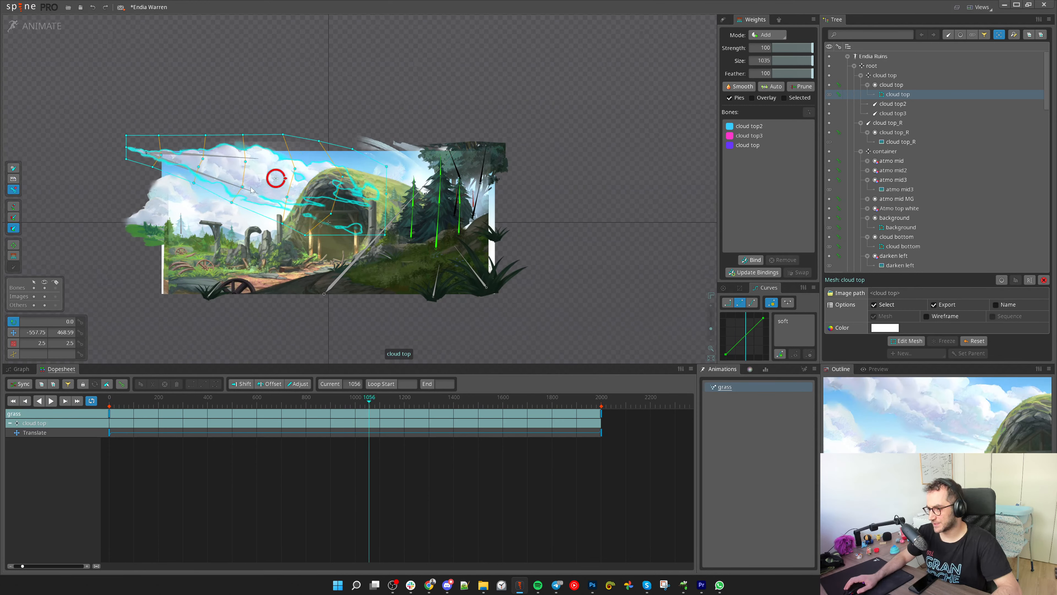
scroll(252, 166, "up", 2)
scroll(251, 166, "down", 5)
left_click_drag(251, 166, 291, 185)
scroll(306, 173, "up", 4)
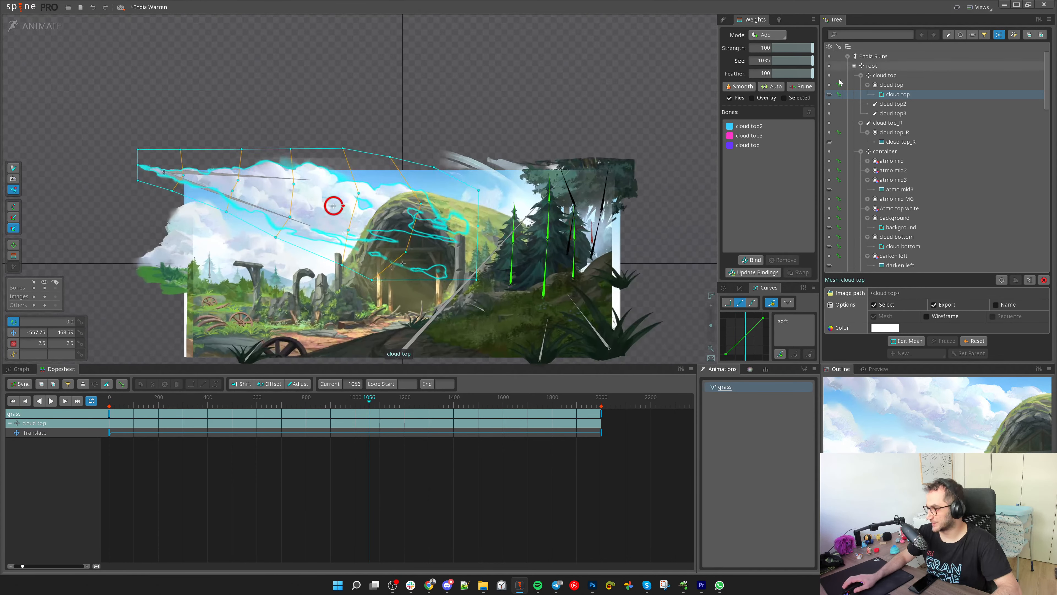
Select the cloud top slot and review the cloud's travel over the full timeline, returning to frame 0
left_click(890, 85)
scroll(413, 283, "down", 3)
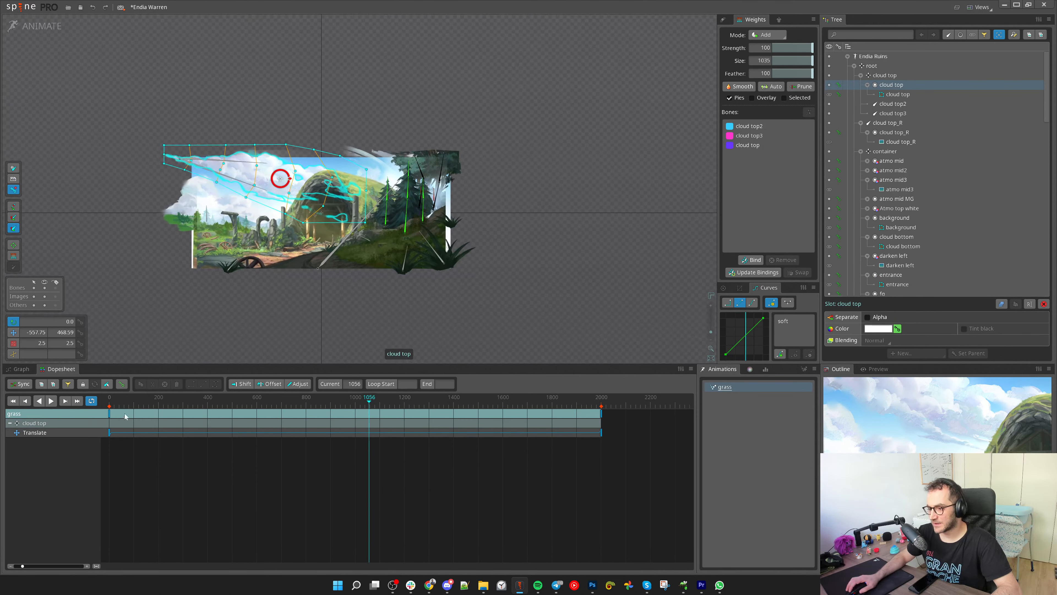
left_click_drag(125, 413, 601, 419)
left_click_drag(102, 408, 61, 436)
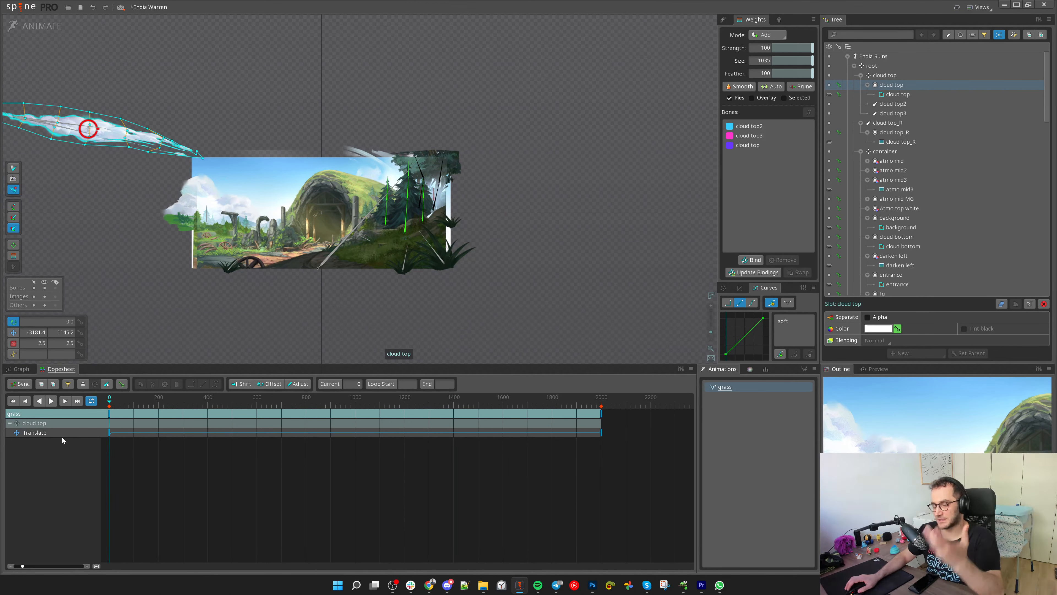
left_click_drag(109, 405, 485, 408)
scroll(211, 158, "up", 3)
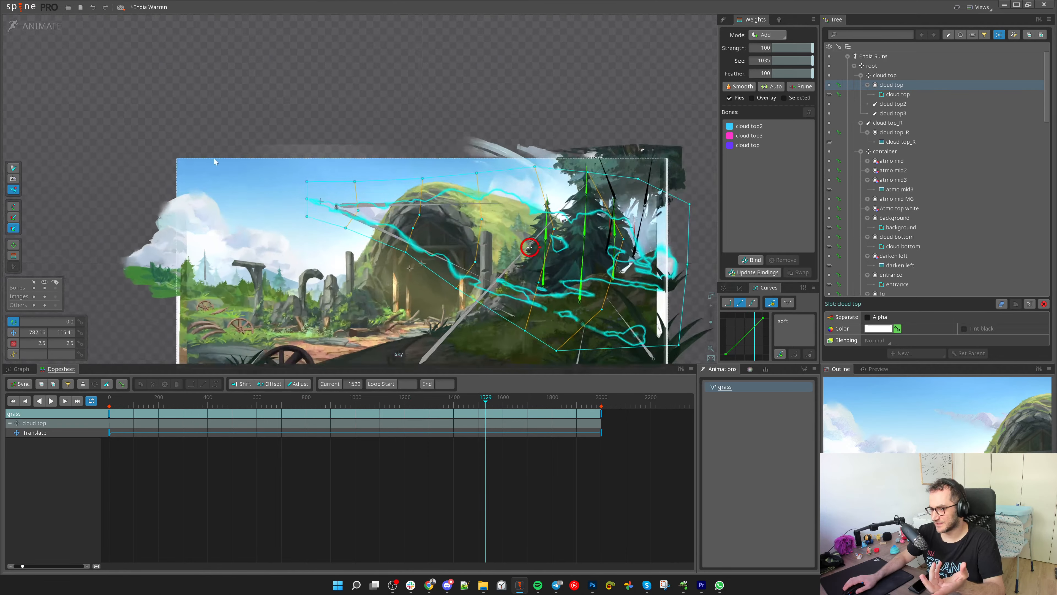
left_click(125, 407)
left_click_drag(126, 410, 297, 403)
left_click_drag(554, 325, 348, 298)
left_click_drag(142, 410, 92, 417)
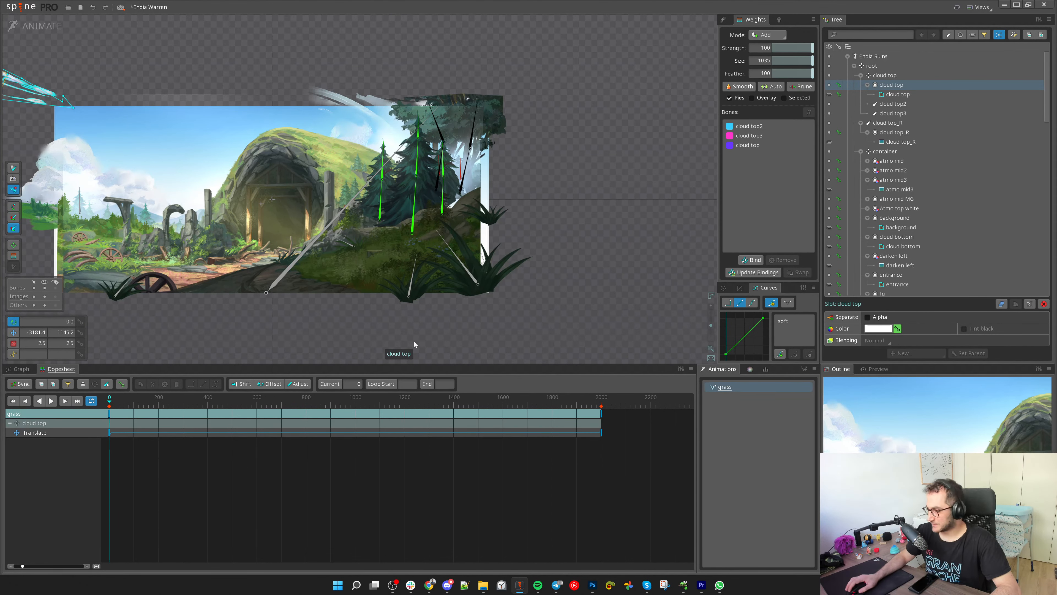
Zoom out the Outline view and scrub the early frames to check where the cloud enters the scene
left_click_drag(369, 322, 426, 303)
scroll(400, 281, "down", 1)
scroll(991, 442, "down", 3)
left_click(130, 404)
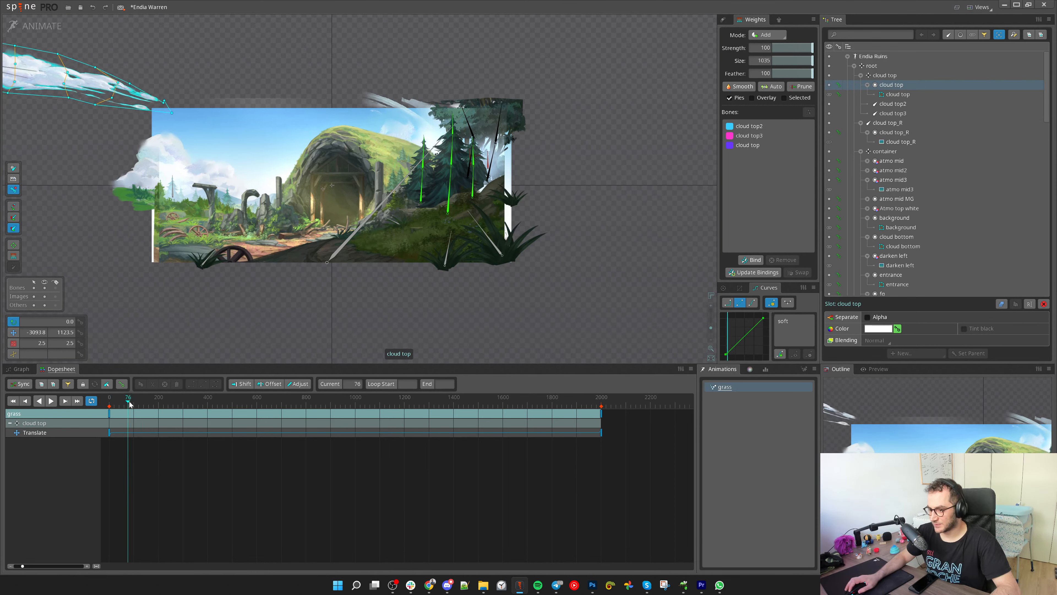
left_click_drag(130, 404, 197, 404)
scroll(249, 298, "up", 3)
left_click_drag(278, 292, 286, 349)
scroll(291, 337, "down", 1)
left_click_drag(163, 403, 106, 406)
Select the cloud top bone and collapse the cloud top and cloud top_R branches in the tree
left_click(894, 76)
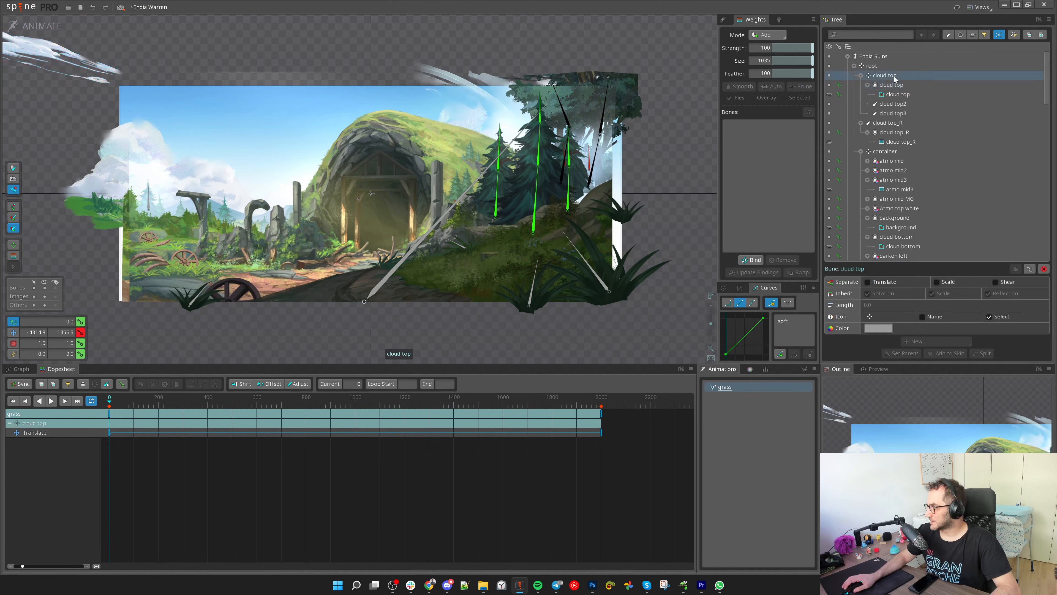
right_click(895, 76)
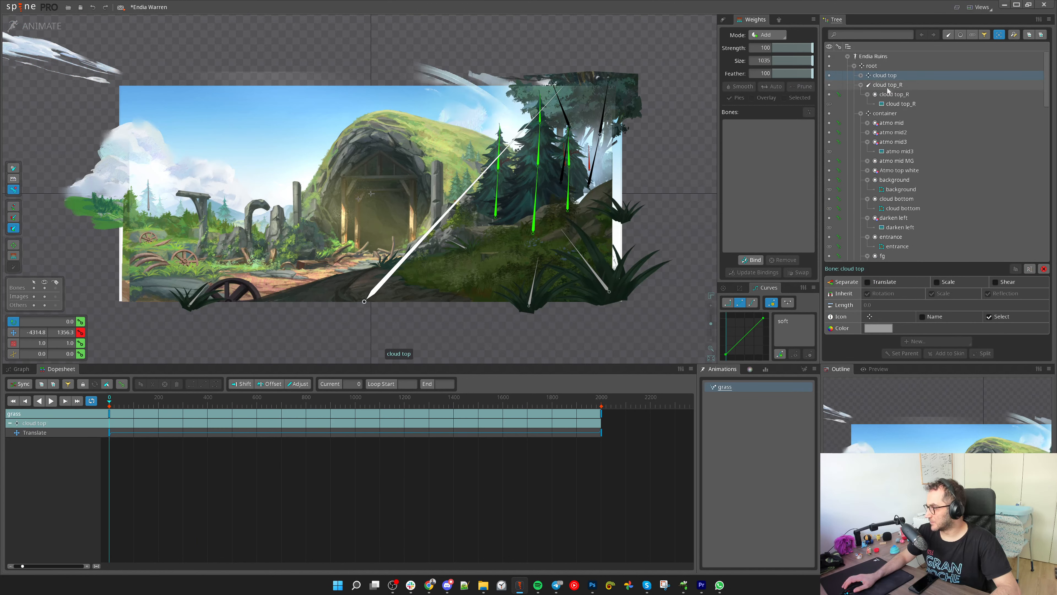
right_click(877, 86)
scroll(469, 60, "down", 4)
key("v")
left_click_drag(370, 222, 380, 266)
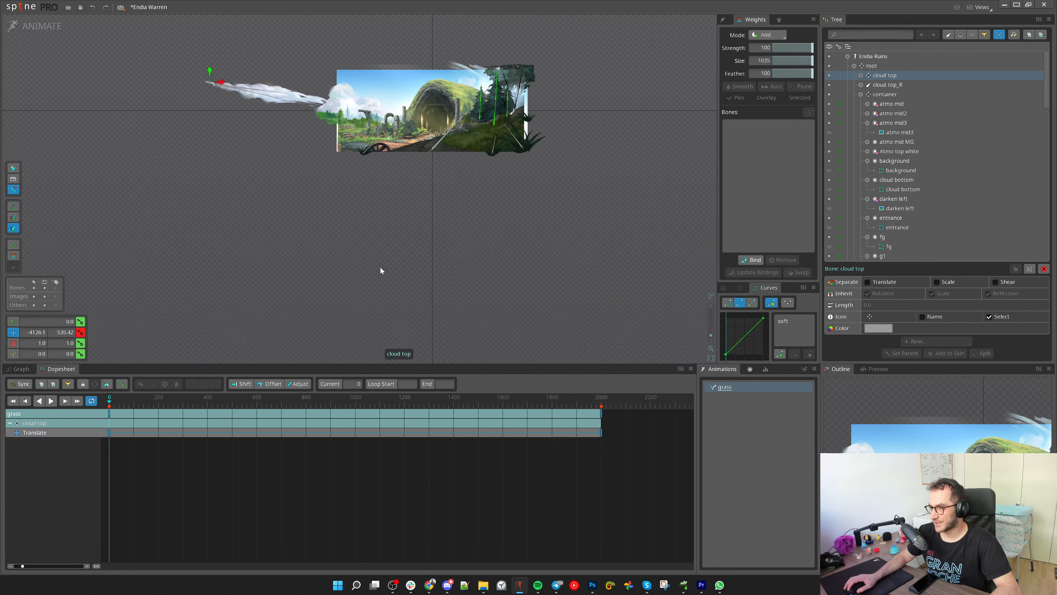
key("ctrl+z")
Duplicate the cloud top bone with its slot and child bones in Setup mode, and return to Animate mode
left_click(32, 23)
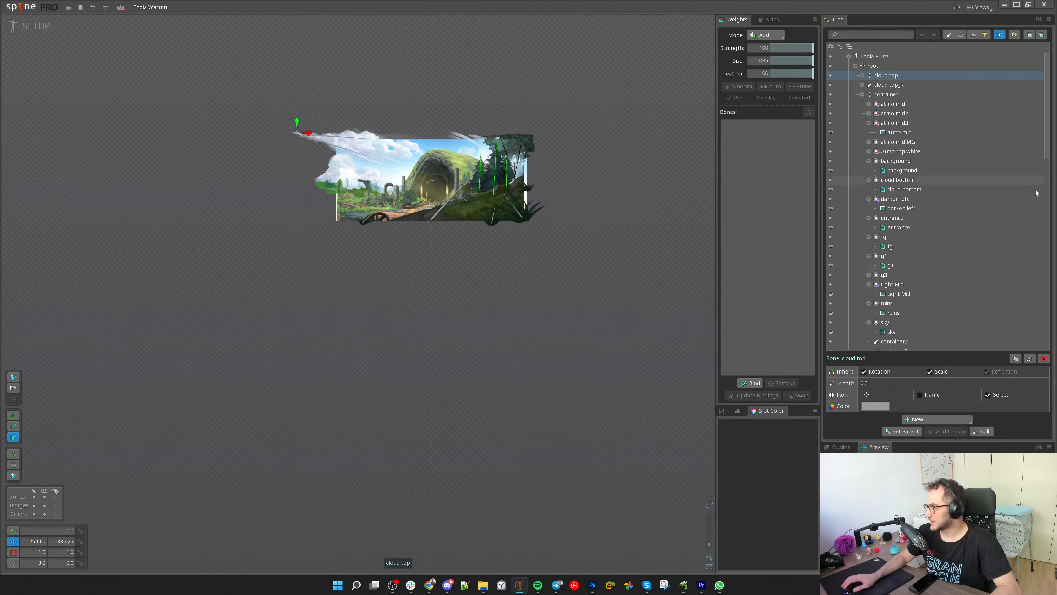
left_click(1015, 358)
left_click(347, 312)
left_click(33, 26)
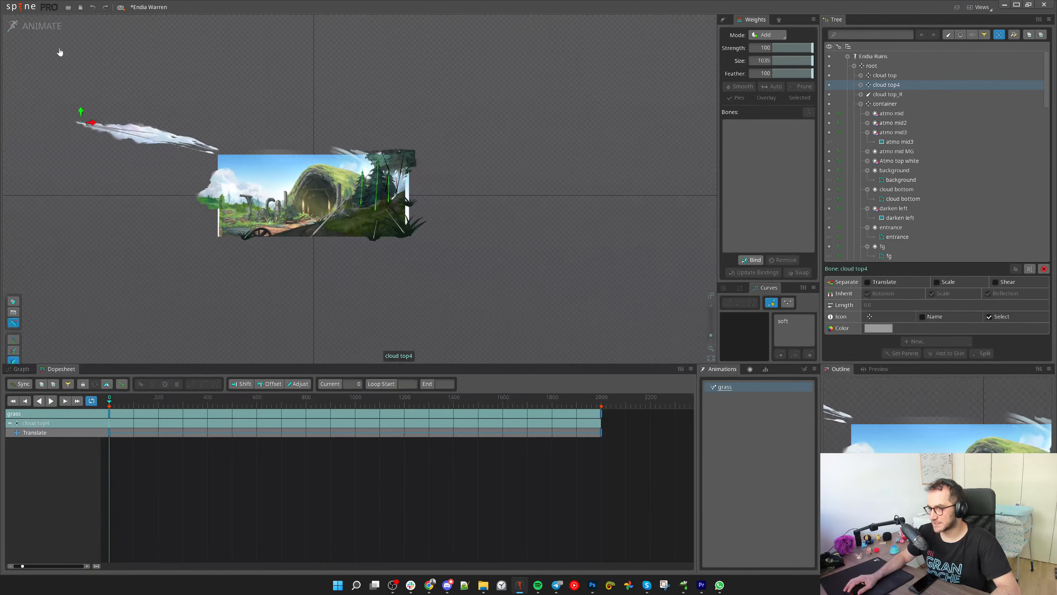
Delete the duplicated cloud top4 bone together with its slot and child bones
left_click(860, 84)
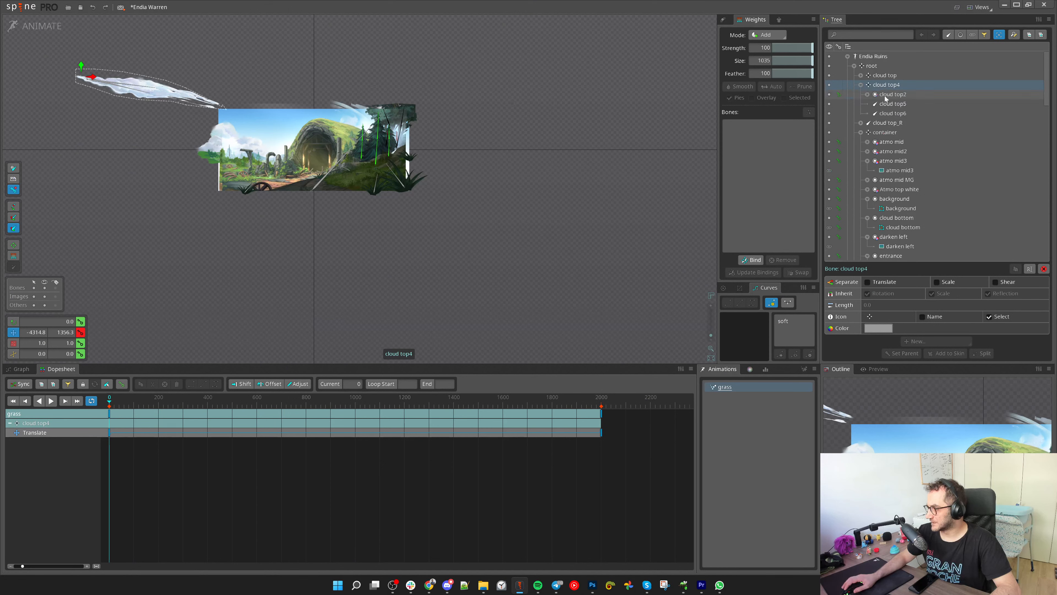
left_click(891, 116, "shift")
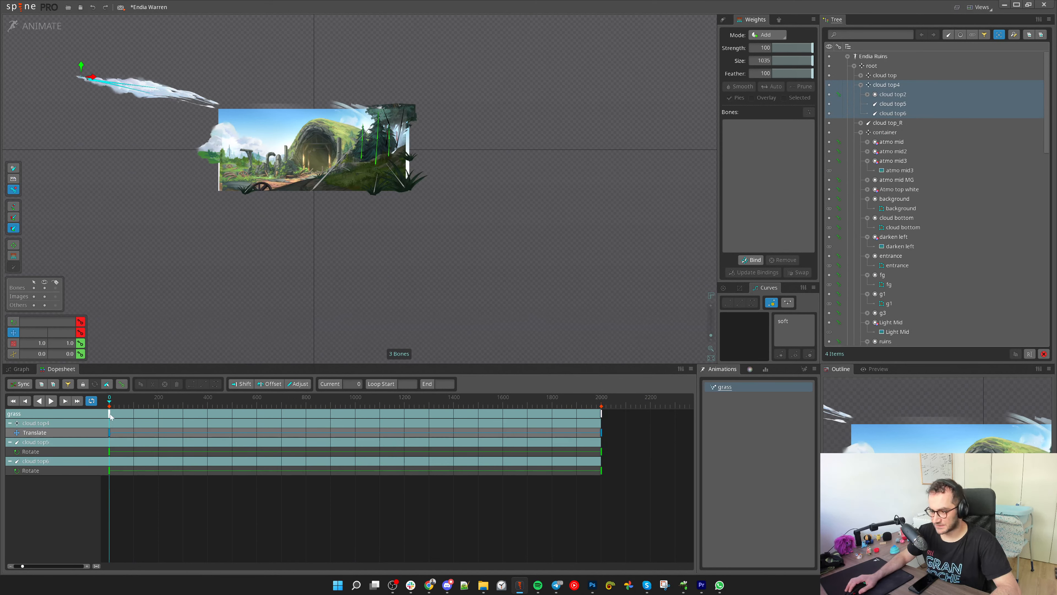
scroll(313, 91, "up", 3)
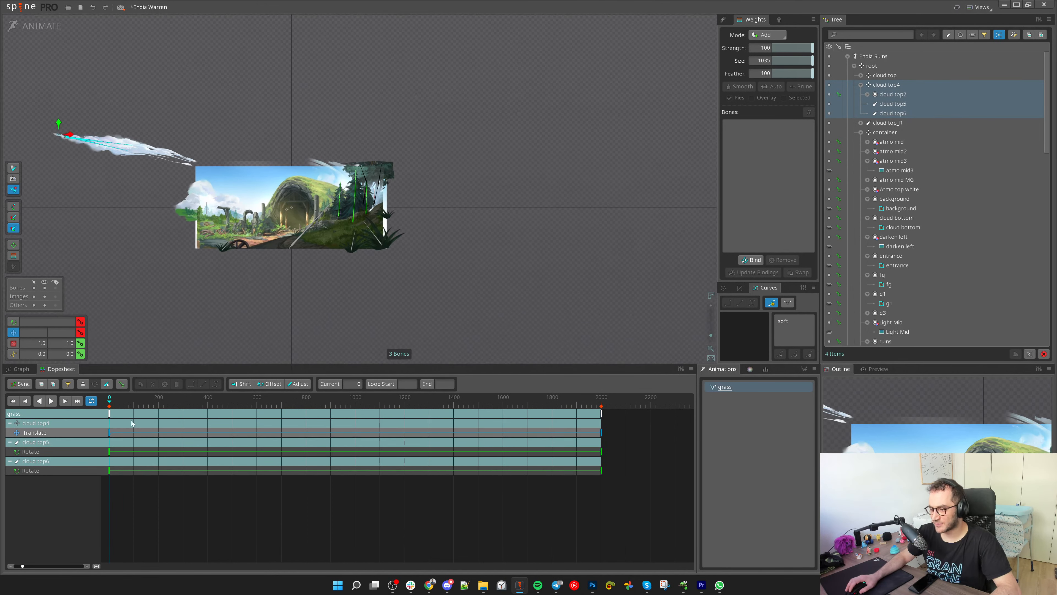
left_click(936, 87)
key("Delete")
key("Return")
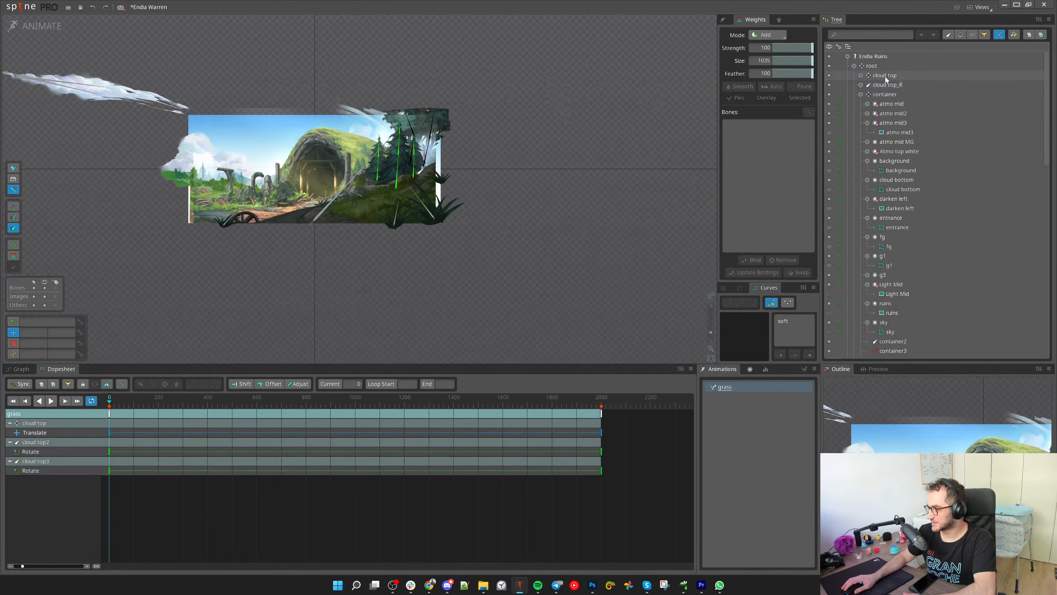
Select the original cloud top bone and compare the cloud's pose at frames 0 and 2000
left_click(886, 76)
left_click_drag(333, 250, 380, 278)
left_click(108, 414)
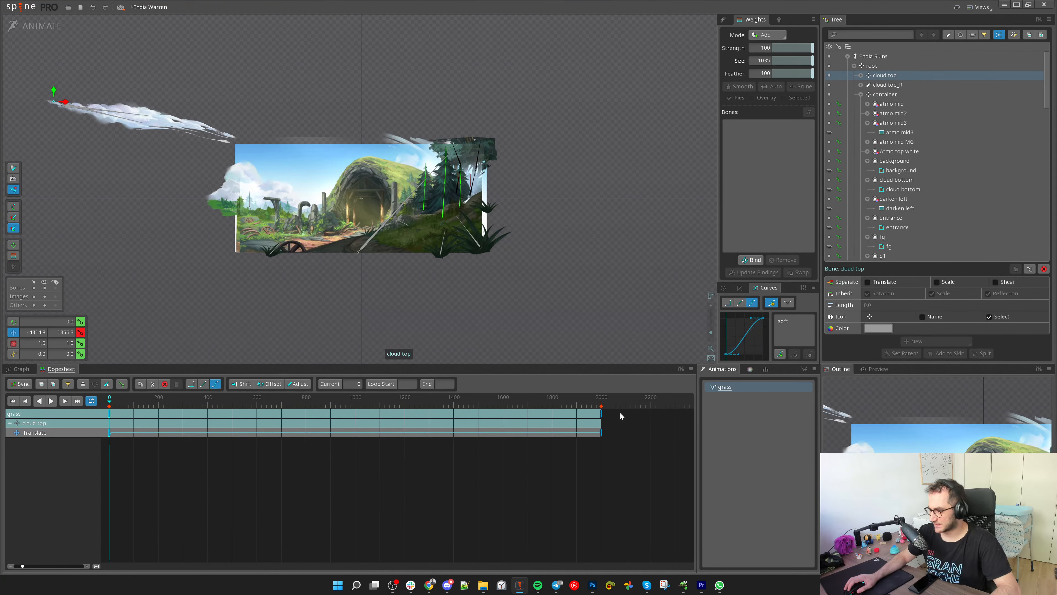
left_click(602, 414)
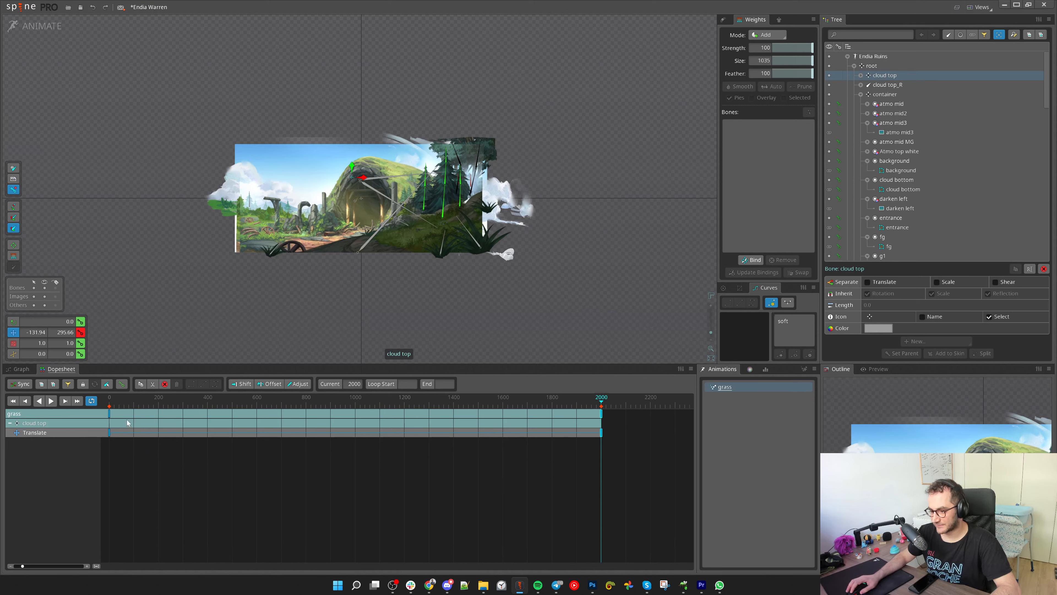
left_click_drag(408, 320, 378, 311)
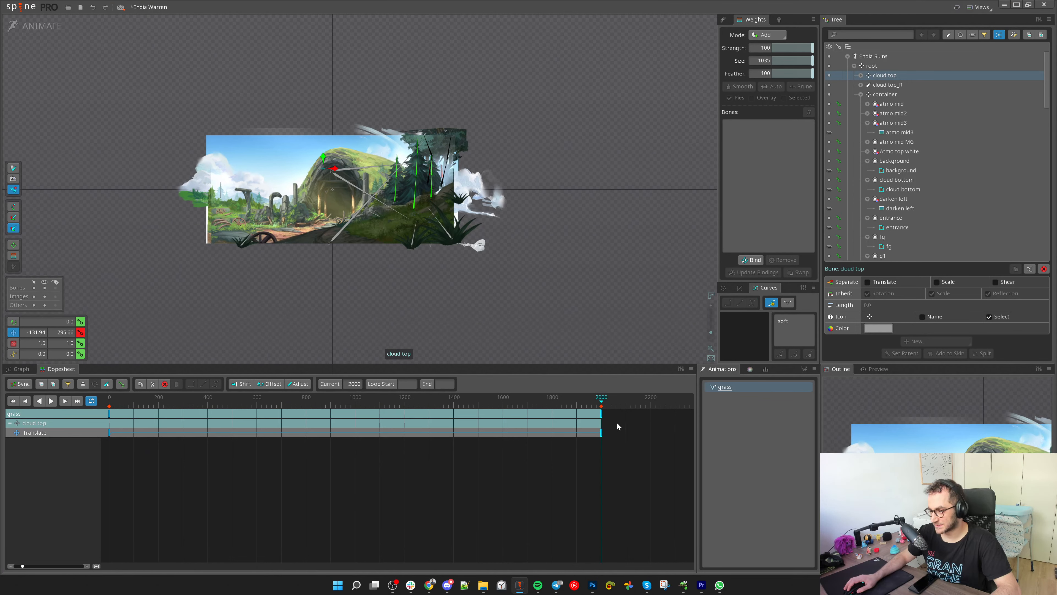
scroll(384, 263, "up", 3)
left_click_drag(384, 262, 433, 299)
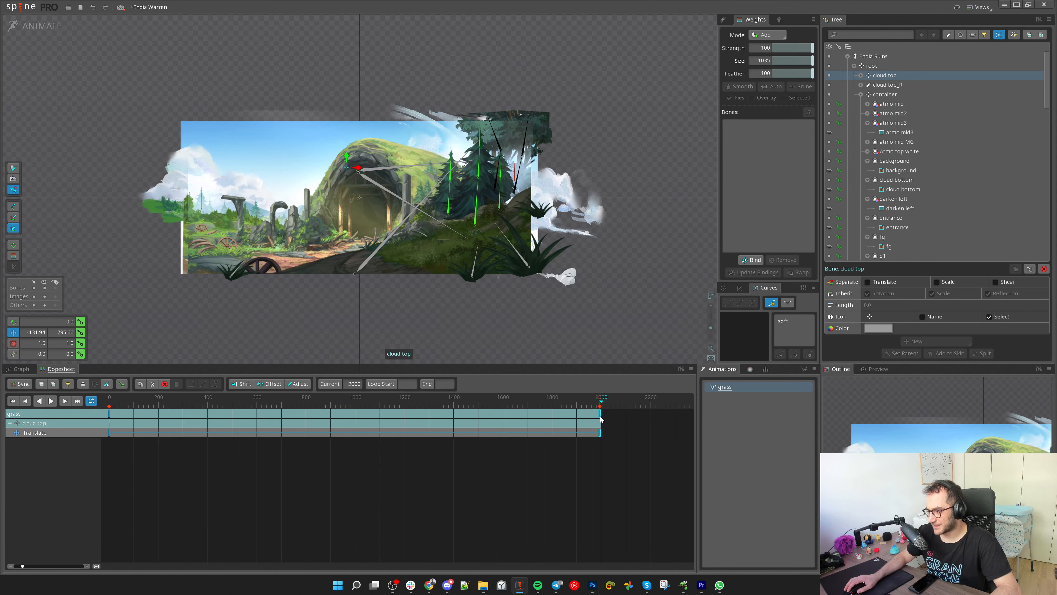
Select the cloud top, cloud top2 and cloud top3 bones and copy their frame 0 keys
left_click_drag(128, 439, 107, 409)
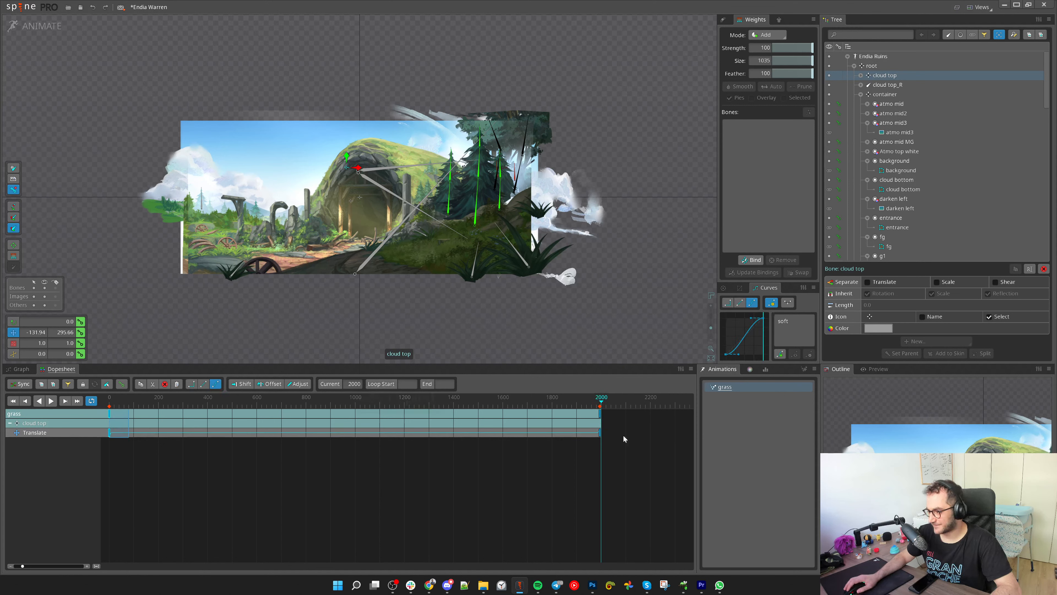
key("ctrl+c")
left_click(383, 189, "ctrl")
left_click(382, 168, "ctrl")
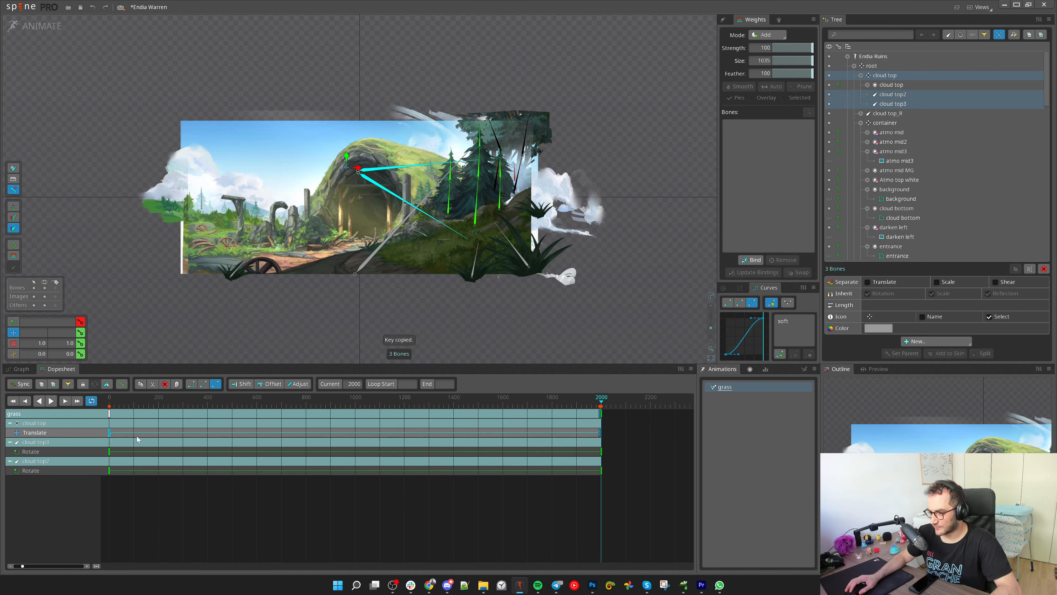
left_click(110, 413)
key("ctrl+c")
Move the cloud bones' end keys to frame 1999 and paste the copied starting keys at frame 2000
scroll(586, 401, "up", 8)
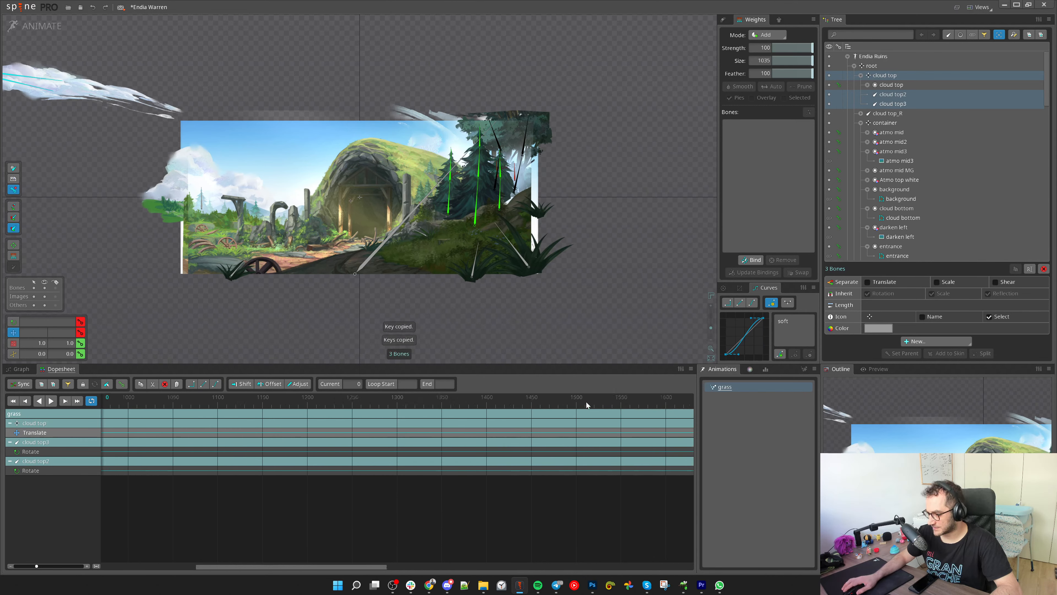
left_click_drag(583, 483, 267, 491)
left_click_drag(511, 474, 316, 468)
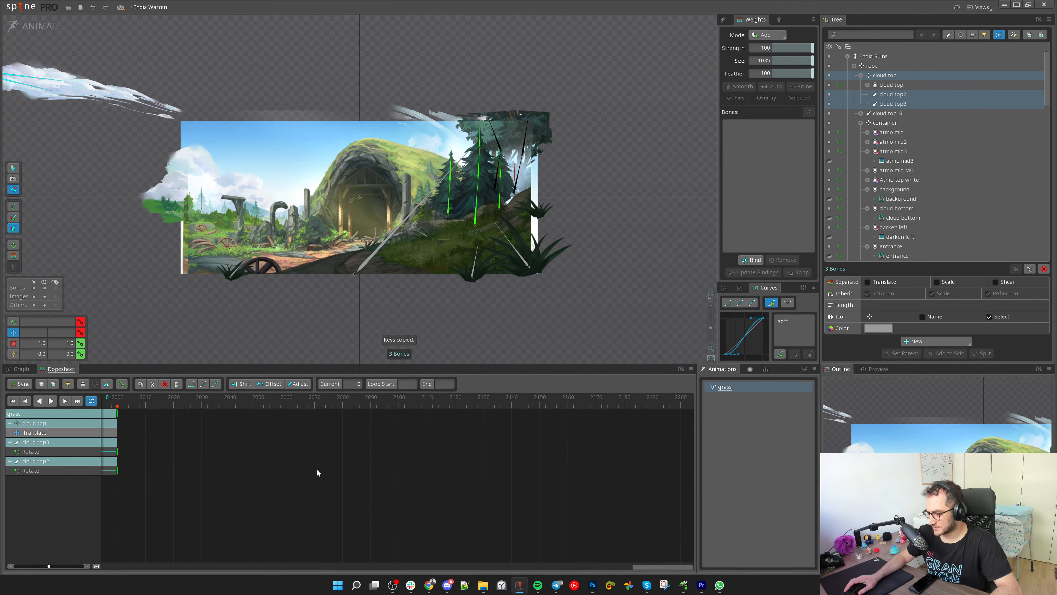
scroll(423, 403, "up", 2)
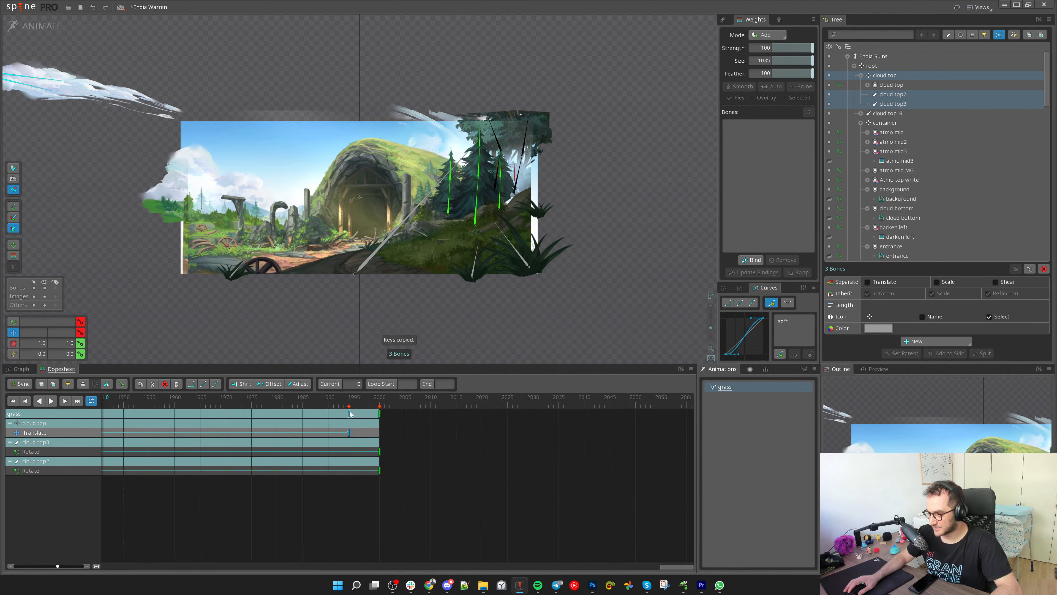
left_click_drag(349, 413, 376, 414)
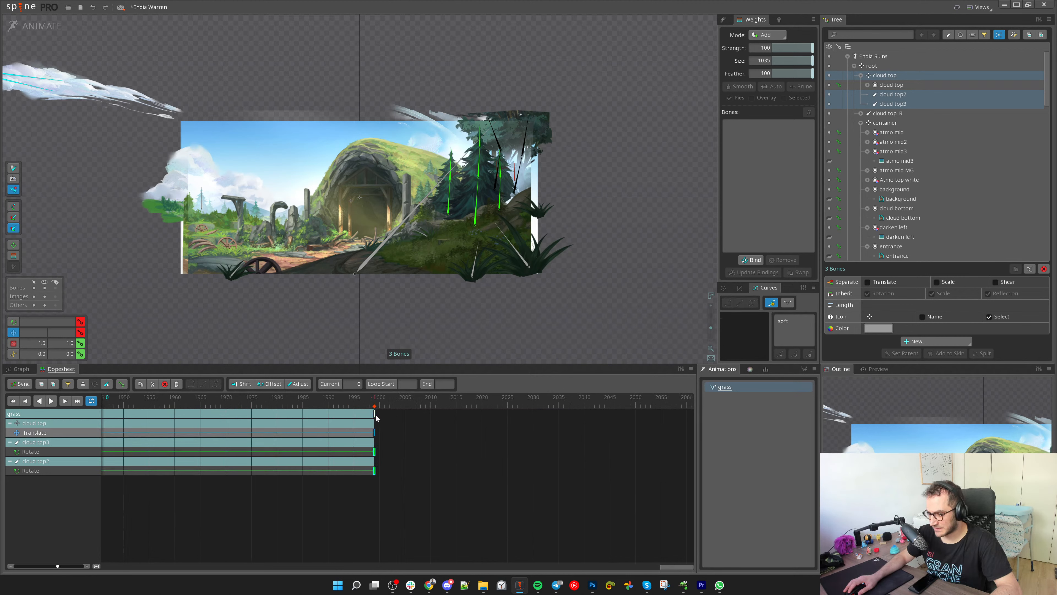
left_click(379, 402)
key("ctrl+v")
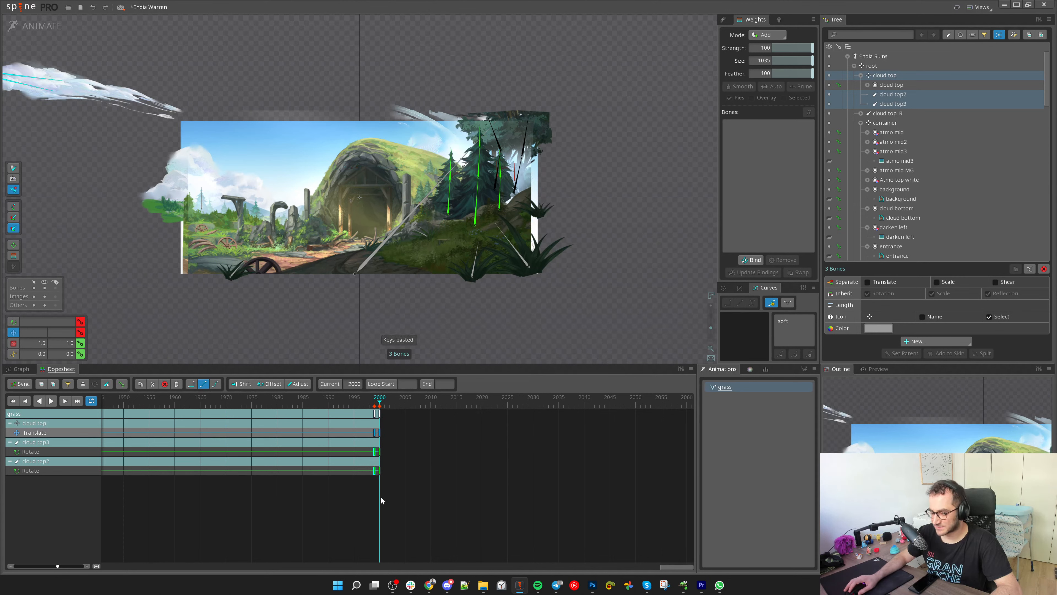
Set the cloud bones' keys at frame 1999 to stepped interpolation
left_click_drag(410, 494, 360, 399)
left_click(378, 423)
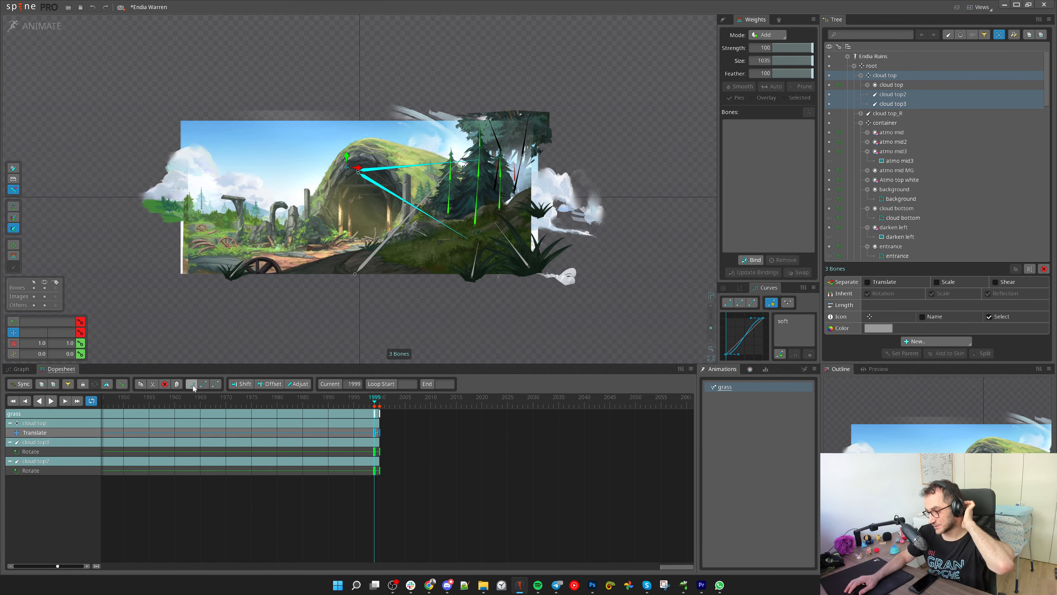
left_click(192, 385)
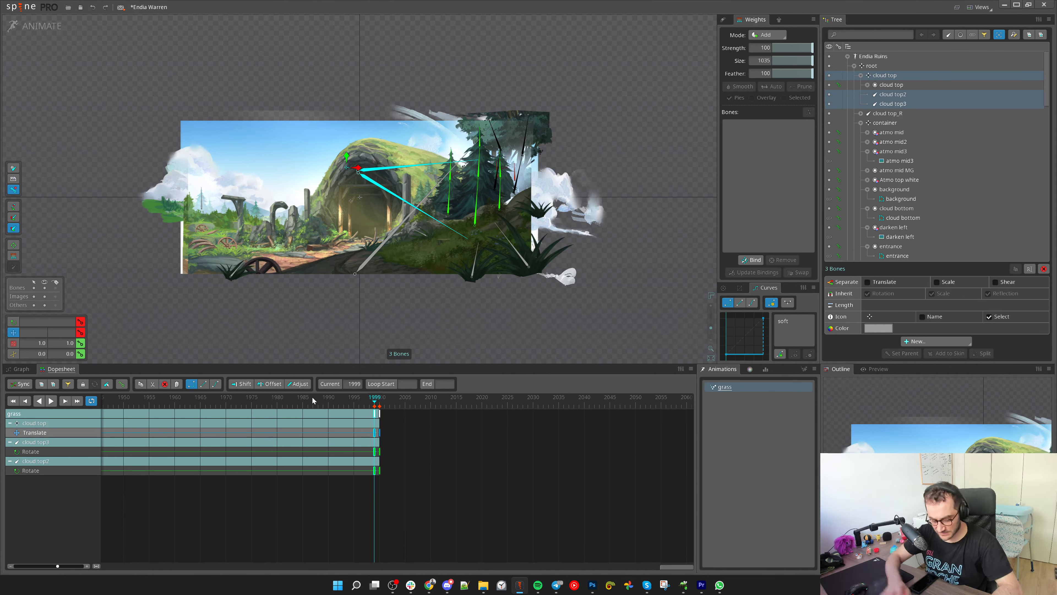
key("ctrl+o")
key("Escape")
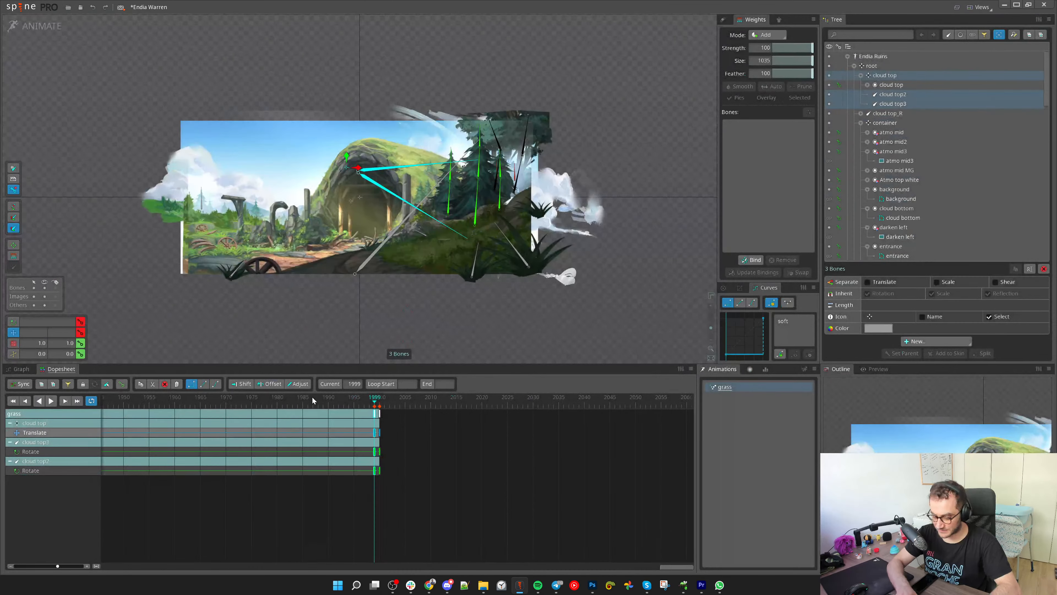
left_click_drag(370, 402, 375, 425)
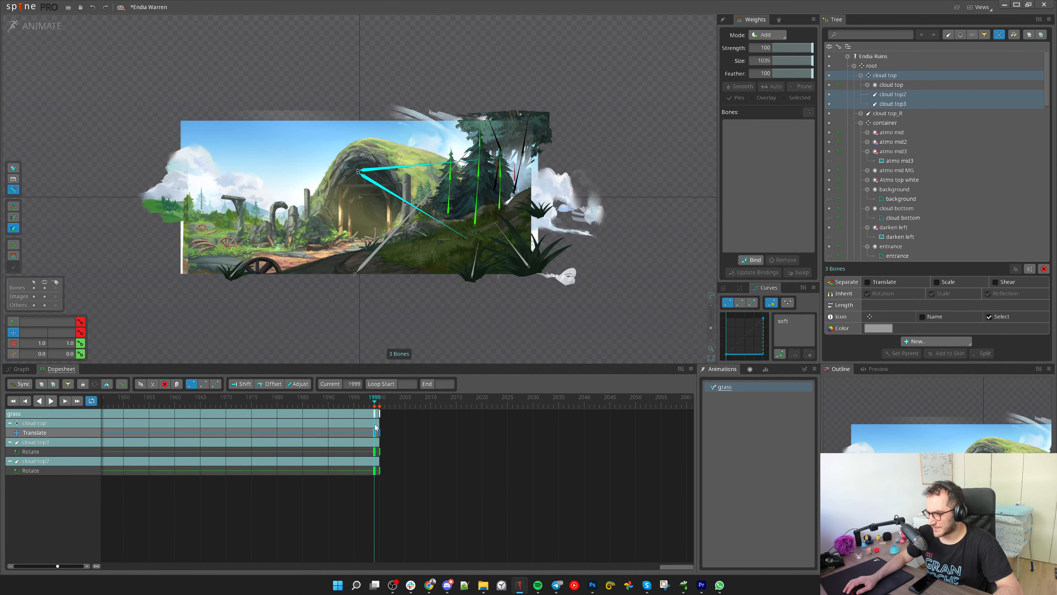
Play the animation to check the cloud's jump from its end pose back to the start
key("d")
key("d")
scroll(443, 309, "down", 3)
left_click_drag(462, 316, 470, 347)
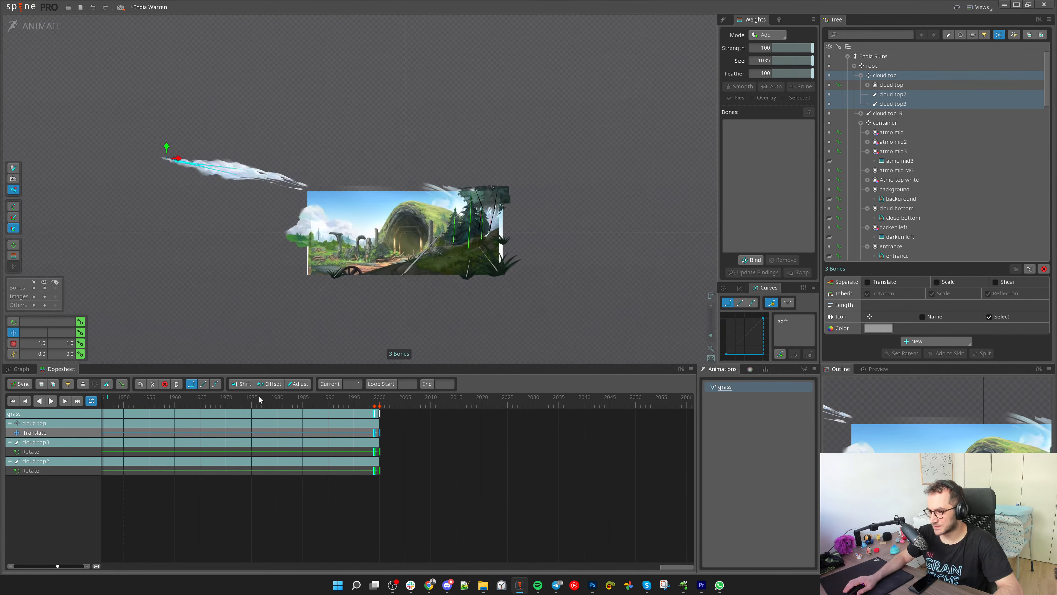
scroll(248, 400, "down", 5)
scroll(247, 399, "down", 5)
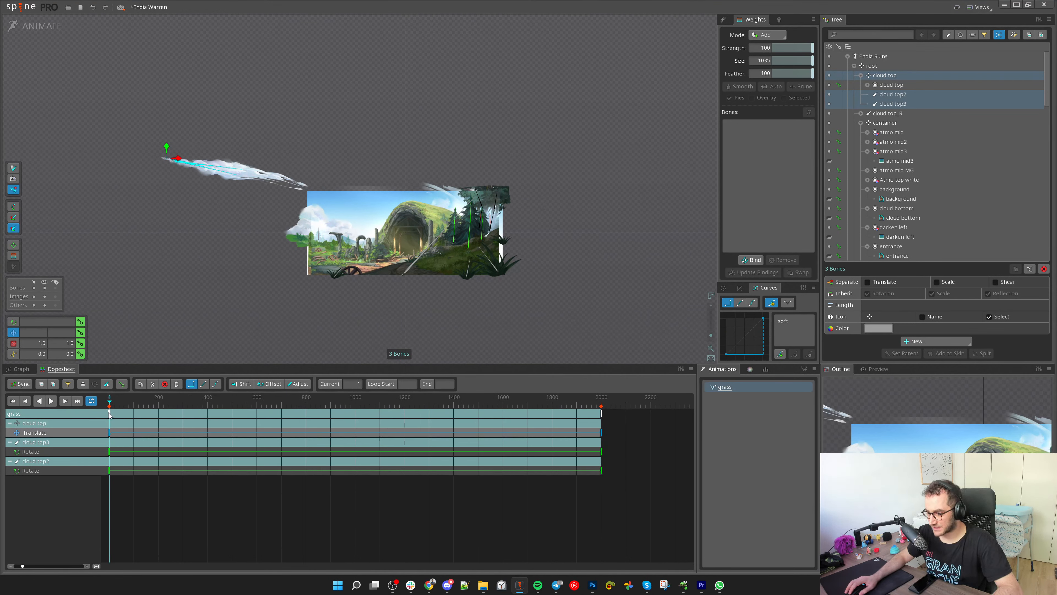
Undo the last change to the cloud's starting keys and save the project
left_click_drag(108, 412, 87, 435)
key("ctrl+z")
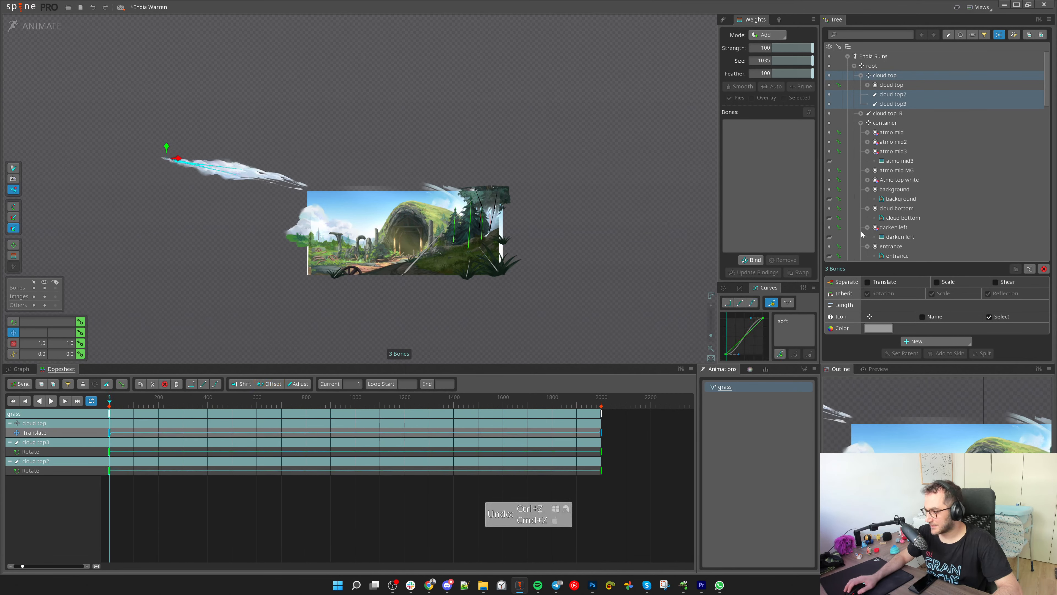
key("ctrl+s")
left_click(673, 394)
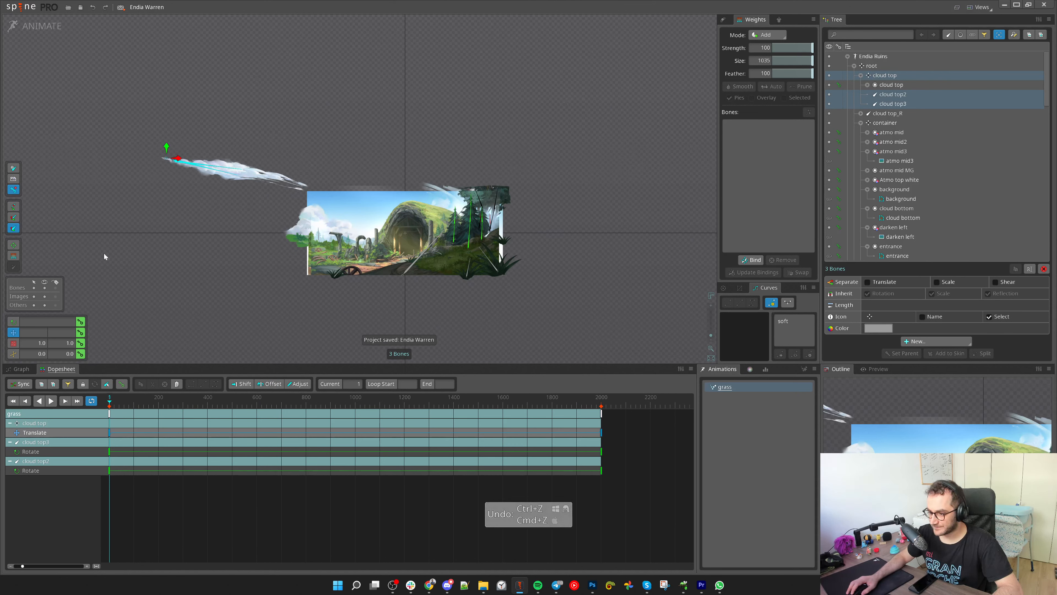
Set the three cloud bones' frame 0 keys to linear interpolation and scrub through the cloud's travel
left_click_drag(148, 465, 106, 410)
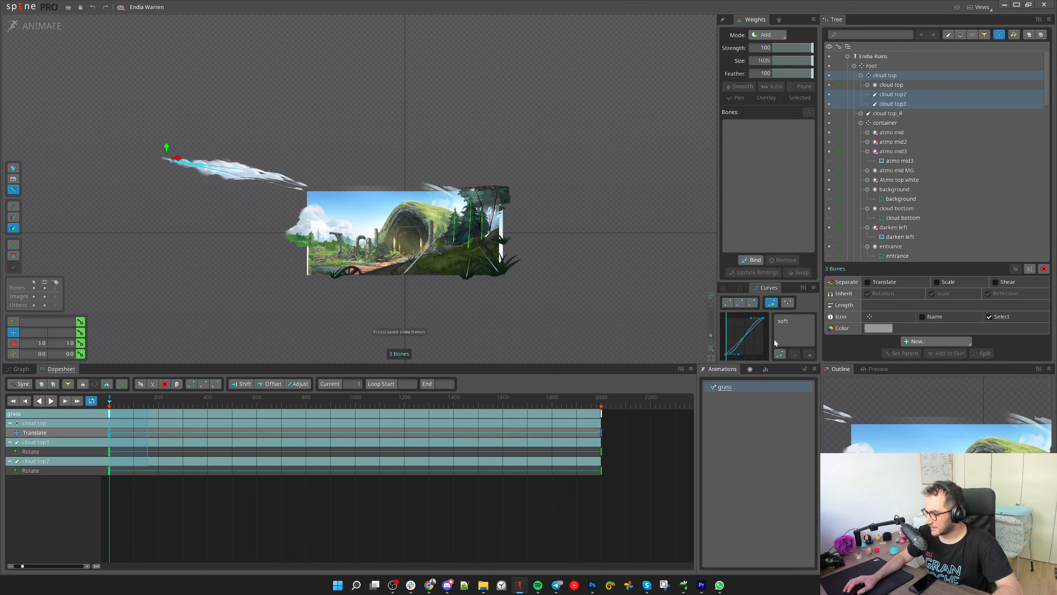
left_click_drag(160, 514, 68, 394)
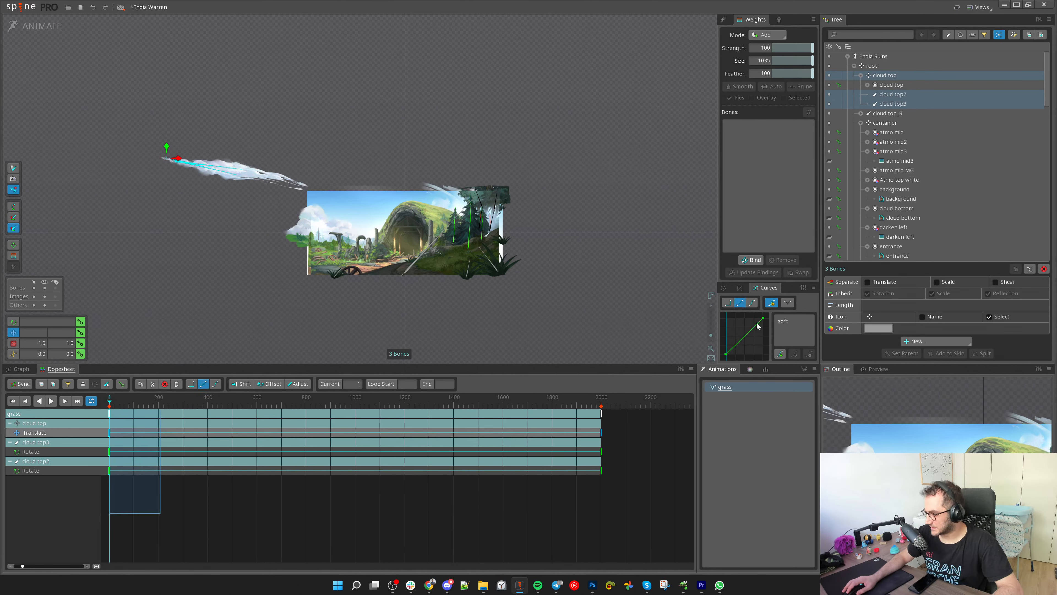
left_click_drag(134, 396, 596, 404)
Duplicate the cloud top bone with its animation keys in Setup mode, and return to Animate mode
left_click(25, 27)
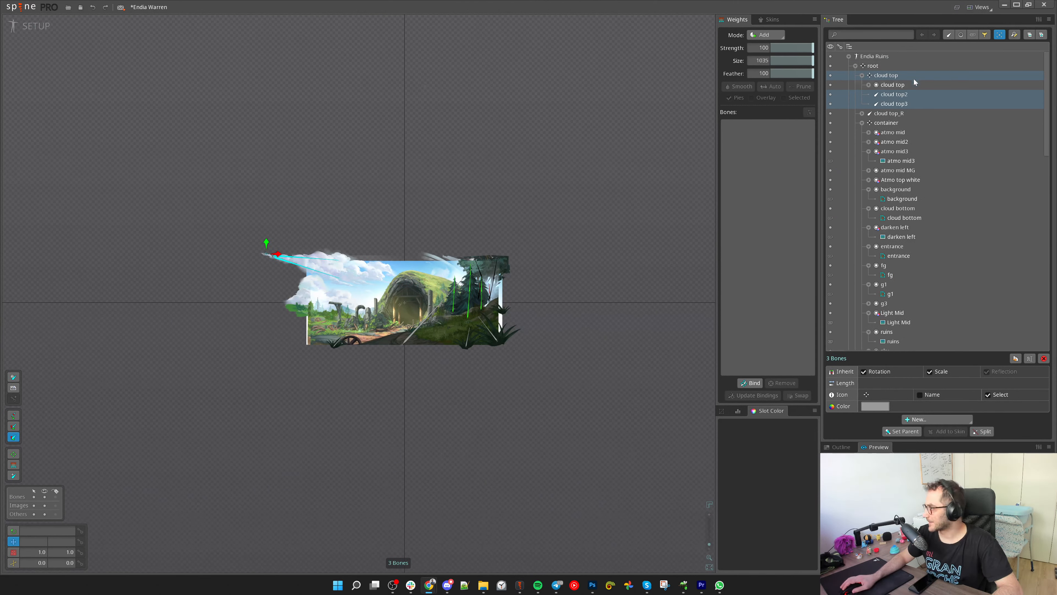
double_click(885, 76)
left_click(1016, 358)
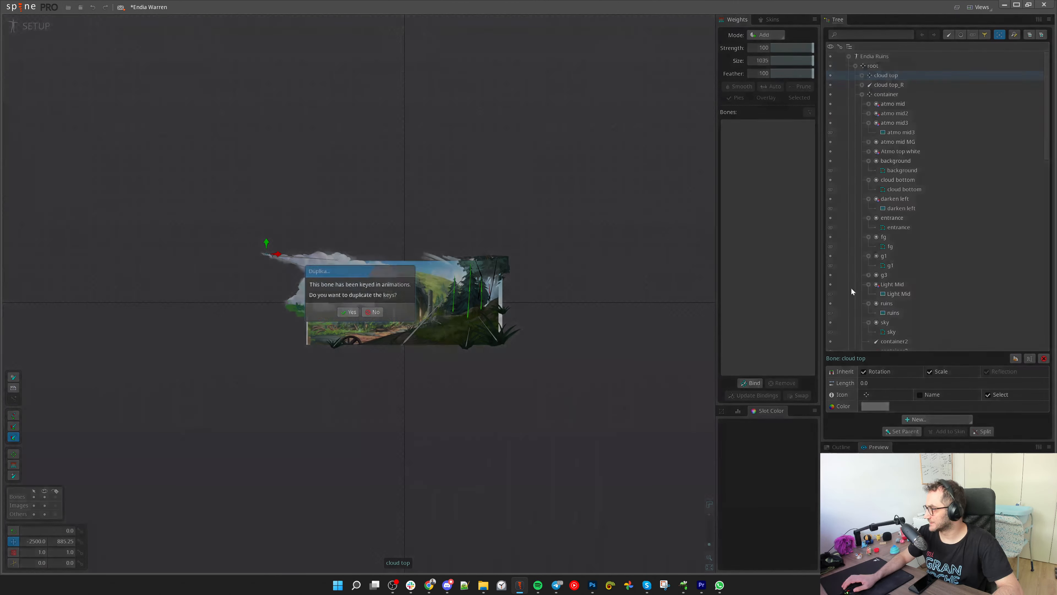
left_click(349, 310)
left_click(19, 22)
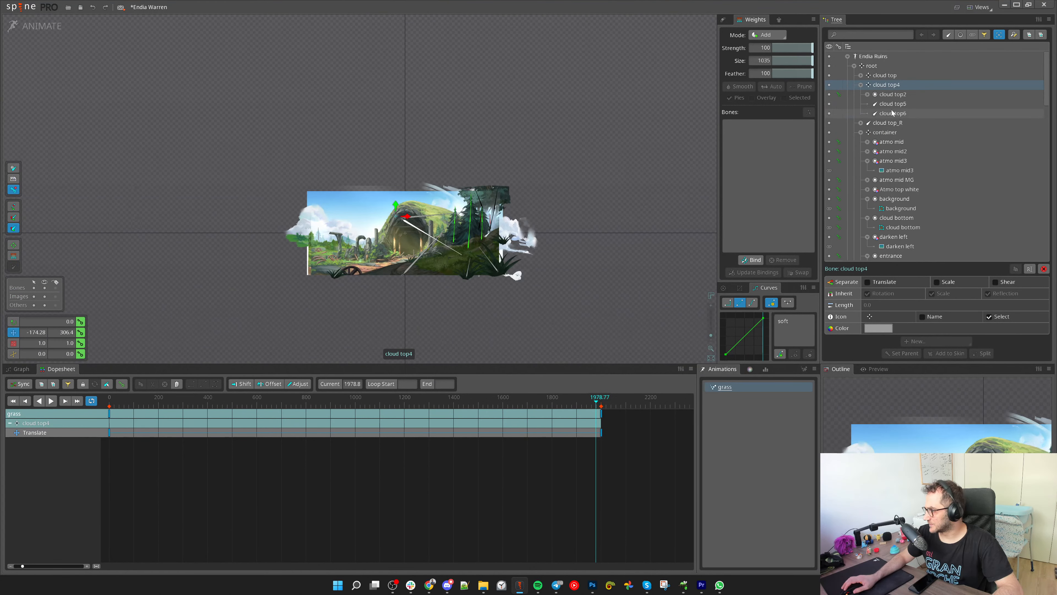
Select the cloud top4 bone with its child bones and offset their keys by 1000 frames
left_click(891, 111, "shift")
left_click_drag(328, 354, 313, 347)
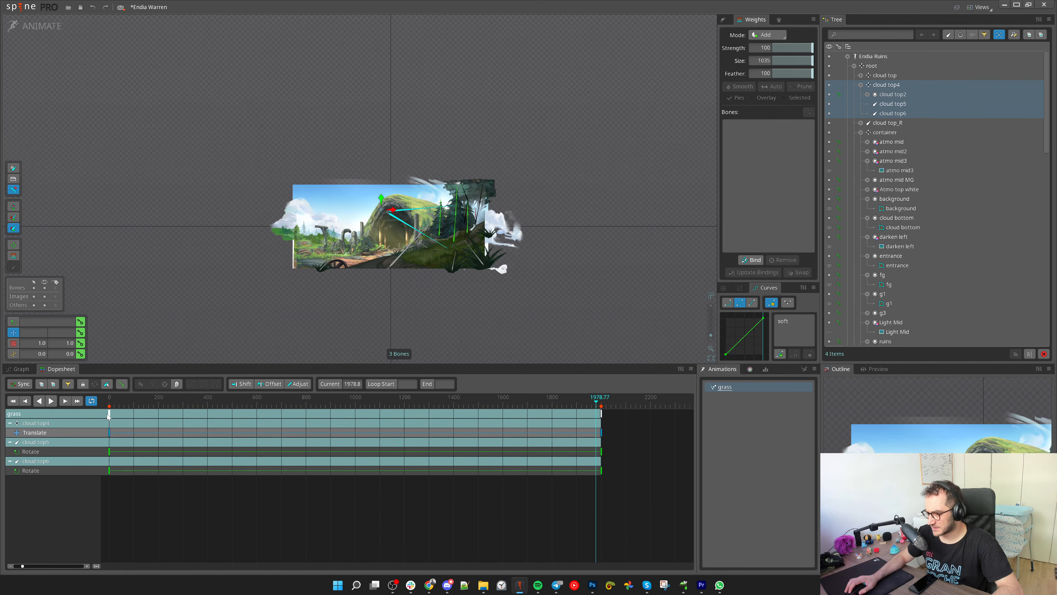
left_click_drag(110, 416, 356, 413)
left_click_drag(179, 404, 500, 408)
key("d")
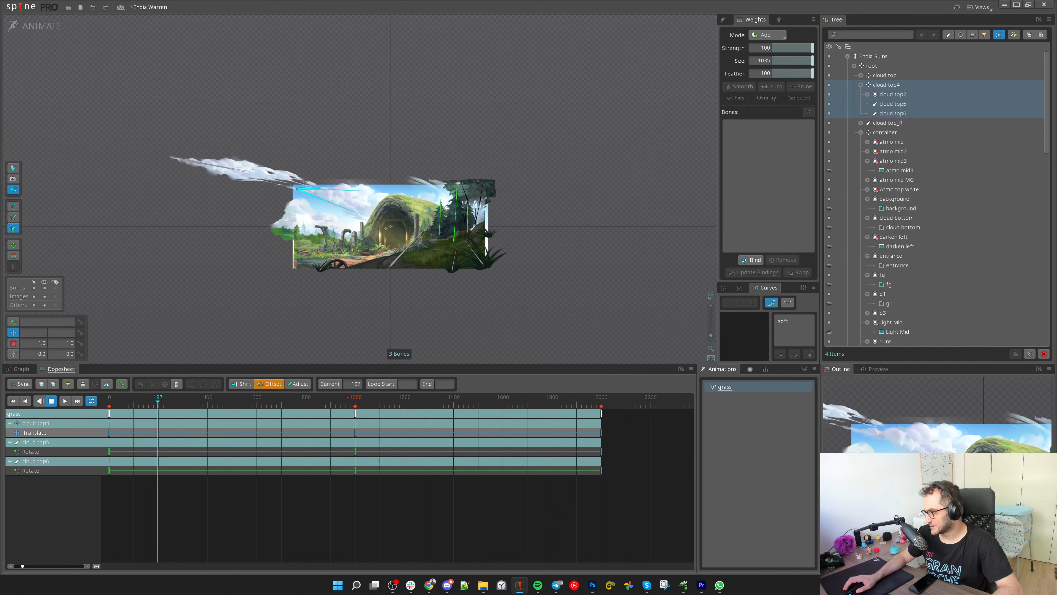
Examine the motion of both clouds around the offset keys at frame 1000
left_click_drag(174, 412, 338, 403)
scroll(329, 404, "up", 8)
scroll(325, 405, "up", 3)
left_click_drag(520, 441, 413, 438)
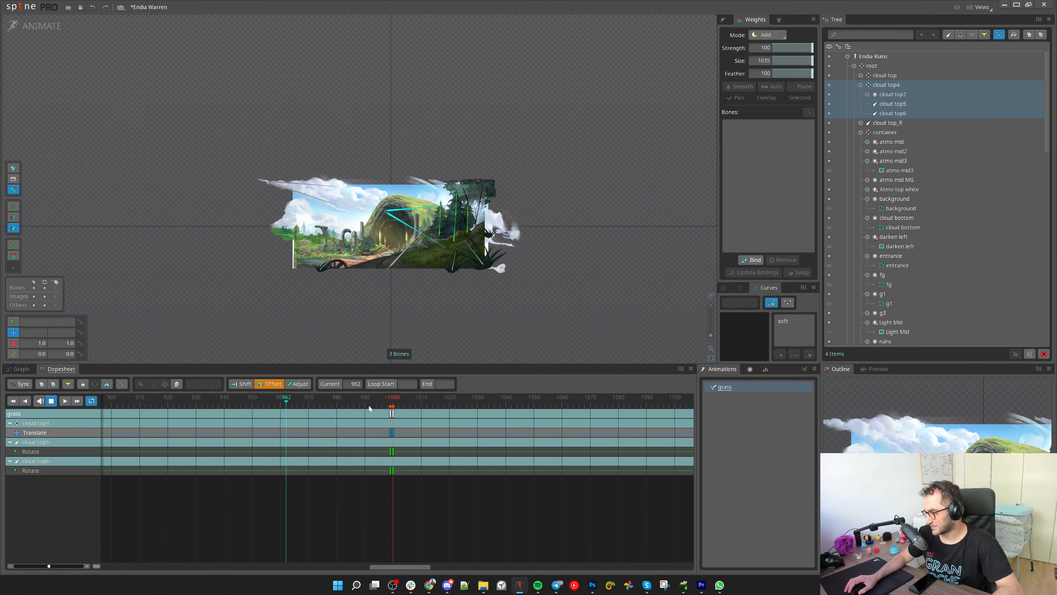
left_click(368, 405)
Hide the bones and review both clouds drifting over the enlarged scene during playback
scroll(384, 272, "up", 5)
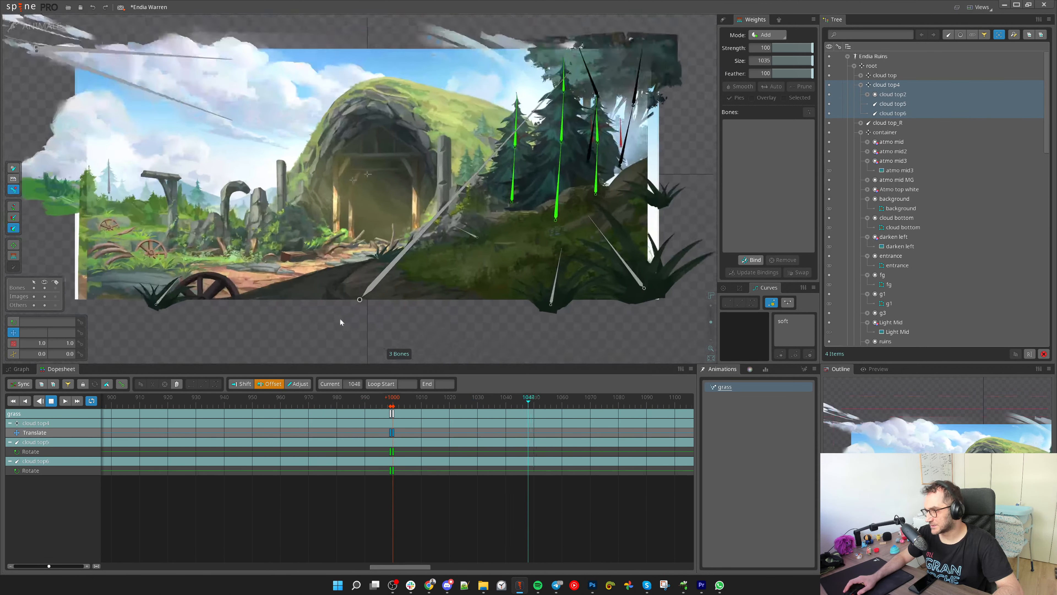
key("ctrl+b")
scroll(292, 282, "up", 5)
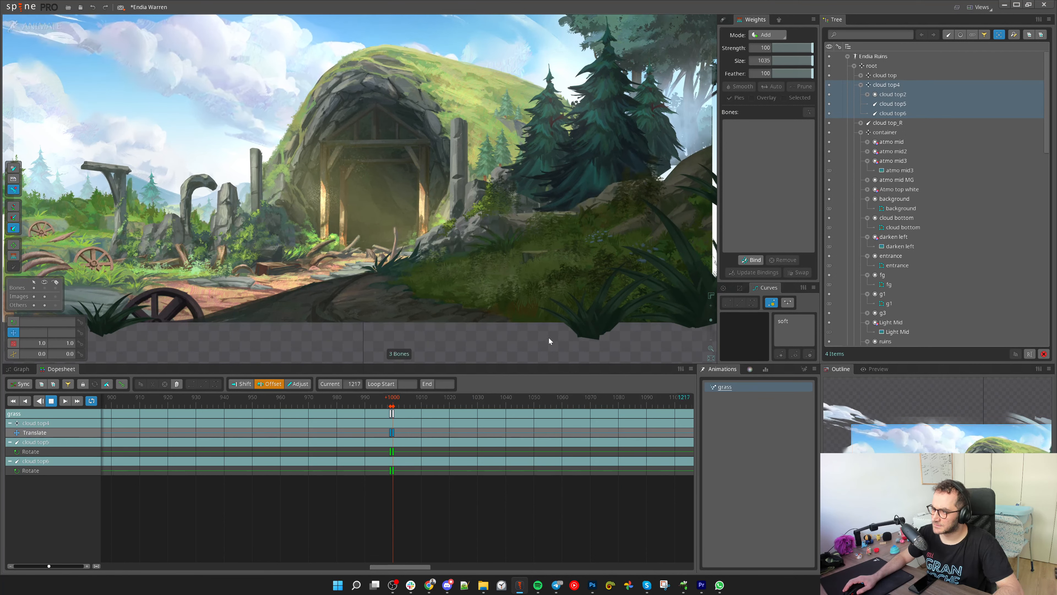
left_click_drag(477, 306, 515, 318)
scroll(377, 404, "down", 5)
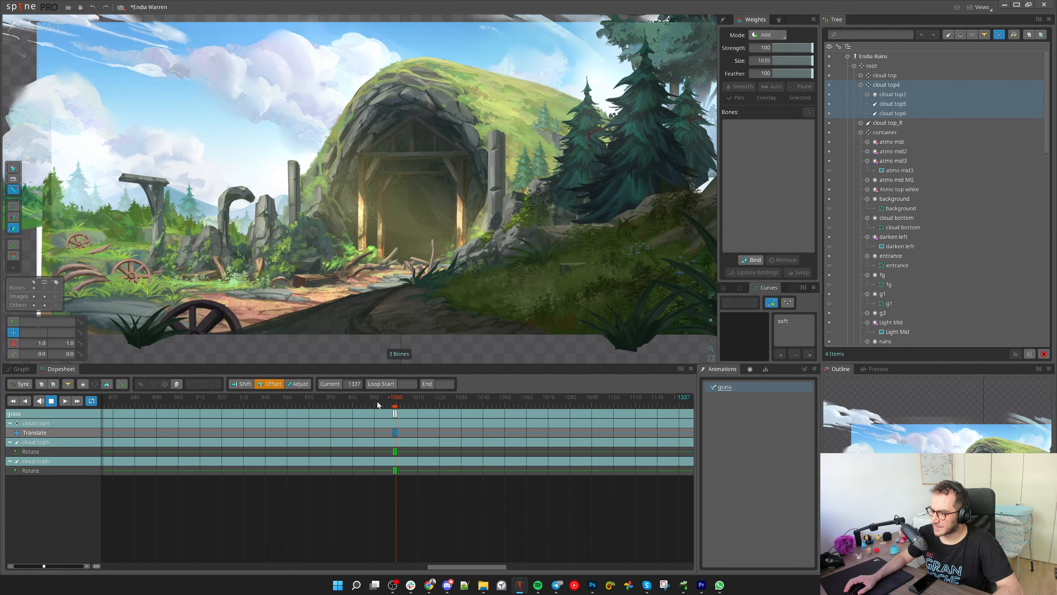
scroll(378, 402, "down", 3)
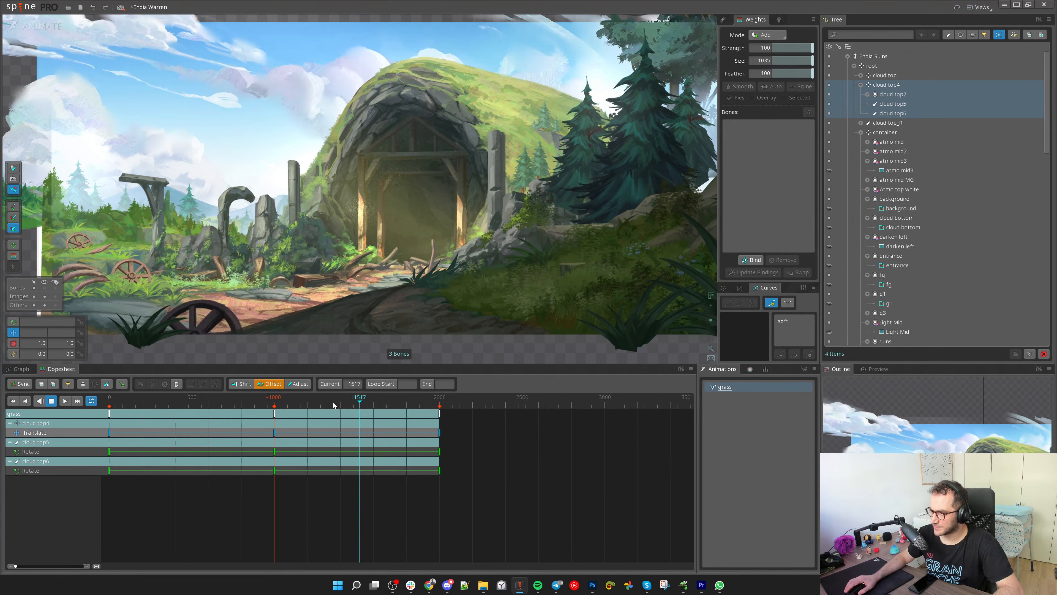
Review both clouds drifting through the end of the loop, then inspect their positions near frames 185 and 1220
scroll(348, 246, "down", 3)
scroll(410, 287, "down", 3)
scroll(427, 305, "up", 2)
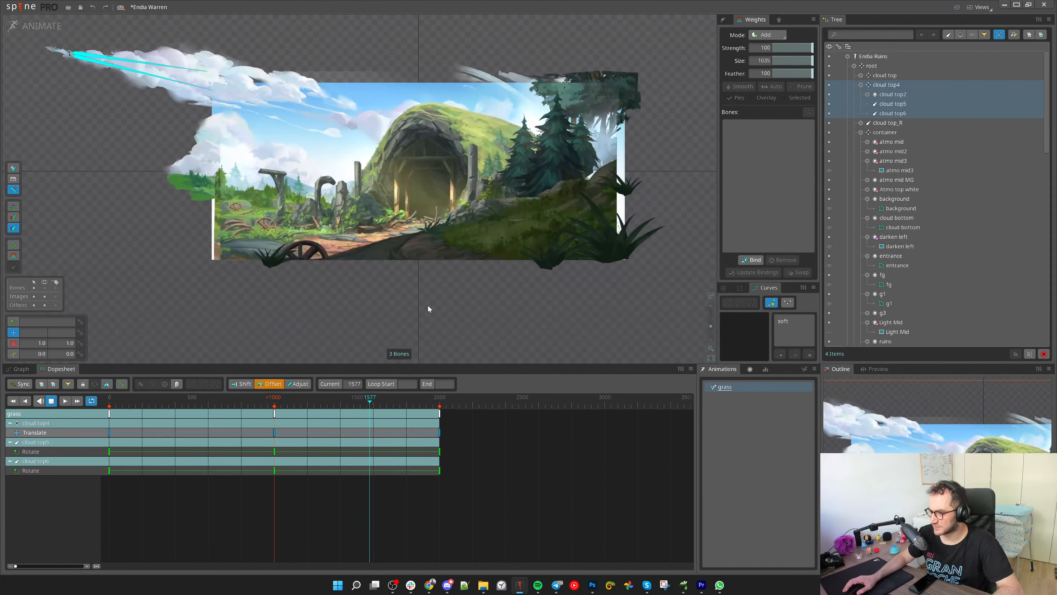
left_click_drag(419, 282, 407, 306)
left_click_drag(467, 483, 109, 408)
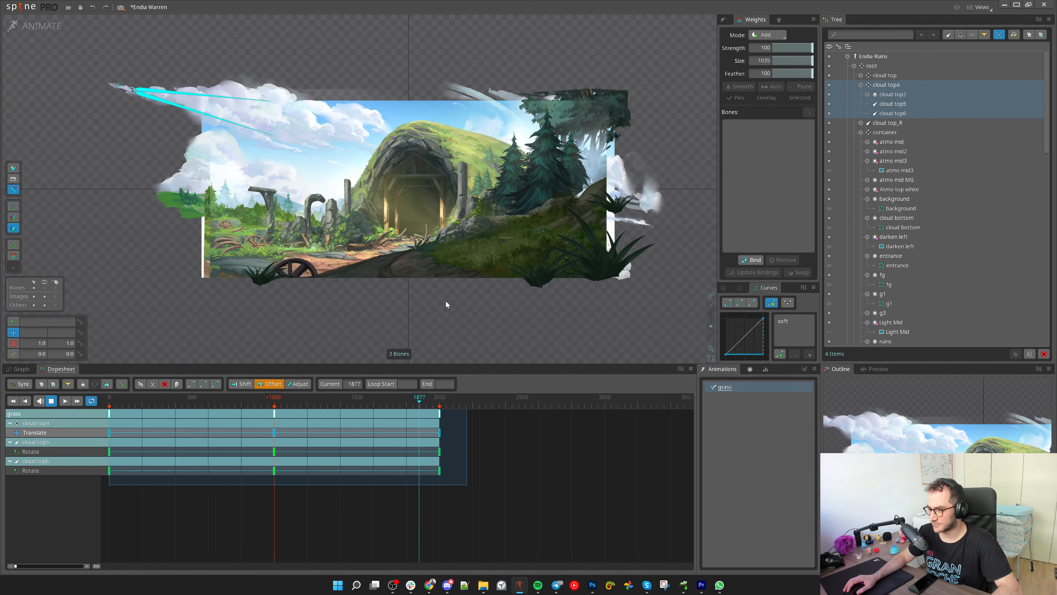
left_click_drag(442, 305, 424, 308)
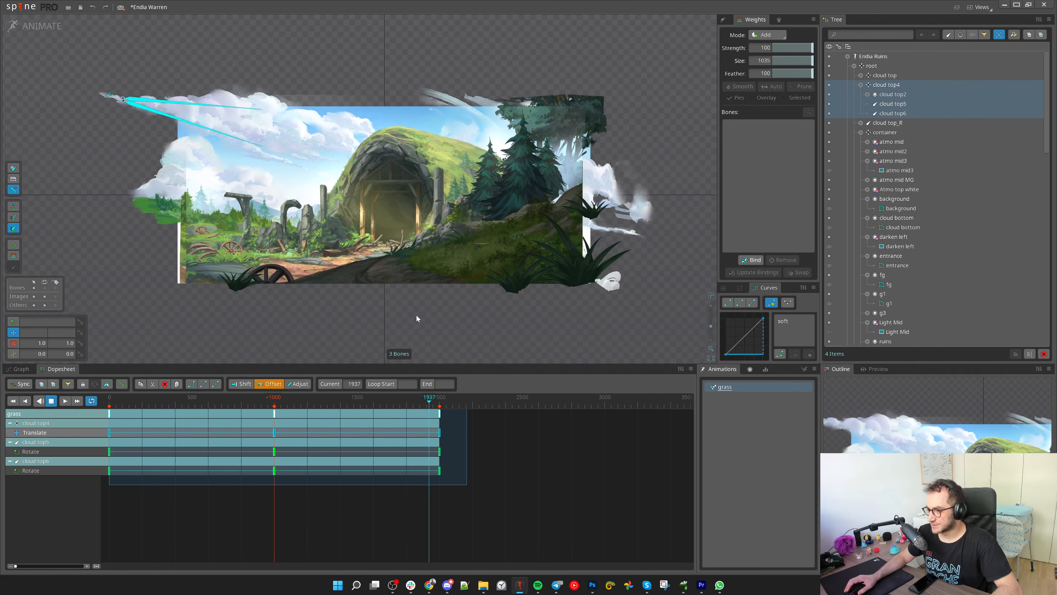
scroll(430, 313, "up", 2)
key("d")
left_click_drag(421, 315, 470, 322)
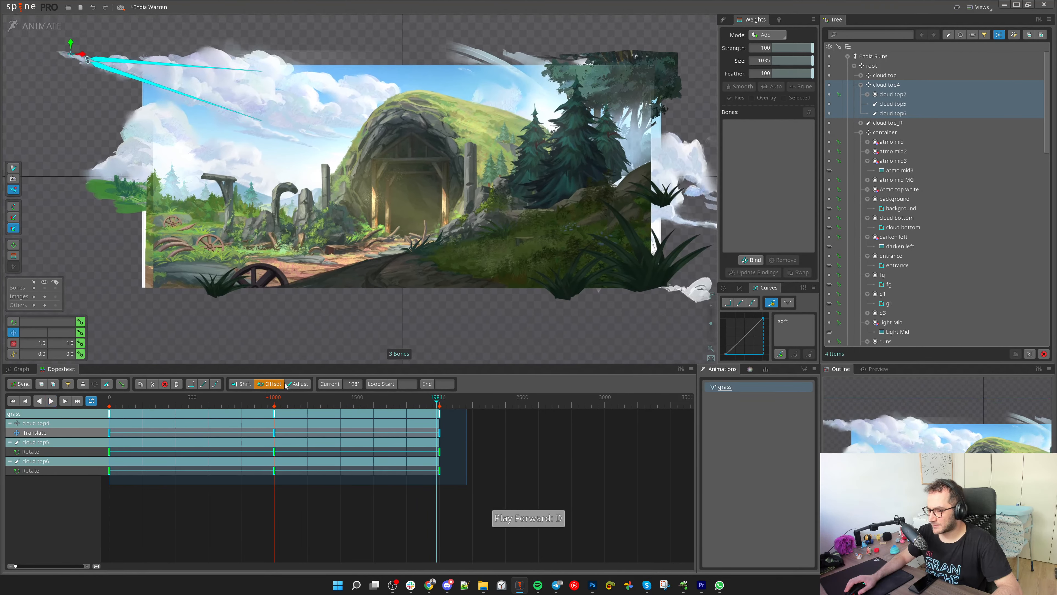
mouse_move(146, 402)
left_mouse_down()
mouse_move(116, 409)
mouse_move(139, 408)
left_mouse_up()
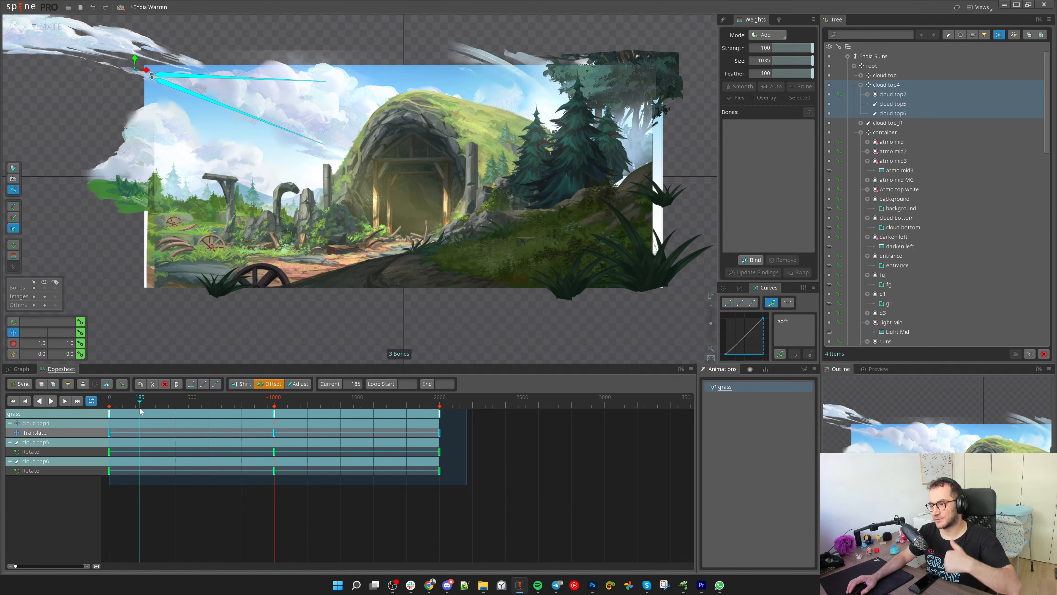
left_click_drag(141, 399, 311, 418)
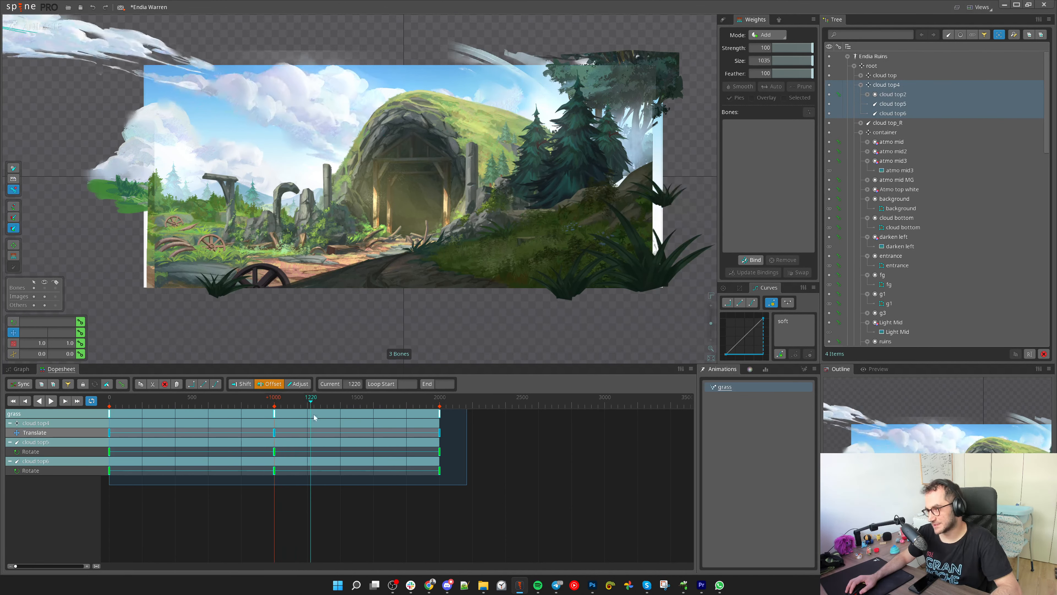
scroll(402, 310, "down", 2)
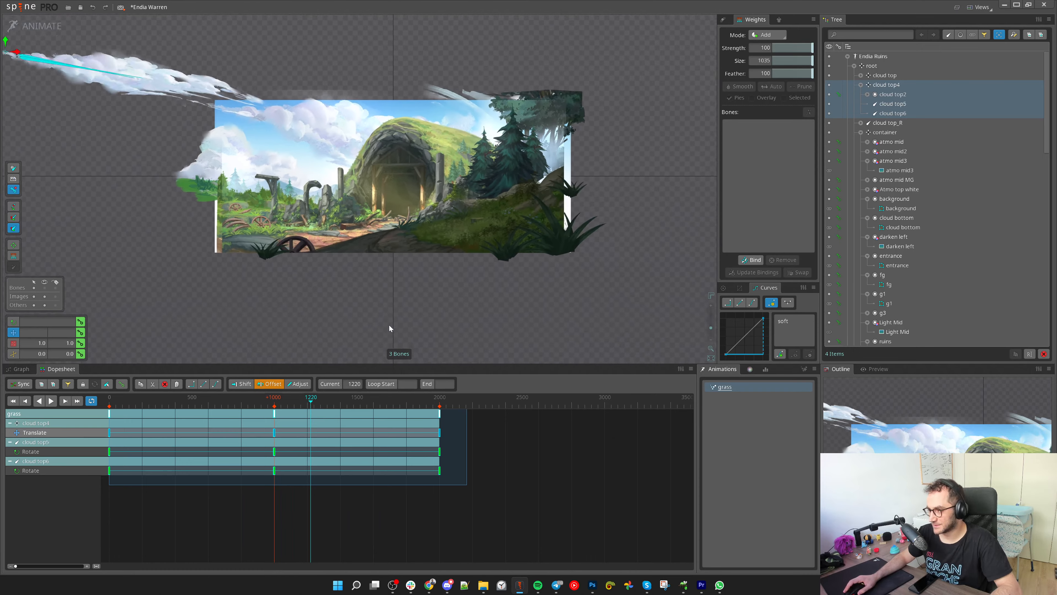
Select all keys of both clouds and stretch their timing to an animation length of 4000 frames
left_click(533, 489)
key("space")
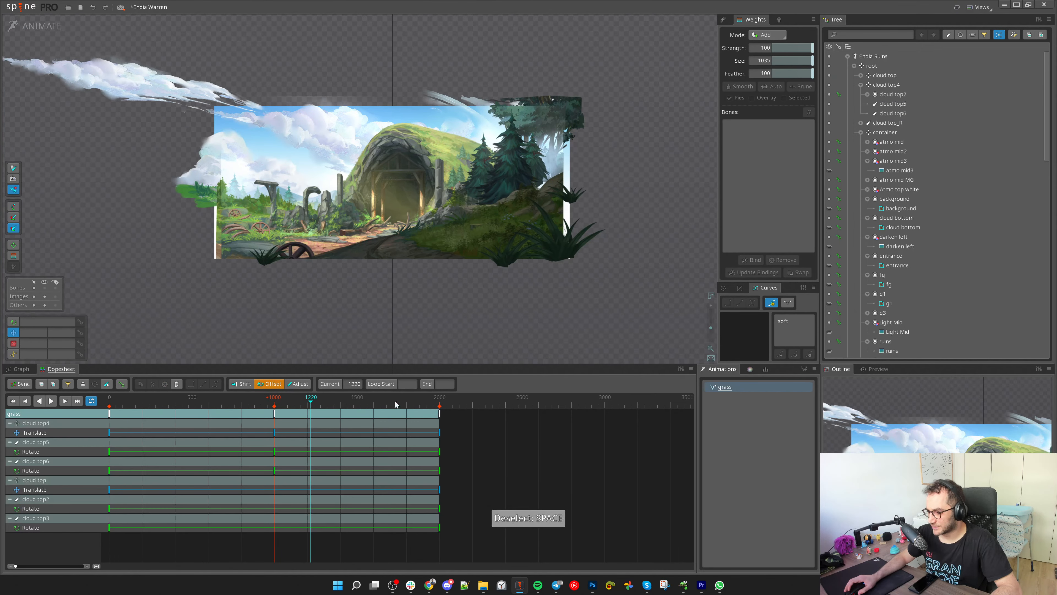
left_click_drag(471, 502, 61, 384)
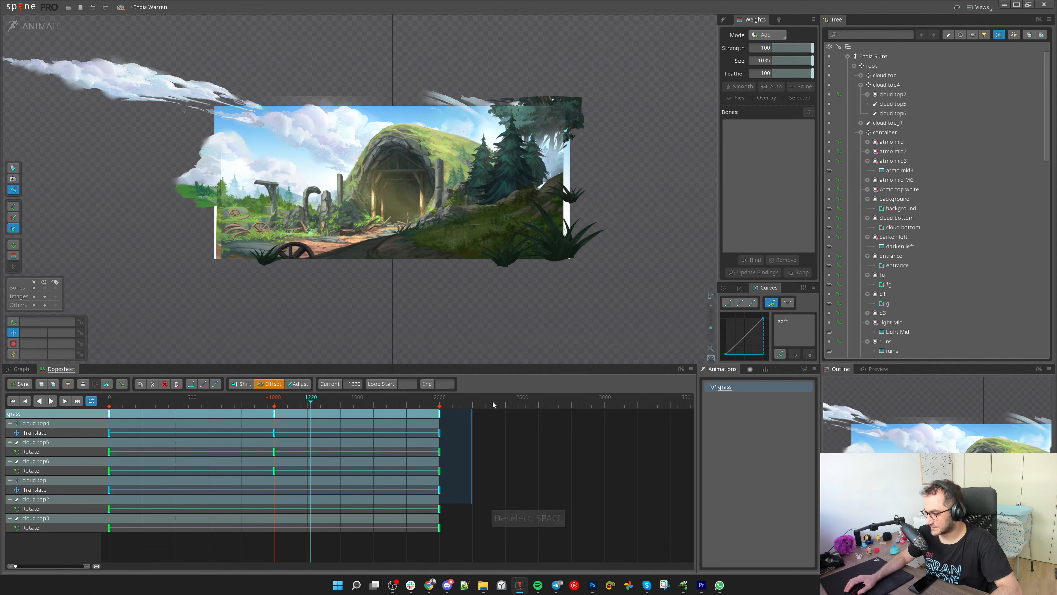
left_click_drag(474, 402, 657, 414)
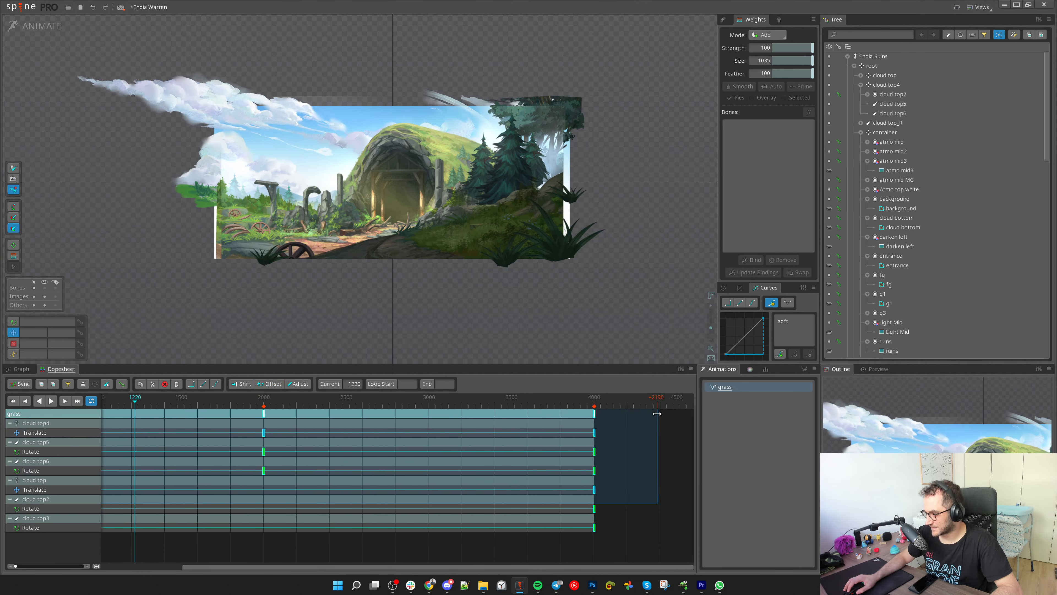
left_click(666, 427)
Shift both clouds' end keys near frame 4000 one frame earlier, and select the cloud top4 bones' end keys at frame 4001
double_click(595, 413)
scroll(599, 402, "up", 5)
scroll(592, 402, "up", 8)
left_click_drag(618, 465, 485, 380)
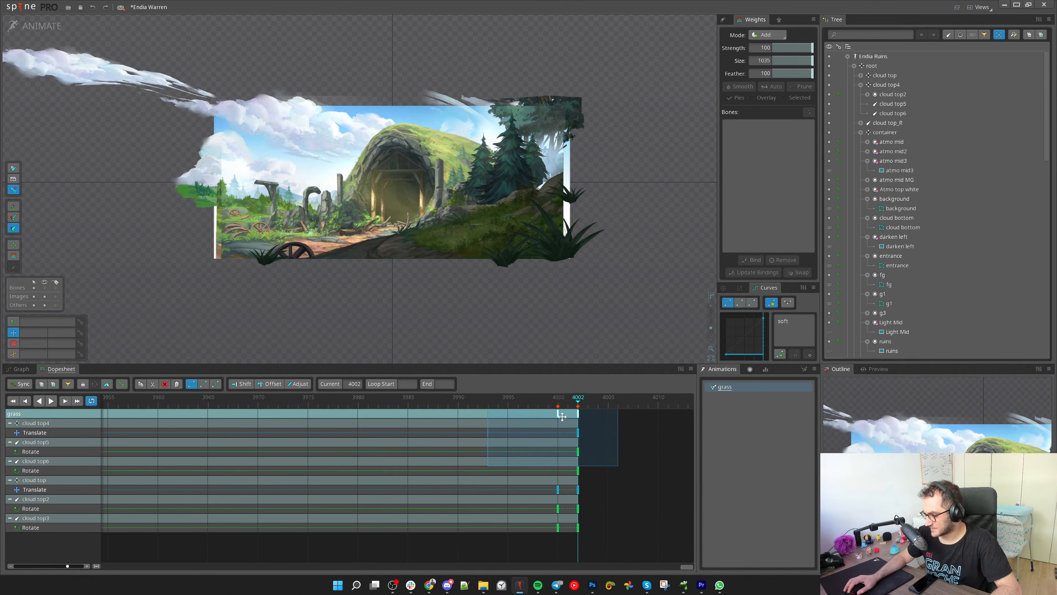
left_click_drag(558, 413, 548, 413)
left_click(657, 461)
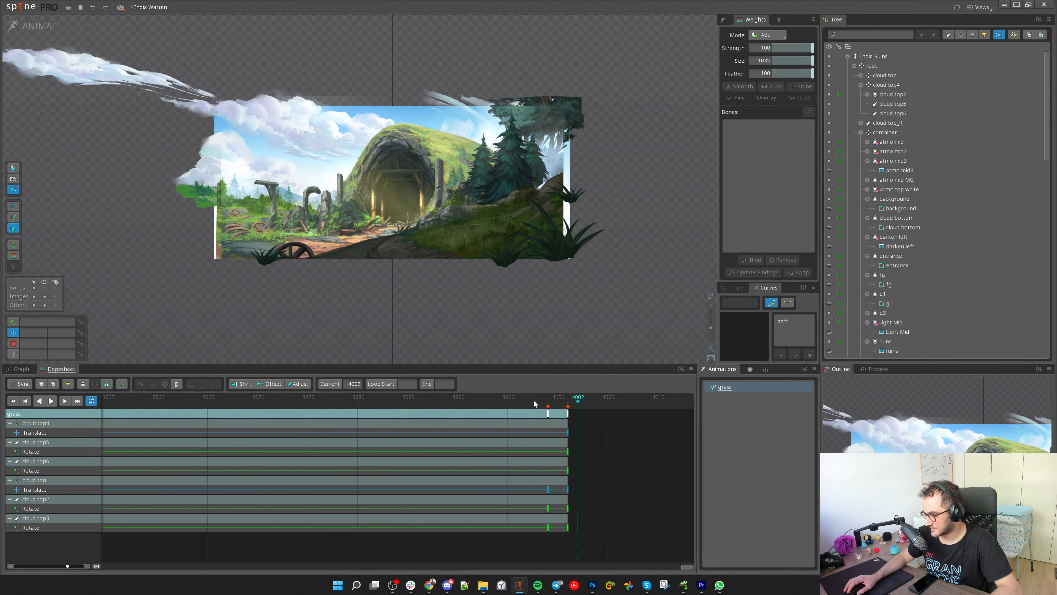
left_click(548, 402)
left_click_drag(553, 472, 548, 472)
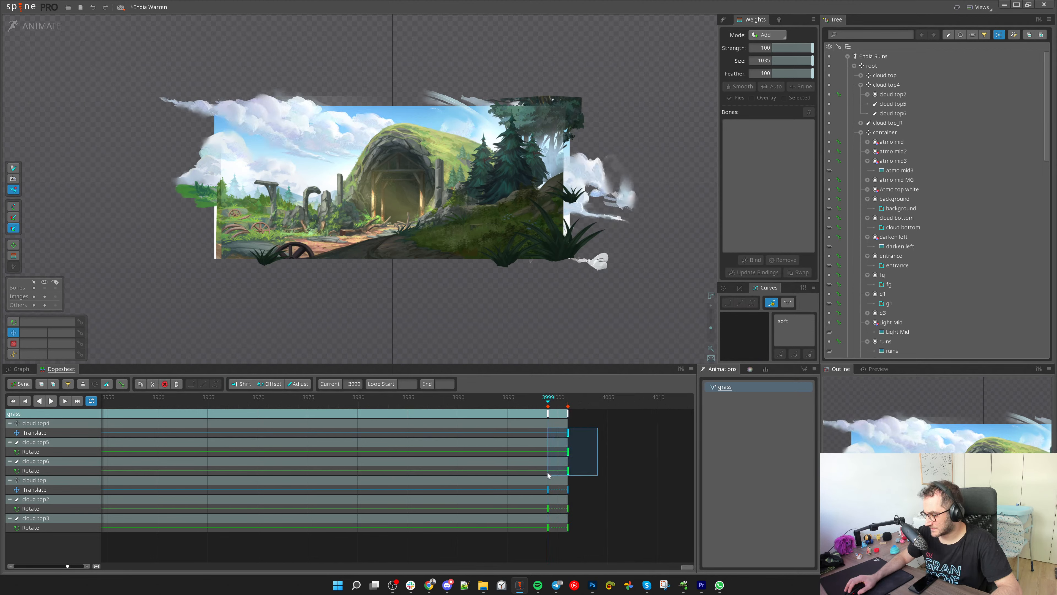
scroll(472, 402, "down", 8)
scroll(472, 402, "down", 6)
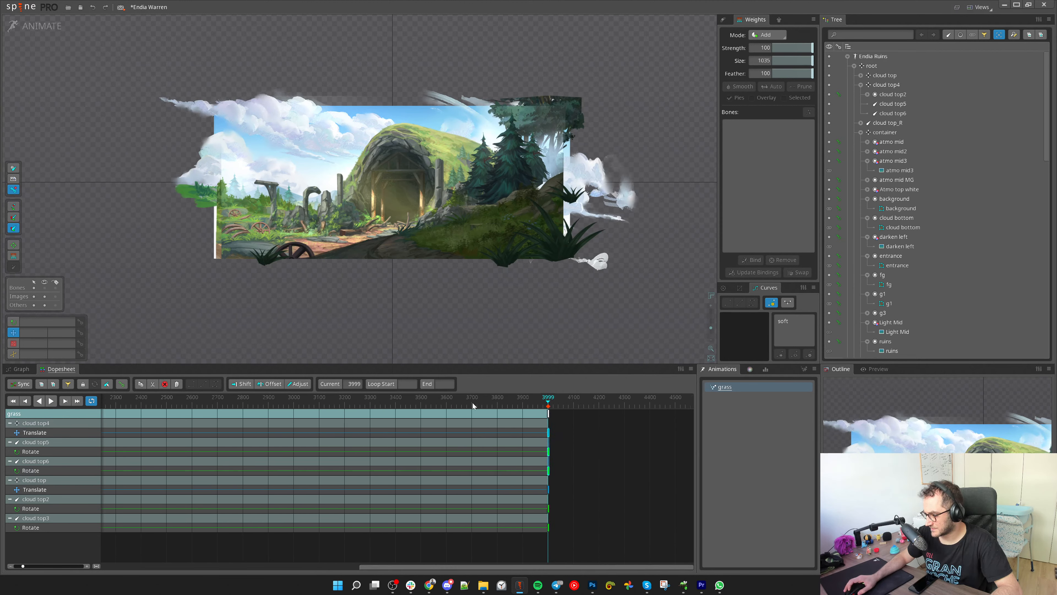
Move the cloud top4, cloud top5 and cloud top6 keys at frame 1999 to frame 2000
scroll(450, 402, "up", 12)
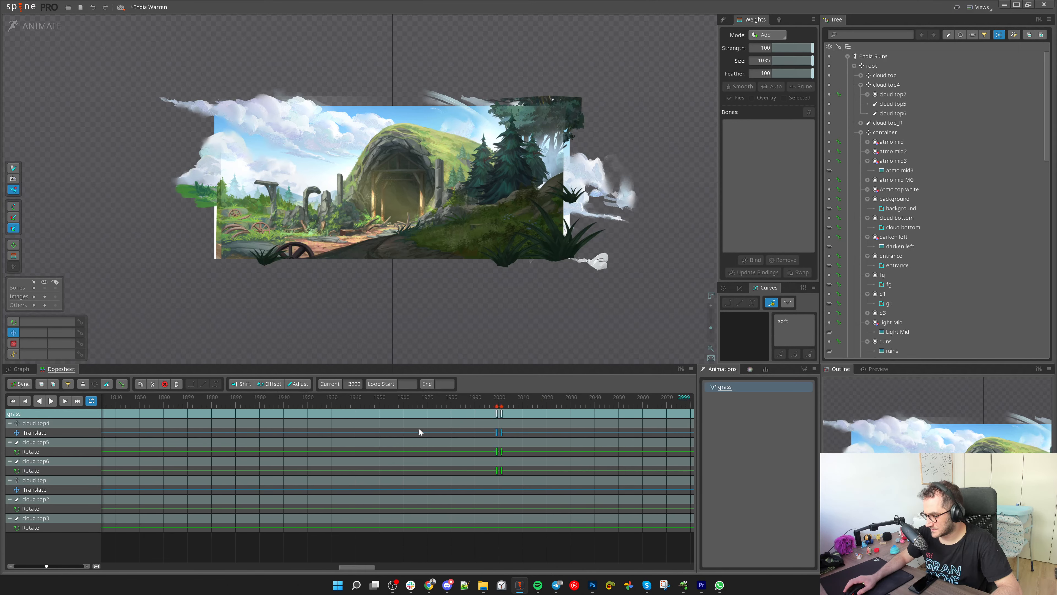
scroll(406, 410, "up", 2)
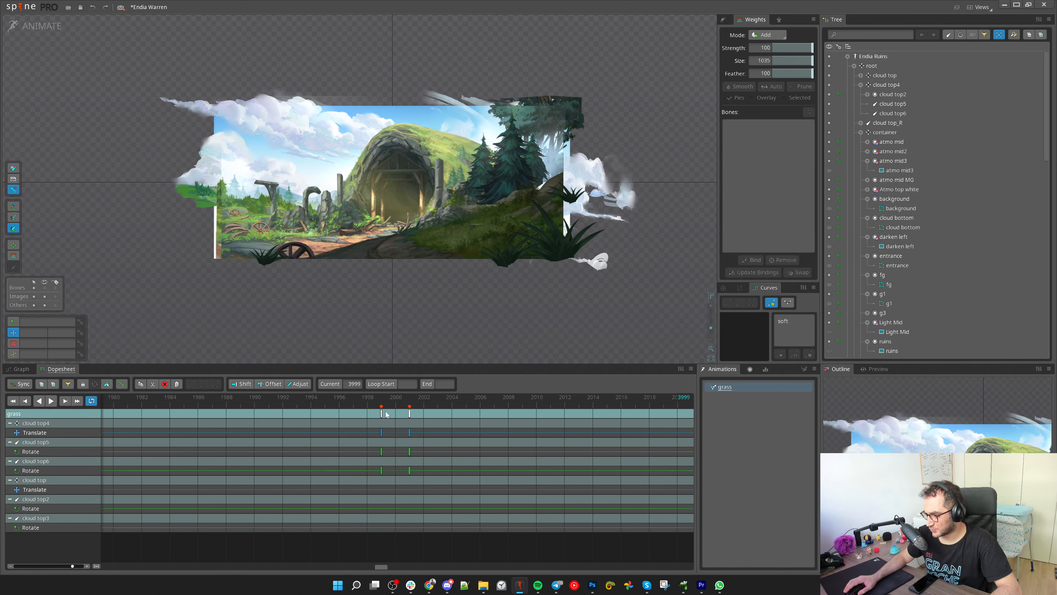
left_click(382, 413)
scroll(414, 419, "down", 15)
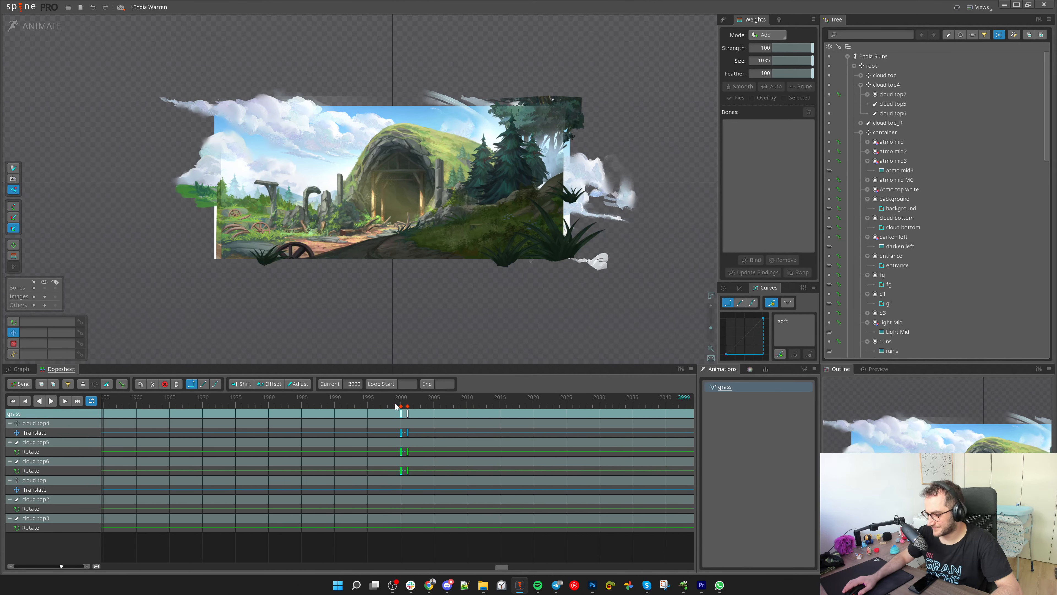
scroll(393, 411, "down", 3)
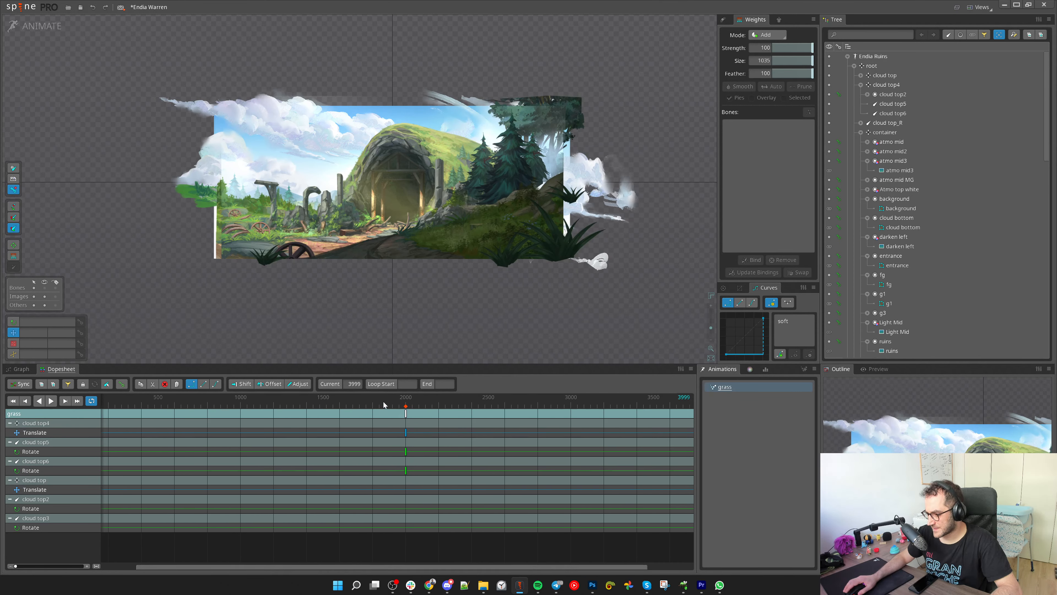
left_click_drag(301, 415, 335, 415)
Play the lengthened cloud animation from the first frame to check its slower drift
left_click_drag(113, 404, 94, 416)
key("d")
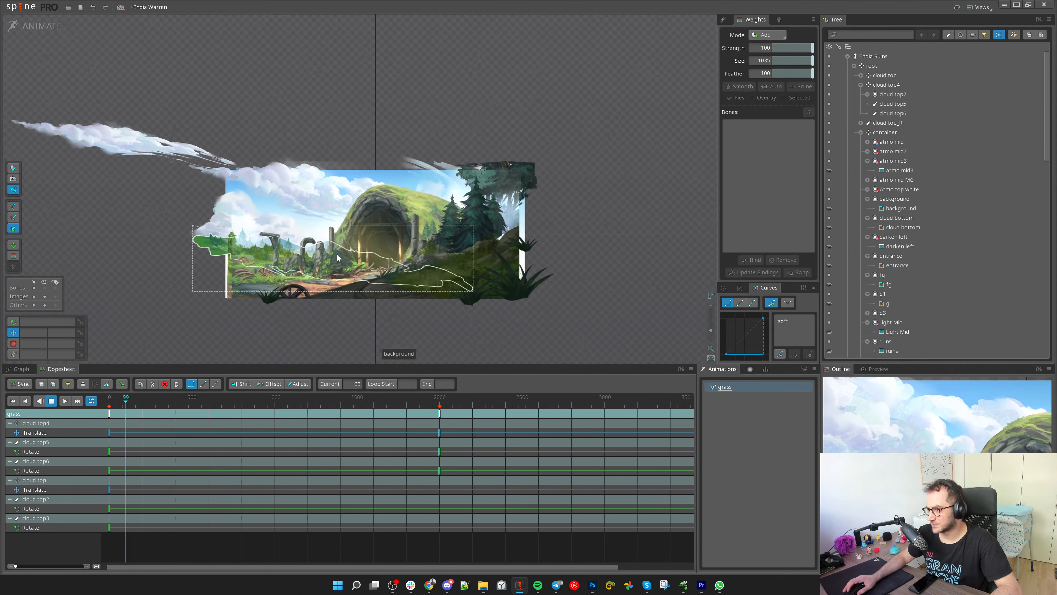
scroll(315, 165, "up", 4)
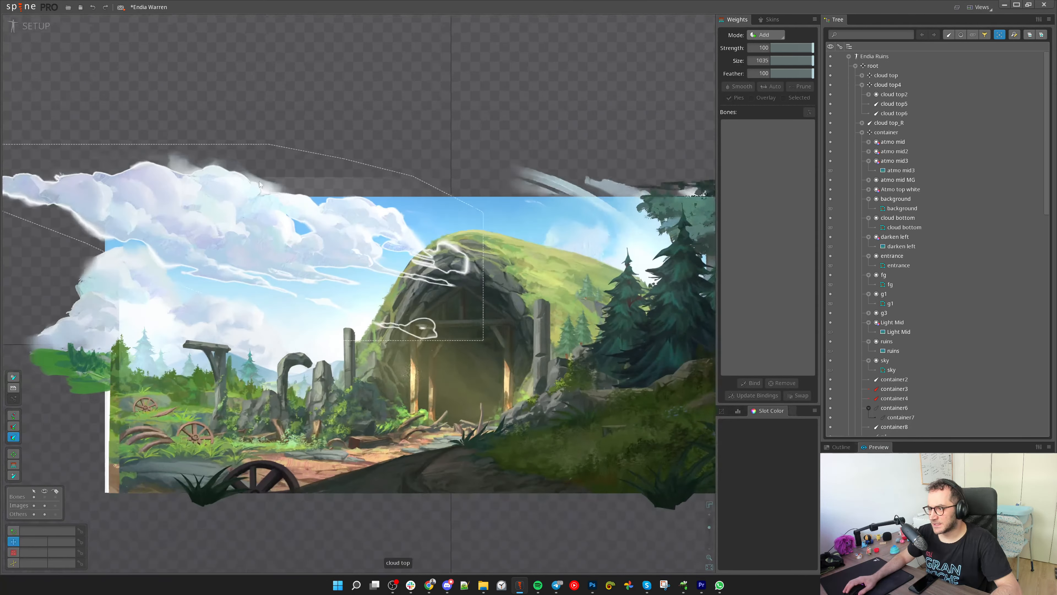
Examine the cloud top mesh and its bound bones in Setup mode, and return to Animate mode
left_click(260, 181)
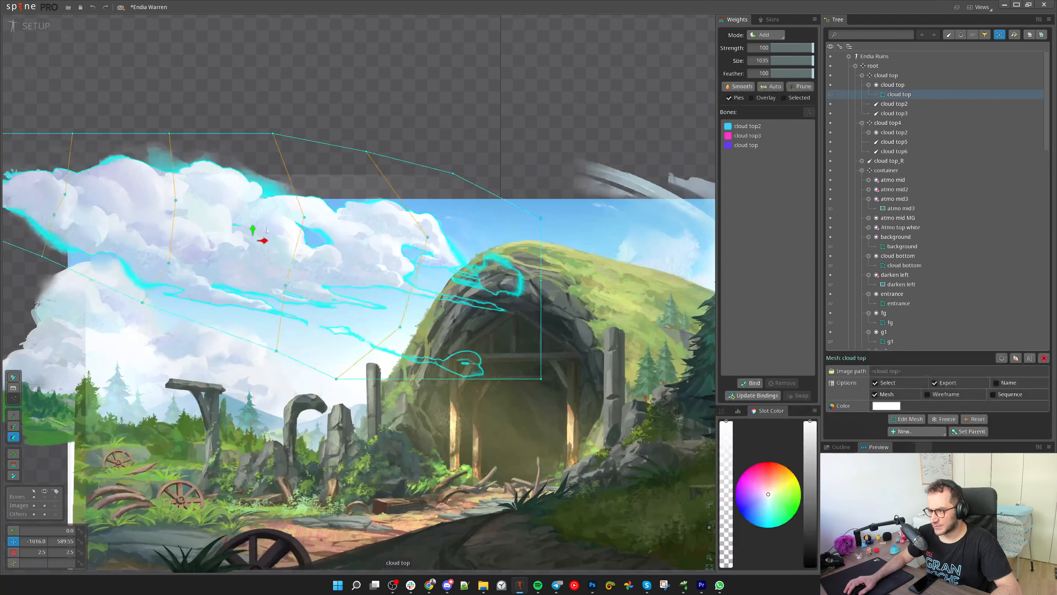
scroll(346, 261, "down", 1)
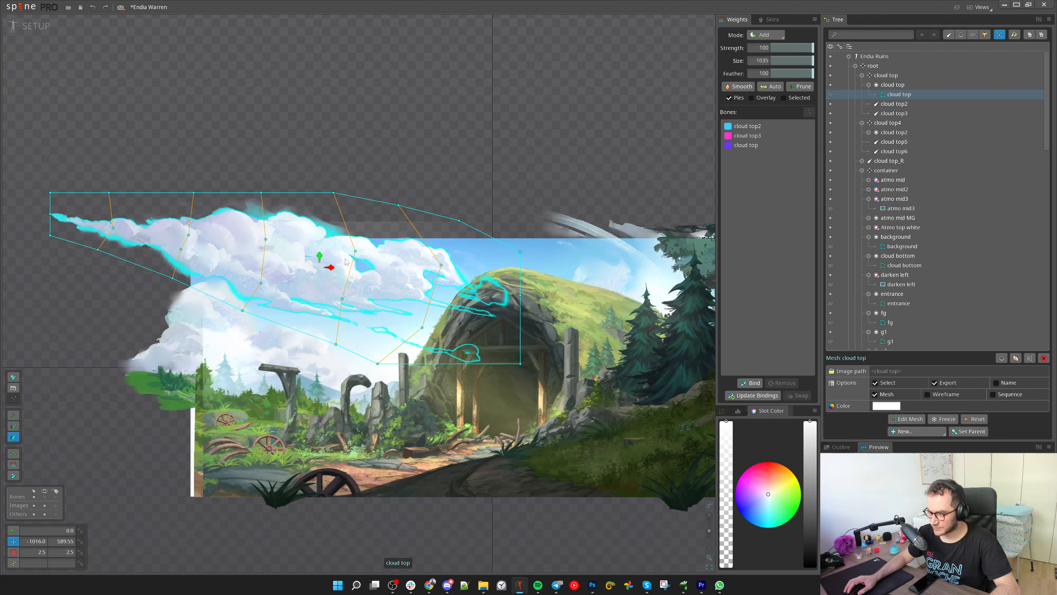
key("g")
key("v")
scroll(328, 288, "down", 2)
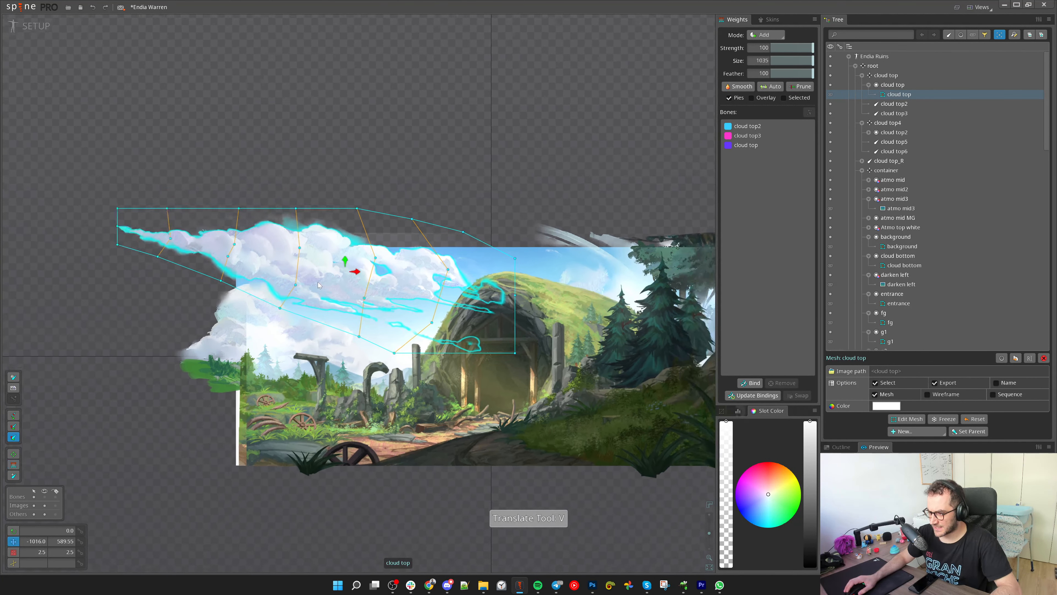
left_click(36, 26)
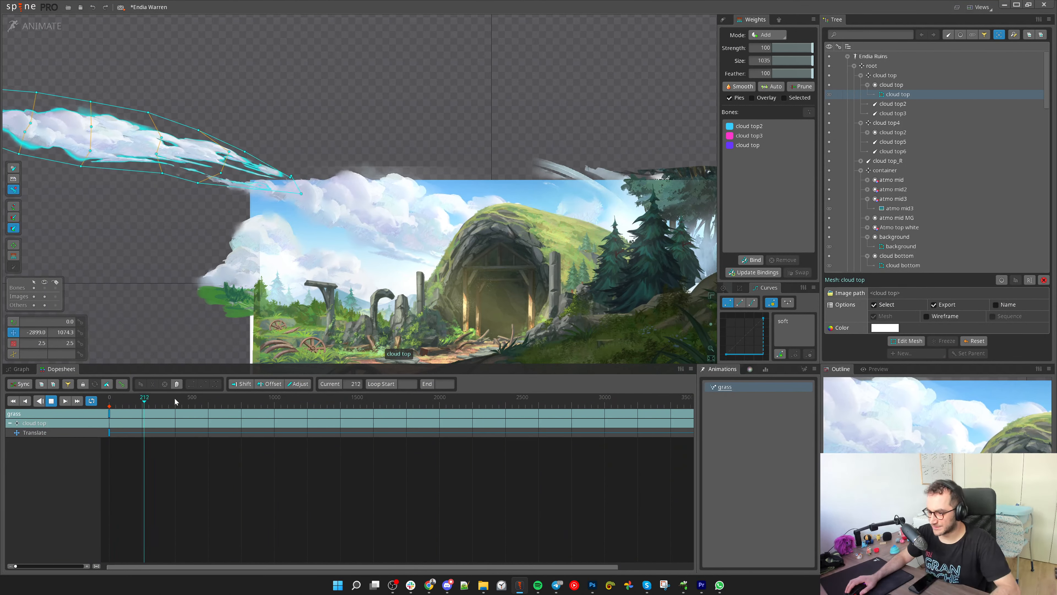
Show the bones, select the cloud top3 bone during playback, and stop the animation at frame 1228
left_click(163, 404)
left_click_drag(163, 404, 307, 421)
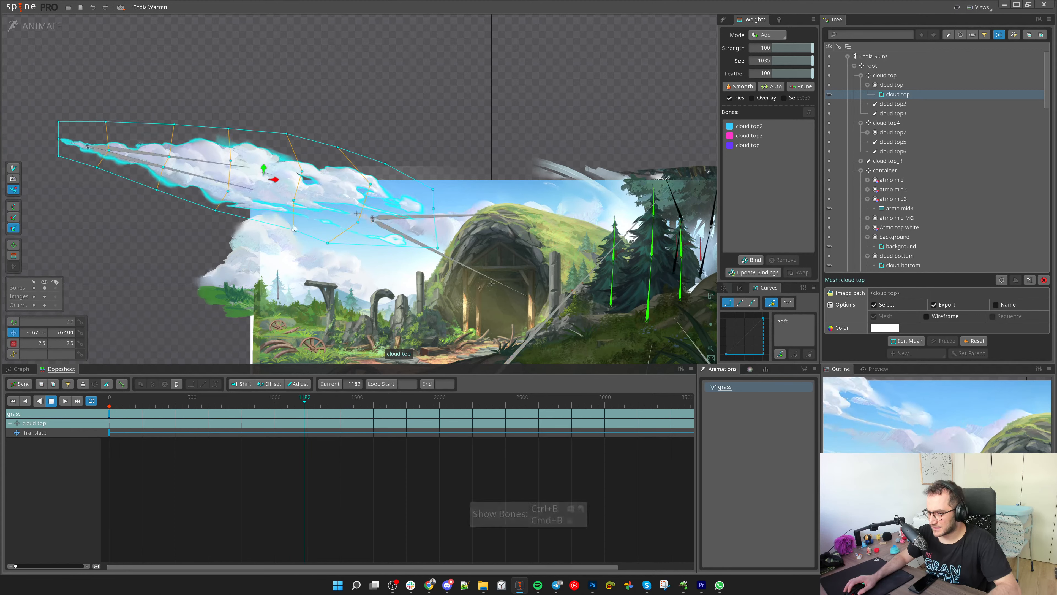
key("space")
left_click(244, 192)
key("d")
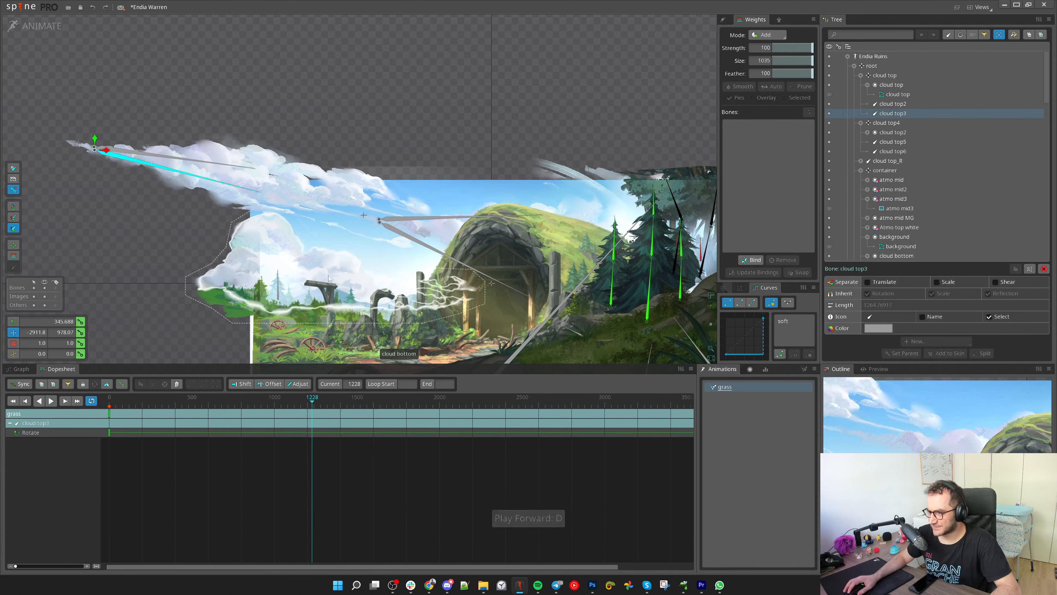
Try rotating and scaling the cloud top3 bone slightly at frame 1228, undoing each change
key("c")
left_click_drag(464, 132, 463, 133)
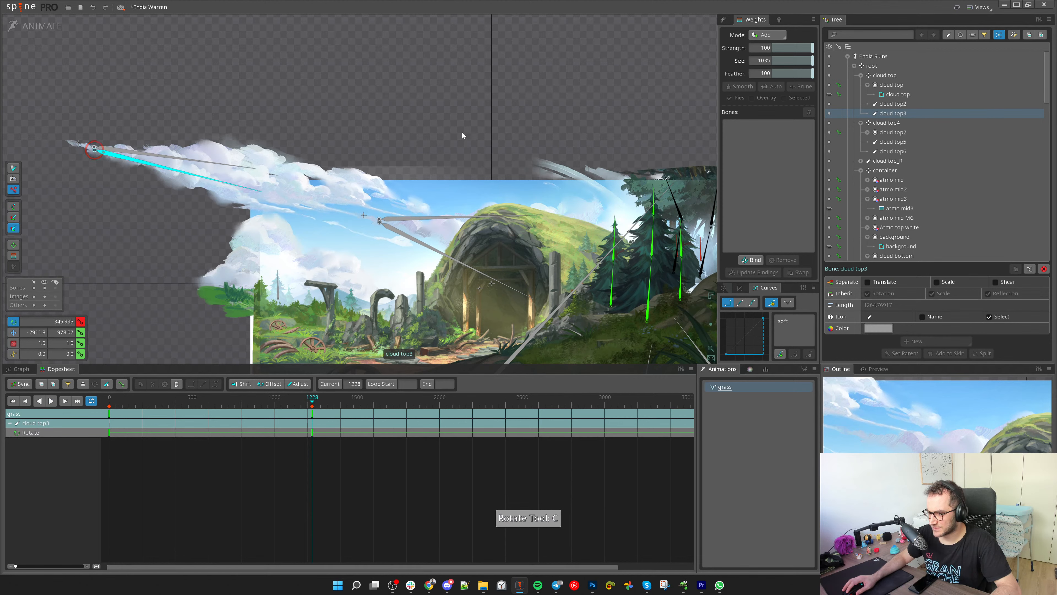
key("ctrl+z")
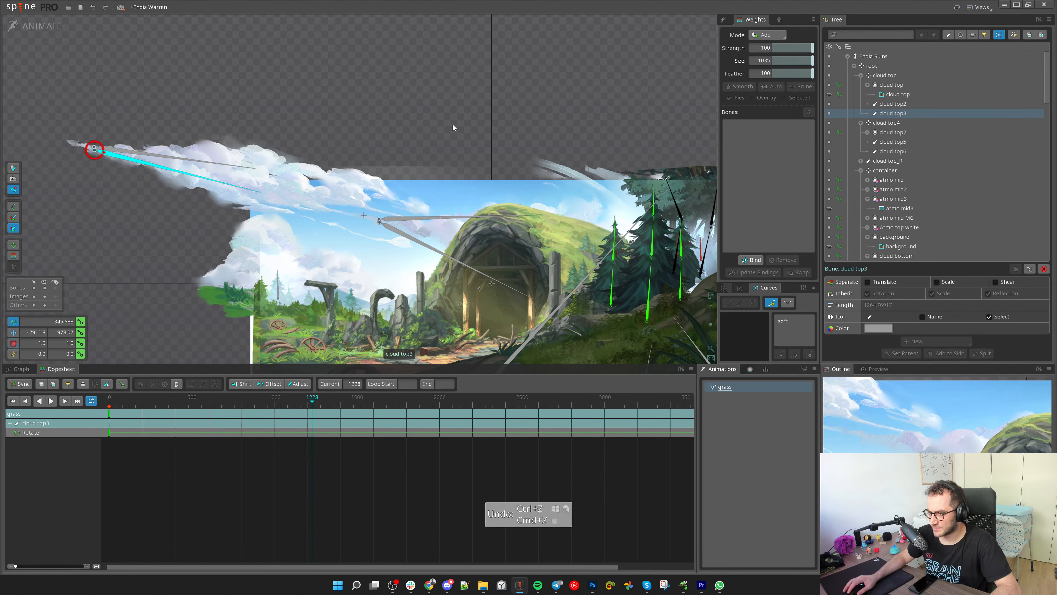
key("x")
left_click_drag(448, 125, 447, 126)
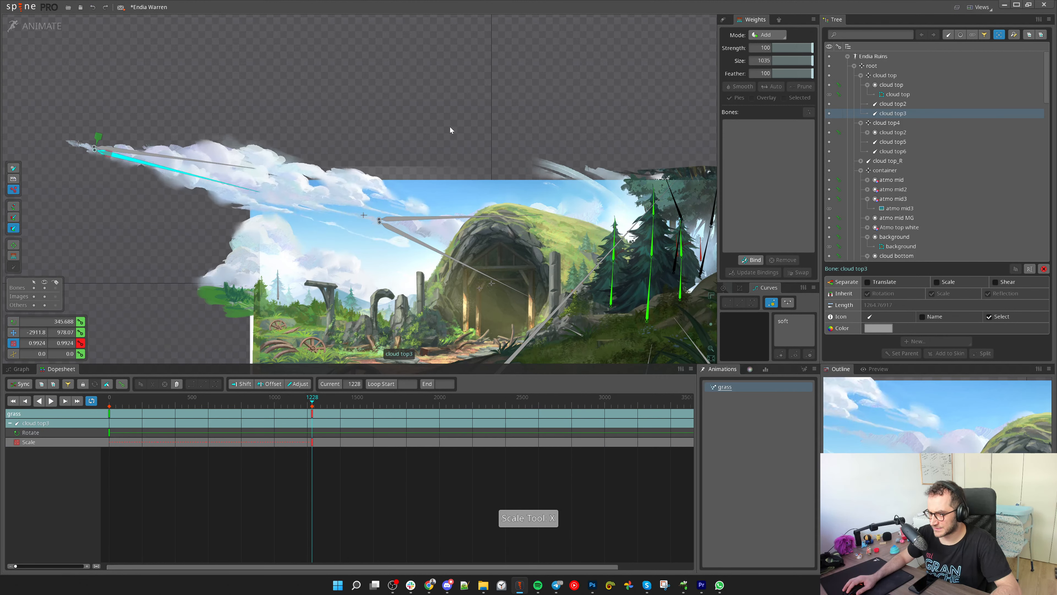
key("ctrl+z")
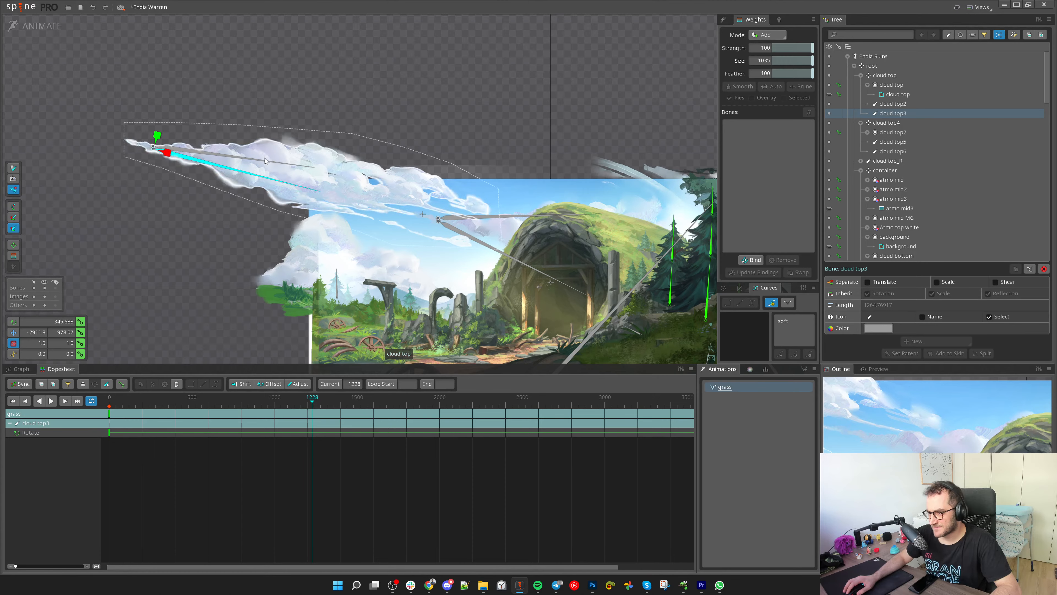
Select the cloud top2 bone with the Translate tool and examine how it sits within the cloud mesh
scroll(258, 163, "up", 3)
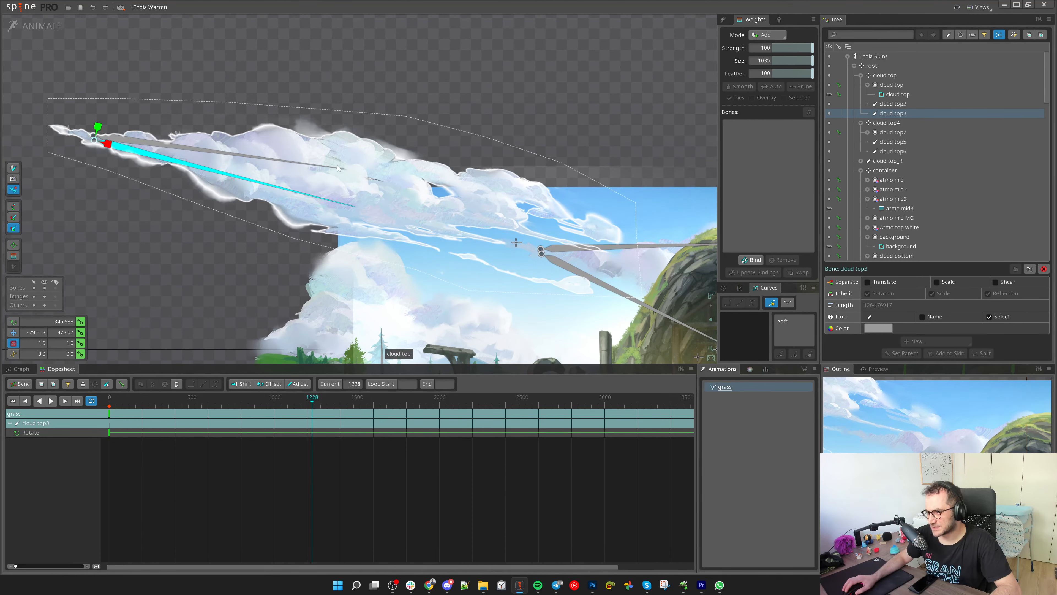
left_click(234, 154)
scroll(234, 154, "up", 2)
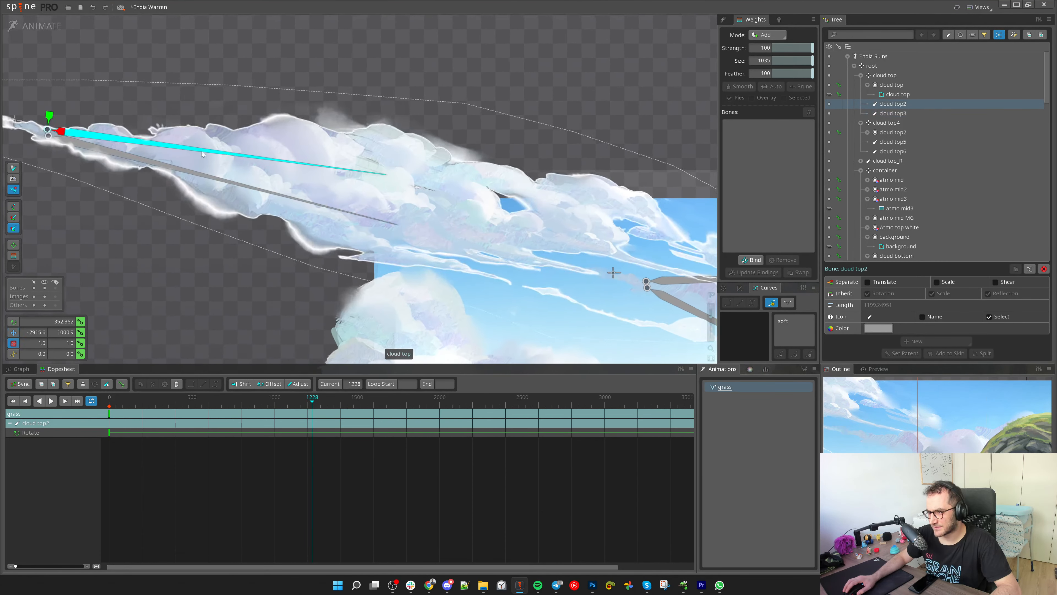
key("v")
scroll(453, 174, "down", 3)
left_click_drag(453, 175, 340, 181)
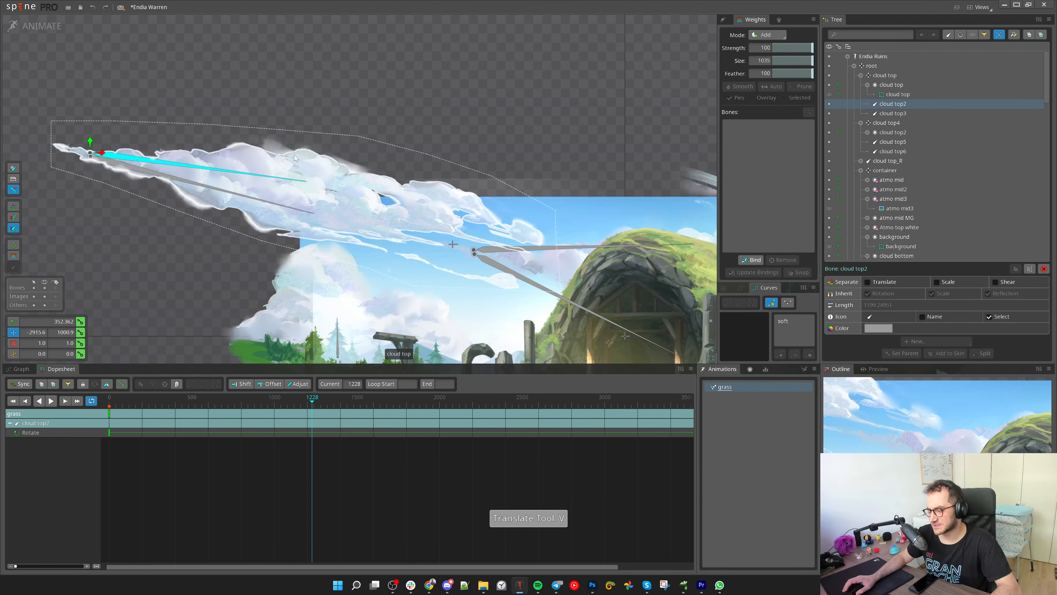
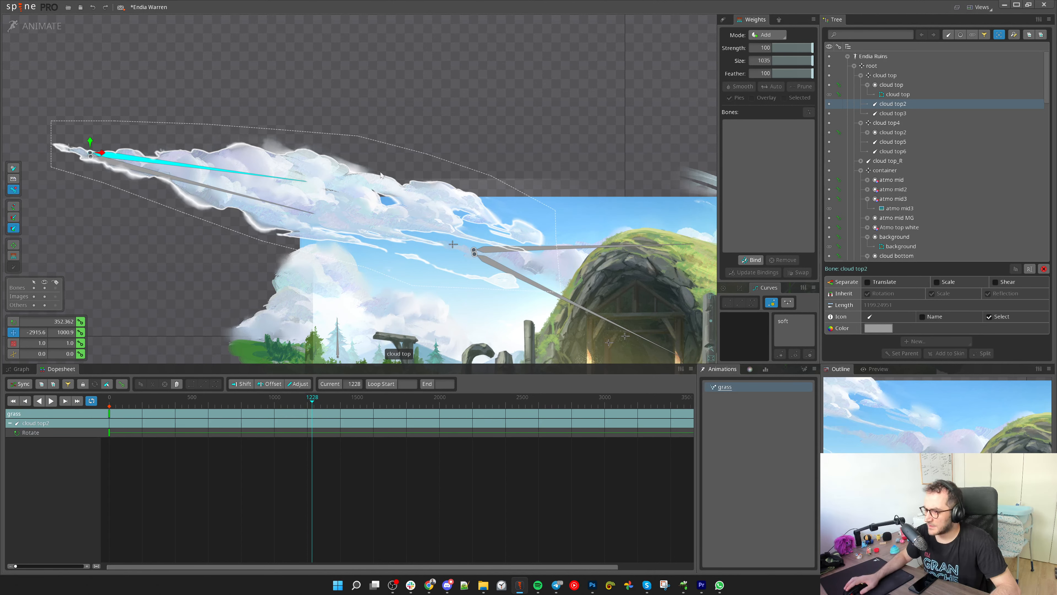
scroll(470, 104, "down", 5)
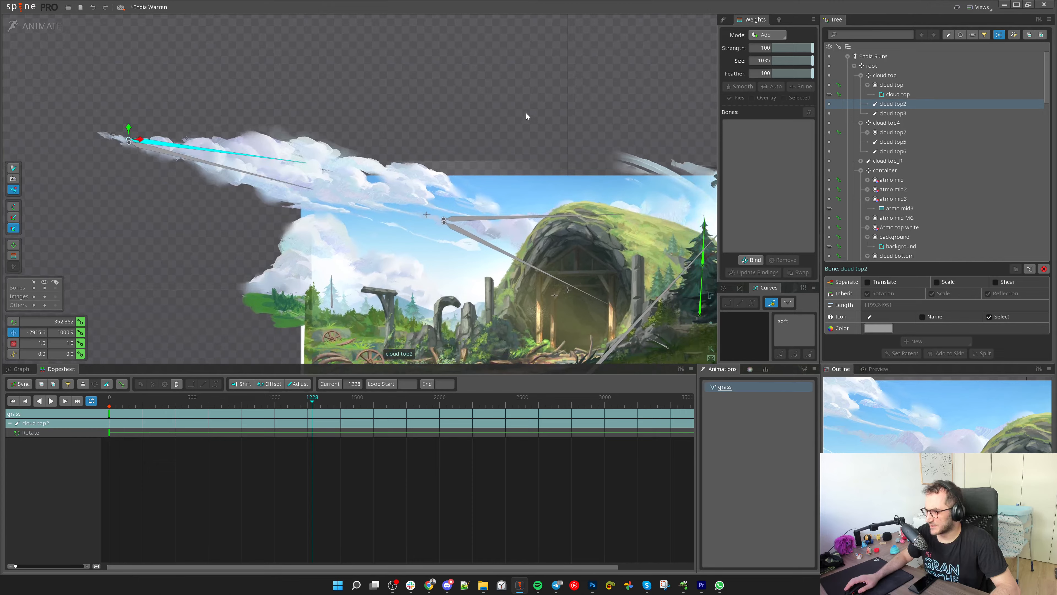
Select the cloud top2, cloud top3, cloud top5 and cloud top6 bones together at frame 0
scroll(320, 109, "up", 3)
left_click_drag(320, 109, 342, 150)
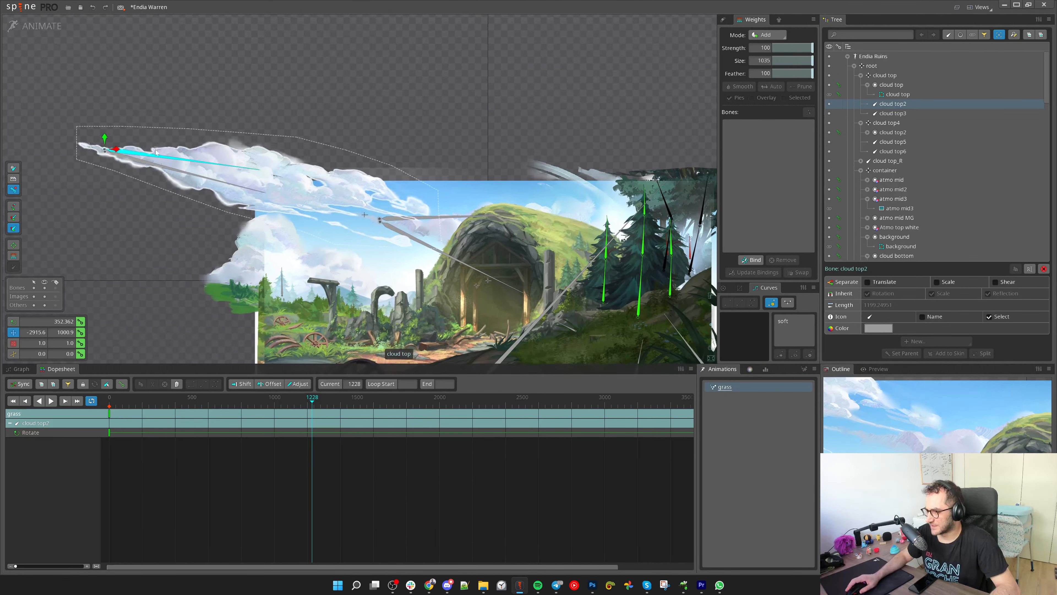
left_click_drag(482, 155, 413, 81)
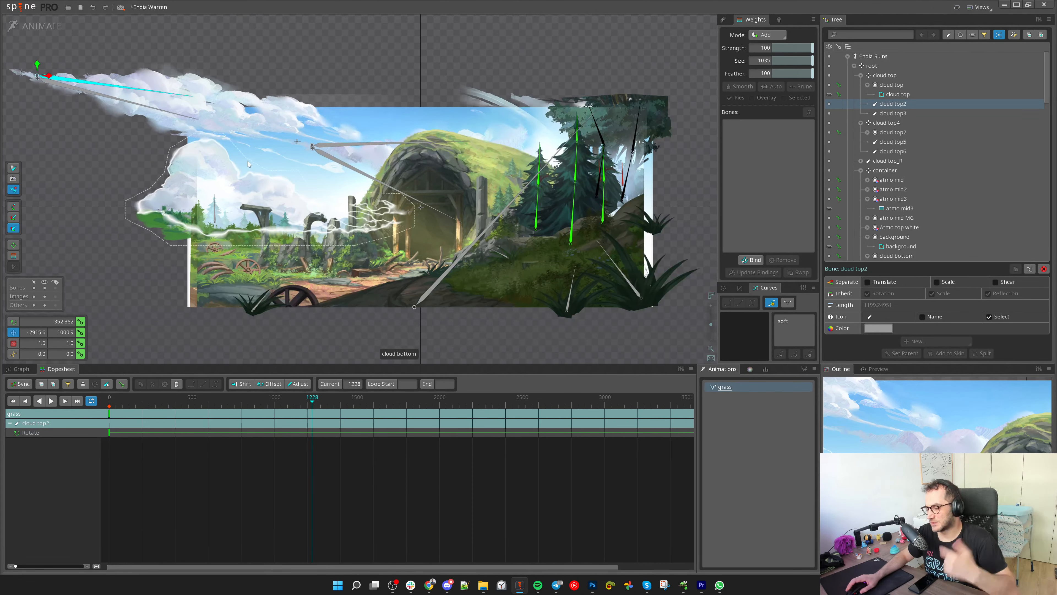
left_click_drag(189, 111, 268, 241)
scroll(268, 240, "up", 2)
left_click(268, 240)
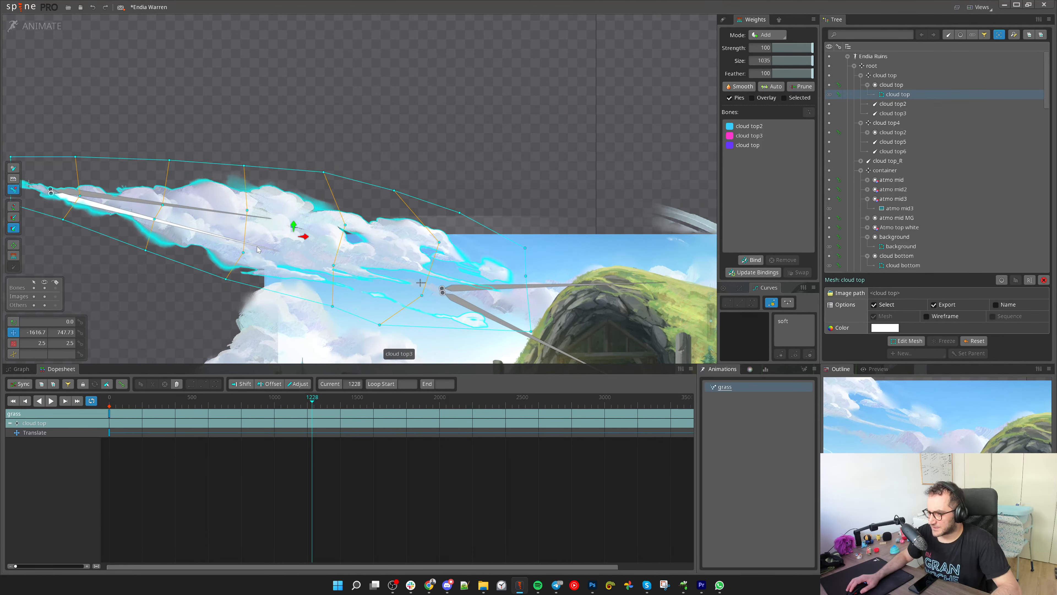
left_click(257, 246)
mouse_move(110, 406)
left_mouse_down()
mouse_move(137, 408)
mouse_move(109, 410)
left_mouse_up()
scroll(375, 185, "down", 2)
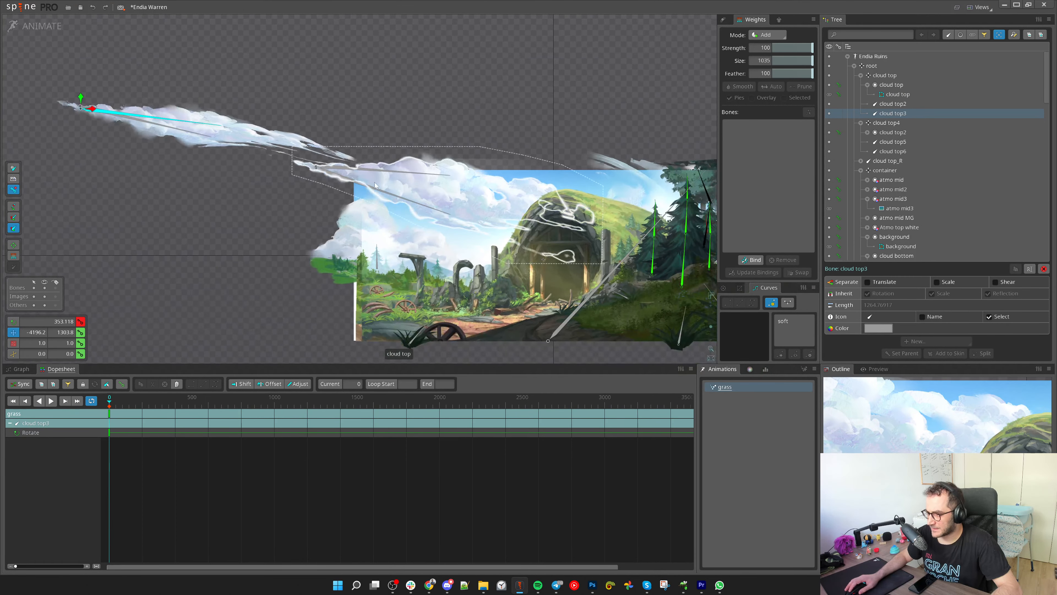
left_click_drag(168, 89, 173, 143)
left_click_drag(361, 147, 370, 200)
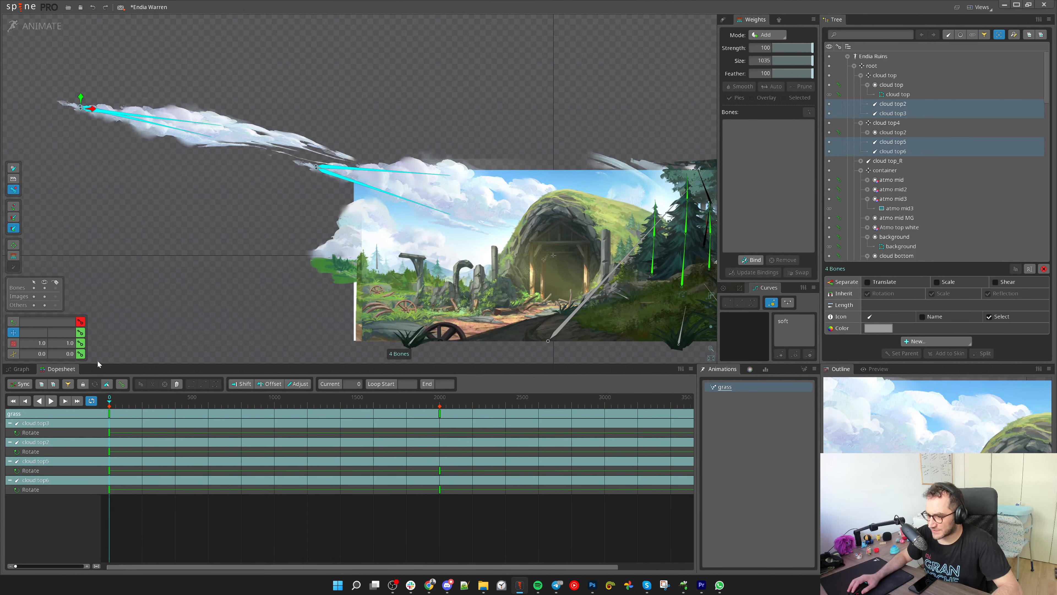
Key the scale of the four cloud bones at frame 0 and set it to 1.1 on both axes at frame 50
left_click(80, 343)
left_click_drag(112, 405, 140, 401)
scroll(137, 400, "up", 5)
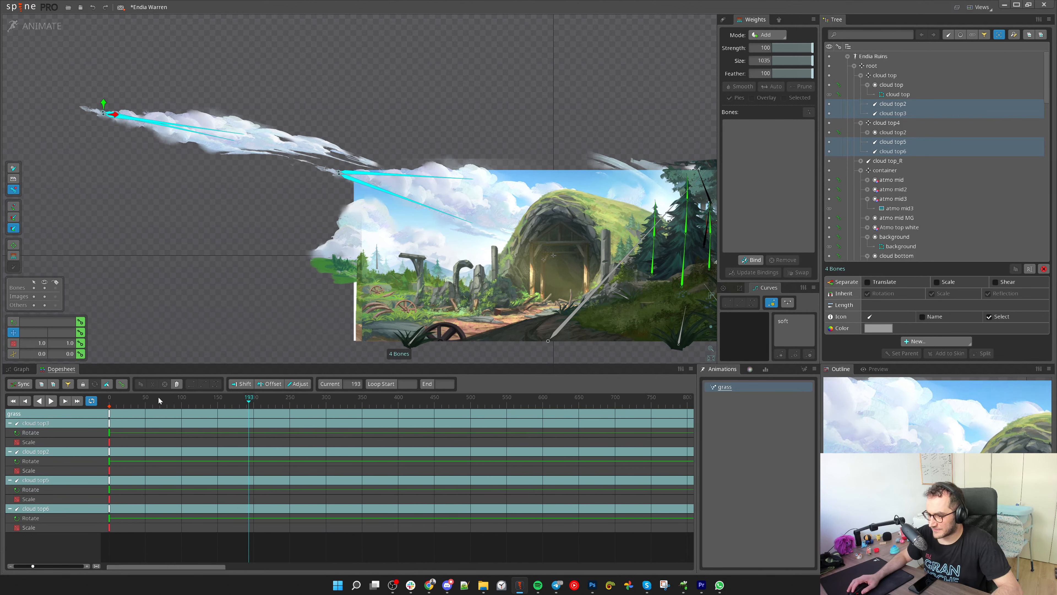
left_click(146, 399)
type("x")
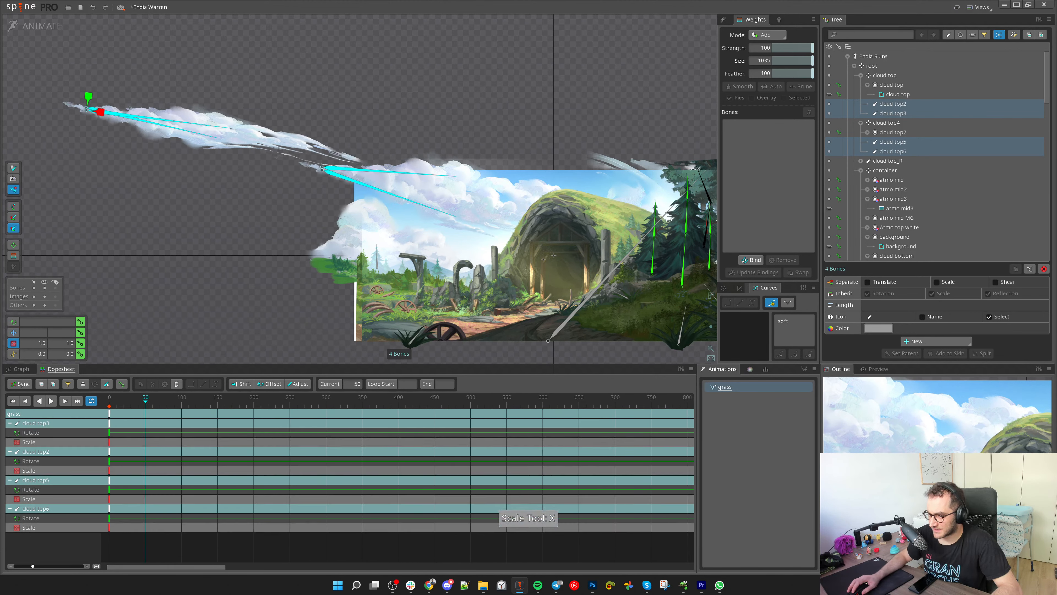
type("1.1")
key("Tab")
type("1.1")
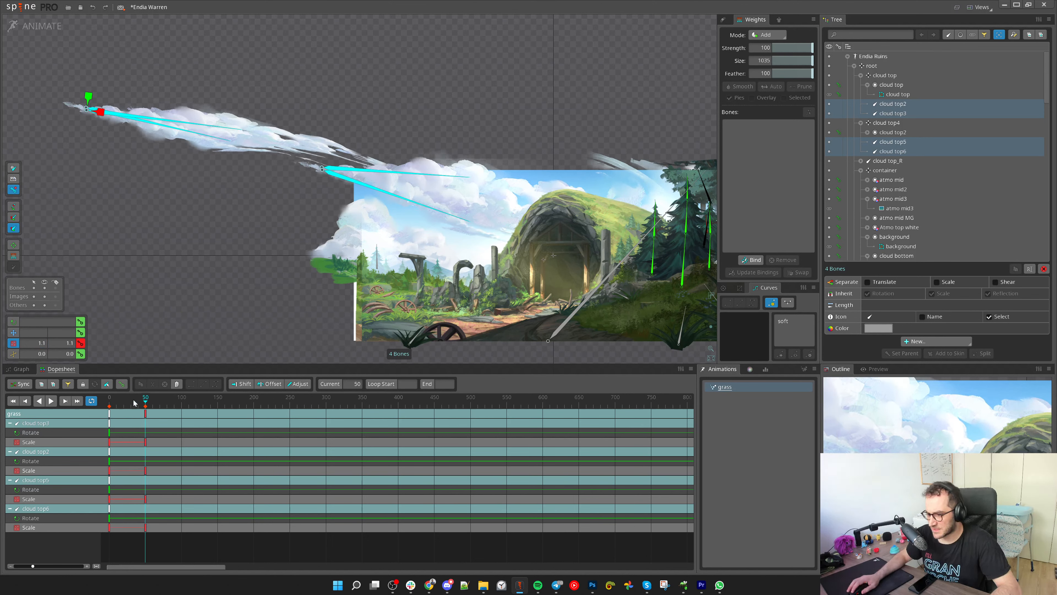
Set the X and Y scale of the four cloud bones to 0.9 at frame 0
left_click(109, 400)
type(".9")
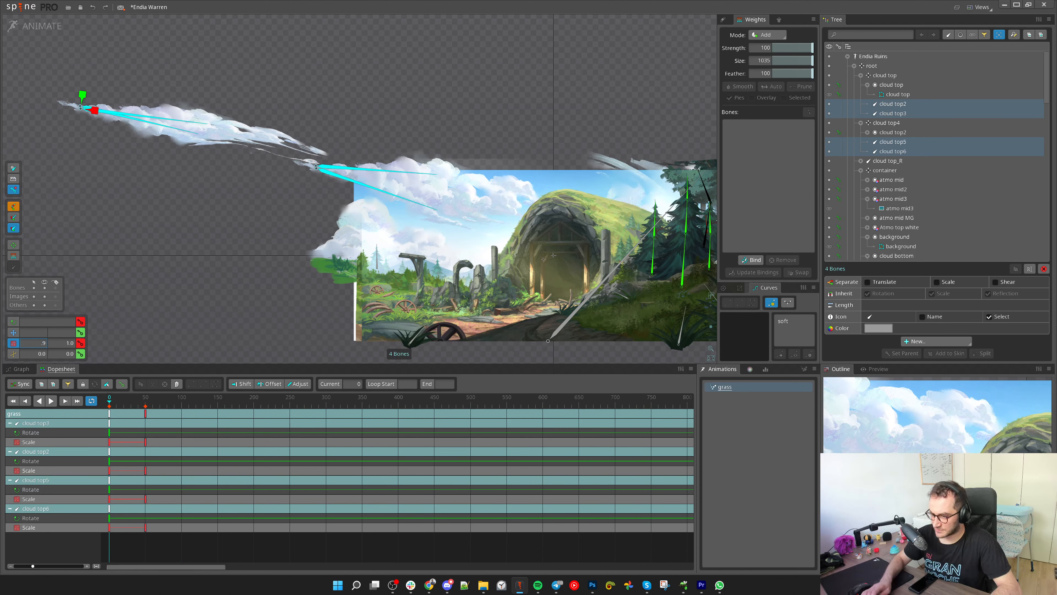
key("Tab")
type(".9")
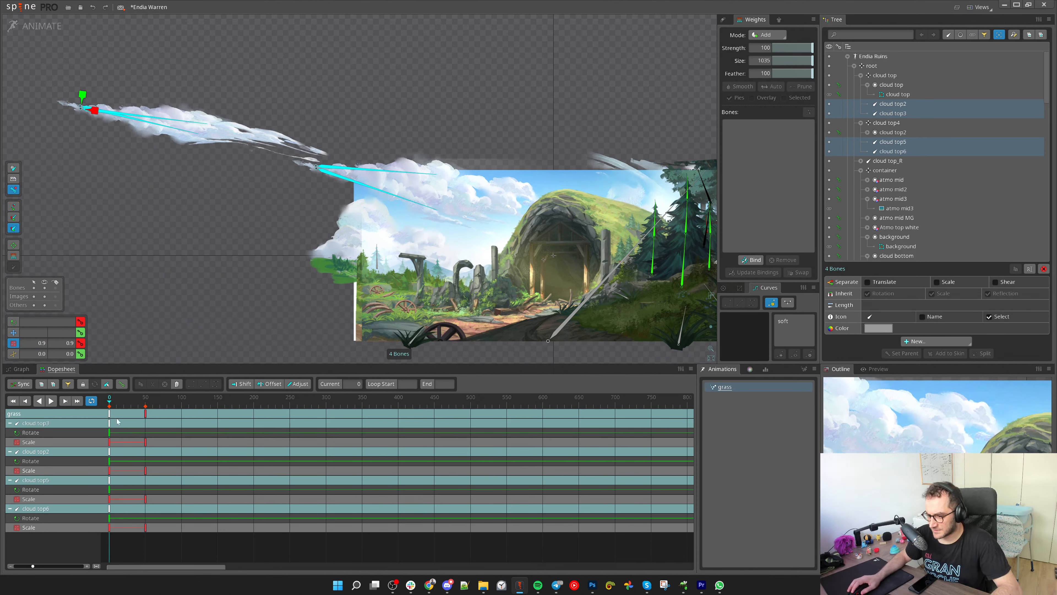
Filter the Dopesheet to scale and shear keys, and shear the four cloud bones to about 11.5 on Y at frame 0
left_click(68, 383)
left_click(82, 429)
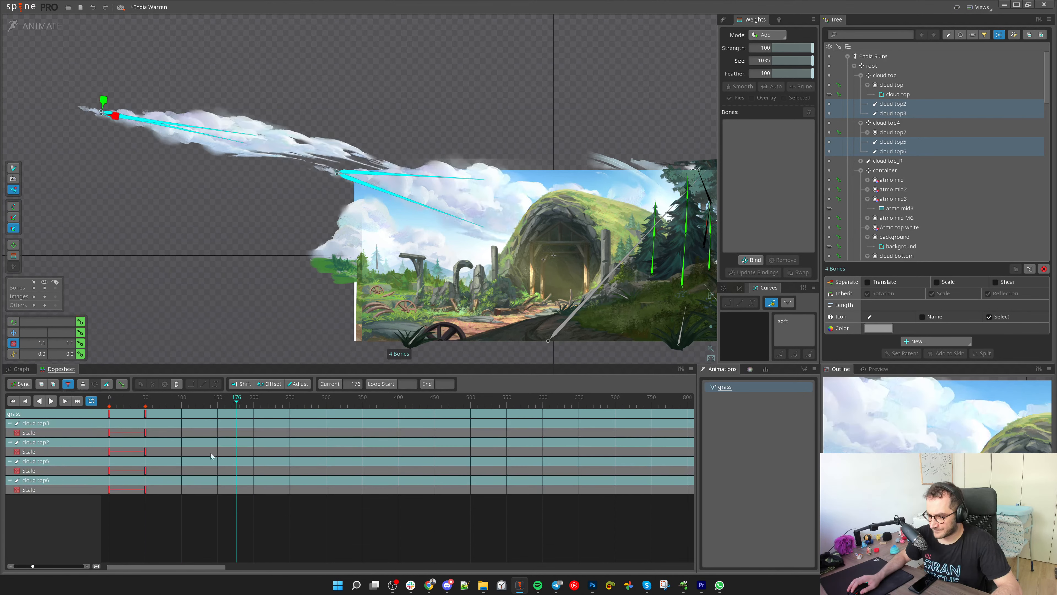
left_click_drag(126, 435, 109, 409)
key("z")
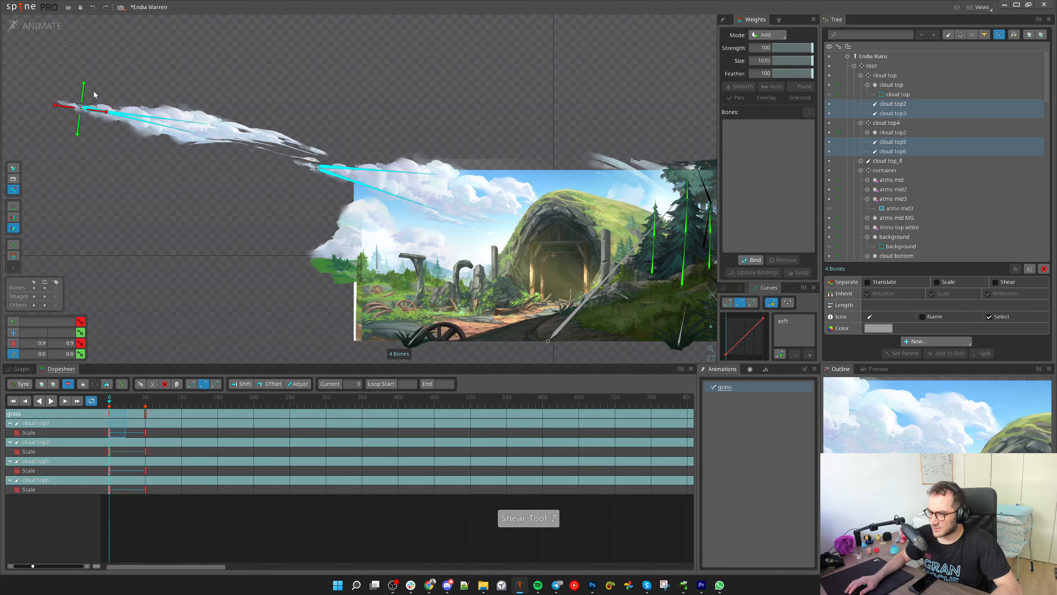
left_click_drag(83, 89, 77, 88)
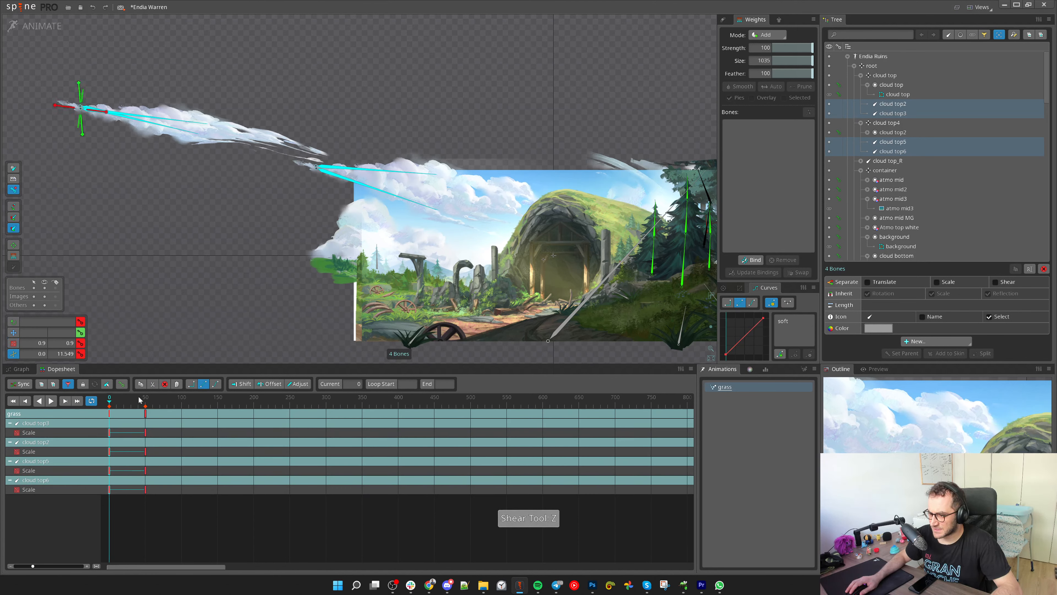
left_click(68, 385)
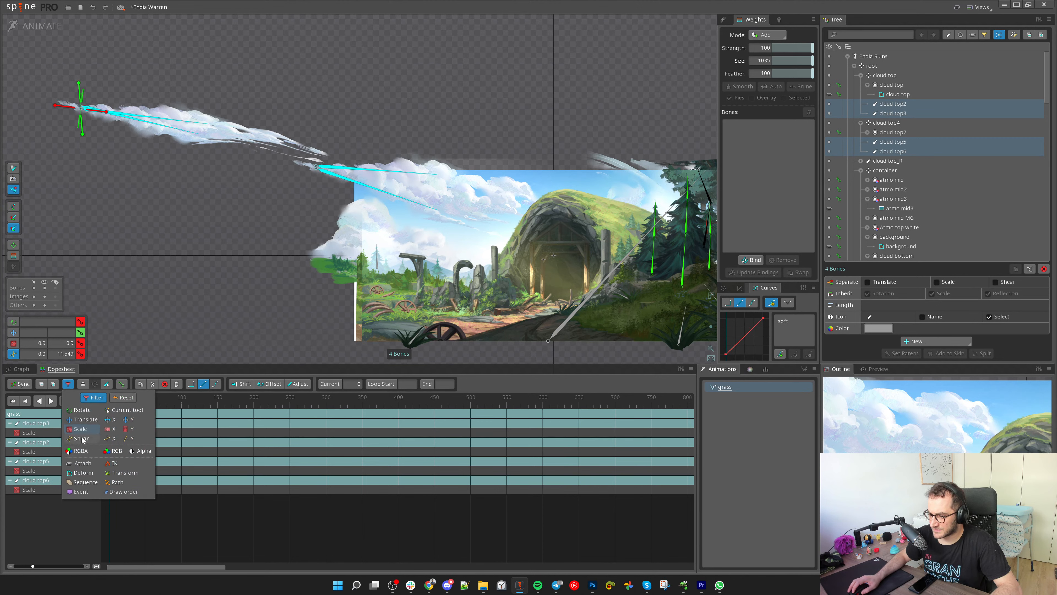
left_click(81, 439)
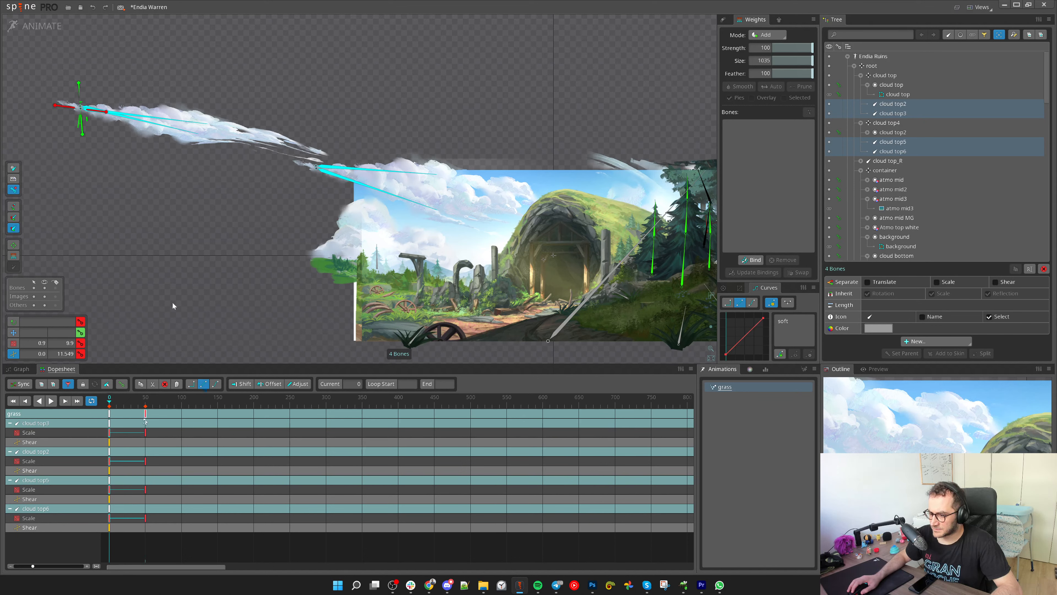
Undo the mistaken Y scale change at frame 0, and shear the four bones to about -11.2 on Y at frame 50
key("ctrl+z")
key("ctrl+z")
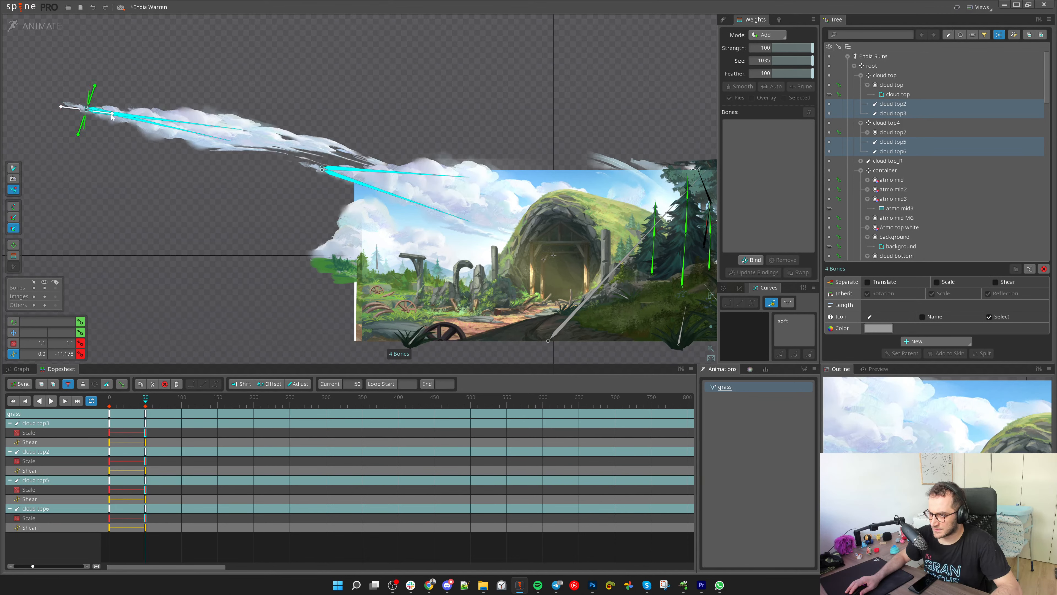
key("ctrl+z")
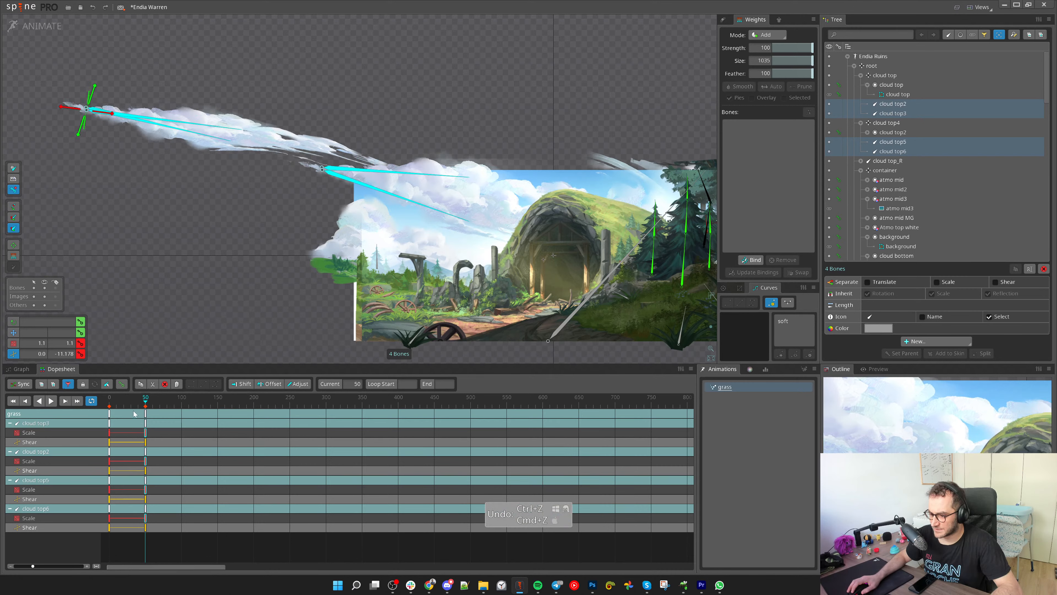
Copy the scale and shear keys from frame 0 and paste them at frame 100 to close the loop
left_click_drag(134, 413, 90, 403)
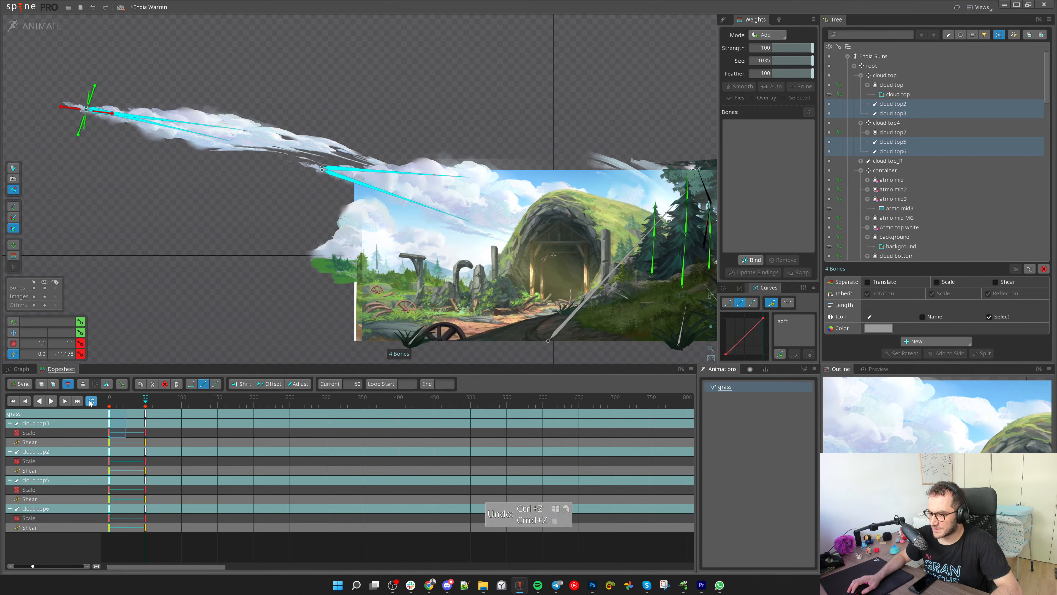
key("ctrl+c")
left_click(182, 431)
key("ctrl+v")
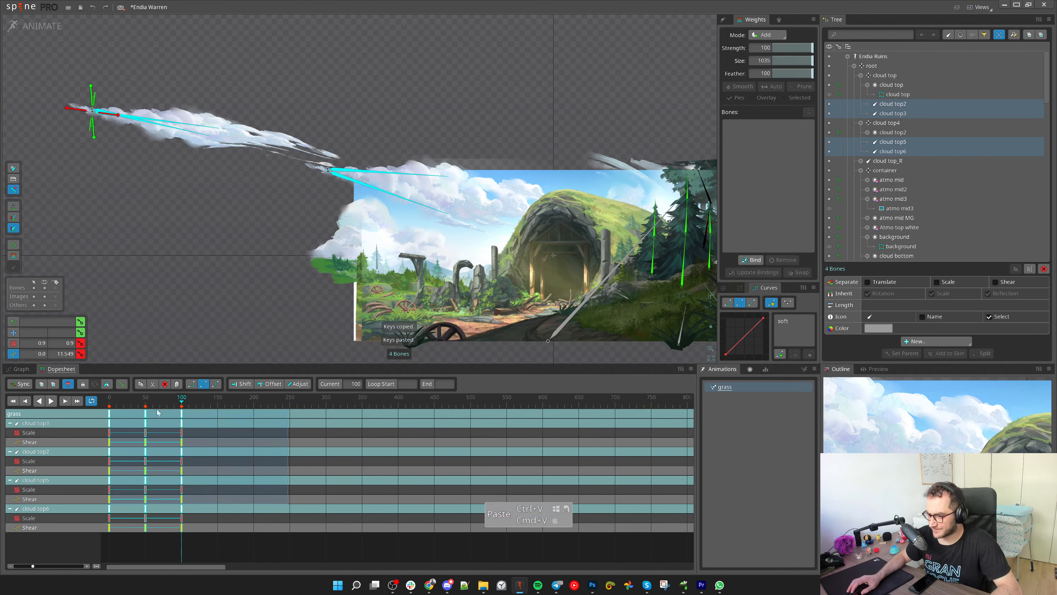
Apply Bezier curves to the bones' scale and shear keys, and preview the loop by playing and scrubbing it
key("d")
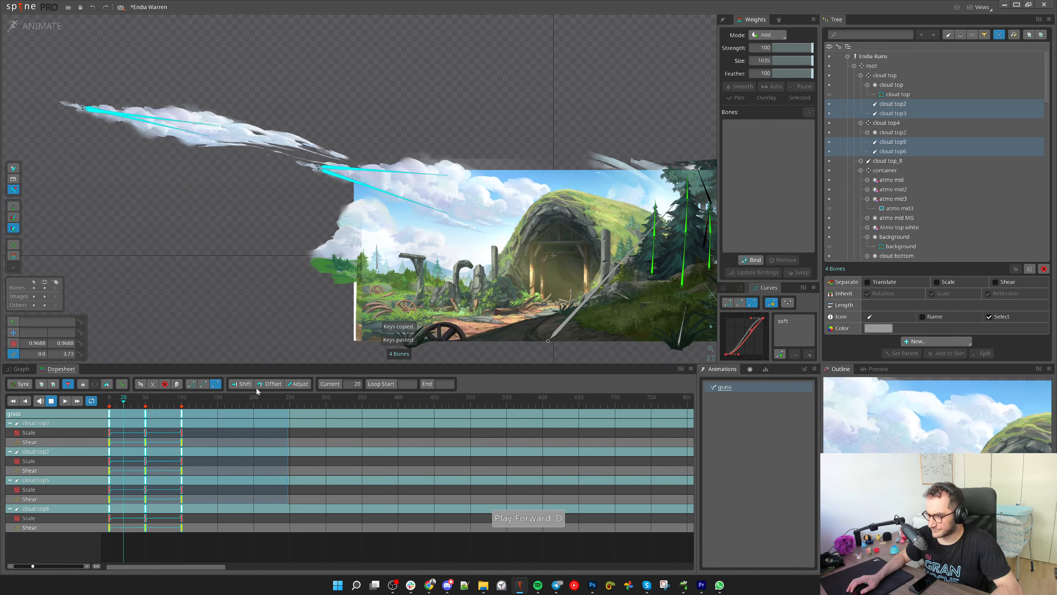
scroll(570, 81, "up", 3)
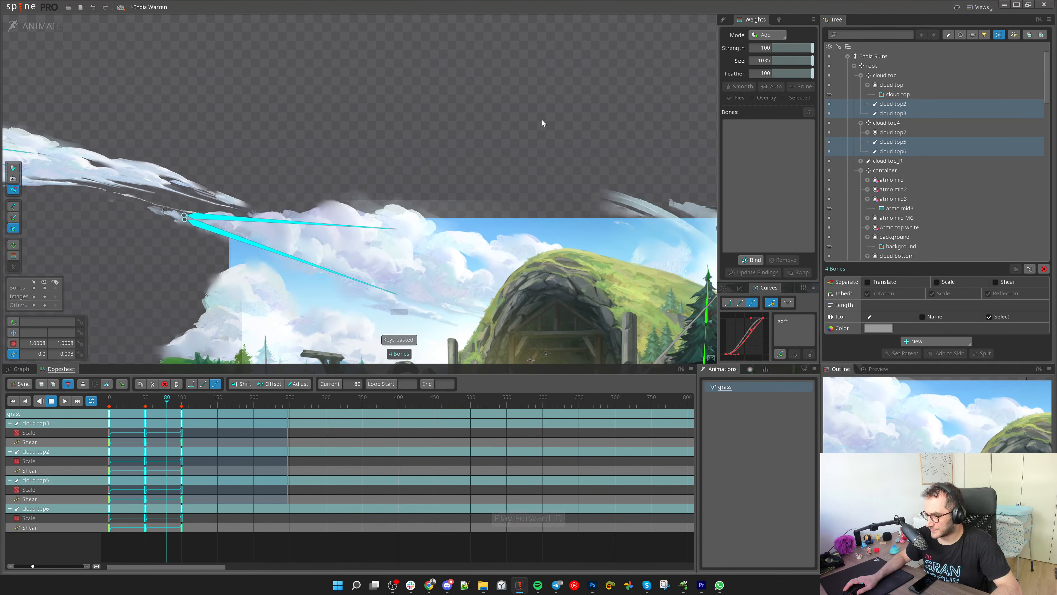
key("d")
left_click_drag(110, 406, 138, 414)
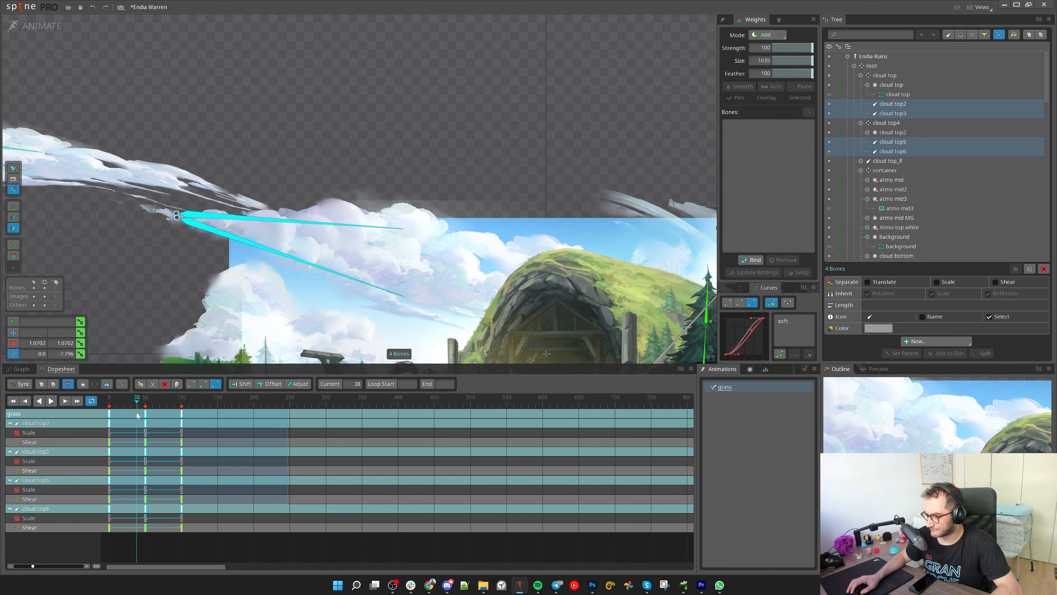
Try separating the bones' scale into X and Y and offsetting only the Scale Y keys, undoing the changes
left_click(942, 284)
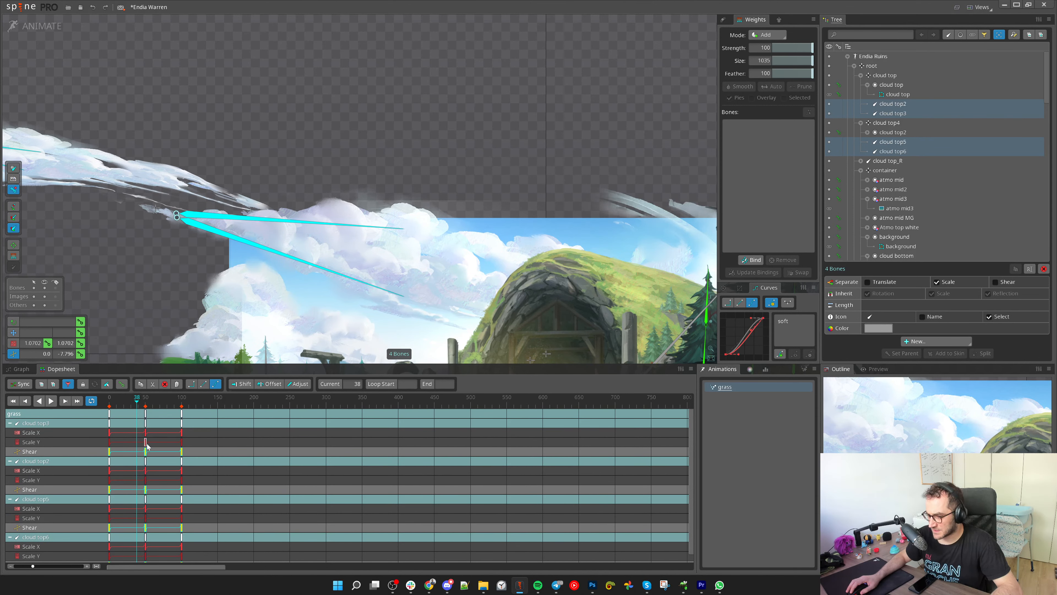
left_click(71, 387)
left_click(128, 432)
left_click(257, 458)
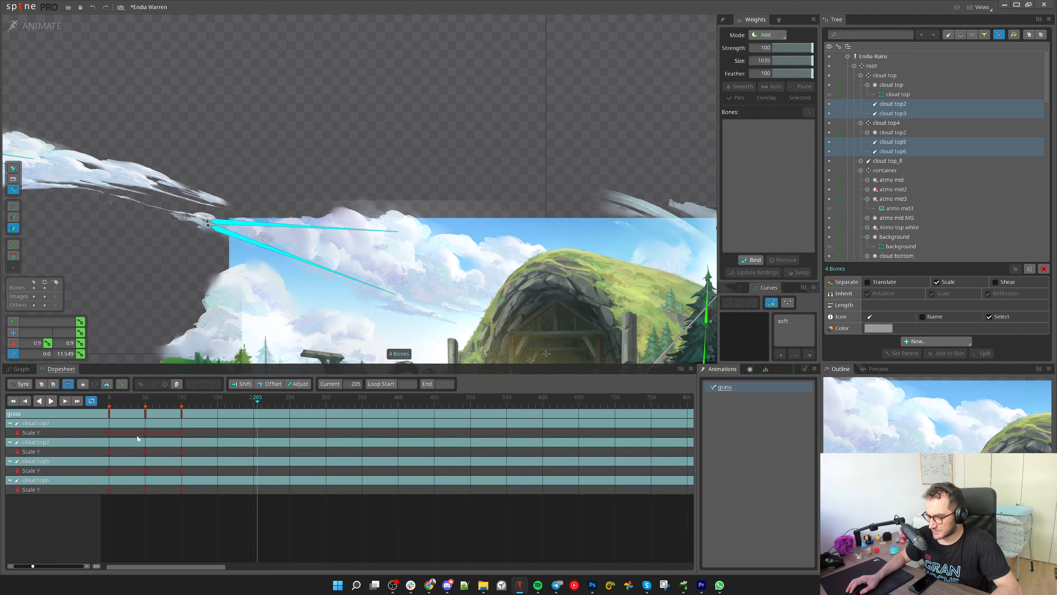
left_click(145, 413)
left_click_drag(111, 413, 170, 418)
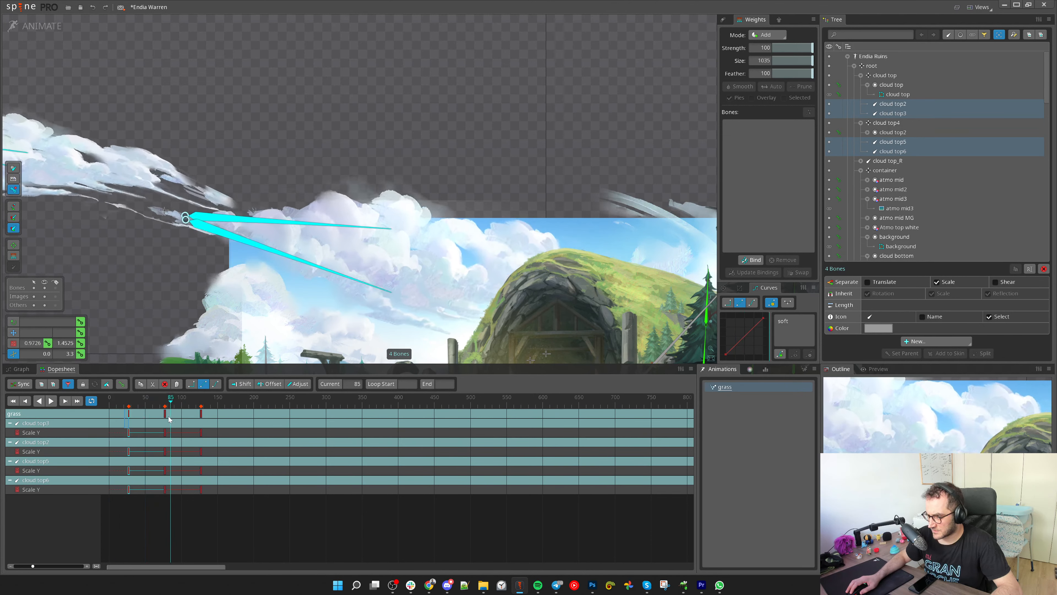
key("ctrl+z")
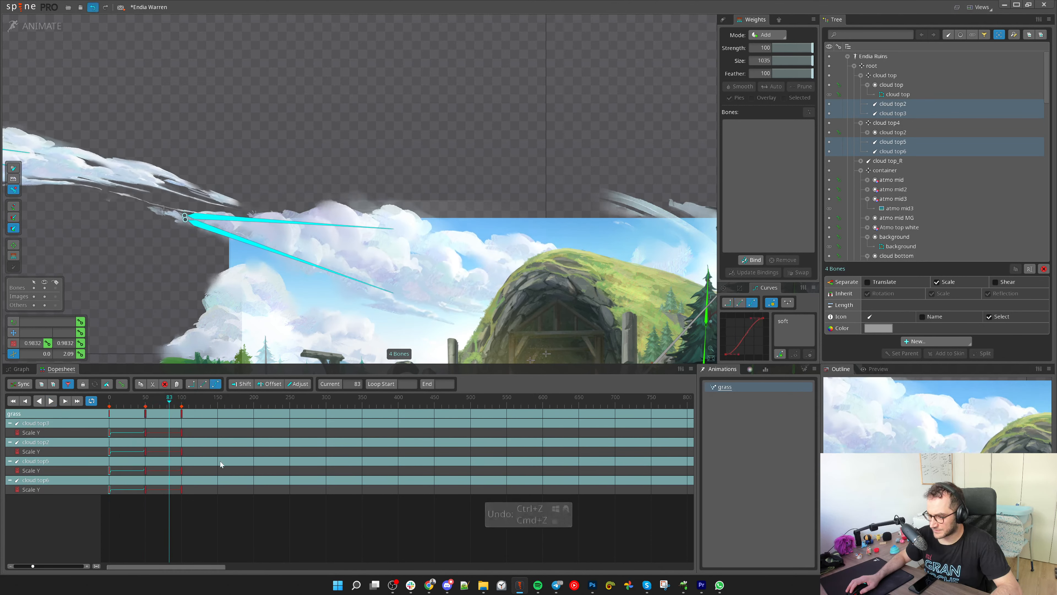
key("ctrl+z")
Filter the Dopesheet back to scale and shear keys, and go to the keys at frame 50
left_click(68, 384)
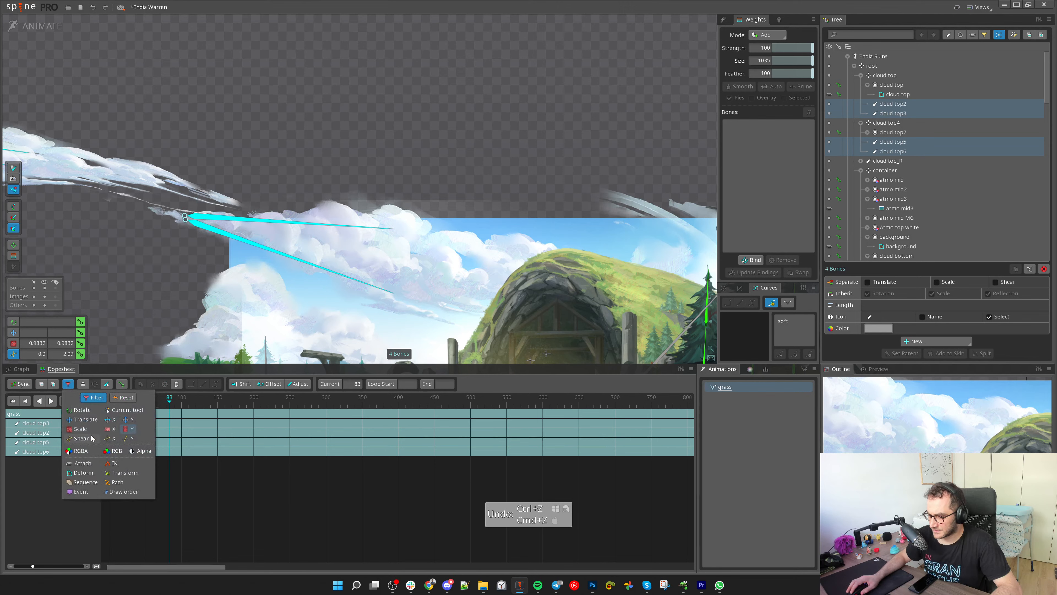
left_click(91, 438)
left_click(79, 429)
left_click_drag(245, 404, 133, 416)
left_click(146, 414)
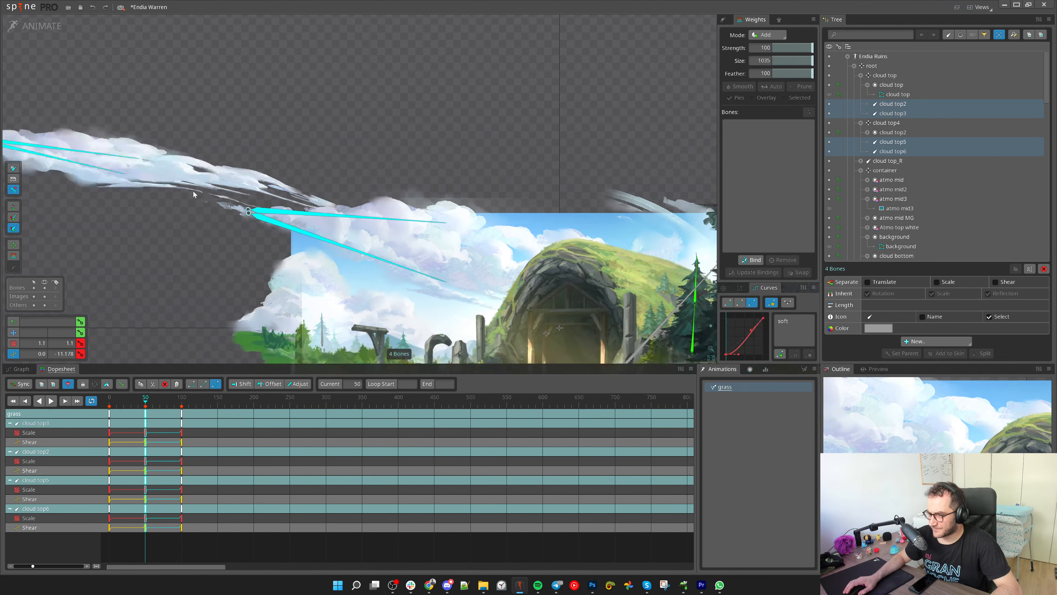
left_click_drag(70, 152, 111, 187)
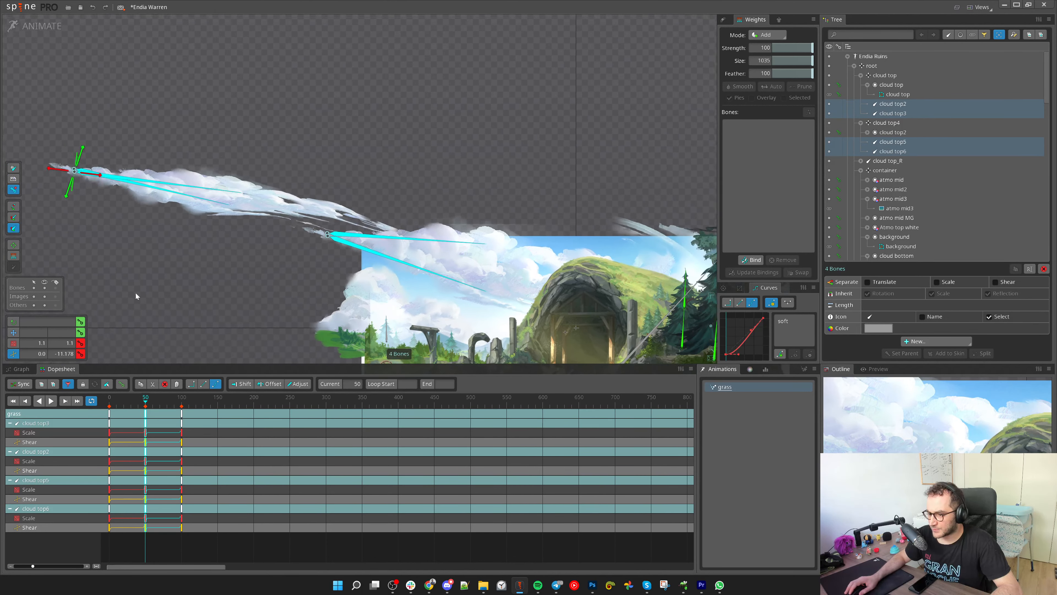
left_click(69, 384)
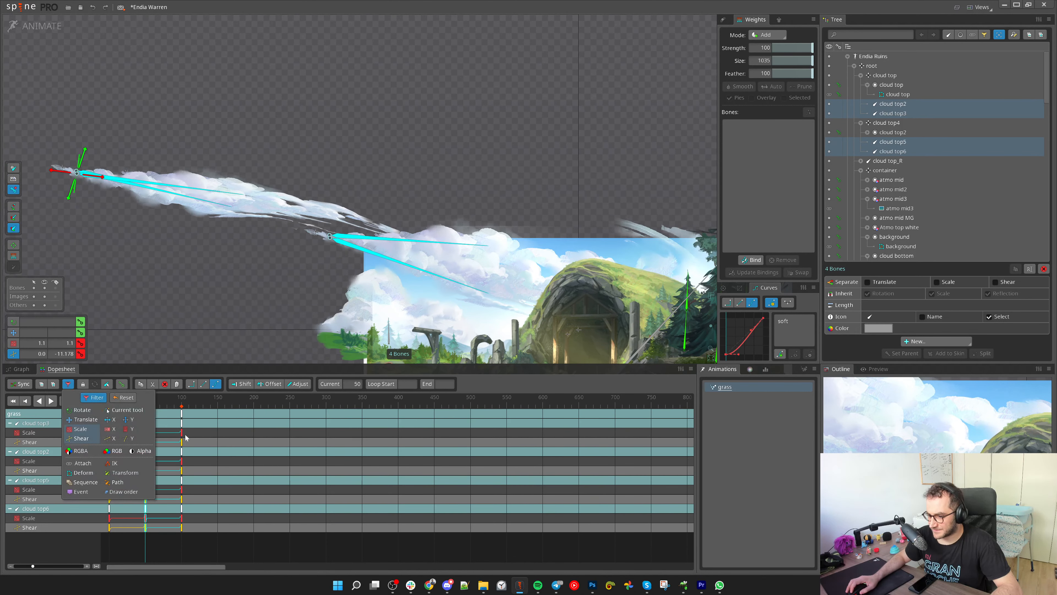
Set the X and Y scale of the four cloud bones to 1.01 at frame 50
left_click_drag(156, 401, 149, 403)
left_click(144, 411)
left_click(145, 412)
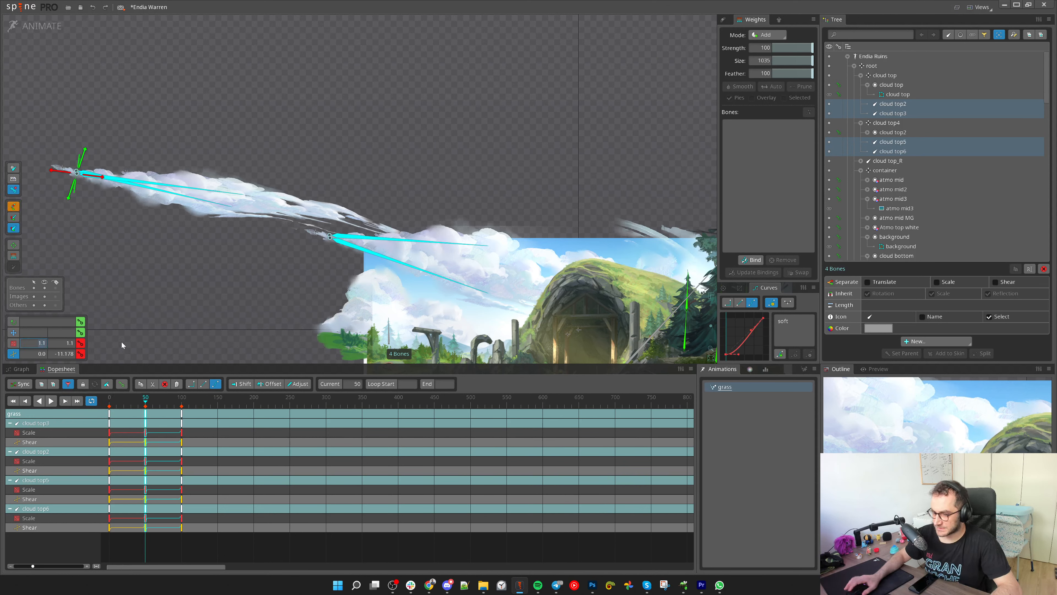
type("1.0")
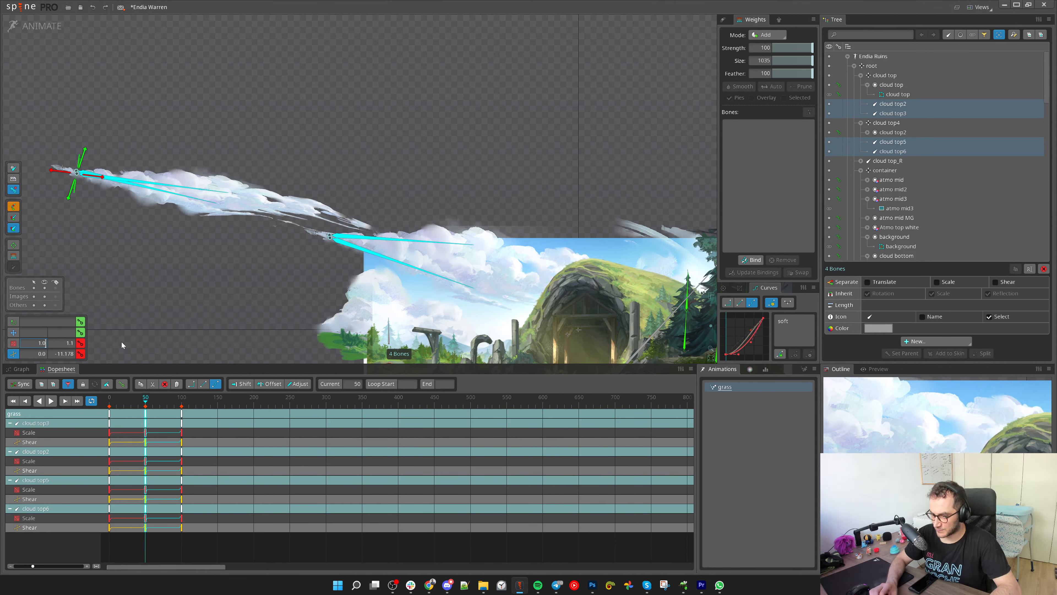
type("1")
key("Tab")
type("10.1")
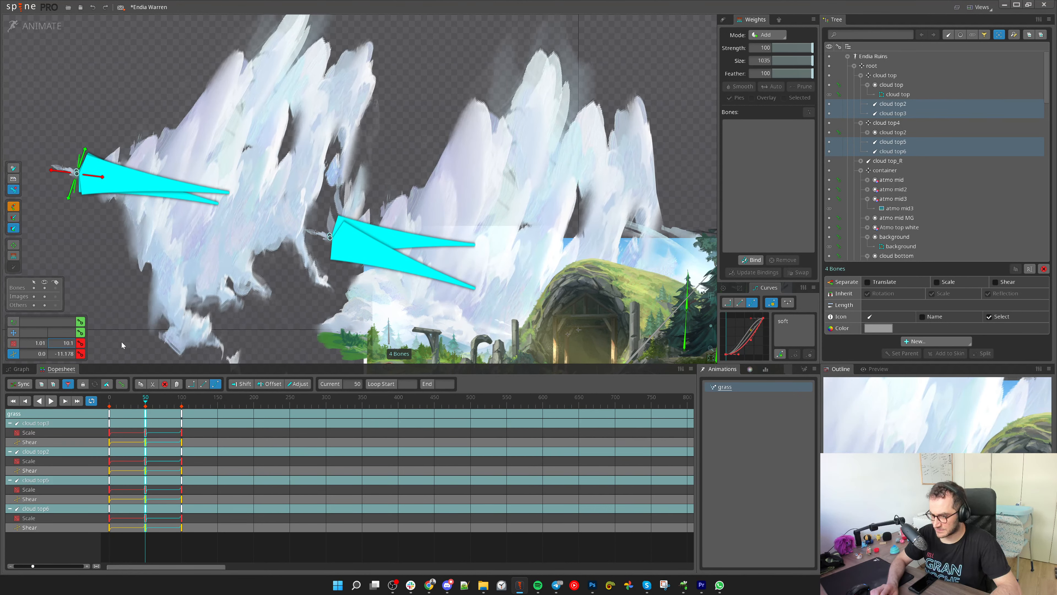
key("BackSpace")
key("BackSpace")
key("BackSpace")
type("0")
key("BackSpace")
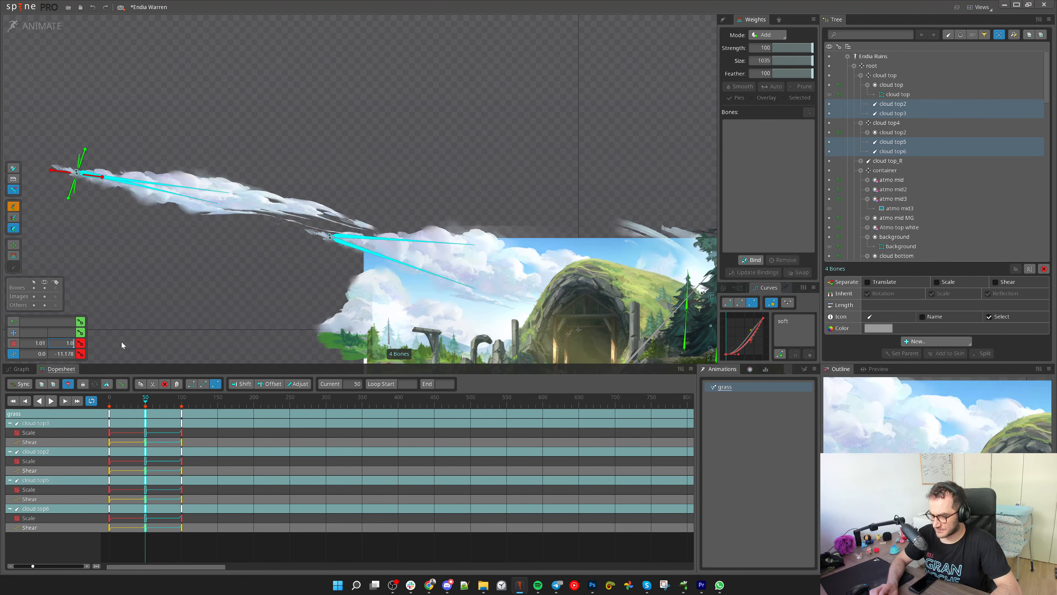
key("Return")
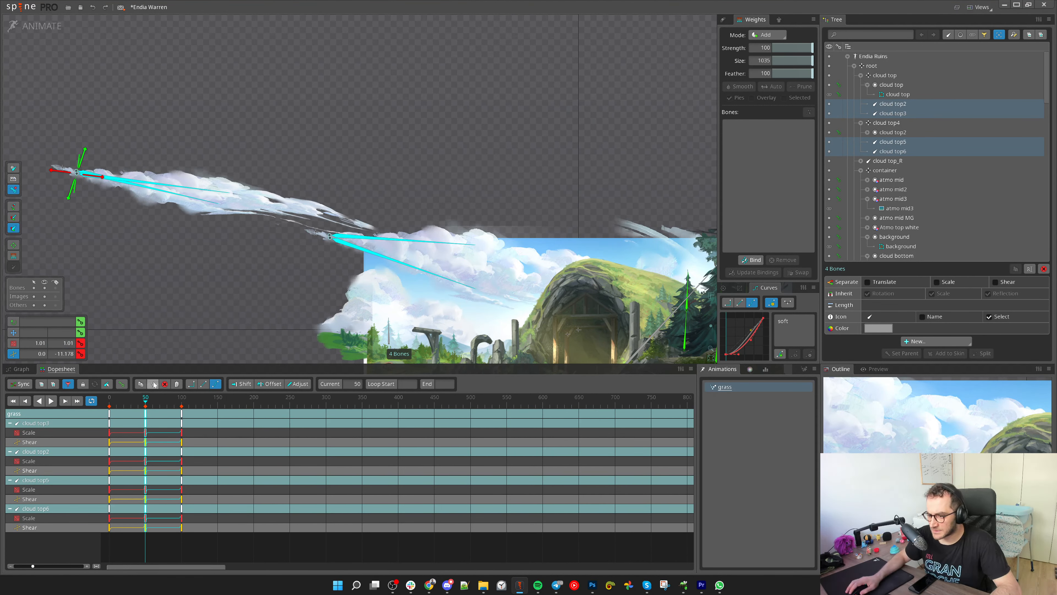
Set the X and Y scale of the four cloud bones to 0.99 at frame 0
left_click_drag(144, 400, 57, 408)
type("9")
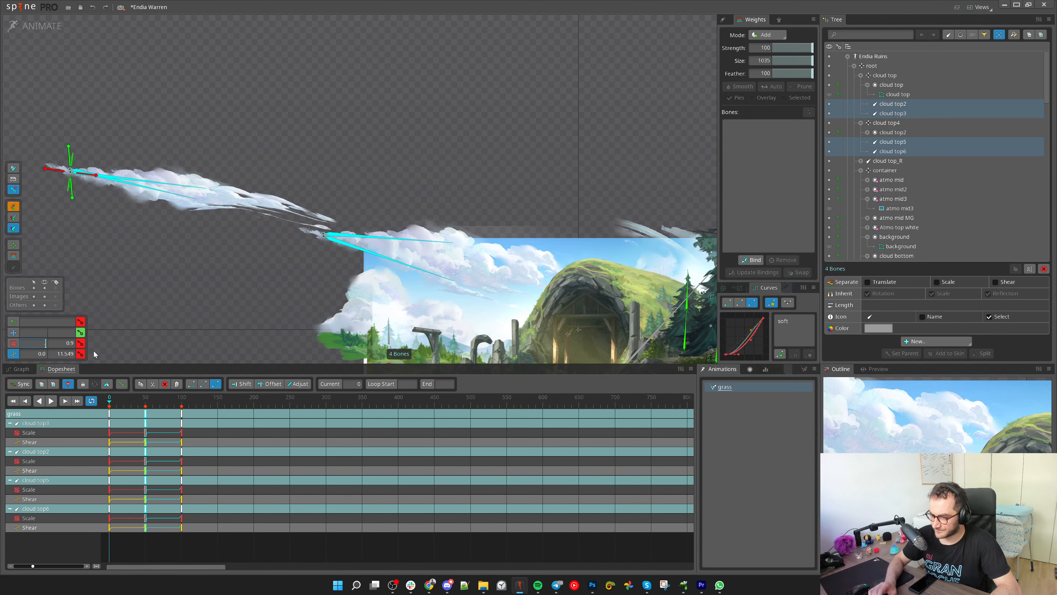
key("Tab")
type("0.99")
key("Return")
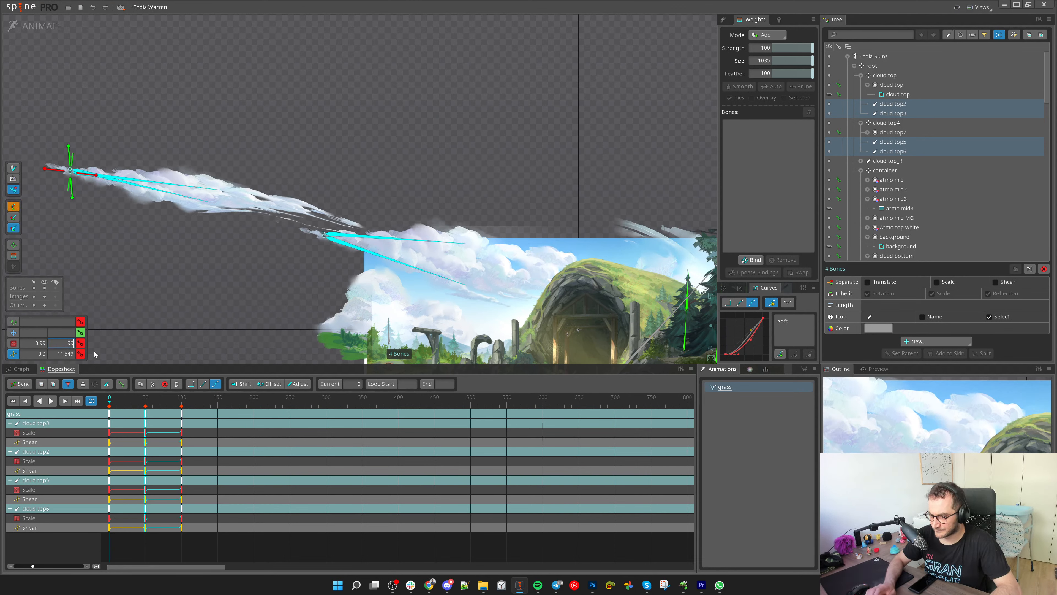
Copy the bones' frame 0 keys onto frame 100 and play the loop
key("ctrl+c")
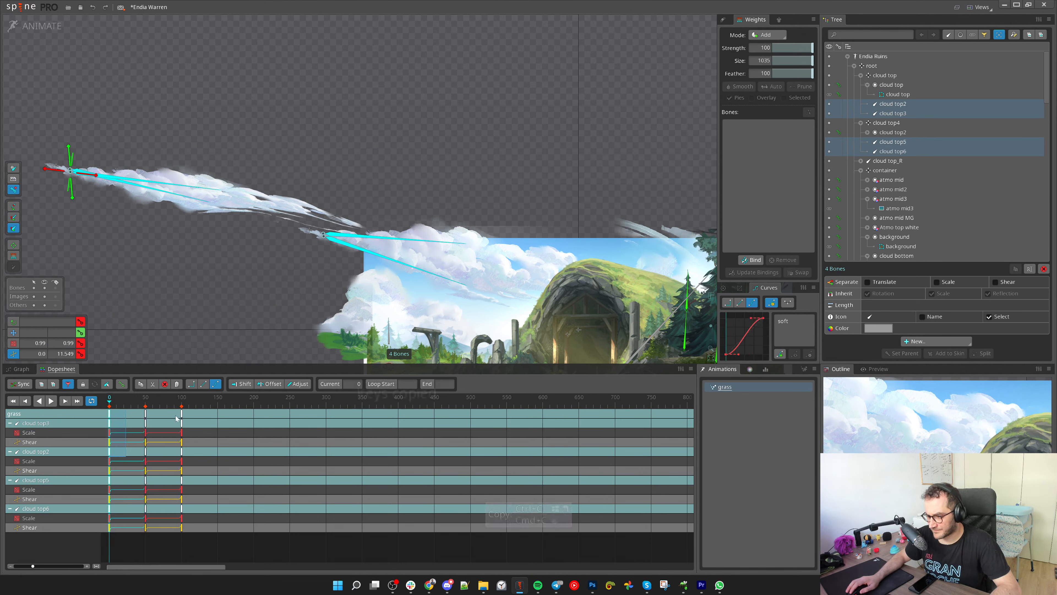
key("ctrl+v")
key("d")
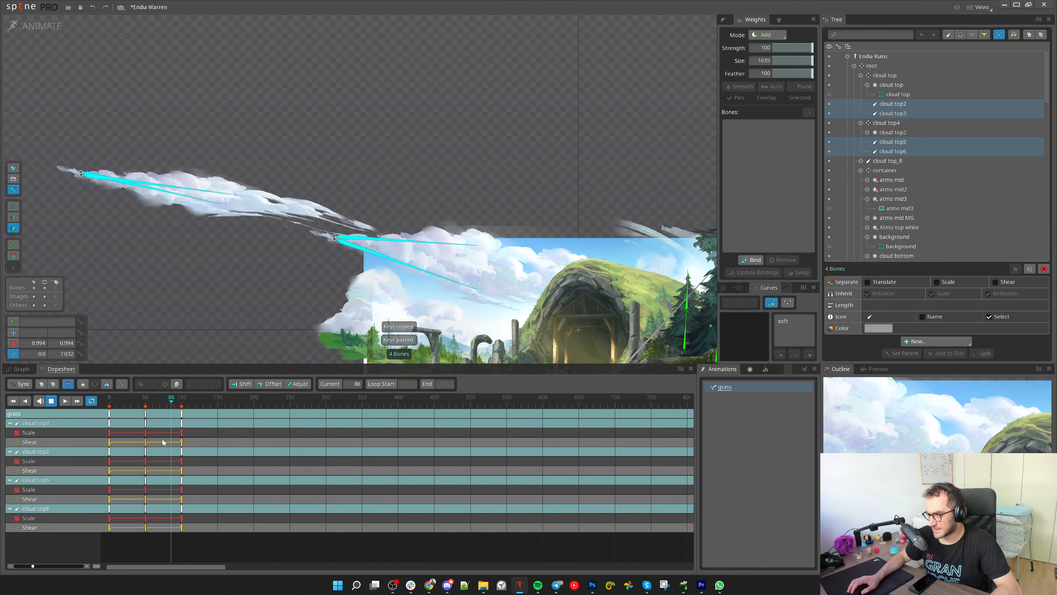
left_click_drag(570, 338, 515, 333)
key("d")
Stretch all scale and shear keys so the loop ends at frame 200, and scrub through the slower motion
left_click_drag(270, 475, 107, 412)
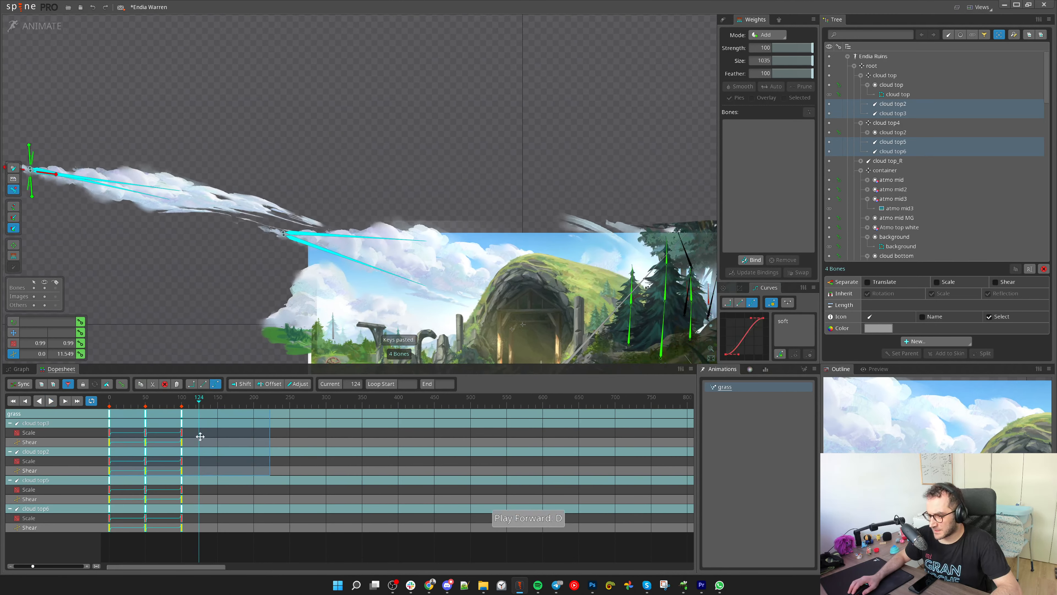
left_click_drag(270, 431, 431, 429)
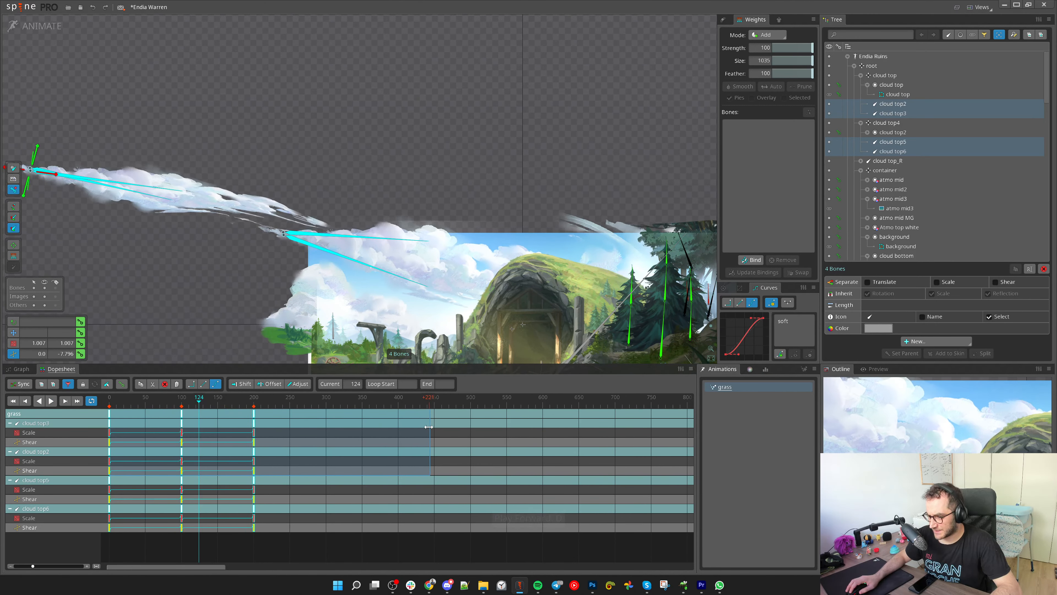
left_click(474, 458)
left_click_drag(170, 407, 245, 420)
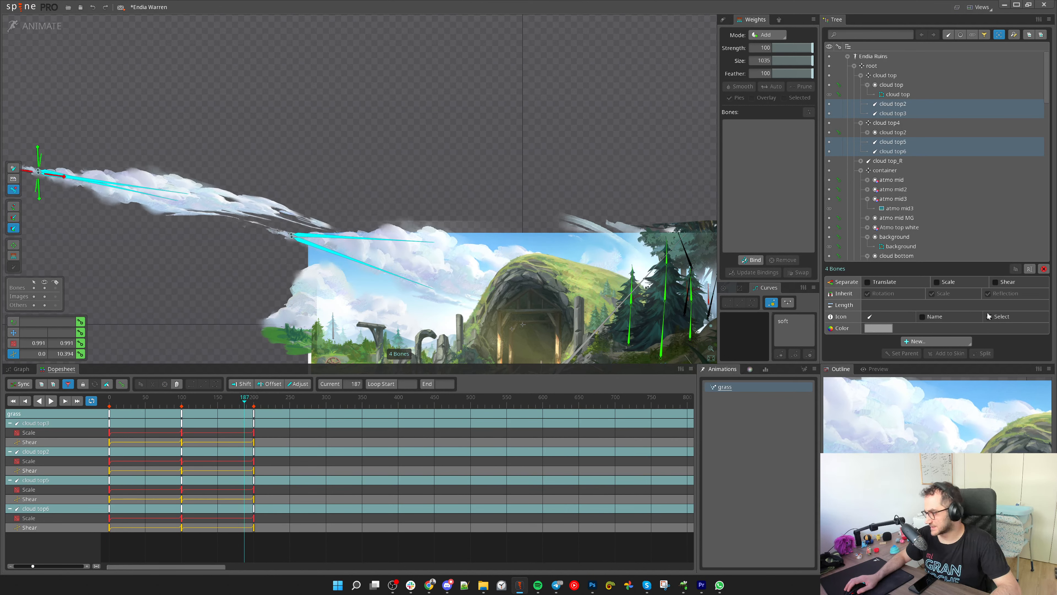
Separate the four cloud bones' scale into X and Y, and view their Scale X keys alone in the Dopesheet
left_click(935, 282)
left_click(68, 384)
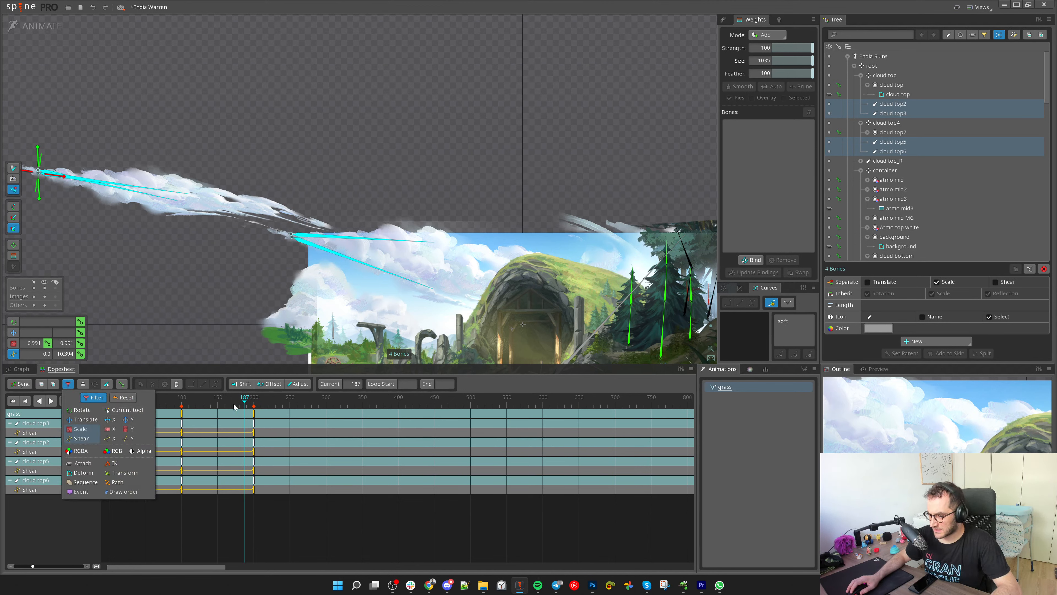
left_click(111, 430)
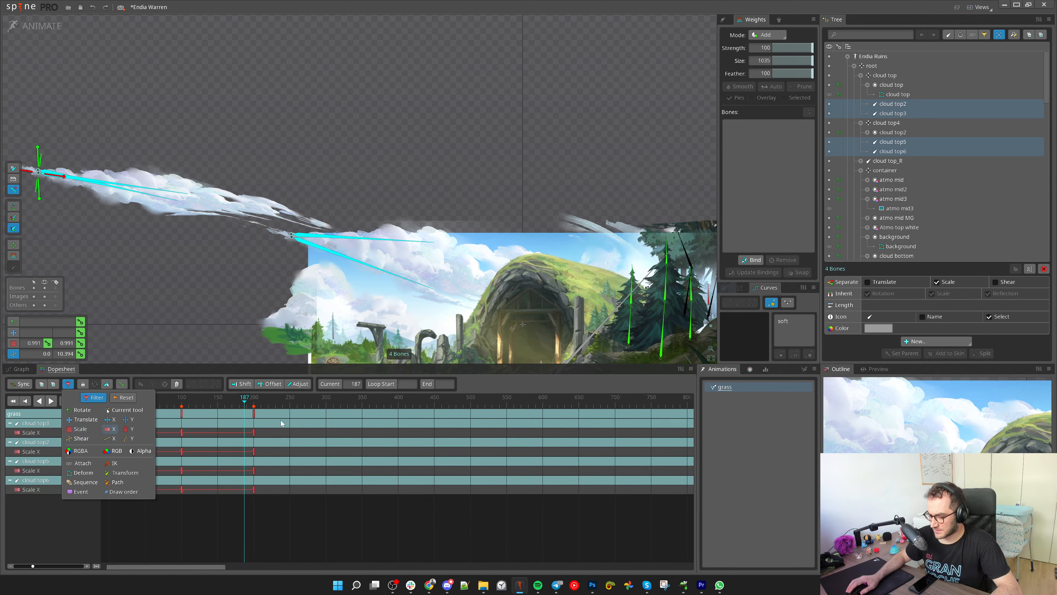
left_click(280, 456)
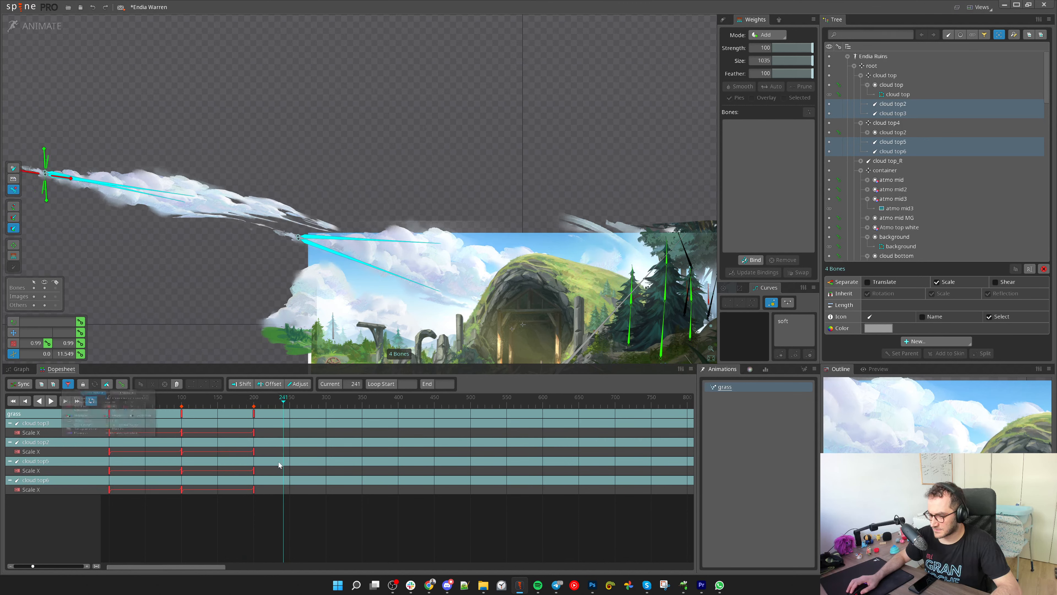
scroll(182, 400, "down", 5)
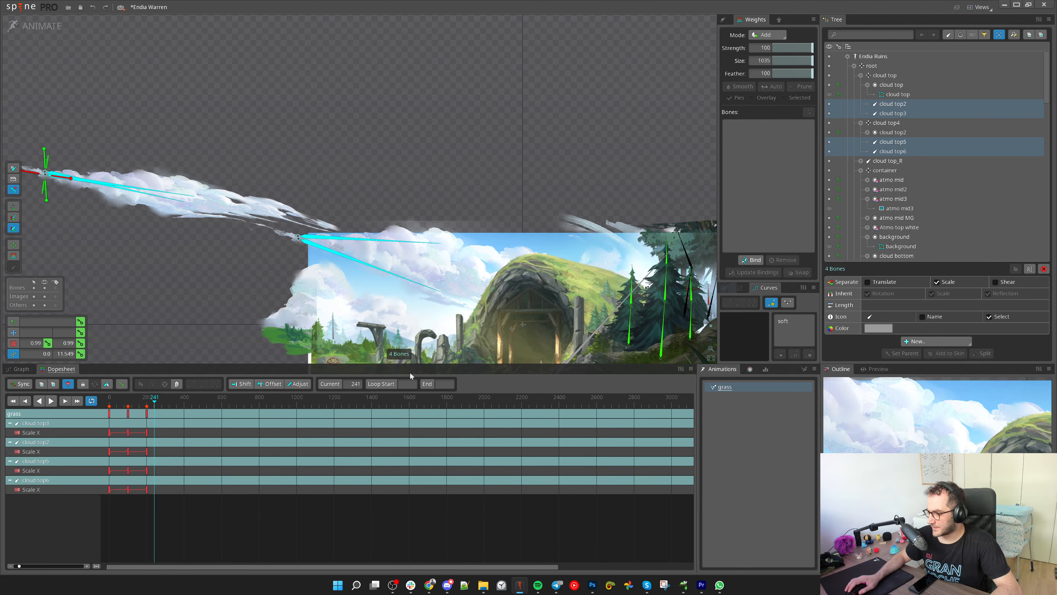
left_click(67, 384)
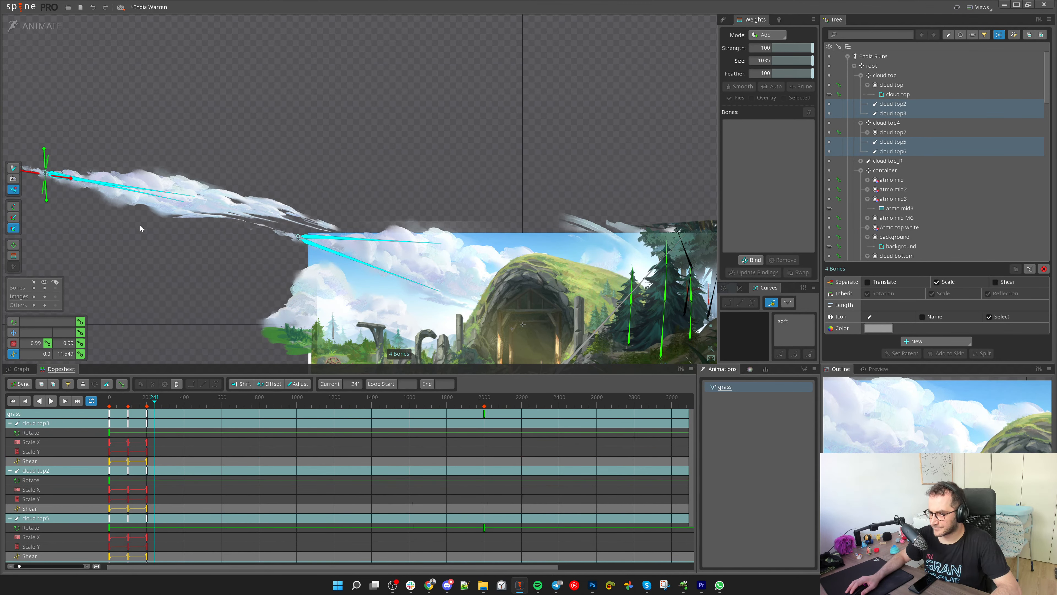
left_click_drag(140, 228, 157, 224)
Filter the Dopesheet to Scale X, Scale Y and Shear, and select the four bones' loop keys
left_click(68, 384)
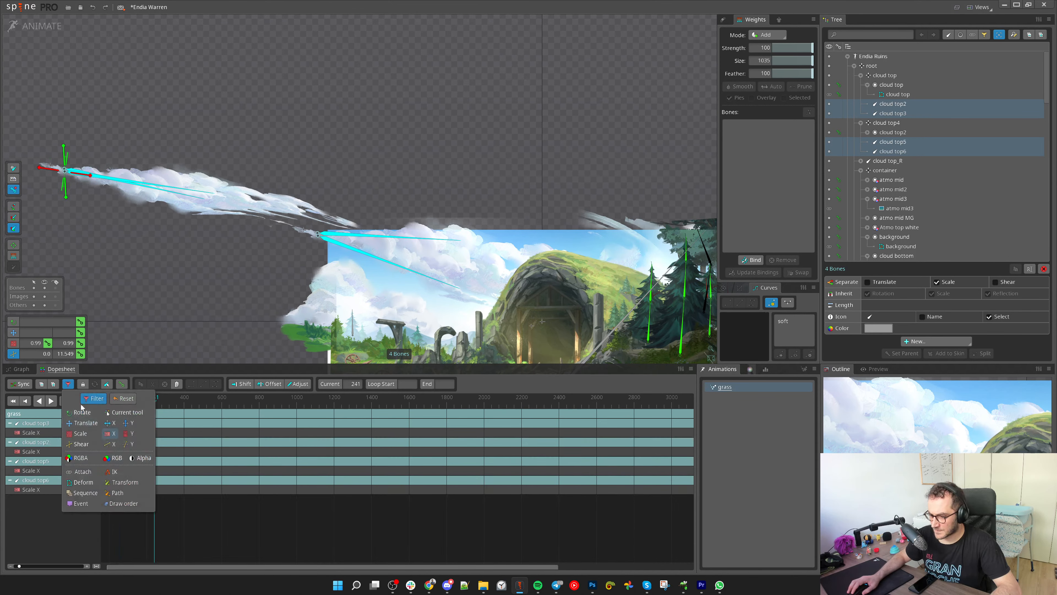
left_click(82, 431)
left_click(84, 439)
left_click(248, 455)
left_click_drag(198, 451, 104, 411)
left_click(68, 384)
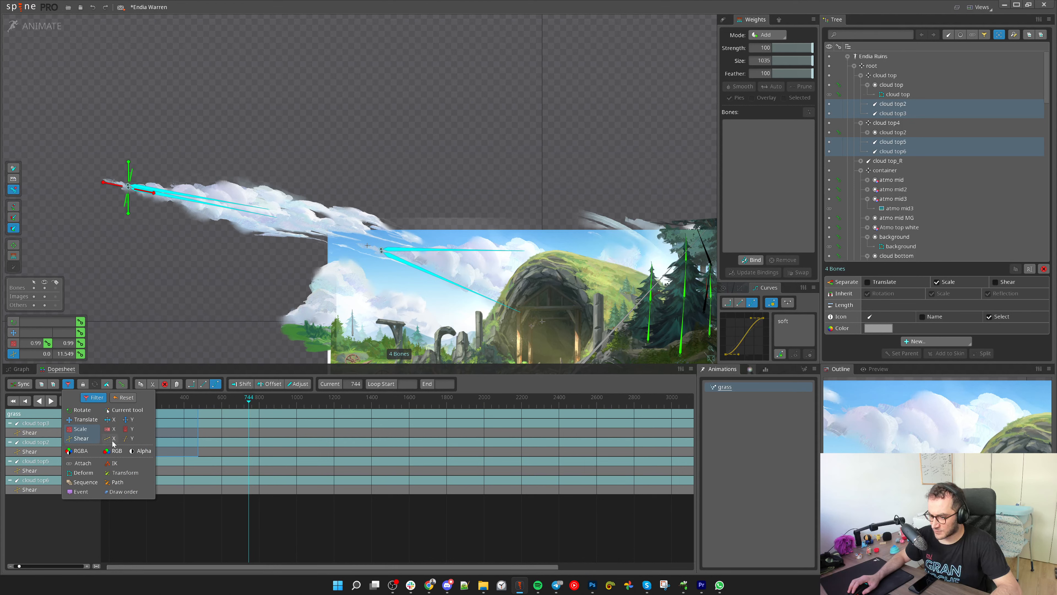
left_click(109, 431)
left_click(230, 439)
Copy the 200-frame loop and paste it repeatedly from frame 200 to fill the timeline up to frame 1000
key("ctrl+c")
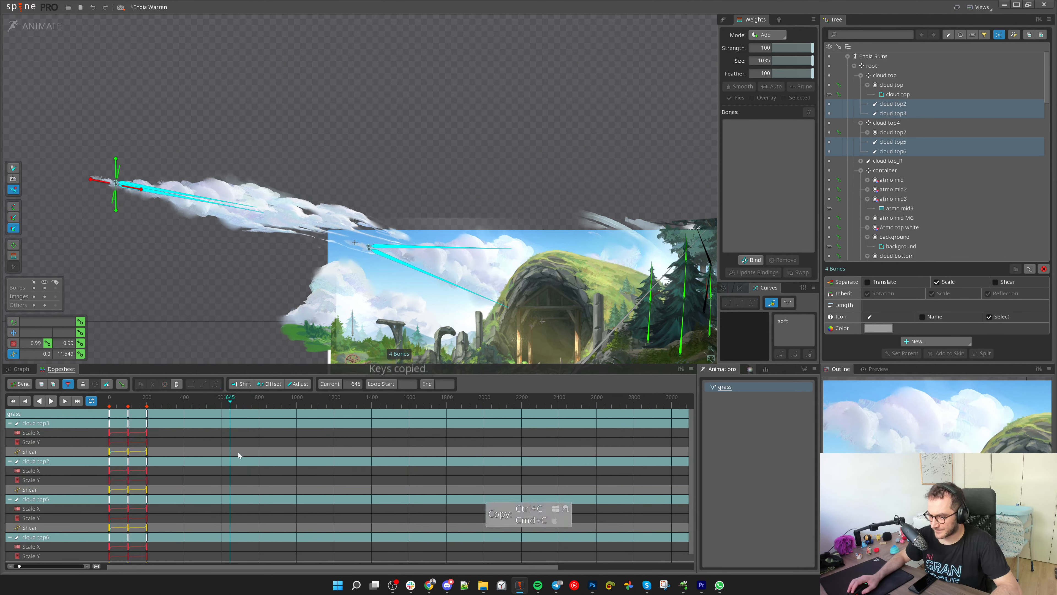
left_click(147, 412)
key("ctrl+v")
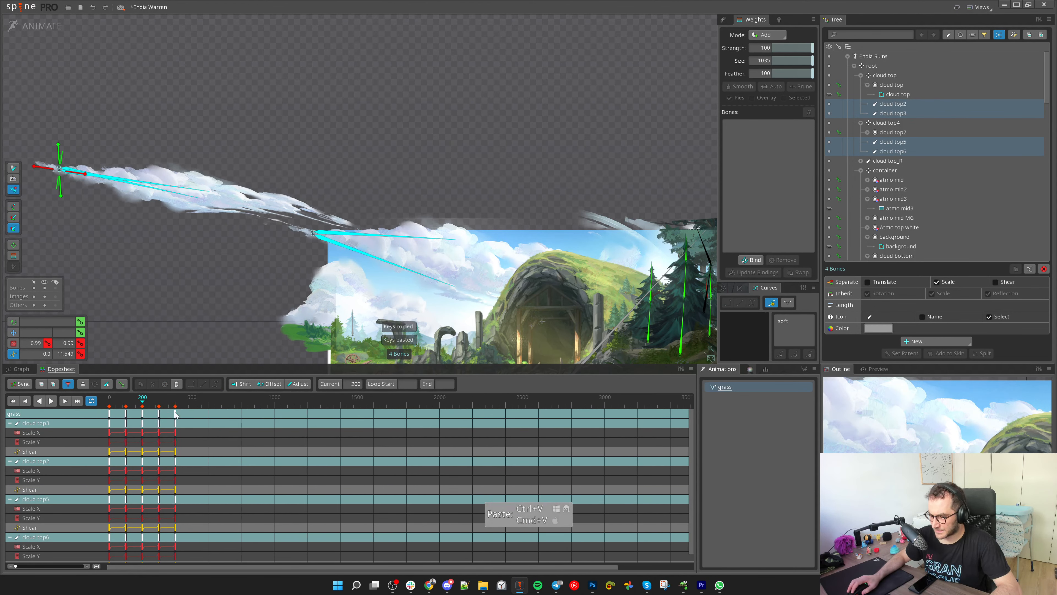
left_click(175, 412)
key("ctrl+v")
left_click(208, 412)
key("ctrl+v")
left_click(241, 412)
key("ctrl+v")
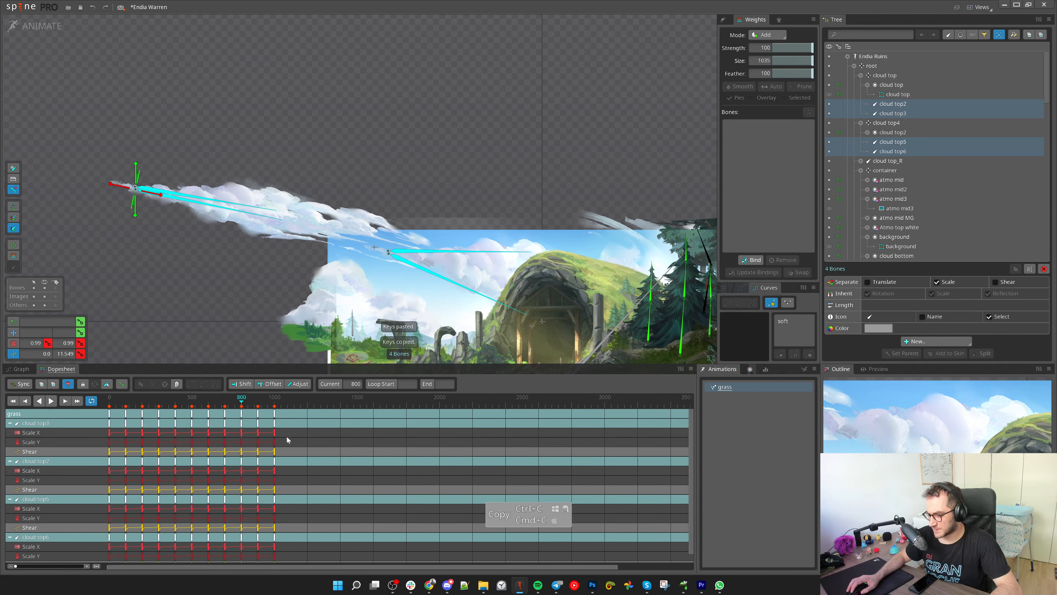
Paste the 1000-frame block of keys at frames 1000, 2000 and 3000 to extend the loop to frame 4000
left_click(274, 412)
key("ctrl+v")
left_click_drag(441, 427, 274, 418)
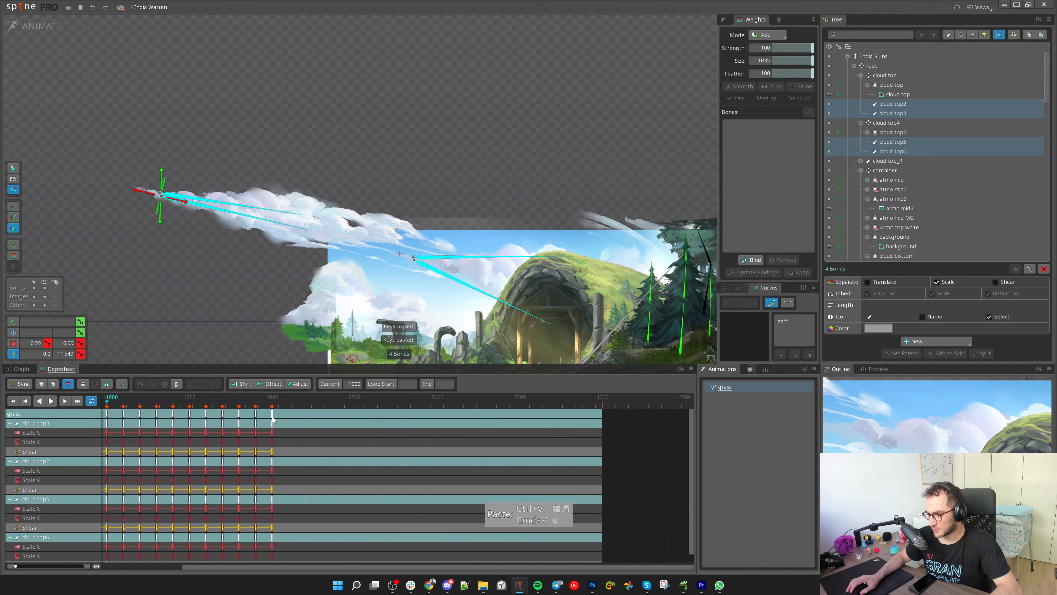
left_click(272, 413)
key("ctrl+v")
left_click(438, 413)
key("ctrl+v")
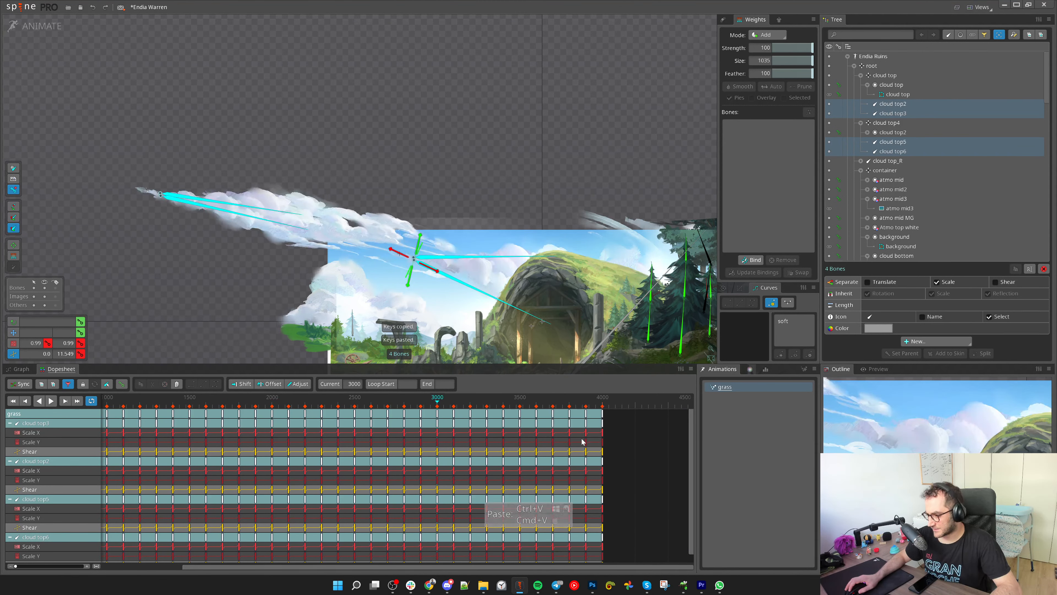
Try offsetting the Scale Y keys of the first cloud bone within the loop, and undo the offset
left_click_drag(261, 408, 509, 418)
left_click_drag(109, 412, 236, 424)
left_click(175, 442)
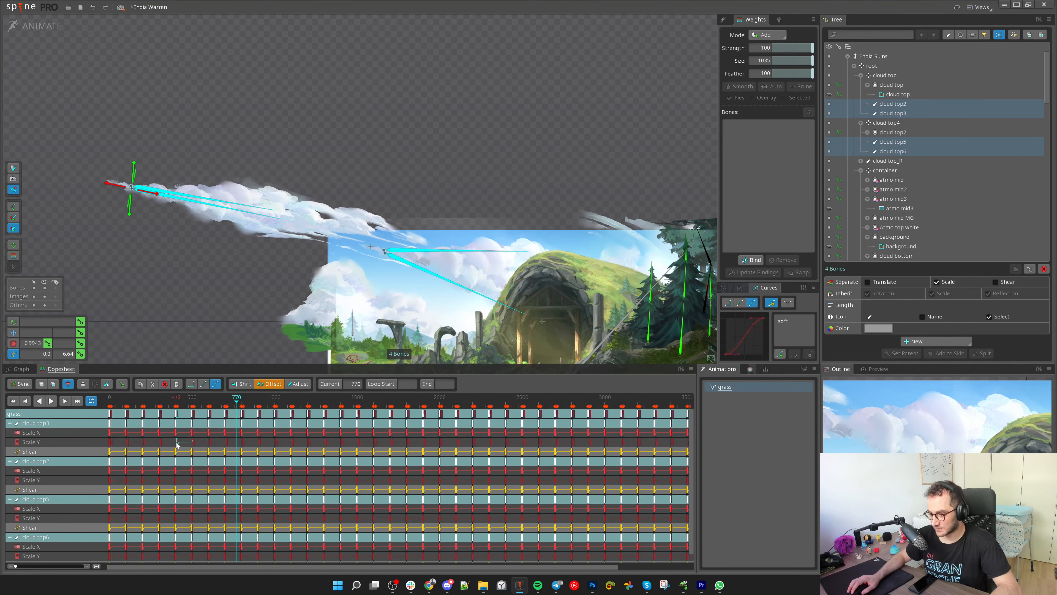
key("ctrl+z")
Filter the Dopesheet to Scale Y and offset the four bones' Scale Y keys by about 55 frames
left_click(69, 385)
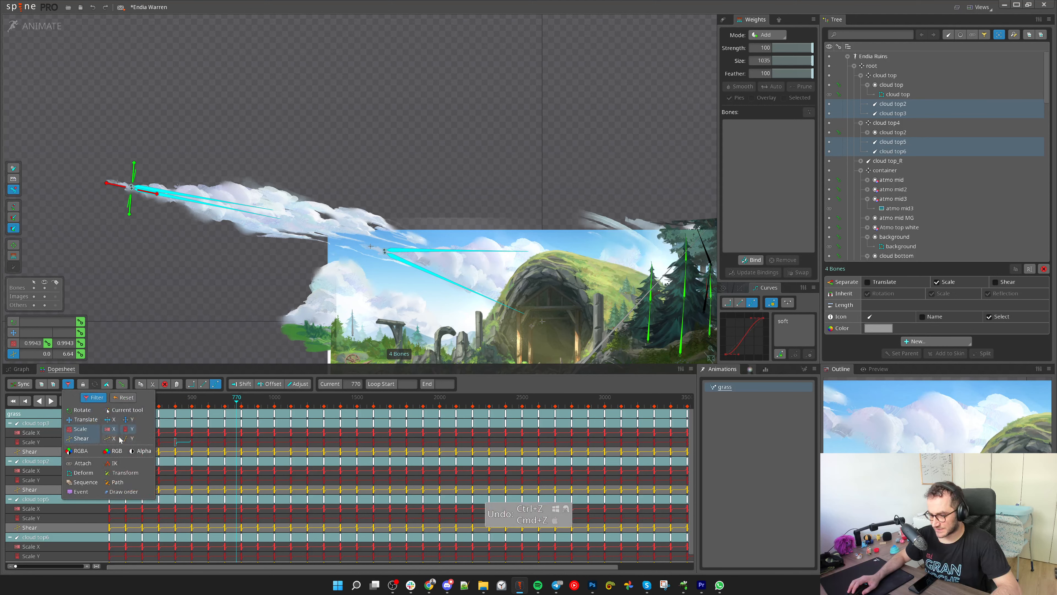
left_click(133, 431)
left_click_drag(200, 406, 177, 417)
Offset the Scale X, Scale Y and Shear keys of bones cloud top3 and cloud top5 by about 103 frames
left_click(424, 215)
left_click(415, 239)
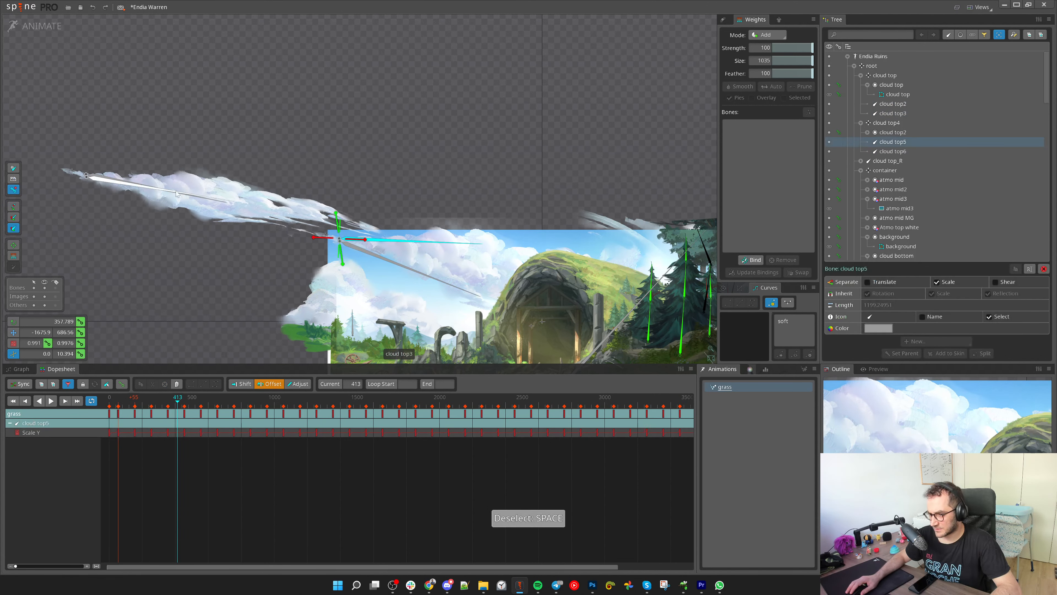
left_click(224, 200, "ctrl")
left_click(67, 384)
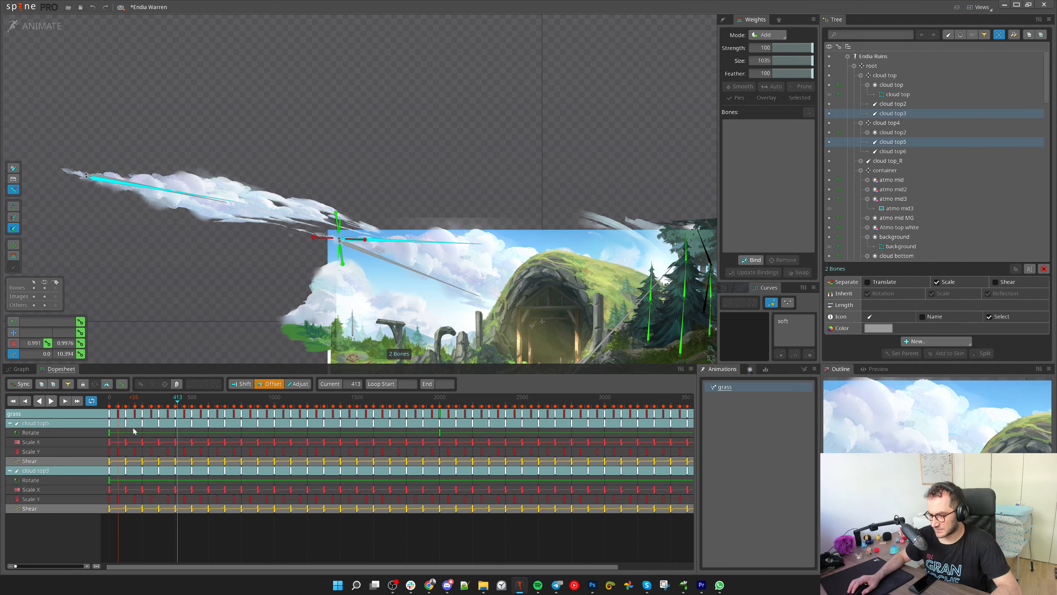
left_click(68, 384)
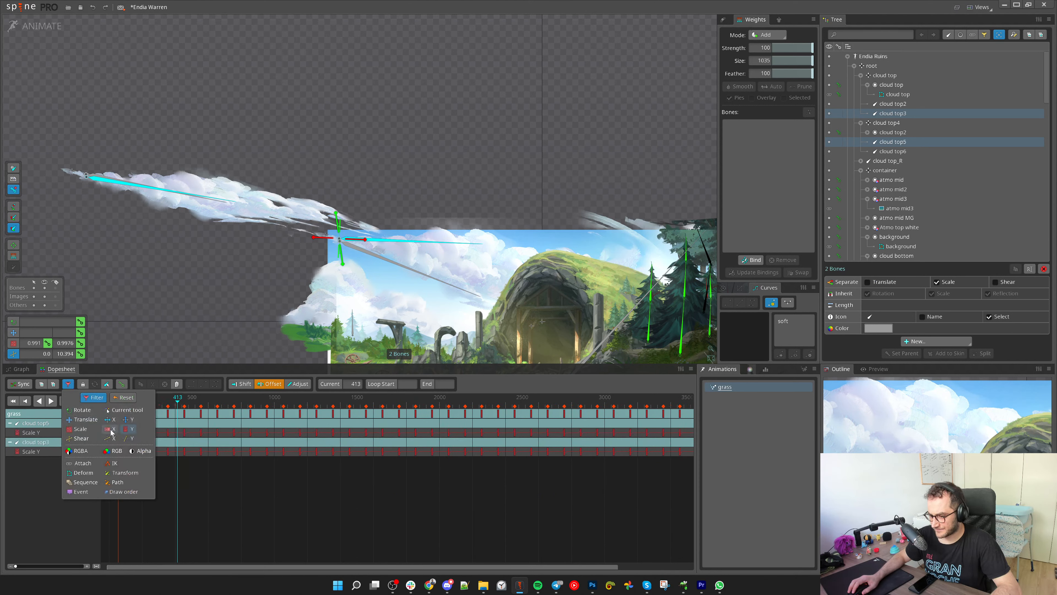
left_click(111, 429)
left_click(81, 439)
left_click(155, 430)
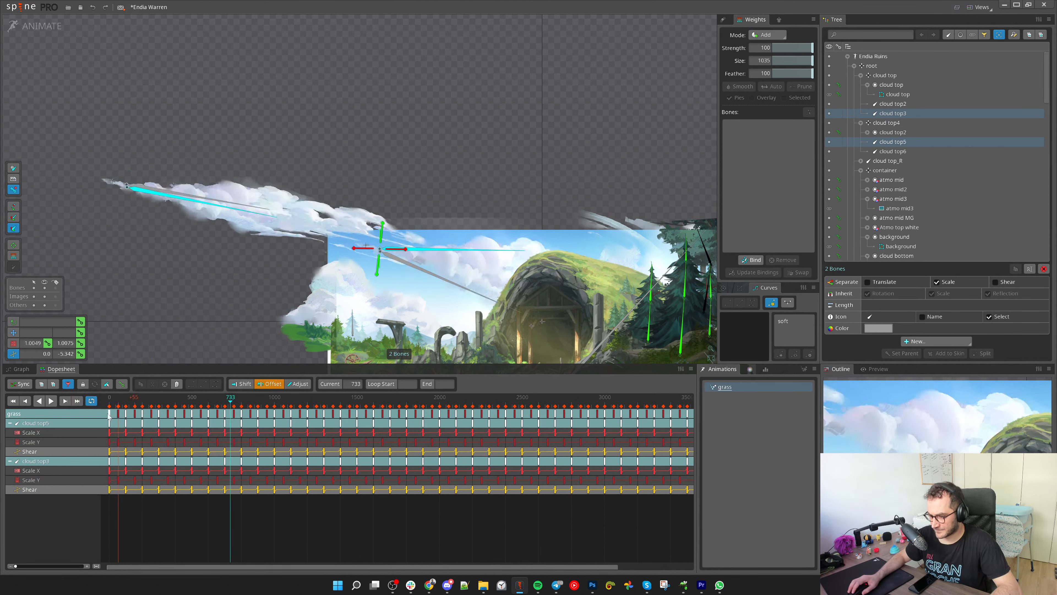
left_click_drag(109, 414, 125, 413)
Filter the Dopesheet to Shear and offset the shear keys of all four cloud bones by about 63 frames
left_click(68, 387)
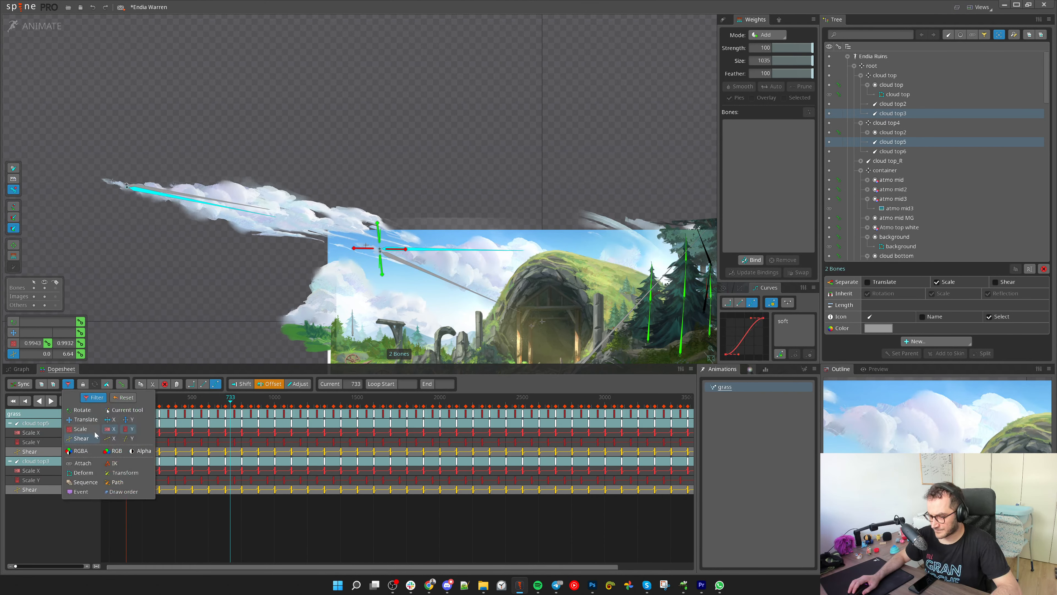
left_click(86, 439)
left_click(207, 473)
left_click_drag(220, 159, 245, 223)
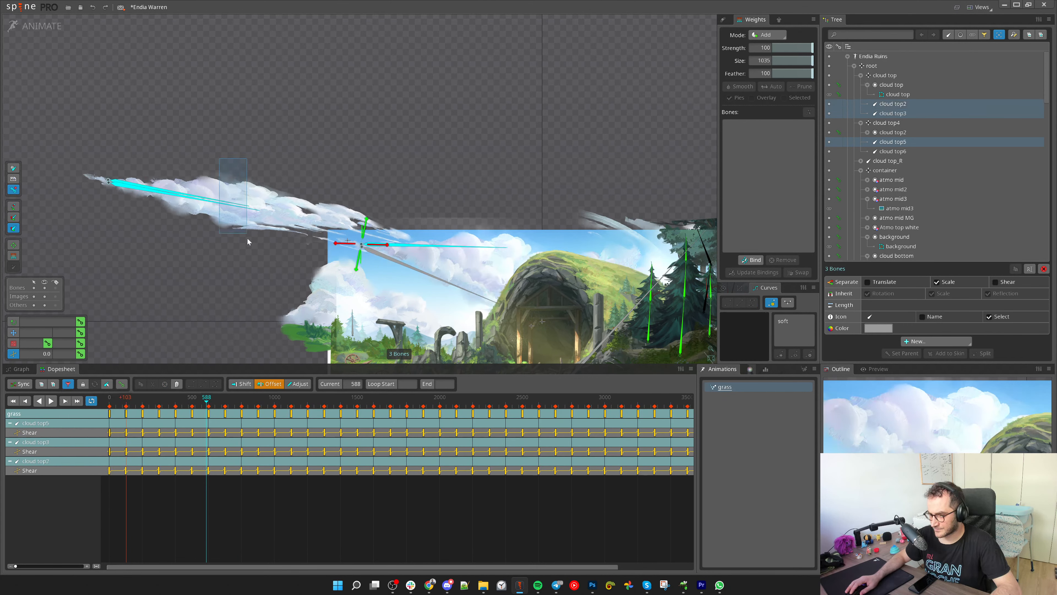
left_click(108, 181, "ctrl")
left_click_drag(110, 414, 120, 414)
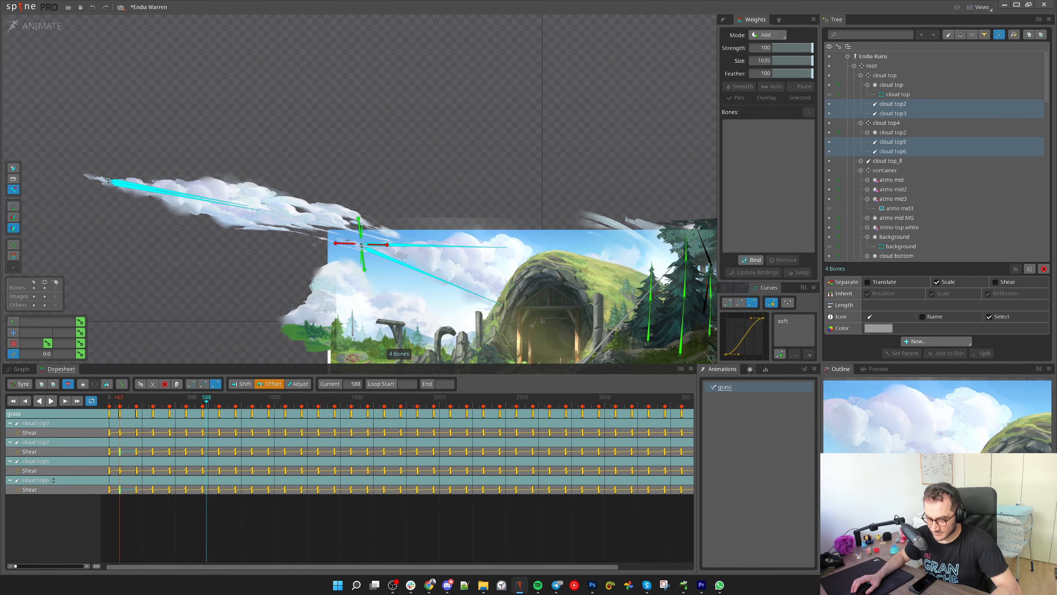
Offset the Scale X, Scale Y and Shear keys of bones cloud top2 and cloud top3 by about 50 frames
left_click_drag(250, 308, 164, 272)
left_click_drag(141, 405, 187, 402)
key("space")
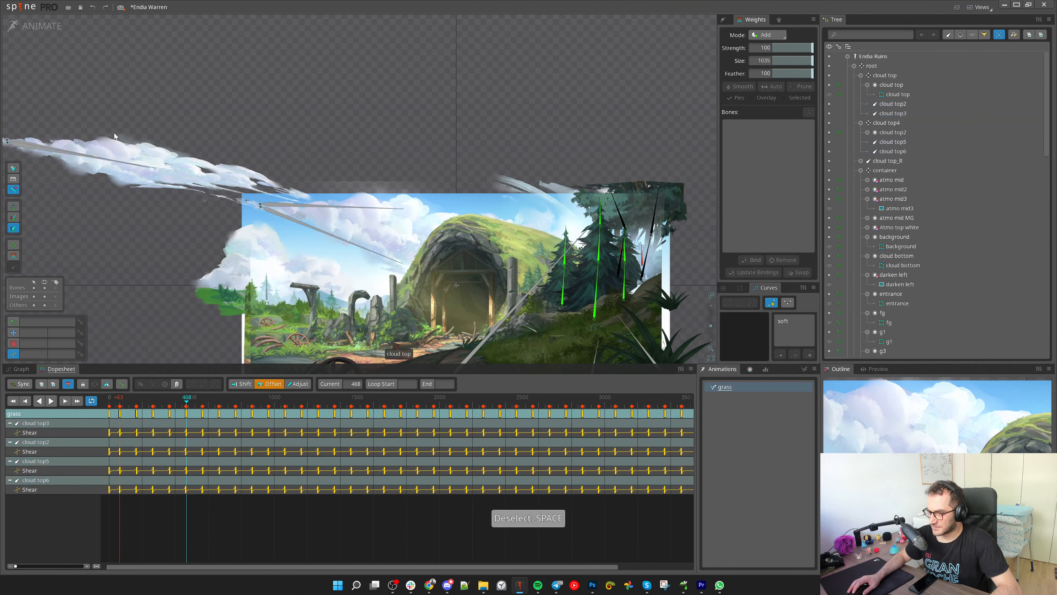
left_click_drag(115, 136, 143, 265)
left_click(69, 384)
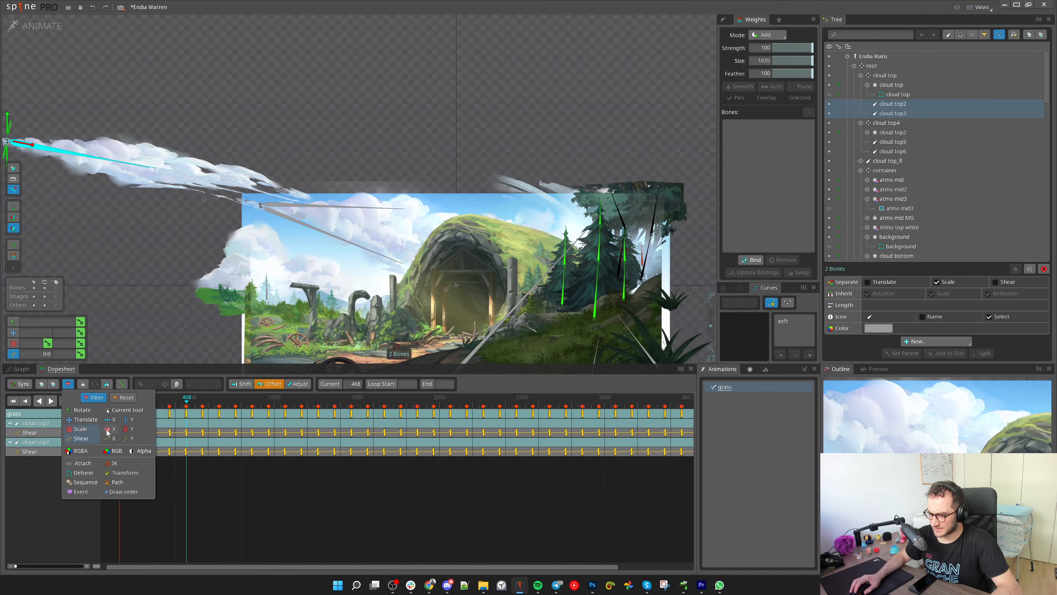
left_click(112, 429)
left_click(130, 429, "ctrl")
left_click(85, 438, "ctrl")
left_click(261, 483)
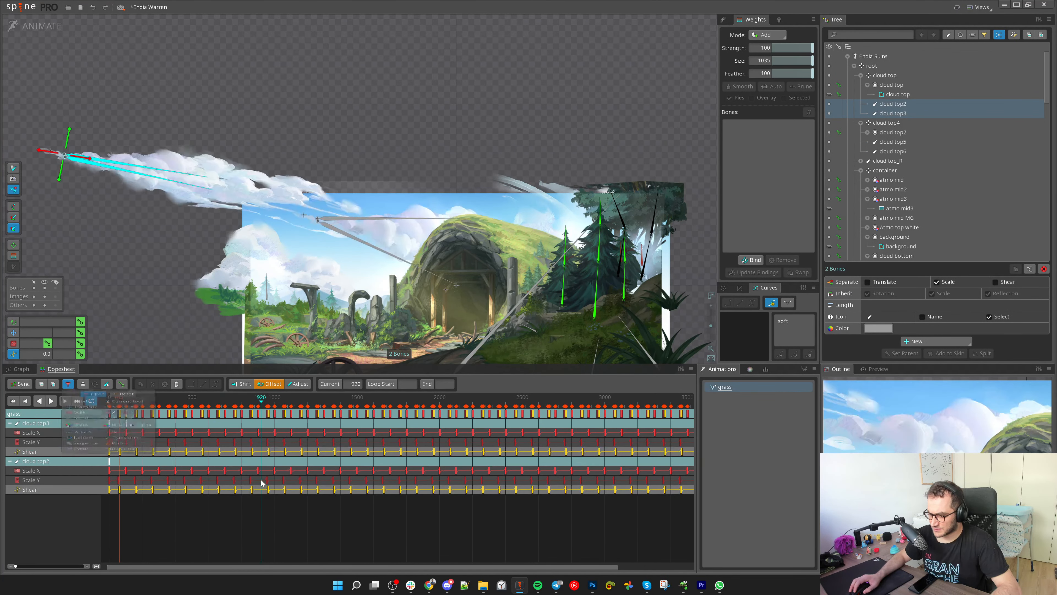
left_click_drag(126, 432, 117, 433)
Play the animation from the start and from near frame 3931 to check the clouds across the loop point
key("Home")
key("d")
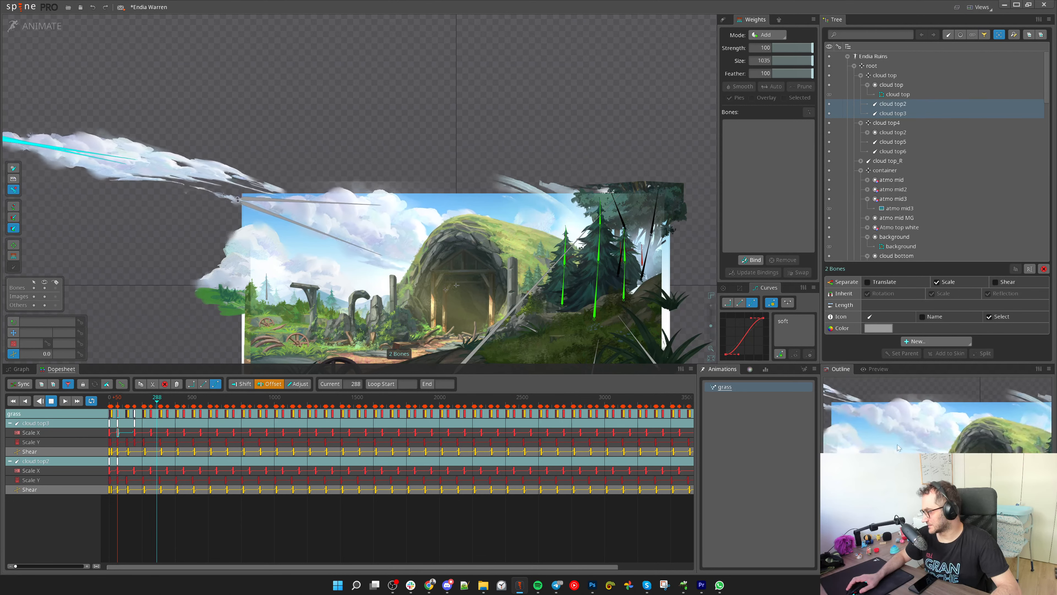
scroll(442, 432, "right", 5)
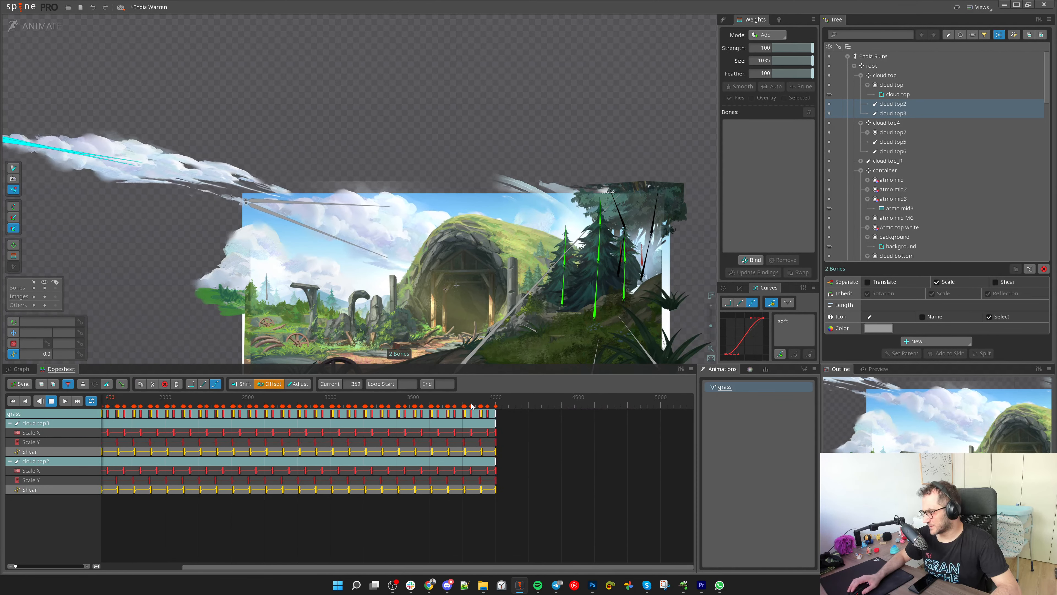
left_click(483, 398)
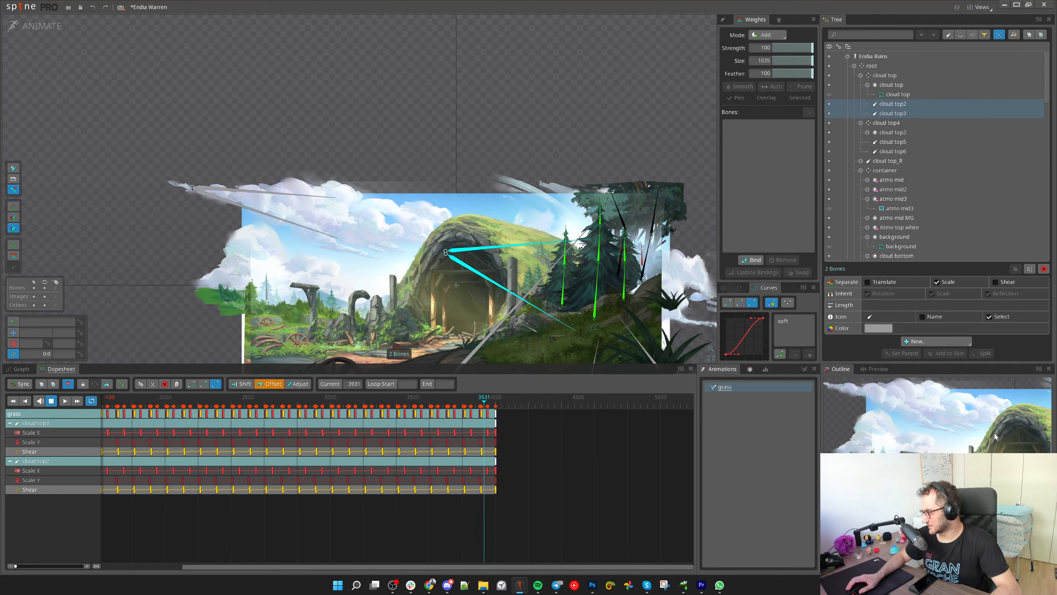
scroll(965, 423, "up", 2)
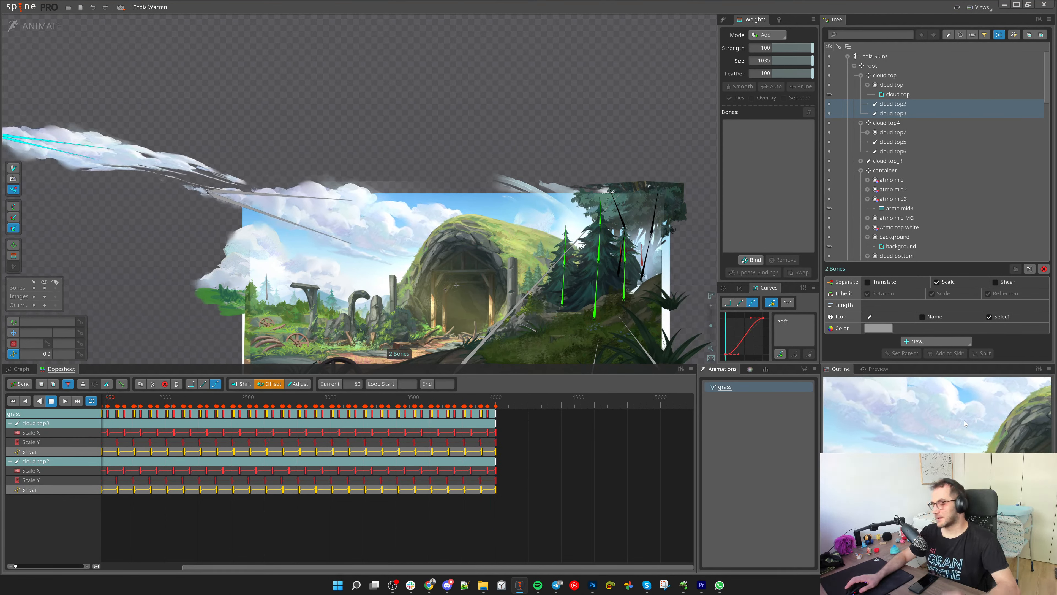
Stop the playback and select the bone cloud top_R
scroll(541, 236, "down", 4)
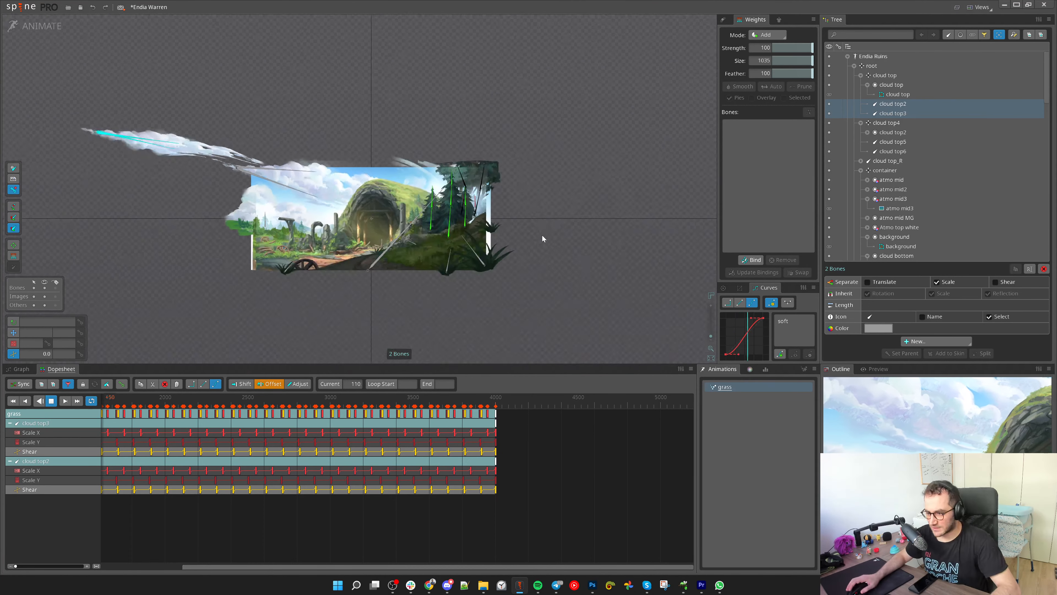
scroll(465, 226, "up", 3)
key("d")
left_click(441, 273)
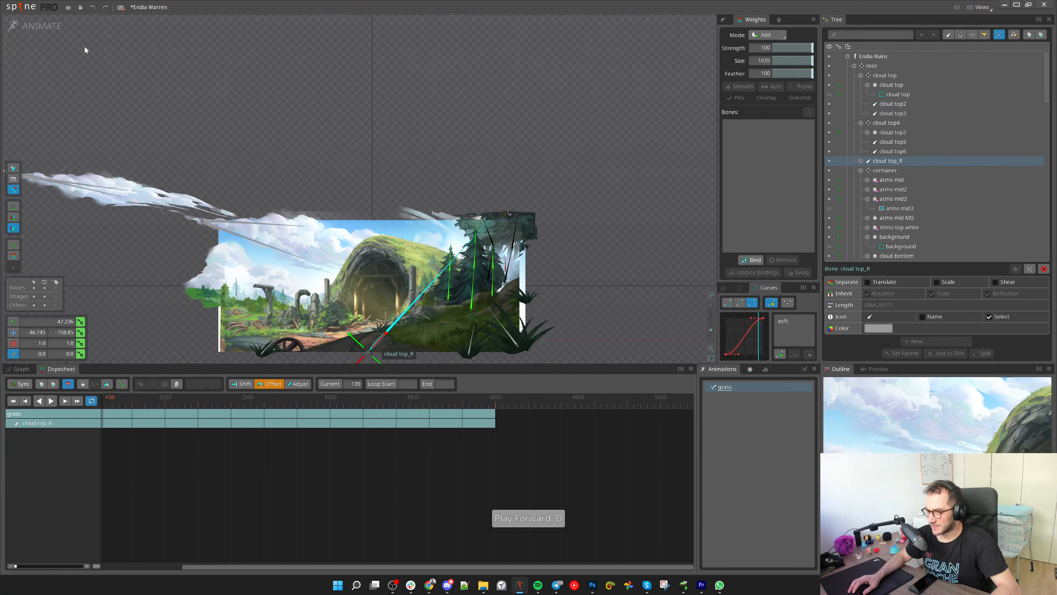
Check the cloud bones in Setup mode and return to Animate mode
left_click(38, 26)
scroll(267, 296, "up", 5)
scroll(443, 281, "down", 2)
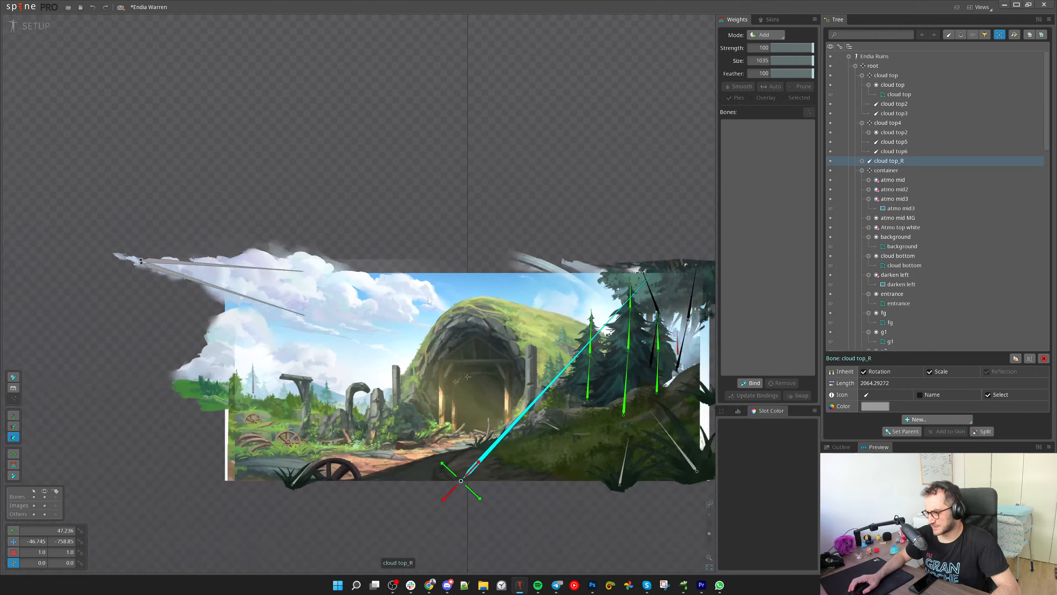
left_click_drag(444, 281, 350, 223)
left_click(36, 26)
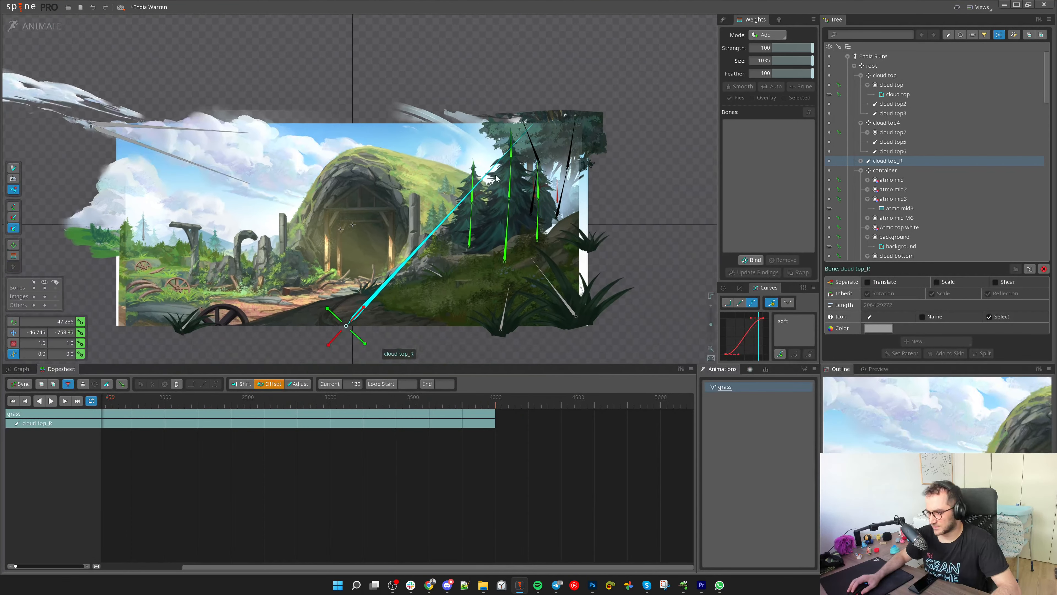
Rename the grass animation as cloud_left
scroll(915, 187, "down", 10)
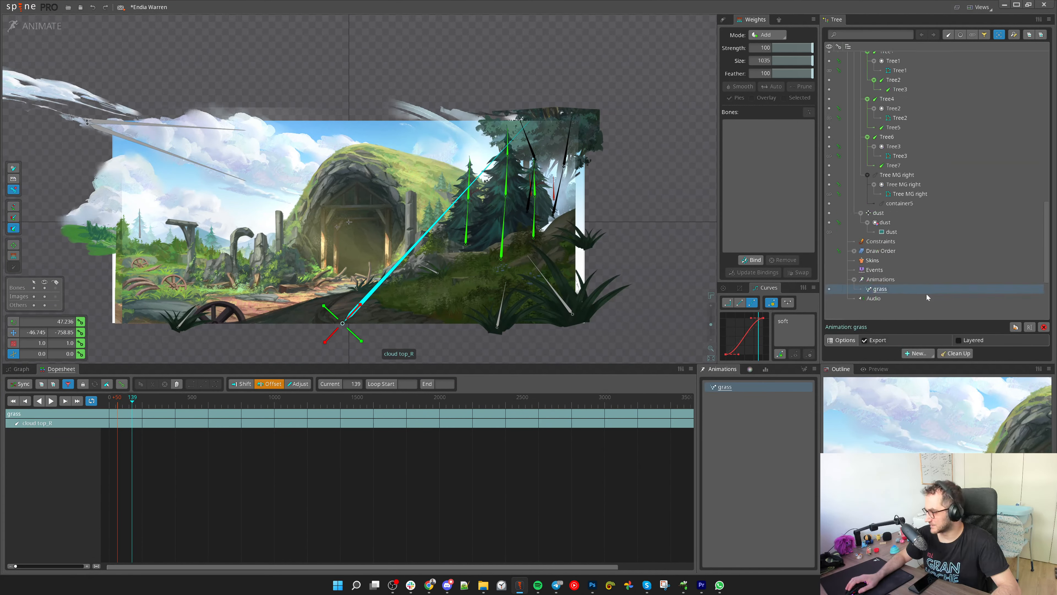
left_click(879, 269)
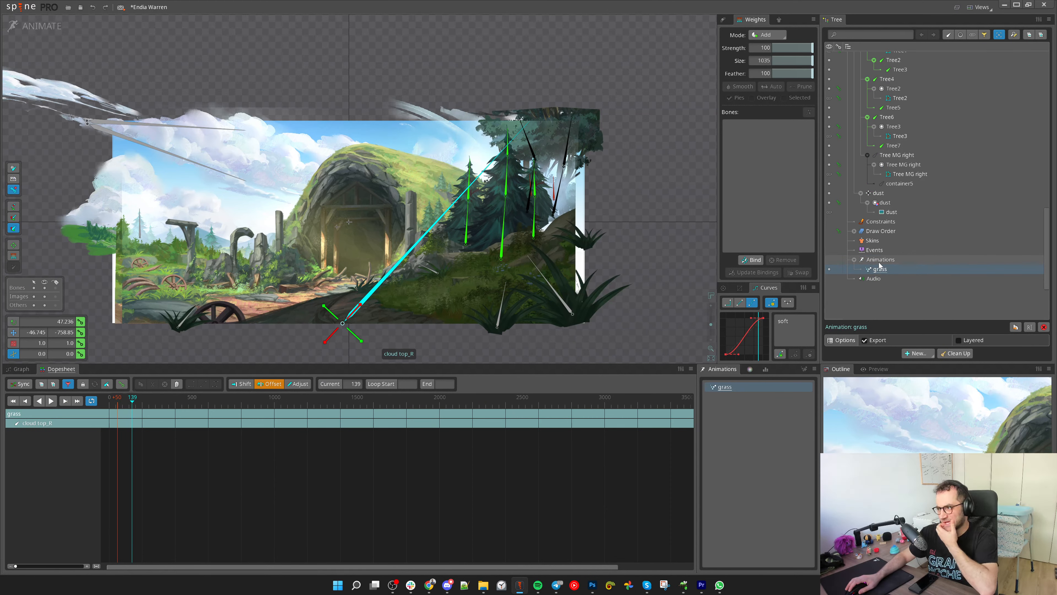
left_click(885, 260)
double_click(888, 260)
key("Escape")
double_click(881, 271)
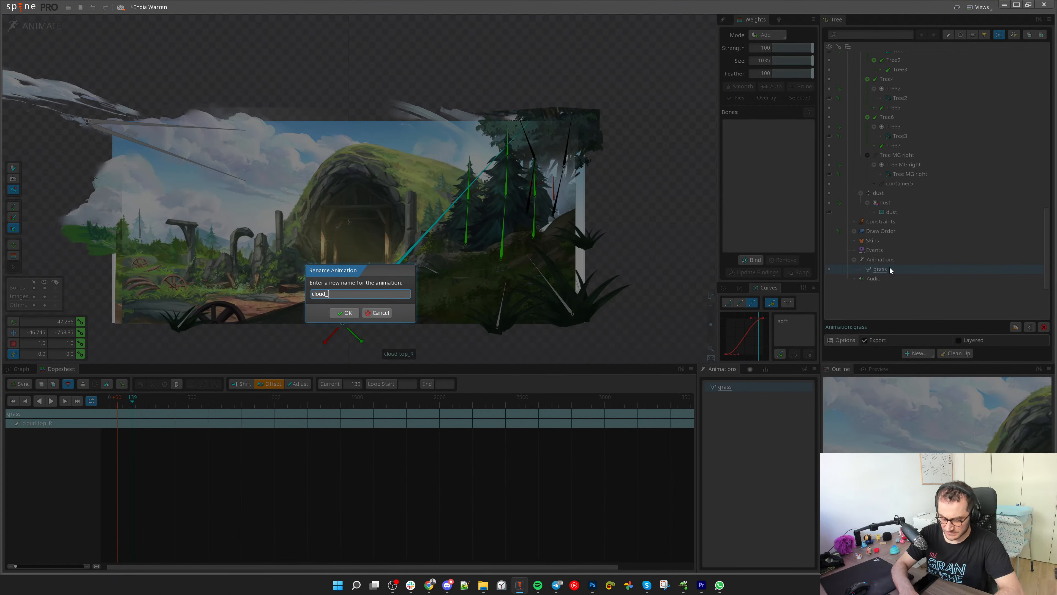
key("Return")
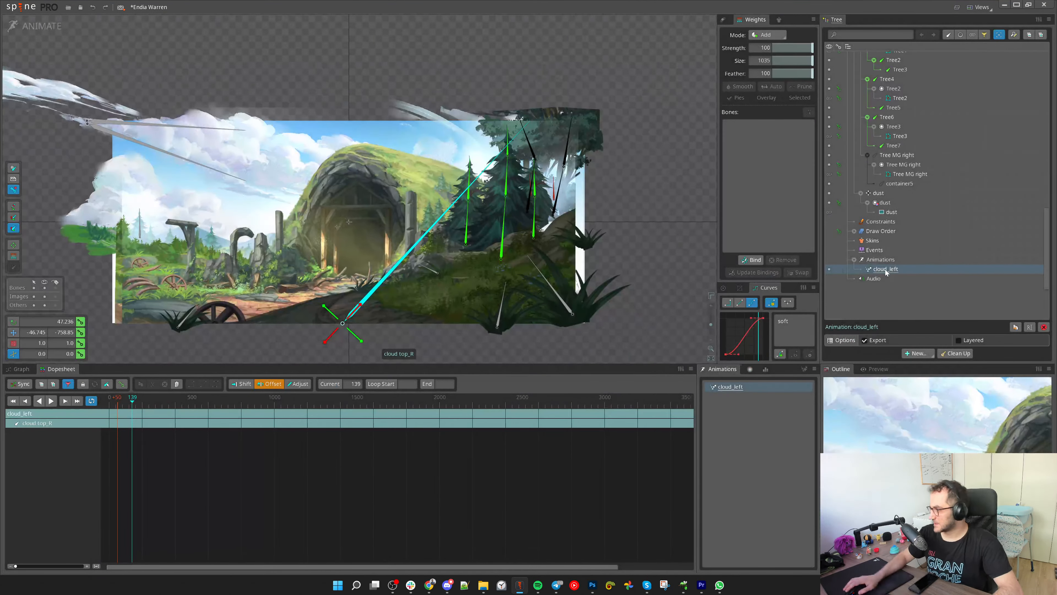
Create a new animation named cloud_right
double_click(885, 261)
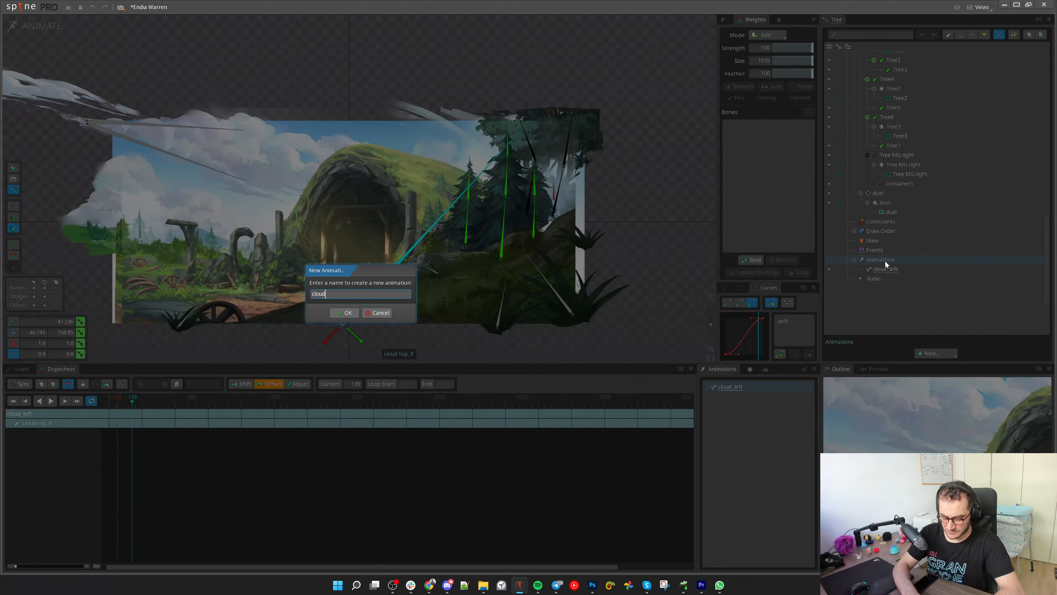
type("cloud_righ")
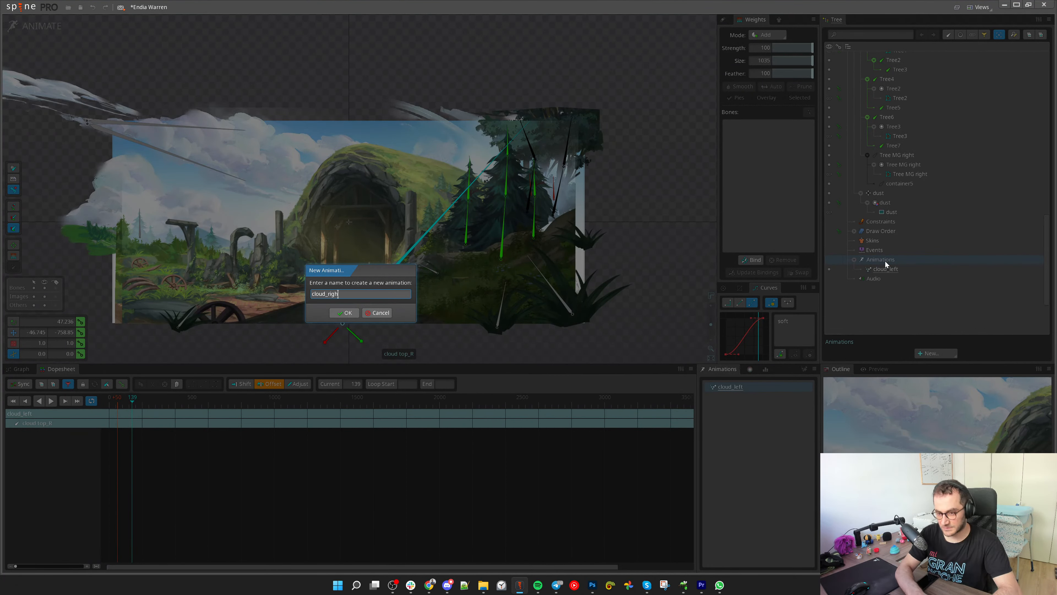
type("t")
key("Return")
scroll(639, 210, "down", 2)
left_click_drag(661, 218, 570, 220)
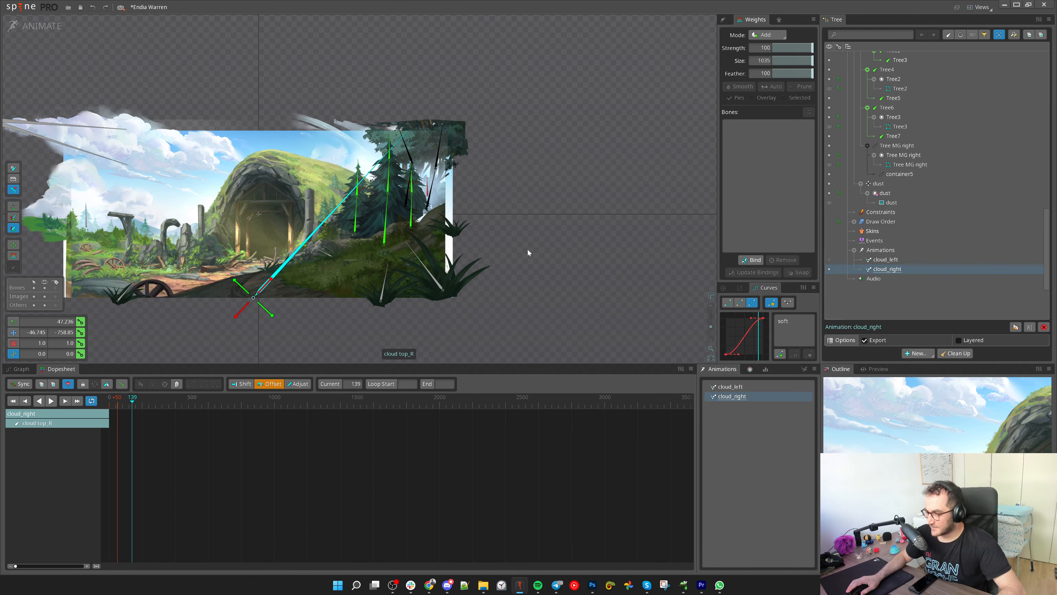
key("v")
left_click_drag(535, 273, 610, 176)
key("ctrl+z")
scroll(400, 62, "up", 4)
left_click_drag(556, 315, 595, 217)
scroll(550, 241, "down", 4)
key("ctrl+z")
Set a rotate key for the bone cloud top_R at frame 0 of the cloud_right animation
left_click_drag(438, 247, 513, 275)
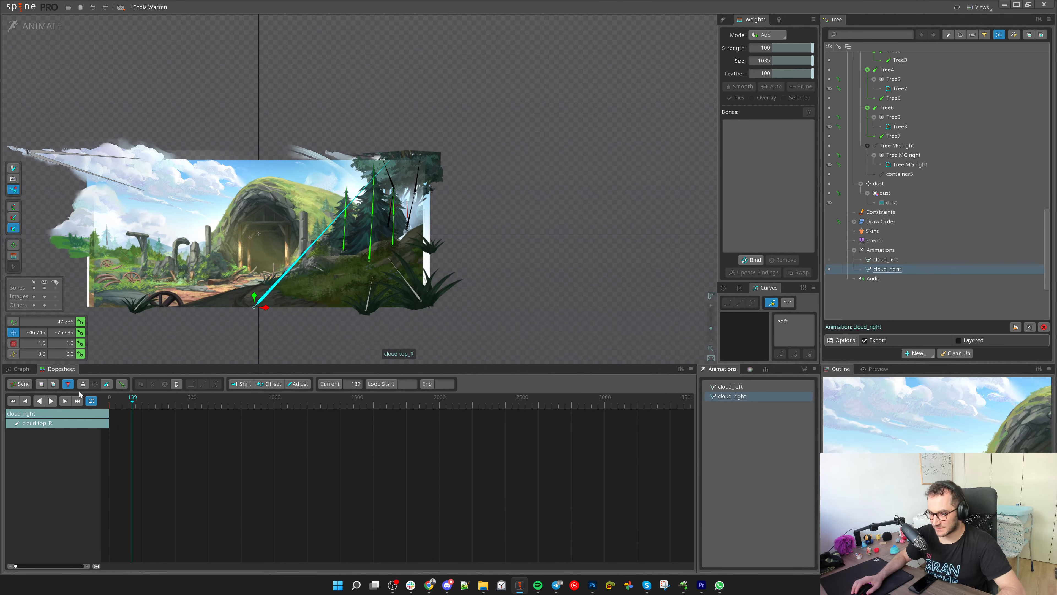
left_click_drag(167, 399, 94, 407)
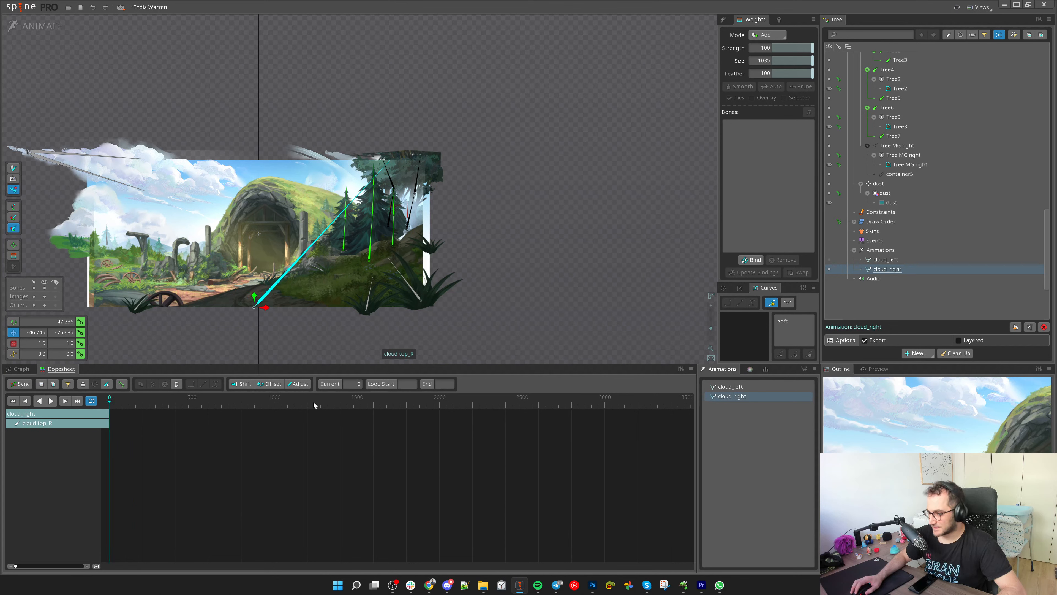
scroll(157, 405, "up", 5)
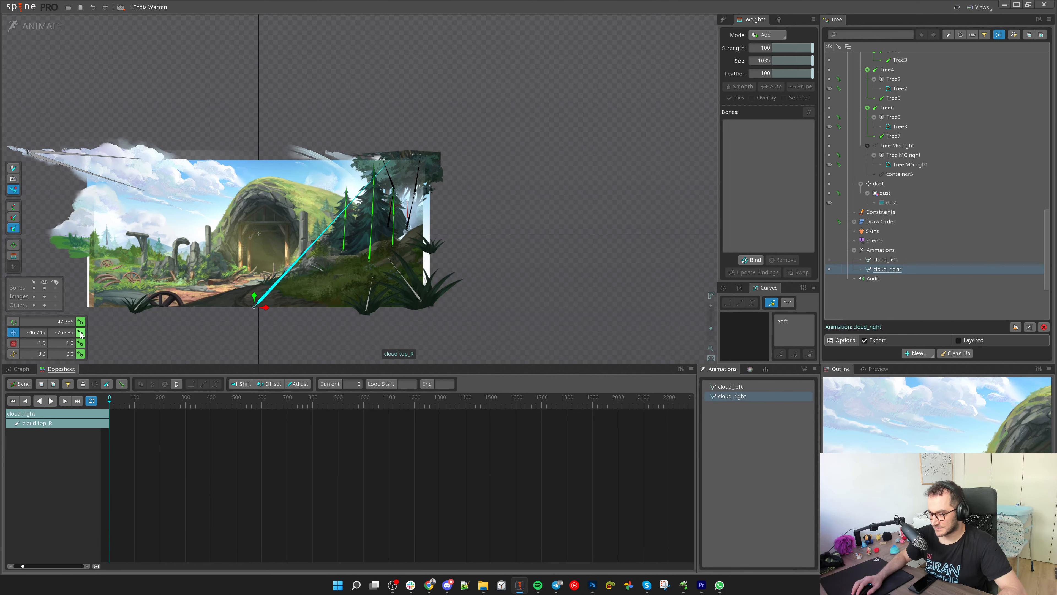
left_click(80, 322)
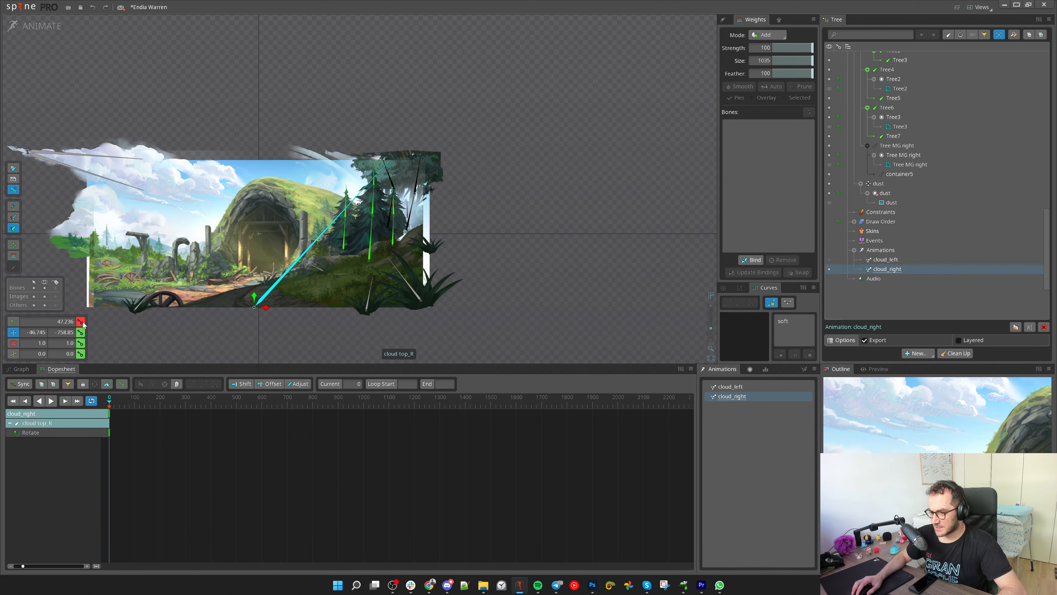
Rotate the bone cloud top_R to about 64.8 degrees at frame 0
left_click_drag(347, 334, 350, 320)
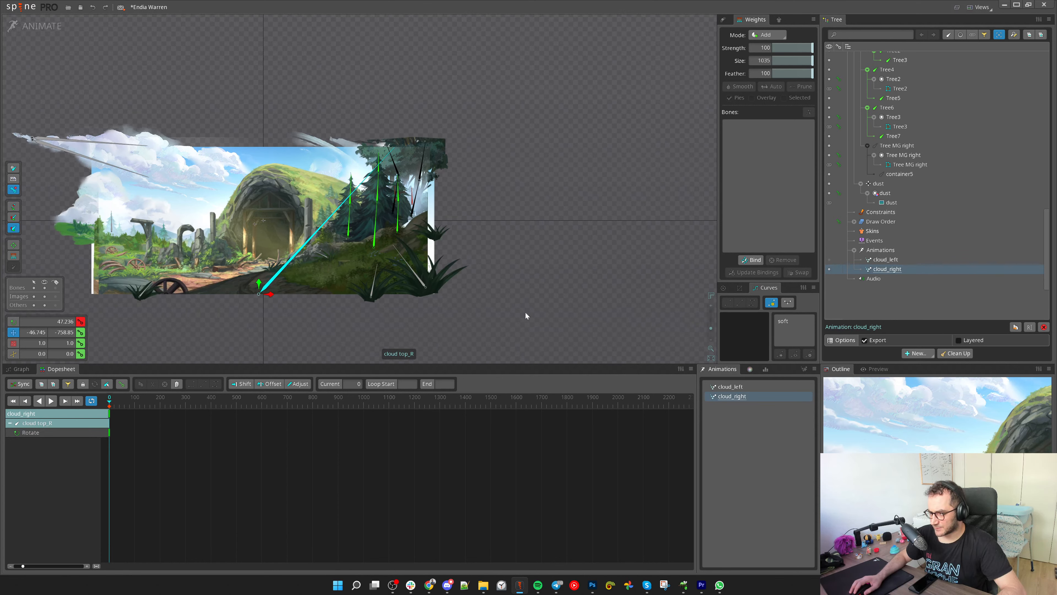
key("c")
left_click_drag(519, 316, 526, 231)
scroll(256, 147, "up", 3)
scroll(346, 171, "down", 5)
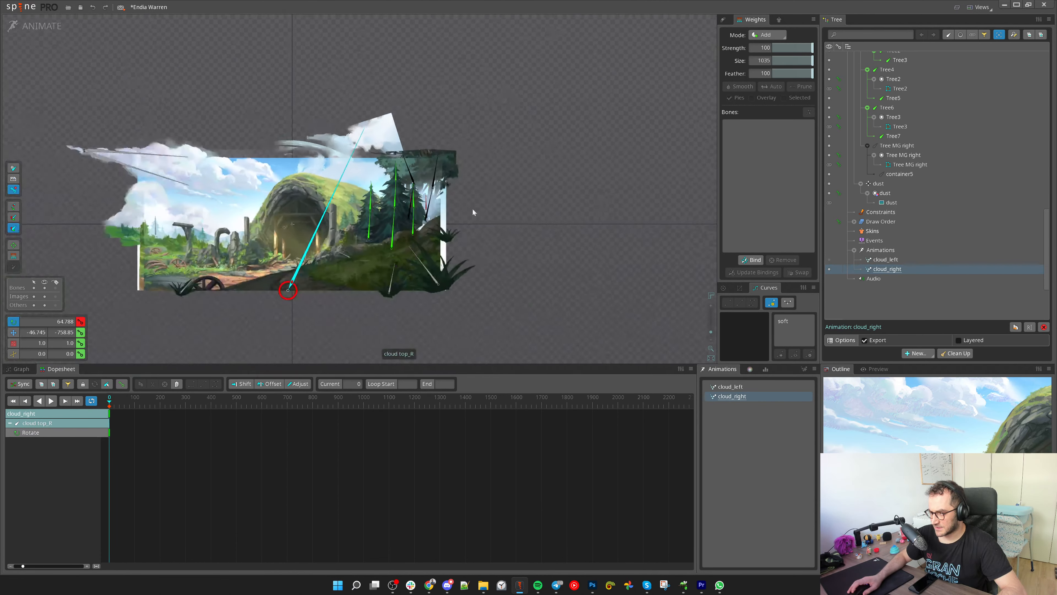
Key the cloud top_R bone's rotation at about 71.5° on frame 0 and about 12.5° on frame 1000
left_click_drag(534, 298, 537, 272)
left_click_drag(362, 406, 363, 405)
key("c")
left_click_drag(541, 170, 504, 416)
Copy the frame 0 rotation key to frame 1000 to loop the motion, and give the key just before it a stepped curve
left_click_drag(135, 484, 109, 408)
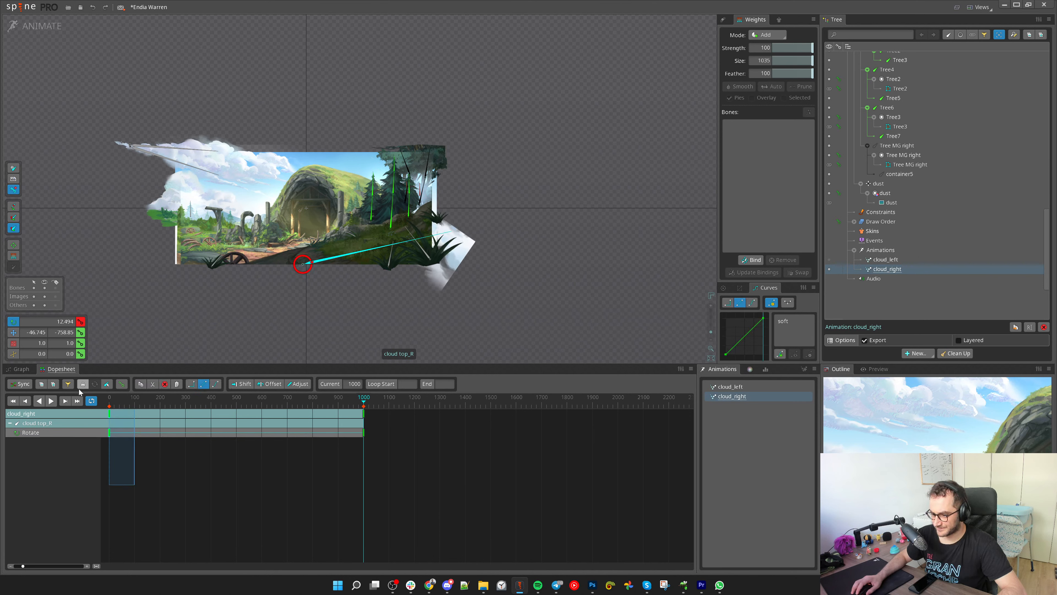
key("ctrl+c")
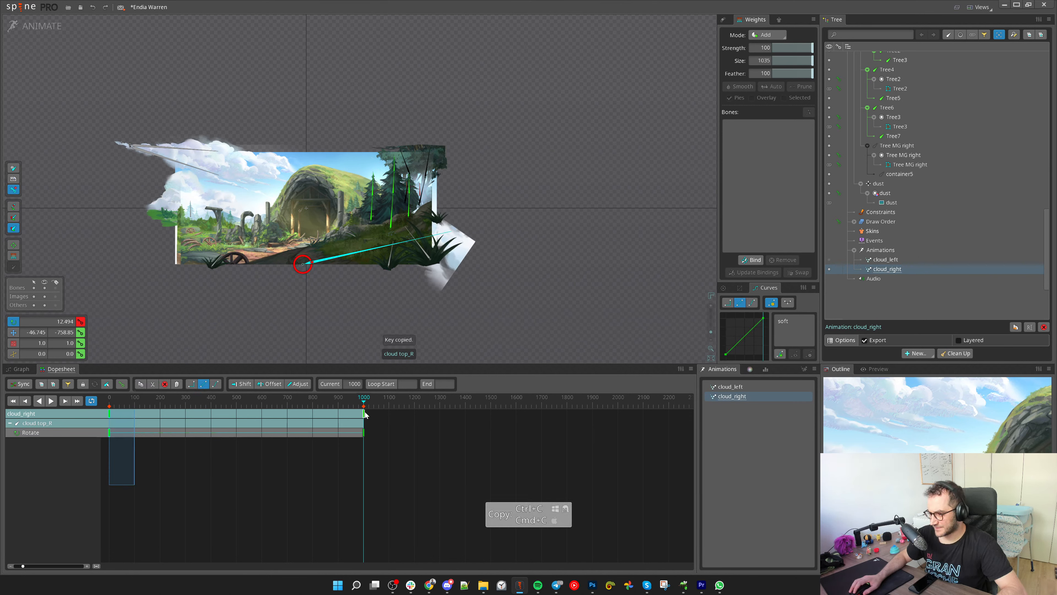
left_click(363, 412)
key("ctrl+v")
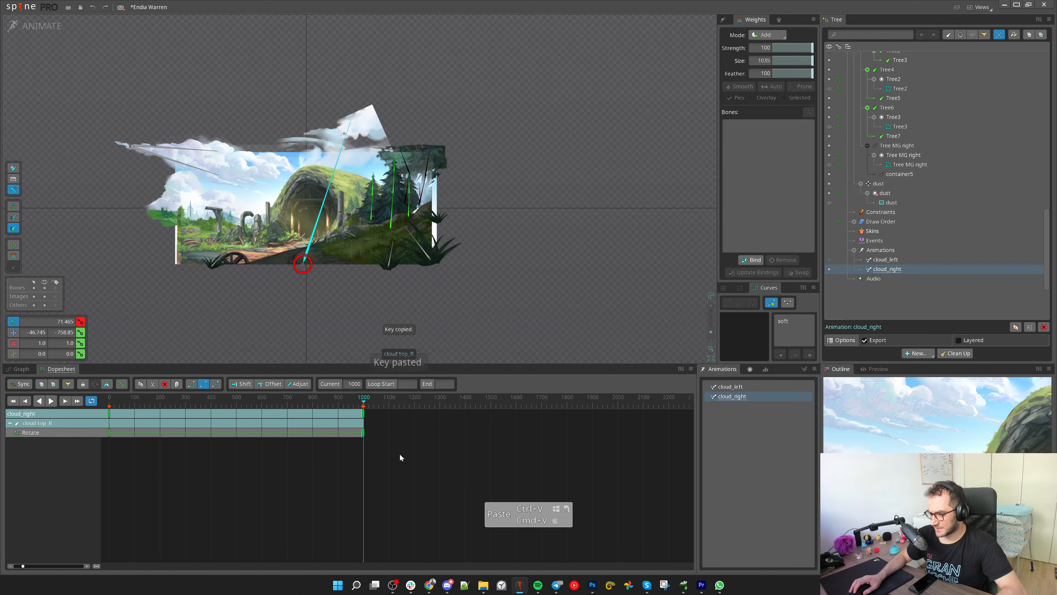
left_click_drag(399, 456, 109, 409)
left_click(346, 478)
left_click(362, 434)
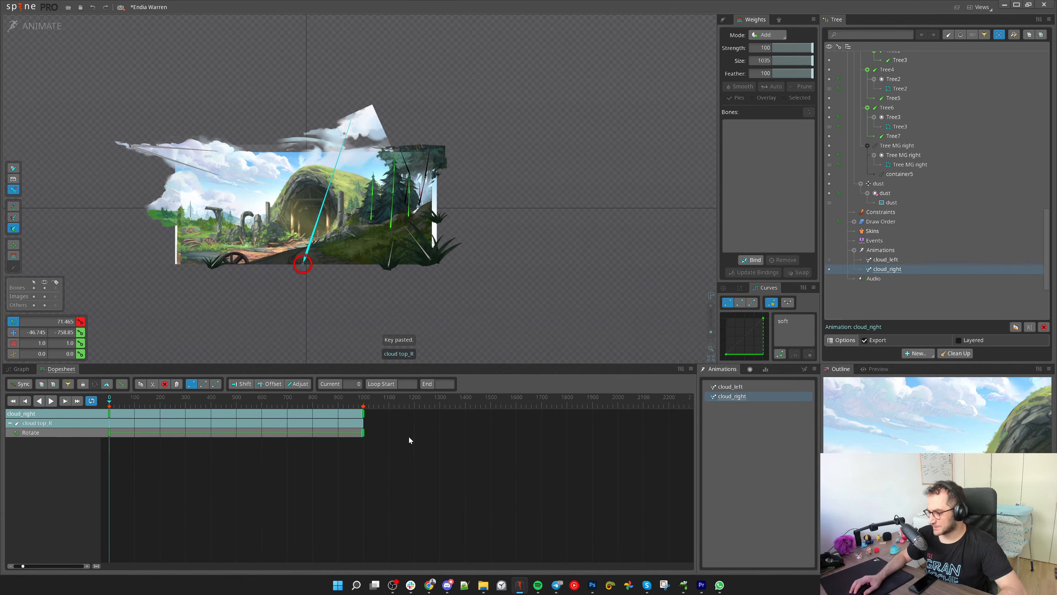
Play the cloud_right animation and check how the cloud sweeps behind the trees and hill
key("d")
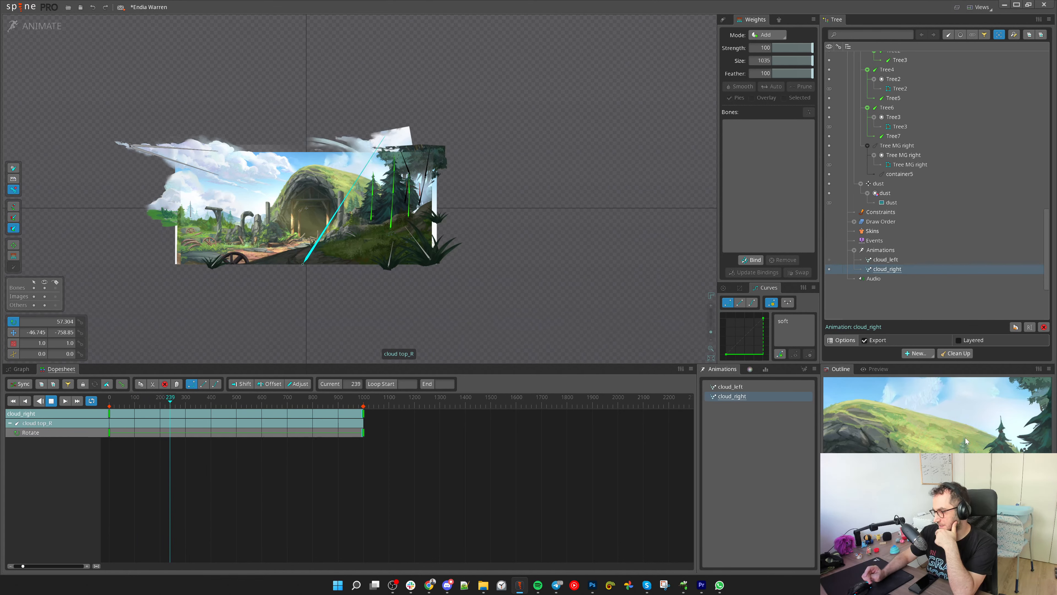
scroll(377, 137, "up", 4)
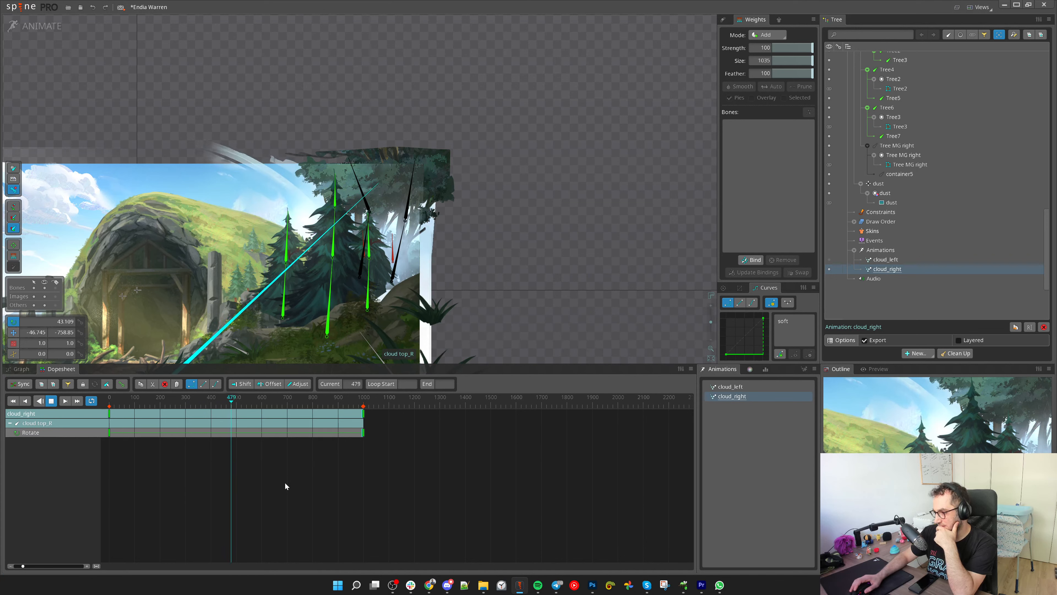
left_click_drag(248, 413, 373, 411)
scroll(578, 260, "down", 3)
key("d")
Select the cloud top_R image, switch to setup mode and convert the image to a mesh
left_click(296, 121)
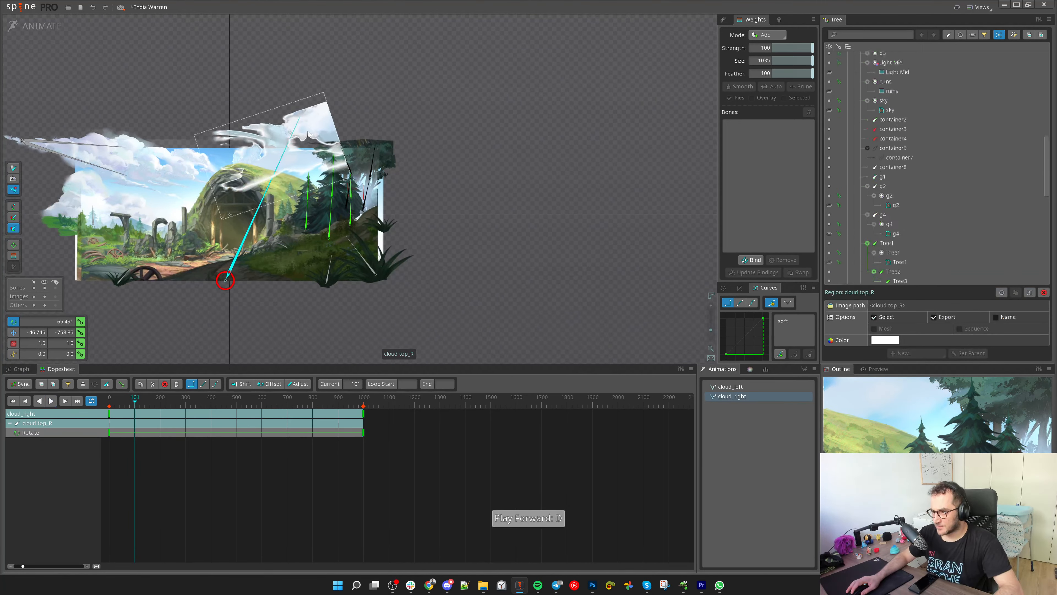
left_click(37, 26)
left_click(902, 104)
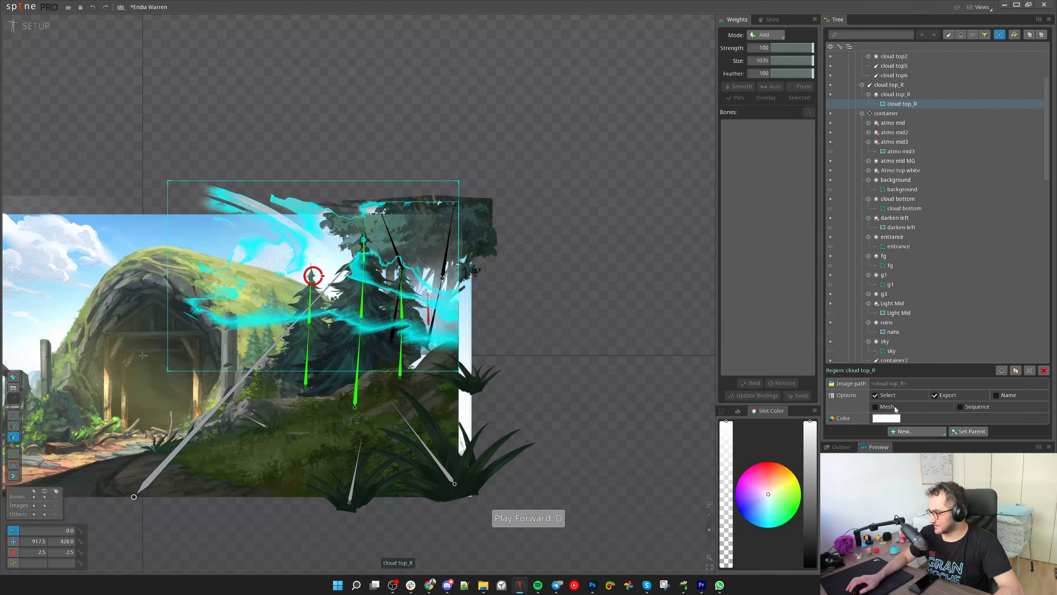
left_click(875, 406)
Try automatically generating the vertices of the cloud top_R mesh, and undo the generated mesh
left_click(907, 418)
scroll(333, 270, "up", 1)
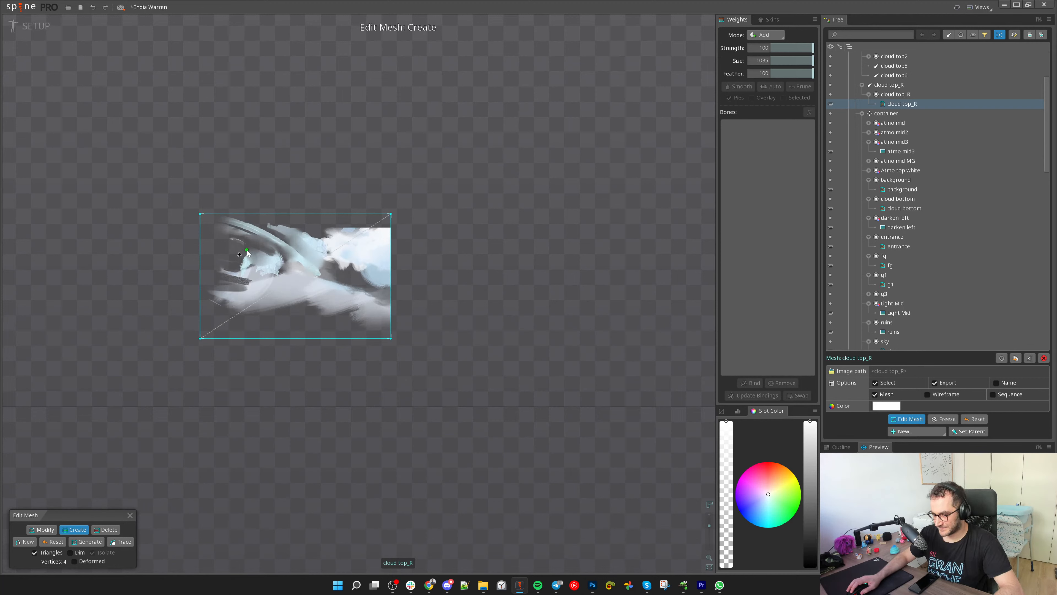
left_click(79, 543)
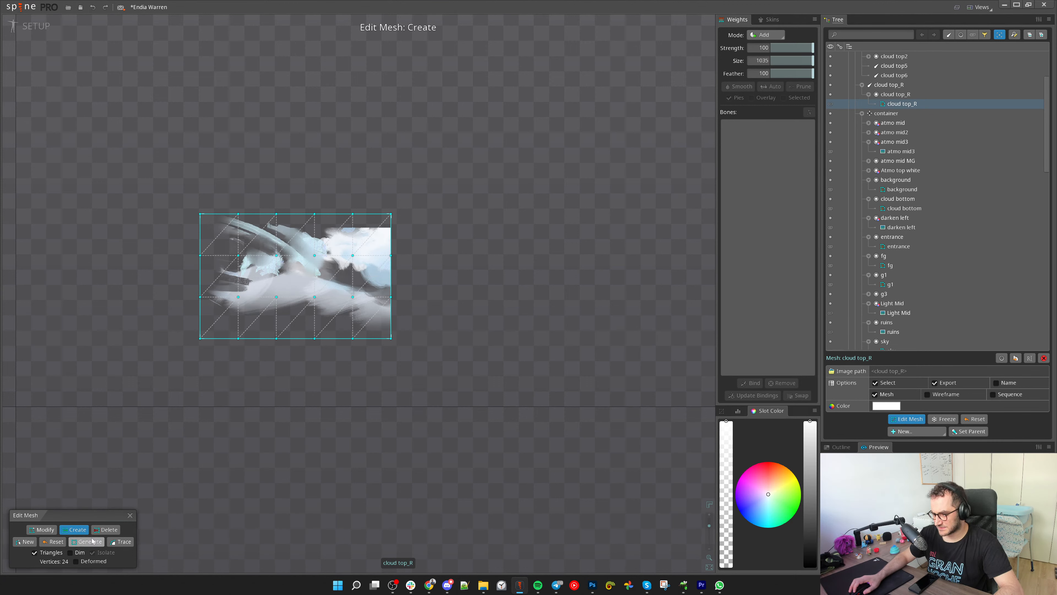
left_click(130, 515)
left_click_drag(259, 222, 412, 240)
scroll(412, 241, "down", 2)
left_click_drag(486, 144, 428, 138)
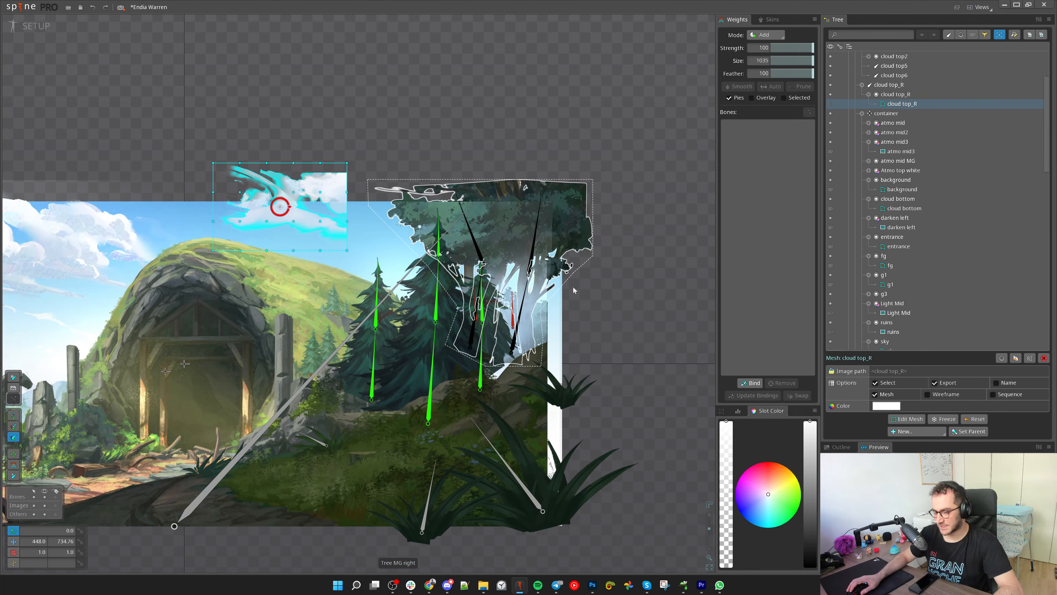
key("ctrl+z")
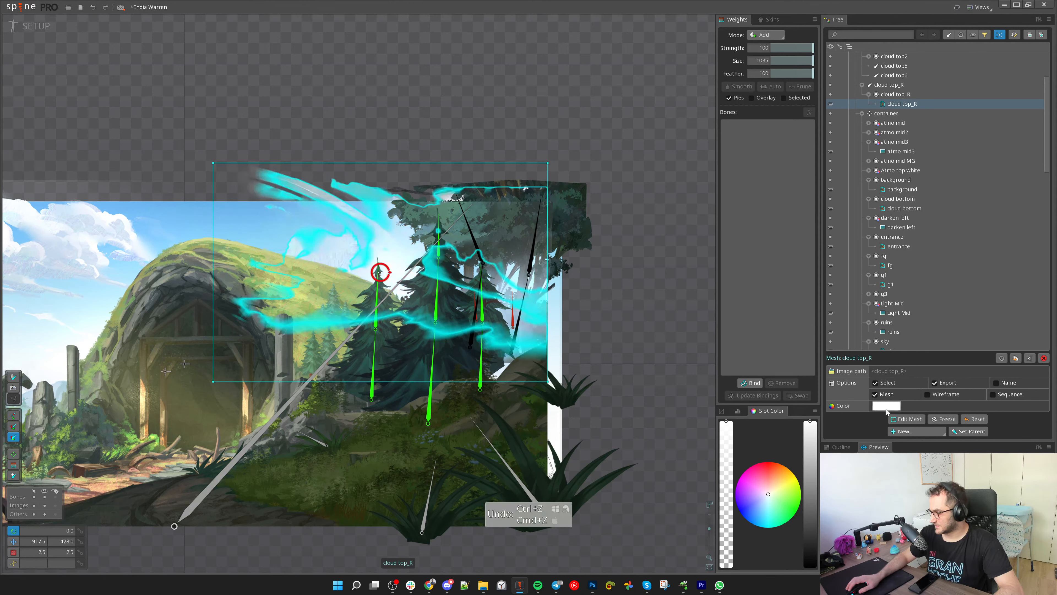
Add vertices and connecting edges to the cloud top_R mesh by hand, dividing it into a three-by-three grid
left_click(907, 419)
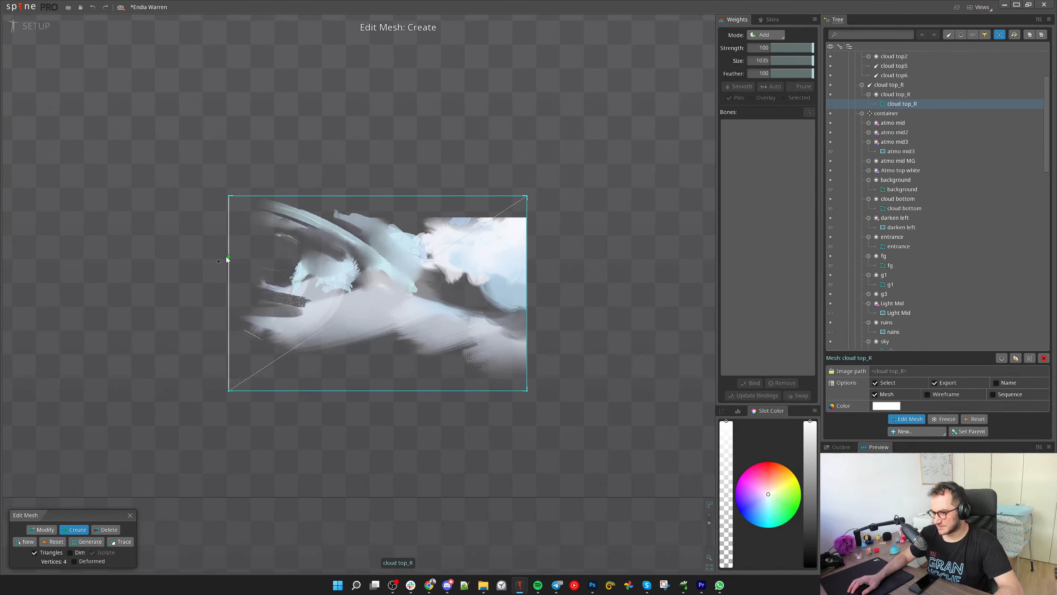
left_click_drag(229, 256, 319, 252)
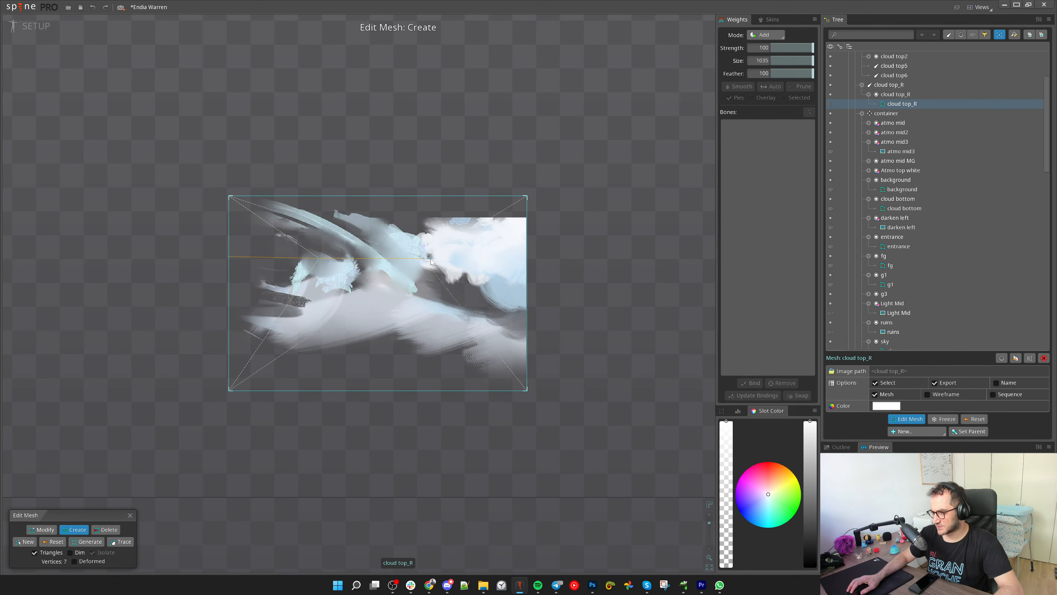
left_click_drag(313, 195, 315, 250)
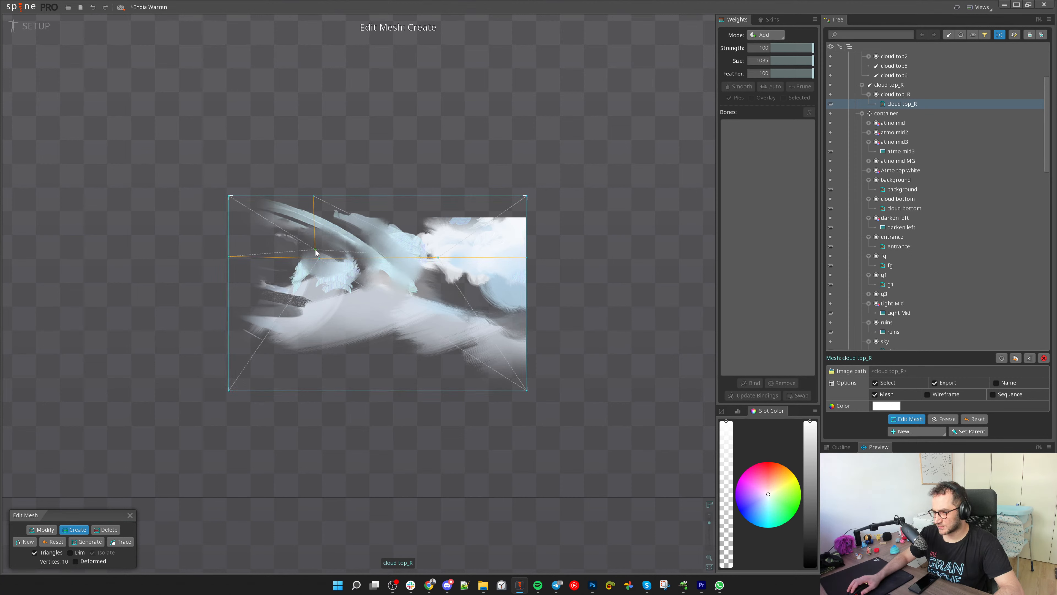
left_click_drag(438, 258, 438, 196)
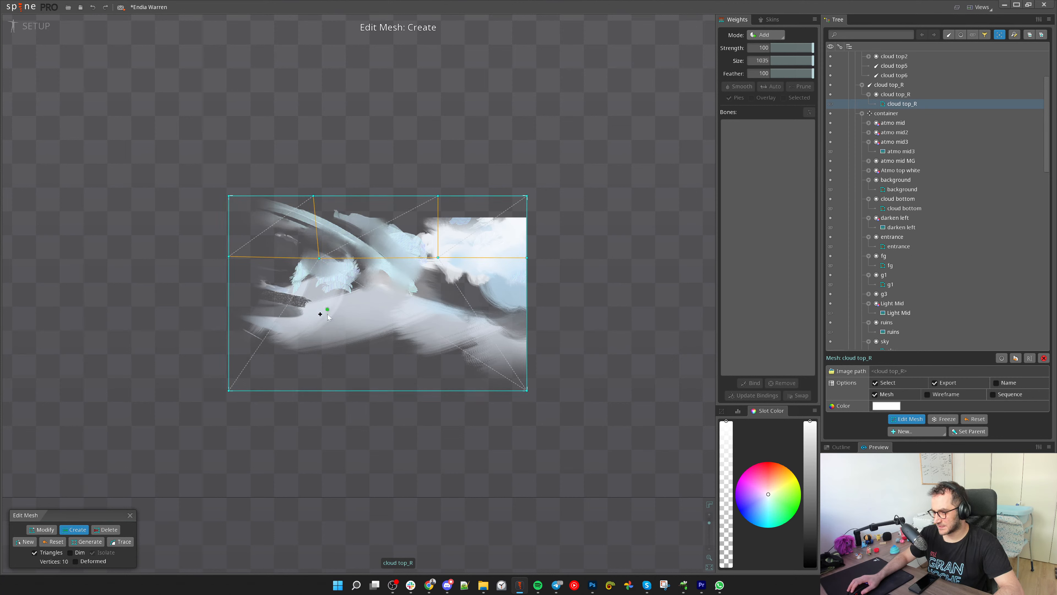
left_click_drag(315, 330, 229, 327)
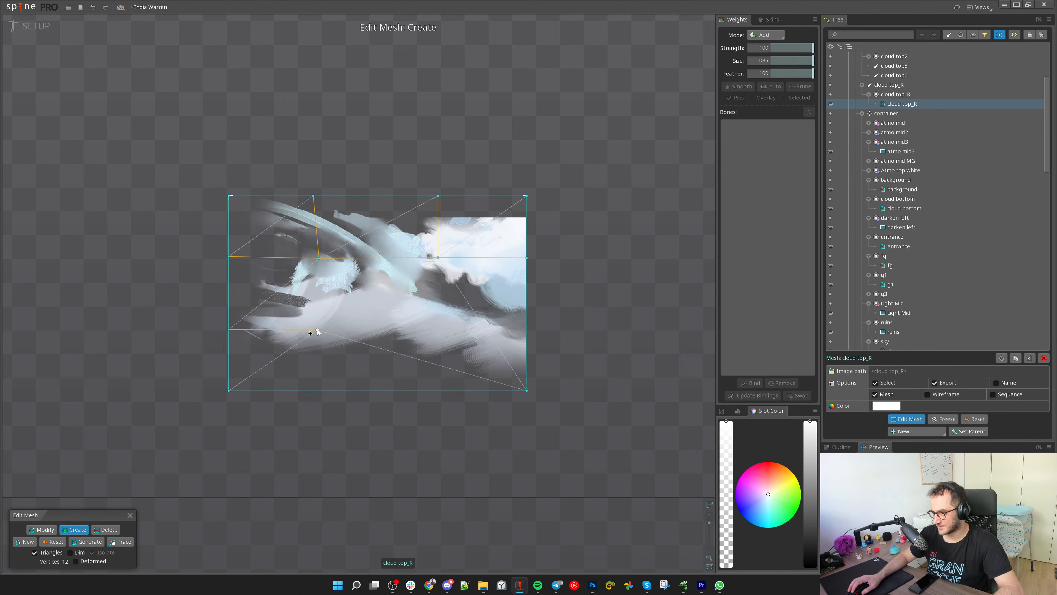
left_click_drag(317, 331, 444, 389)
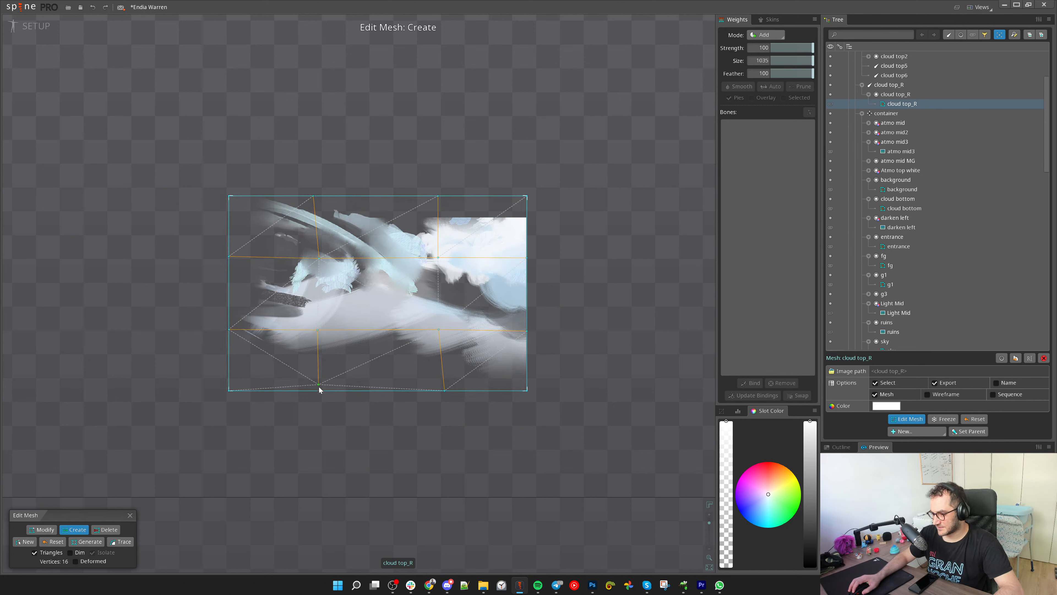
scroll(397, 368, "down", 2)
left_click_drag(427, 303, 472, 303)
left_click(130, 516)
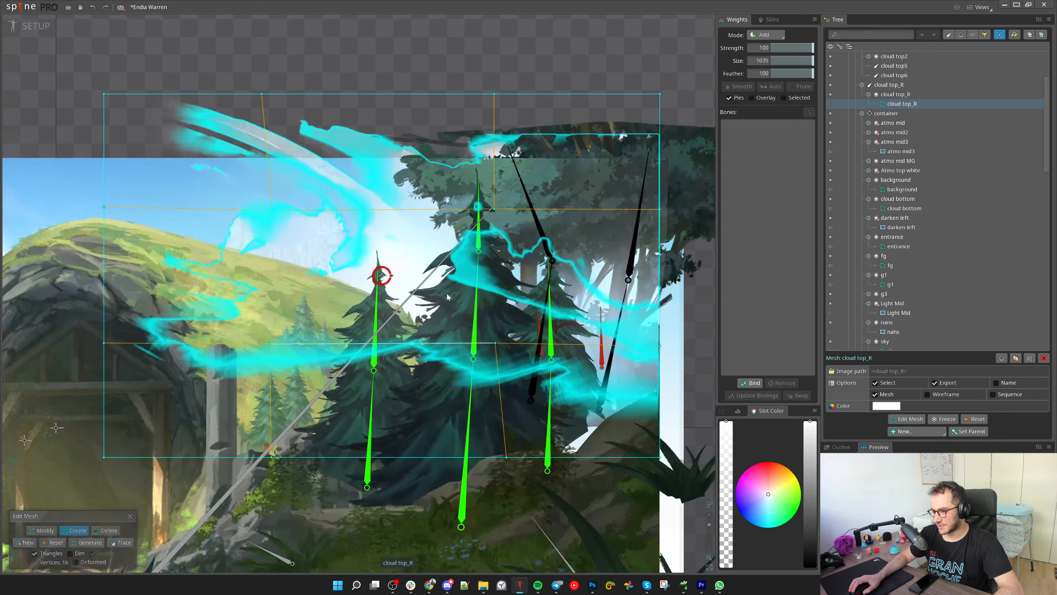
Examine the gridded cloud top_R mesh against the trees, tunnel and the rest of the scene
scroll(333, 287, "down", 6)
scroll(366, 233, "up", 3)
scroll(572, 284, "down", 1)
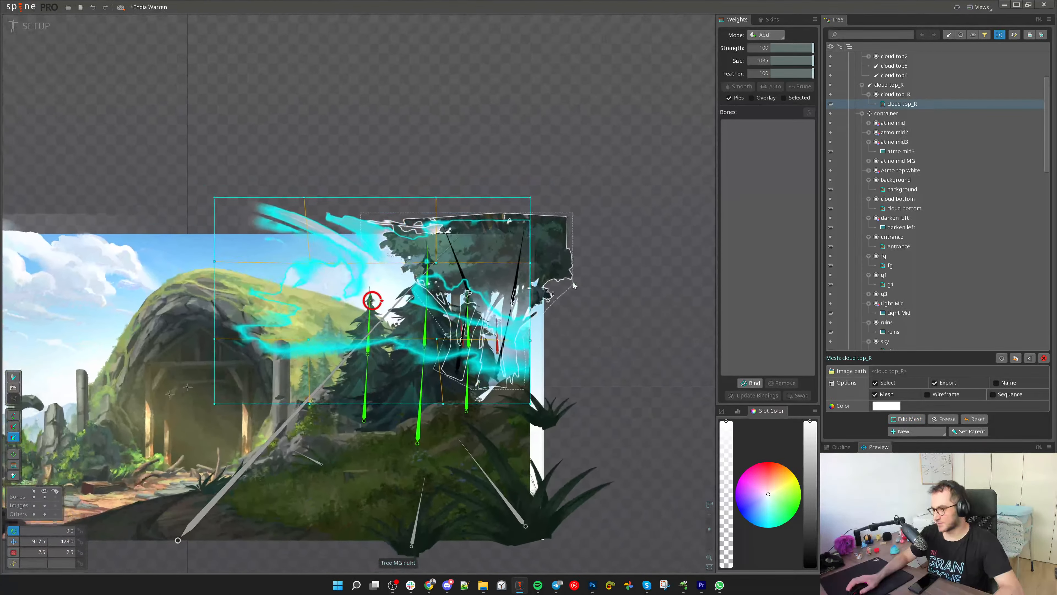
scroll(516, 233, "down", 4)
scroll(272, 303, "up", 4)
scroll(343, 356, "down", 2)
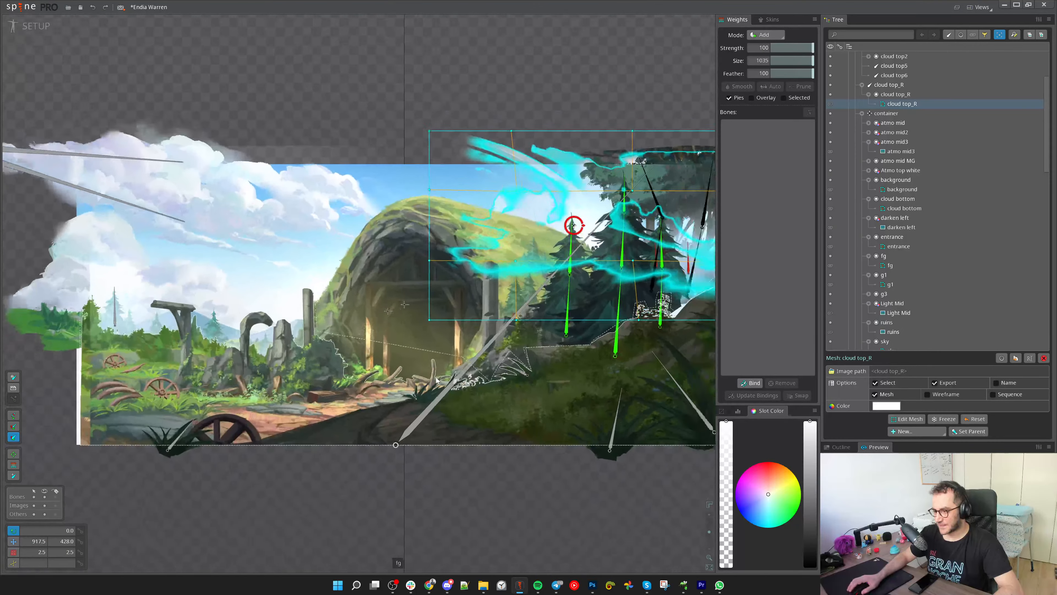
left_click(456, 325)
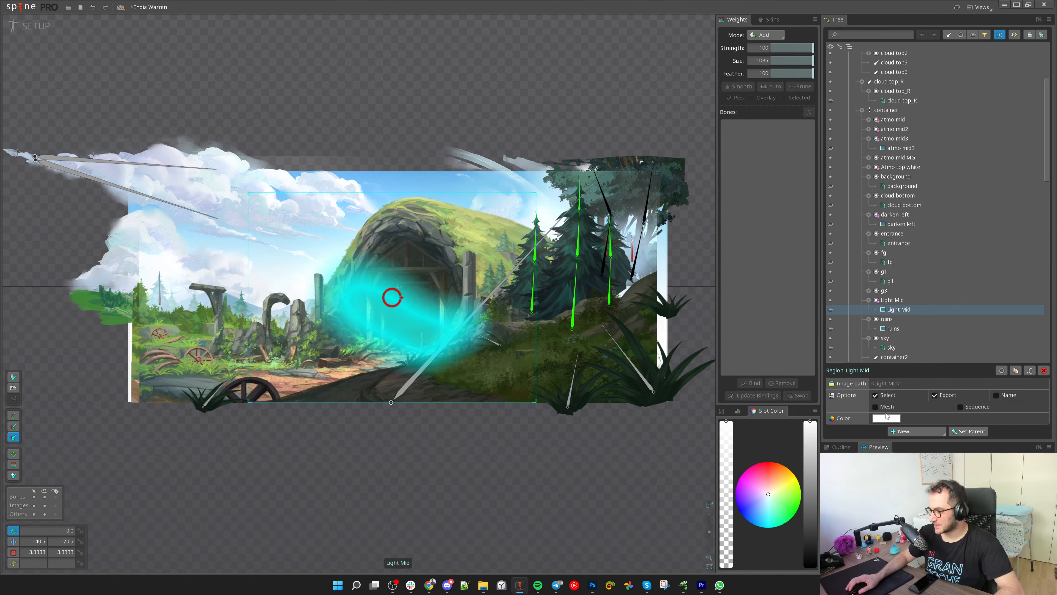
left_click_drag(413, 460, 373, 486)
scroll(486, 458, "down", 1)
left_click_drag(487, 458, 362, 520)
scroll(421, 262, "up", 2)
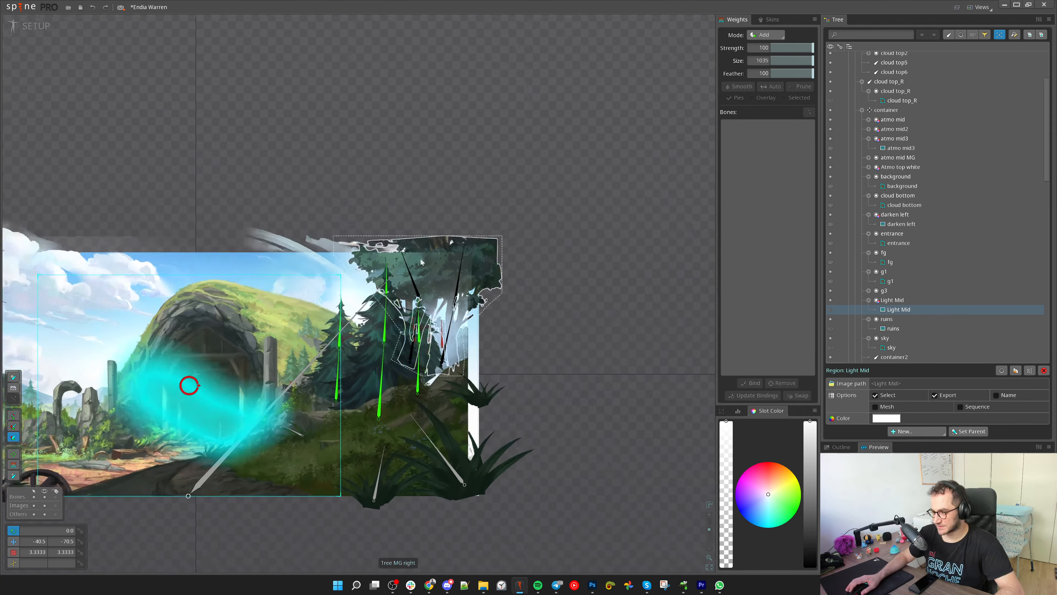
scroll(421, 262, "up", 2)
left_click(460, 317)
left_click_drag(629, 362, 659, 357)
scroll(613, 354, "up", 2)
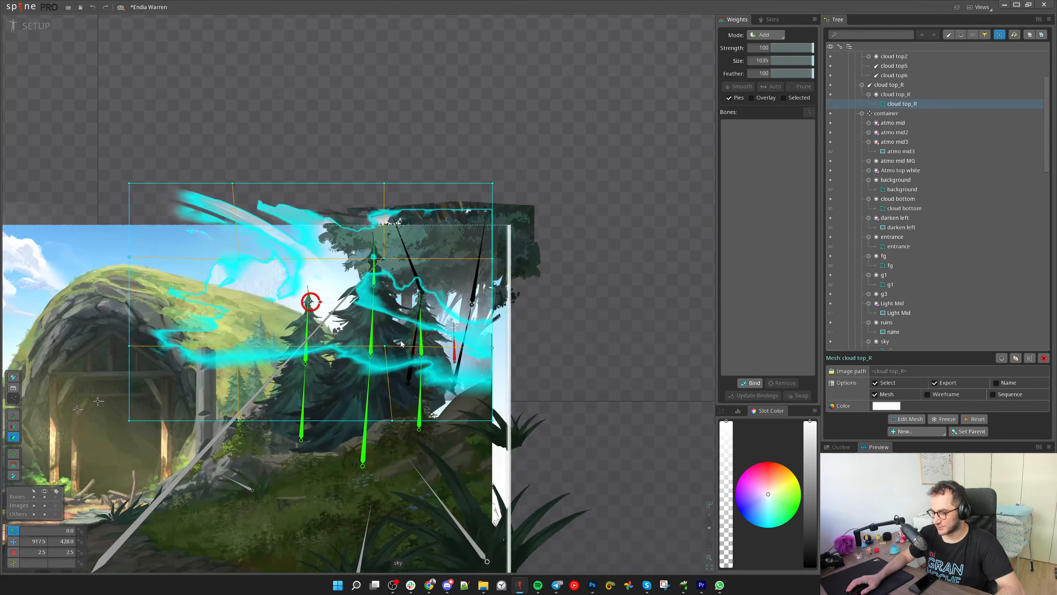
left_click_drag(576, 365, 612, 361)
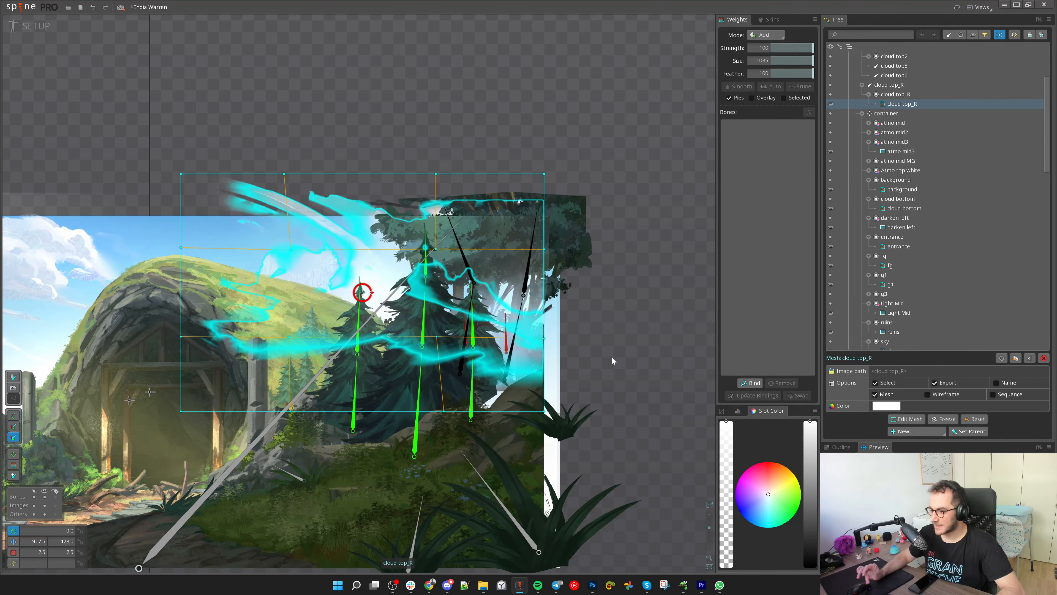
left_click_drag(597, 369, 524, 291)
scroll(523, 291, "down", 2)
Create two child bones under the cloud top_R bone, one in each half of the cloud
key("space")
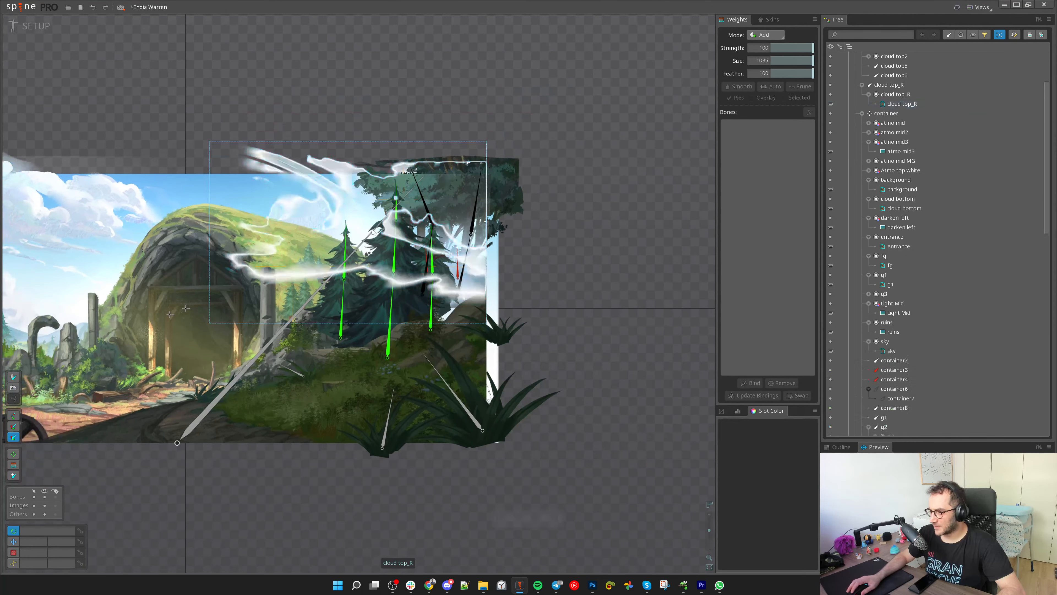
key("n")
left_click(374, 232)
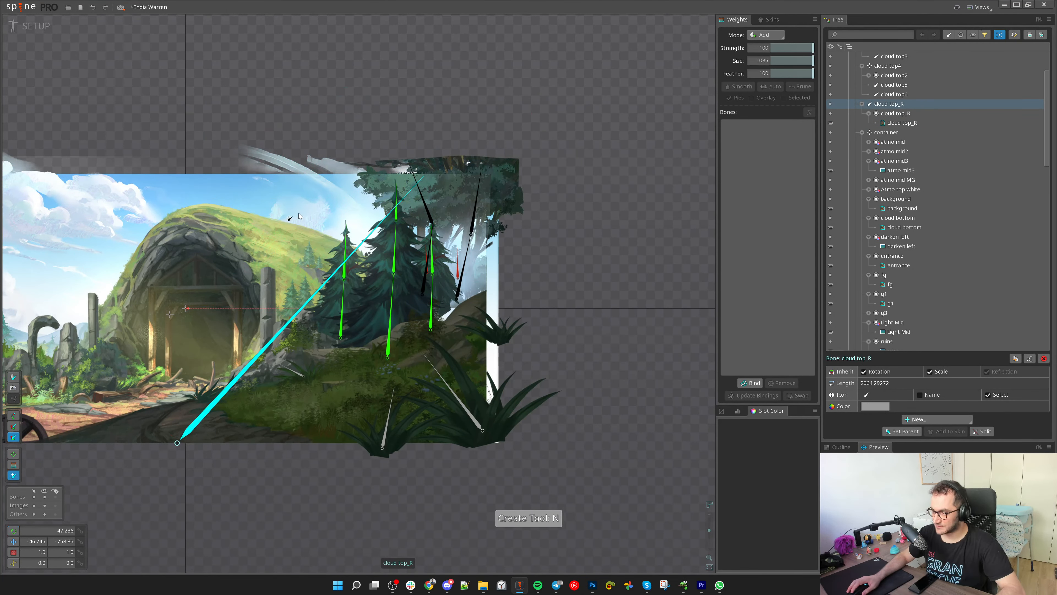
left_click(319, 210)
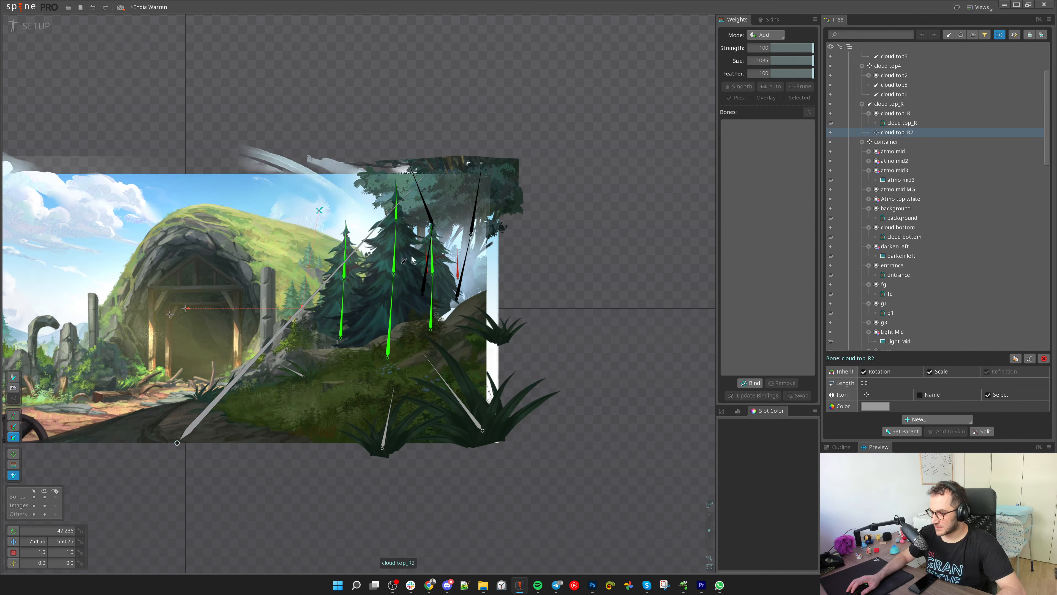
left_click(356, 247)
left_click(415, 260)
key("v")
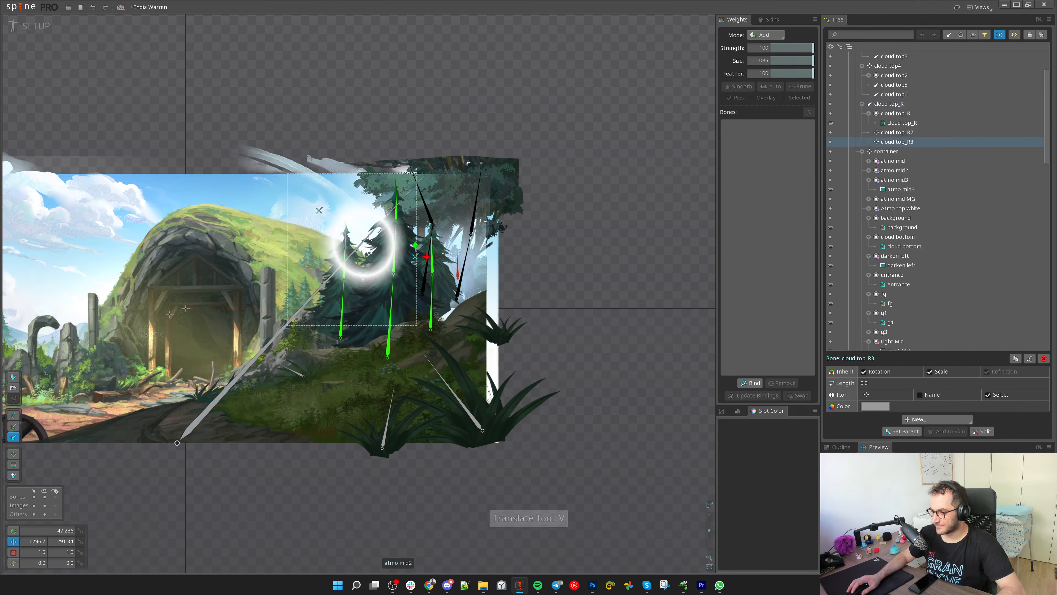
Bind the cloud top_R mesh to the two new child bones
left_click(441, 258)
left_click(750, 383)
left_click(320, 210)
left_click(415, 256)
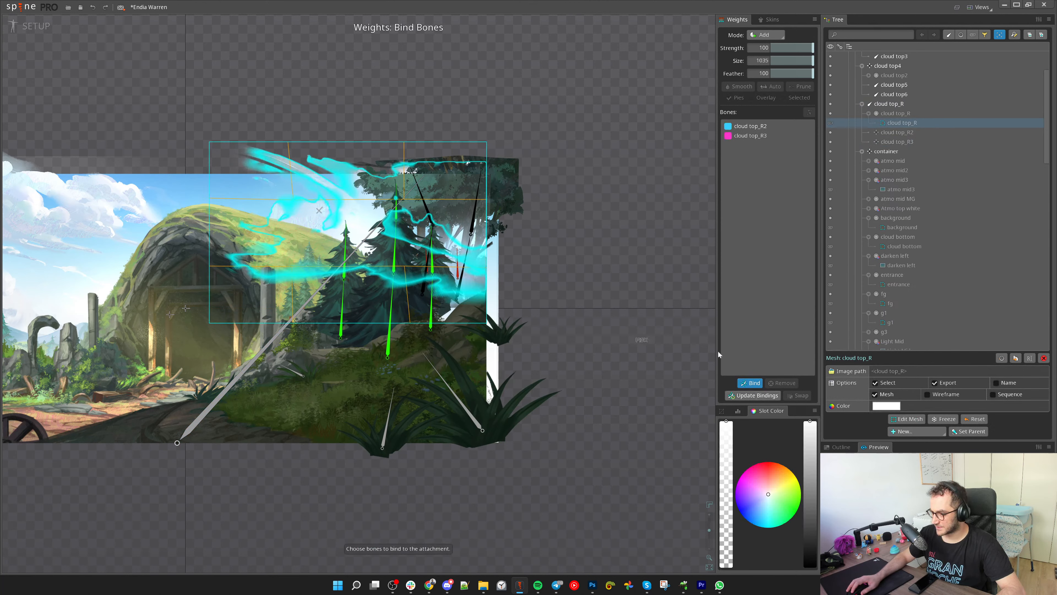
left_click(755, 386)
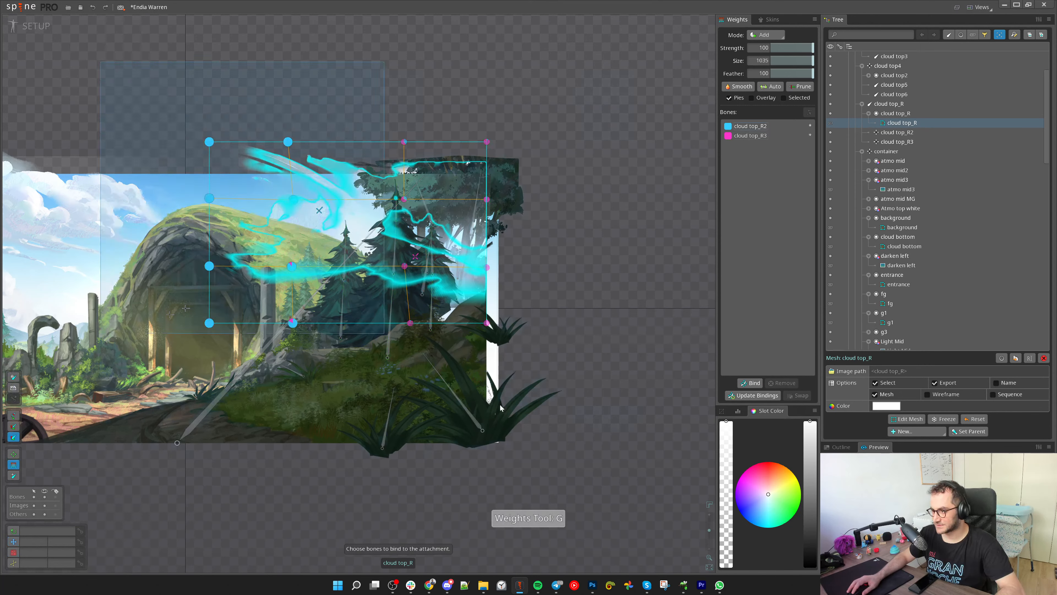
Test-scale the child bone in the cloud's left half to check the mesh deformation, and undo the scaling
key("space")
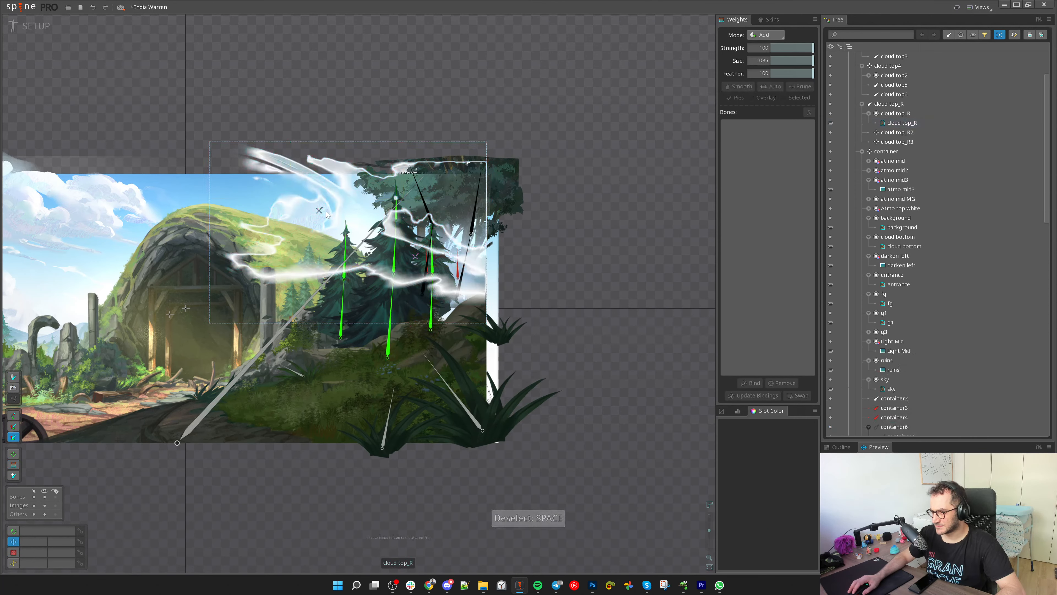
left_click(319, 210)
key("x")
left_click_drag(612, 262, 594, 249)
key("ctrl+z")
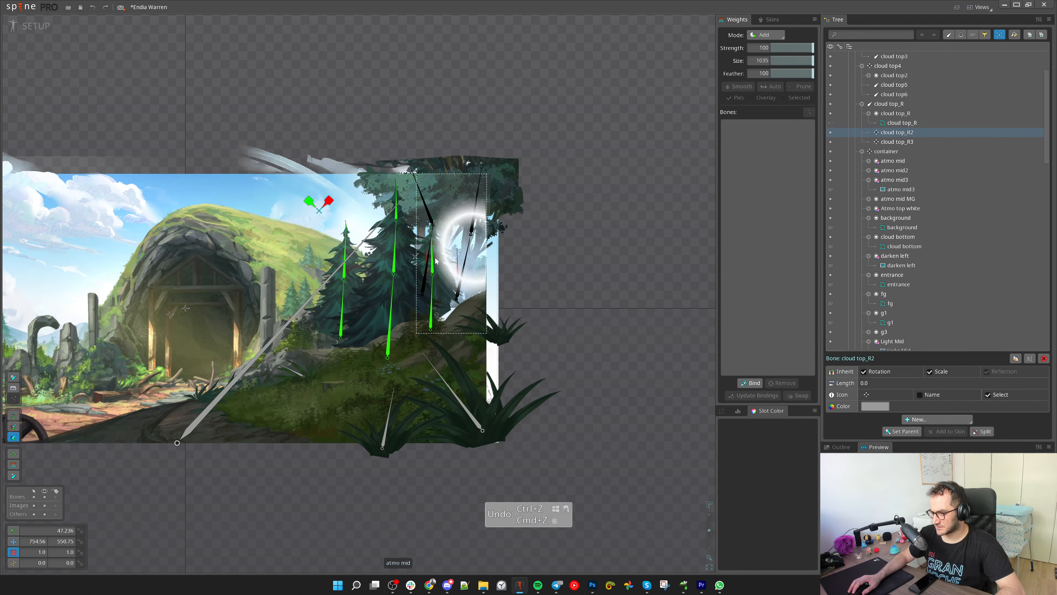
Copy the parent cloud top_R bone's transform and move the bone up to about 468, 1258, clear of the scenery
left_click(369, 234)
left_click_drag(596, 285, 515, 398)
scroll(515, 399, "down", 2)
key("ctrl+c")
scroll(515, 399, "down", 2)
key("v")
left_click_drag(536, 304, 502, 275)
scroll(389, 209, "up", 4)
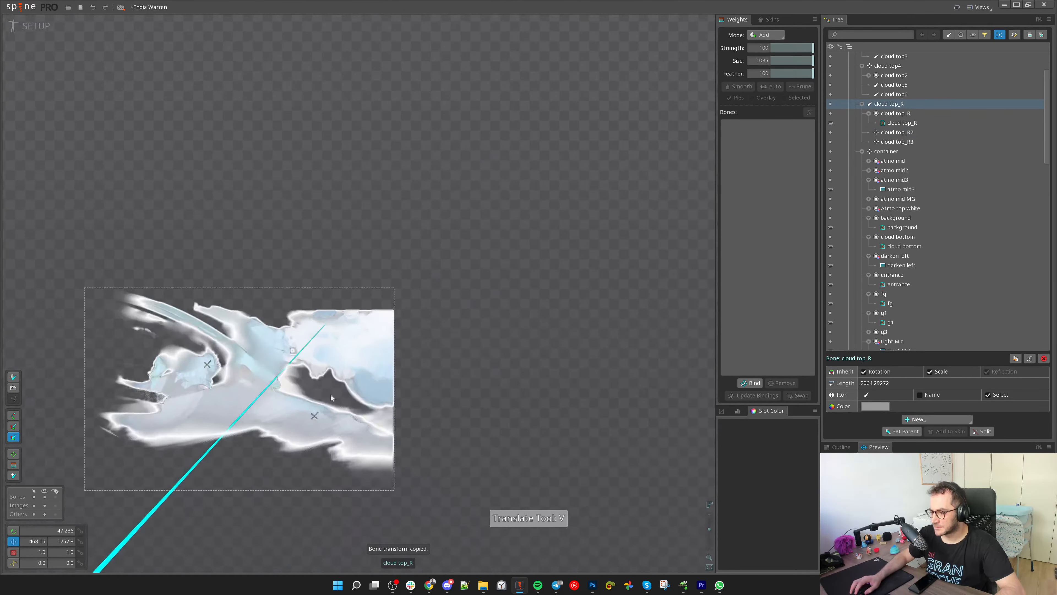
Test-scale each child bone on the isolated cloud, and undo the scaling and the parent bone's move
left_click(316, 418)
key("x")
left_click_drag(583, 361, 581, 355)
key("ctrl+z")
left_click(207, 365)
left_click_drag(310, 355, 311, 349)
key("ctrl+z")
left_click_drag(304, 445, 444, 228)
scroll(343, 382, "down", 2)
scroll(344, 383, "down", 3)
key("ctrl+z")
left_click_drag(512, 354, 531, 253)
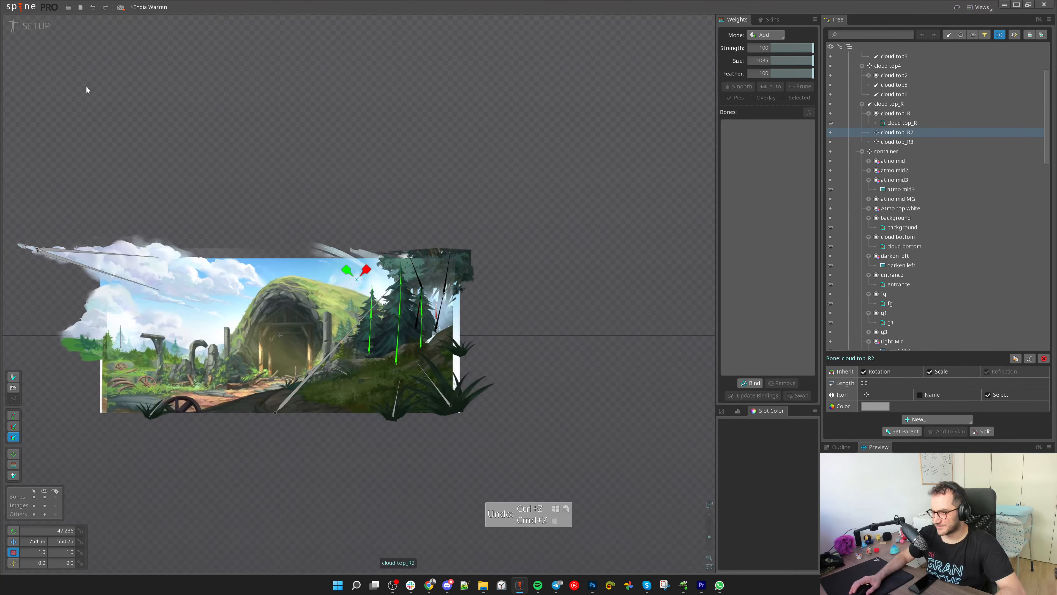
Switch to animate mode, select the cloud top_R2 and cloud top_R3 bones, and go to frame 0 of cloud_right
left_click(44, 30)
left_click(372, 198, "ctrl")
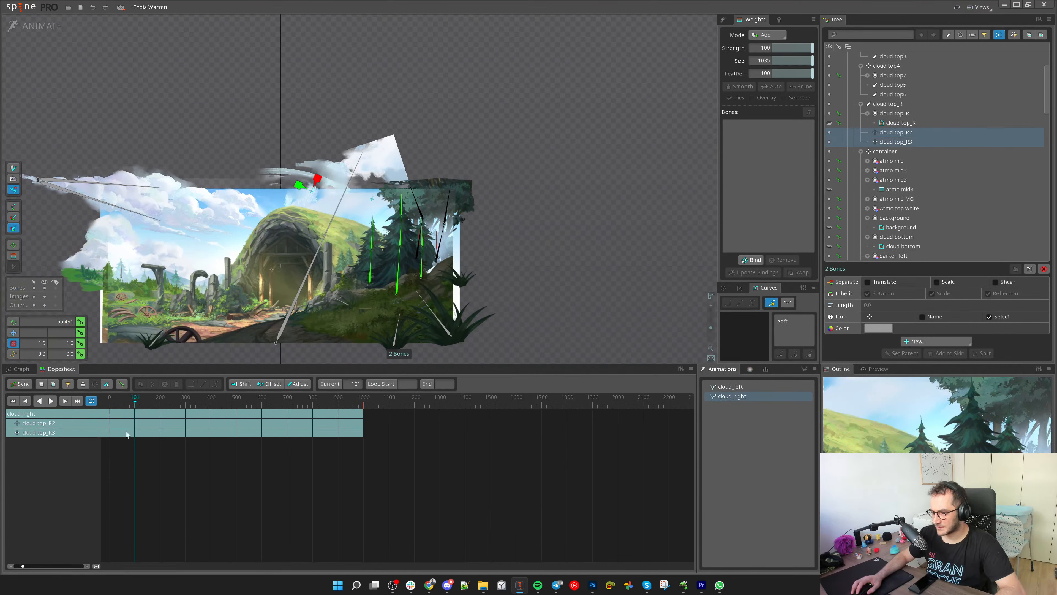
left_click(105, 401)
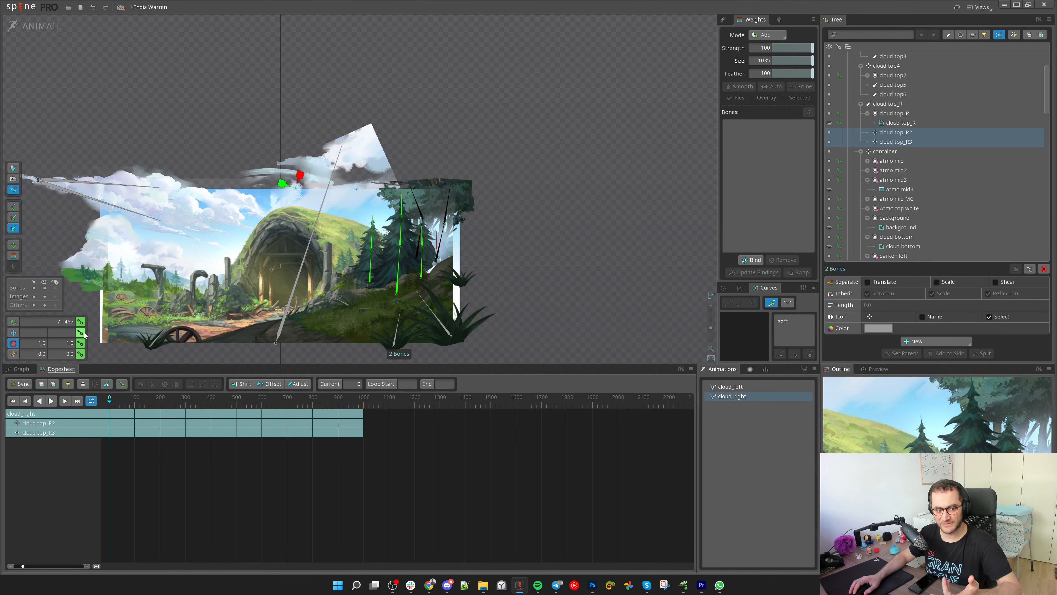
Key the translation of both child bones at frame 0
left_click_drag(472, 289, 501, 256)
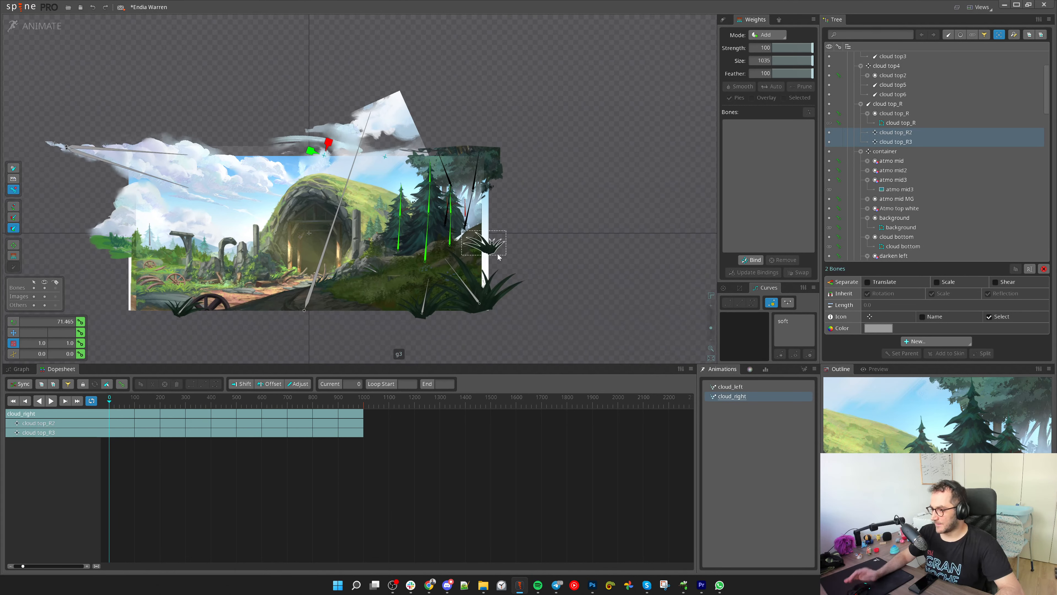
scroll(512, 237, "up", 4)
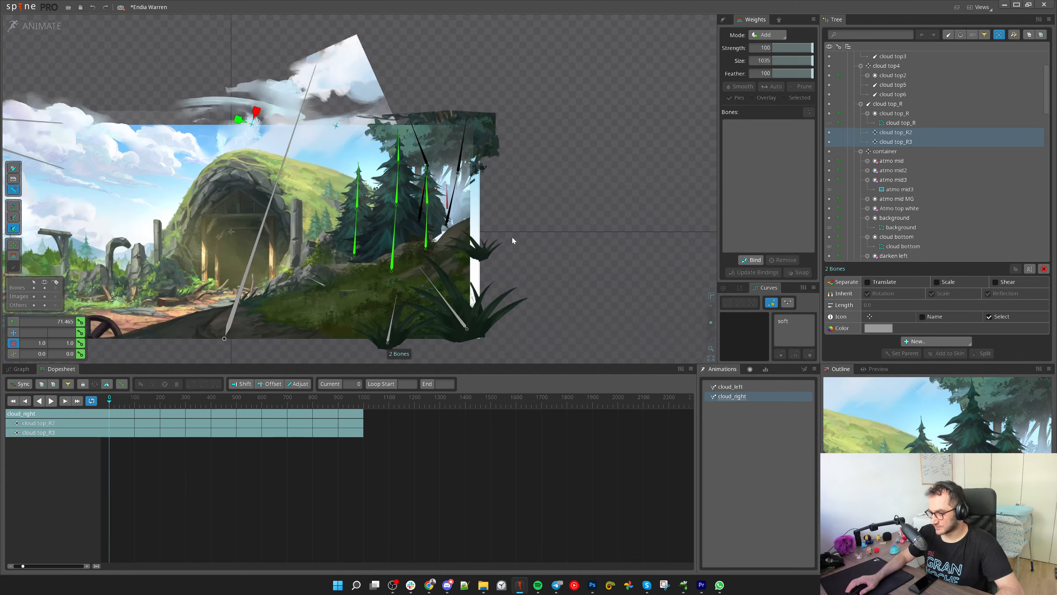
left_click(81, 332)
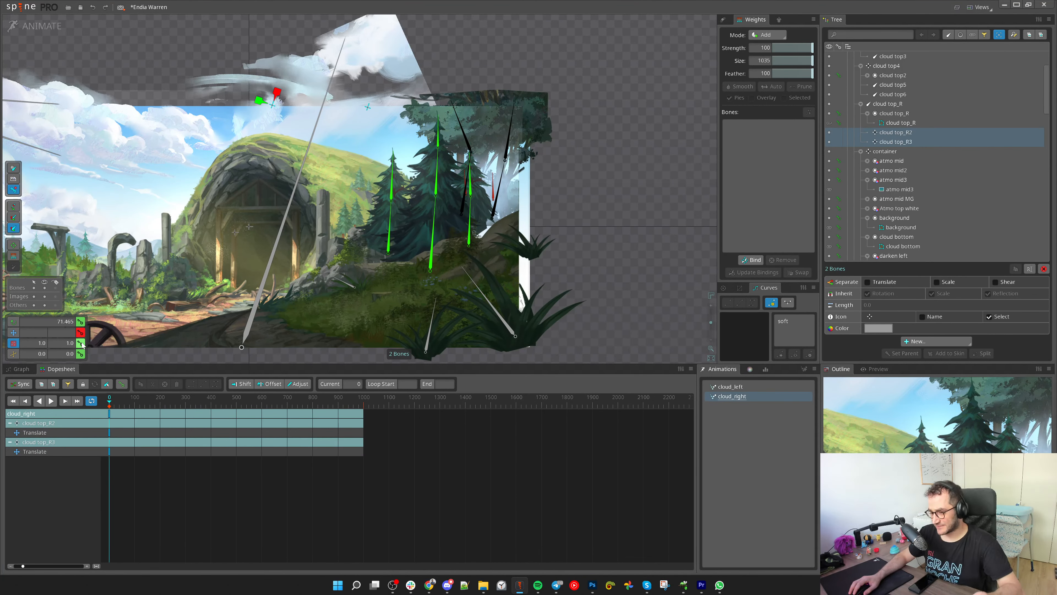
scroll(401, 283, "down", 3)
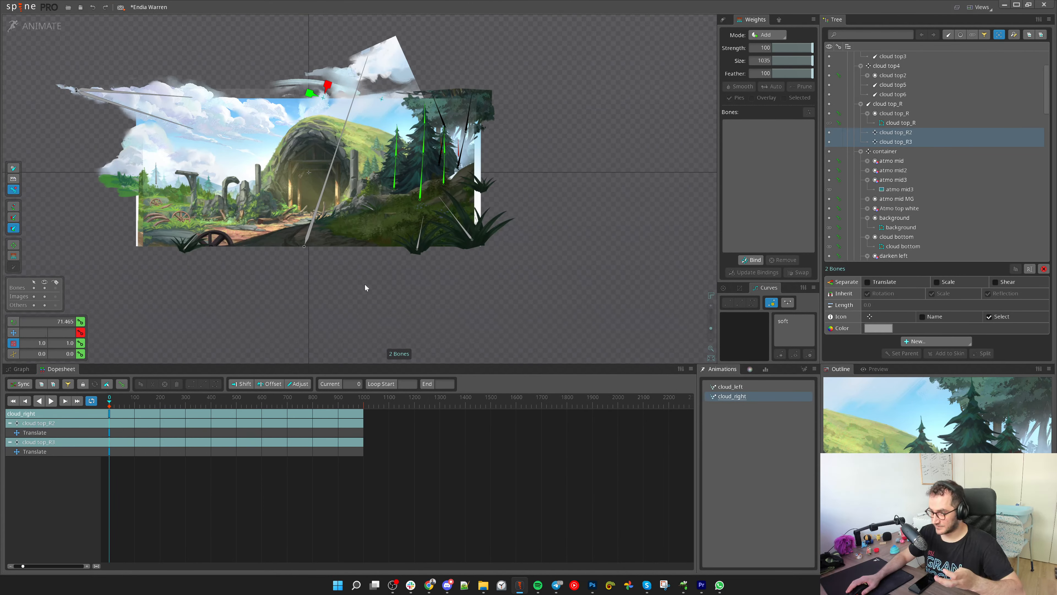
left_click_drag(360, 279, 348, 313)
scroll(282, 309, "up", 1)
left_click_drag(281, 309, 237, 350)
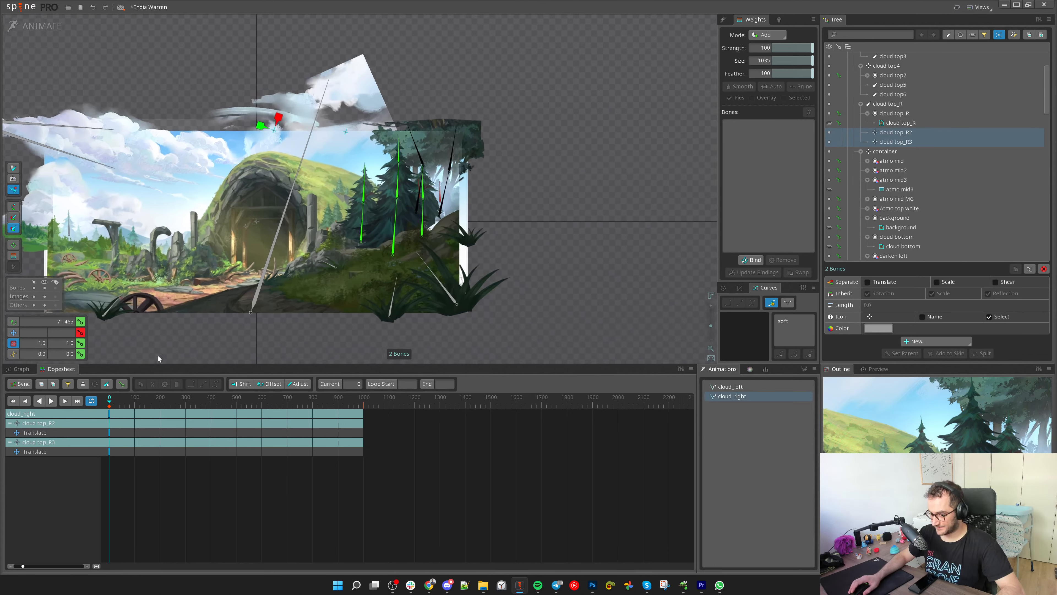
Key the scale of both child bones at 0.7878 on frame 0 and about 1.1855 on frame 200
left_click_drag(127, 400, 236, 416)
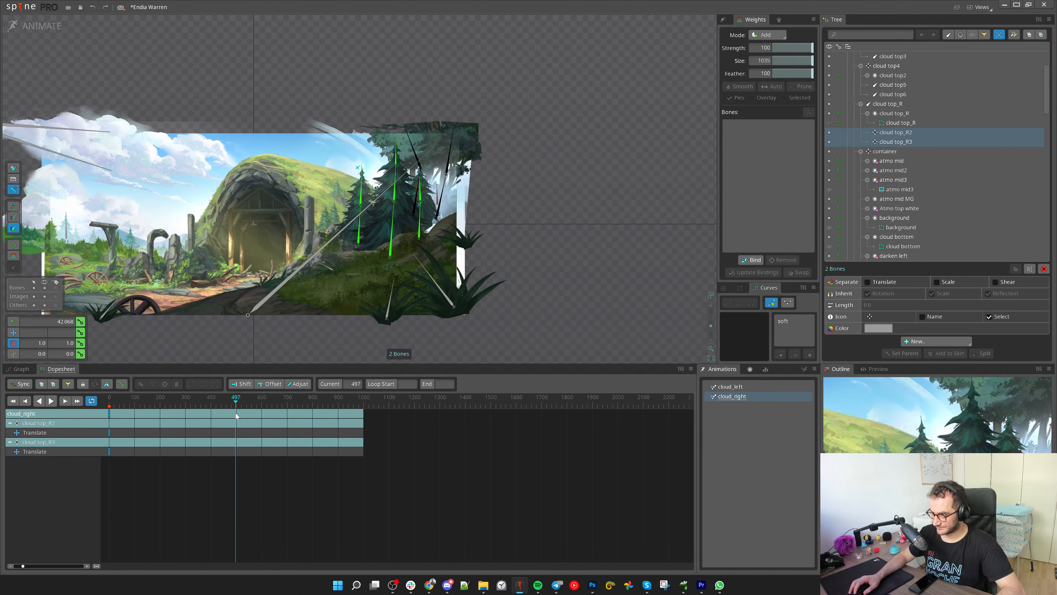
left_click_drag(683, 315, 740, 296)
left_click_drag(237, 407, 161, 411)
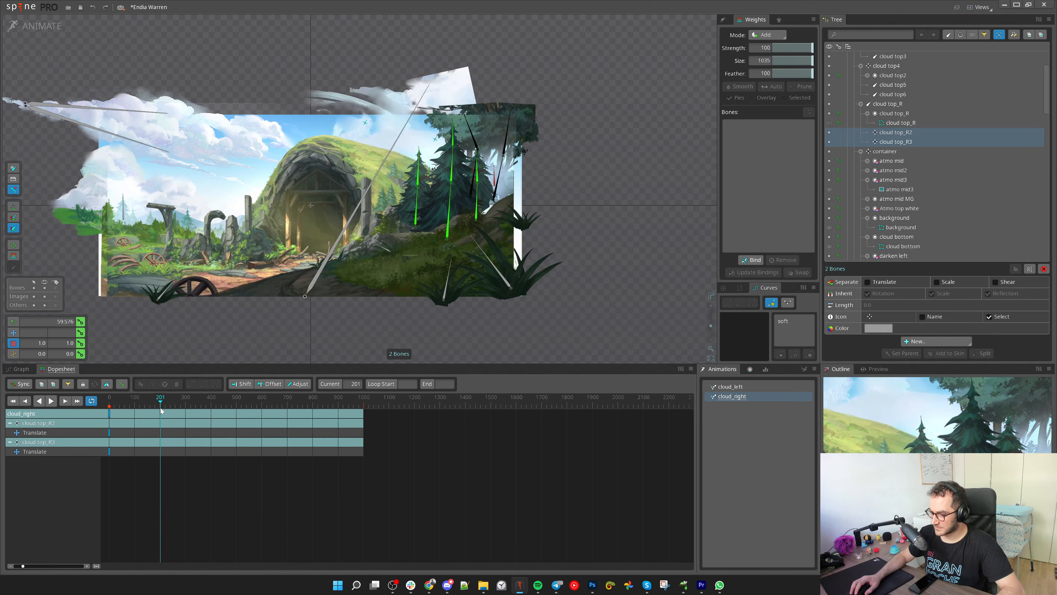
left_click_drag(627, 282, 601, 284)
key("ctrl+z")
left_click(109, 406)
key("x")
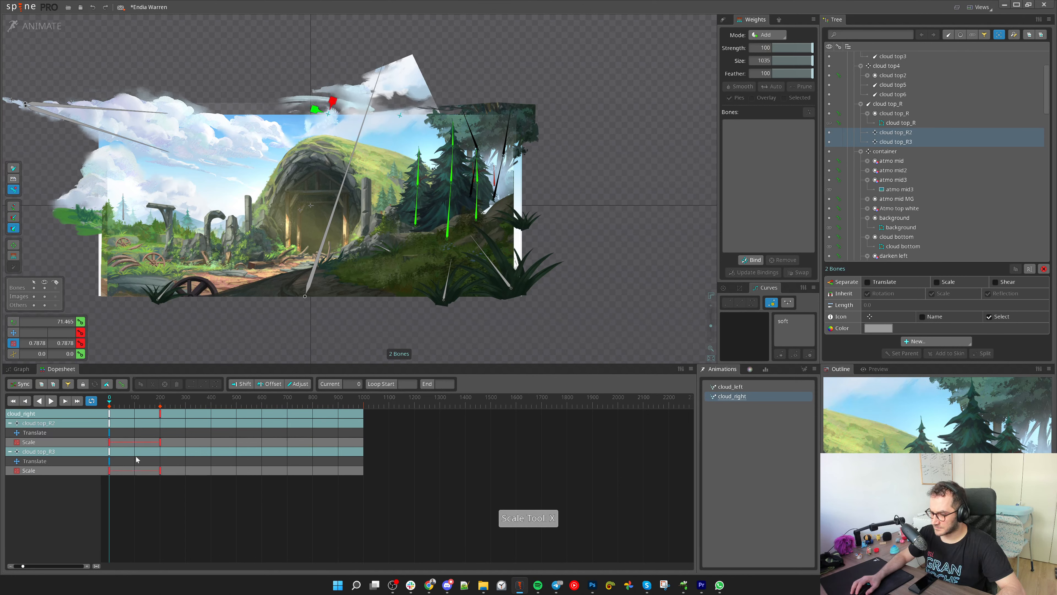
Delete the translate keys of cloud top_R2 and cloud top_R3 at frame 0
key("Delete")
left_click(109, 451)
key("Delete")
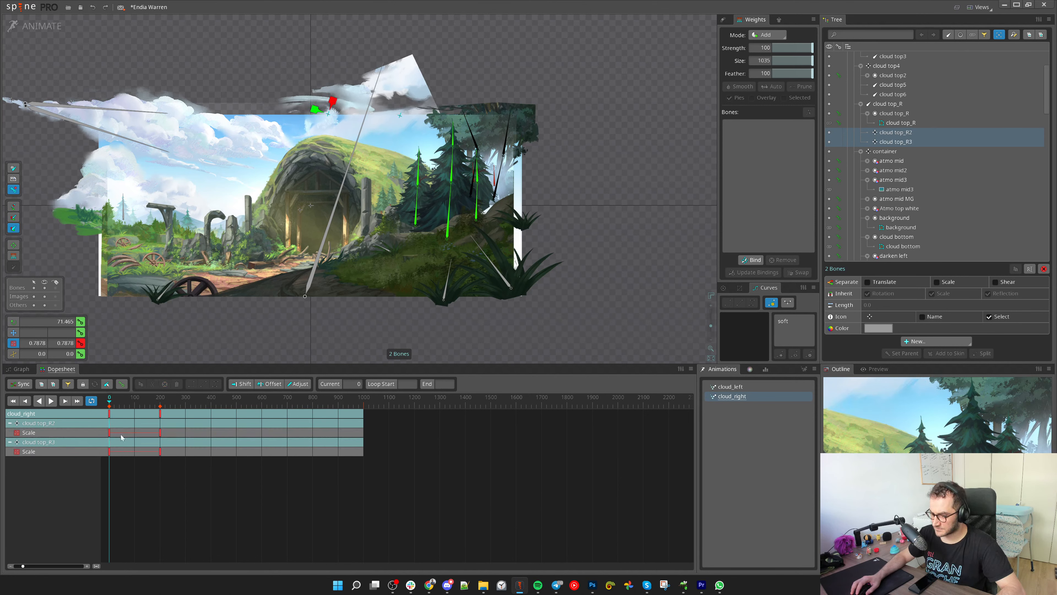
Repeat both bones' scale keys every 200 frames by copying the opening keys and pasting them further along, including at frames 400 and 800
left_click_drag(131, 442, 106, 413)
key("ctrl+c")
left_click(212, 406)
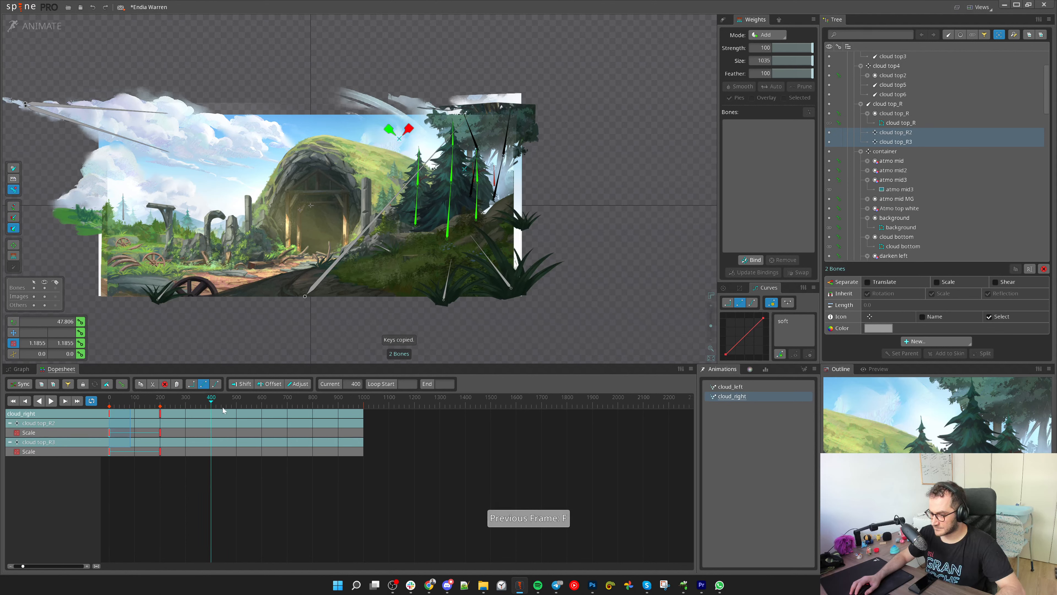
key("ctrl+v")
left_click(261, 404)
key("ctrl+v")
left_click(211, 424)
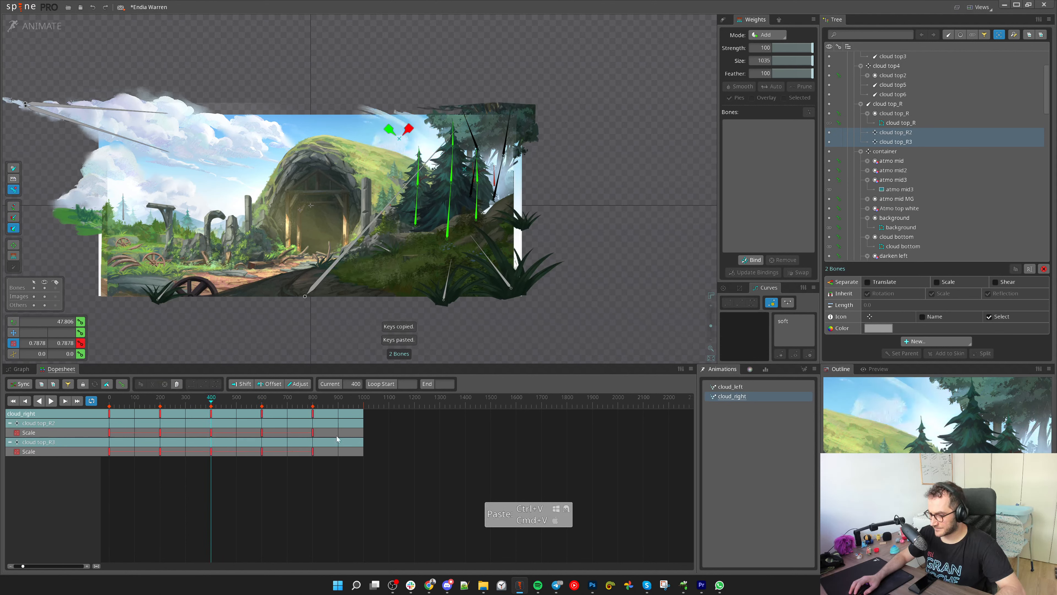
left_click(318, 421)
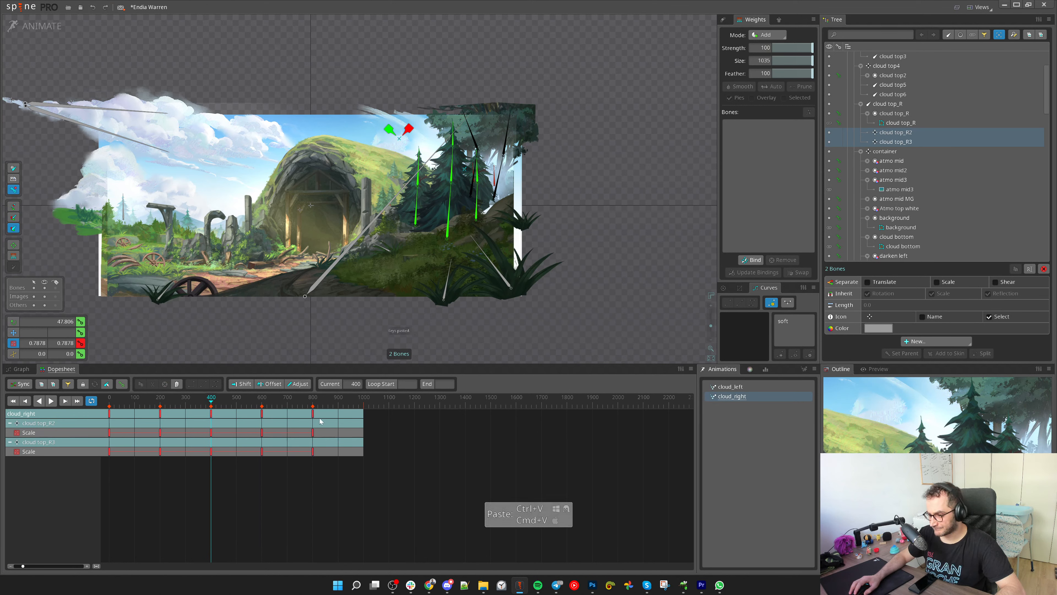
key("ctrl+v")
Compress the whole run of scale keys on both bones so the last key falls at frame 999
left_click_drag(482, 503, 150, 416)
left_click_drag(482, 433, 419, 421)
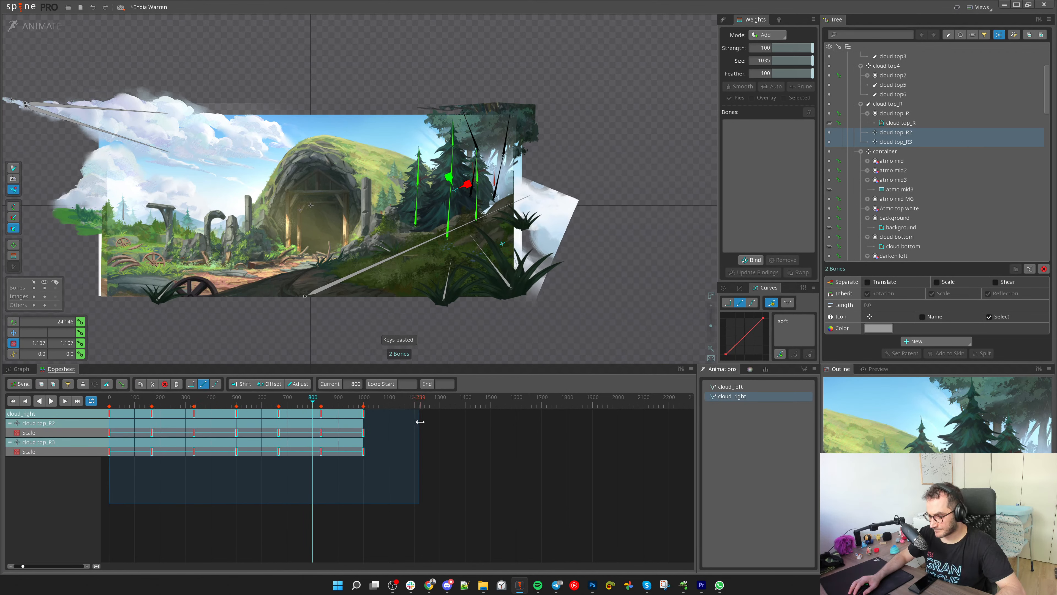
left_click(461, 430)
left_click(368, 405)
scroll(343, 405, "up", 10)
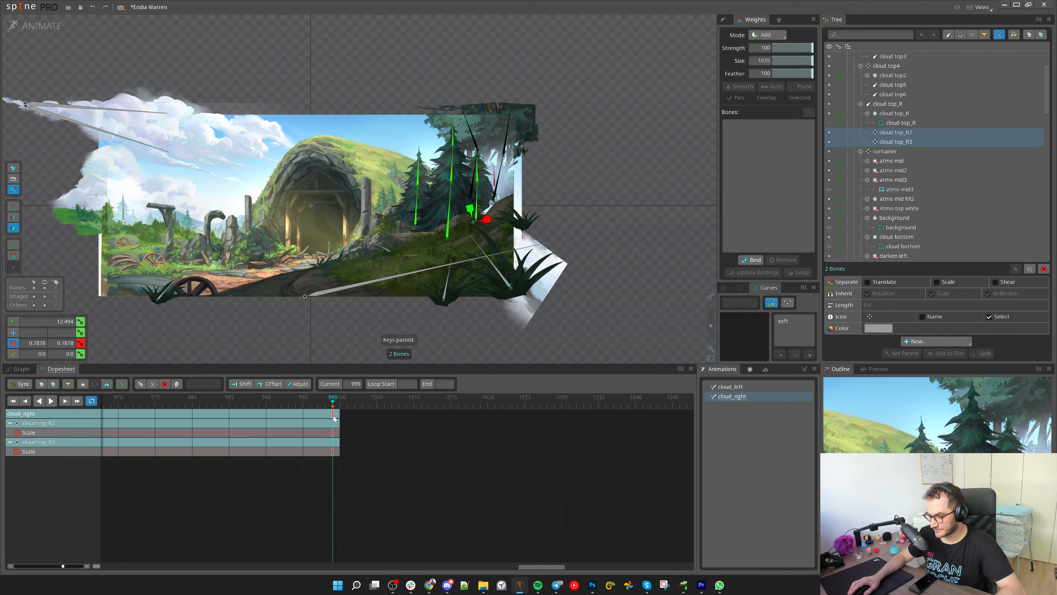
scroll(307, 402, "down", 10)
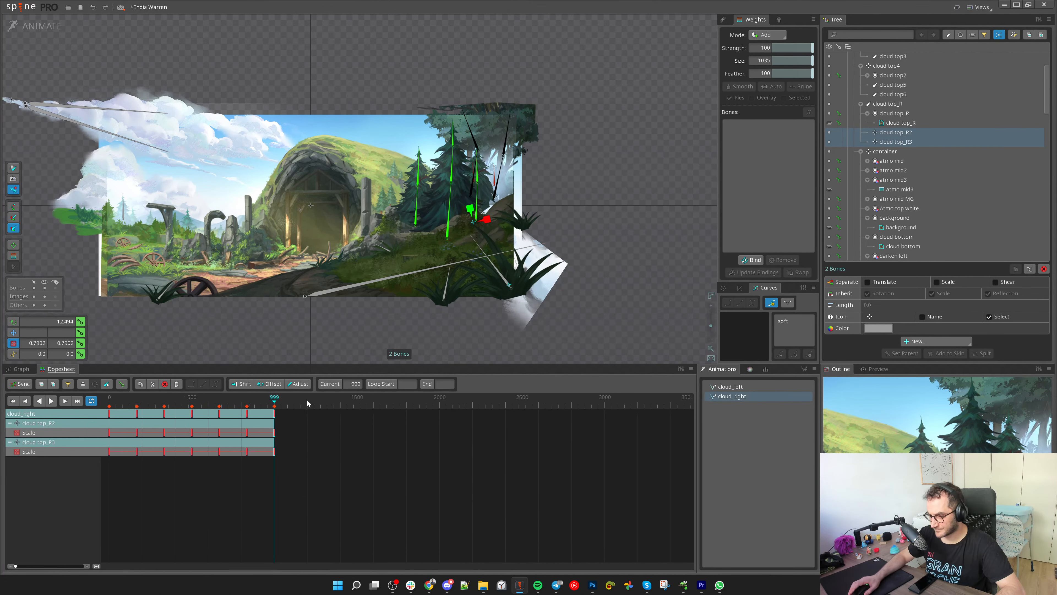
Give all the scale keys a smooth Bezier curve and separate the scale of both bones into X and Y
left_click_drag(349, 503, 78, 378)
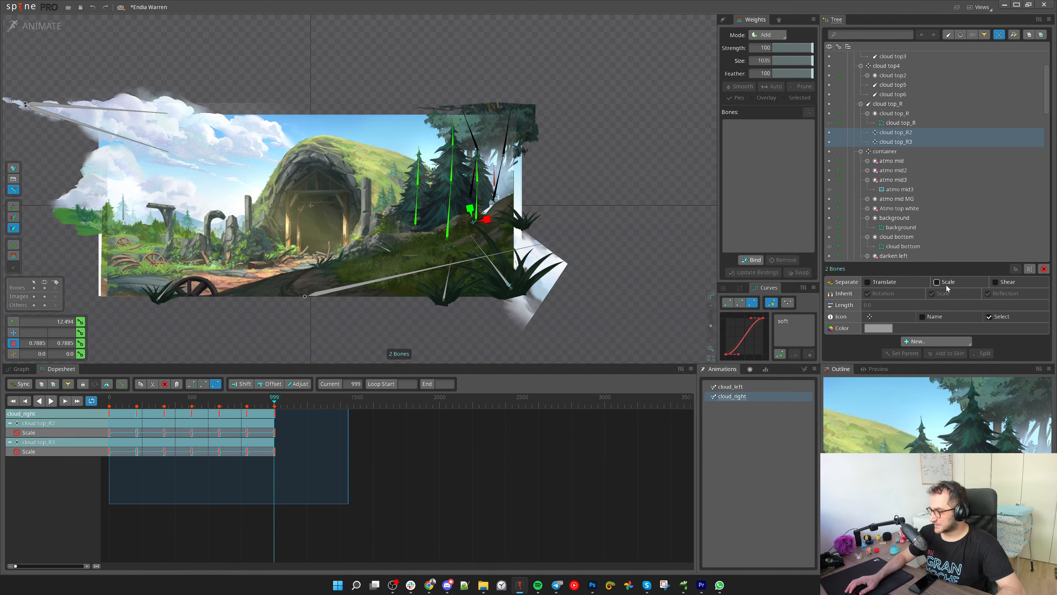
left_click(936, 283)
scroll(479, 263, "up", 4)
left_click_drag(479, 263, 462, 359)
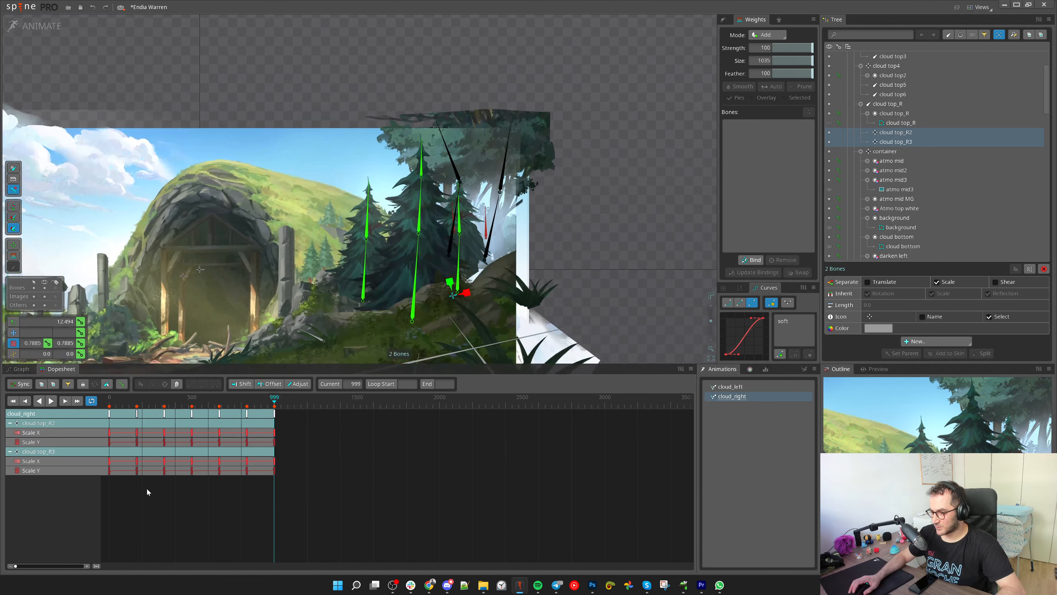
Offset cloud top_R2's Scale Y keys within the loop, and cloud top_R3's Scale X keys by about 98 frames
left_click_drag(164, 444, 176, 445)
left_click_drag(165, 472, 177, 474)
left_click_drag(113, 453, 125, 456)
Scrub and play back the cloud_right animation to check how the cloud deforms as it sweeps past
left_click_drag(112, 404, 333, 414)
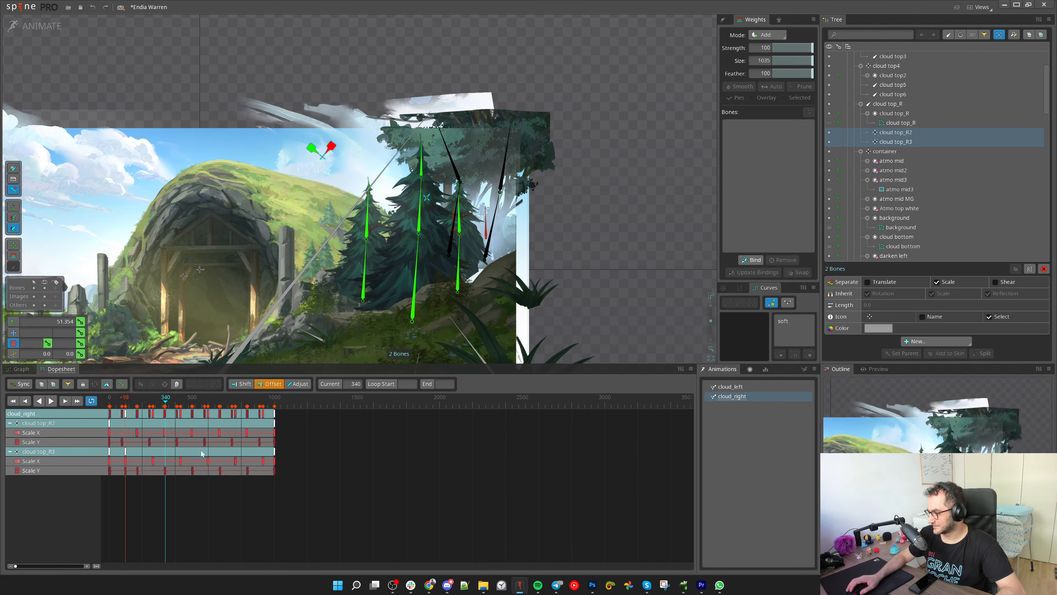
left_click_drag(125, 407, 216, 407)
key("d")
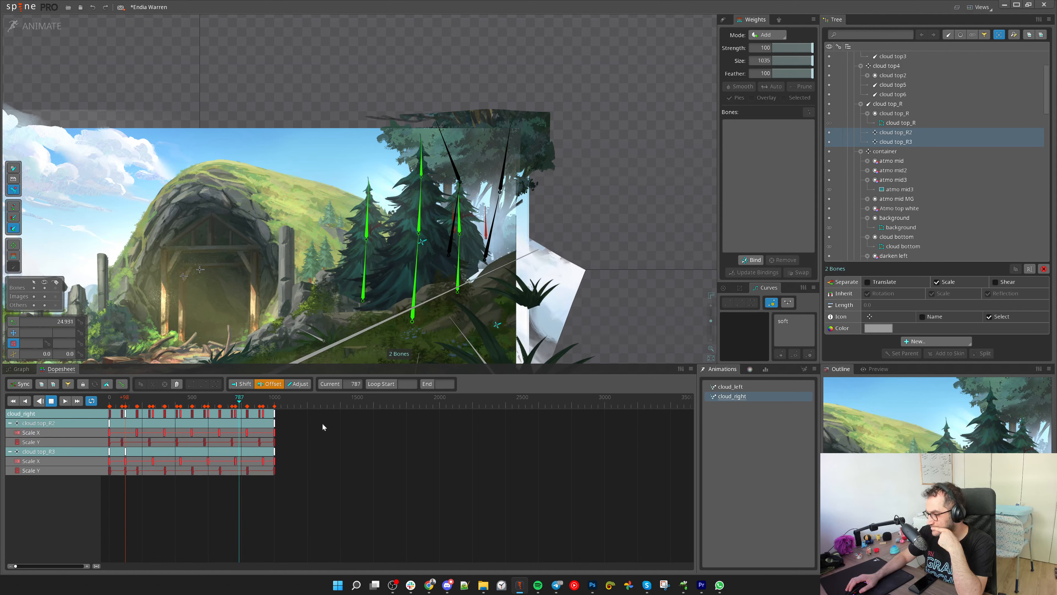
left_click(117, 407)
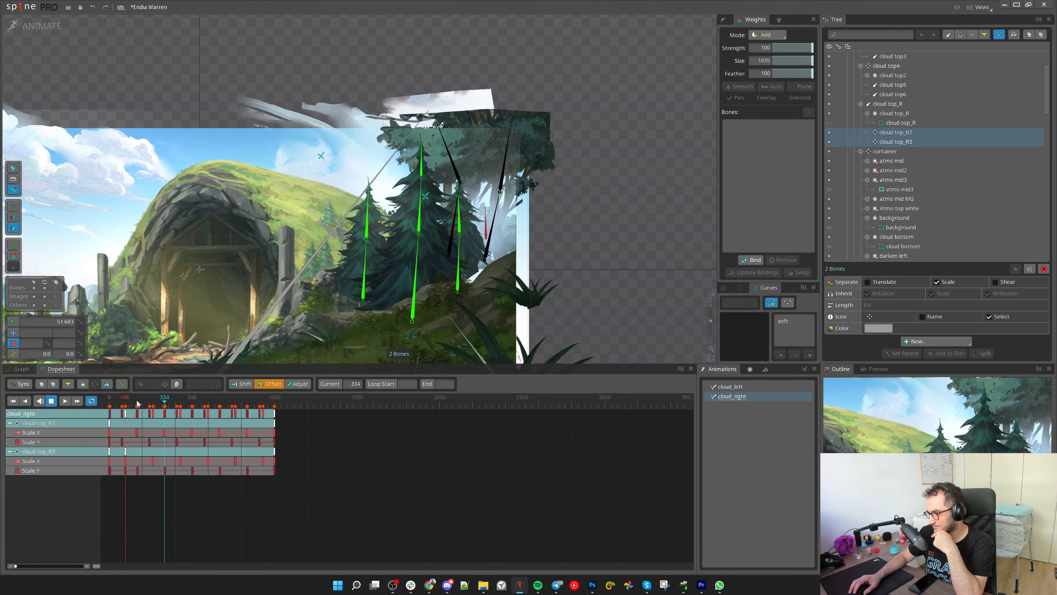
scroll(479, 295, "down", 3)
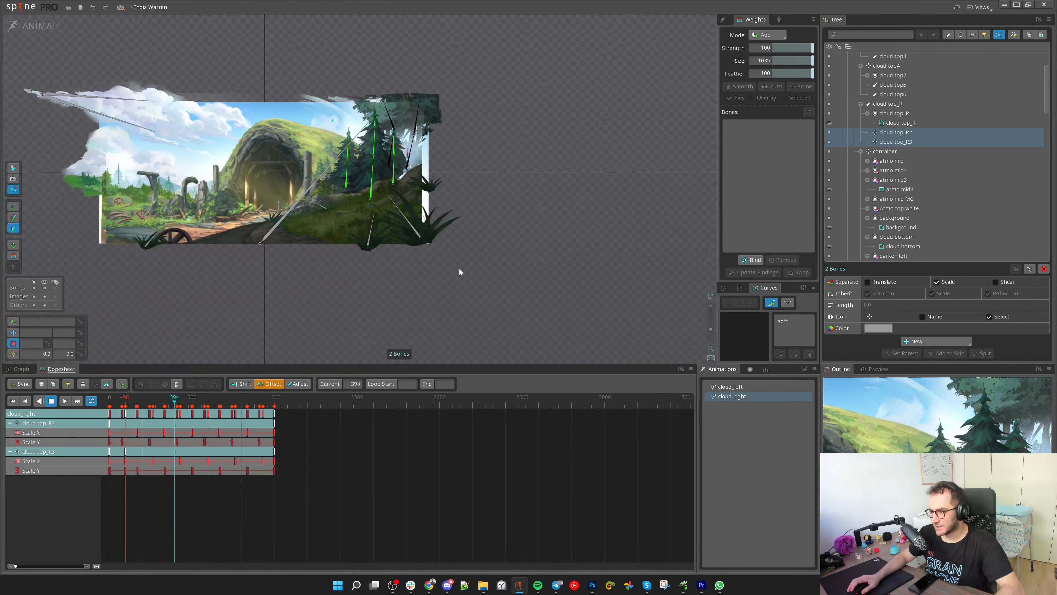
scroll(473, 299, "up", 1)
scroll(473, 300, "up", 1)
key("d")
Return to setup mode and open the g3 grass image's mesh for editing
left_click(39, 28)
scroll(466, 352, "up", 4)
key("v")
left_click(521, 308)
left_click(907, 418)
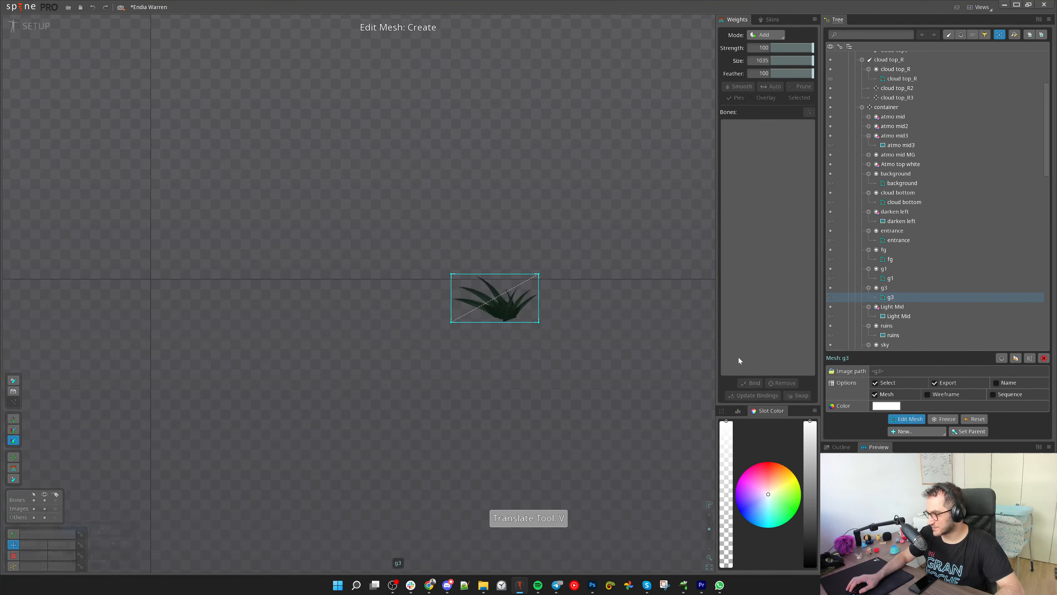
Draw a new ten-vertex mesh outline around the g3 grass, following its base and blade tips
left_click(25, 541)
scroll(345, 347, "up", 2)
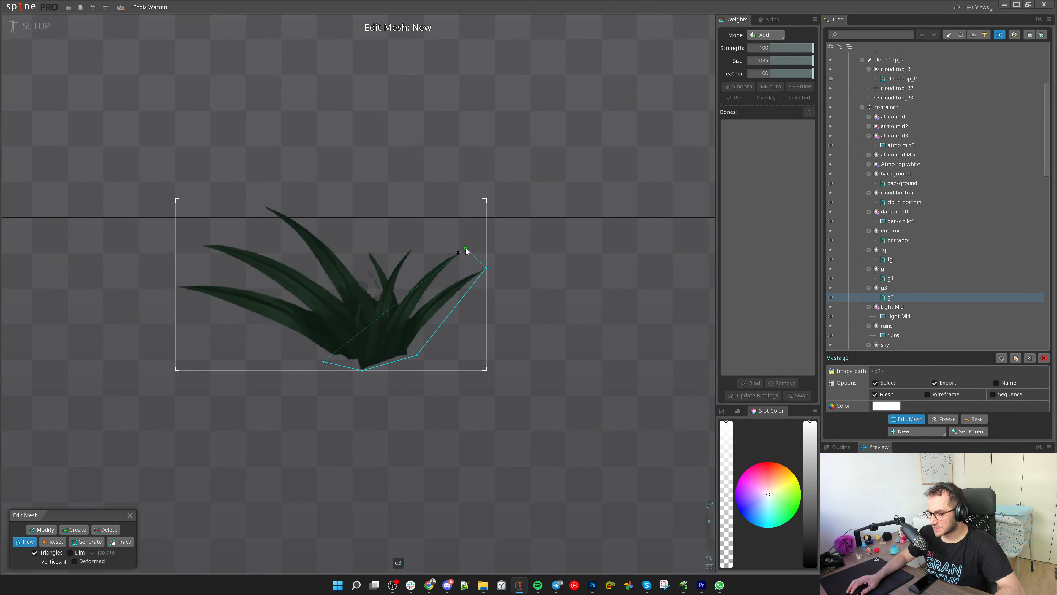
scroll(465, 250, "up", 2)
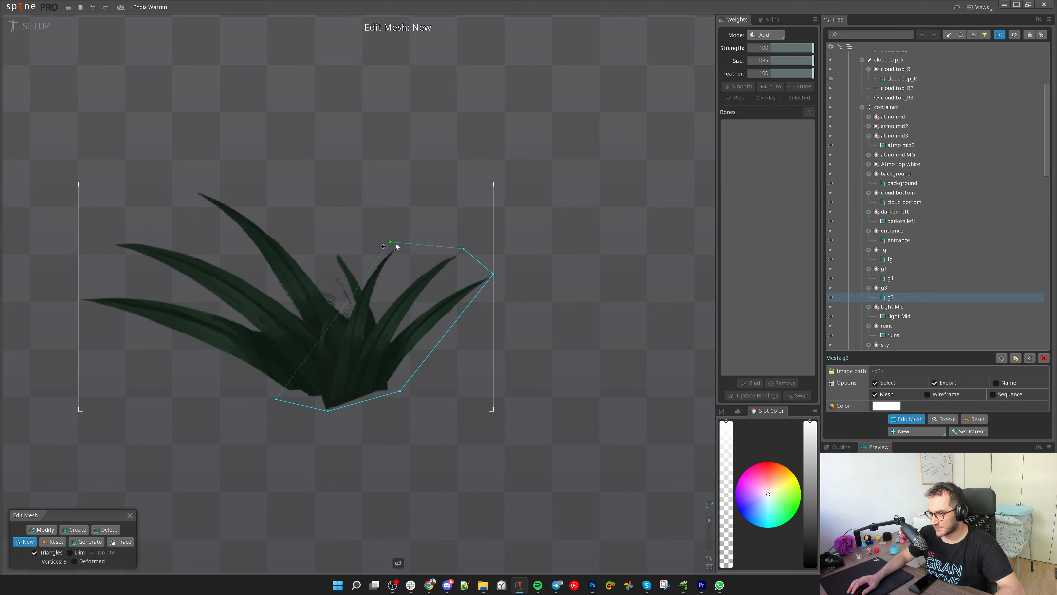
key("ctrl+z")
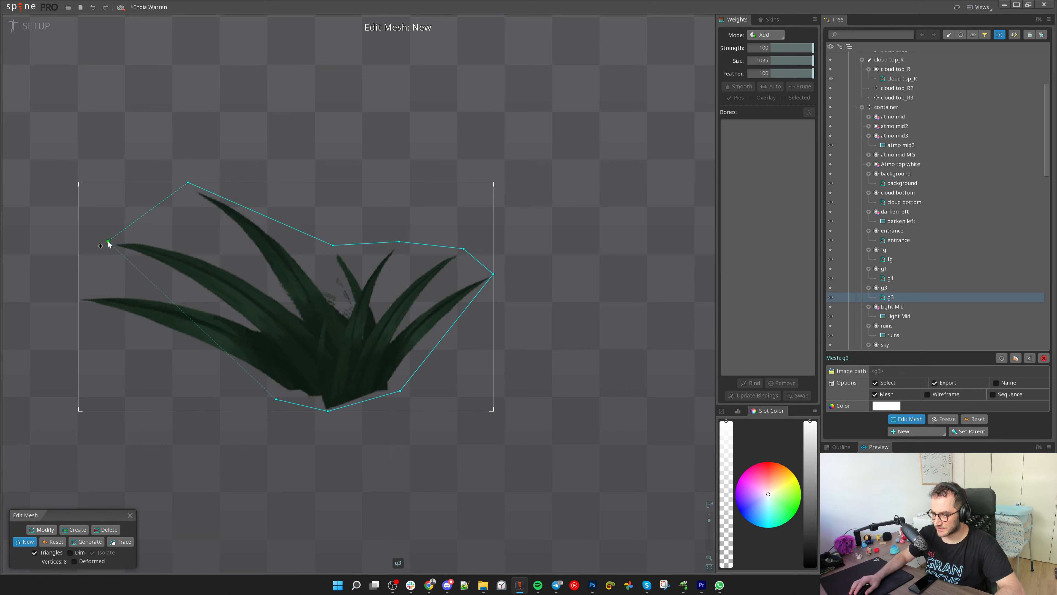
key("v")
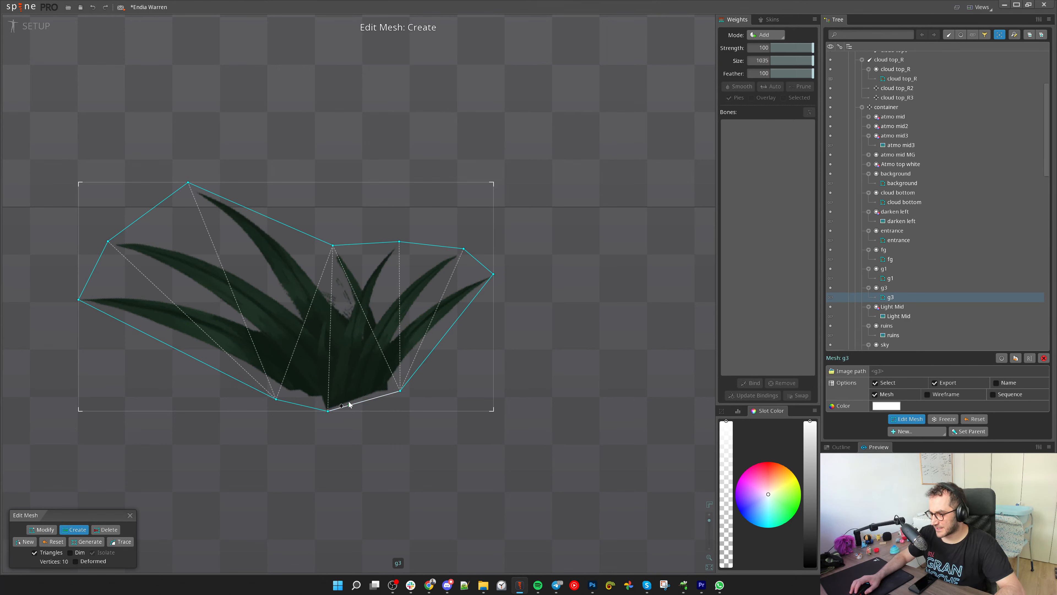
Add inner vertices and edges along the grass's right-hand blades up to their tips, and shift the outline vertex above the small middle blade left
scroll(470, 277, "up", 3)
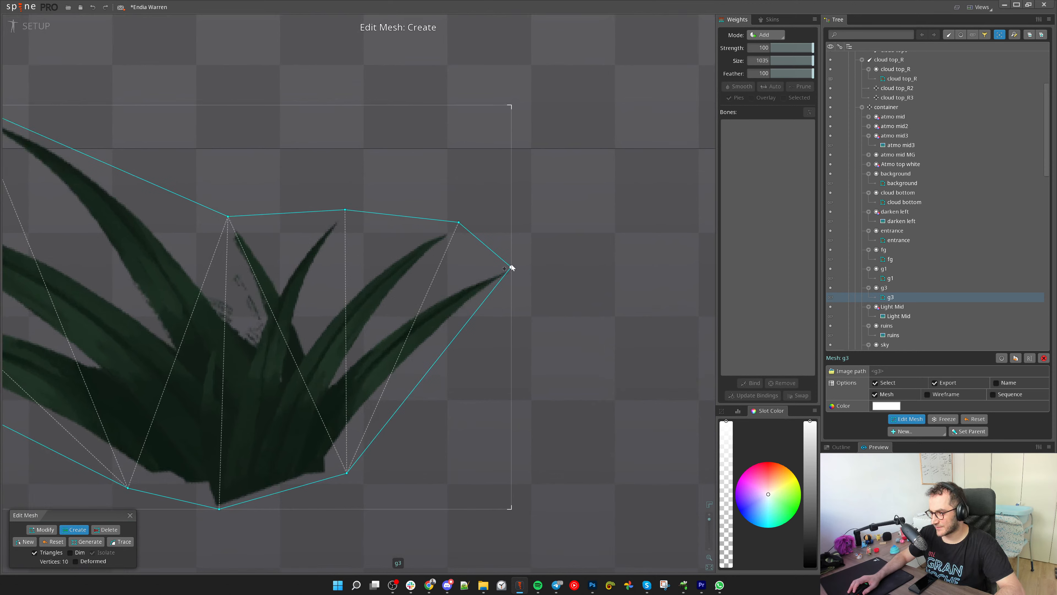
left_click_drag(291, 488, 421, 296)
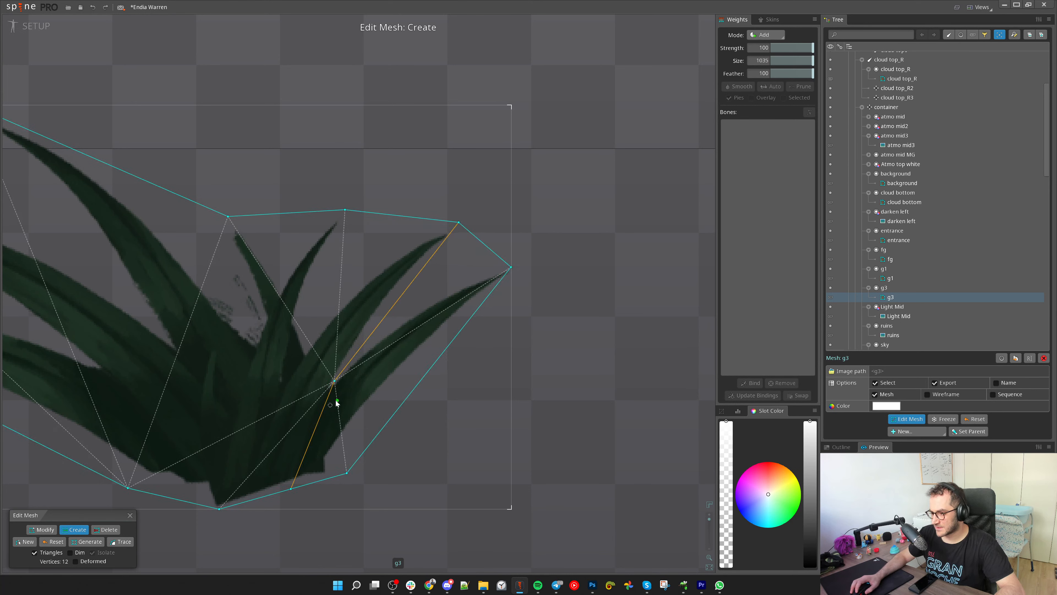
left_click_drag(292, 489, 344, 210)
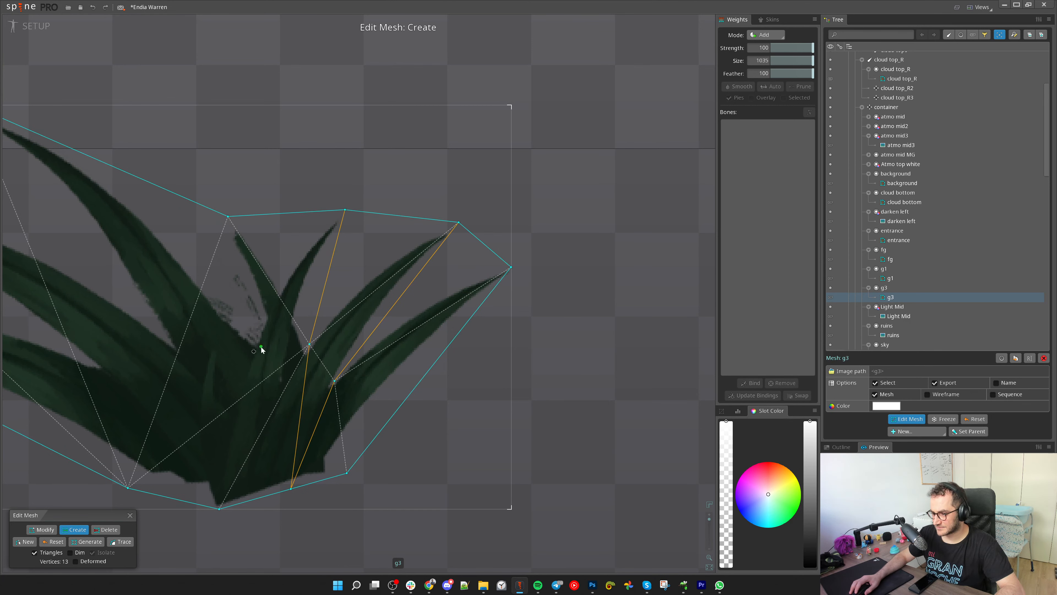
left_click_drag(253, 343, 205, 215)
right_click(228, 218)
right_click(228, 218)
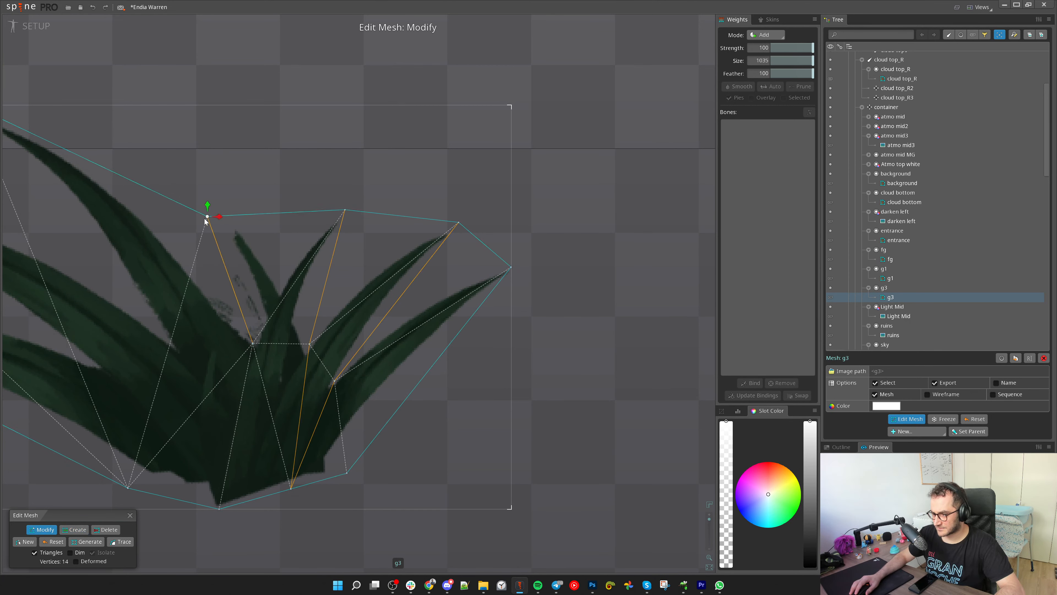
Add inner vertices and edges from the roots of the grass's left-hand blades to their tips, and finish editing the mesh
scroll(243, 291, "down", 3)
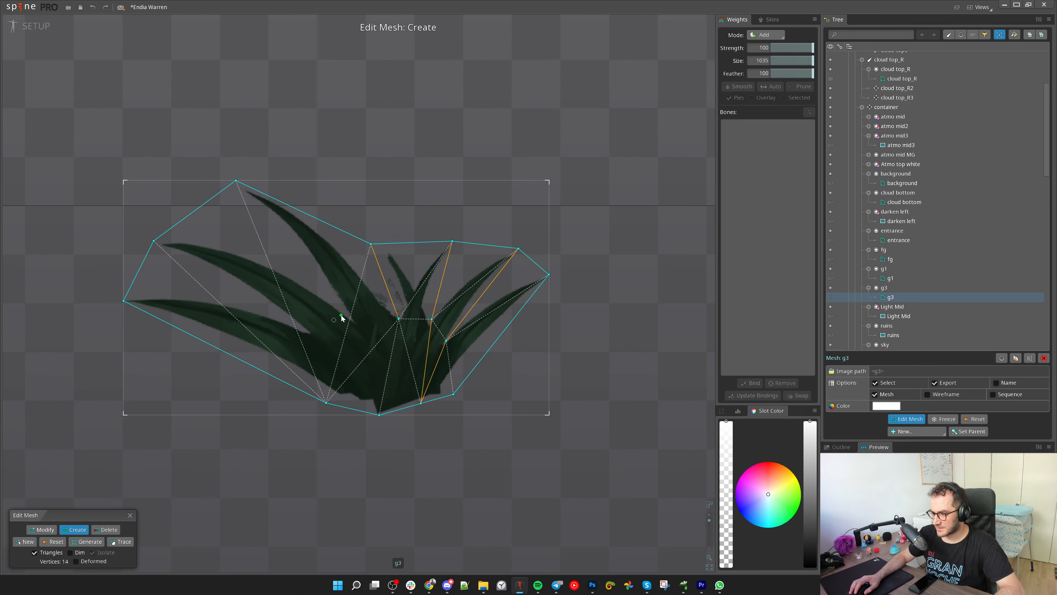
left_click_drag(355, 321, 230, 186)
left_click_drag(302, 332, 153, 243)
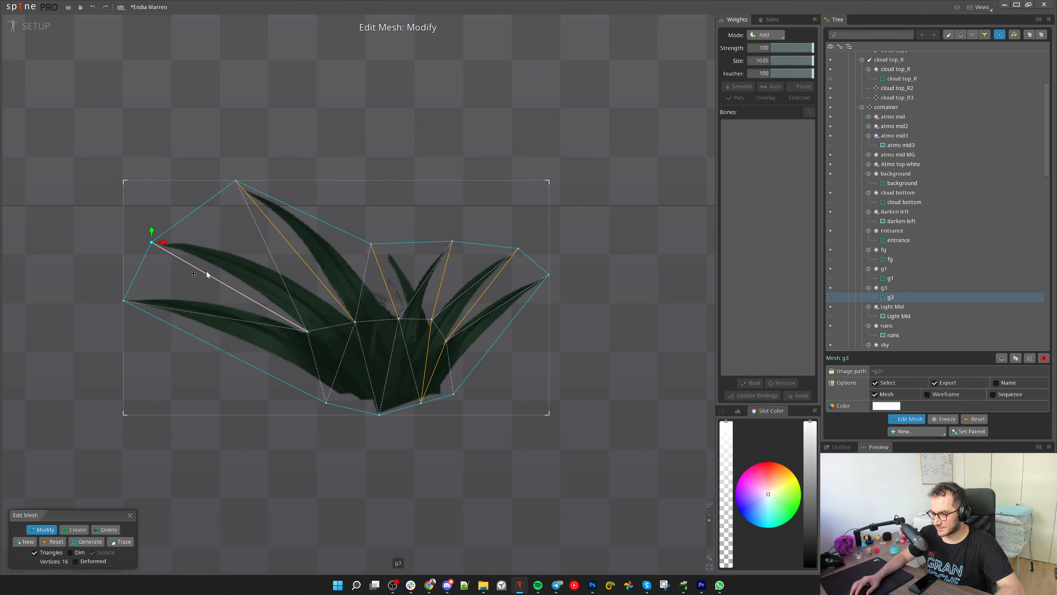
scroll(281, 440, "down", 2)
left_click(130, 517)
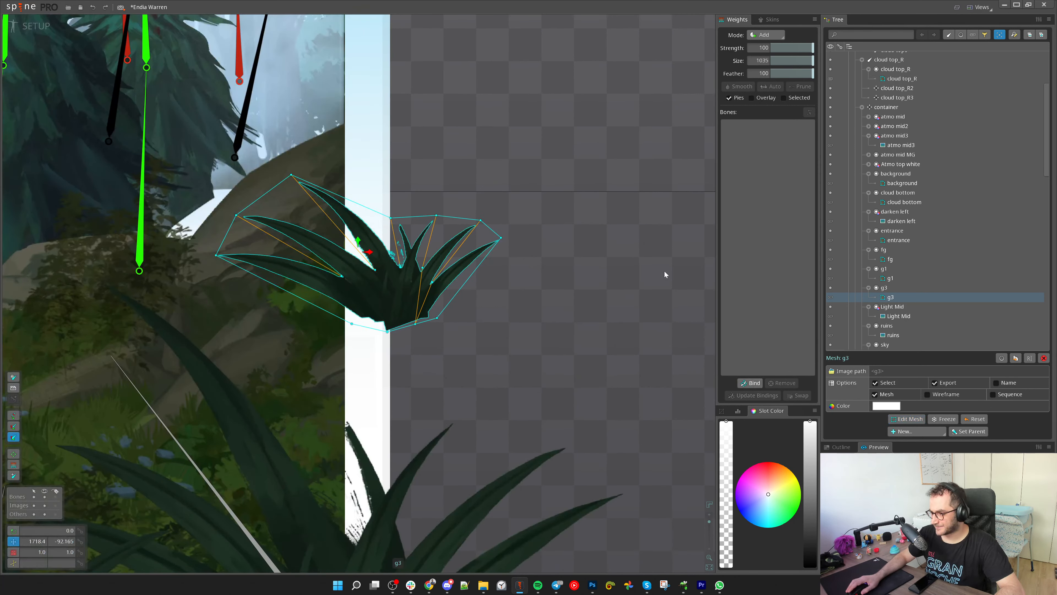
Move the cloud top, cloud top4 and cloud top_R bones under the container bone in the skeleton hierarchy
scroll(936, 206, "up", 5)
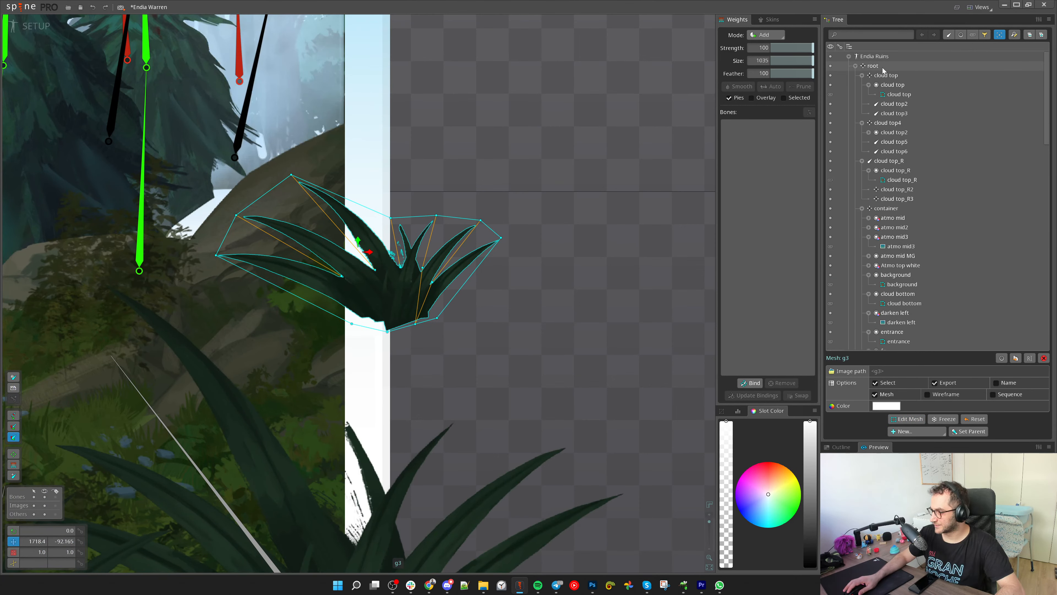
left_click(874, 67)
left_click(855, 66)
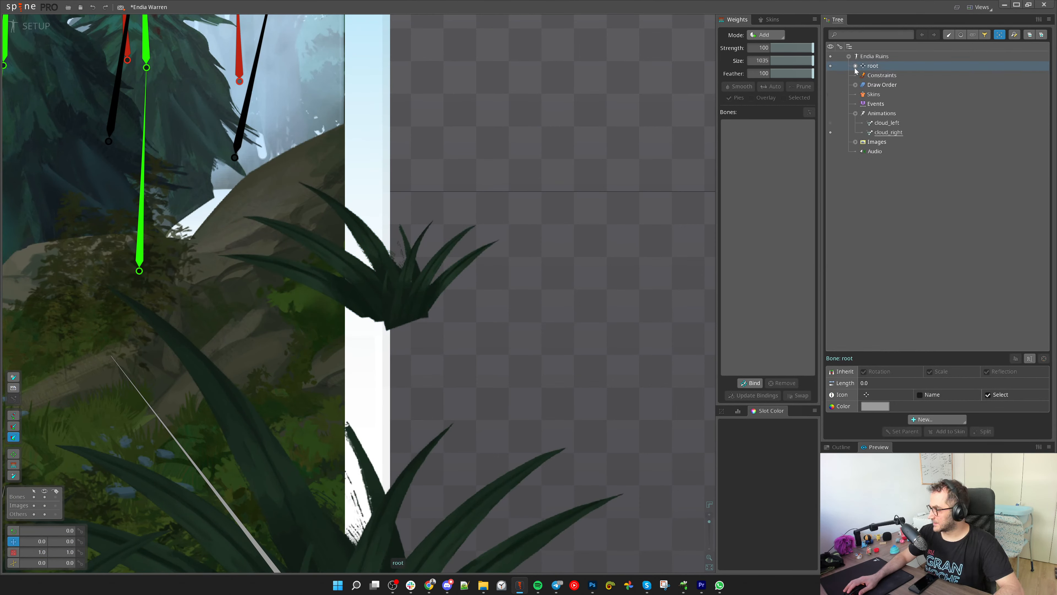
left_click(856, 67)
left_click(888, 77)
left_click(896, 95, "shift")
left_click_drag(889, 96, 887, 106)
Create a child bone of container for the g3 grass, about 254 units long, from the grass base toward its tallest left-hand blade
right_click(886, 71)
left_click(886, 72)
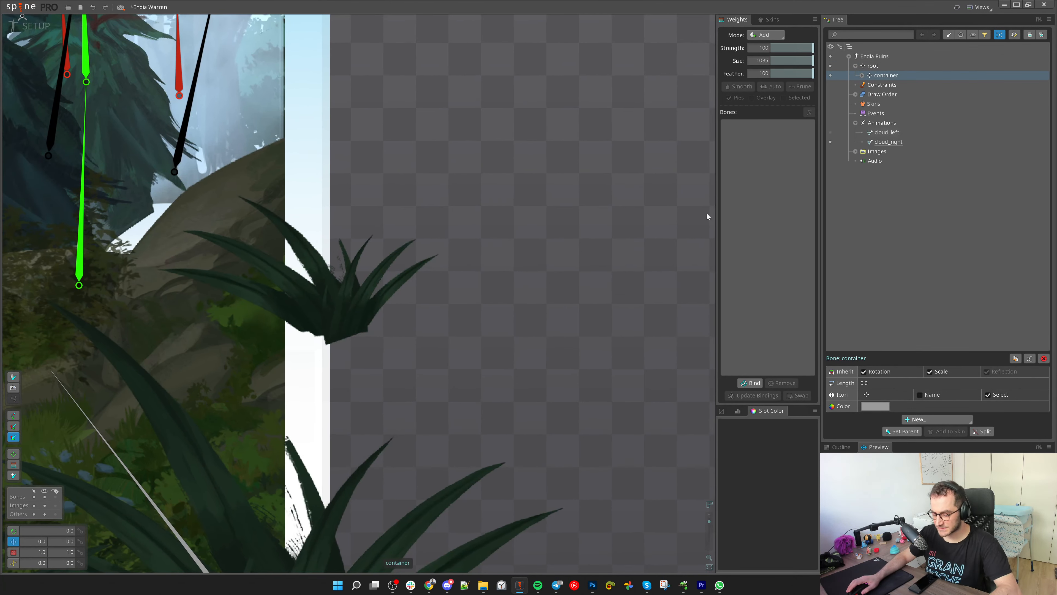
key("n")
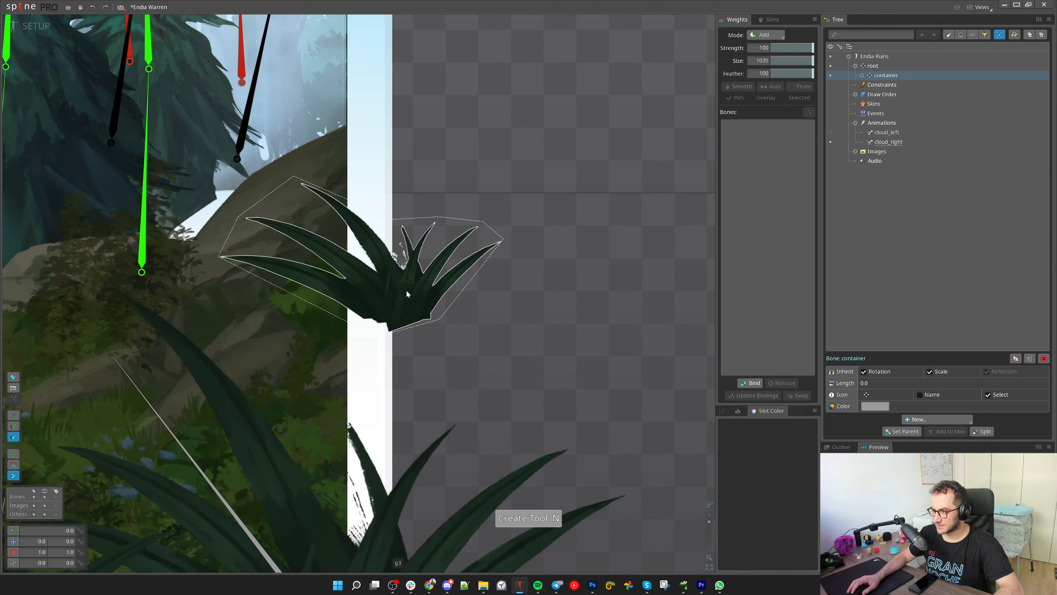
left_click(406, 292)
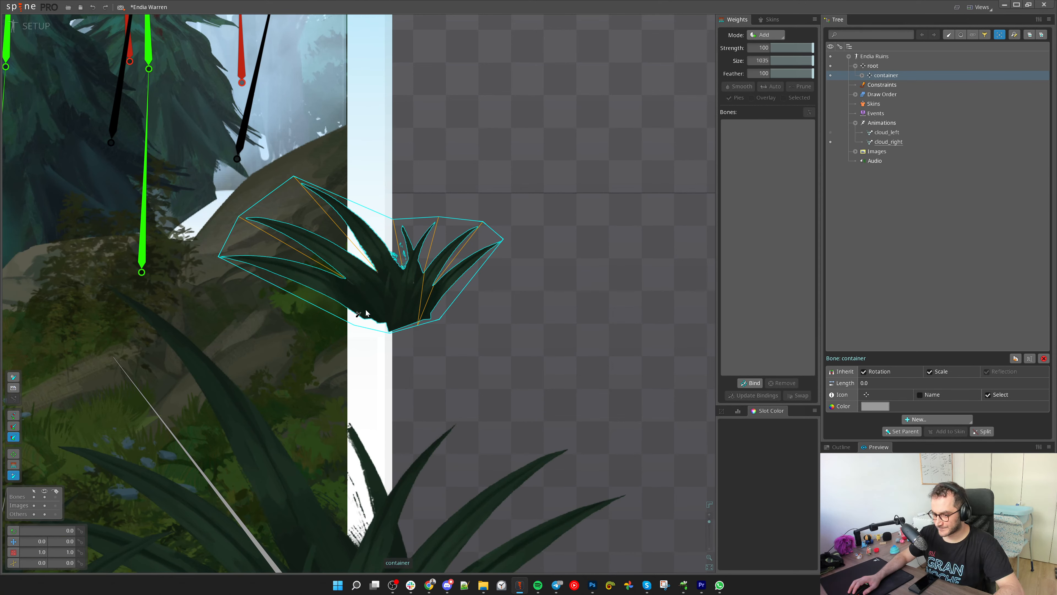
scroll(392, 366, "down", 3)
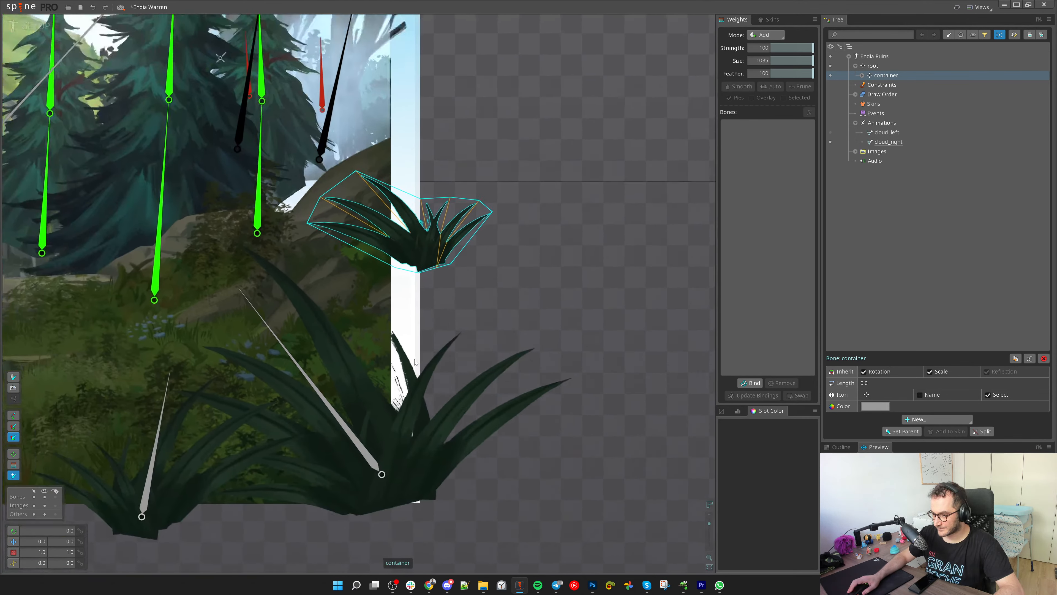
scroll(393, 273, "up", 2)
left_click_drag(299, 456, 430, 277)
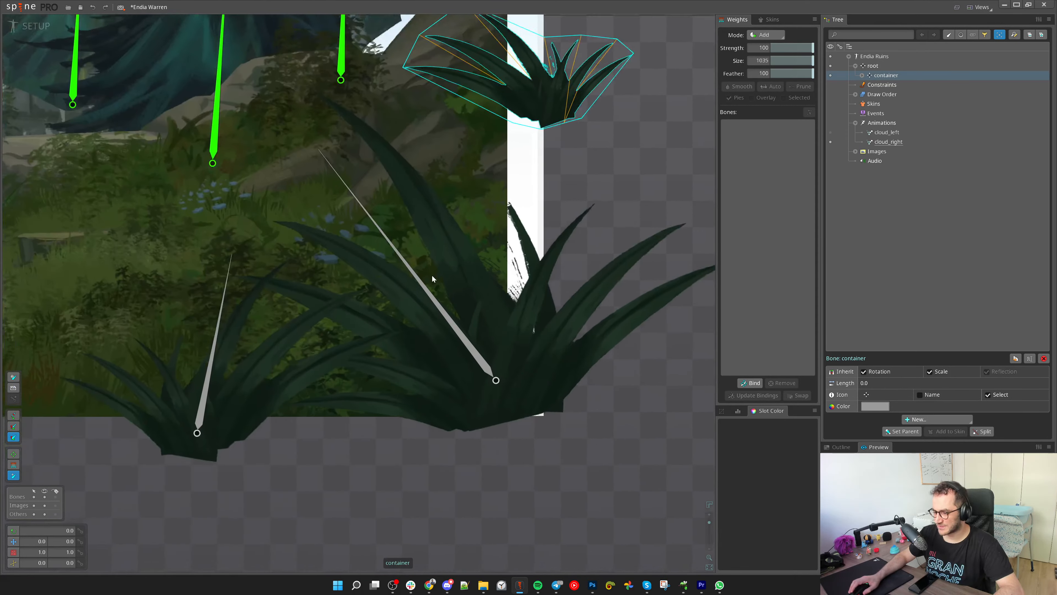
scroll(452, 175, "down", 4)
left_click_drag(479, 161, 375, 296)
scroll(375, 295, "up", 2)
scroll(405, 224, "up", 1)
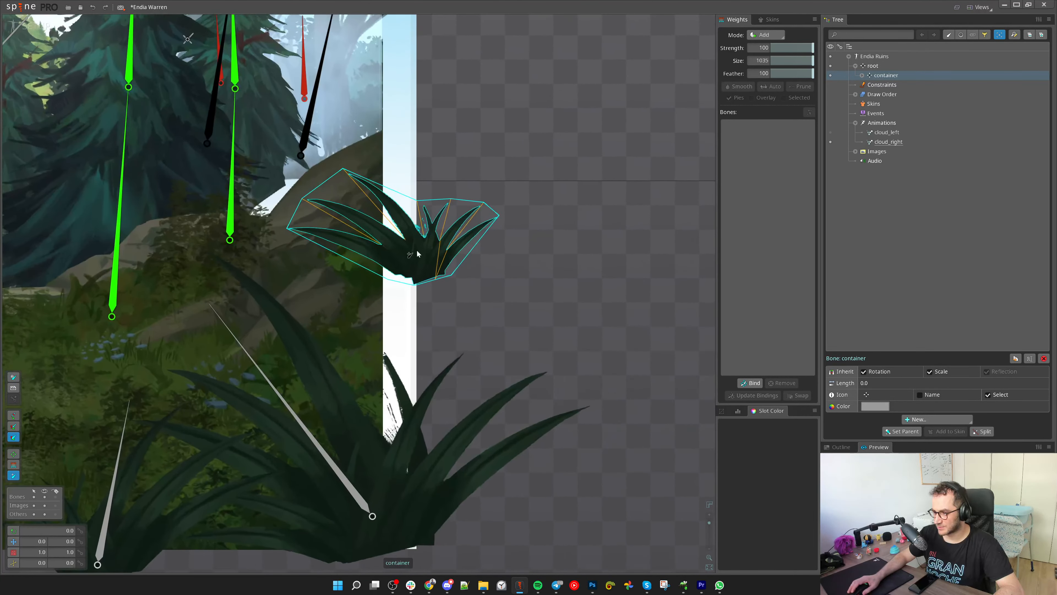
left_click(415, 260)
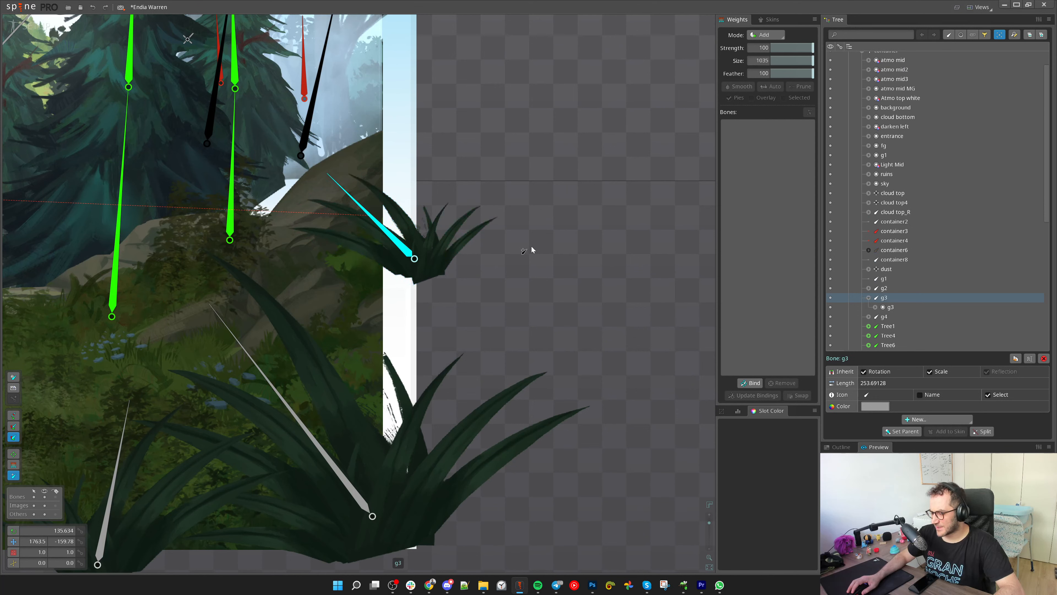
Bind the g3 grass mesh to both the g3 bone and the container bone
key("v")
scroll(465, 232, "up", 2)
left_click(465, 233)
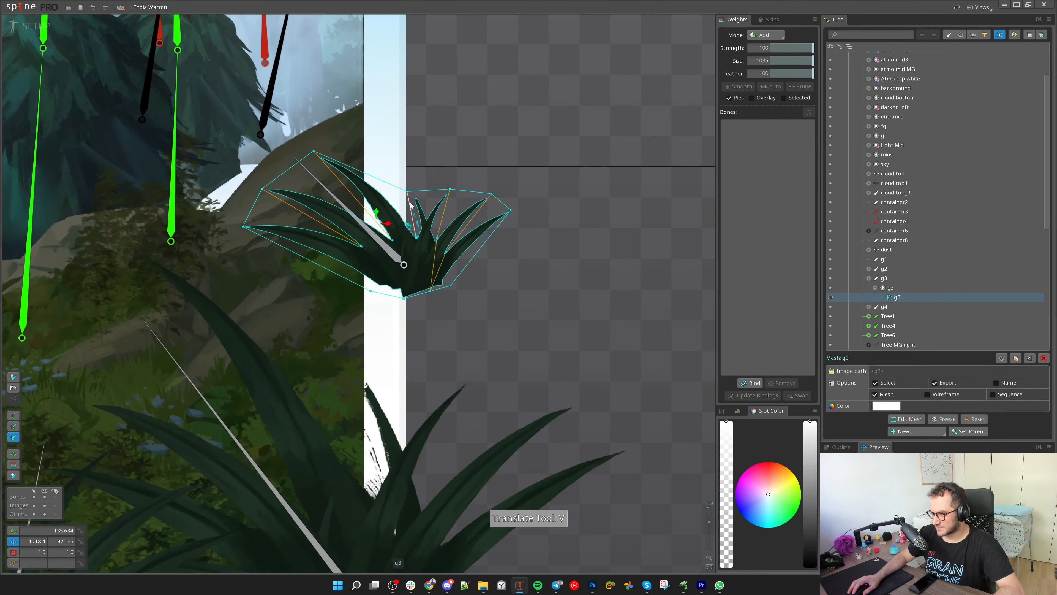
left_click(751, 383)
scroll(889, 107, "up", 2)
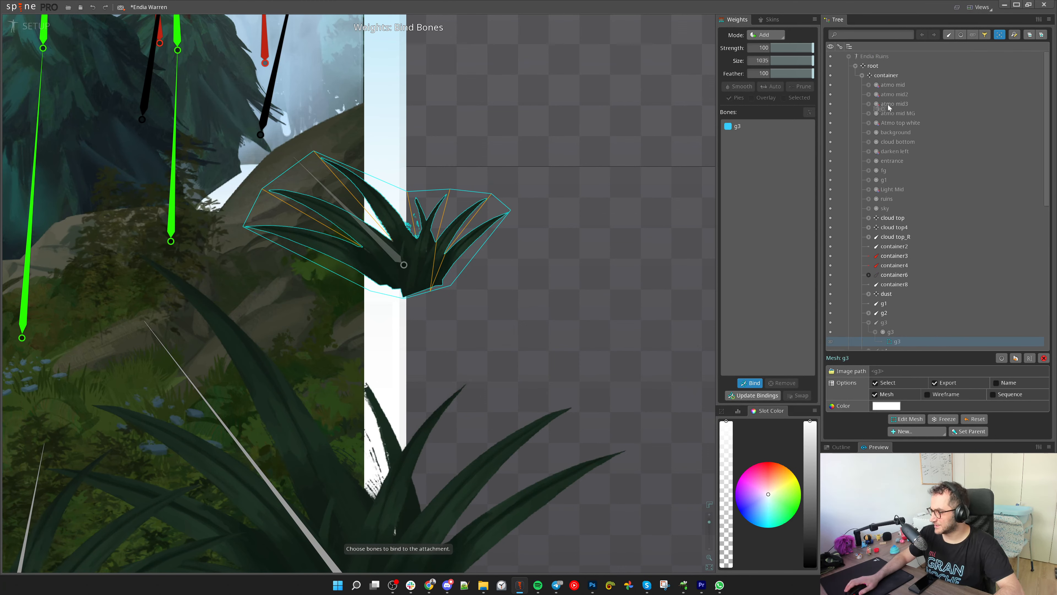
left_click(752, 384)
scroll(486, 314, "down", 3)
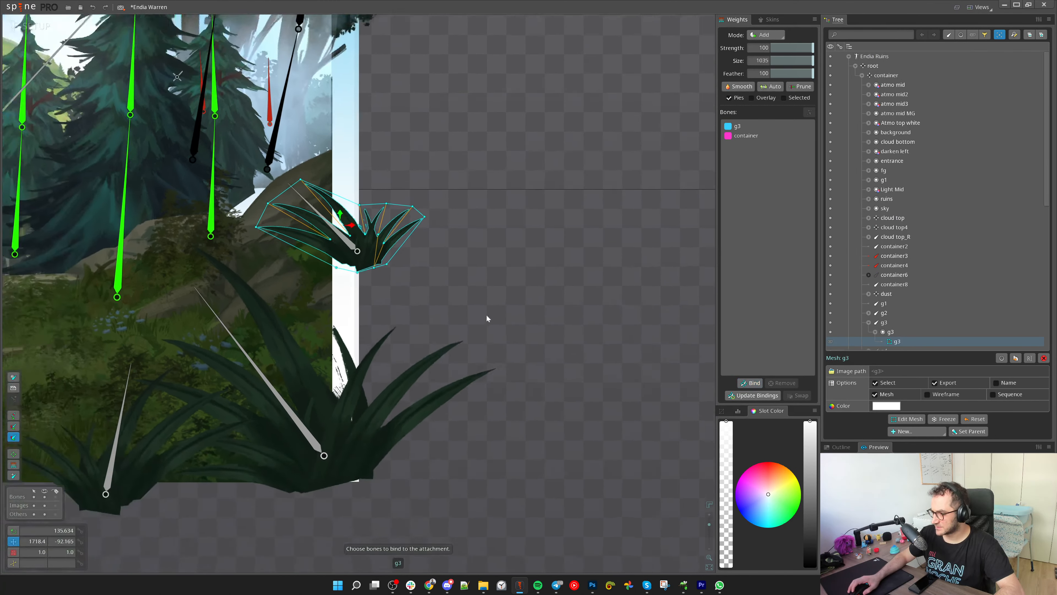
Give the container bone 100% weight on all vertices of the g3 grass mesh
key("g")
scroll(421, 240, "up", 2)
left_click_drag(227, 161, 583, 422)
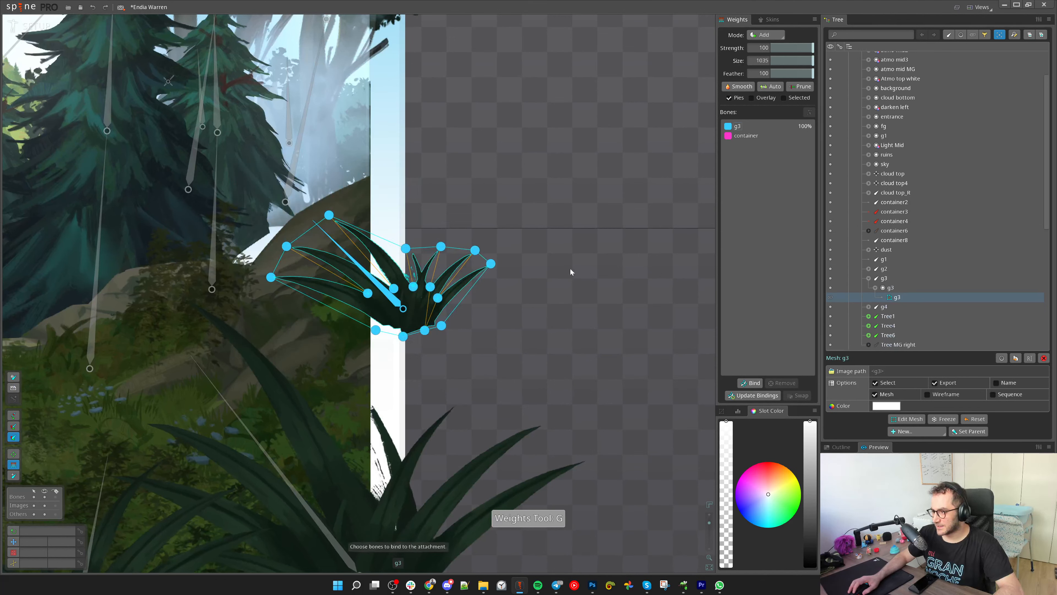
left_click(756, 136)
left_click_drag(624, 175, 499, 100)
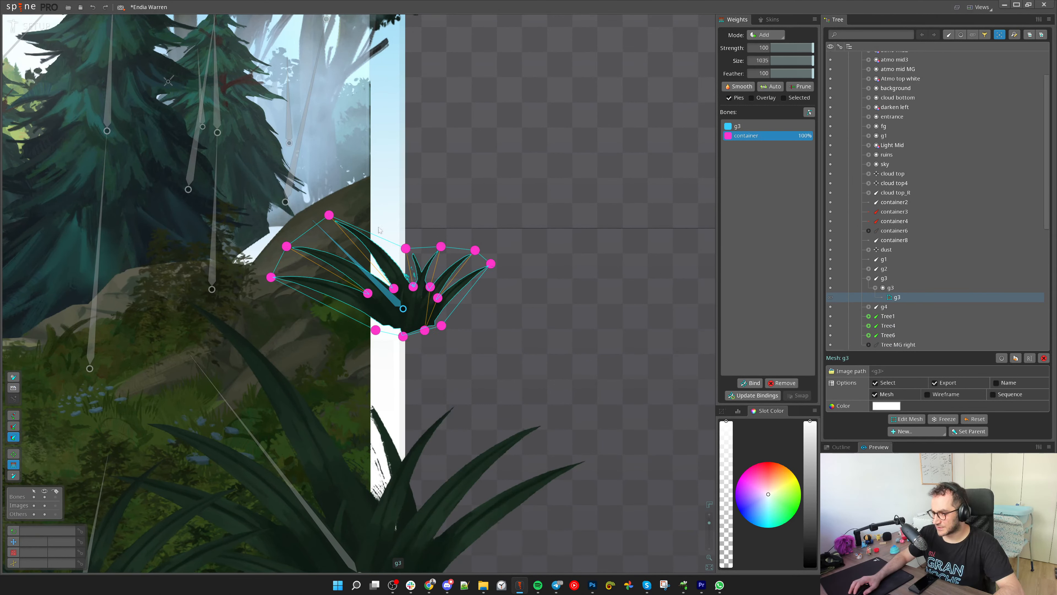
Use Direct weighting to give the g3 bone partial influence on the blade tips, up to 56% at the rightmost tip, and slight influence at the blade roots
left_click(766, 35)
left_click(766, 46)
scroll(290, 289, "up", 2)
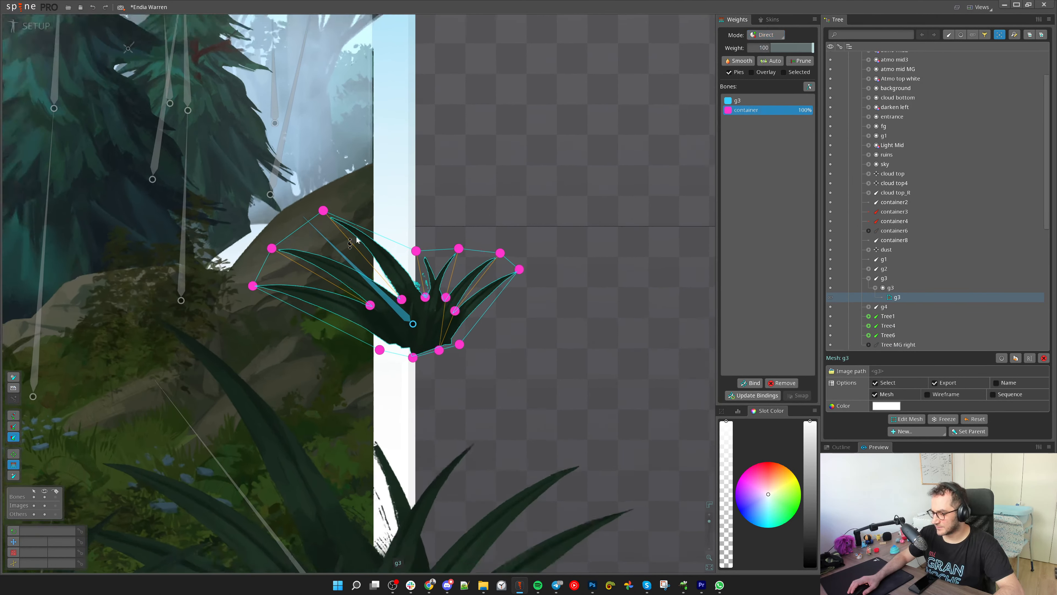
left_click(360, 279)
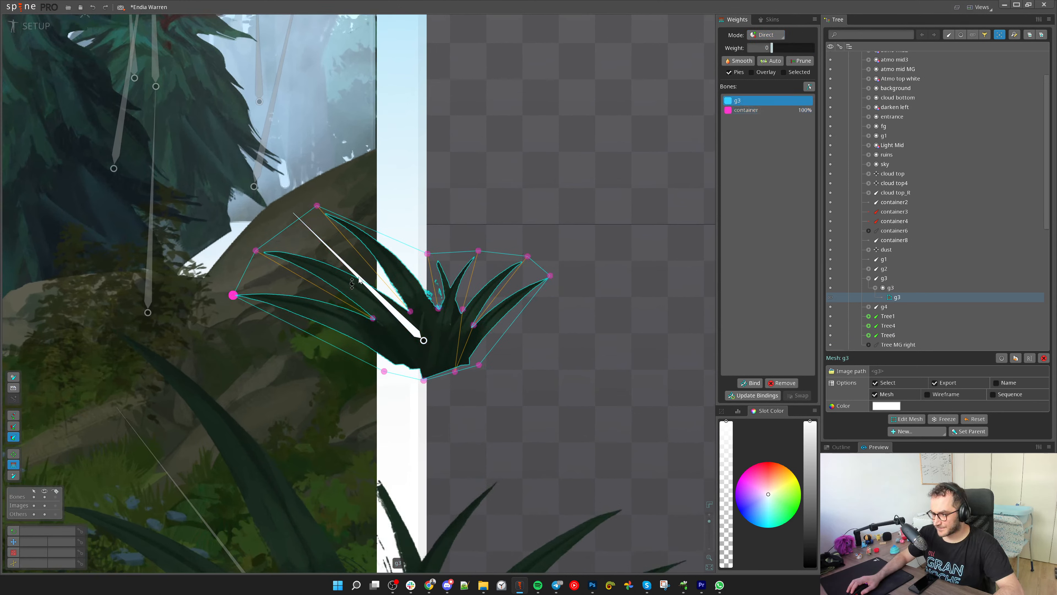
mouse_move(256, 255)
left_mouse_down()
mouse_move(262, 191)
mouse_move(319, 192)
left_mouse_up()
left_click_drag(329, 154, 330, 148)
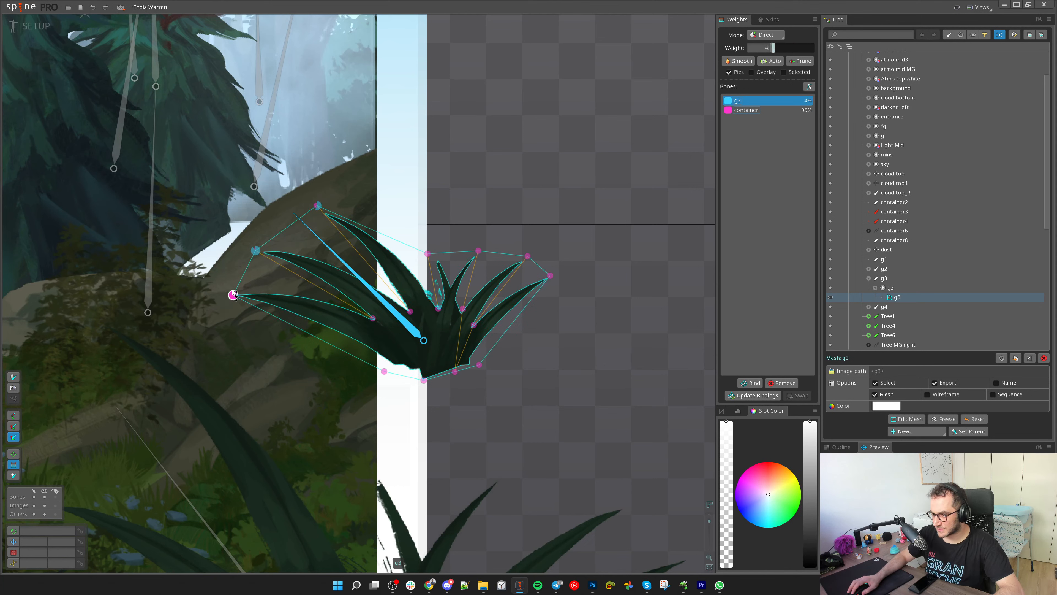
left_click_drag(234, 296, 236, 249)
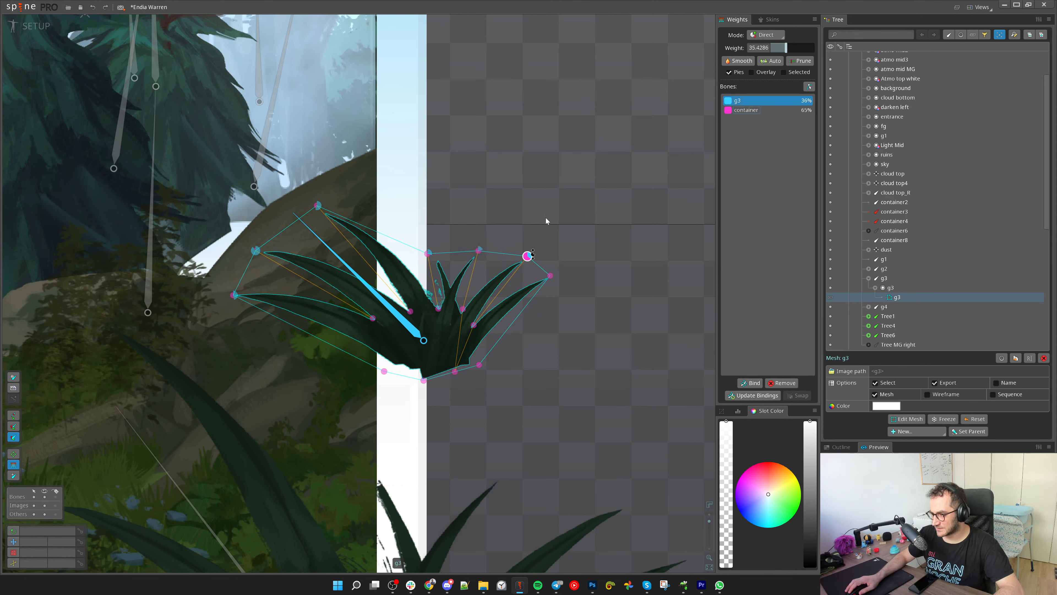
left_click_drag(551, 275, 587, 218)
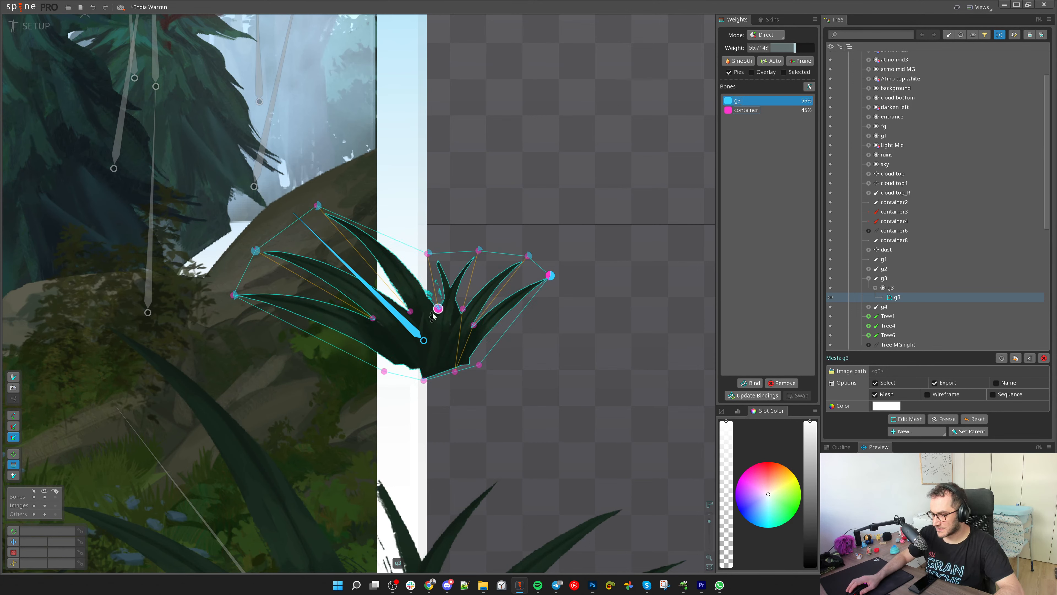
scroll(431, 304, "down", 2)
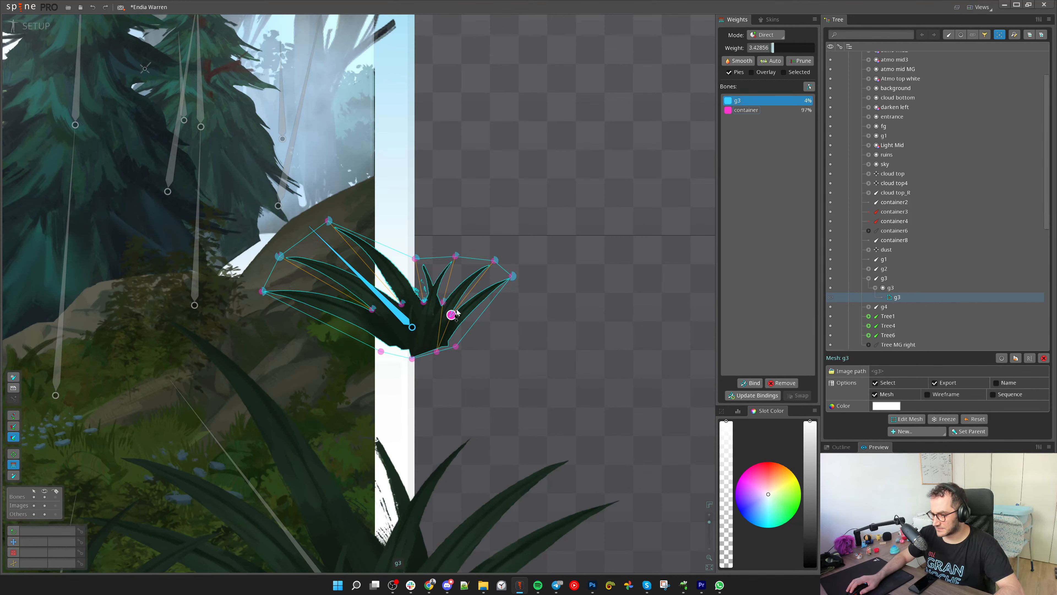
Rotate the g3 bone to test how the weighted grass bends, and undo the rotation
key("space")
key("space")
left_click(360, 277)
key("c")
left_click_drag(560, 235, 593, 291)
scroll(364, 254, "up", 5)
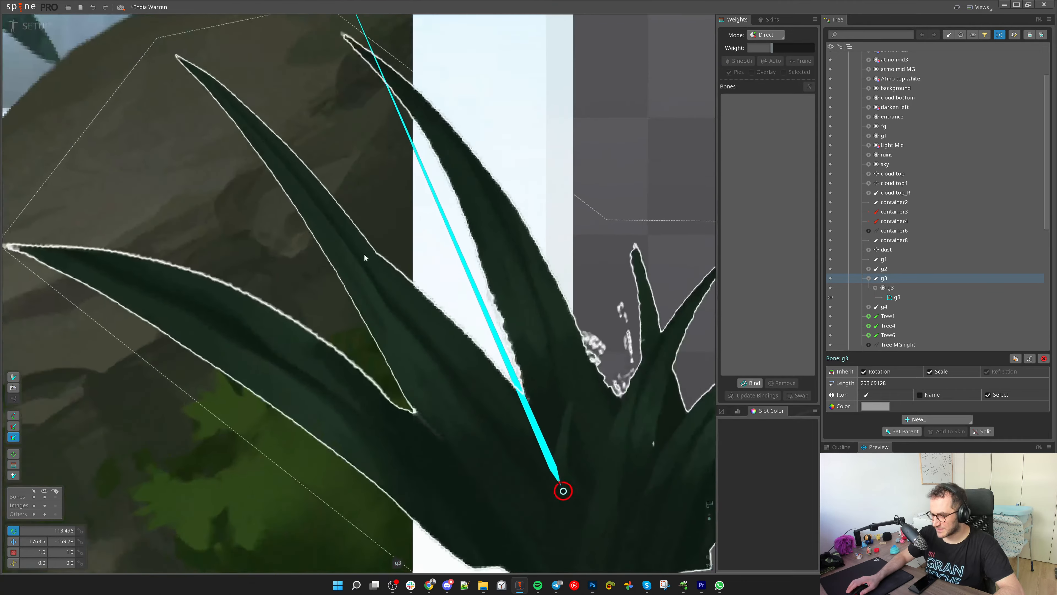
scroll(364, 254, "down", 8)
key("ctrl+z")
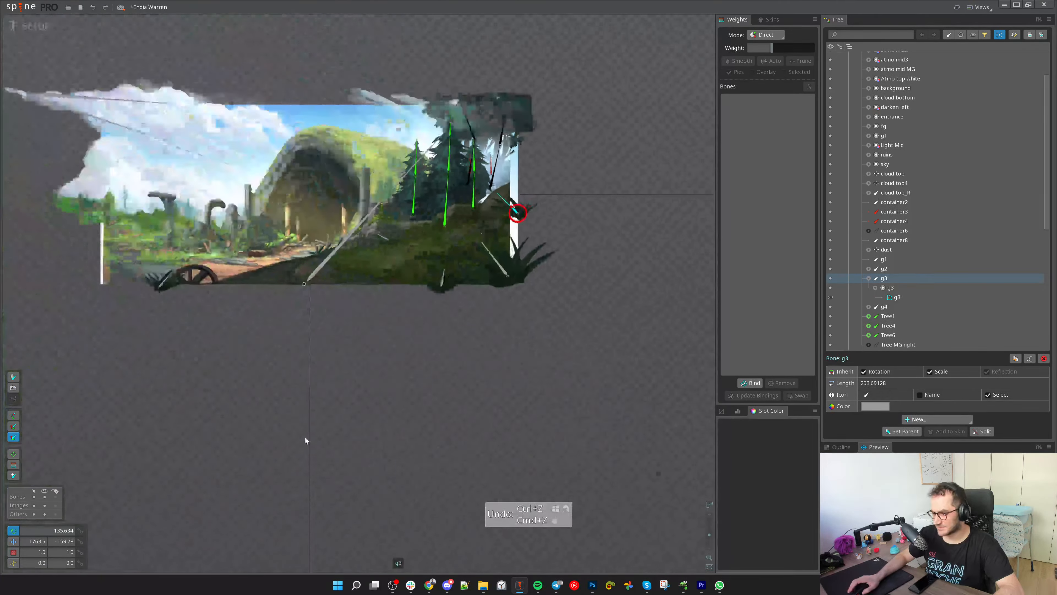
Inspect the cloud bottom mesh over the whole scene, try turning off its Mesh option, and undo that change
scroll(427, 344, "up", 6)
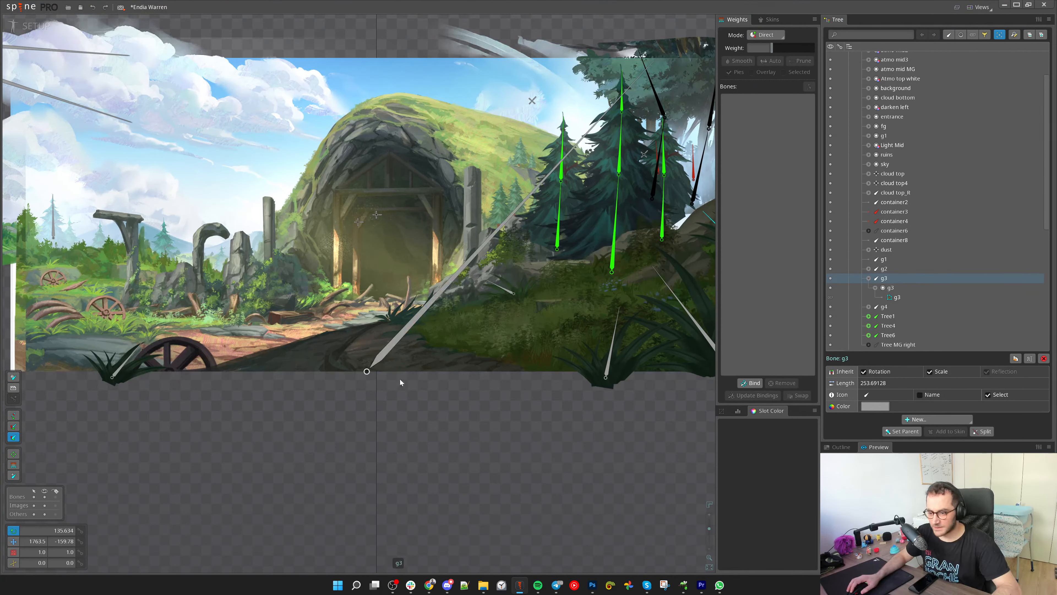
scroll(367, 422, "down", 4)
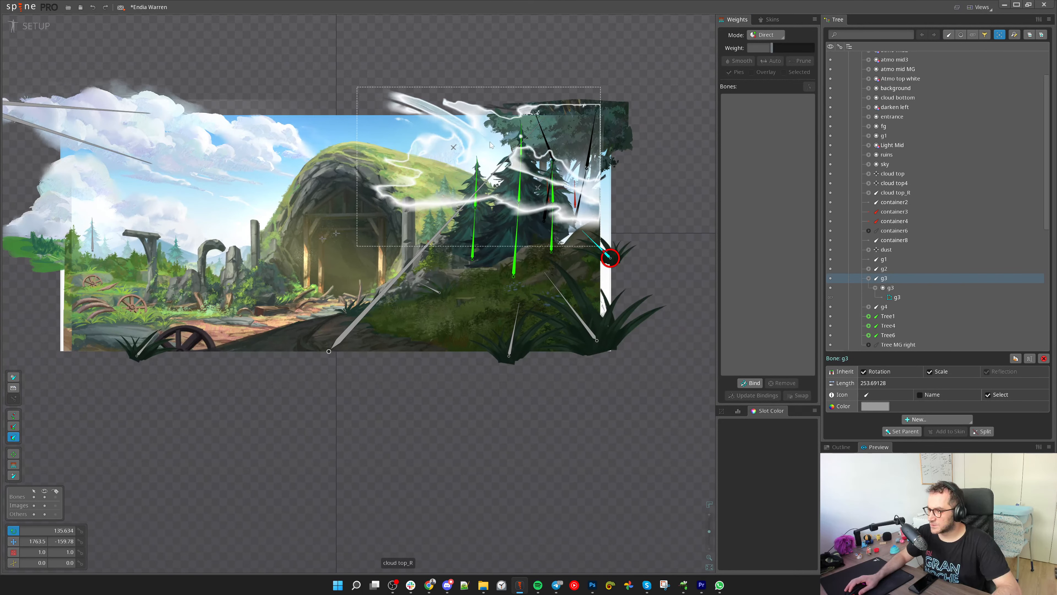
left_click(77, 231)
left_click(77, 230)
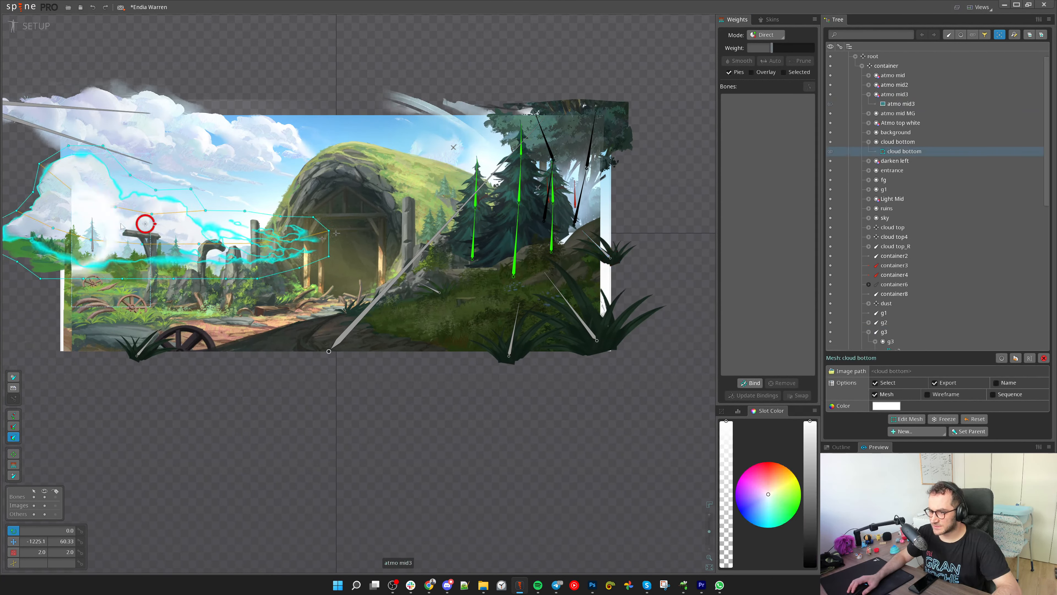
scroll(411, 286, "up", 4)
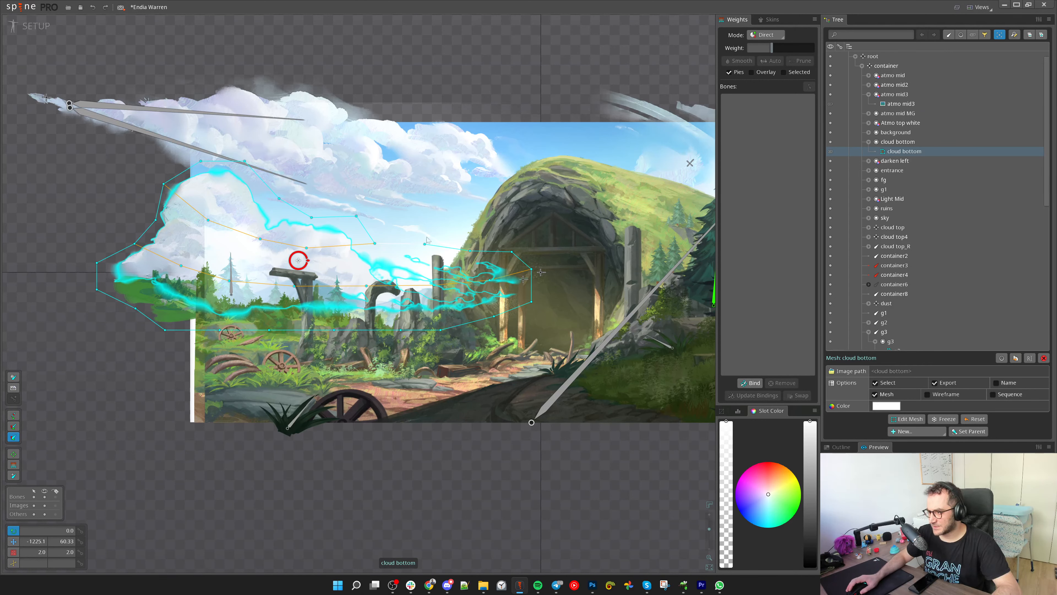
scroll(197, 253, "up", 1)
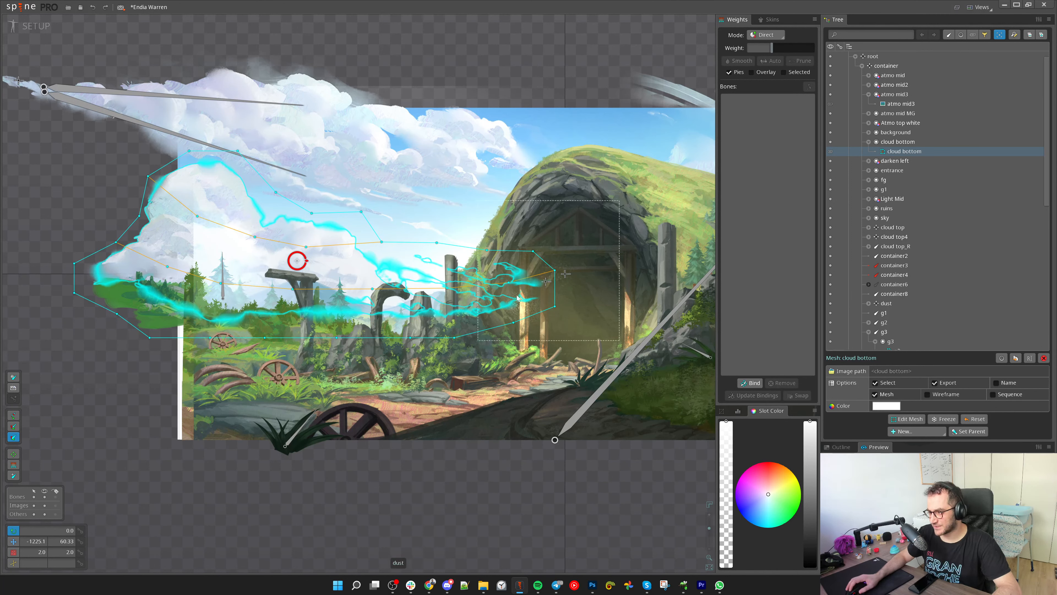
scroll(336, 269, "down", 1)
scroll(467, 313, "down", 1)
left_click_drag(466, 313, 377, 315)
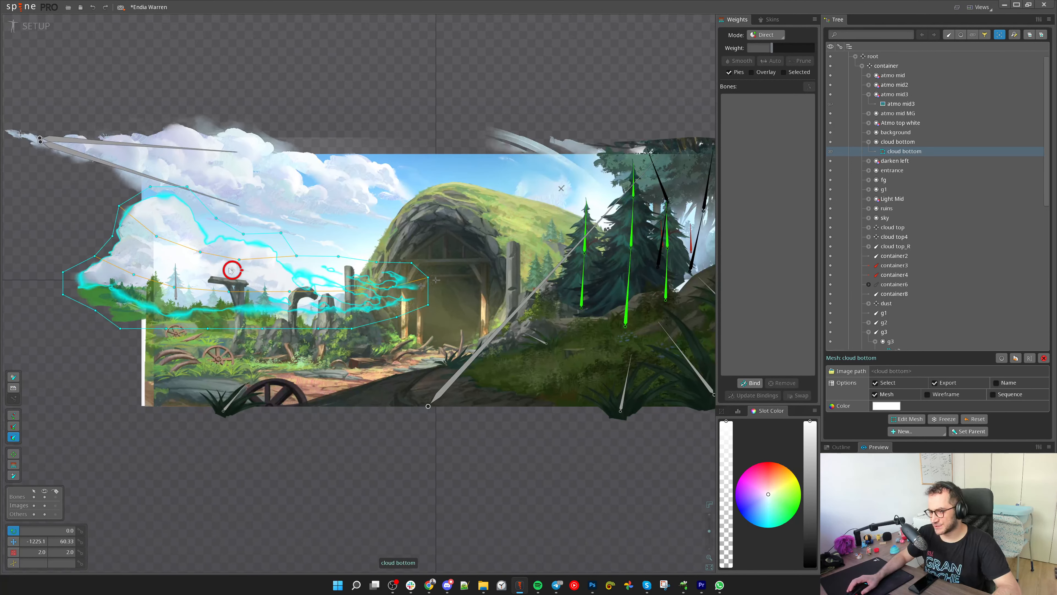
left_click(873, 395)
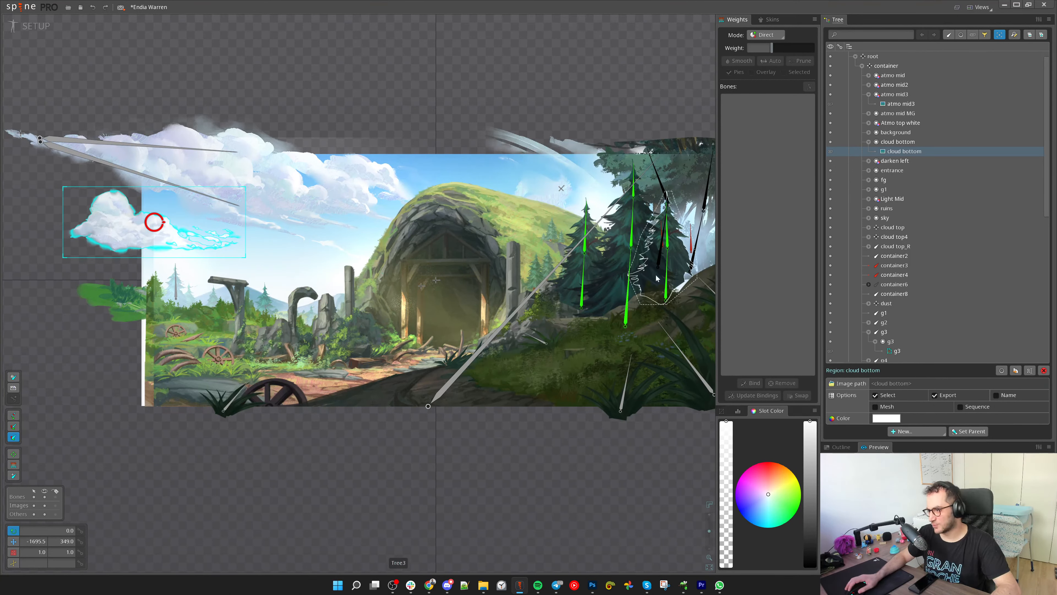
key("ctrl+z")
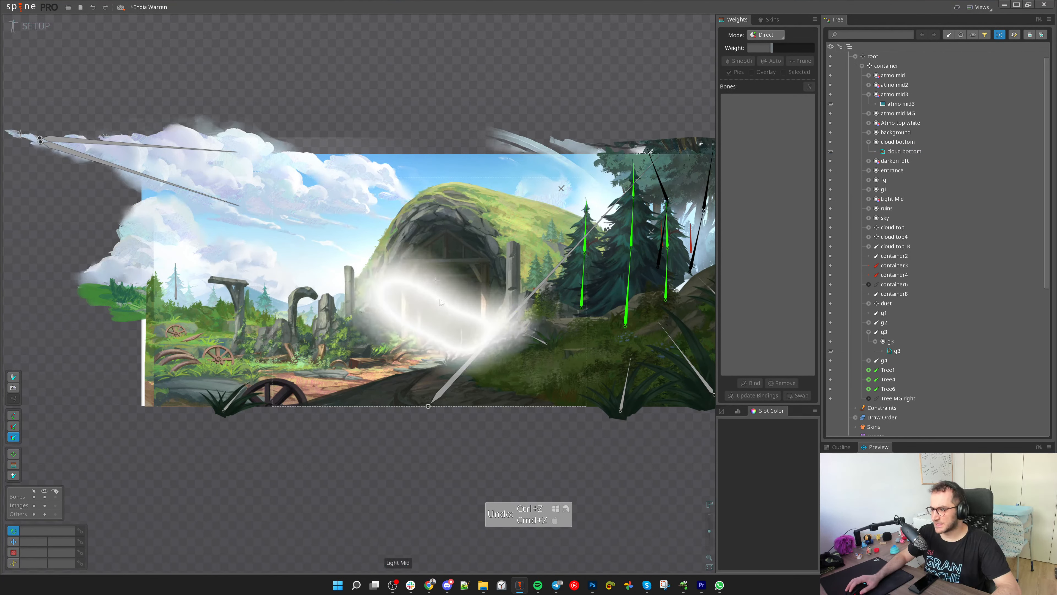
Create a zero-length child bone of container for the cloud bottom mesh, placed near the mesh's middle at about X -1207, Y 118
scroll(865, 79, "up", 1)
left_click(864, 78)
key("n")
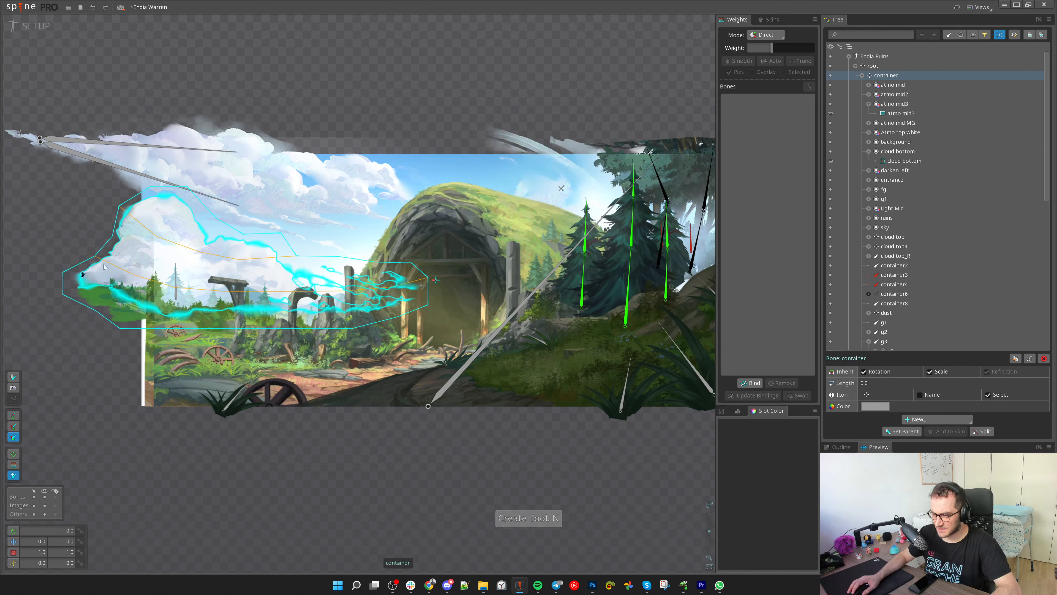
left_click(235, 261)
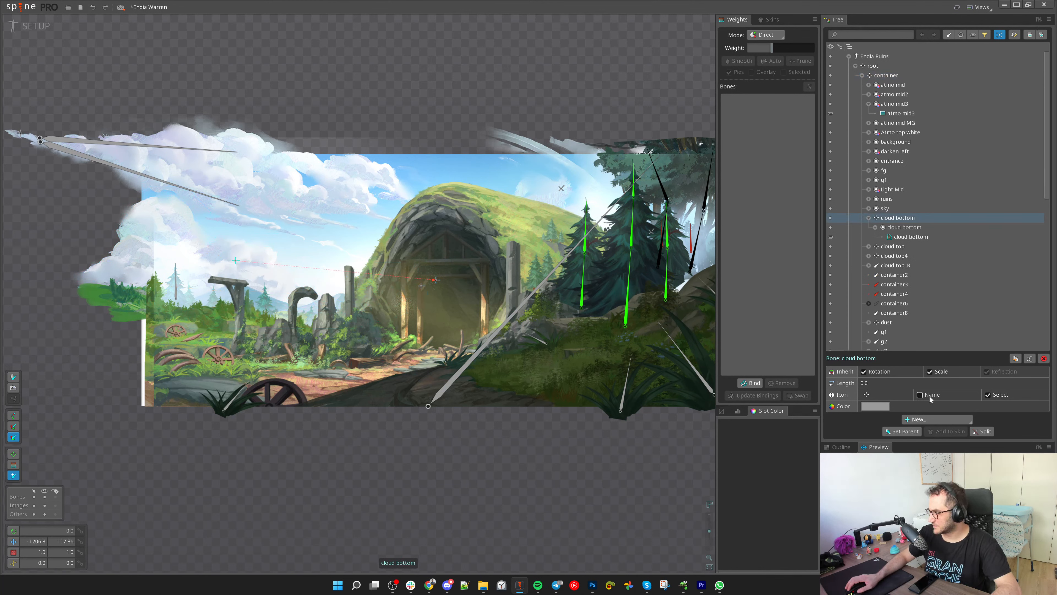
Turn on name display in the viewport for the cloud bottom and cloud top4 bones
key("space")
key("space")
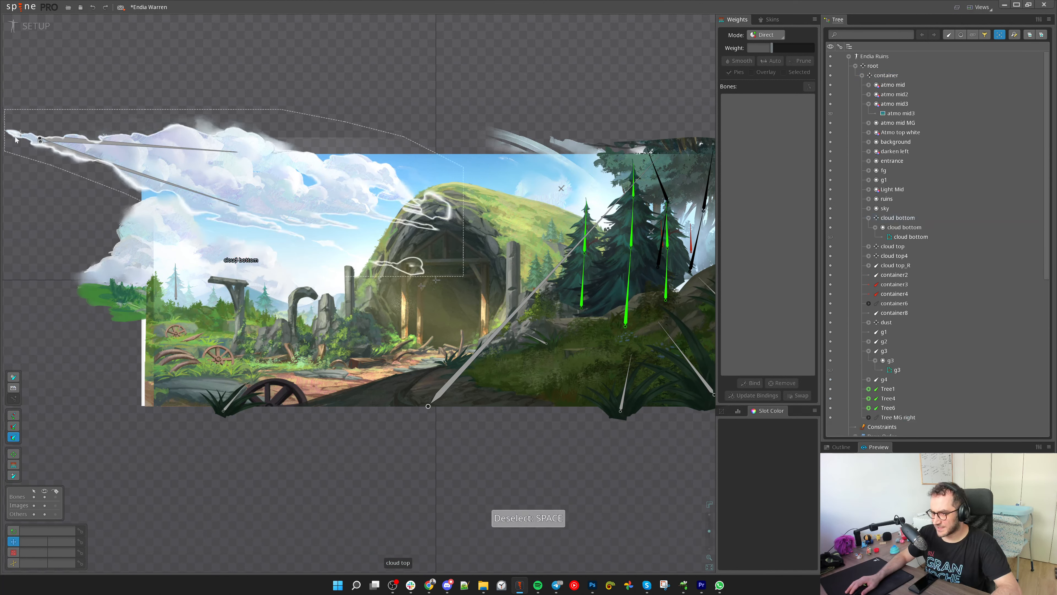
left_click(21, 133)
left_click(920, 395)
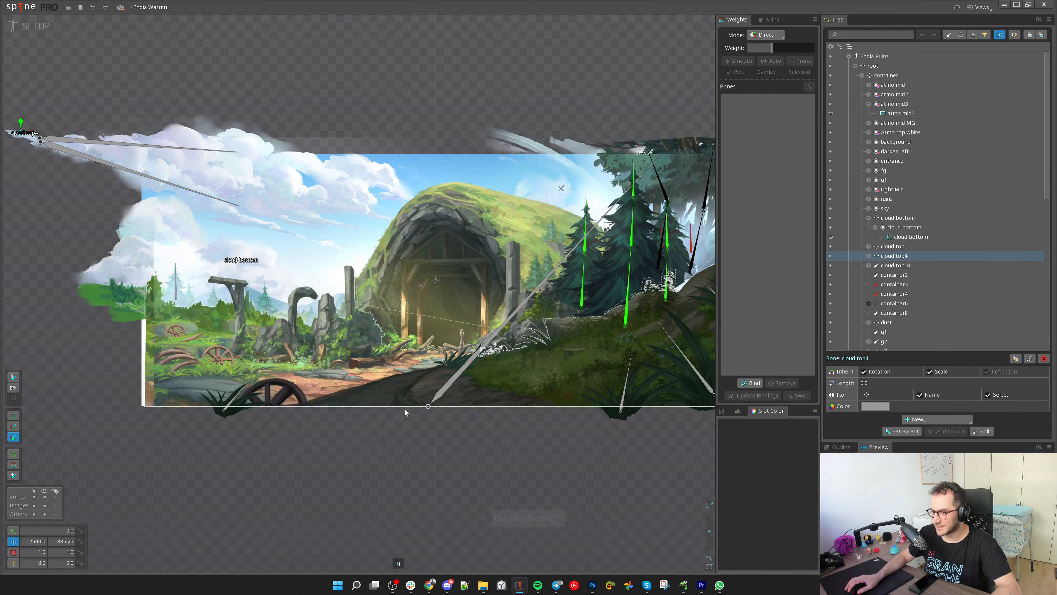
left_click_drag(184, 430, 256, 438)
left_click_drag(347, 208, 91, 219)
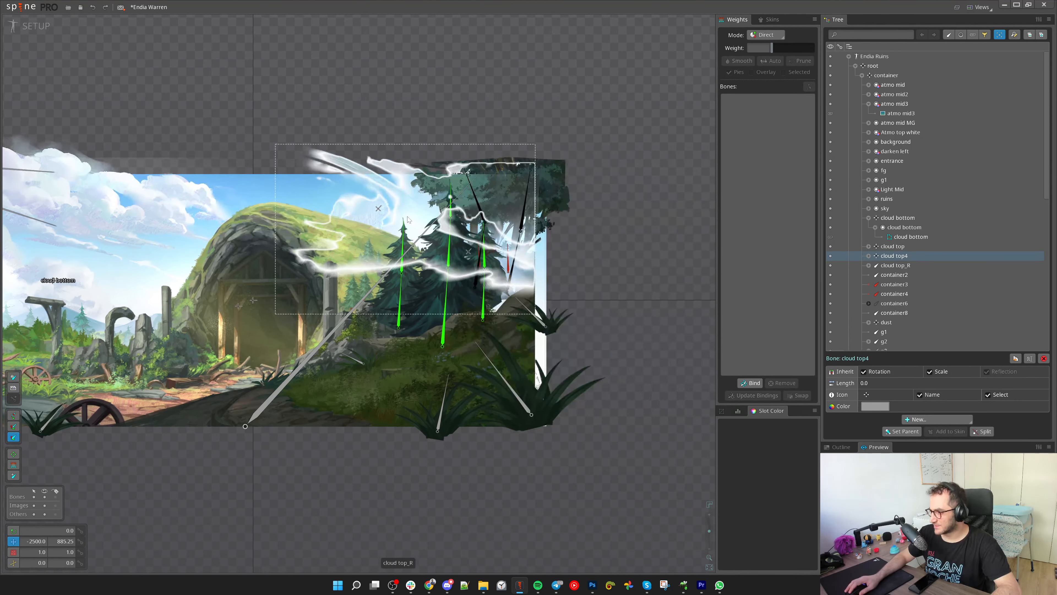
Inspect the cloud top_R2 bone and its parent bone cloud top_R against the whole scene, and clear the selection
left_click(379, 208)
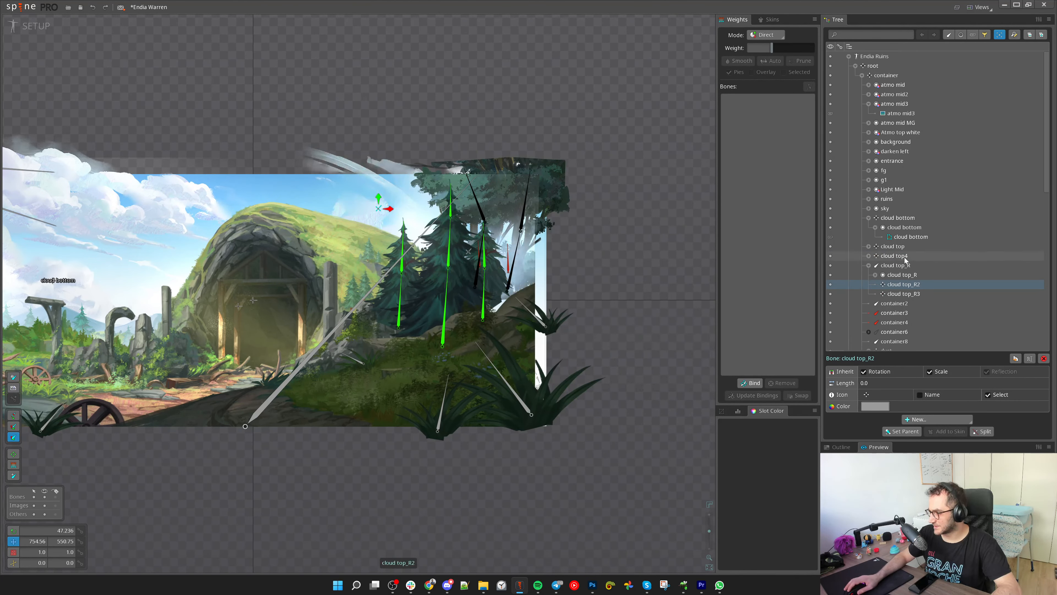
key("ctrl+Up")
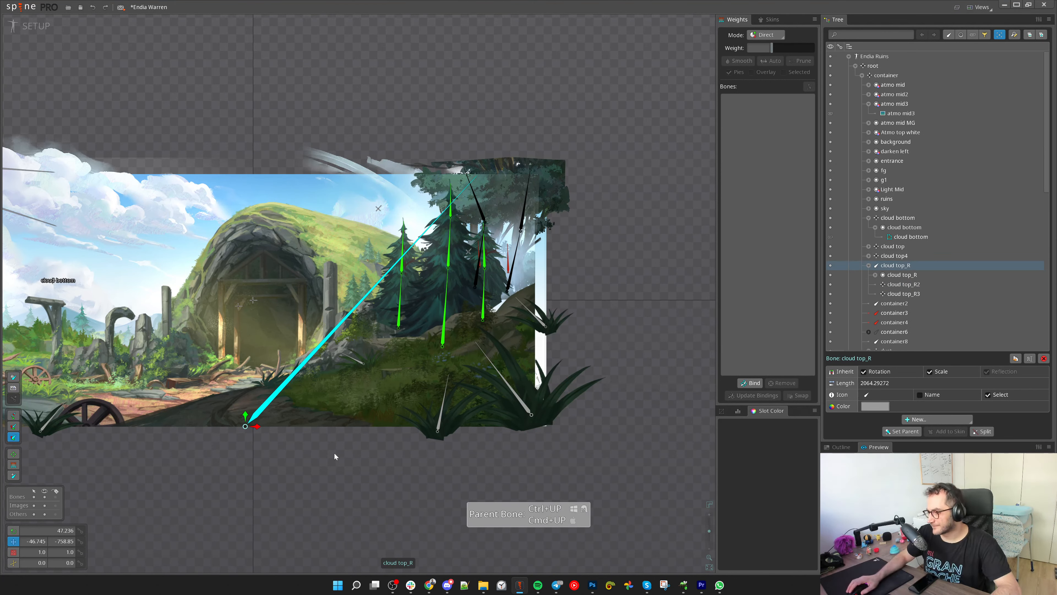
left_click_drag(321, 413, 435, 429)
scroll(415, 402, "down", 3)
scroll(416, 404, "up", 2)
key("space")
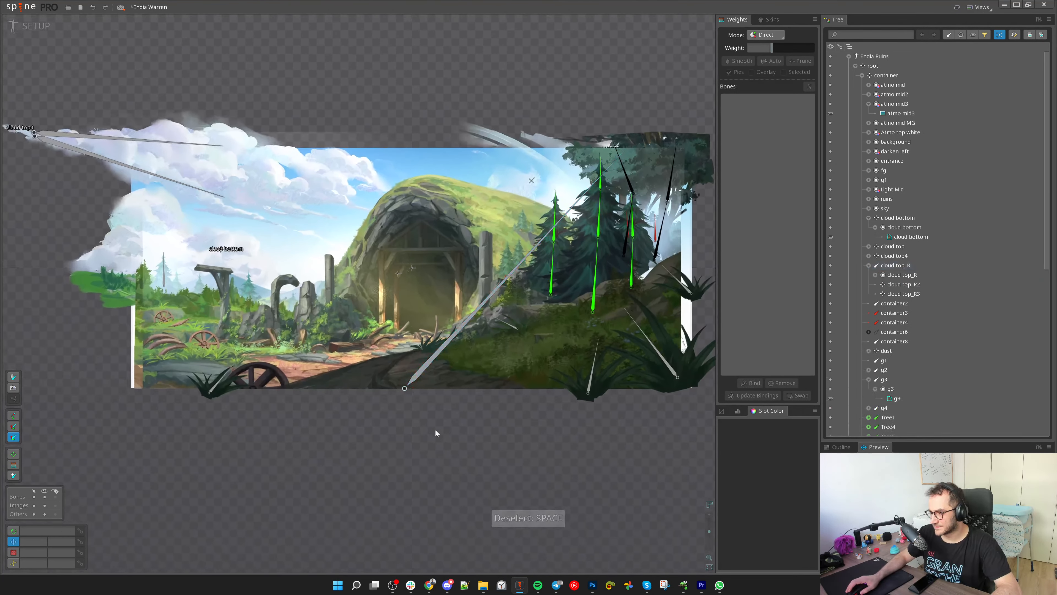
Select the cloud bottom bone and save the project
left_click(236, 253)
left_click_drag(319, 425, 306, 438)
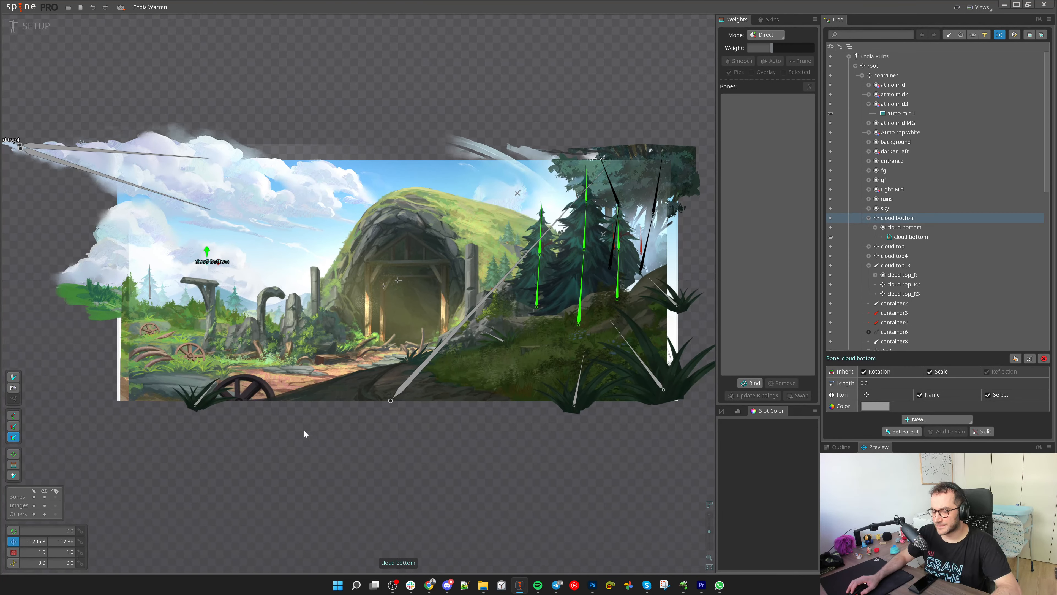
key("ctrl+s")
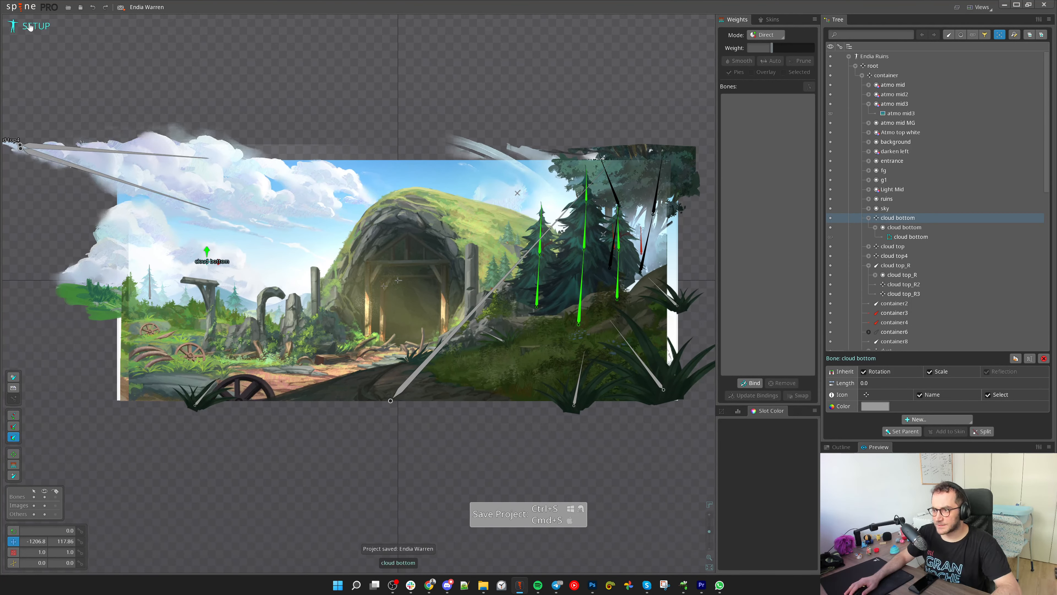
Switch to Animate mode and examine the cloud bottom bone in the scene and in the cloud_right animation's timeline
left_click(30, 26)
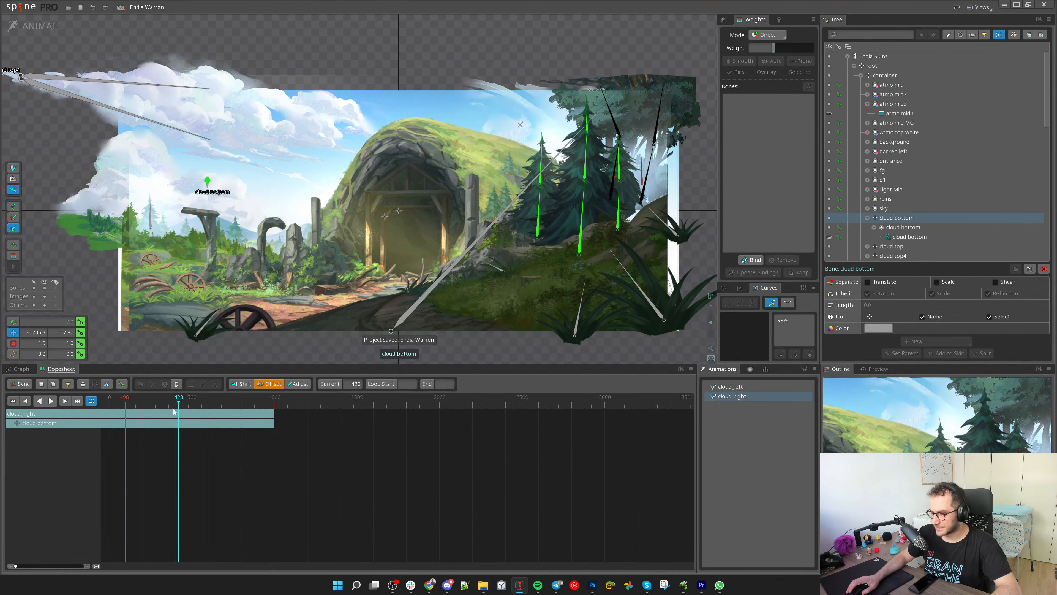
scroll(416, 242, "down", 5)
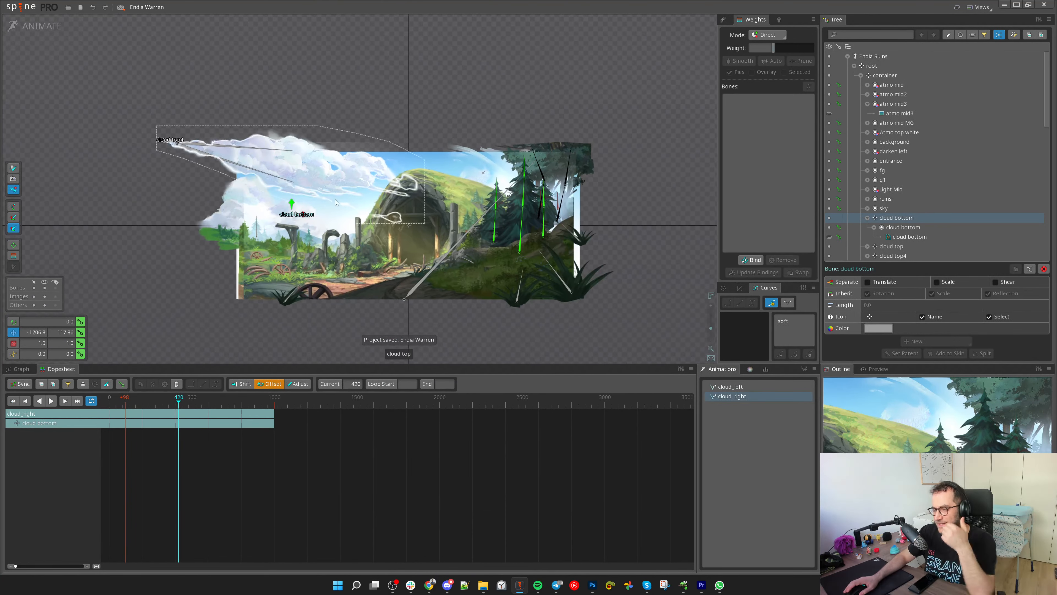
scroll(334, 199, "up", 3)
scroll(371, 212, "down", 4)
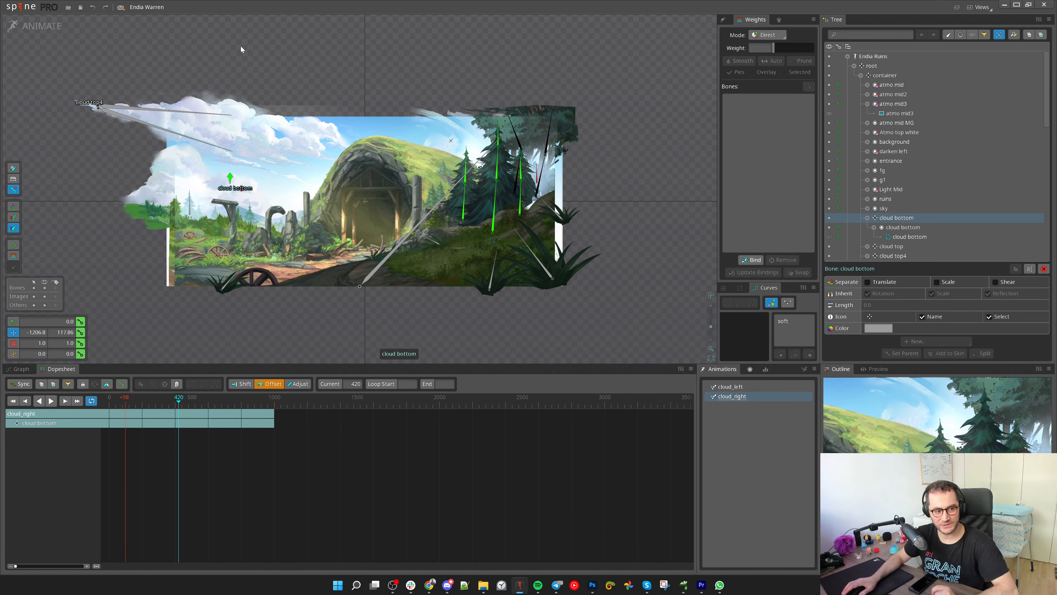
scroll(1032, 475, "down", 5)
scroll(838, 479, "up", 3)
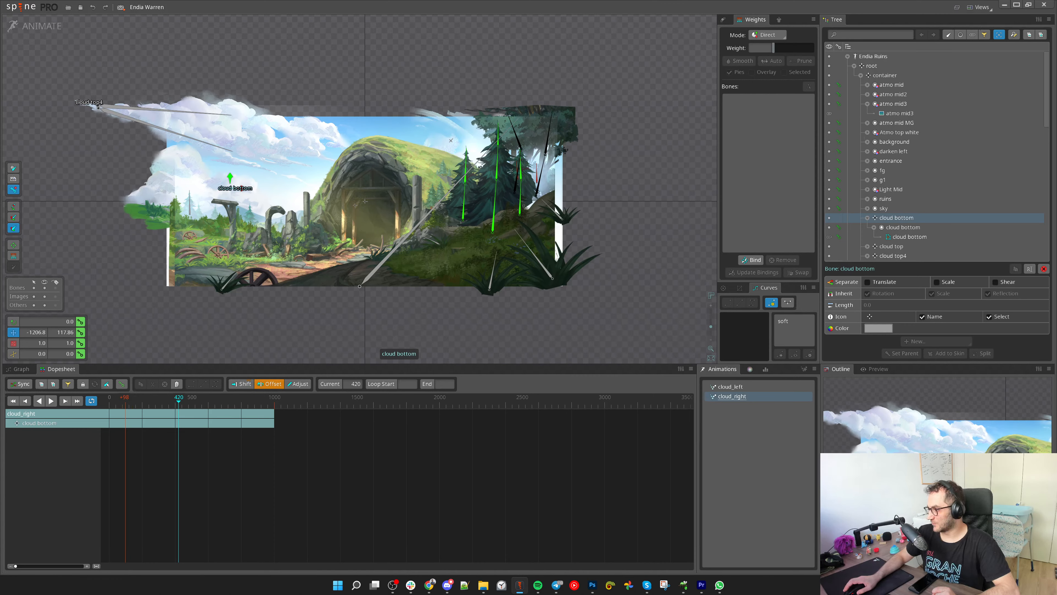
scroll(304, 213, "up", 2)
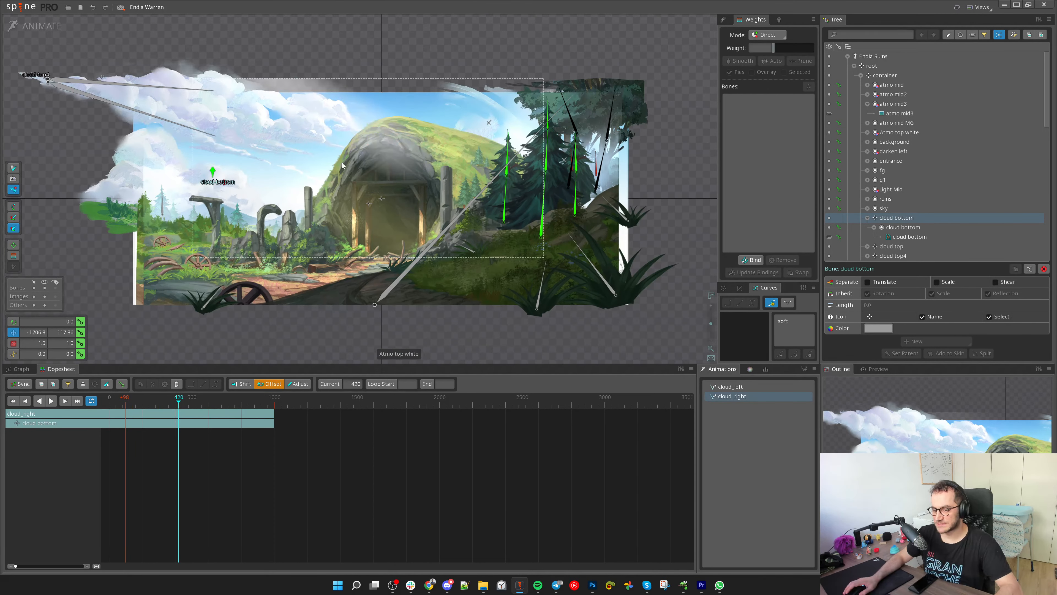
scroll(142, 402, "up", 2)
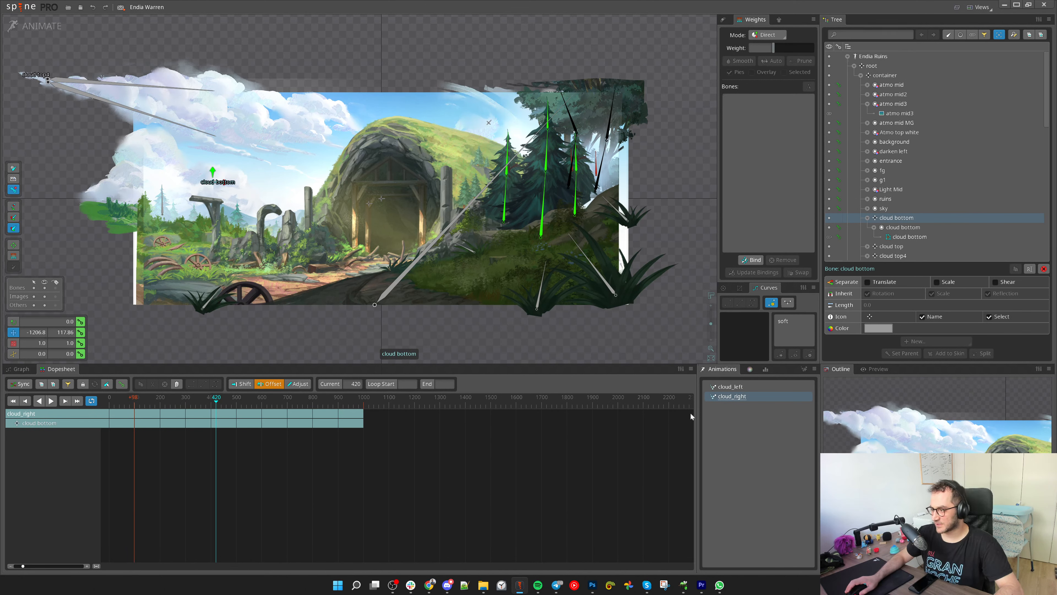
Activate the cloud_left animation and key the cloud bottom bone's translation at frame 0
left_click(730, 386)
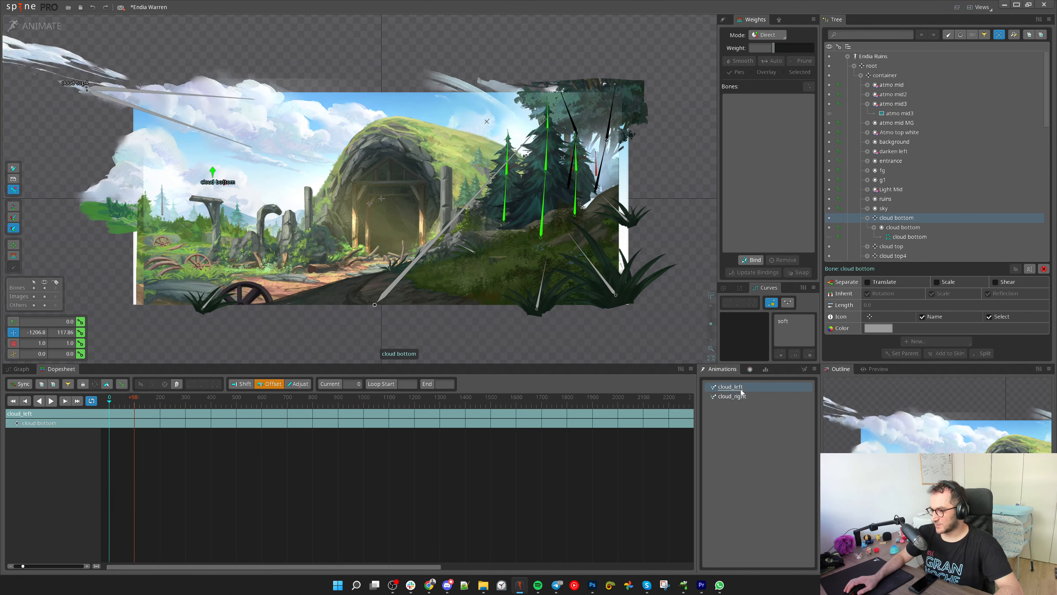
scroll(493, 195, "down", 3)
scroll(362, 122, "up", 2)
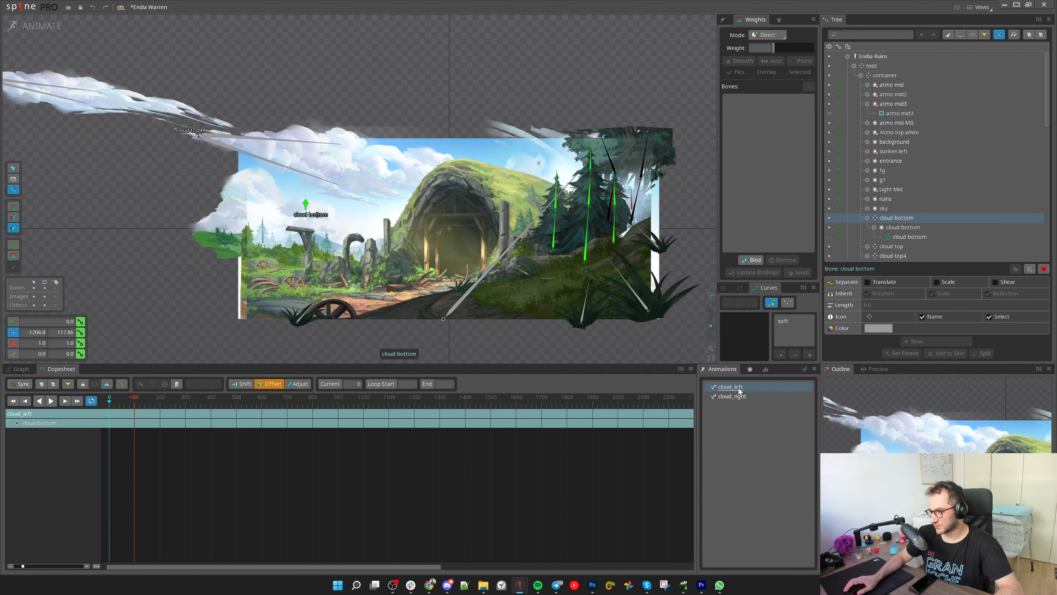
scroll(283, 400, "down", 3)
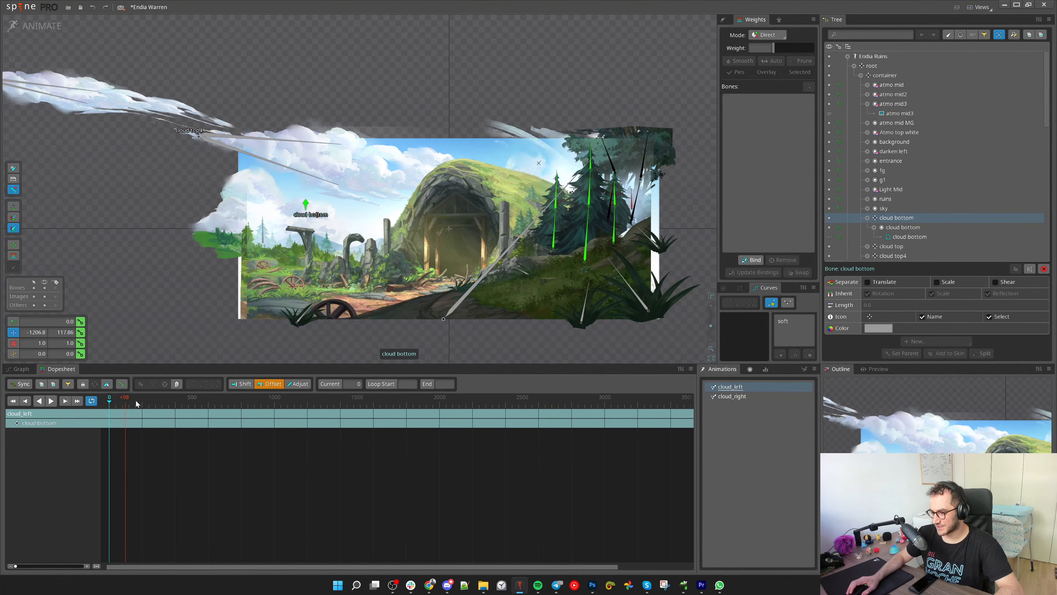
left_click(289, 213)
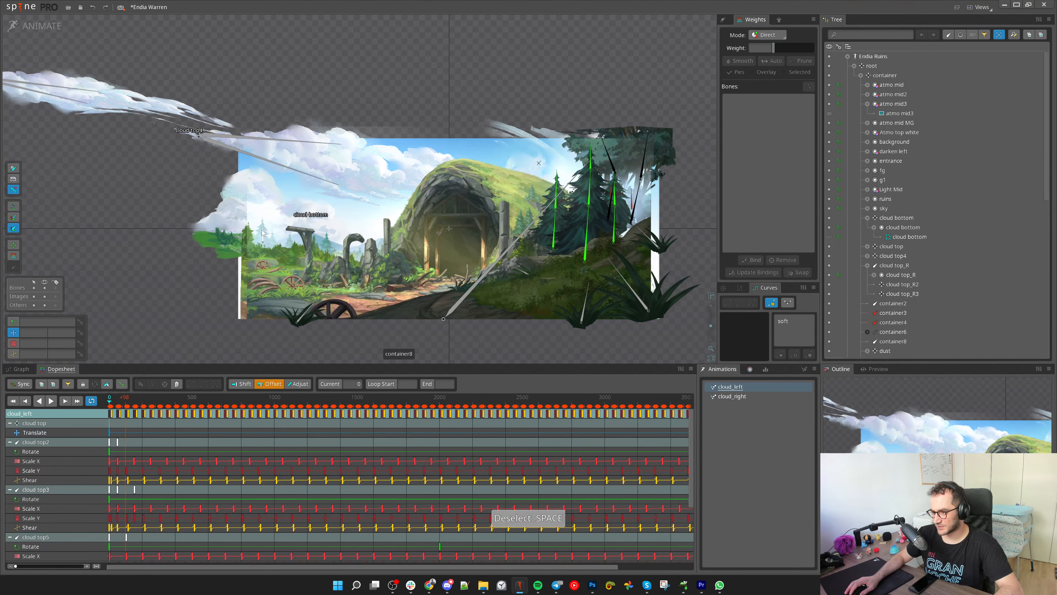
left_click(306, 211)
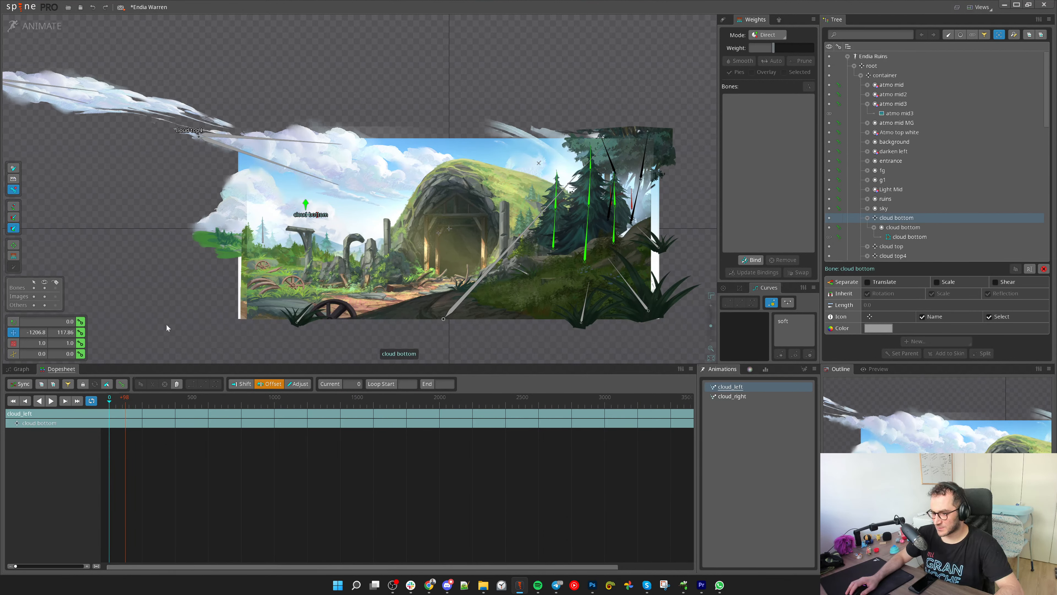
left_click(81, 333)
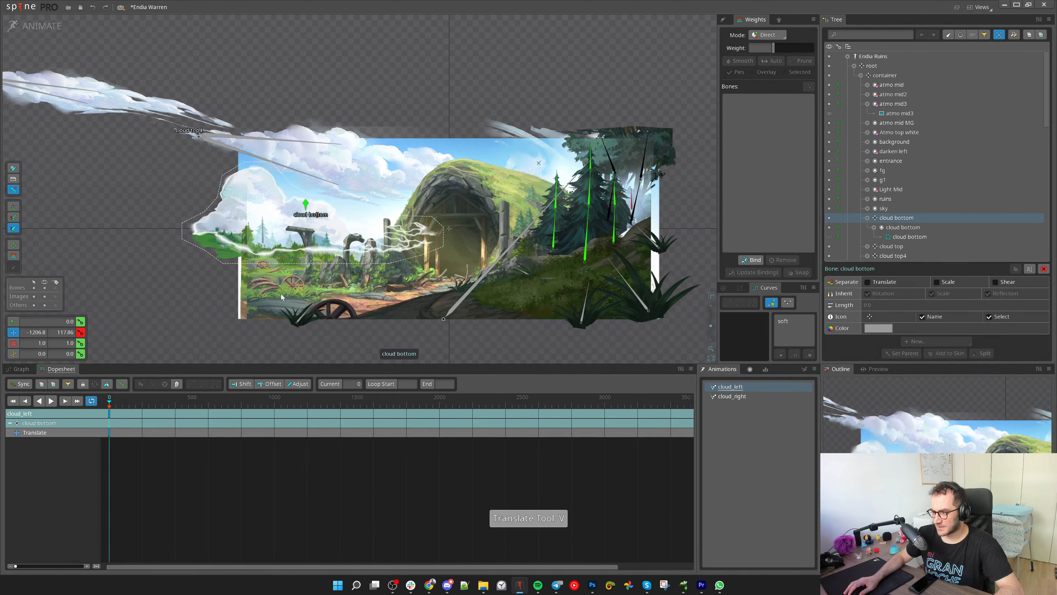
Key the cloud bottom bone moved far right at about frame 2000 and moved left to X -2933.4 at frame 0
left_click(441, 404)
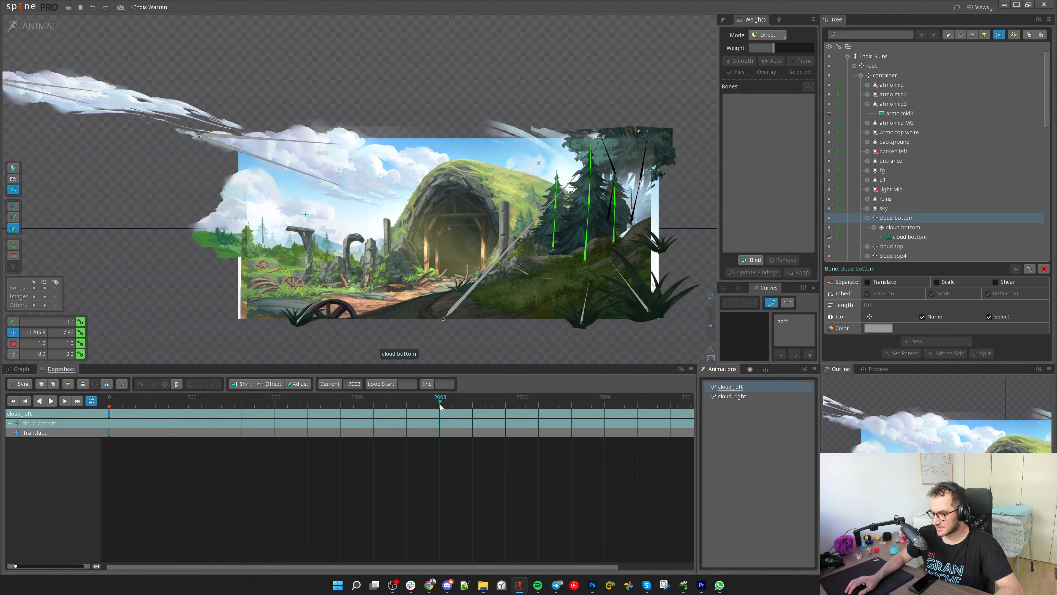
left_click(440, 404)
left_click_drag(334, 216, 519, 229)
left_click_drag(125, 399, 89, 398)
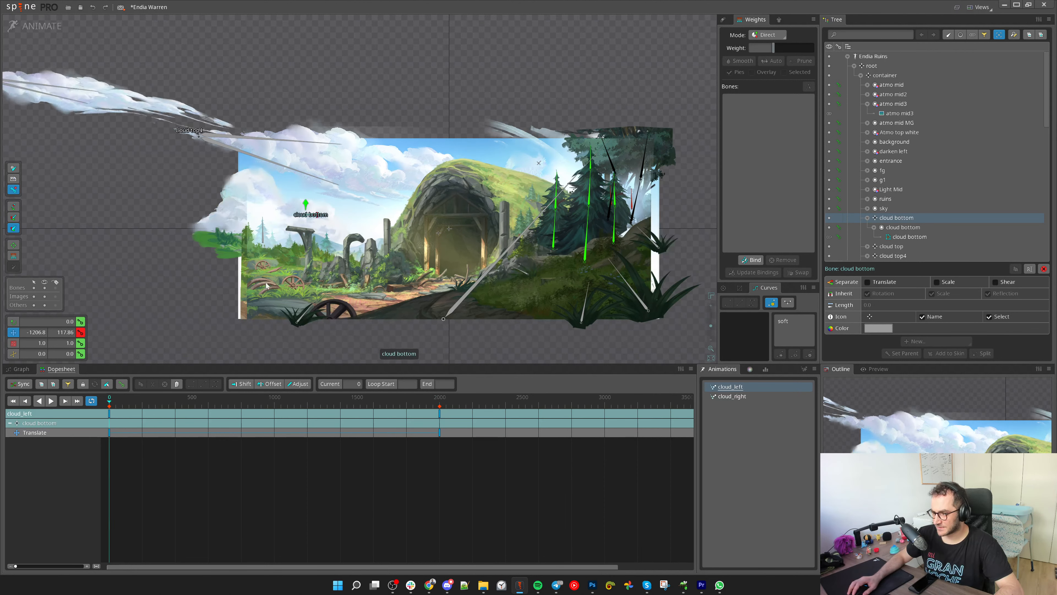
left_click_drag(329, 220, 117, 226)
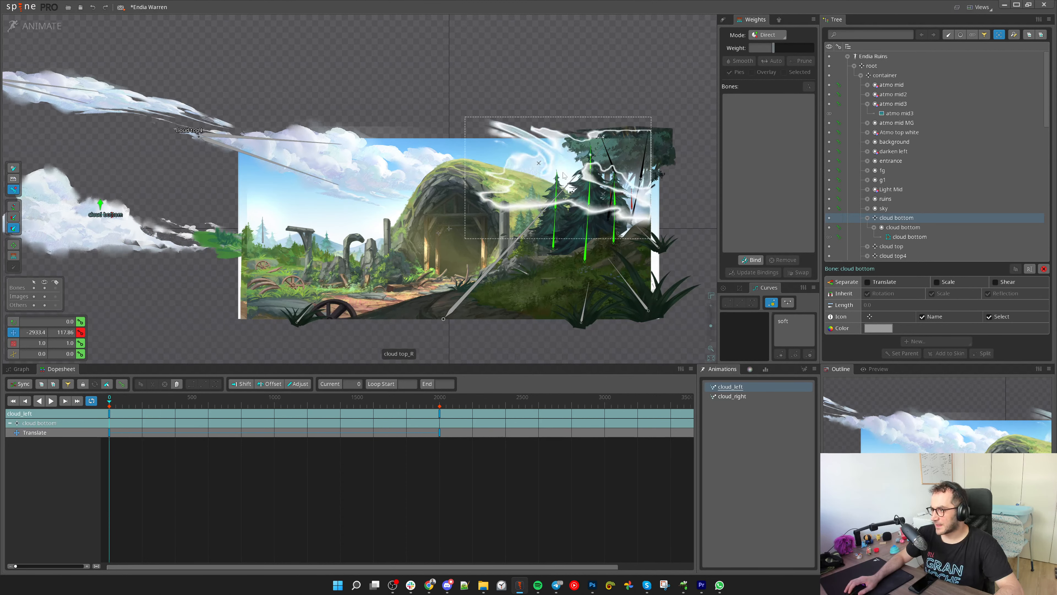
Select the cloud top_R bone, return to Setup mode and save the project
left_click(576, 180)
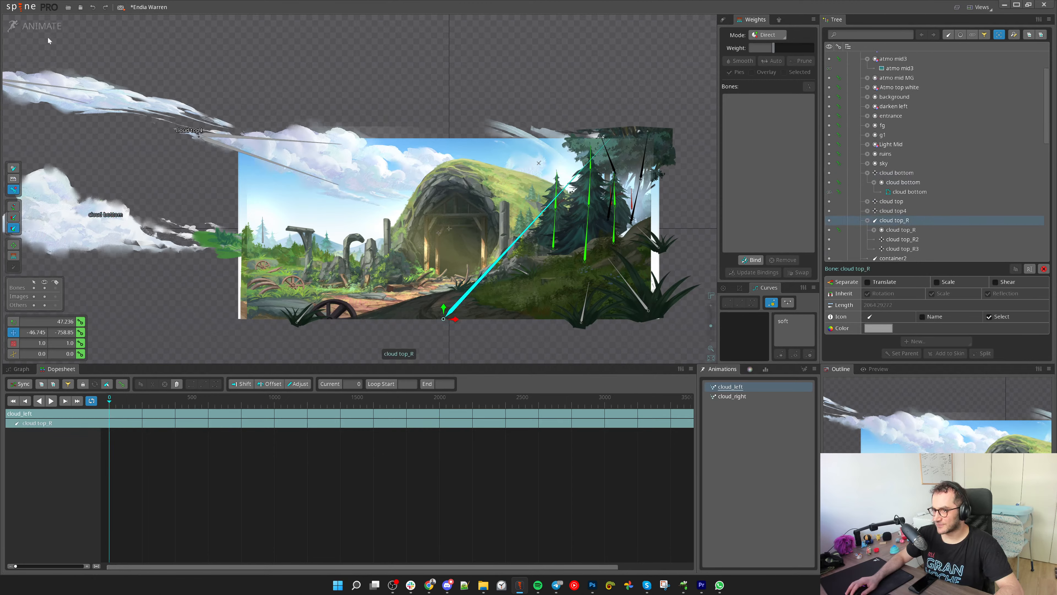
left_click(41, 27)
key("ctrl+s")
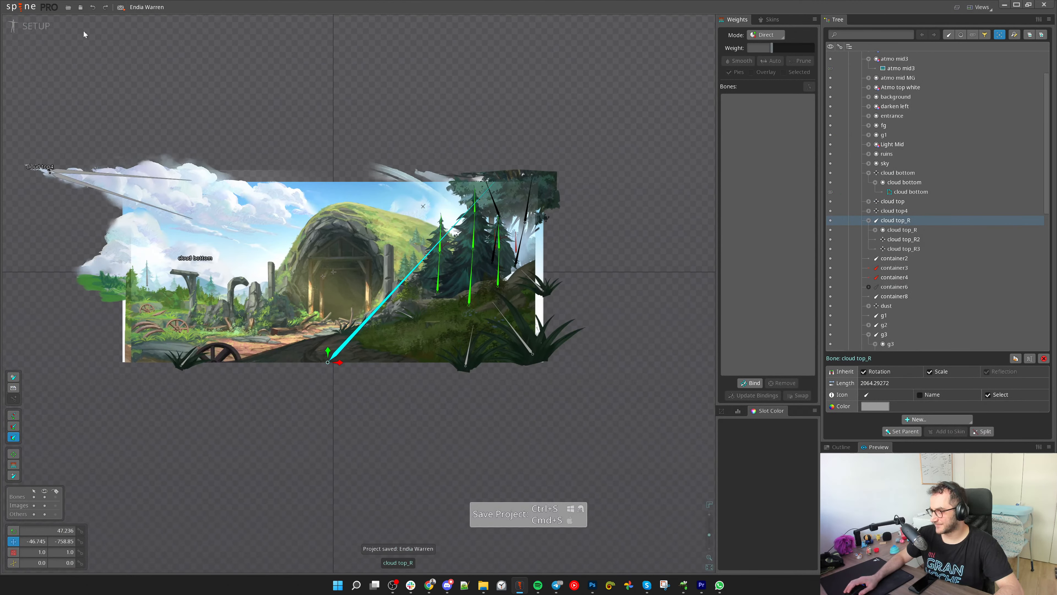
Scrub through the cloud_left and cloud_right animations in Animate mode to check the cloud top_R bone's motion
left_click(37, 26)
left_click_drag(140, 401, 355, 406)
left_click(732, 396)
left_click_drag(137, 402, 216, 412)
Duplicate the cloud top_R bone in Setup mode together with its animation keys
left_click(40, 28)
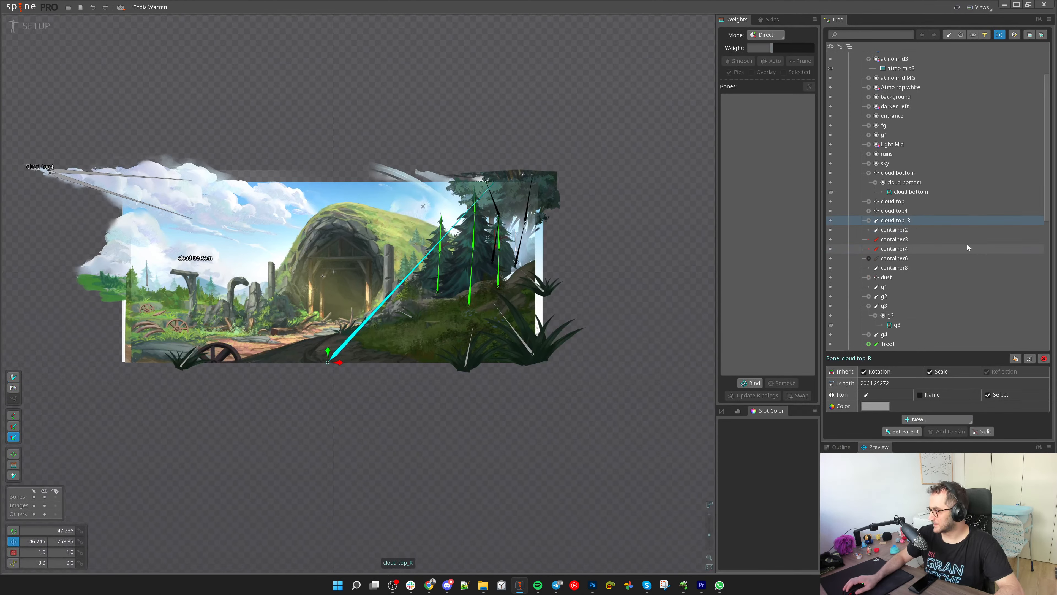
left_click(1015, 358)
left_click(348, 315)
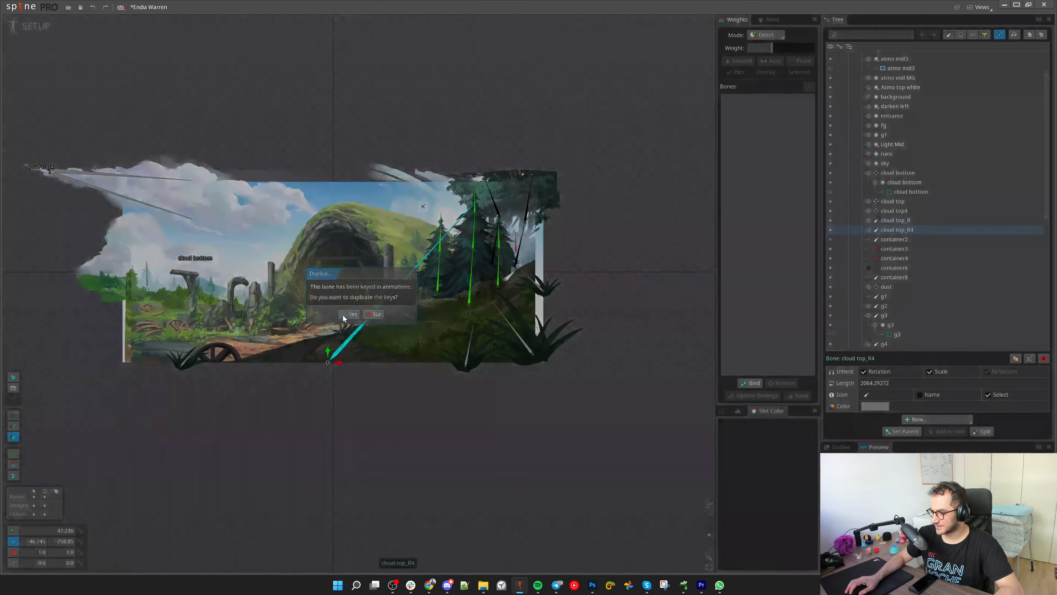
In cloud_right, offset the keys of the duplicated cloud top_R4 bone and its children by about 500 frames and play the animation
left_click(36, 25)
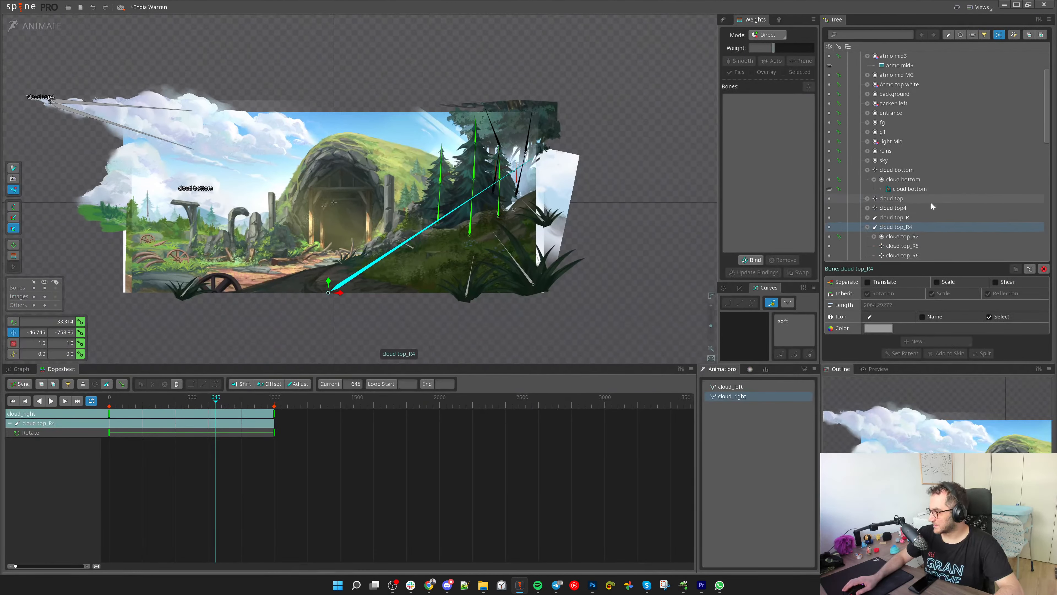
scroll(930, 203, "down", 4)
left_click(906, 145, "shift")
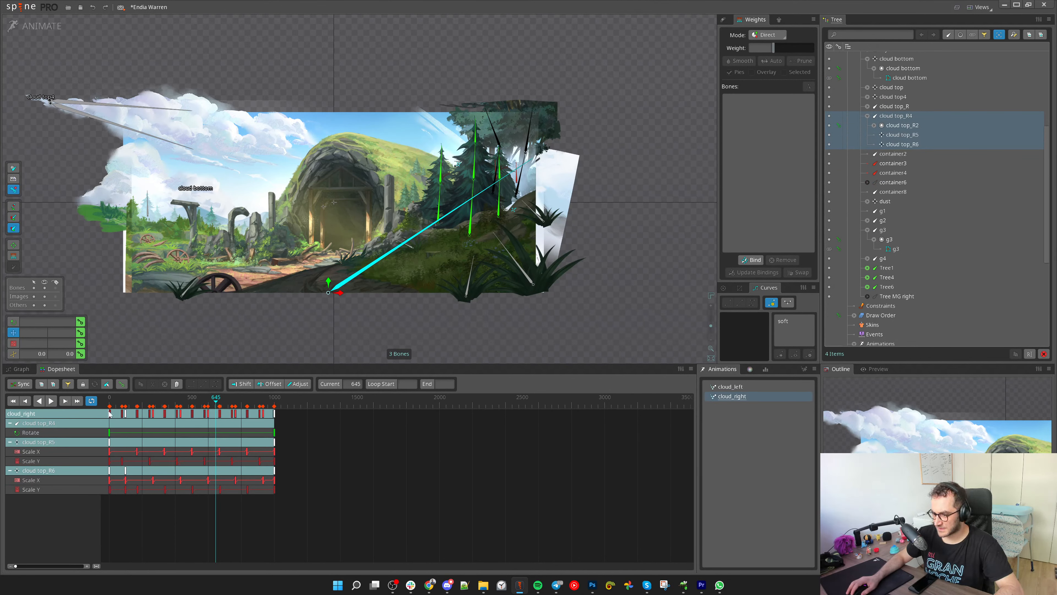
left_click_drag(109, 412, 194, 417)
key("d")
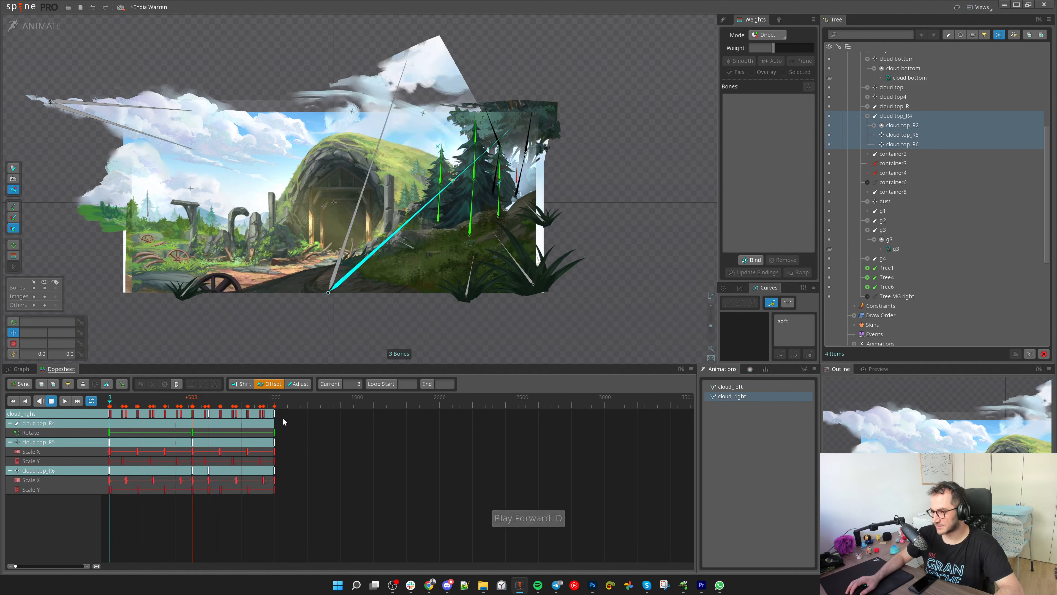
Examine the offset duplicate cloud at the scene's right edge while scrubbing cloud_right around frame 500 and back to the start
left_click_drag(923, 436, 780, 407)
scroll(994, 404, "up", 3)
scroll(957, 421, "up", 5)
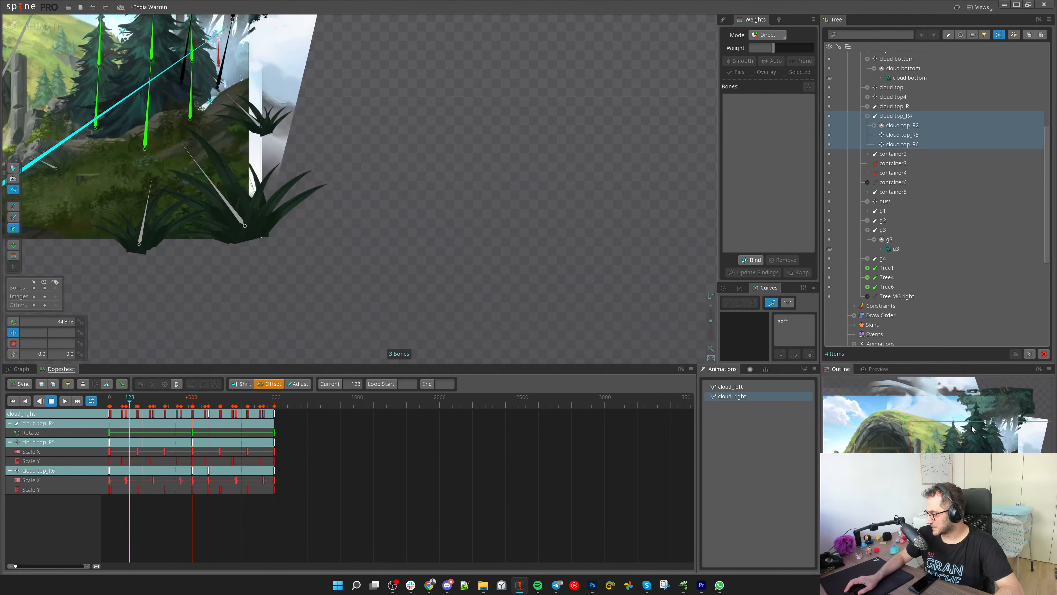
left_click_drag(920, 420, 960, 440)
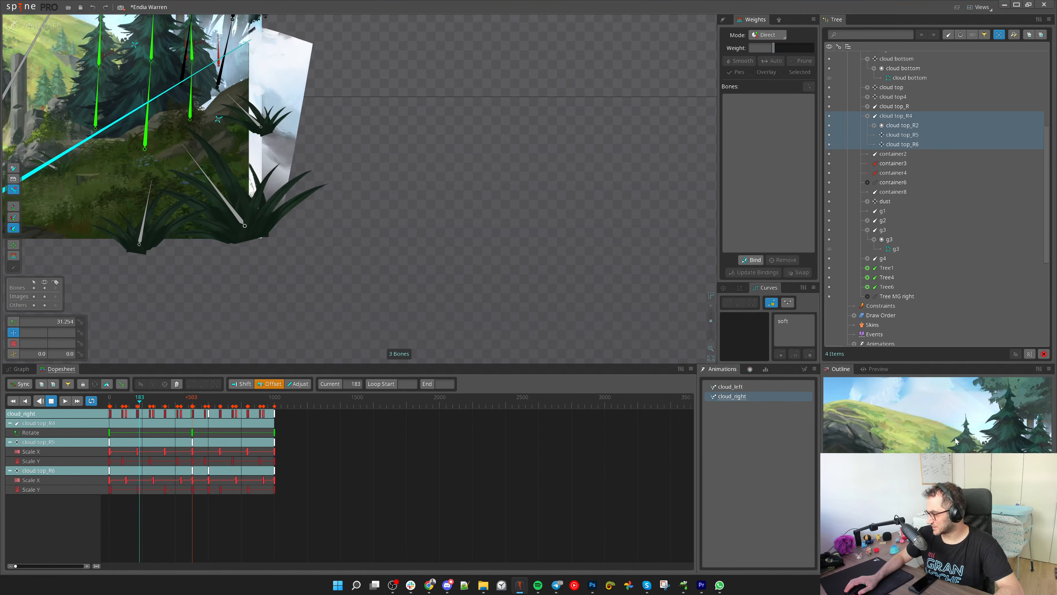
left_click(166, 406)
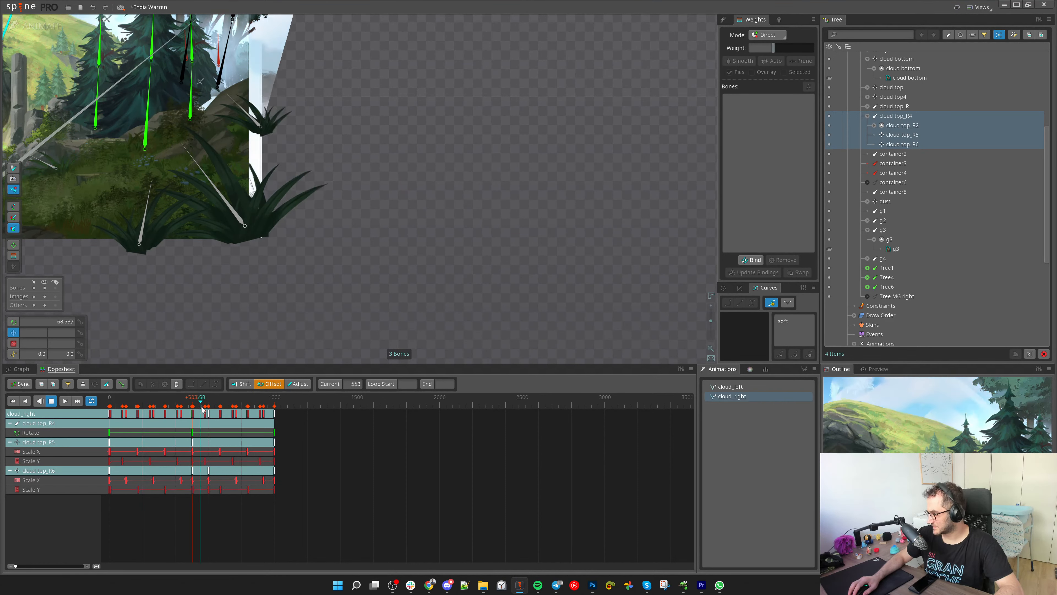
left_click(192, 411)
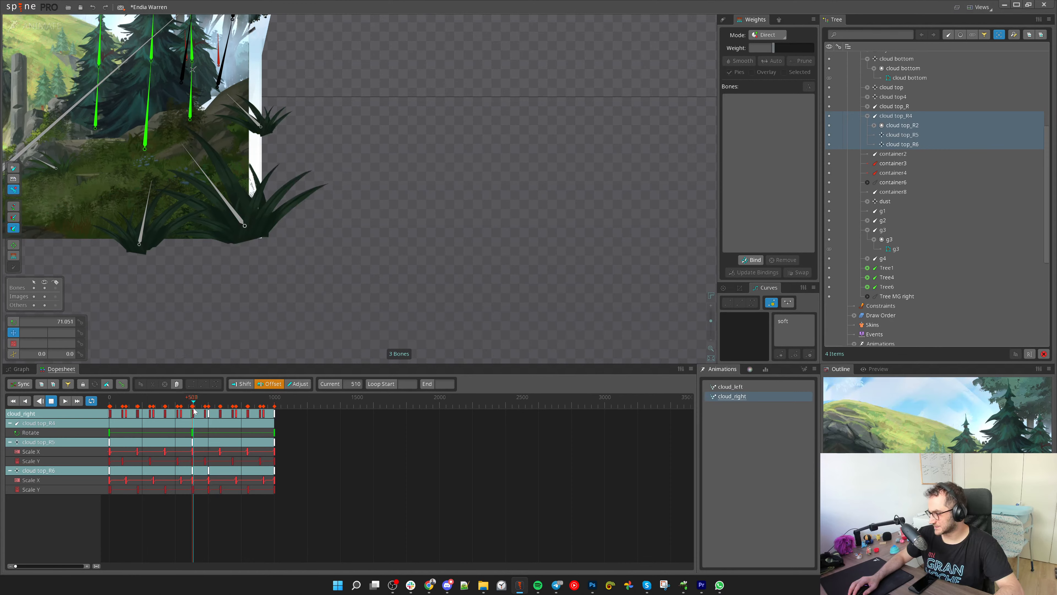
left_click(191, 409)
left_click_drag(454, 258, 583, 384)
scroll(534, 316, "down", 1)
scroll(534, 316, "up", 1)
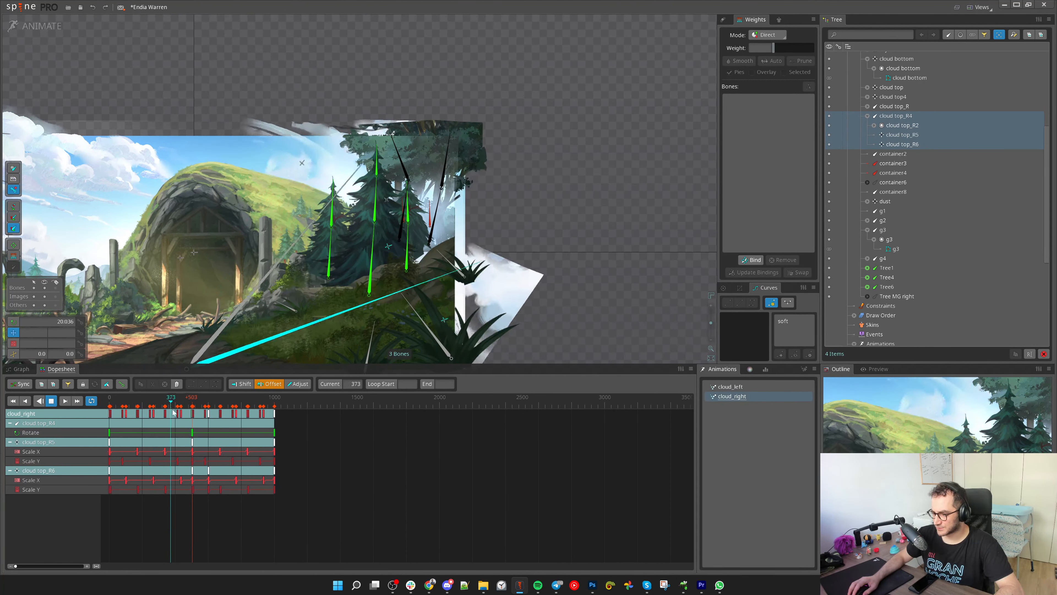
left_click(191, 410)
left_click_drag(190, 410, 70, 416)
Undo the key offset and the duplication of the cloud top_R bone
key("ctrl+z")
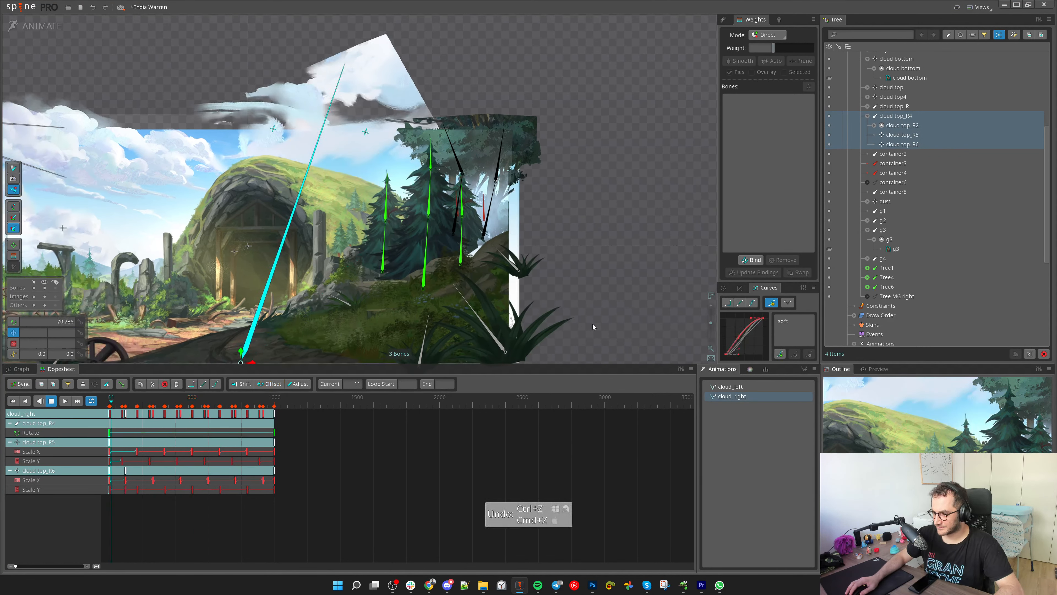
key("ctrl+z")
key("ctrl+shift+z")
key("ctrl+z")
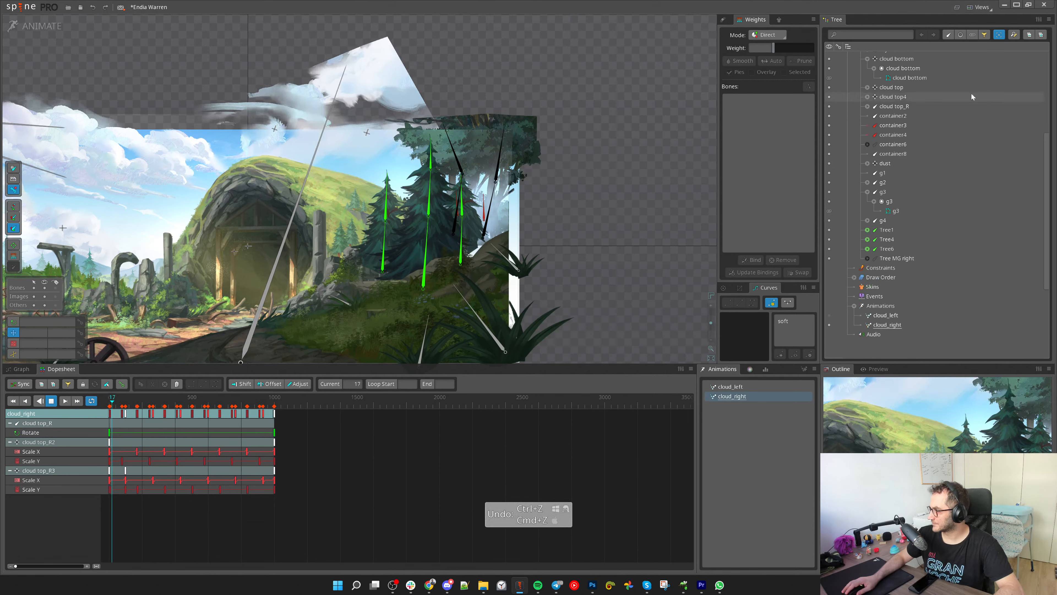
Select the original cloud top_R bone, stop the playback and go to frame 0 of cloud_right
left_click(937, 106)
key("d")
left_click(109, 407)
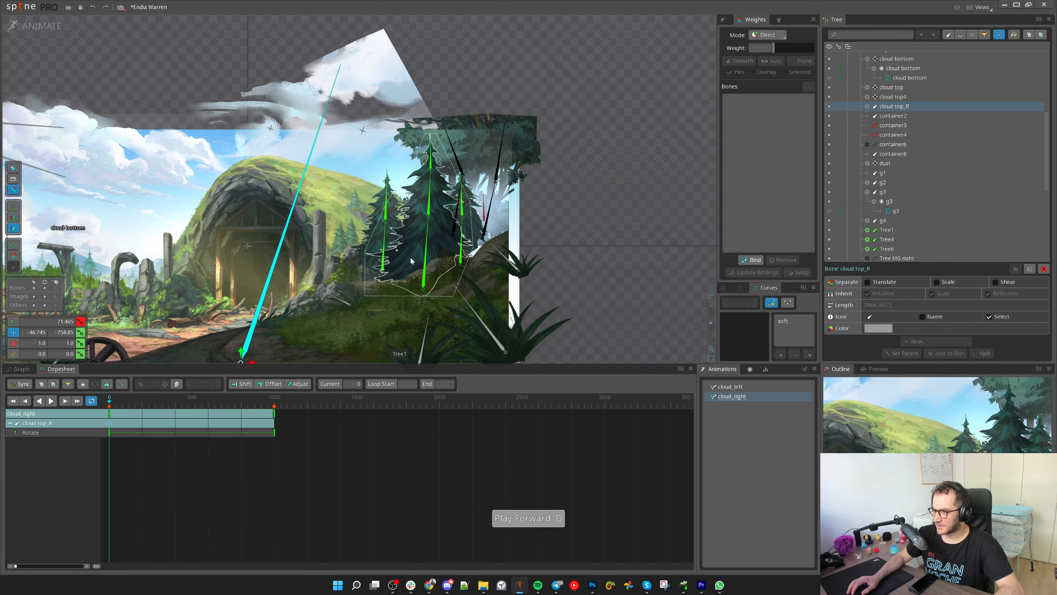
Restore the offset duplicate bone cloud top_R4, check it while scrubbing cloud_right and delete the duplicate
scroll(344, 212, "down", 2)
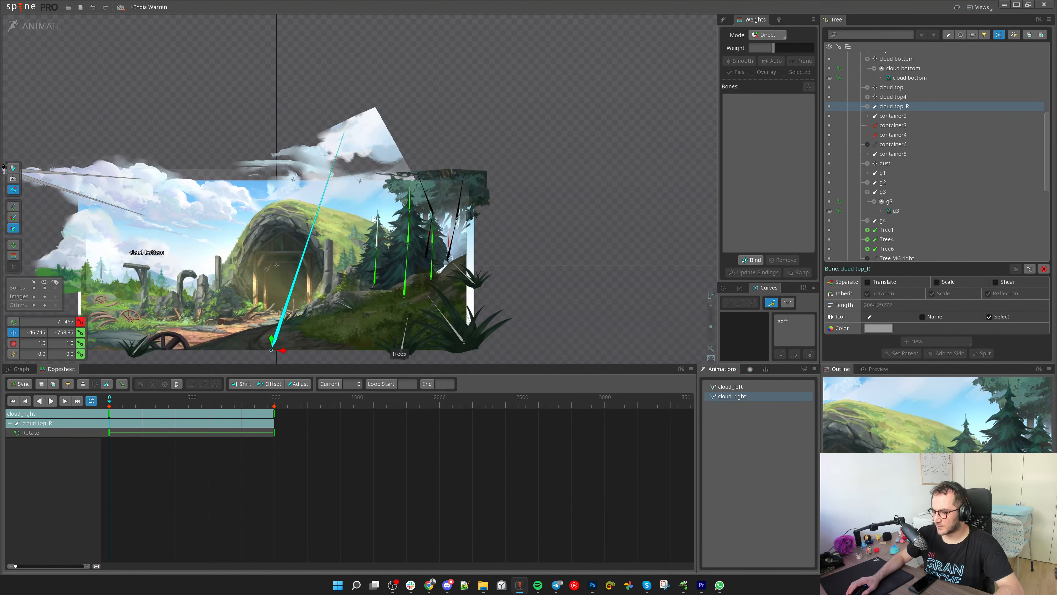
key("ctrl+shift+z")
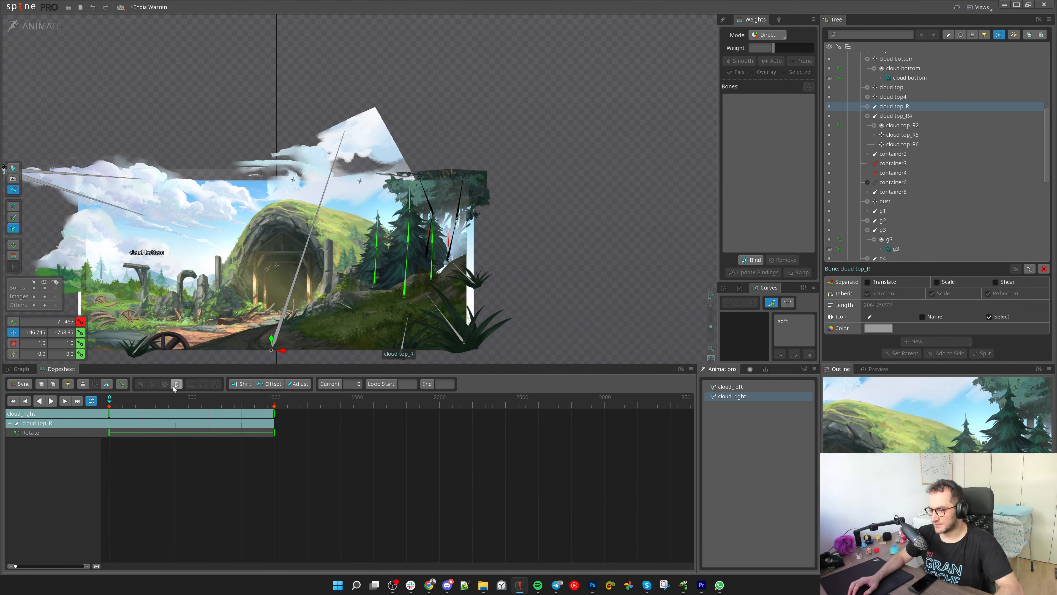
key("ctrl+shift+z")
mouse_move(137, 400)
left_mouse_down()
mouse_move(126, 405)
mouse_move(155, 407)
left_mouse_up()
left_click(898, 117)
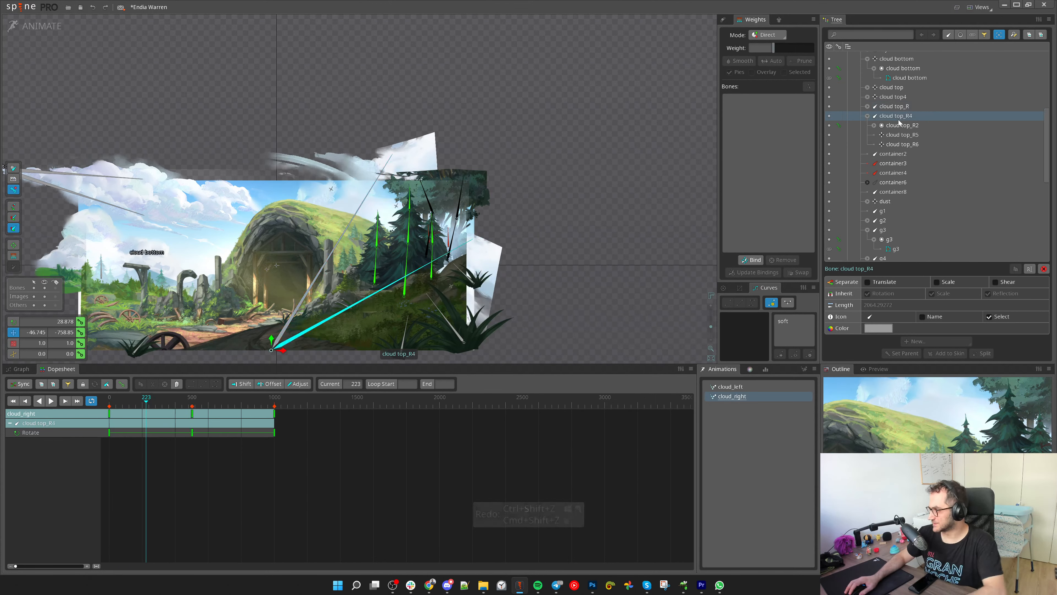
key("Delete")
Go to frame 0, select the cloud top_R slot and open the Slot Color view
left_click(406, 148)
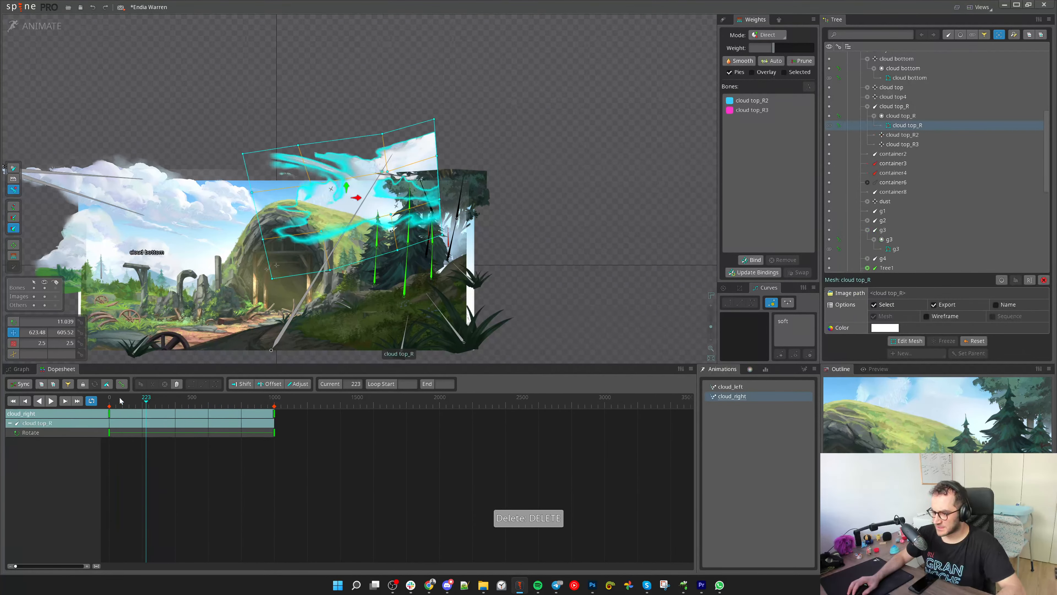
left_click_drag(120, 400, 65, 402)
left_click(898, 118)
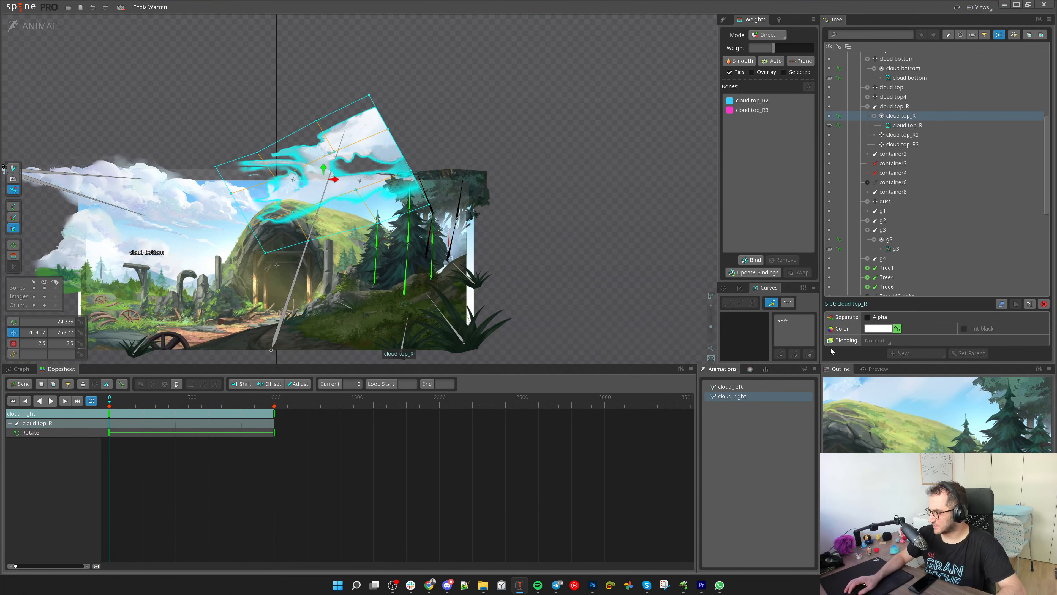
left_click(750, 370)
key("space")
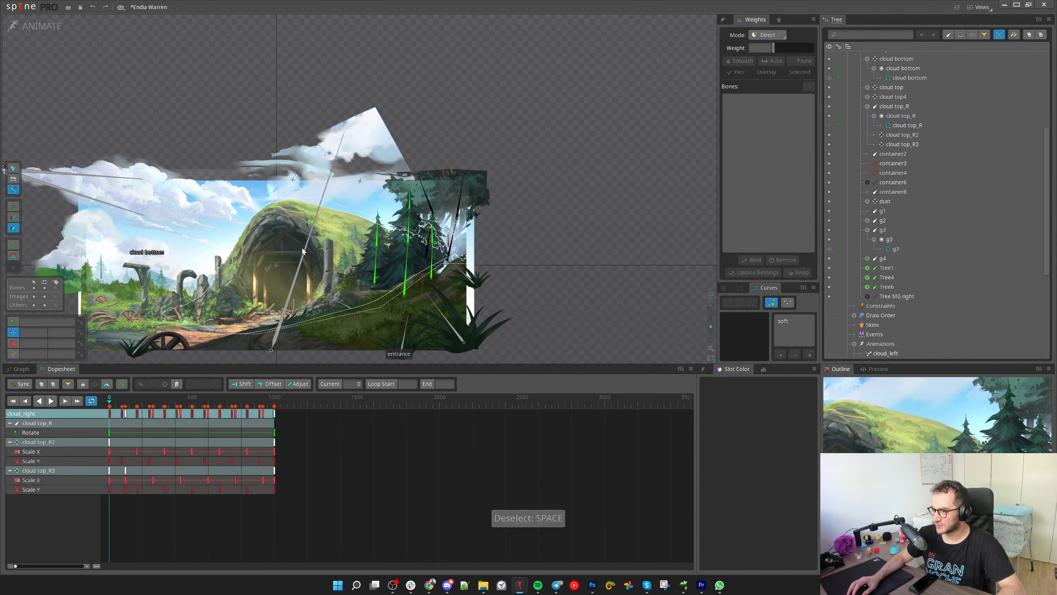
Try scaling the cloud top_R bone to about 1.45 and rotating it at frame 0
left_click(304, 251)
key("c")
key("x")
left_click_drag(647, 262, 598, 377)
key("c")
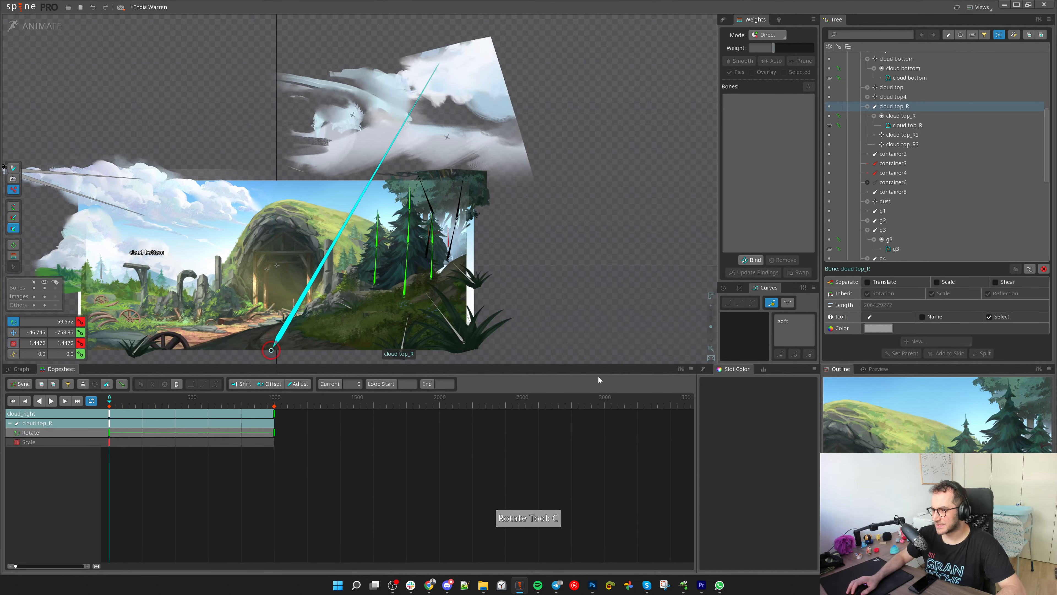
key("ctrl+z")
key("ctrl+z")
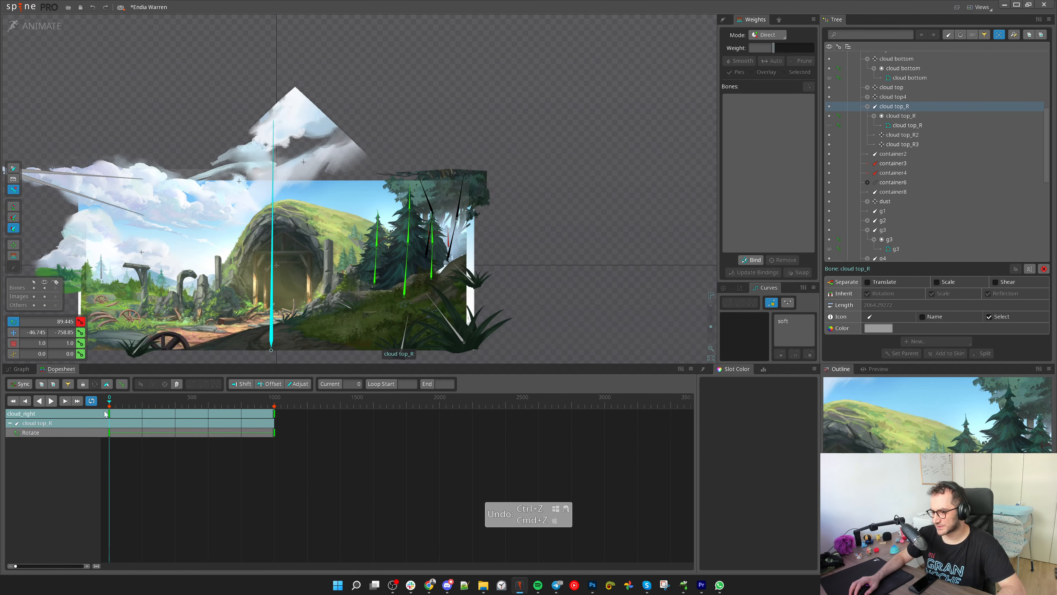
key("ctrl+z")
Key the cloud top_R slot's alpha at 0 on frame 0 and at 255 on about frame 145
left_click_drag(111, 406, 134, 406)
scroll(308, 188, "up", 2)
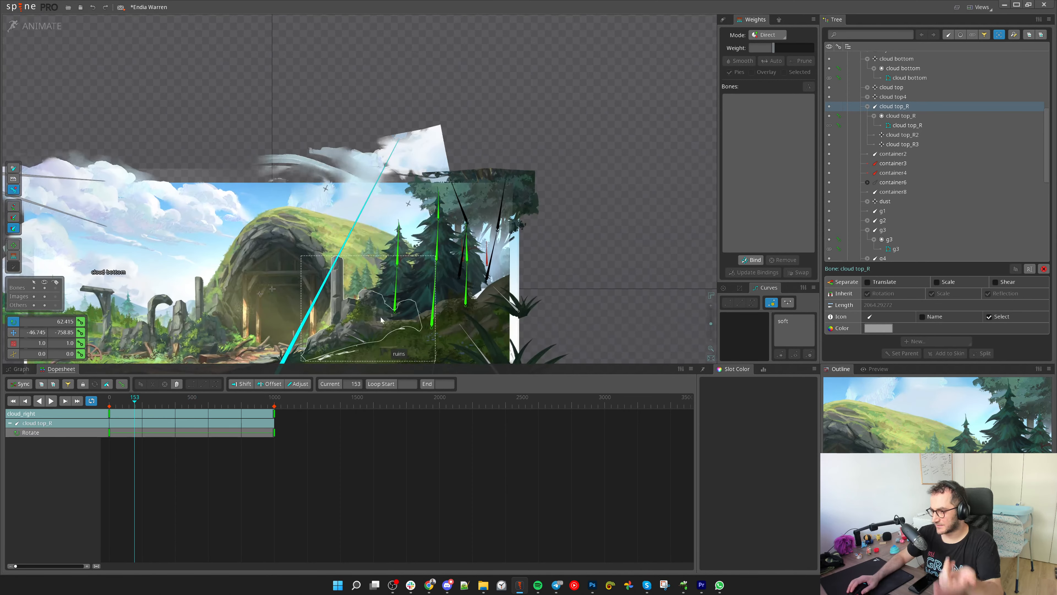
left_click_drag(611, 263, 591, 214)
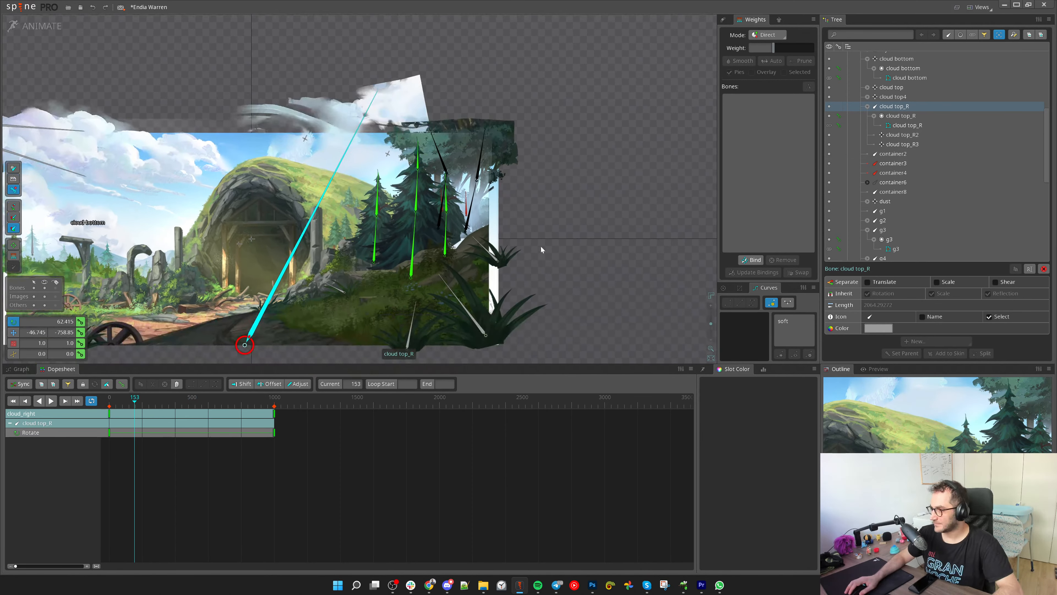
left_click(988, 125)
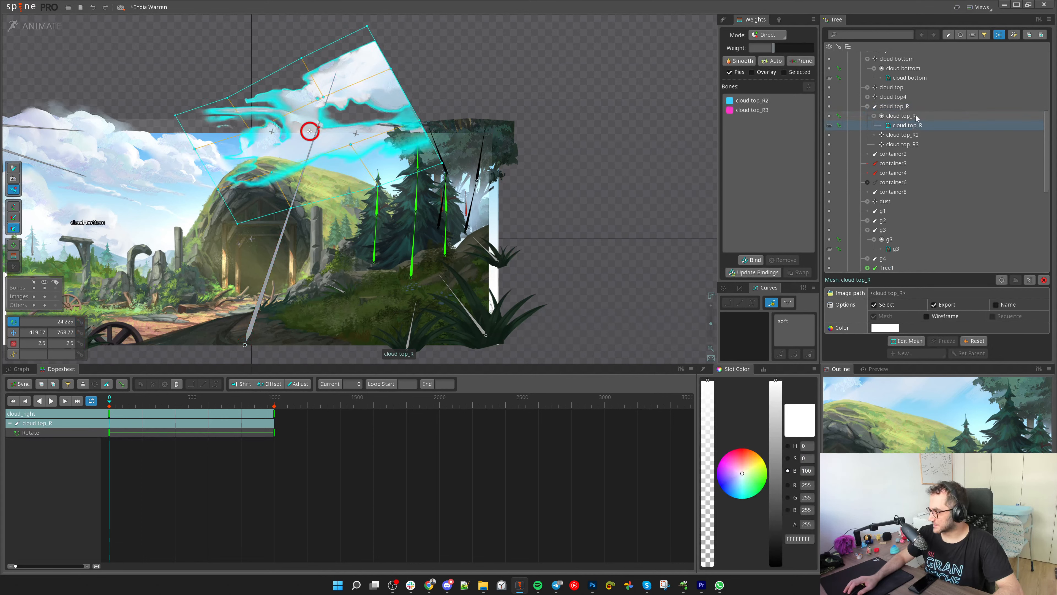
left_click(899, 116)
left_click_drag(707, 381, 712, 586)
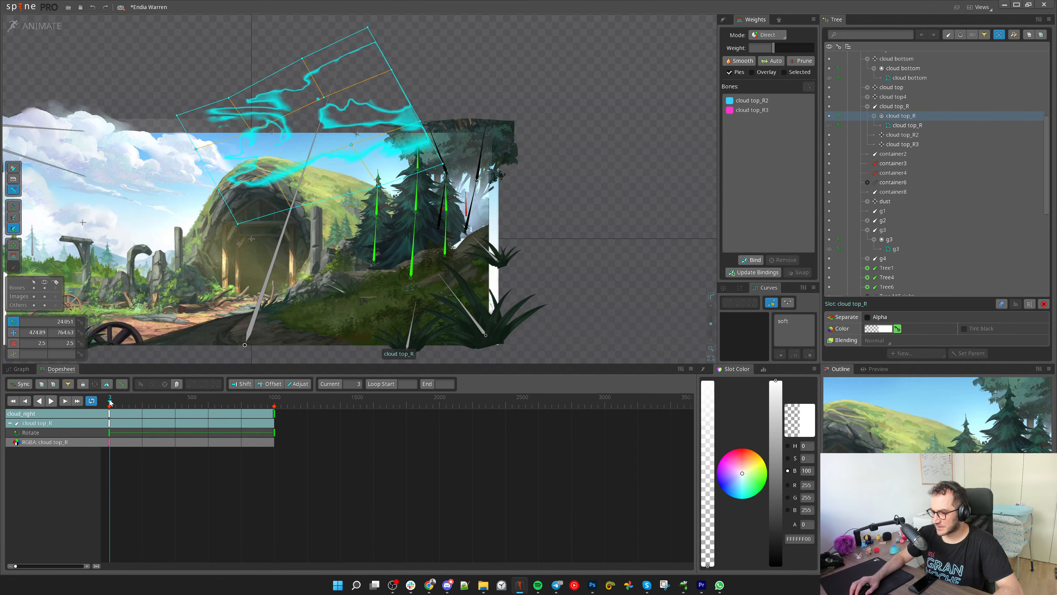
left_click(134, 421)
left_click_drag(708, 459, 702, 306)
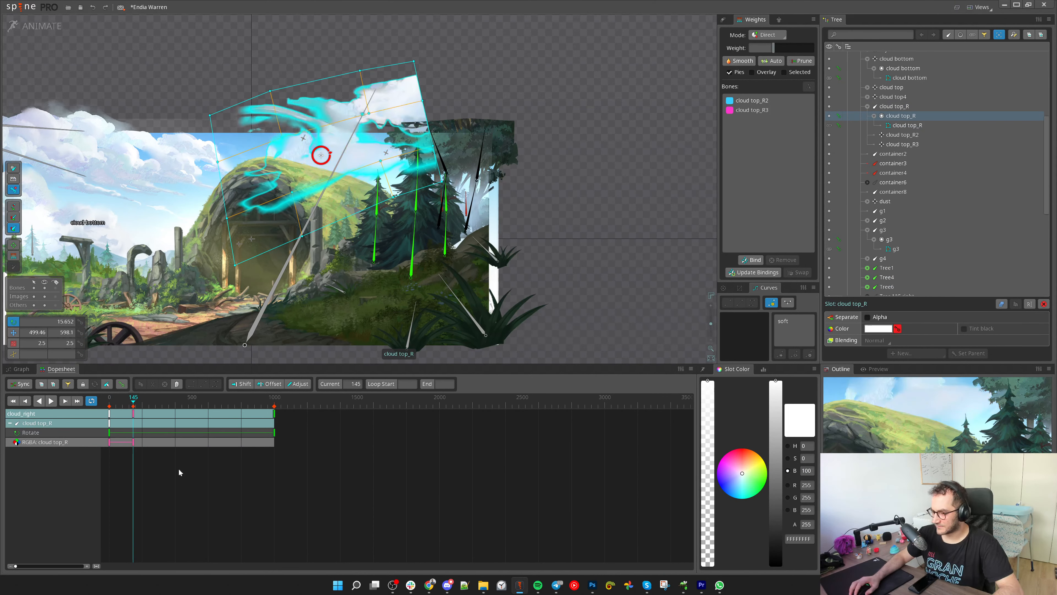
Play the fade-in and move the slot's full-alpha key to about frame 100
key("d")
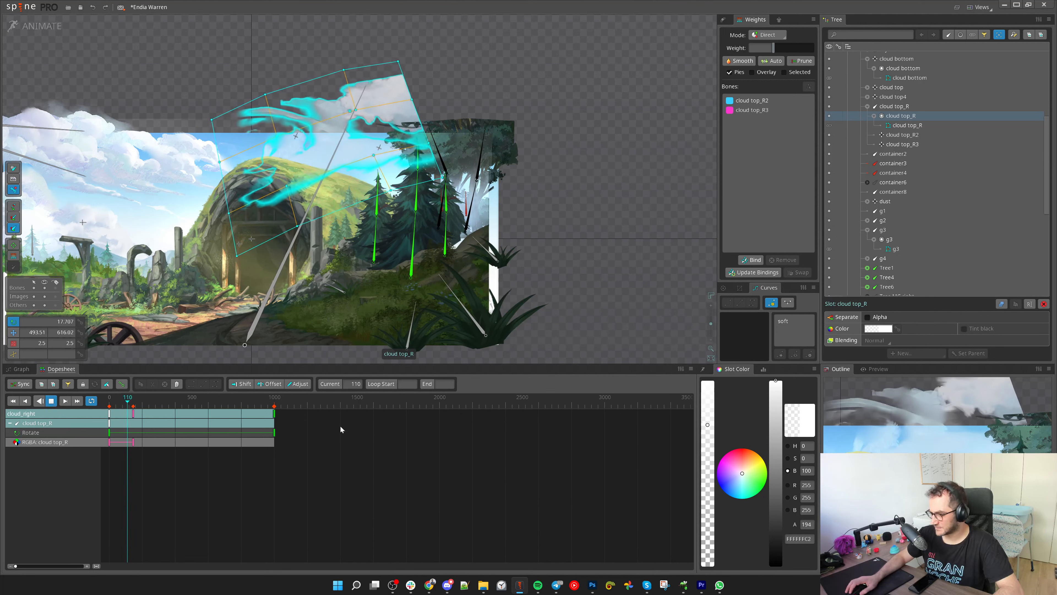
left_click_drag(134, 443, 201, 463)
scroll(121, 403, "up", 5)
left_click(201, 463)
left_click(187, 442)
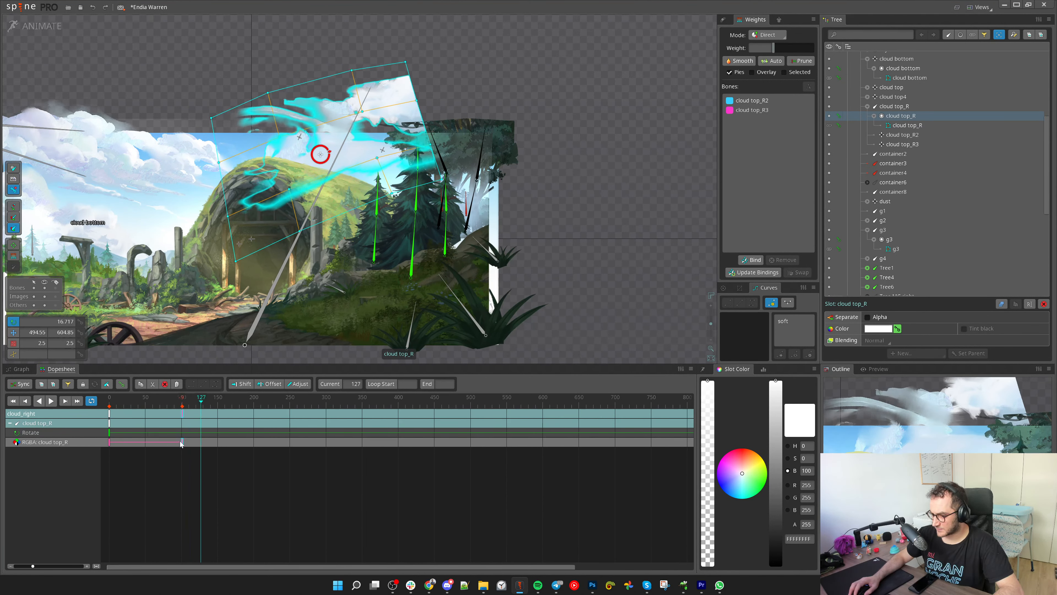
left_click(182, 442)
left_click(183, 404)
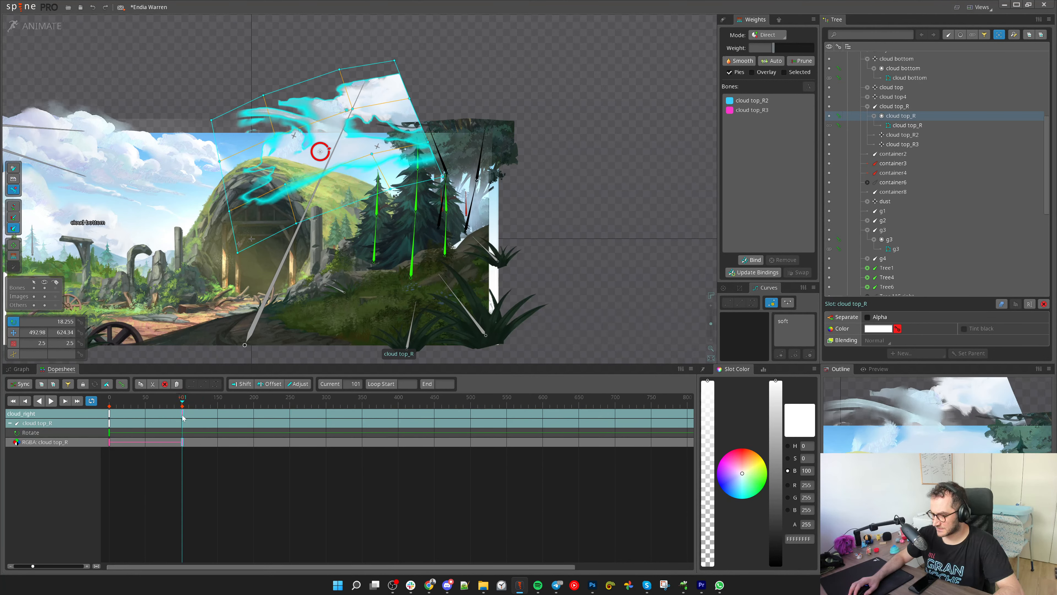
mouse_move(173, 409)
left_mouse_down()
mouse_move(118, 410)
mouse_move(186, 415)
left_mouse_up()
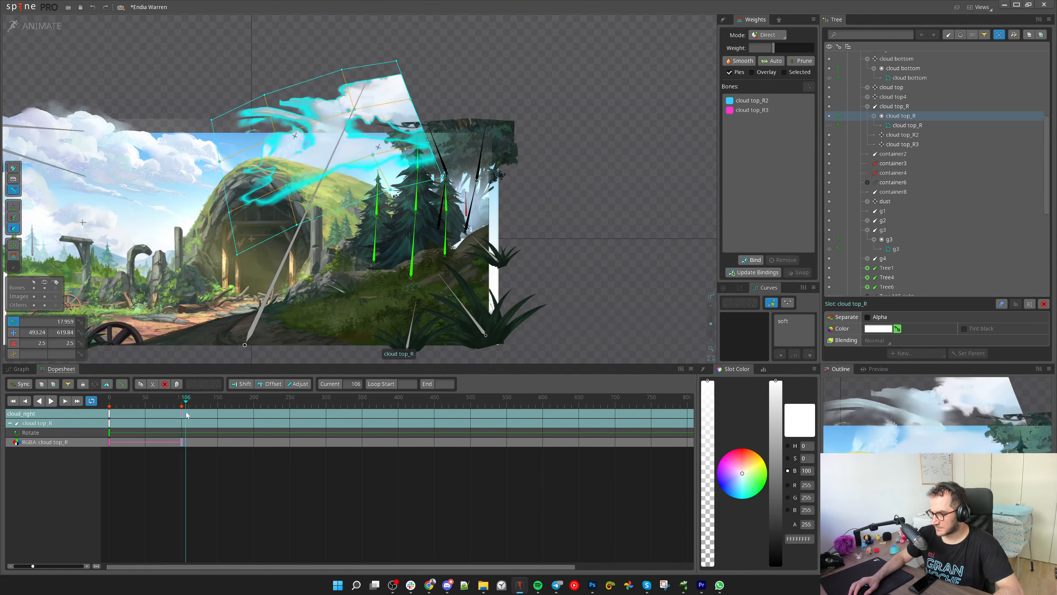
Give the fade-in a soft curve and copy its alpha keys to the end, full at about frame 890 and zero near frame 1000
left_click_drag(193, 456, 109, 437)
scroll(228, 407, "down", 5)
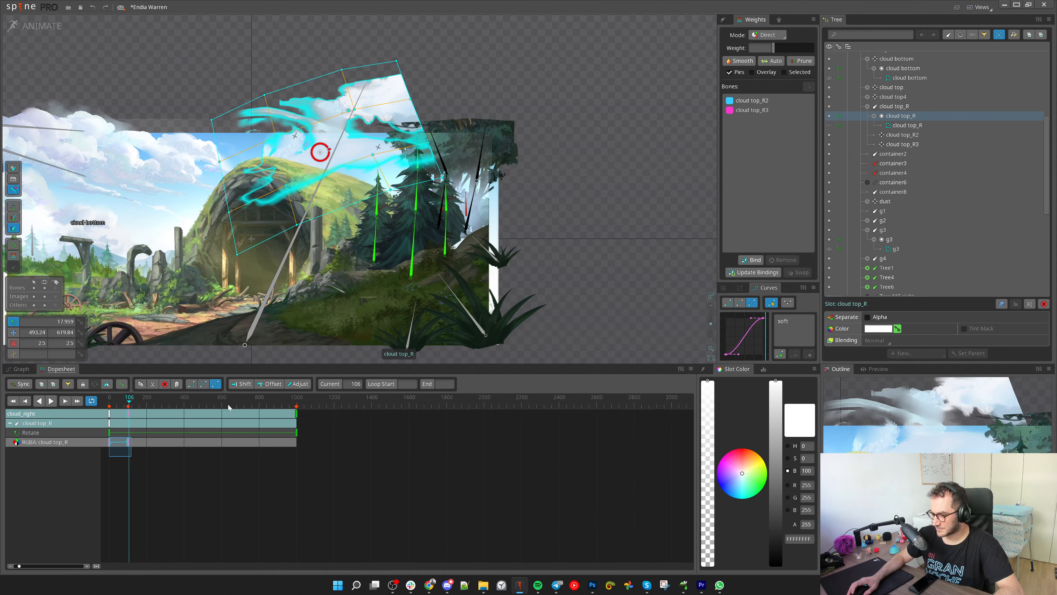
left_click_drag(128, 441, 259, 443)
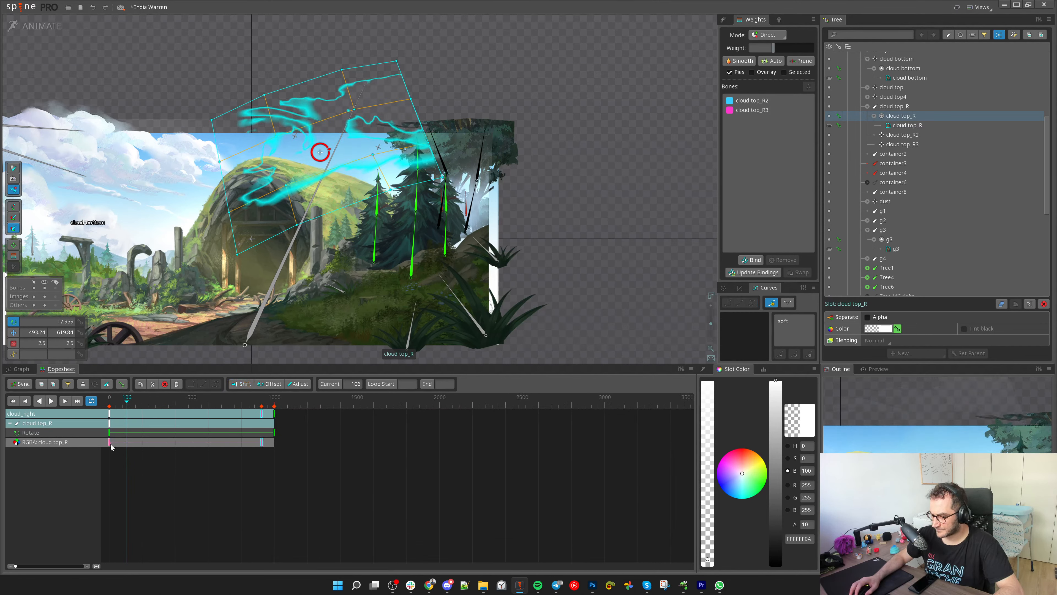
left_click_drag(110, 444, 257, 445)
key("ctrl+z")
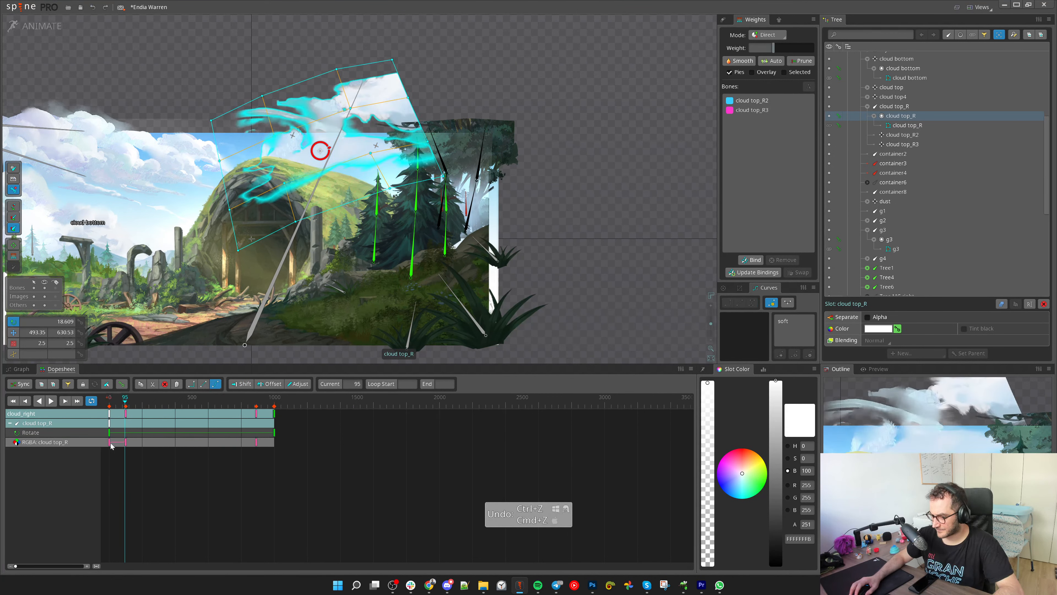
left_click_drag(112, 445, 271, 449)
Align the fade-out's zero-alpha key with frame 1000 and move its full-alpha key to frame 900
scroll(270, 406, "up", 8)
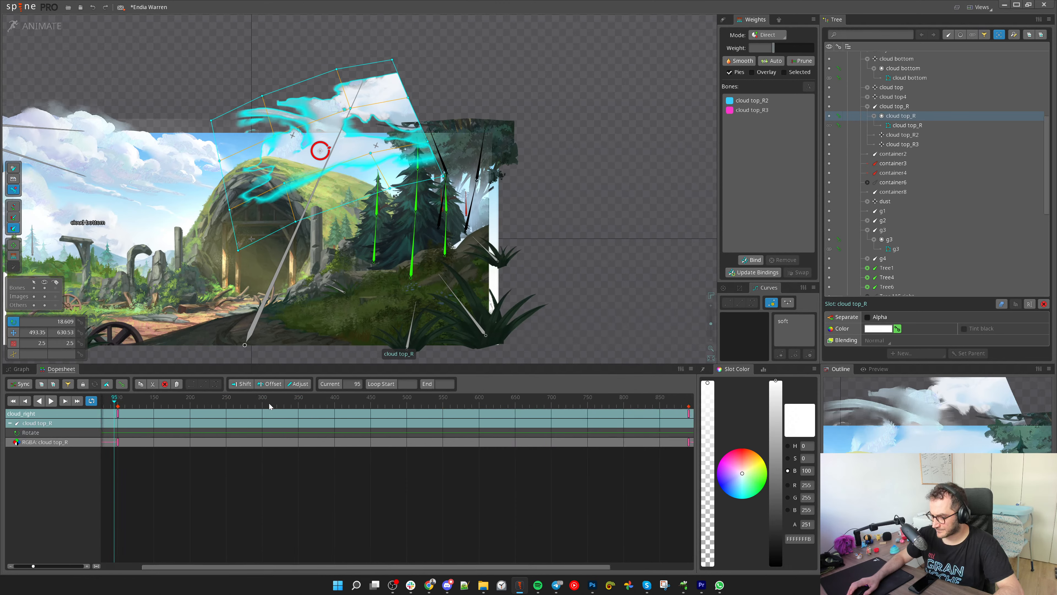
left_click_drag(458, 441, 248, 443)
left_click_drag(624, 441, 333, 455)
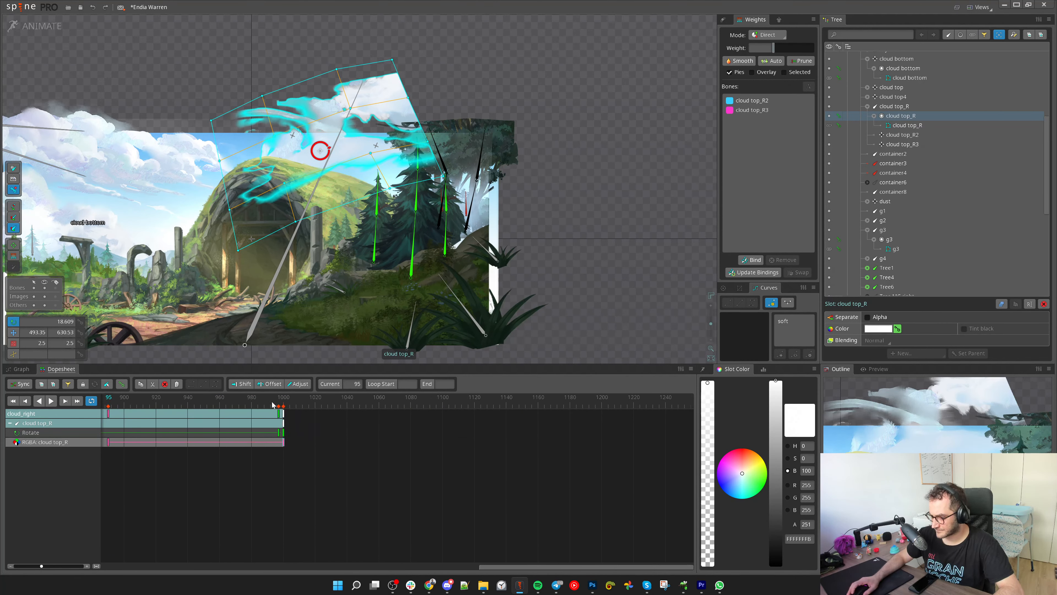
scroll(273, 405, "up", 4)
left_click_drag(281, 412, 655, 441)
scroll(278, 404, "down", 3)
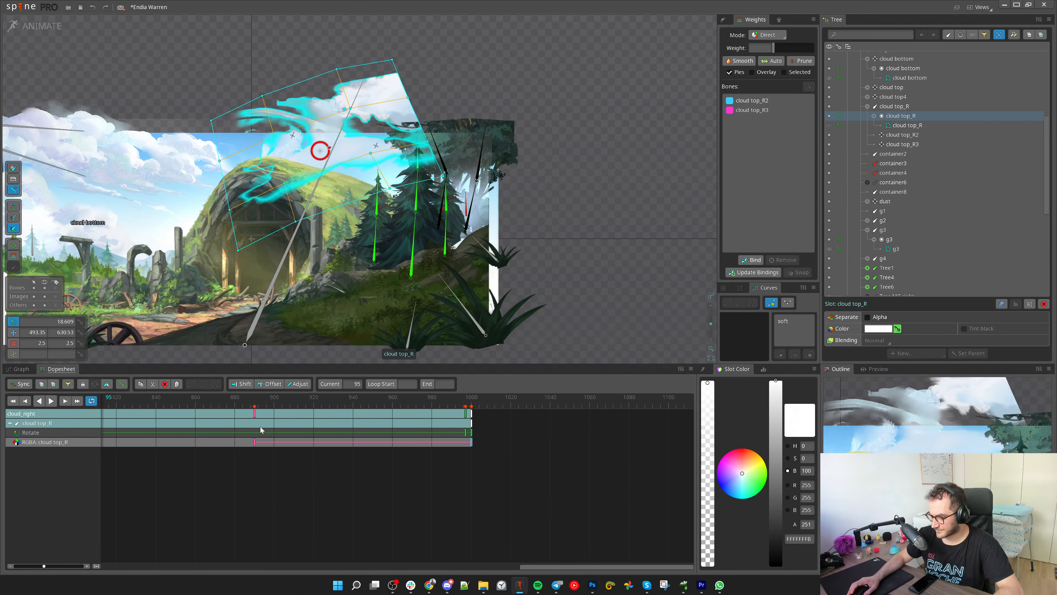
left_click(261, 443)
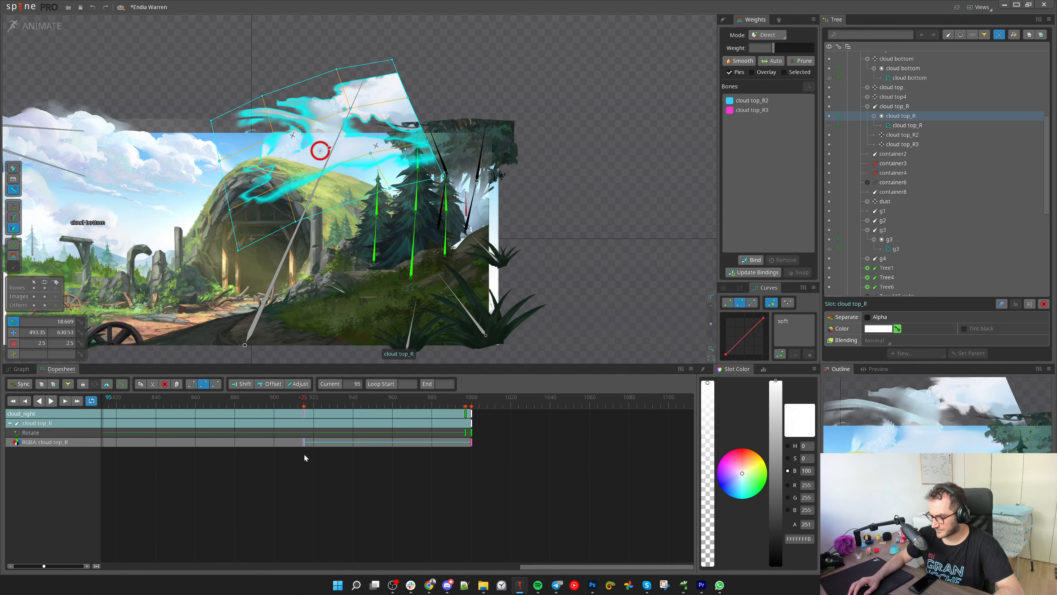
left_click_drag(333, 454, 272, 453)
Apply the saved soft curve to the fade-out's full-alpha key at frame 900
left_click_drag(487, 455, 463, 443)
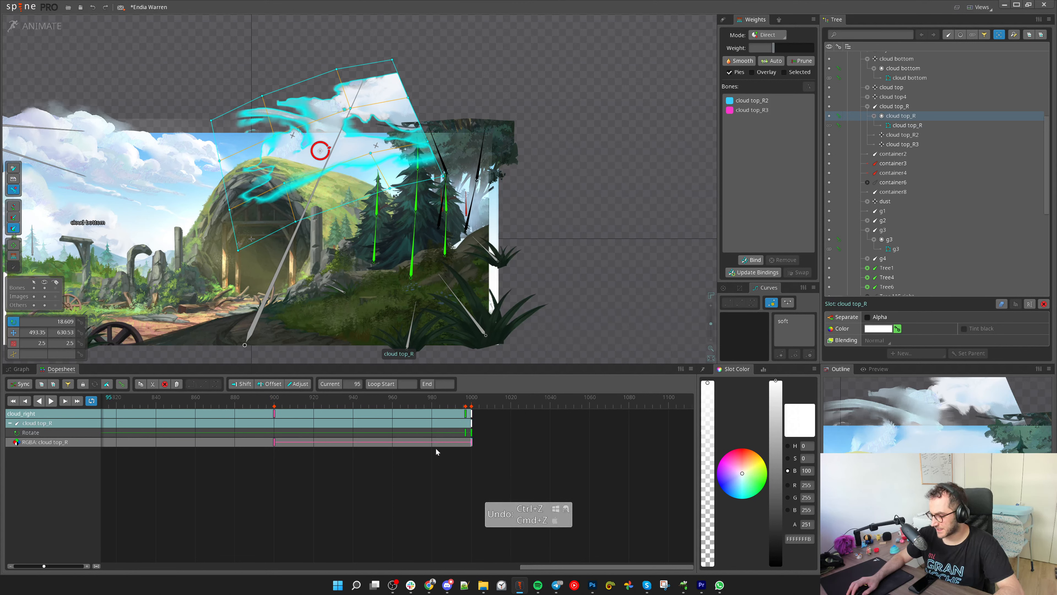
left_click_drag(313, 456, 256, 404)
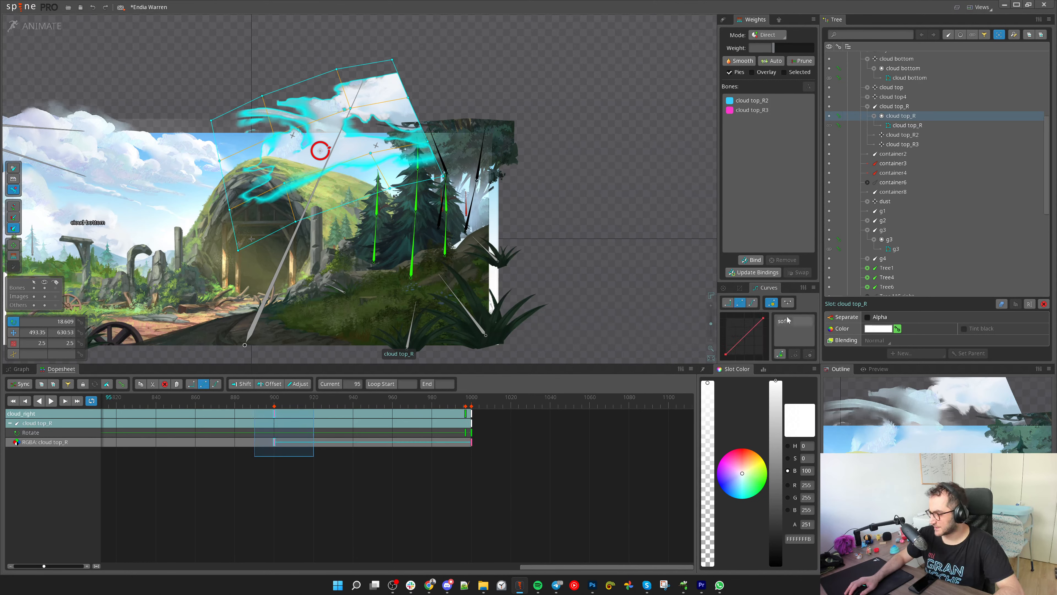
scroll(279, 417, "down", 6)
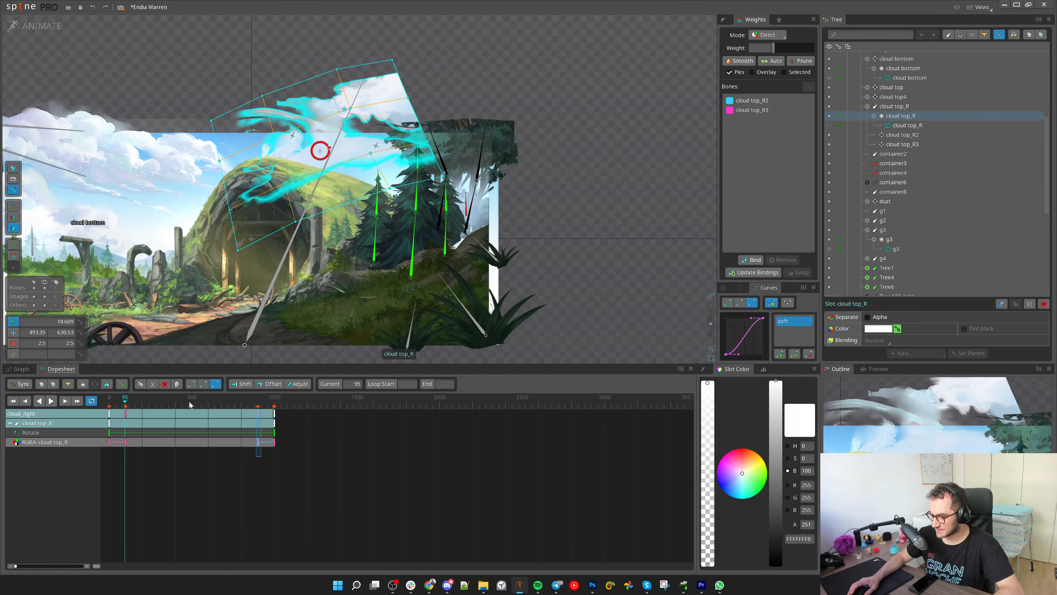
Play and scrub cloud_right to review the cloud's fade-in and fade-out, with nothing selected
key("d")
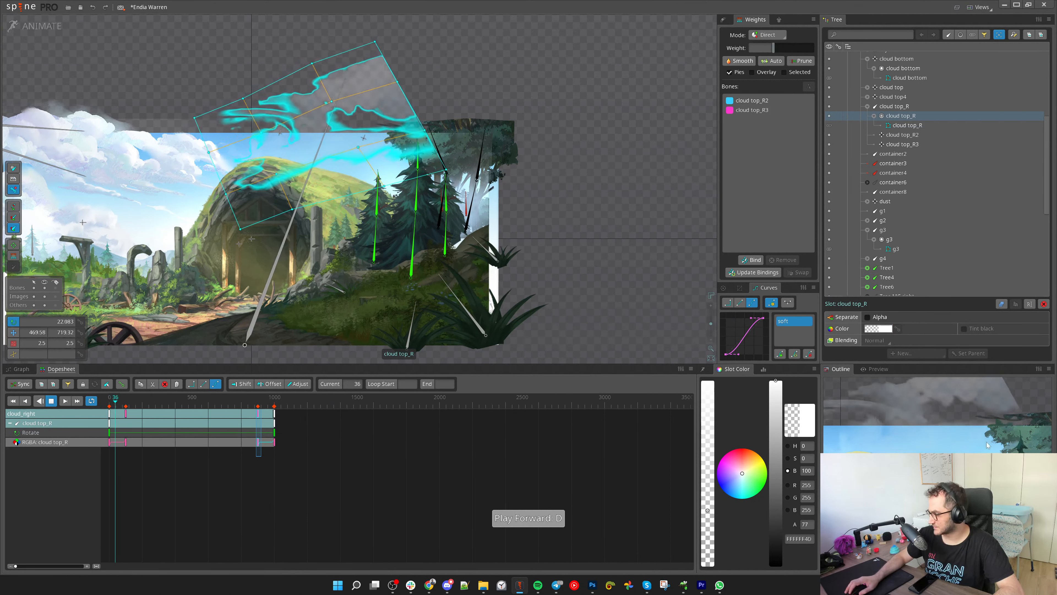
left_click_drag(142, 406, 294, 427)
key("space")
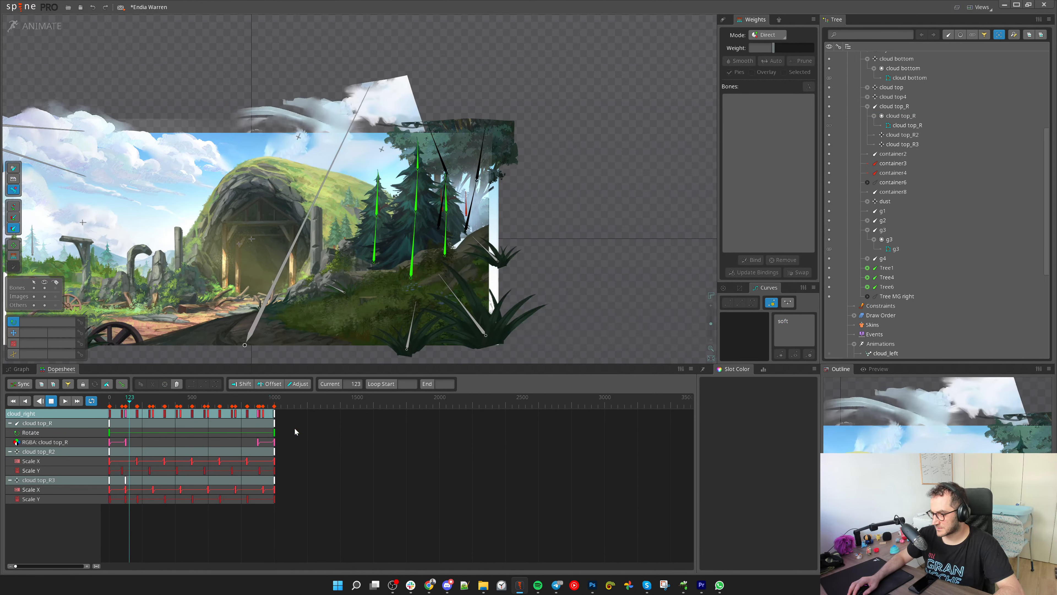
key("d")
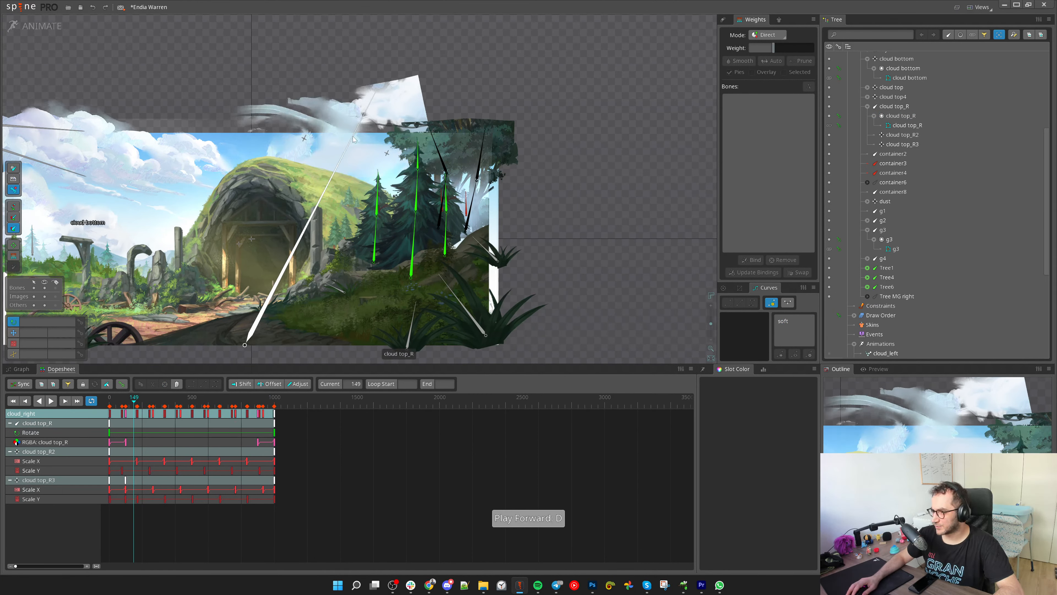
Duplicate the cloud top_R bone in Setup mode together with its animation keys, and return to frame 0 of cloud_right
left_click(353, 139)
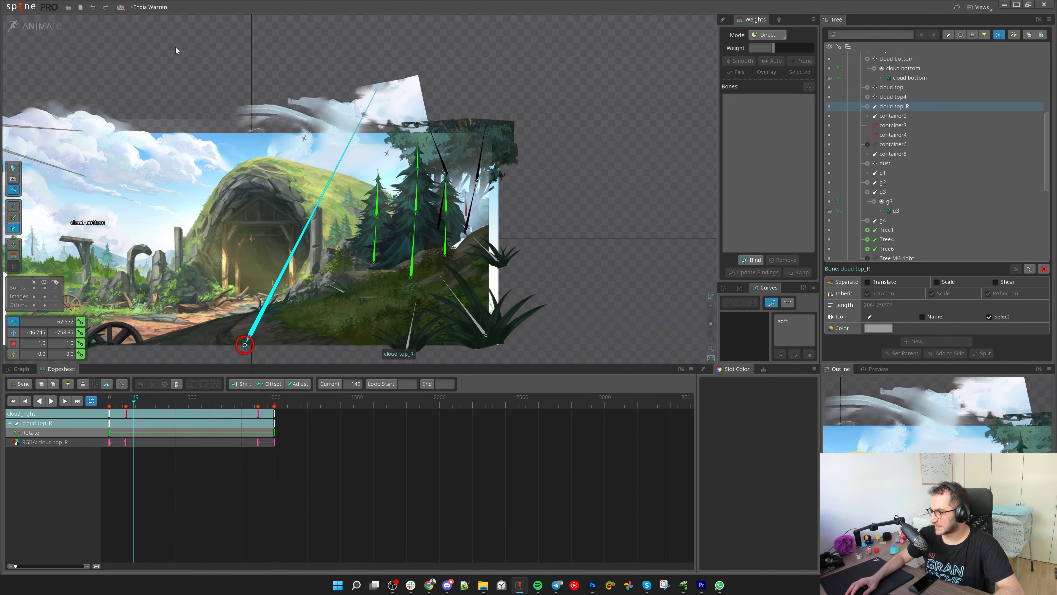
left_click(37, 26)
left_click(1016, 359)
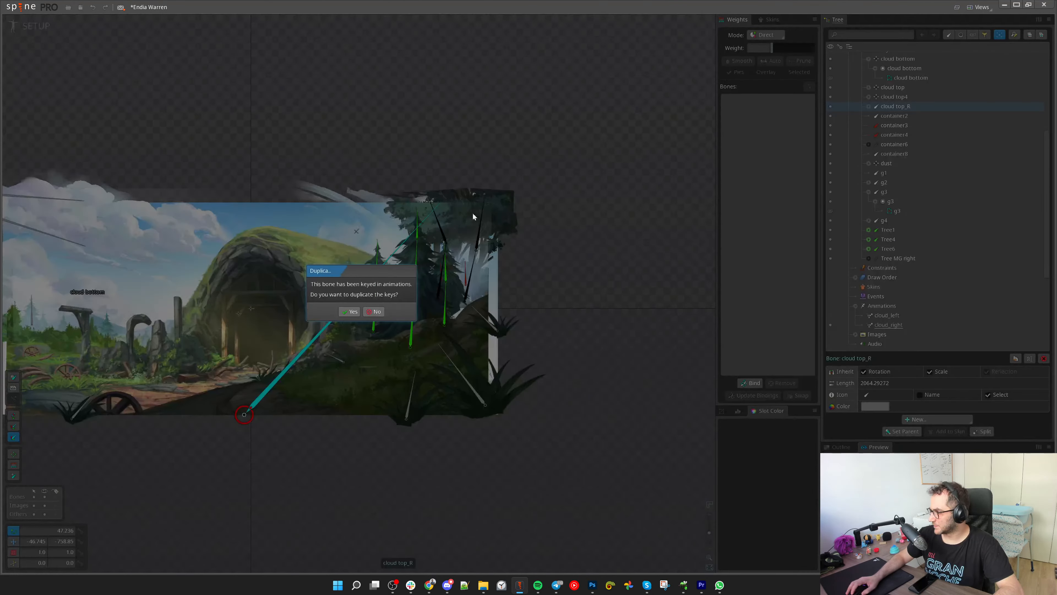
left_click(350, 312)
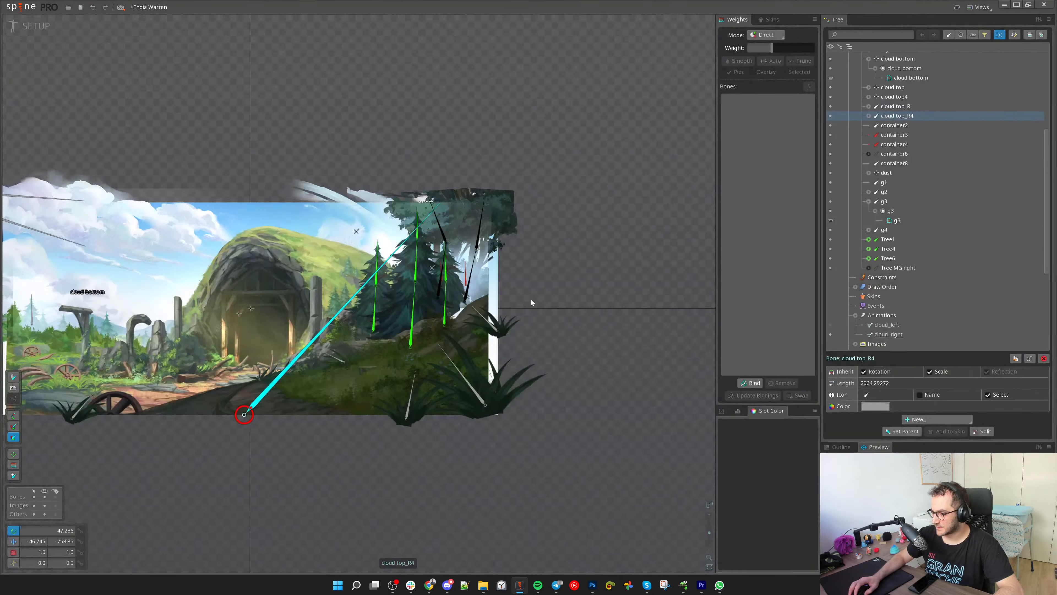
left_click(21, 31)
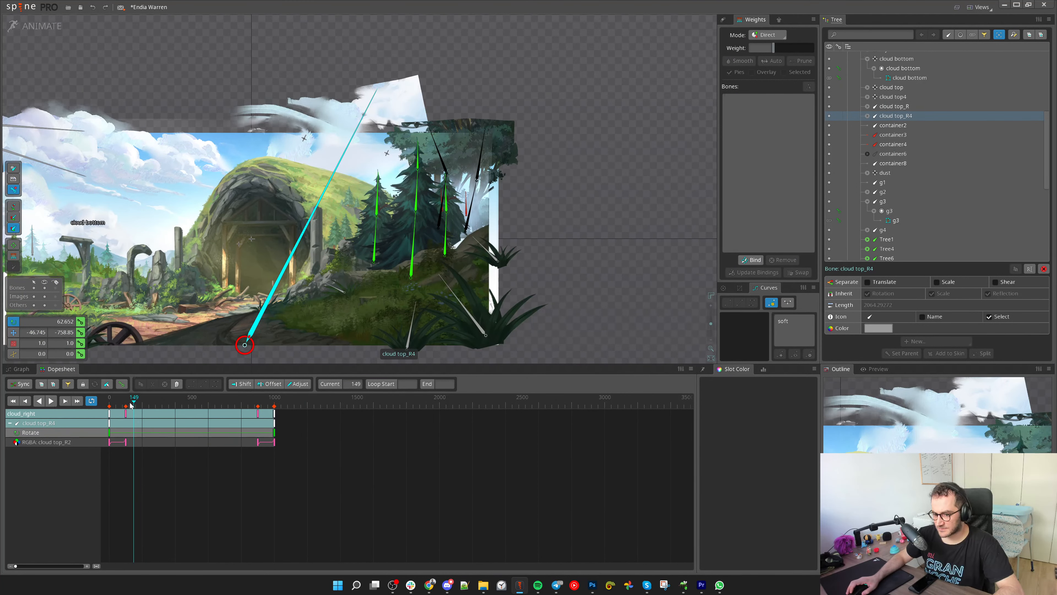
scroll(130, 402, "up", 1)
left_click_drag(130, 403, 101, 415)
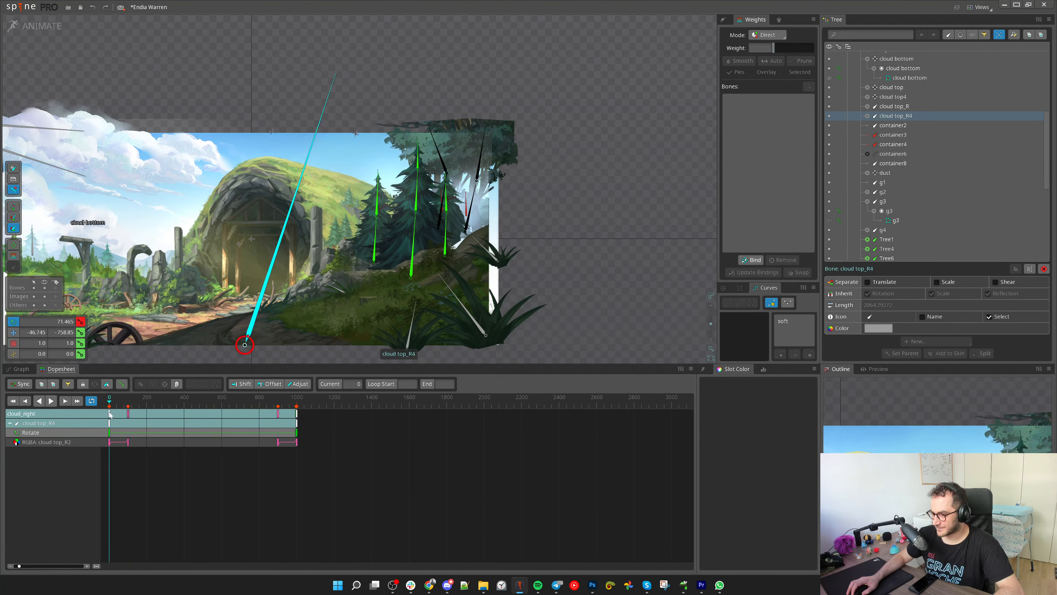
Select the duplicated cloud top_R4 bone with its child items and offset all their keys in cloud_right by about 485 frames, wrapping around the loop
left_click(867, 115)
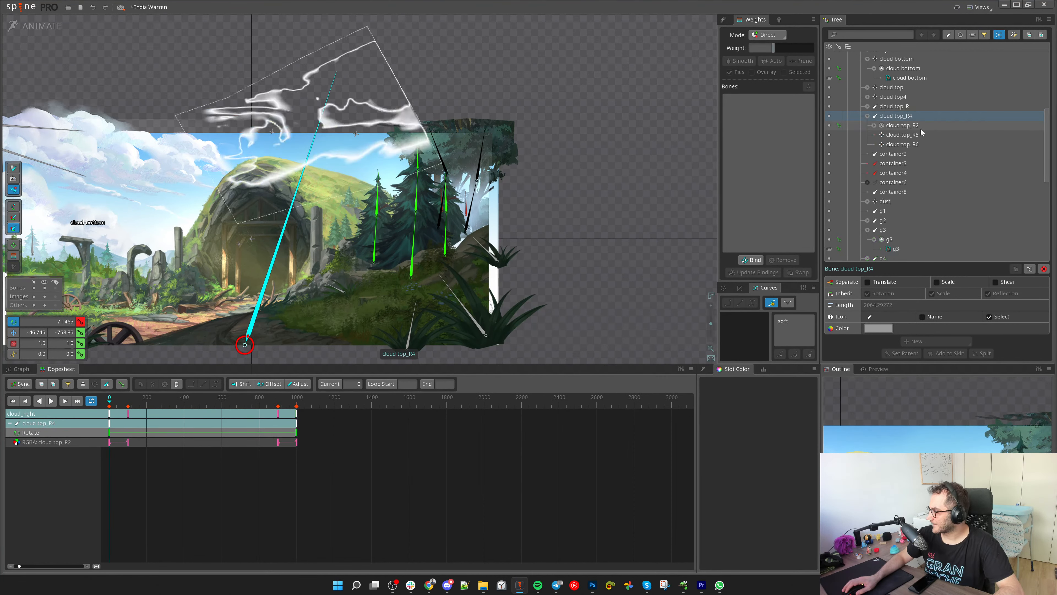
left_click(917, 145, "shift")
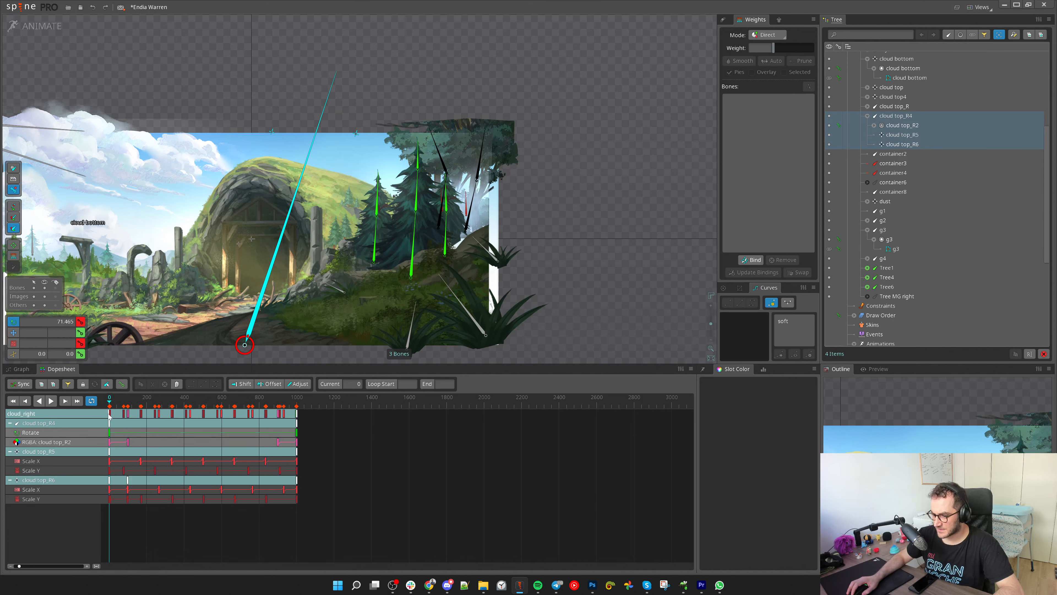
left_click_drag(109, 415, 200, 414)
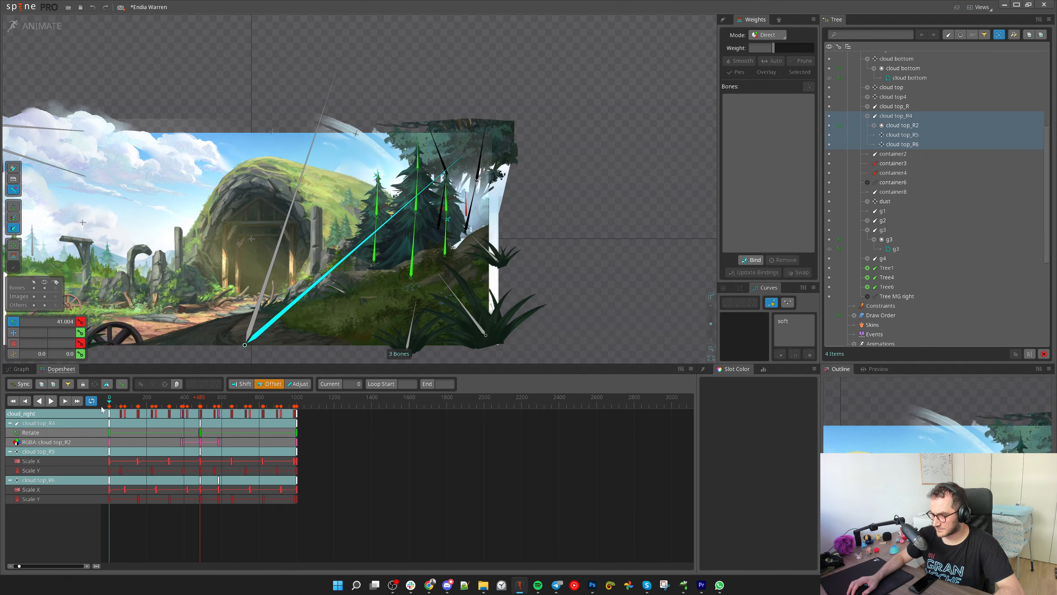
Play and scrub cloud_right to review the original cloud and its offset duplicate across the loop
left_click_drag(102, 409, 292, 428)
key("d")
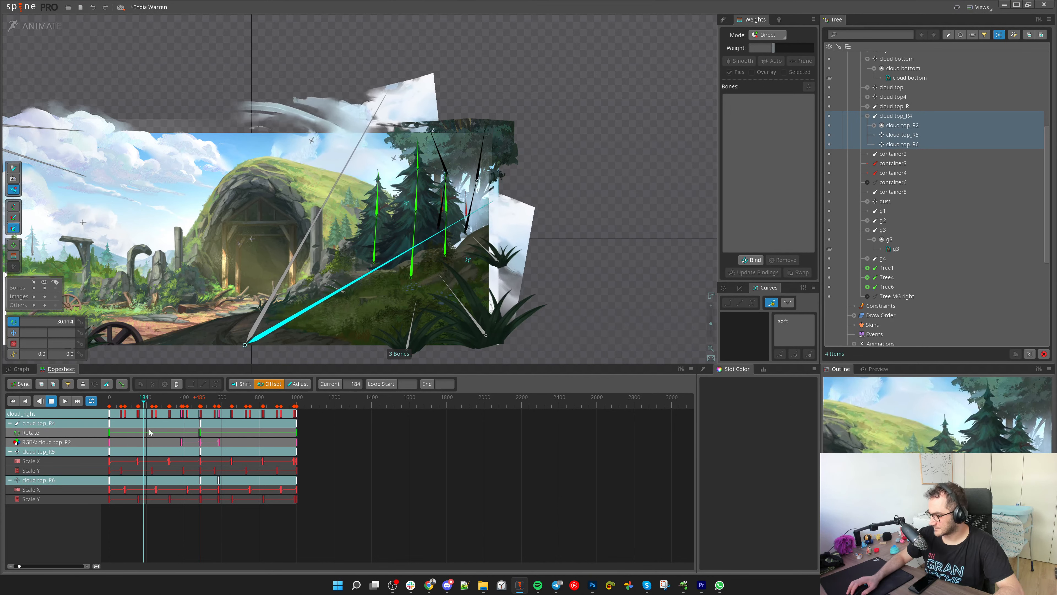
left_click(263, 424)
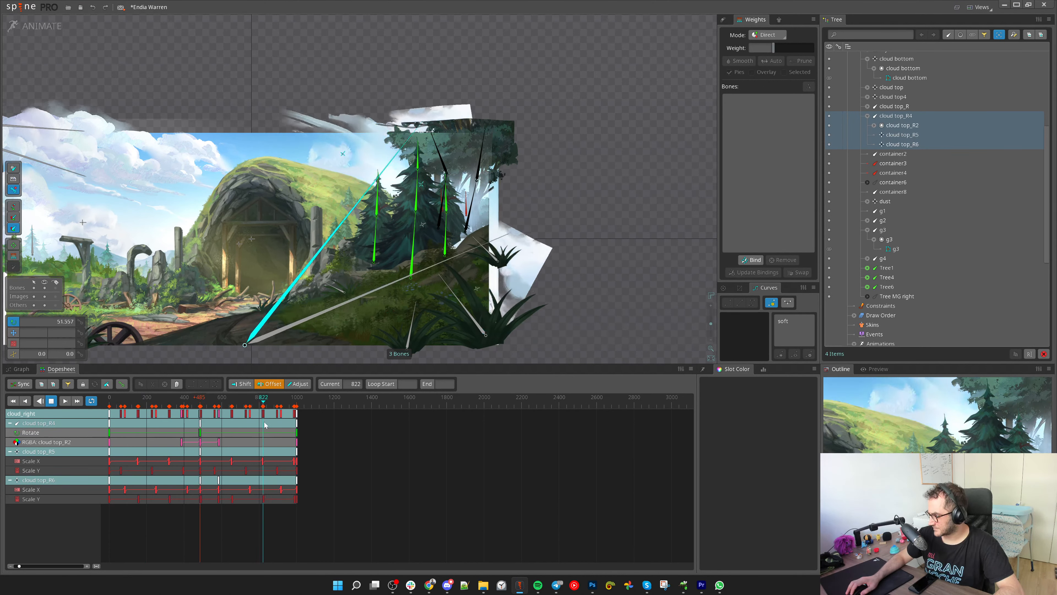
left_click_drag(264, 422, 314, 424)
key("d")
key("d")
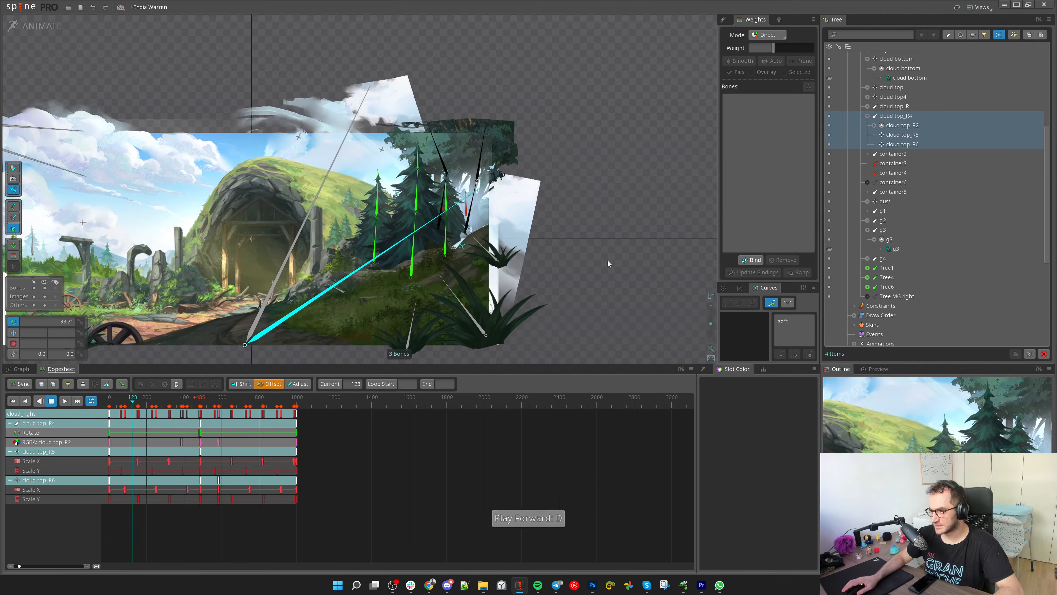
scroll(599, 253, "down", 6)
scroll(329, 290, "up", 5)
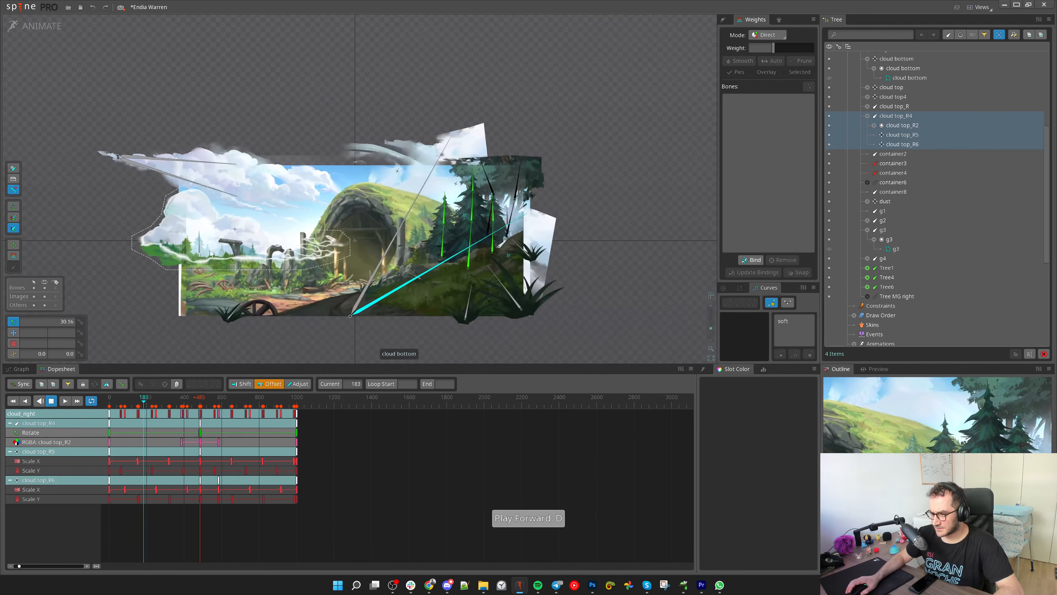
scroll(236, 229, "up", 4)
In the cloud_left animation, copy the cloud bottom bone's frame 0 translate key and paste it at frame 2001
left_click(235, 229)
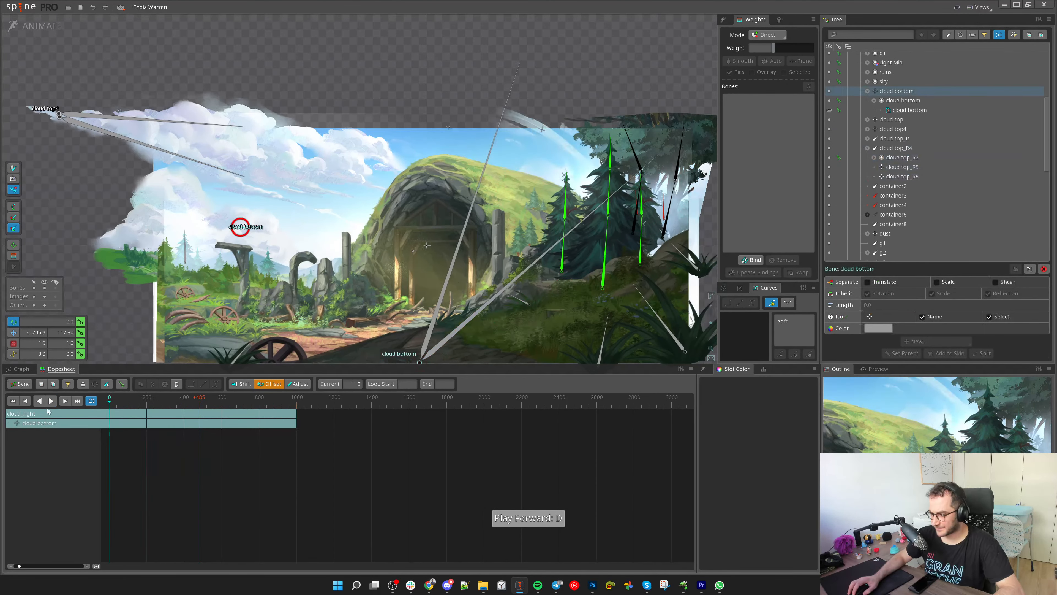
left_click(703, 369)
left_click(735, 387)
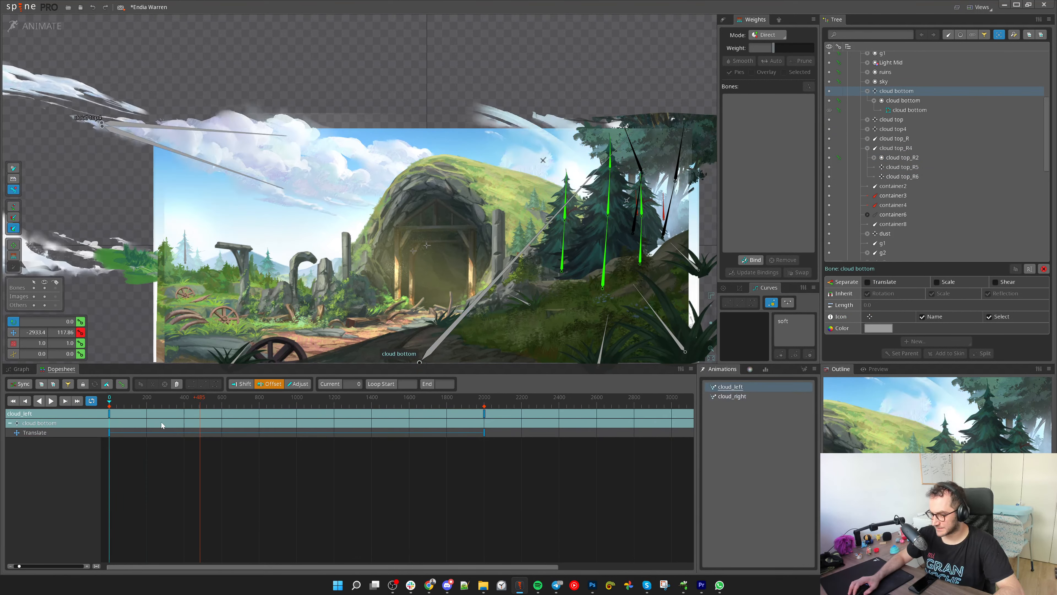
scroll(148, 401, "down", 2)
left_click_drag(90, 404, 429, 416)
left_click(109, 432)
key("ctrl+c")
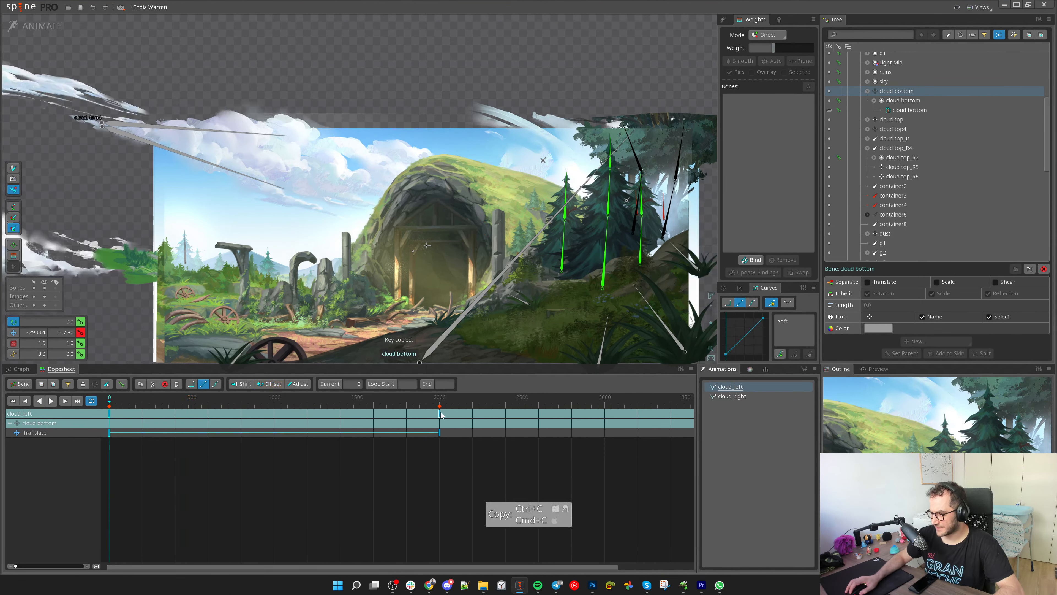
left_click(440, 412)
key("r")
key("ctrl+v")
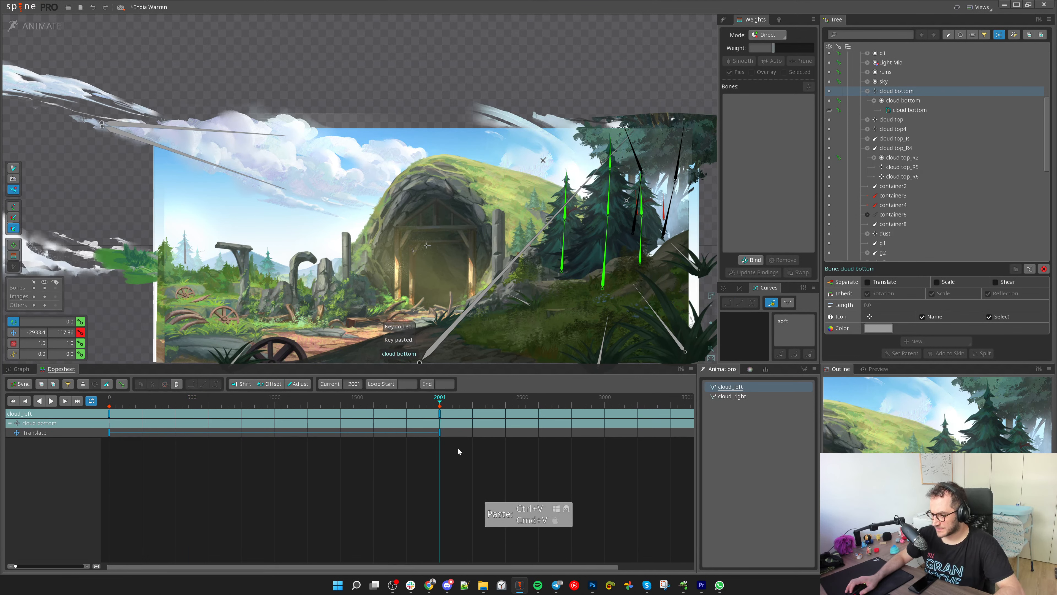
Move the cloud bottom's pasted start key to frame 2000 and its end-position key to frame 1999
left_click_drag(463, 445, 410, 410)
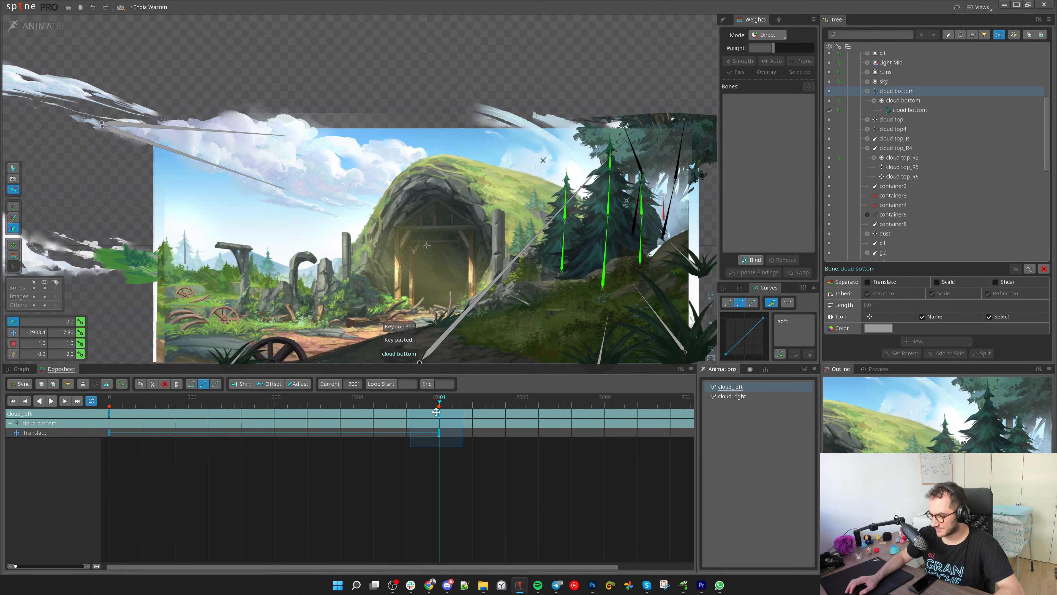
left_click(520, 437)
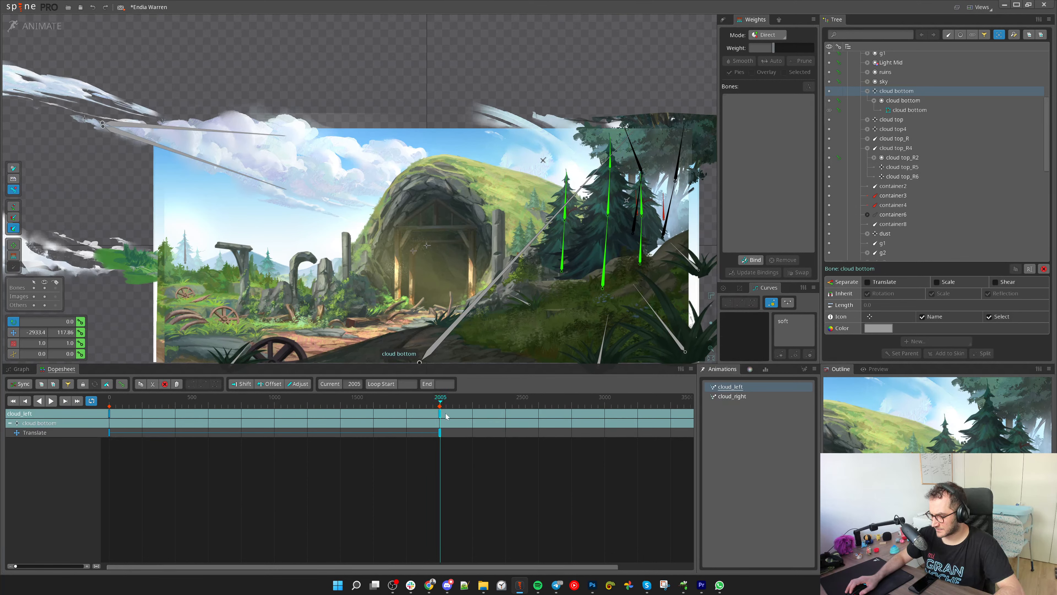
key("f")
scroll(433, 419, "up", 10)
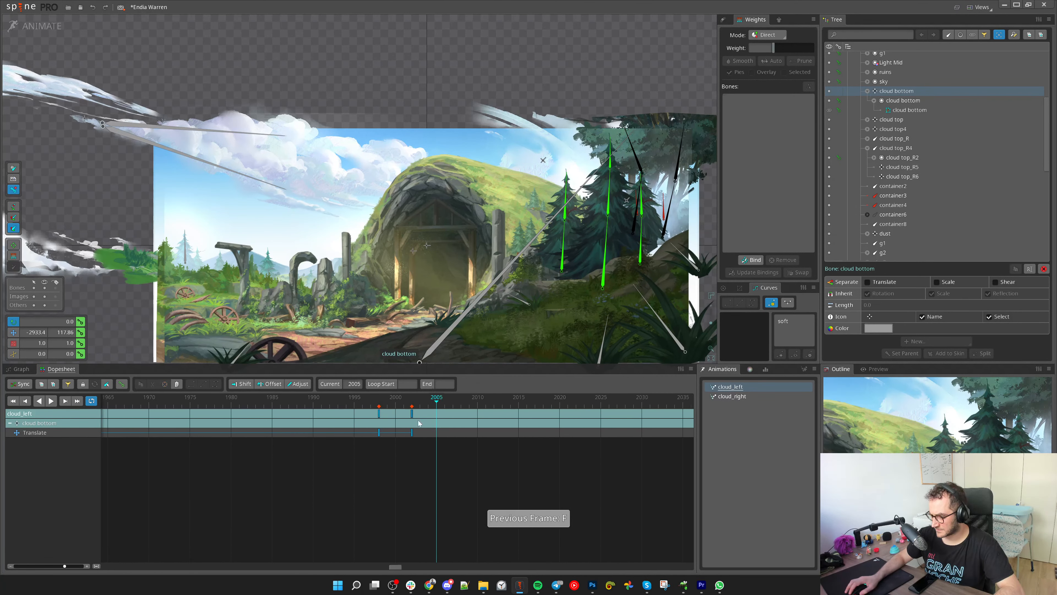
left_click_drag(412, 420, 387, 414)
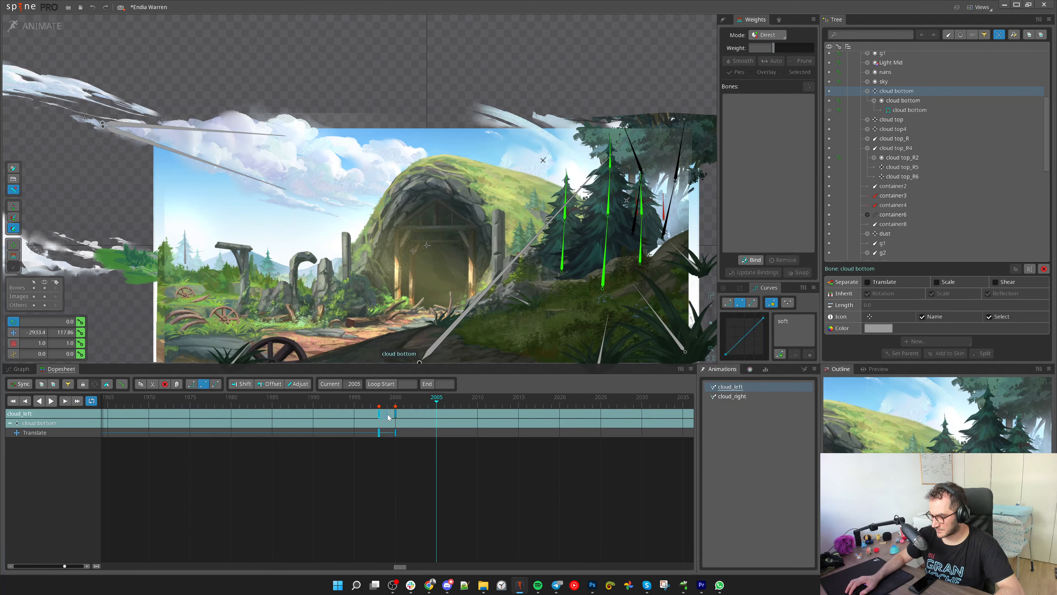
left_click(388, 415)
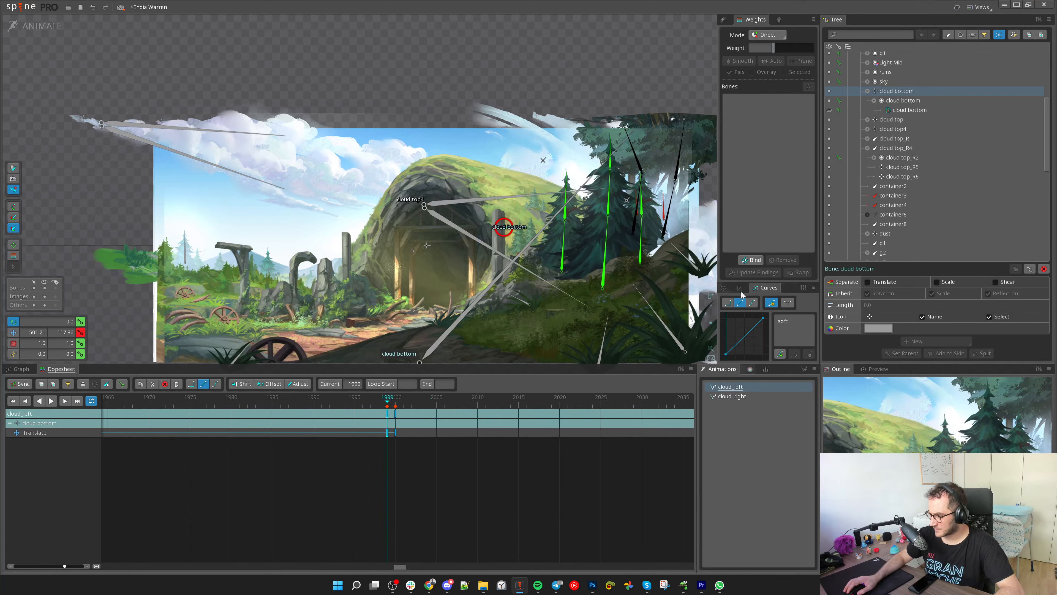
Give the cloud bottom's translate key at frame 1999 a stepped curve
scroll(398, 403, "down", 3)
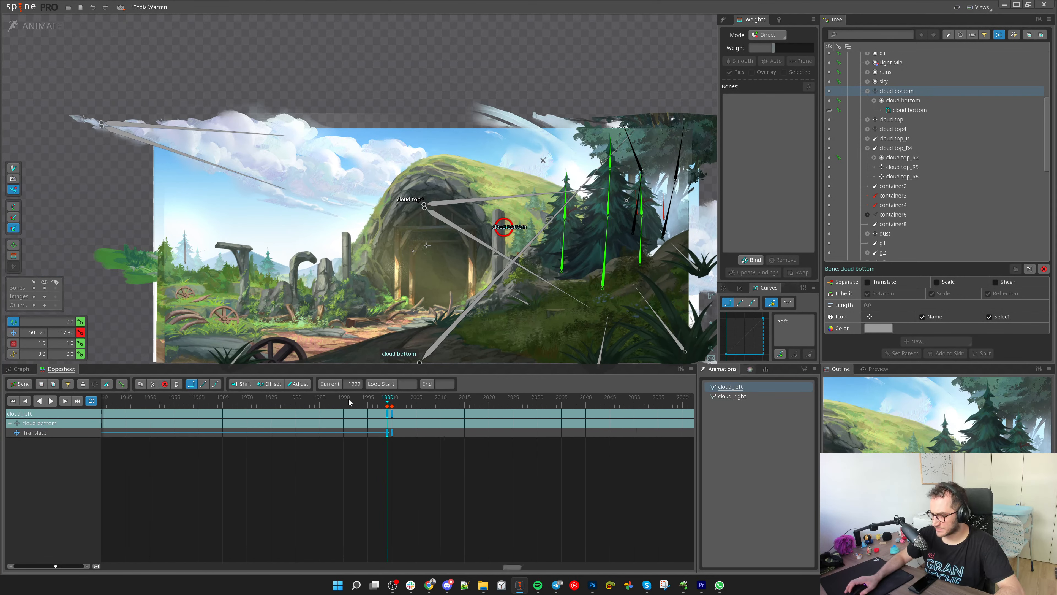
left_click(387, 399)
scroll(387, 402, "up", 4)
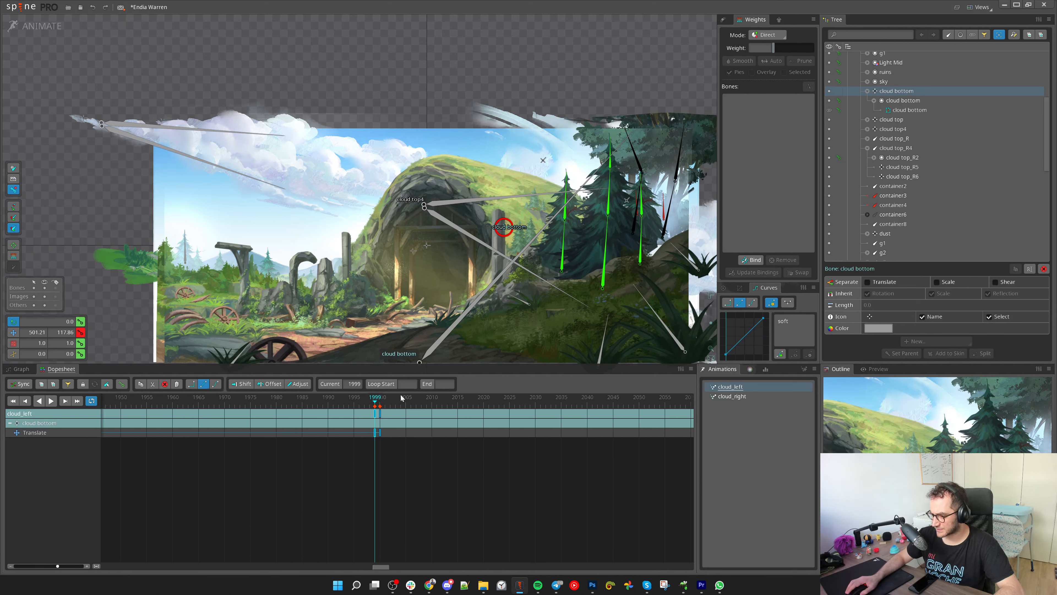
left_click_drag(374, 402, 436, 414)
scroll(382, 406, "down", 10)
scroll(427, 404, "down", 5)
left_click(439, 413)
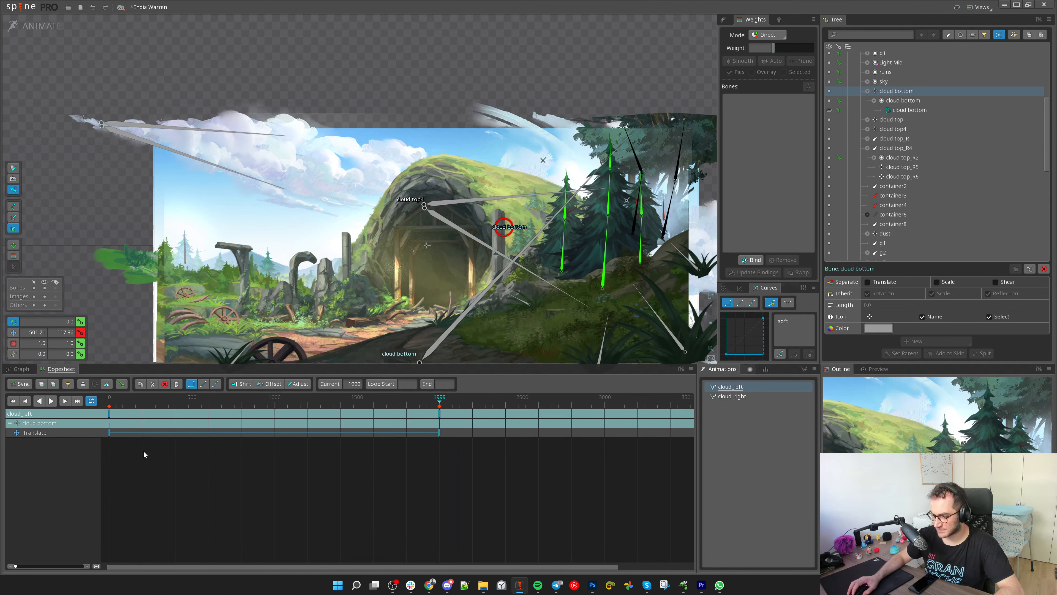
Copy the cloud bottom's translate keys from frames 0 to 1999 and paste them starting at frame 2000
left_click_drag(144, 454, 466, 496)
key("ctrl+c")
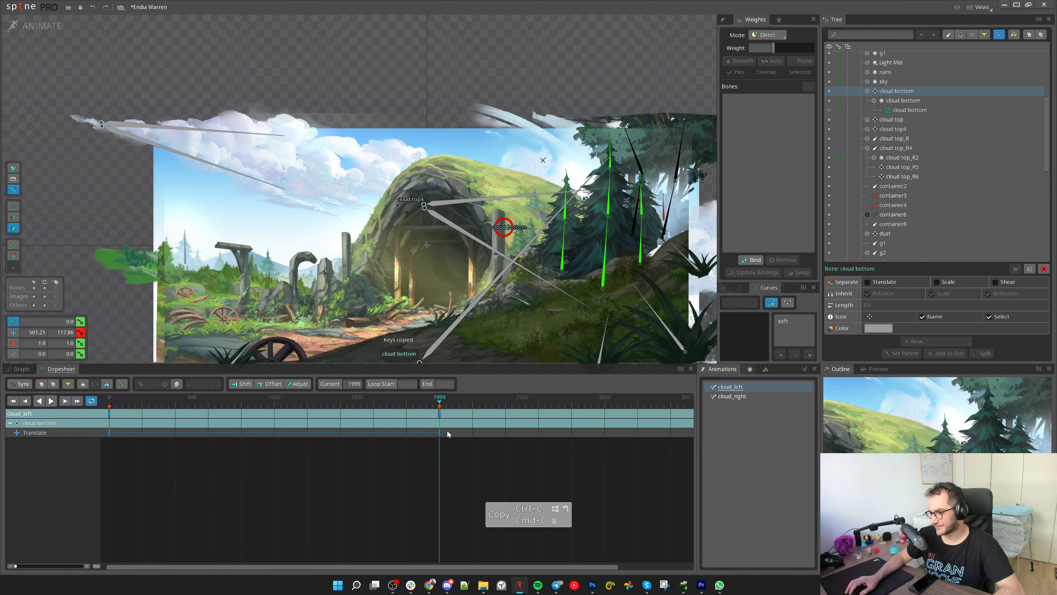
key("Right")
key("ctrl+v")
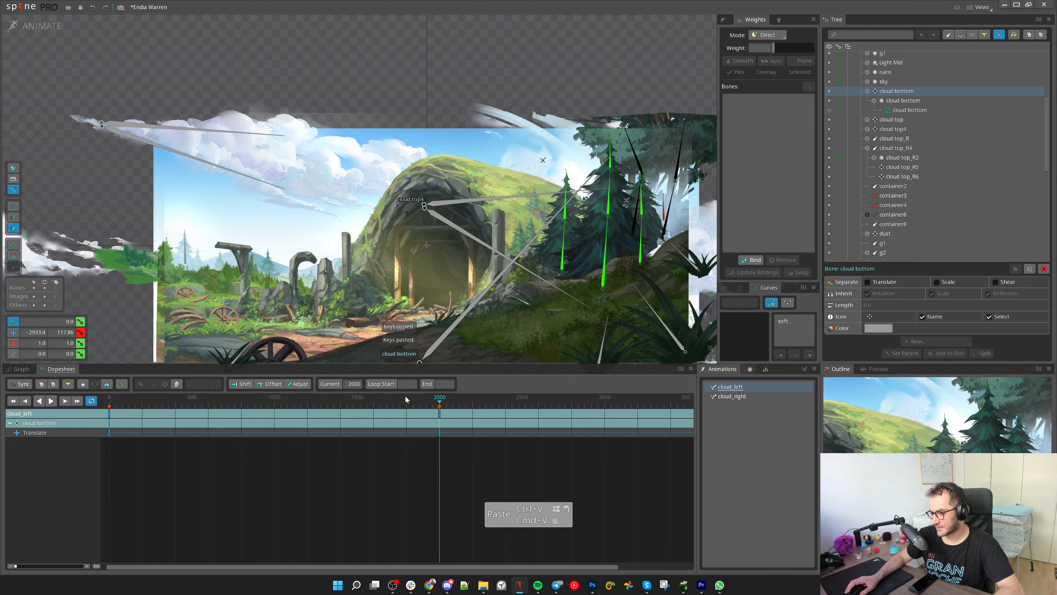
Play and scrub cloud_left to review the cloud bottom's motion, then return to frame 0 with its bone selected
key("d")
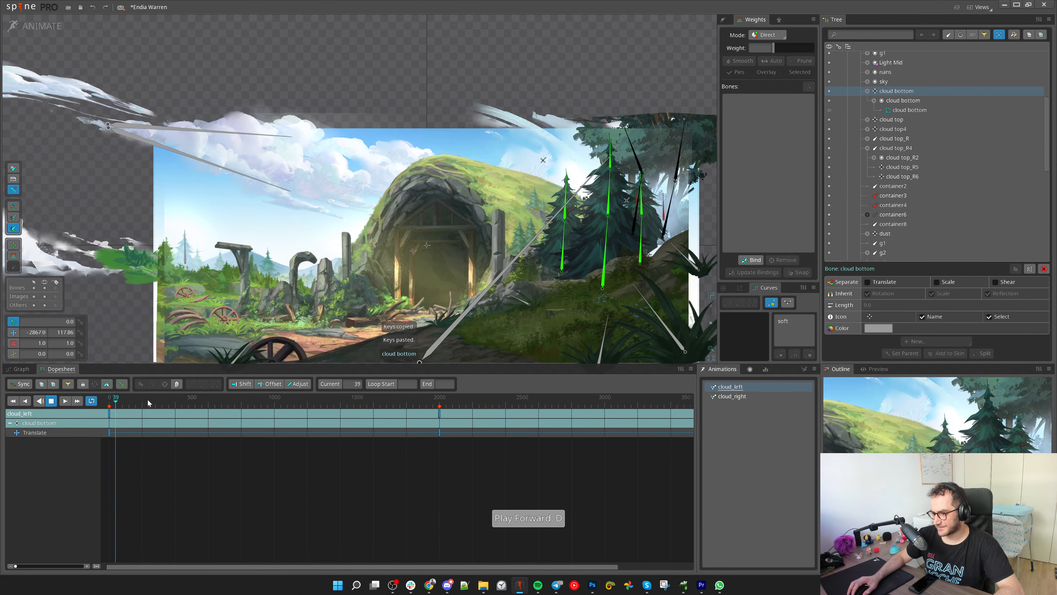
left_click_drag(148, 401, 506, 423)
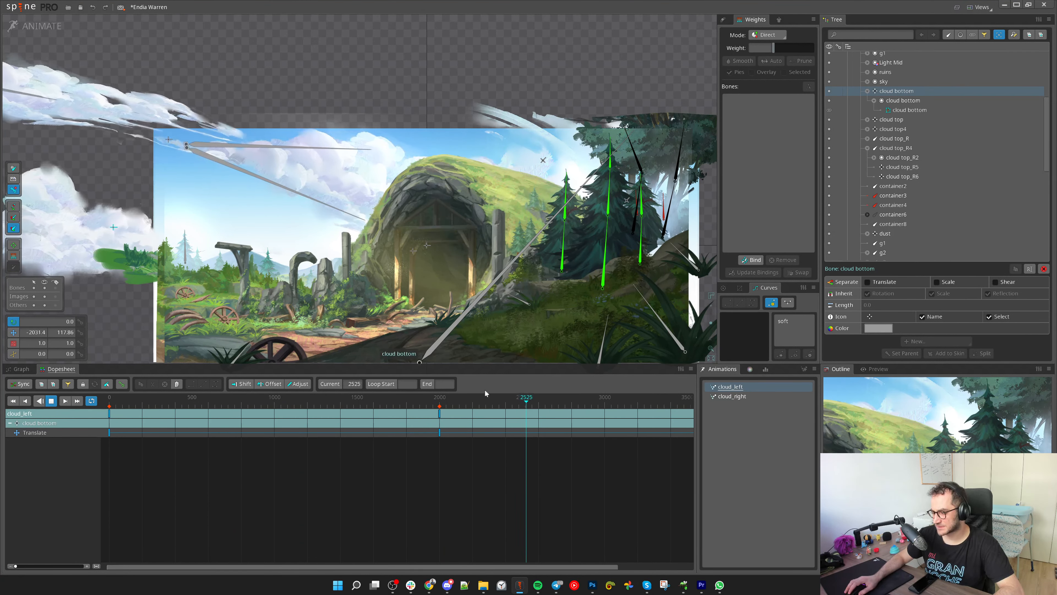
left_click_drag(111, 412, 372, 417)
left_click(352, 253)
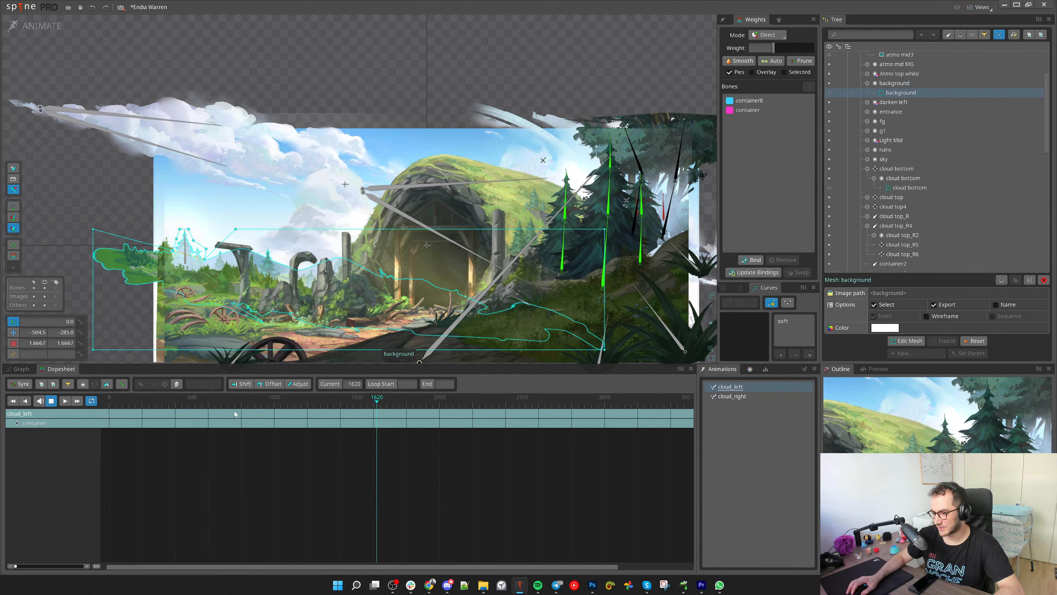
left_click(329, 221)
key("d")
key("space")
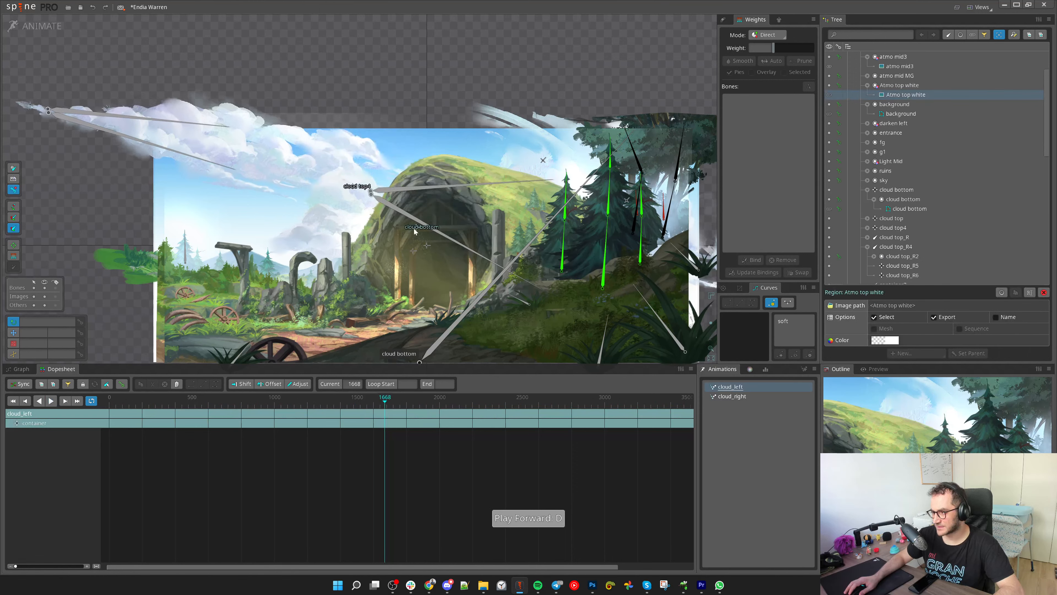
left_click(417, 227)
left_click_drag(141, 417, 86, 407)
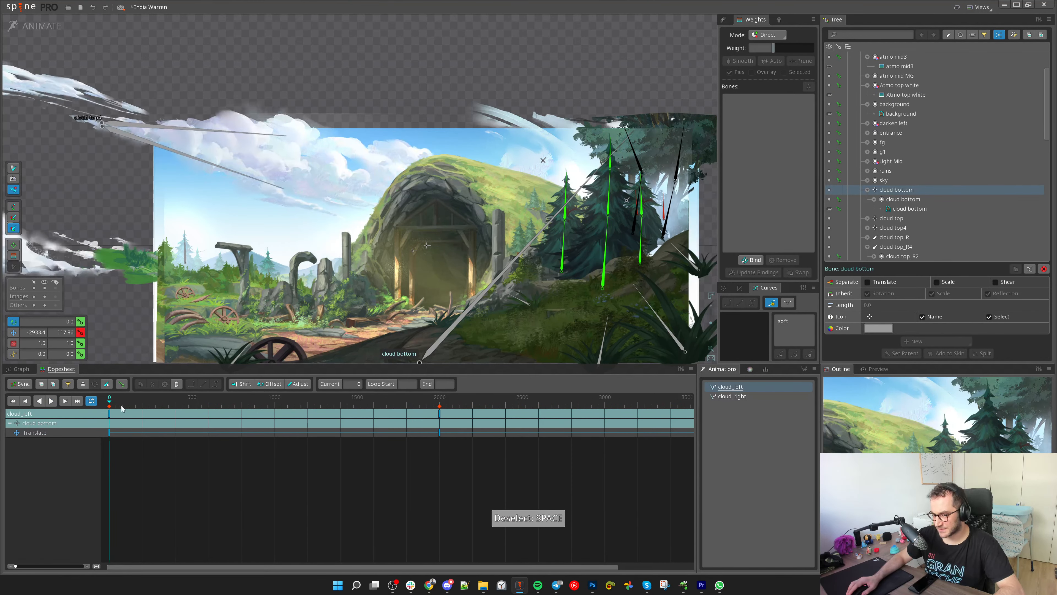
Scrub and play the repeated cloud_left cycle past frame 2000 and check the cloud bottom's path across the whole scene
left_click_drag(140, 403, 449, 423)
scroll(396, 404, "right", 5)
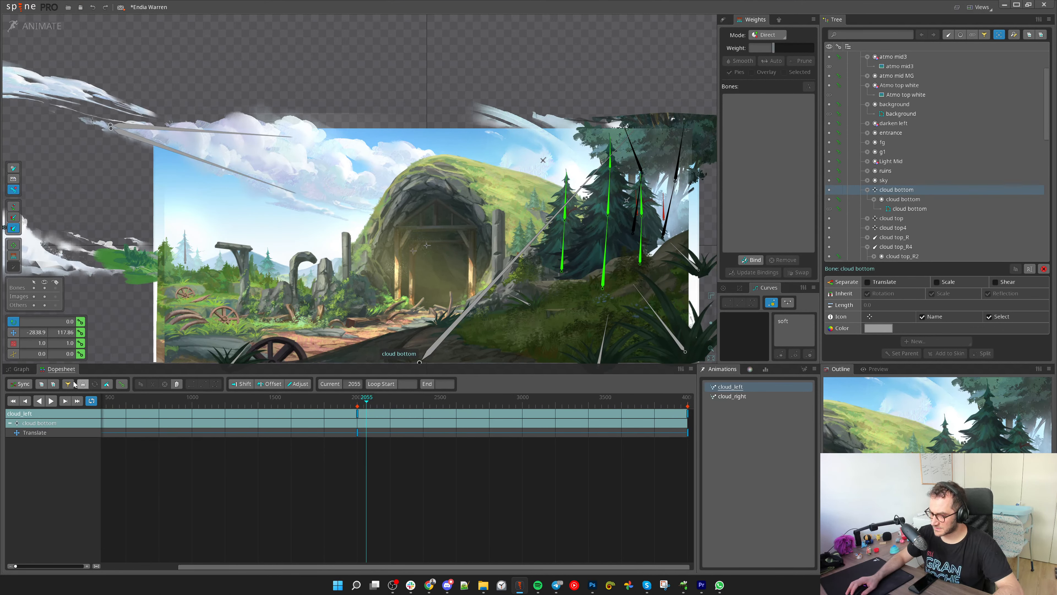
left_click_drag(142, 400, 584, 436)
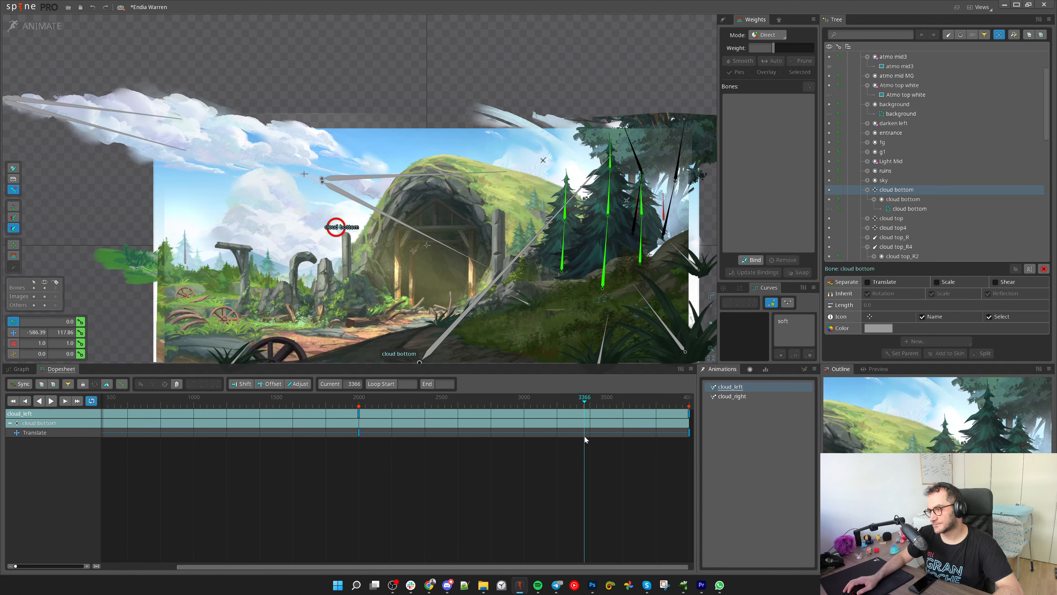
key("d")
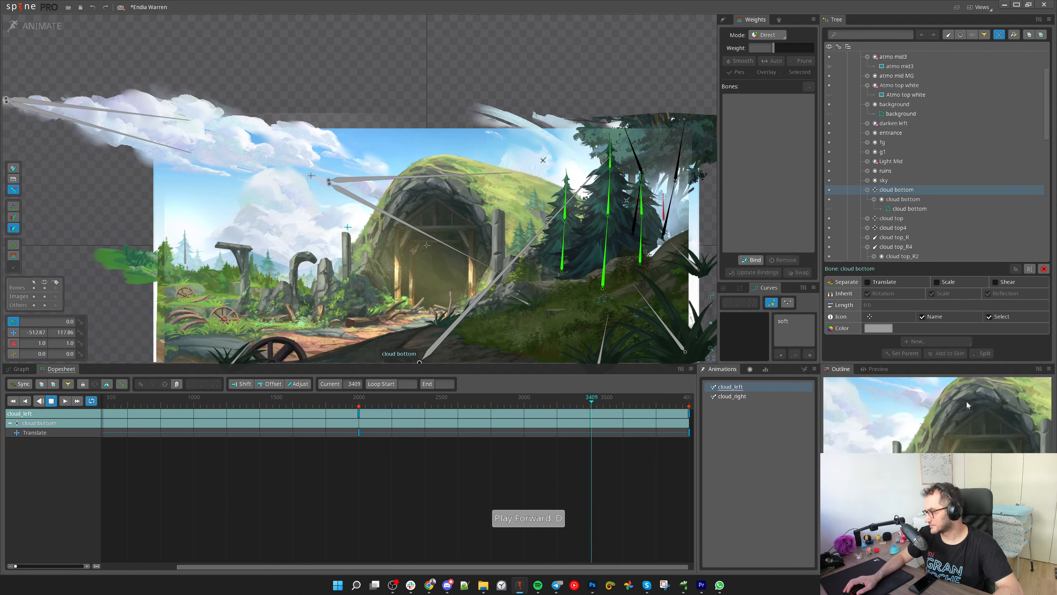
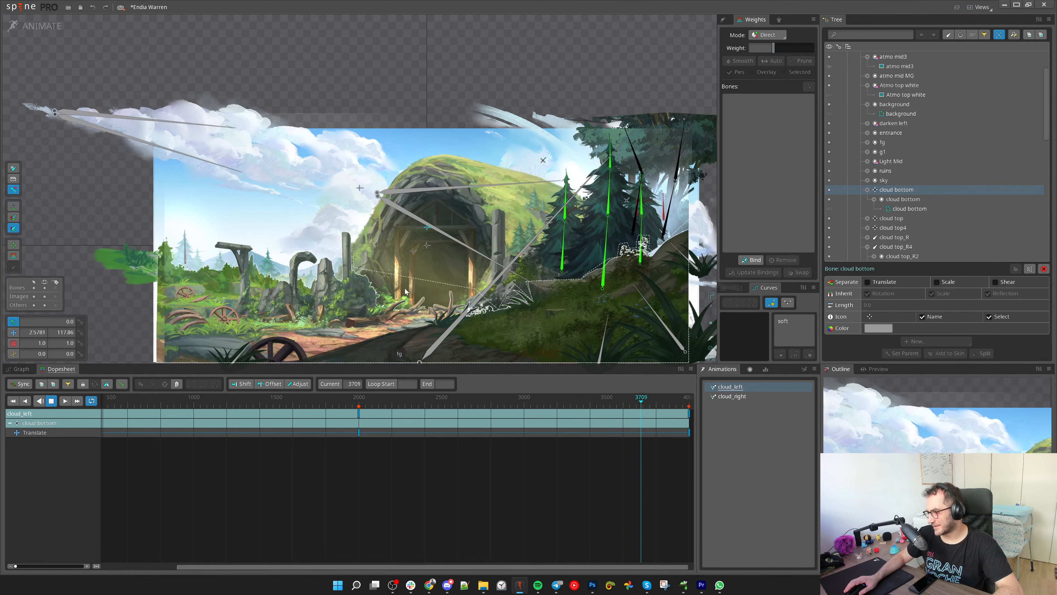
scroll(425, 274, "down", 4)
scroll(450, 302, "up", 2)
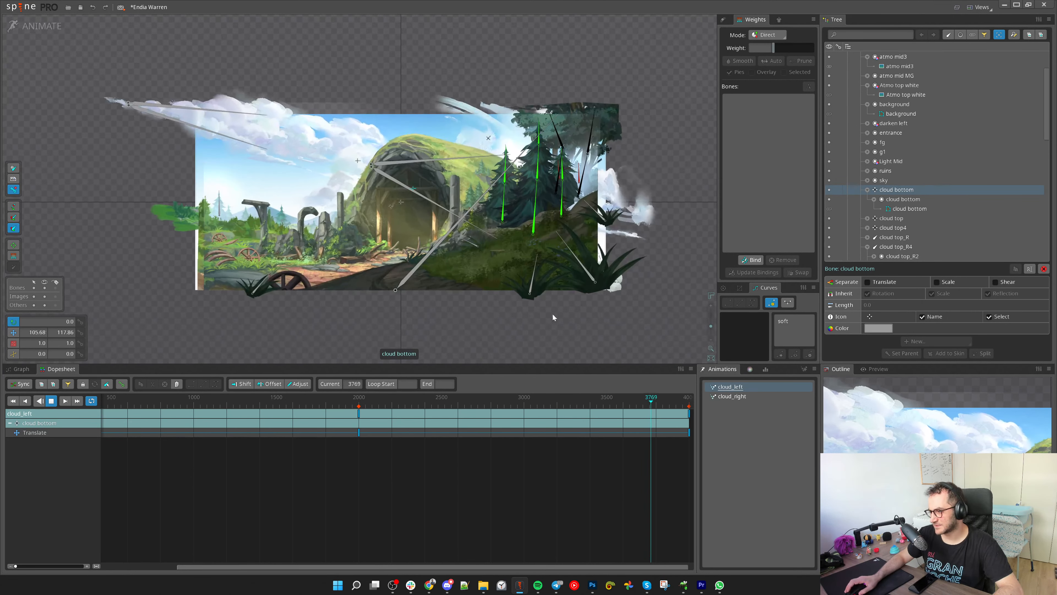
left_click_drag(552, 313, 555, 331)
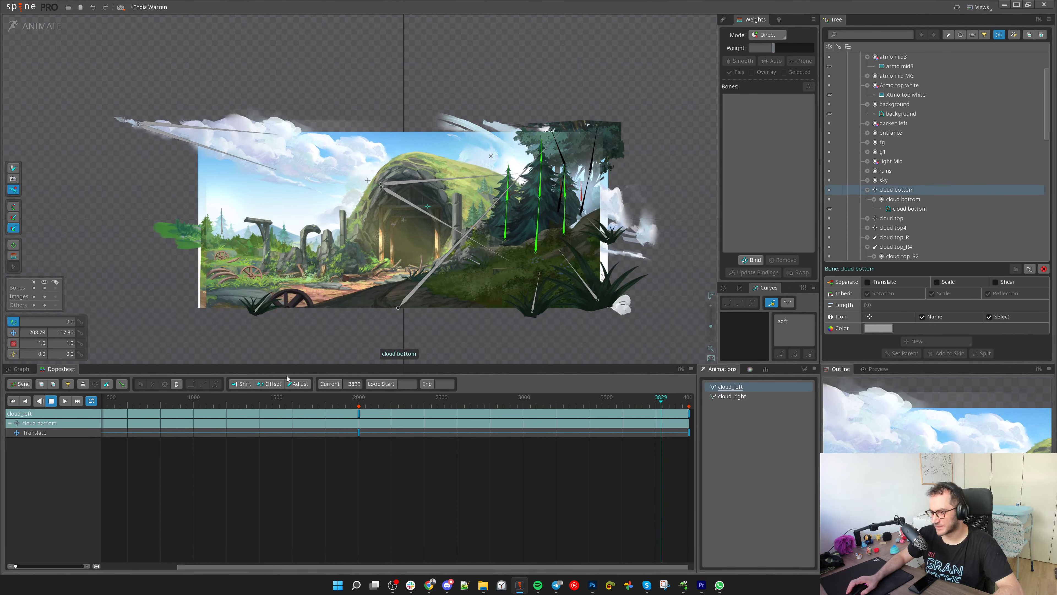
left_click_drag(181, 400, 236, 392)
key("d")
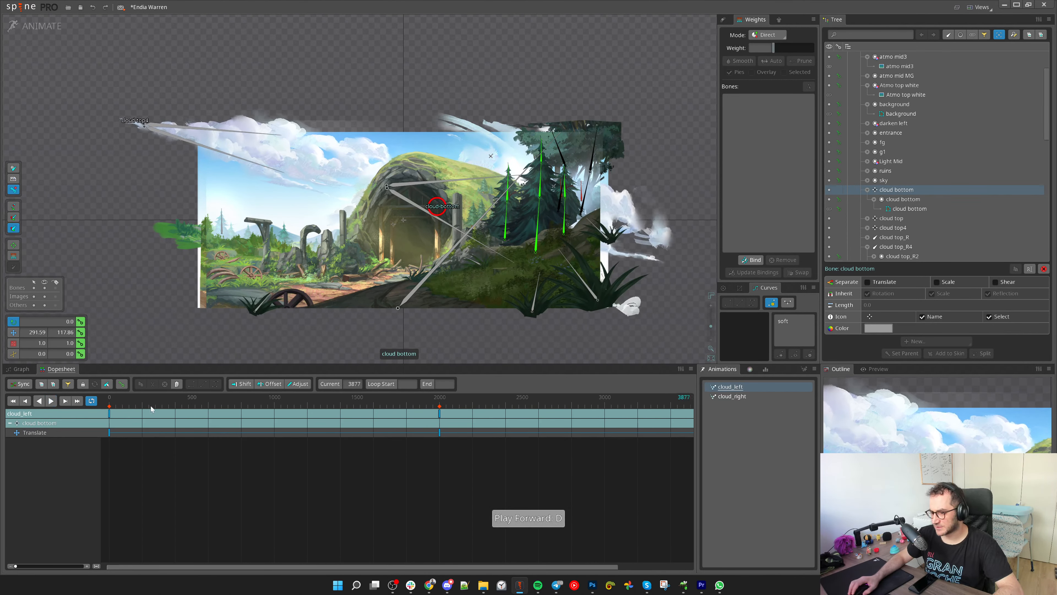
In Setup mode, create five child bones under the cloud bottom bone, spread across the lower cloud
left_click(33, 28)
scroll(186, 182, "up", 5)
key("n")
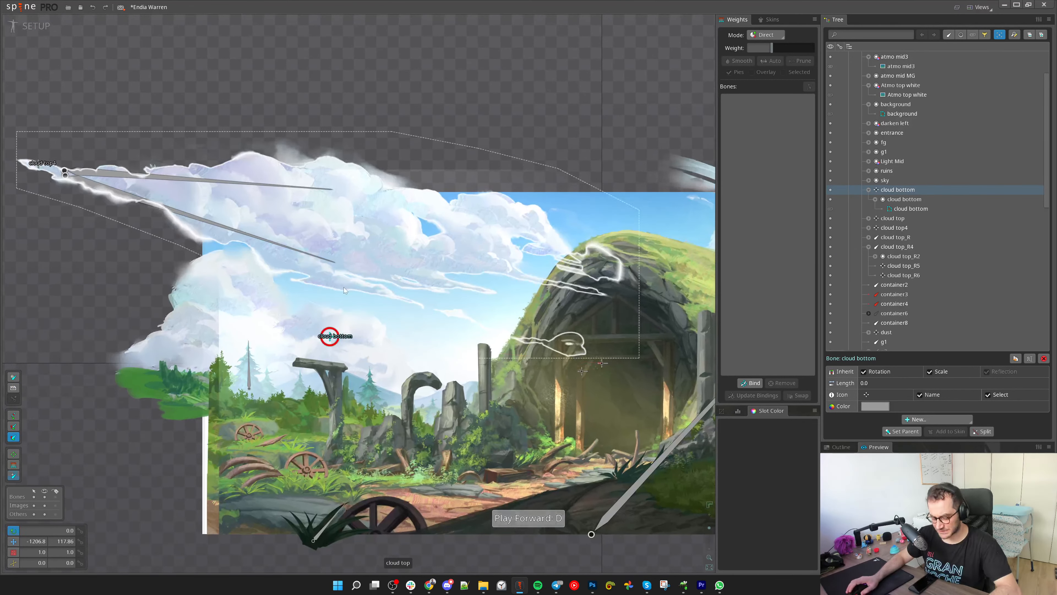
key("v")
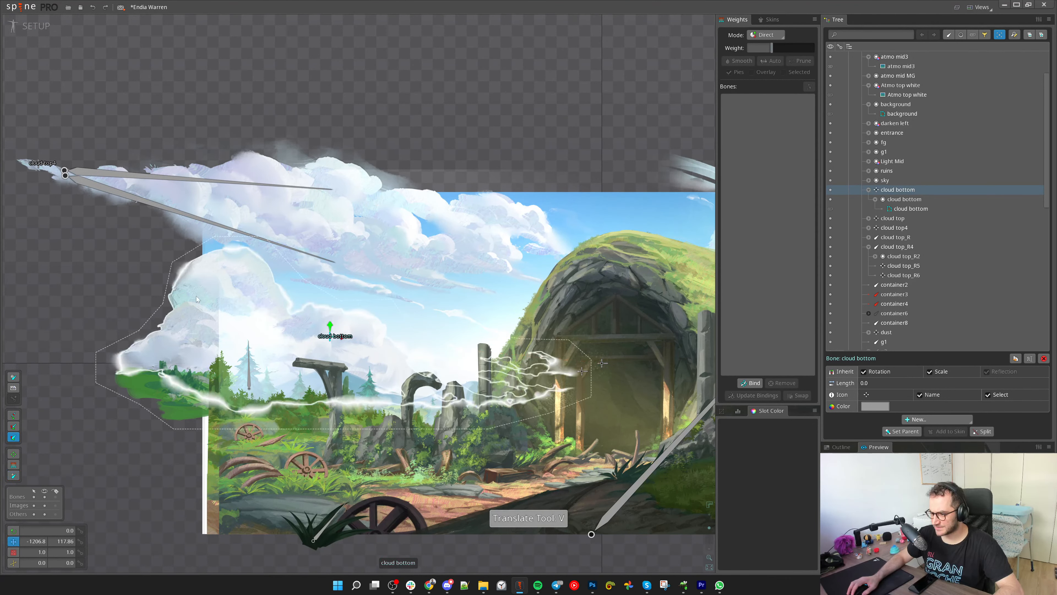
left_click(408, 359)
key("space")
left_click(337, 327)
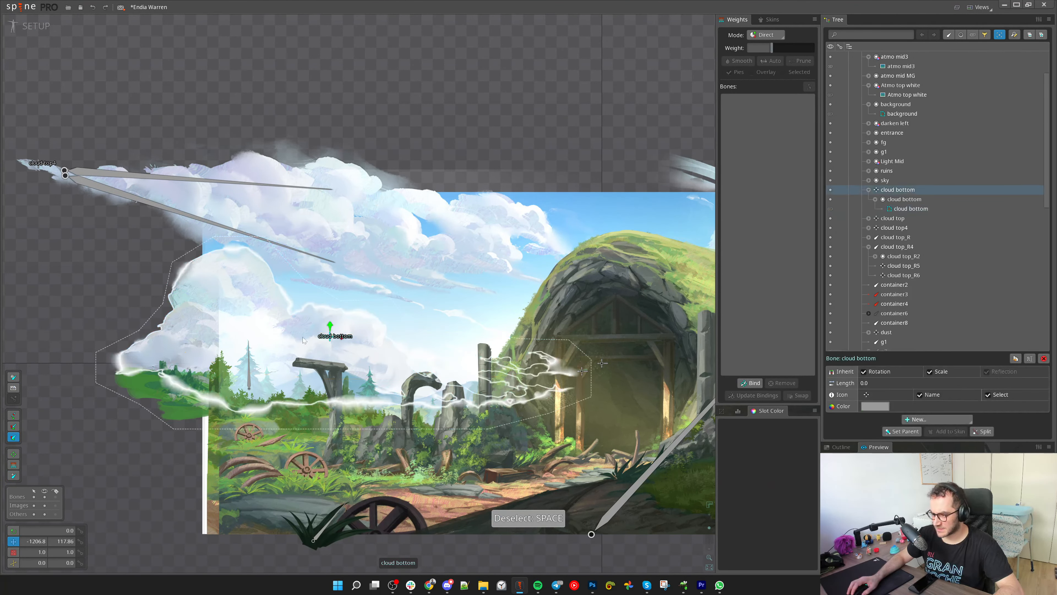
key("n")
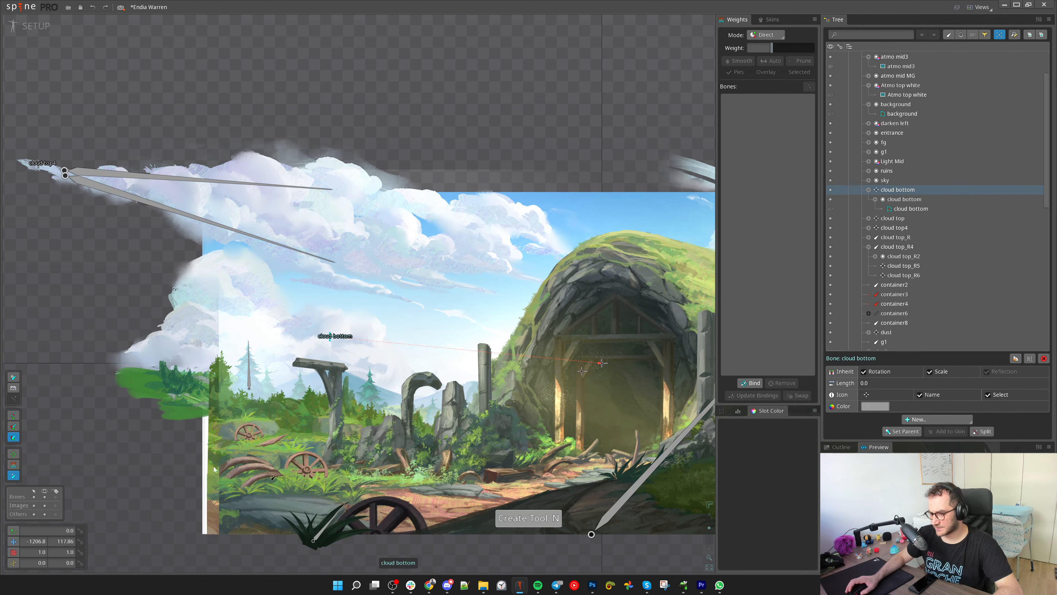
scroll(193, 306, "up", 2)
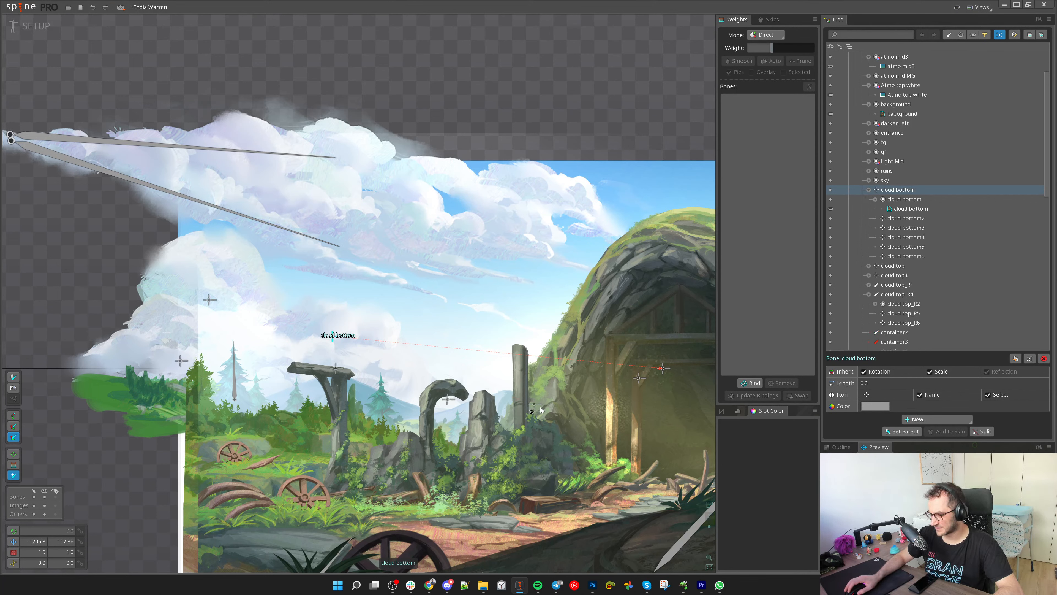
Reposition the cloud bottom3 bone to about -1778.1, -4.0562 and undo the stray edits made after it
key("v")
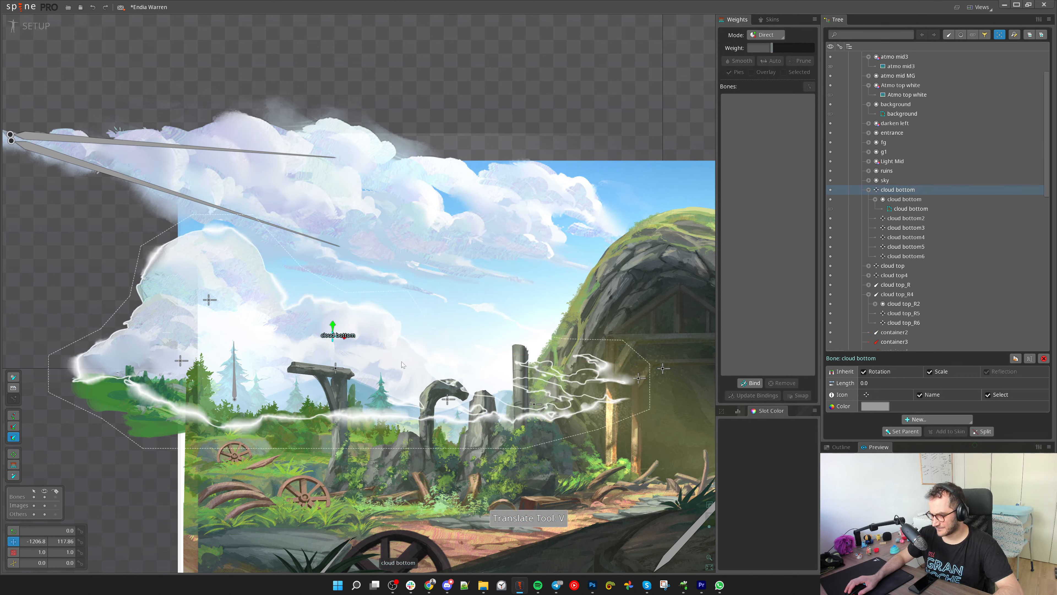
left_click(179, 360)
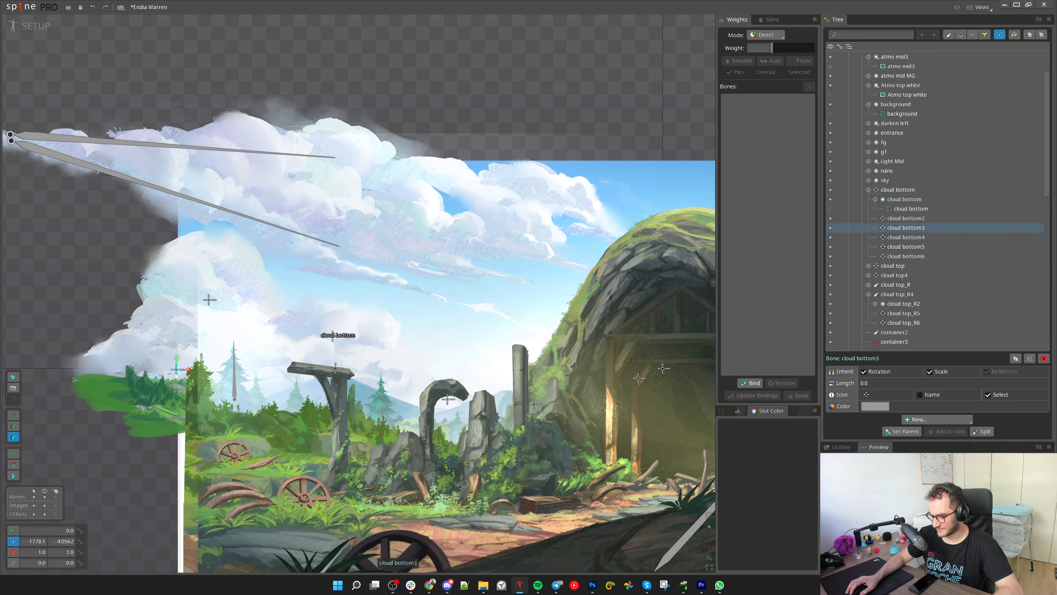
key("ctrl+z")
key("ctrl+z")
key("ctrl+z")
key("ctrl+z")
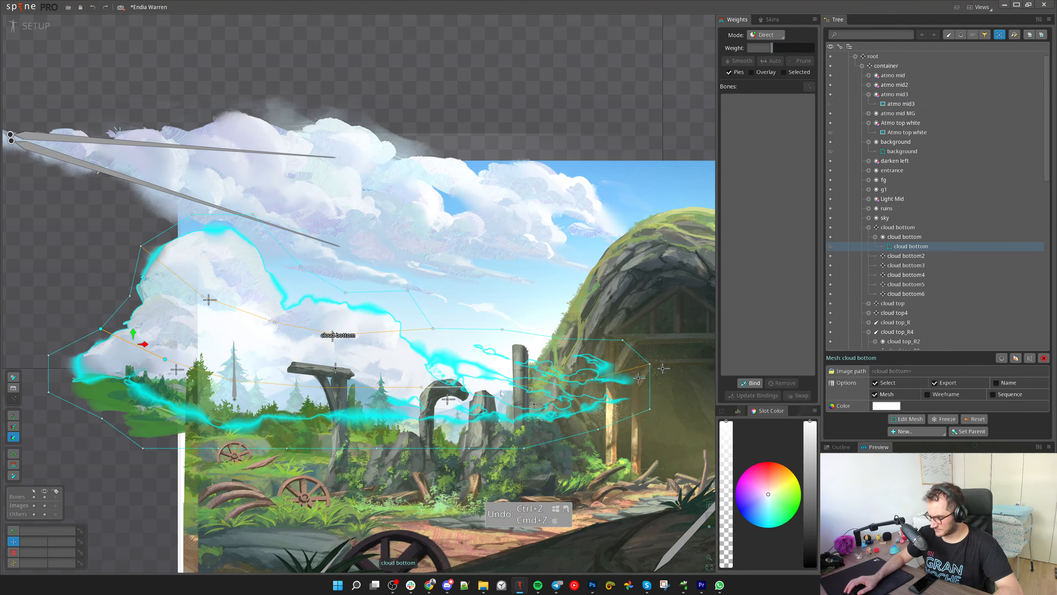
Bind the cloud bottom mesh to bones cloud bottom2 through cloud bottom6, leaving out the parent cloud bottom bone
left_click(899, 229)
left_click(904, 237)
left_click(909, 246)
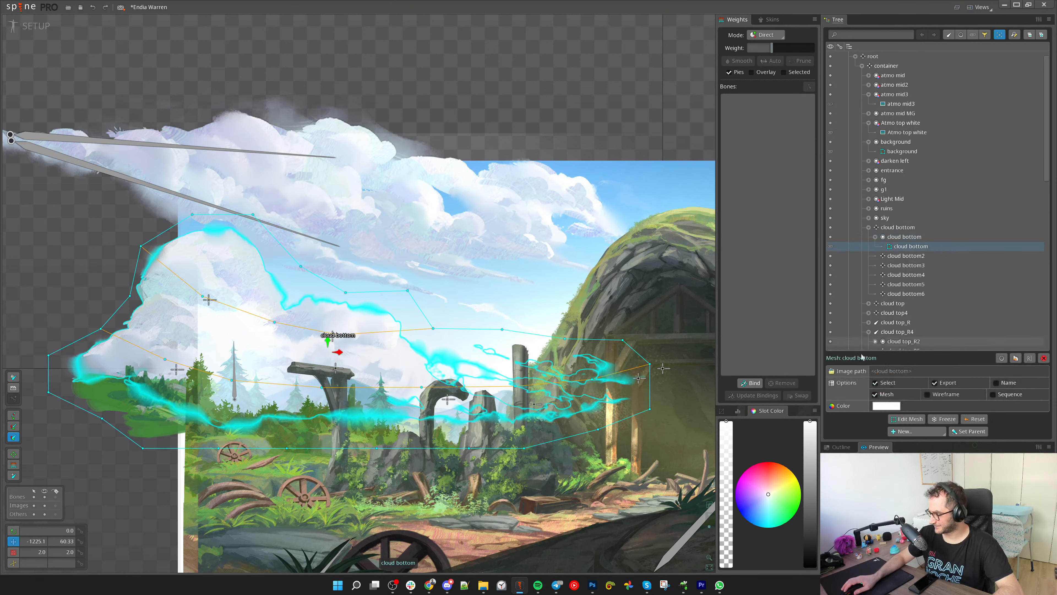
left_click(750, 383)
left_click(905, 294)
left_click(905, 284)
left_click(905, 275)
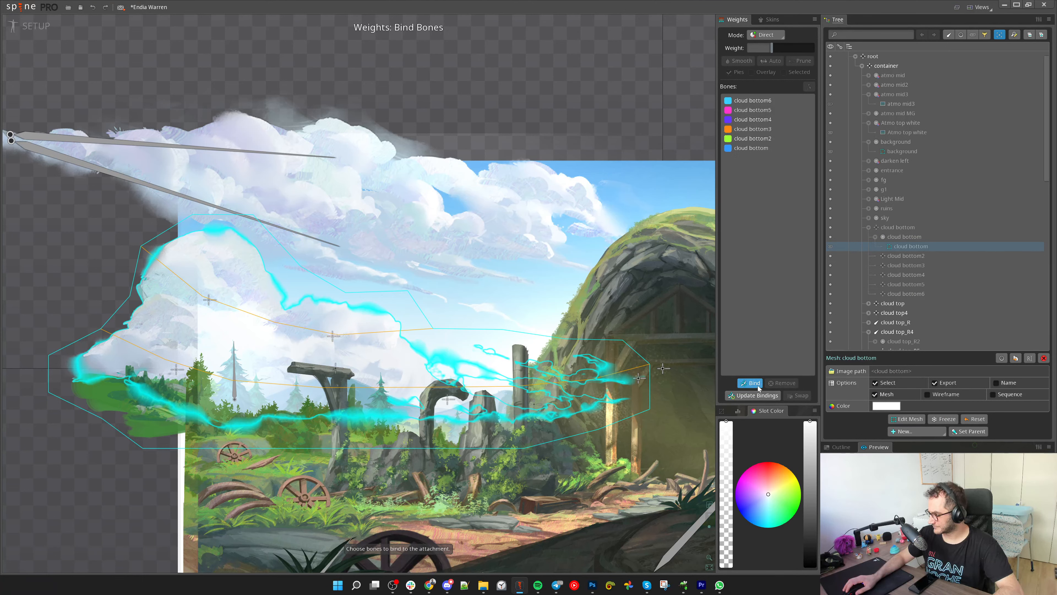
key("ctrl+z")
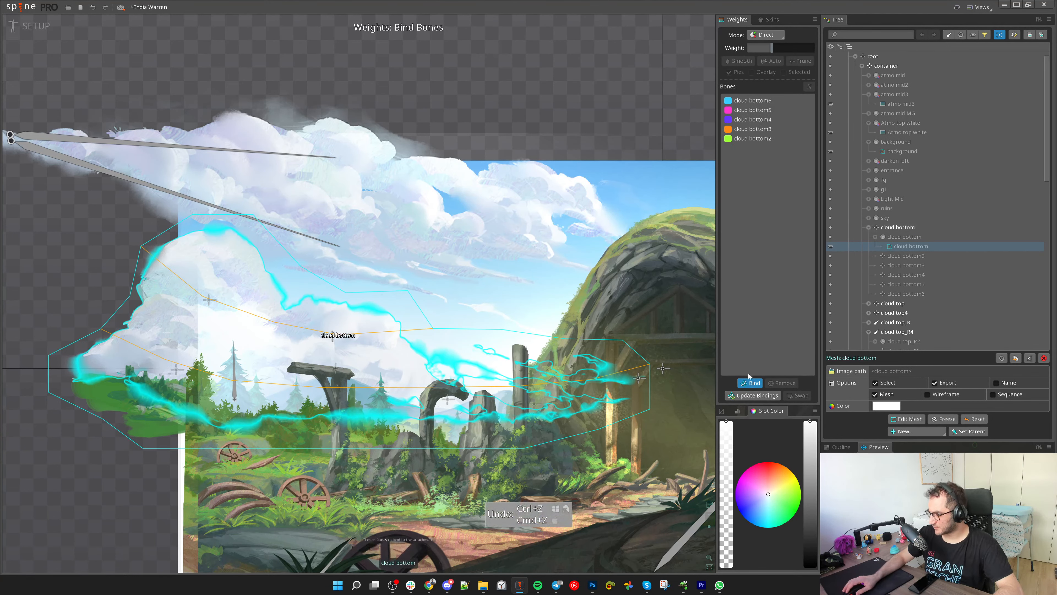
left_click(749, 384)
scroll(417, 253, "down", 5)
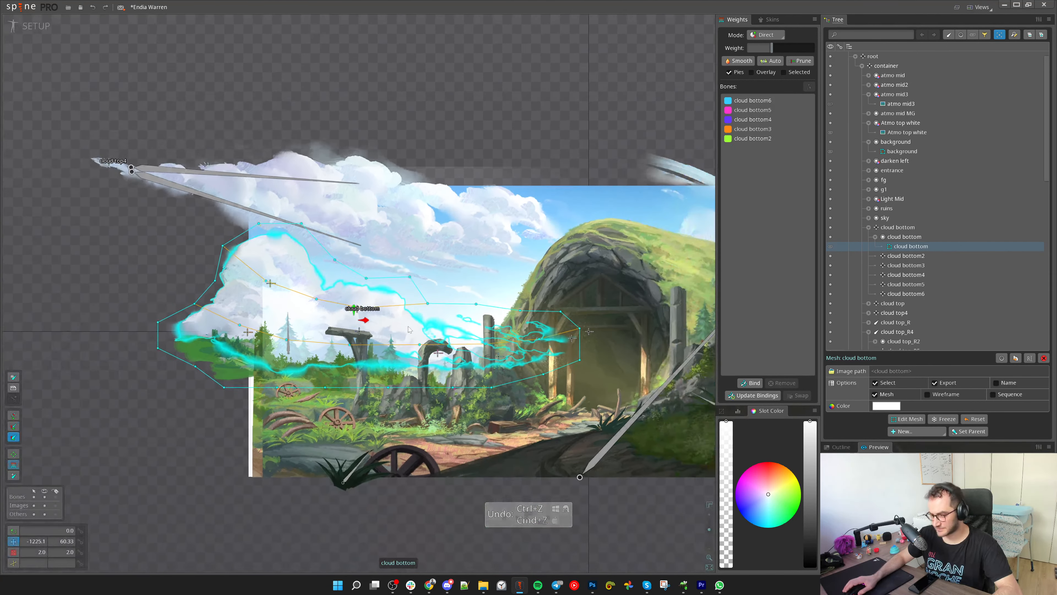
Inspect the cloud bottom mesh's weights, test the binding by moving the cloud bottom bone, and undo the move
key("g")
scroll(474, 329, "up", 3)
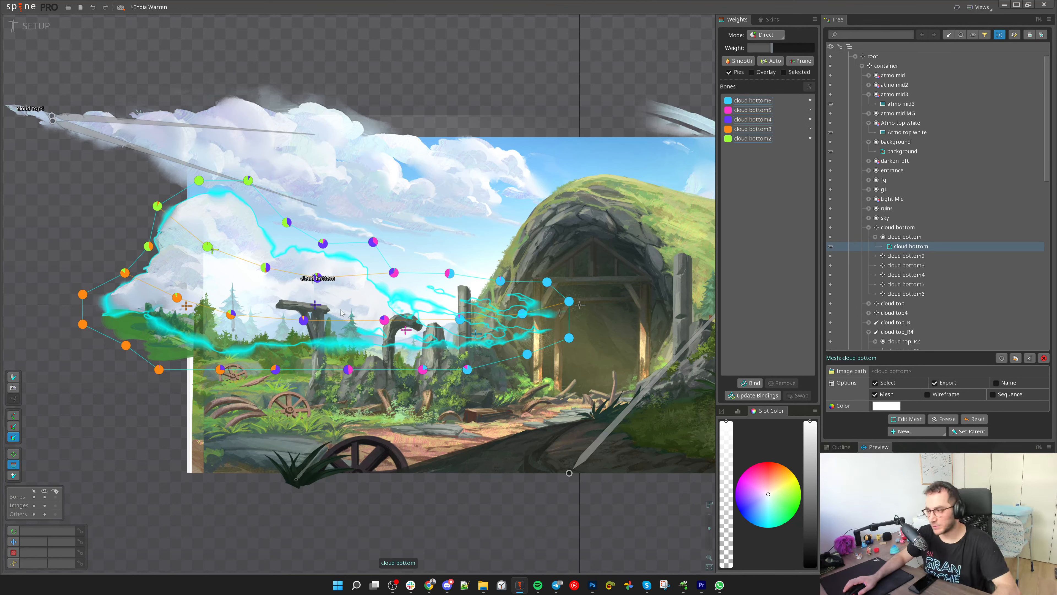
key("v")
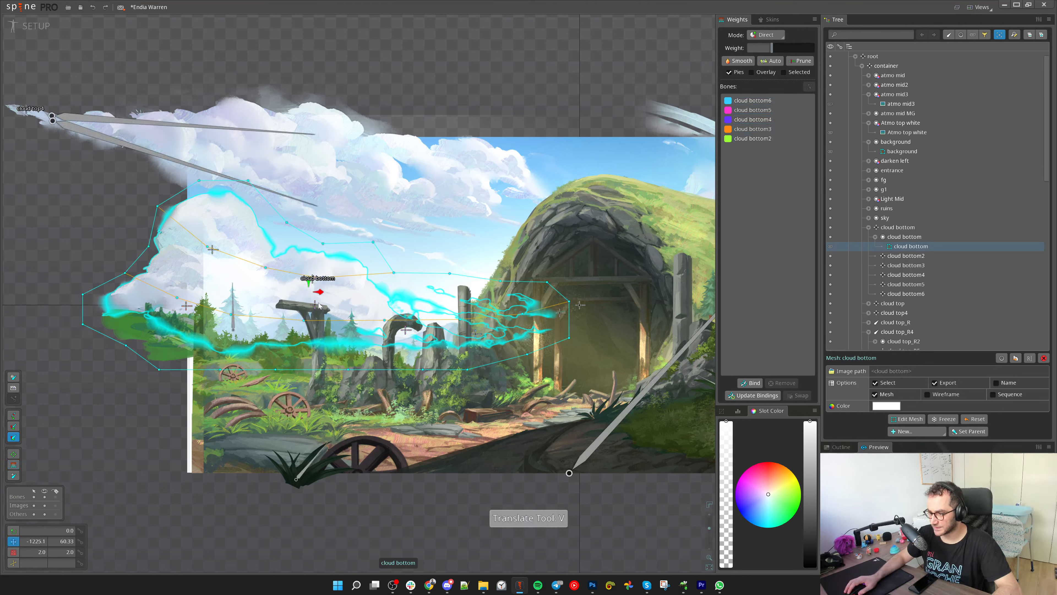
key("space")
left_click_drag(314, 201, 240, 236)
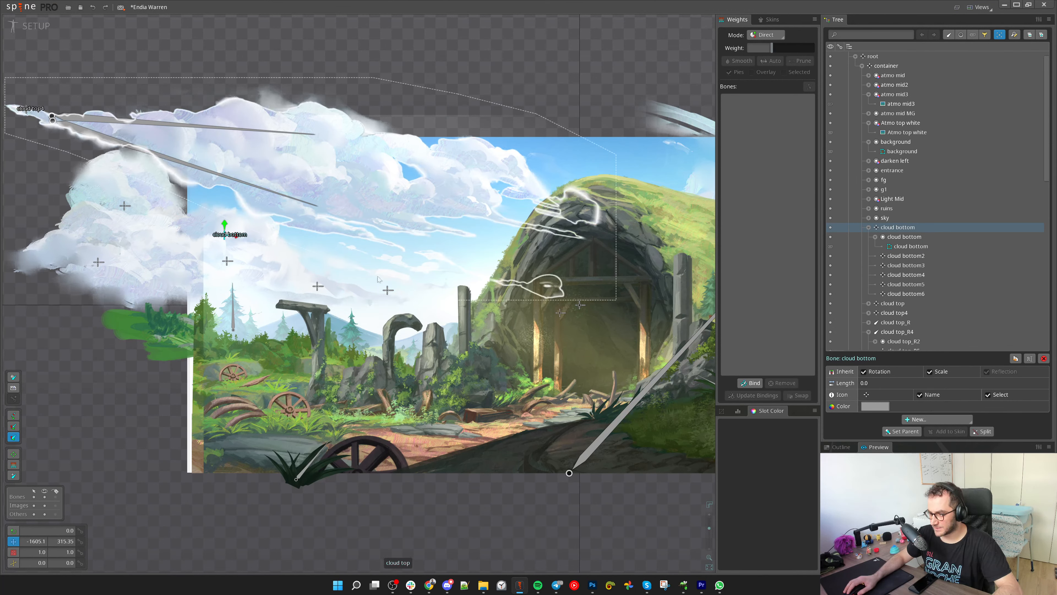
key("ctrl+z")
In Animate mode, select bones cloud bottom2 through cloud bottom6 and store them as selection 1
left_click(29, 30)
left_click_drag(456, 287, 449, 228)
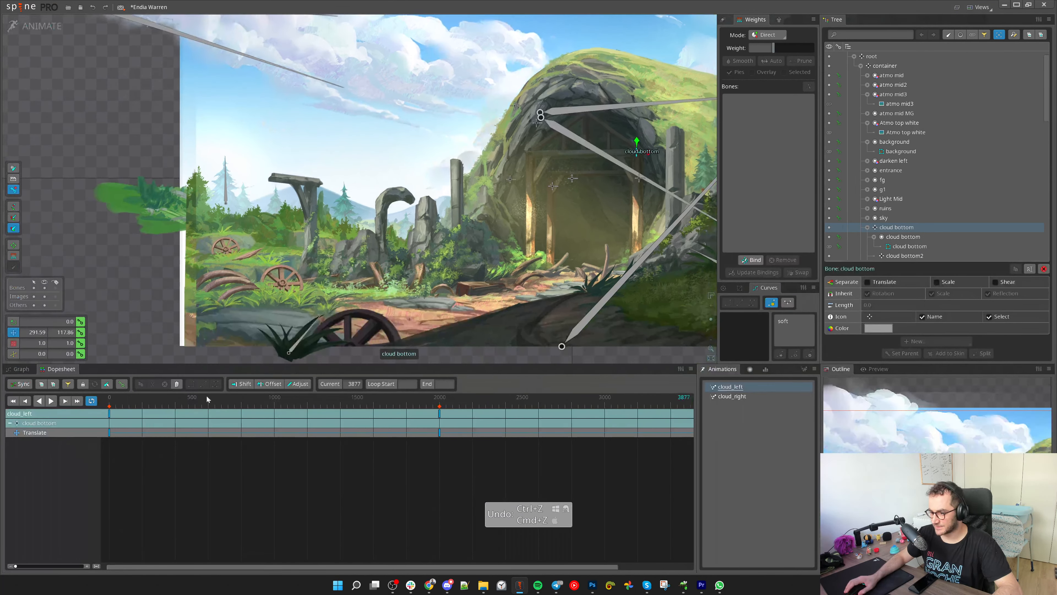
left_click_drag(448, 99, 440, 135)
scroll(440, 136, "down", 2)
left_click_drag(113, 400, 221, 414)
left_click(139, 195)
left_click(158, 153, "ctrl")
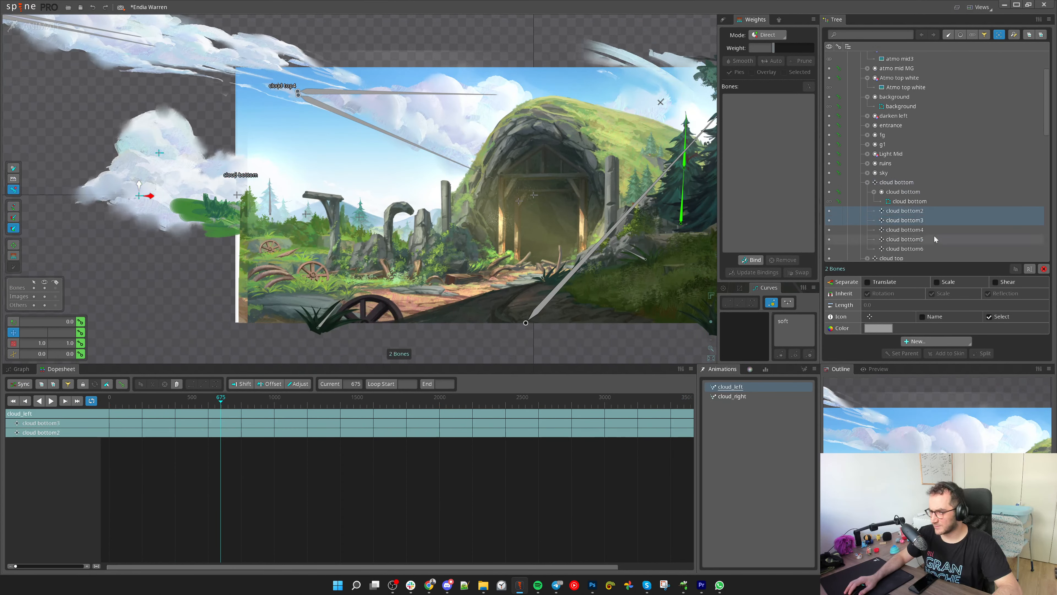
left_click(906, 212)
left_click(925, 247, "shift")
key("ctrl+1")
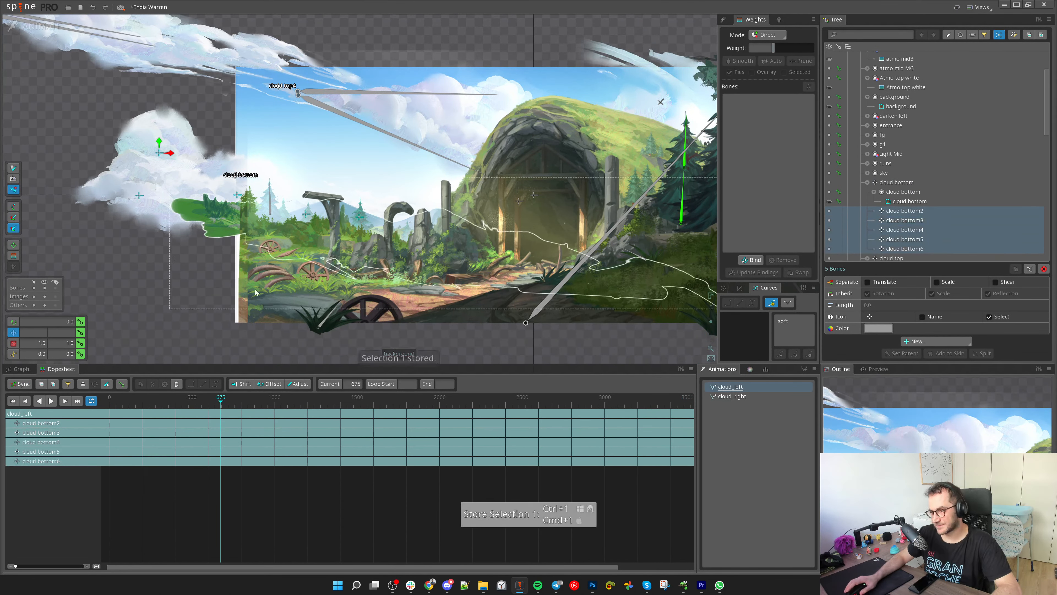
Scrub cloud_left to frame 718 and examine how the lower cloud travels across the scene
mouse_move(422, 344)
left_mouse_down()
mouse_move(390, 339)
mouse_move(402, 345)
left_mouse_up()
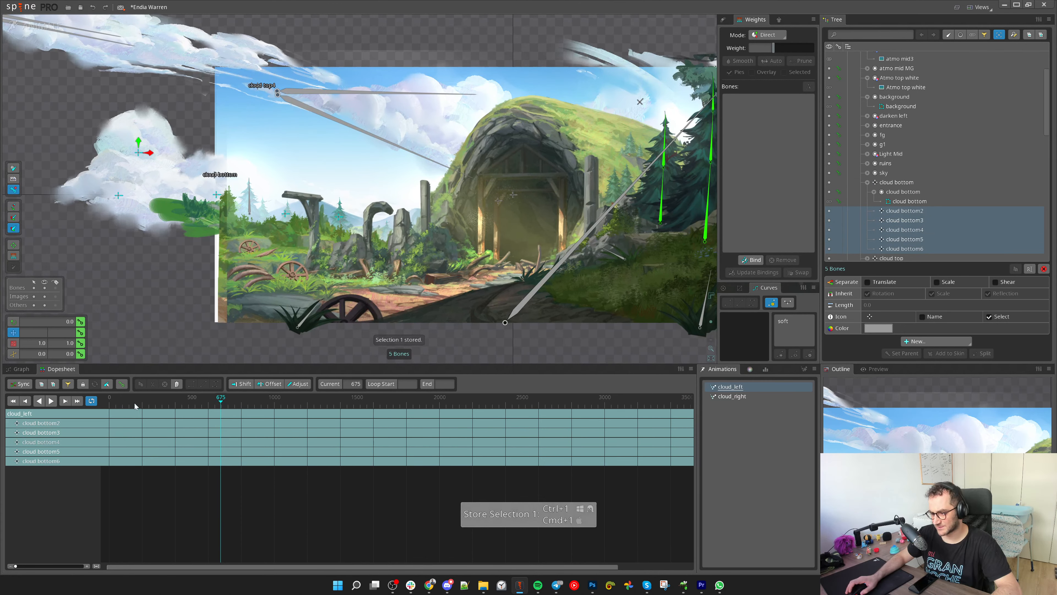
left_click_drag(142, 403, 228, 415)
scroll(125, 185, "up", 2)
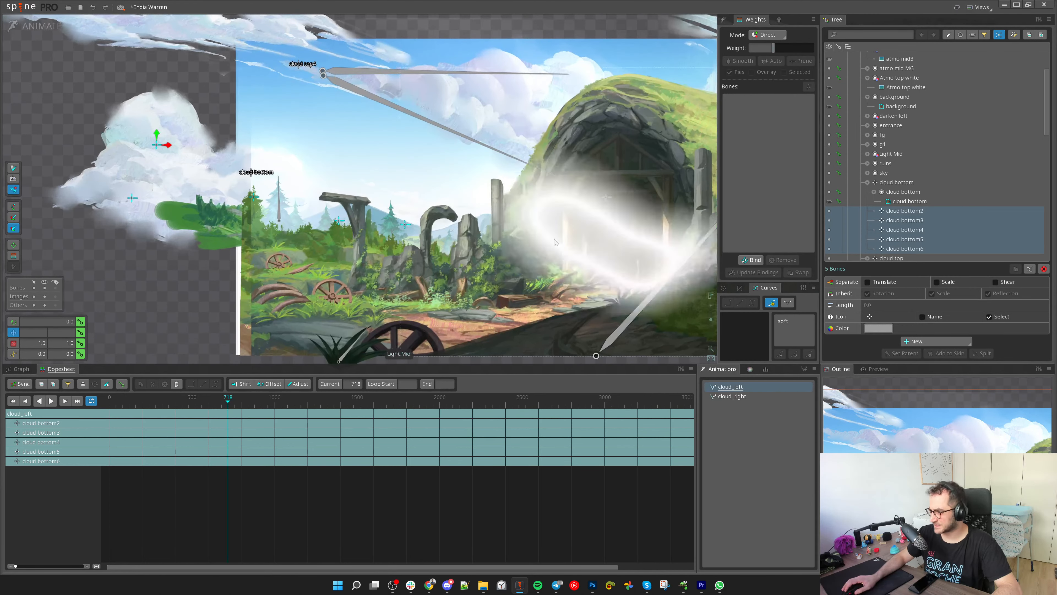
scroll(319, 193, "down", 2)
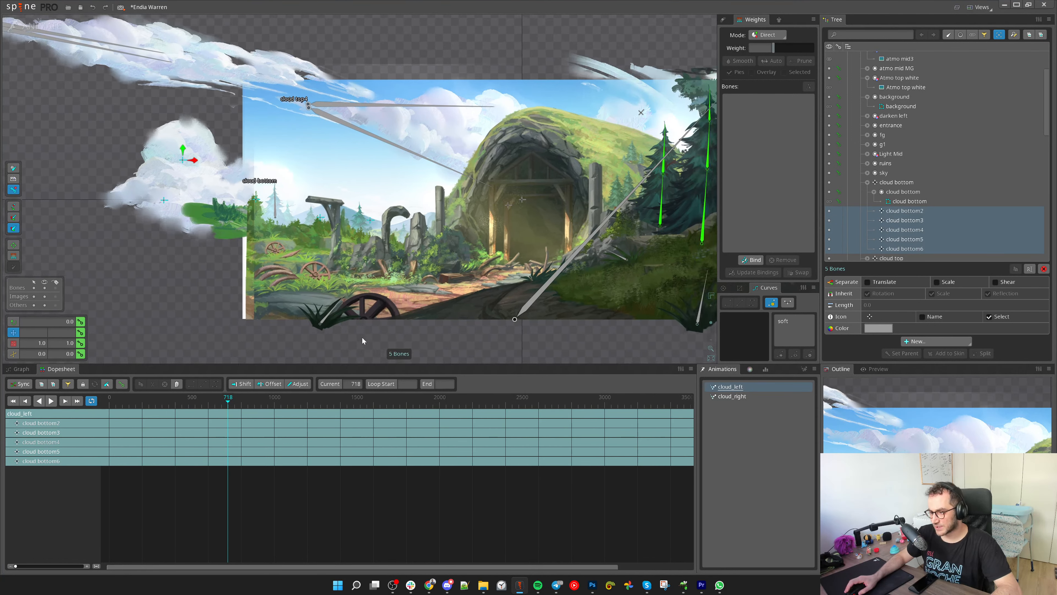
scroll(242, 233, "up", 2)
left_click_drag(282, 342, 275, 309)
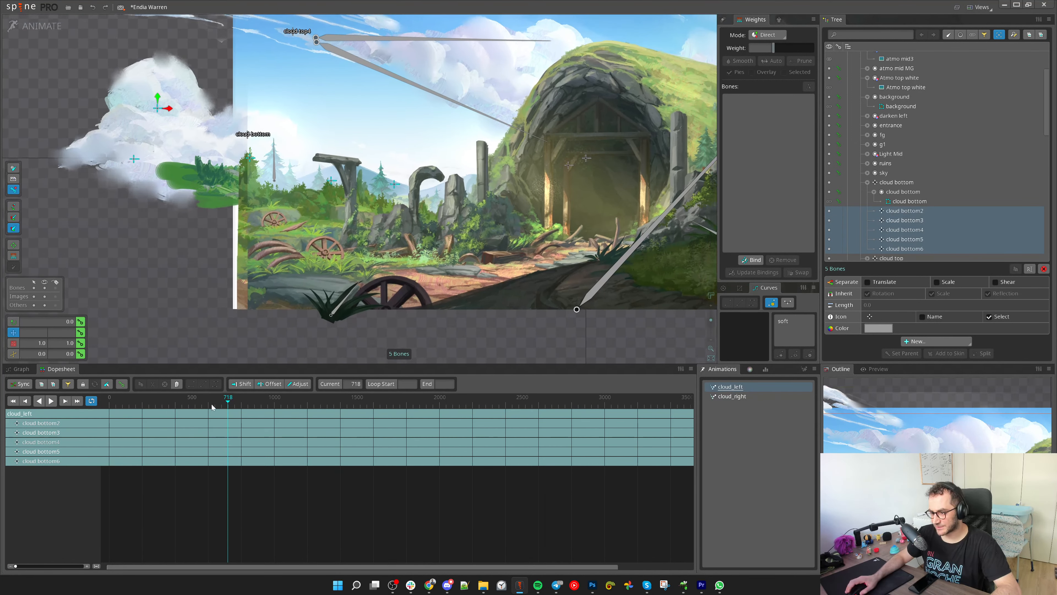
left_click_drag(190, 344, 210, 365)
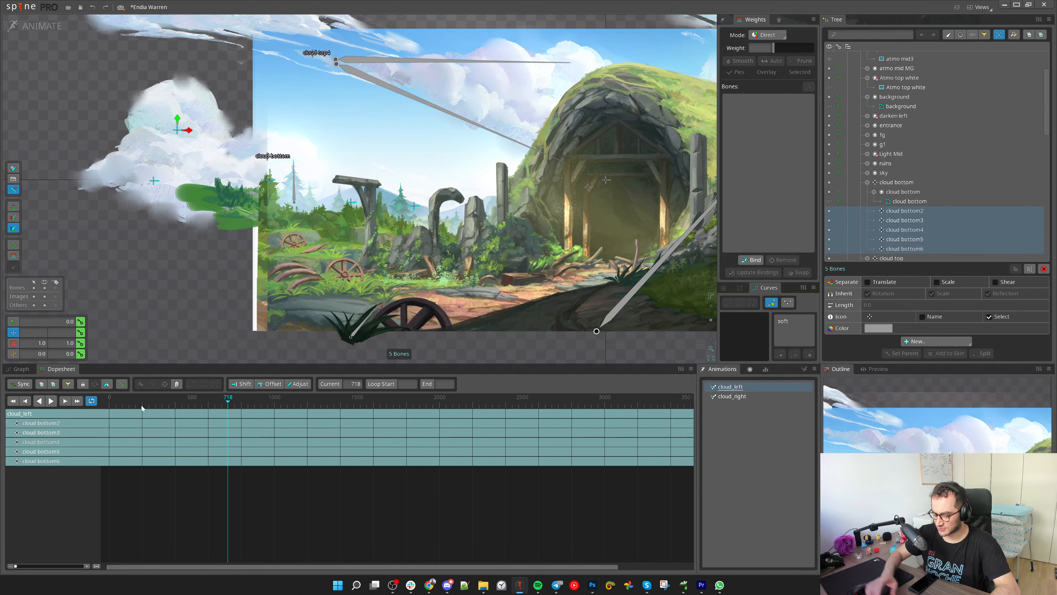
key("Page_Up")
key("Page_Up")
key("Page_Up")
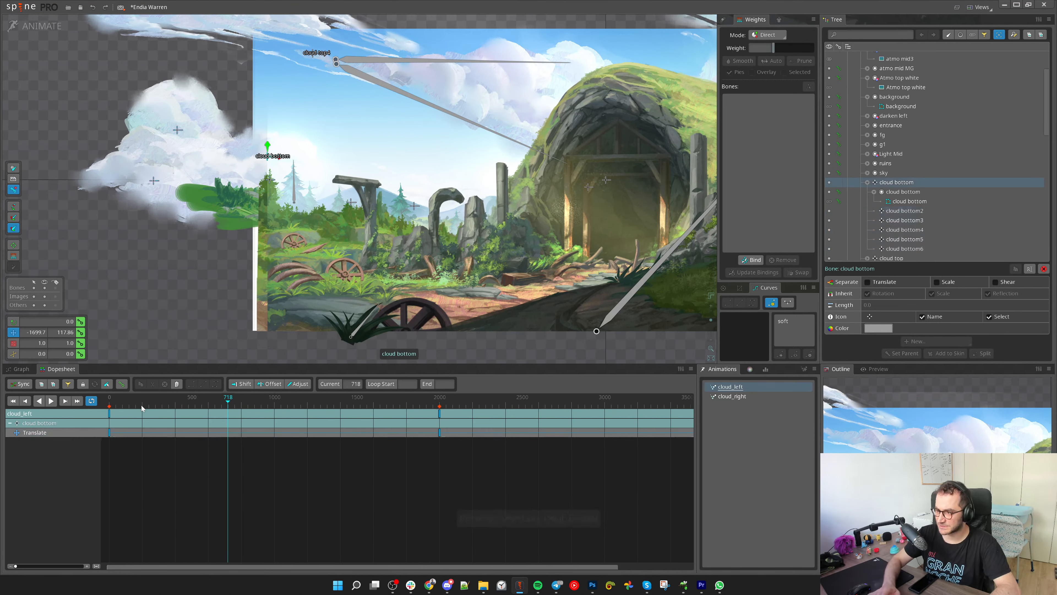
key("Page_Down")
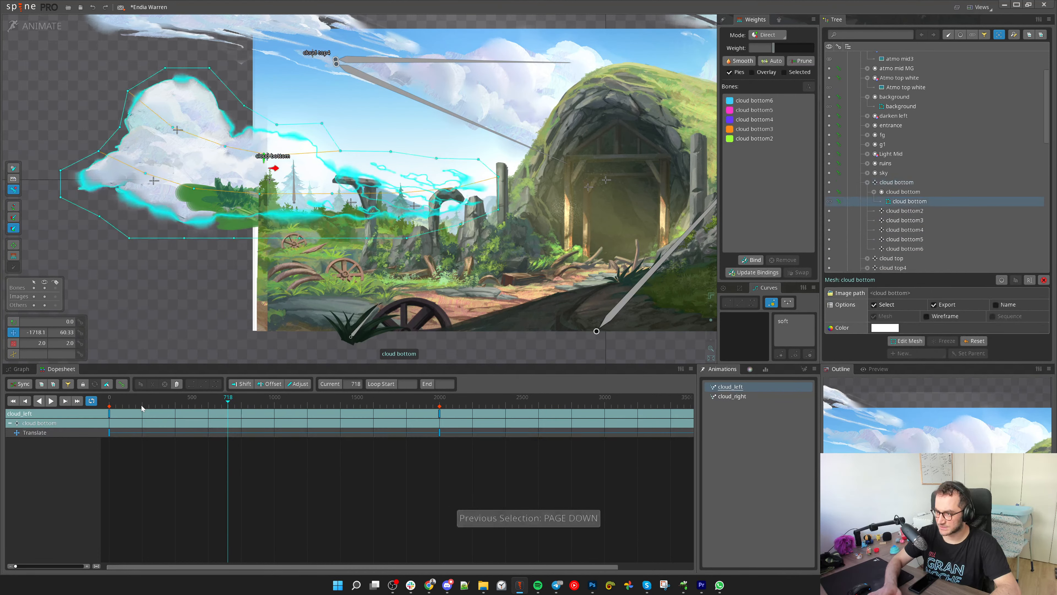
left_click_drag(188, 356, 181, 354)
key("space")
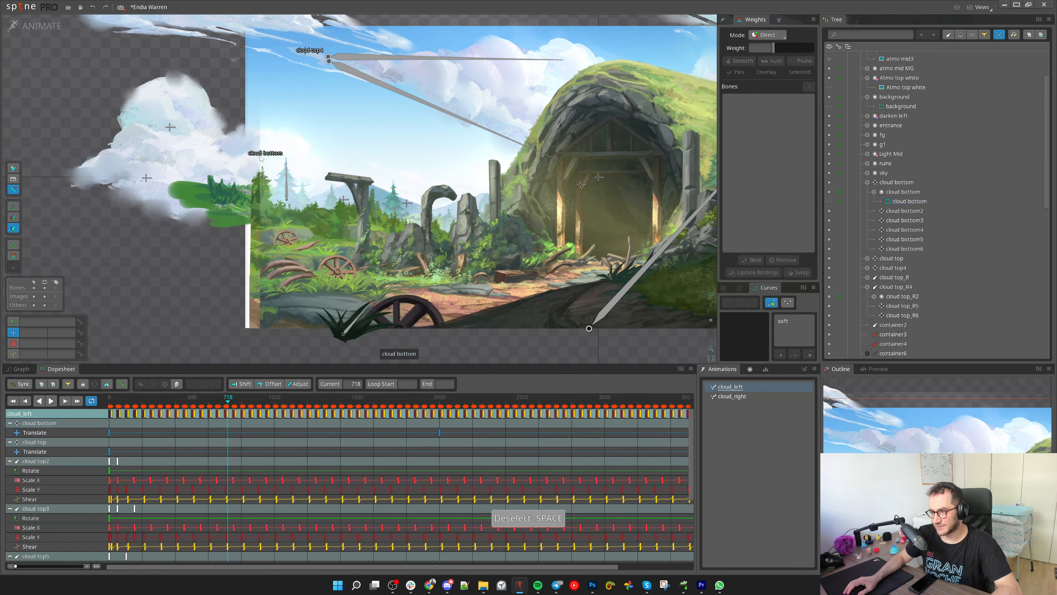
left_click(200, 212)
Return cloud_left to frame 0 and recall stored selection 1 with the five cloud bottom child bones
left_click(109, 404)
scroll(157, 315, "down", 3)
left_click_drag(106, 344, 136, 345)
left_click_drag(129, 405, 98, 411)
key("1")
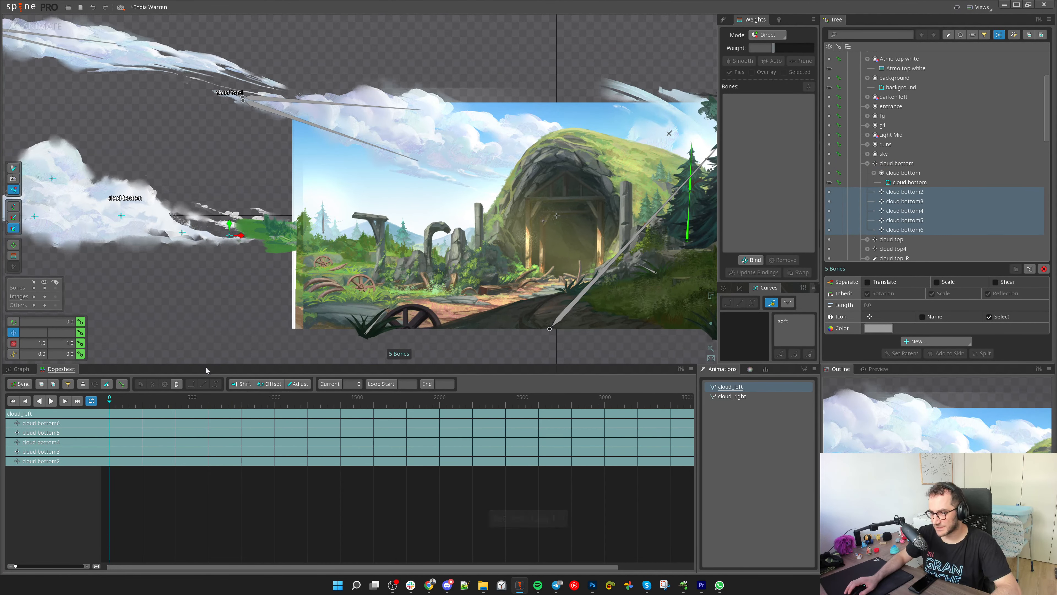
mouse_move(104, 404)
left_mouse_down()
mouse_move(146, 405)
mouse_move(104, 404)
left_mouse_up()
scroll(133, 396, "up", 5)
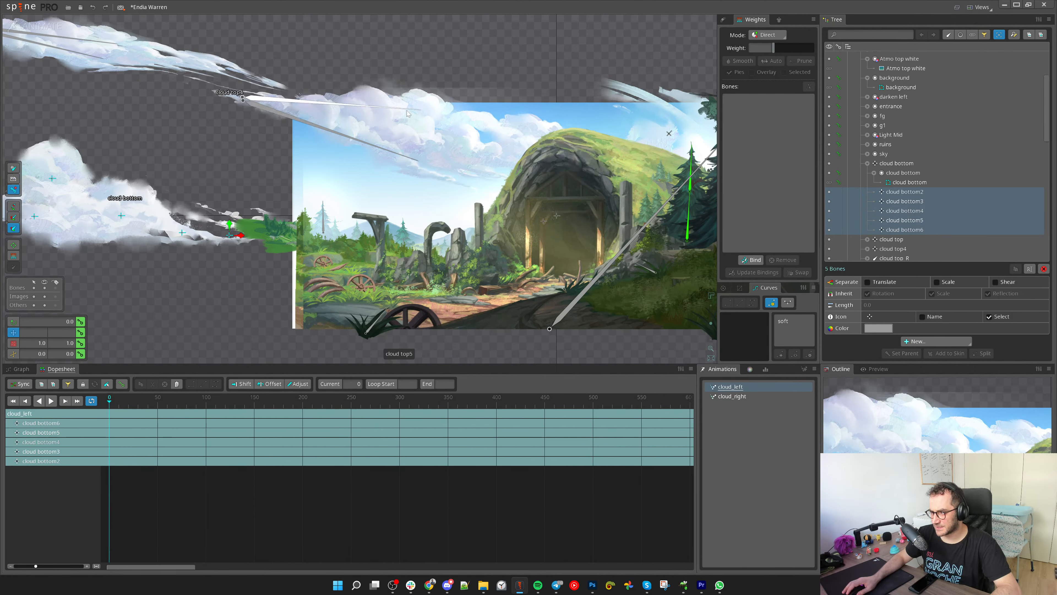
Select the cloud top5 bone and examine the timing of its scale and shear keys
left_click(426, 127)
scroll(208, 410, "up", 2)
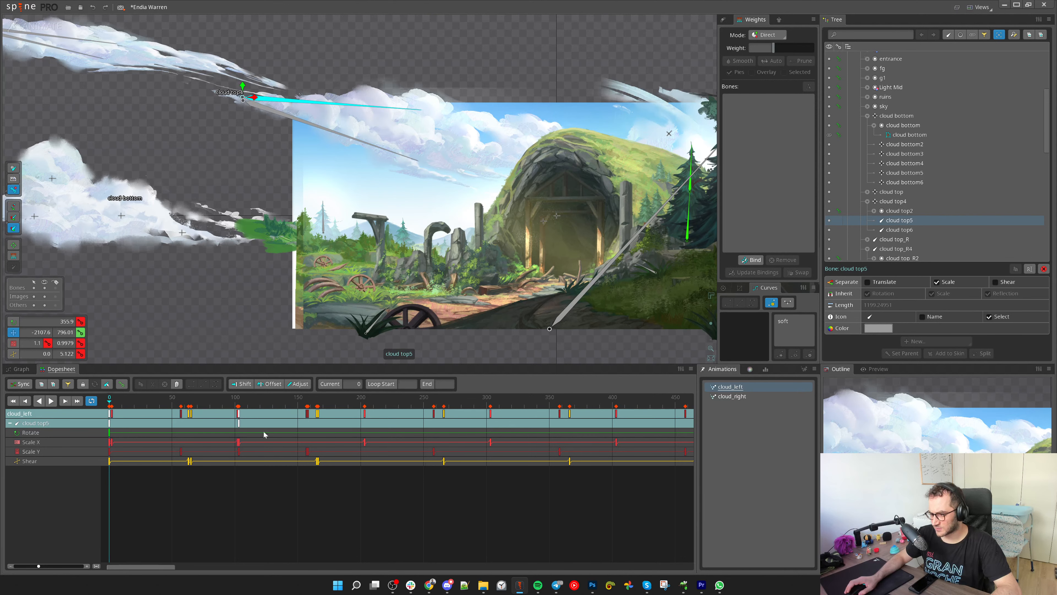
left_click_drag(181, 222, 233, 224)
Recall stored selection 1 and key the five cloud bottom child bones' scale at 0.95 on frame 0
key("1")
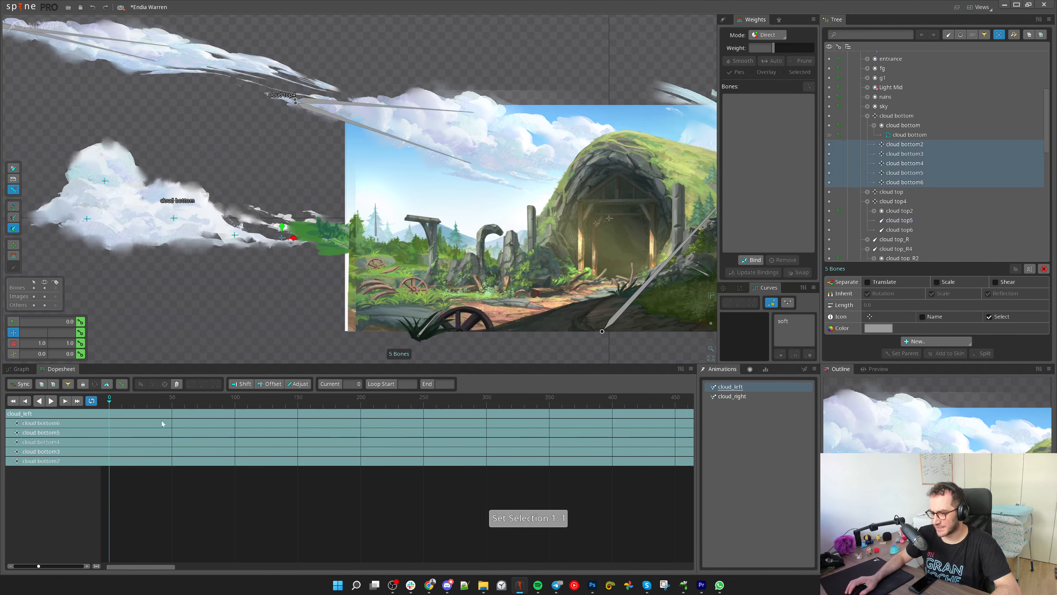
left_click(81, 342)
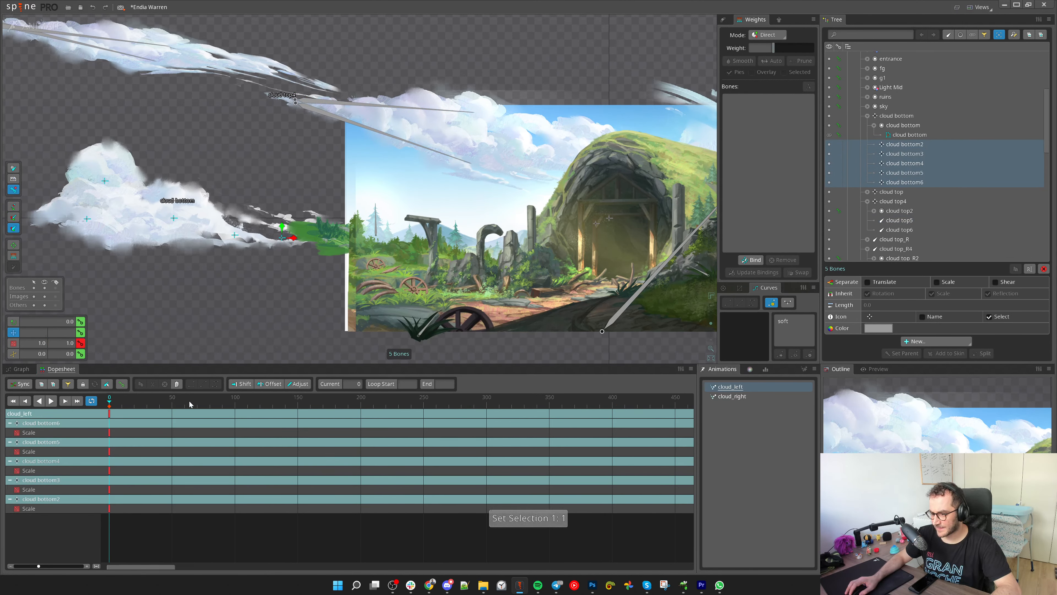
left_click_drag(209, 315, 220, 315)
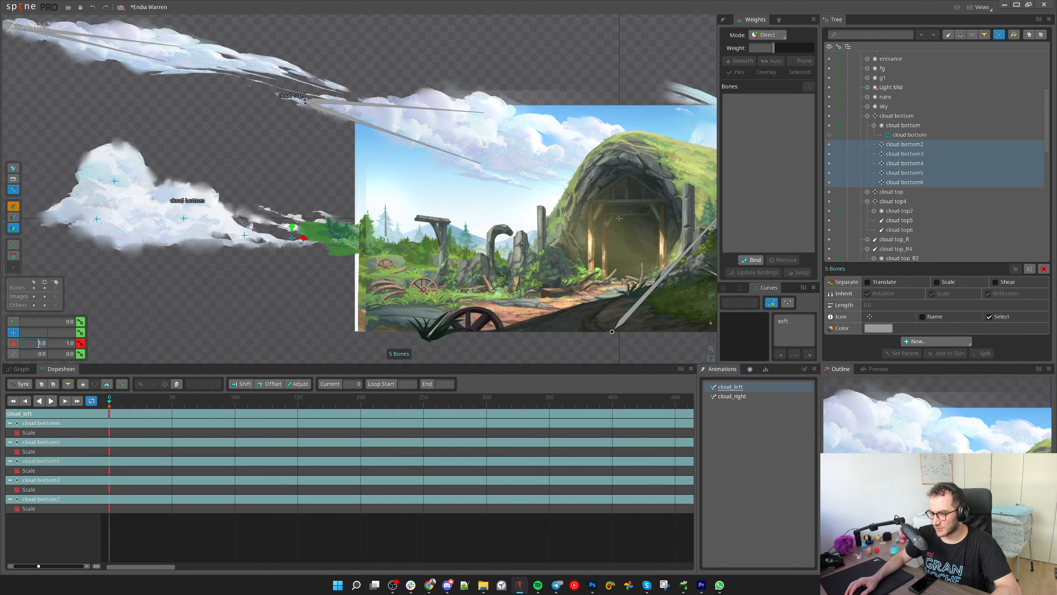
type(".")
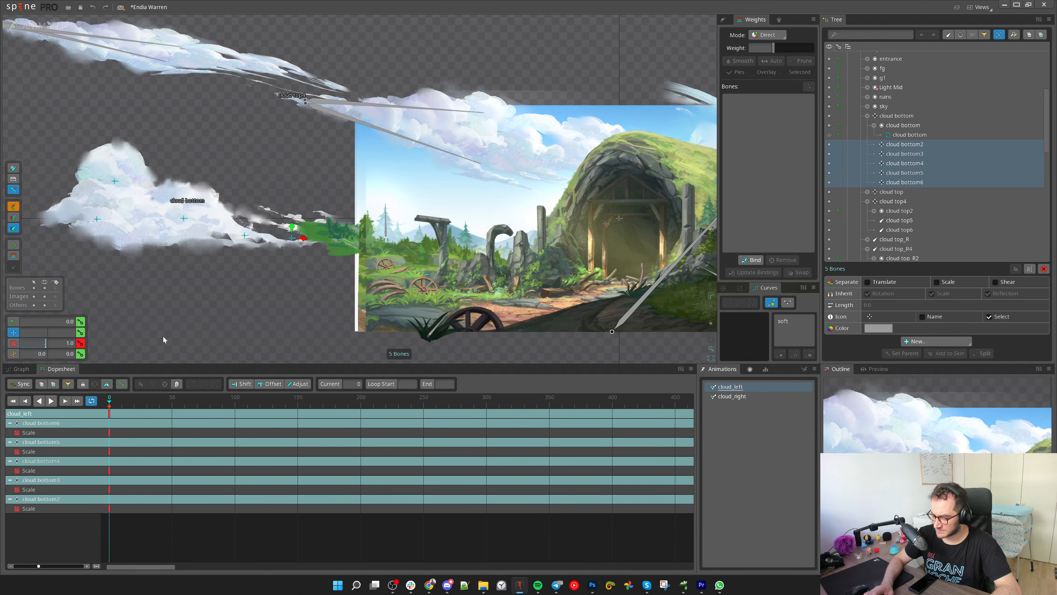
type("95")
key("Return")
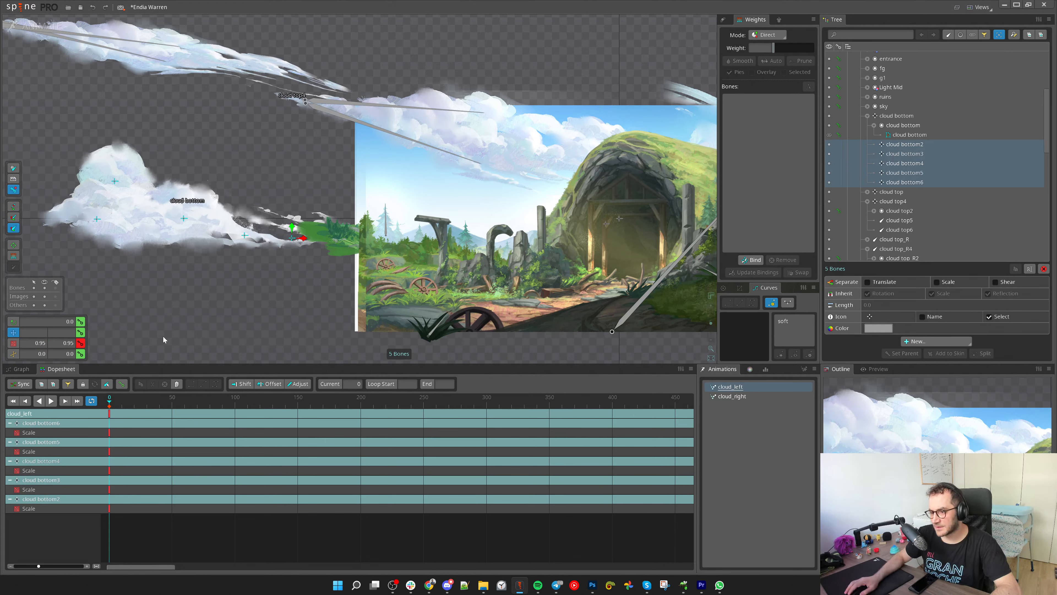
Key the five cloud bottom child bones' scale at 1.05 on frame 100
left_click(235, 406)
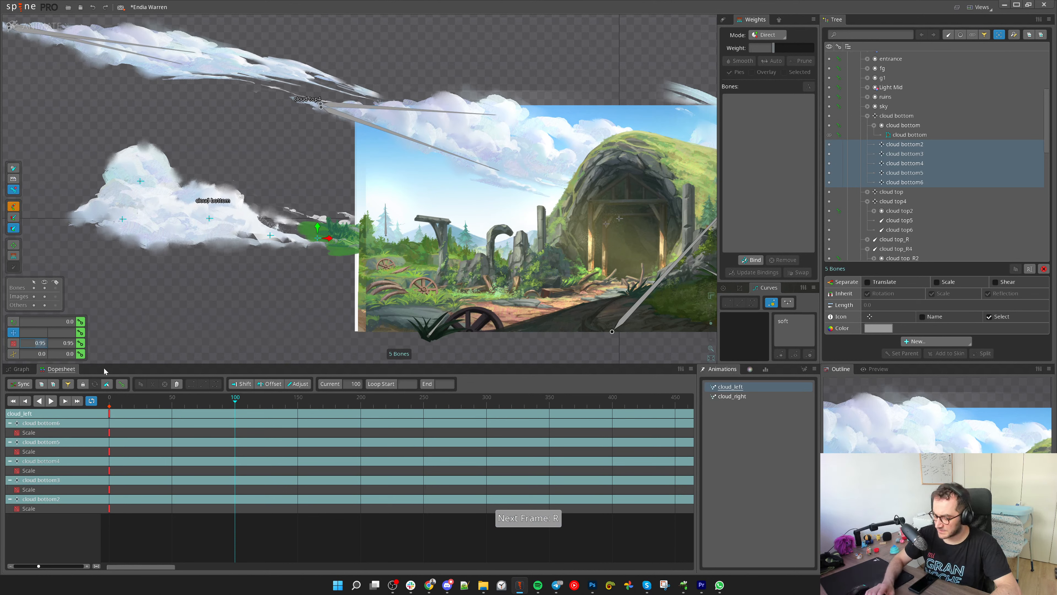
type("105")
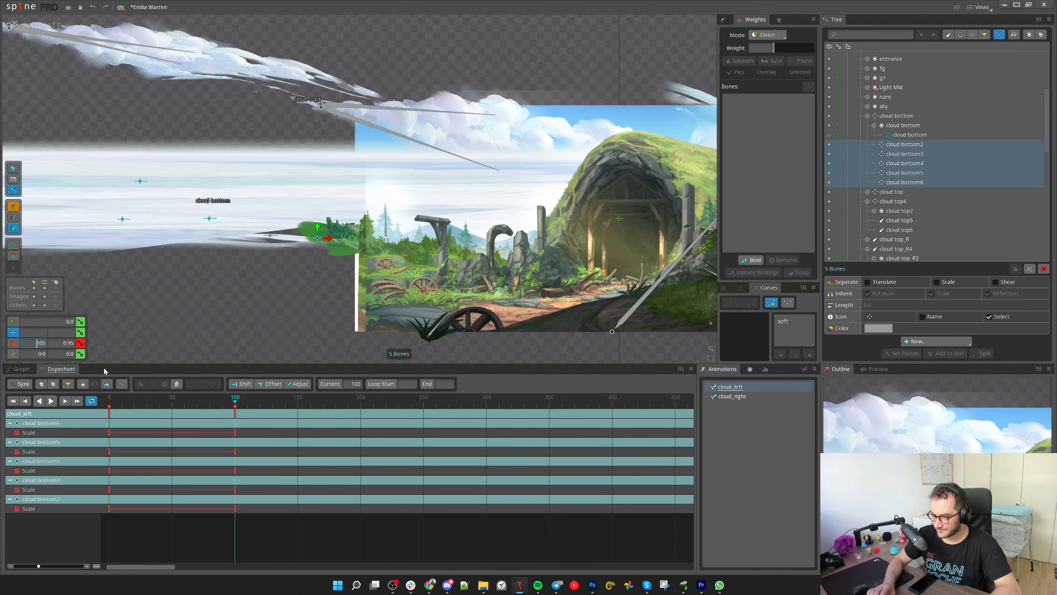
type("1.05")
key("Tab")
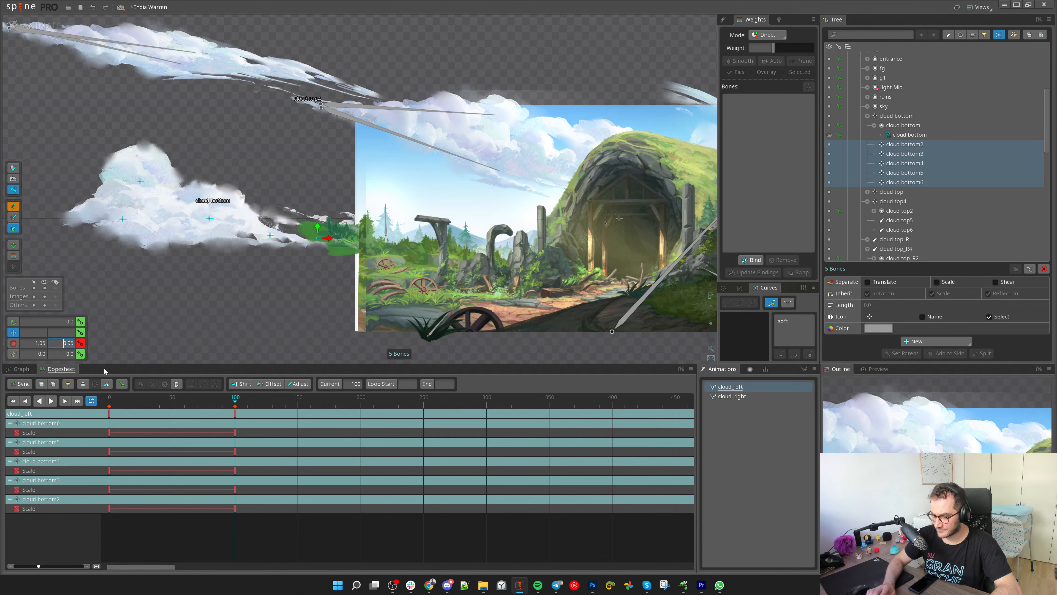
type("1.05")
key("Return")
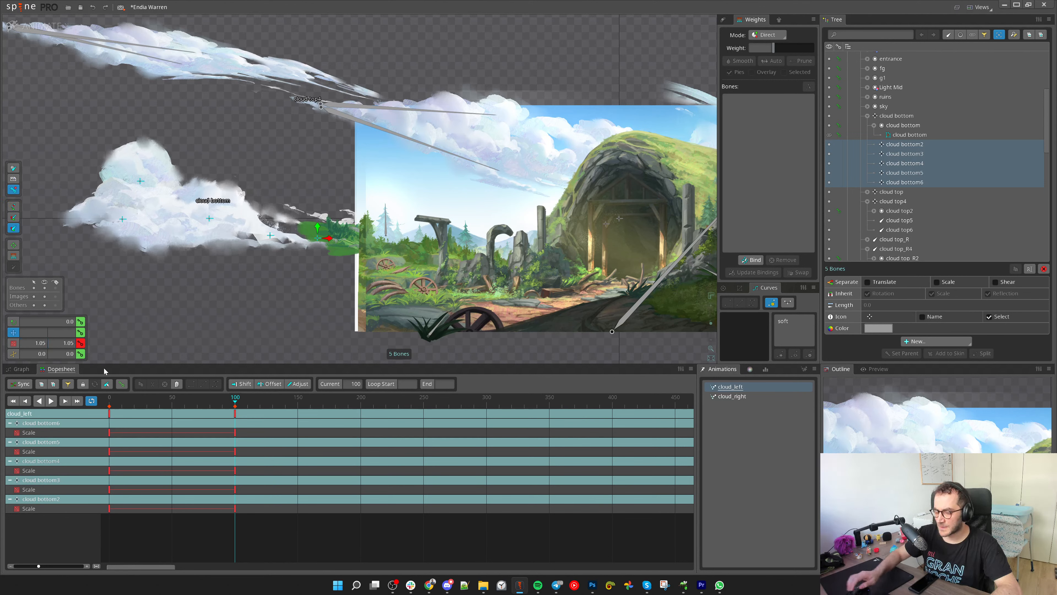
Change the five cloud bottom child bones' scale key on frame 0 to 0.9 in both axes
left_click_drag(153, 401, 109, 403)
key("space")
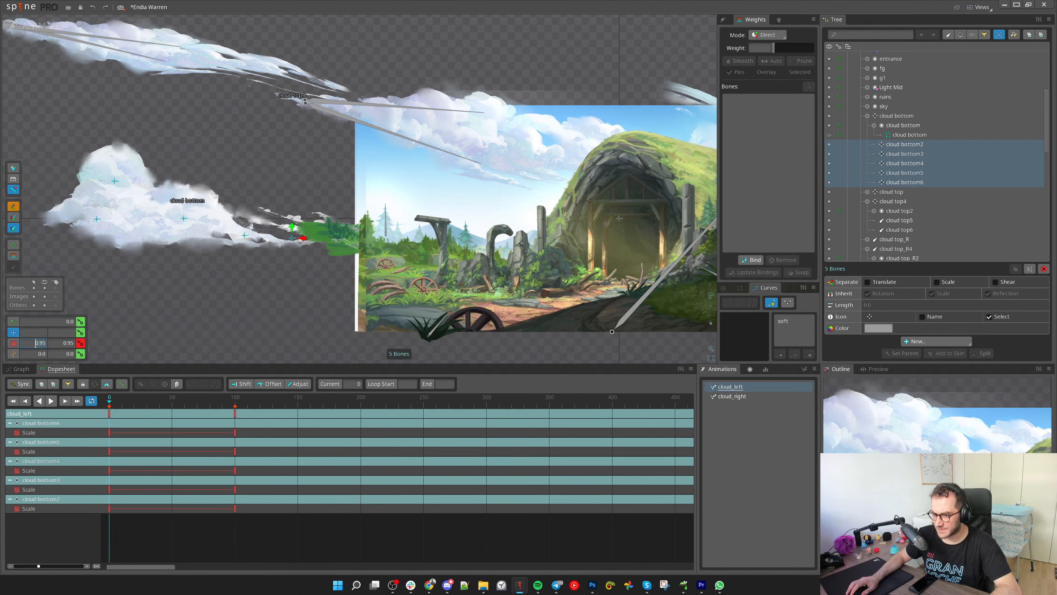
double_click(64, 343)
type("9")
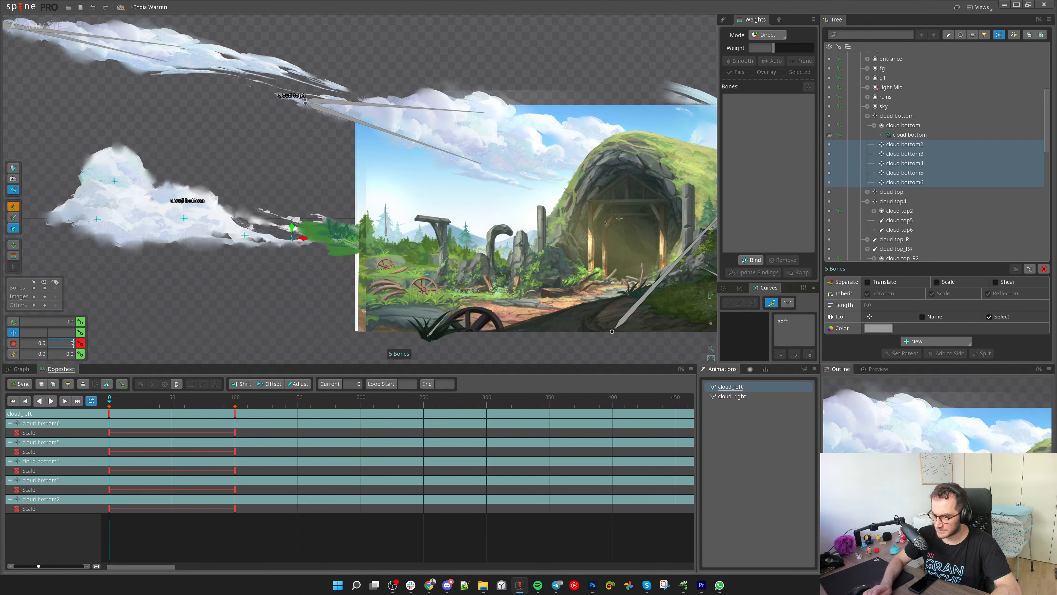
Change the five bones' scale key on frame 100 to 1.1 in both axes
left_click(235, 414)
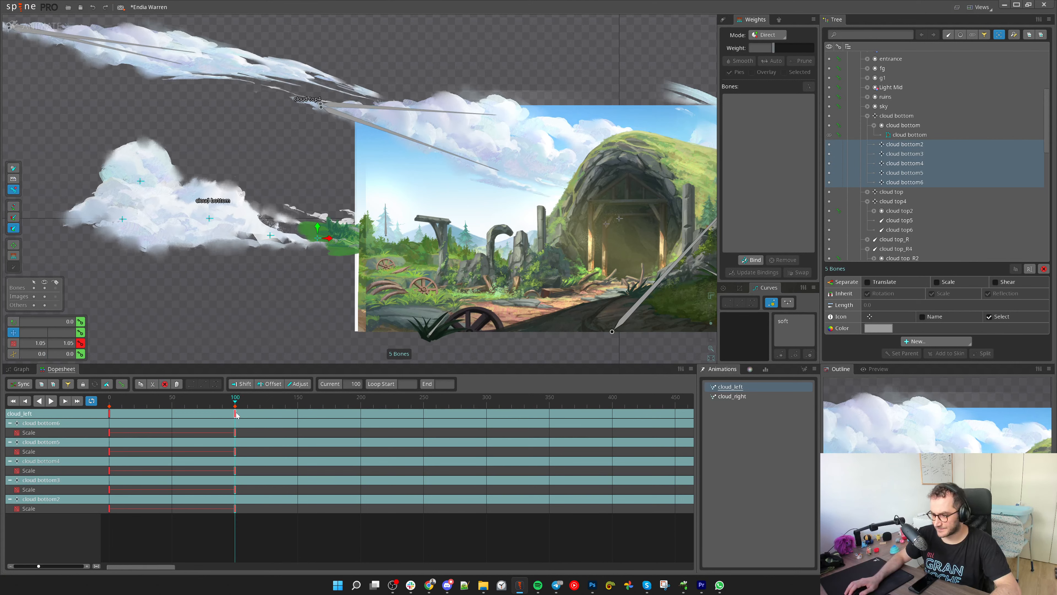
double_click(35, 343)
type("1.1")
key("Tab")
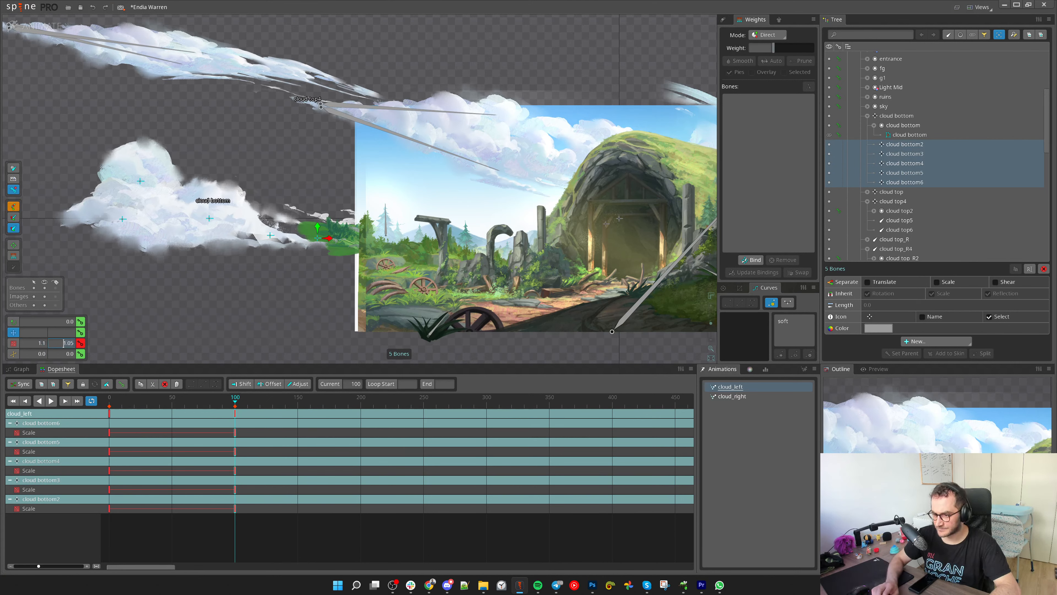
type("1.1")
key("Return")
Copy the frame 0 scale keys to frame 200 to close the five bones' scale loop
mouse_move(125, 404)
left_mouse_down()
mouse_move(244, 407)
mouse_move(106, 411)
left_mouse_up()
key("ctrl+c")
left_click_drag(359, 405, 363, 406)
key("f")
key("ctrl+v")
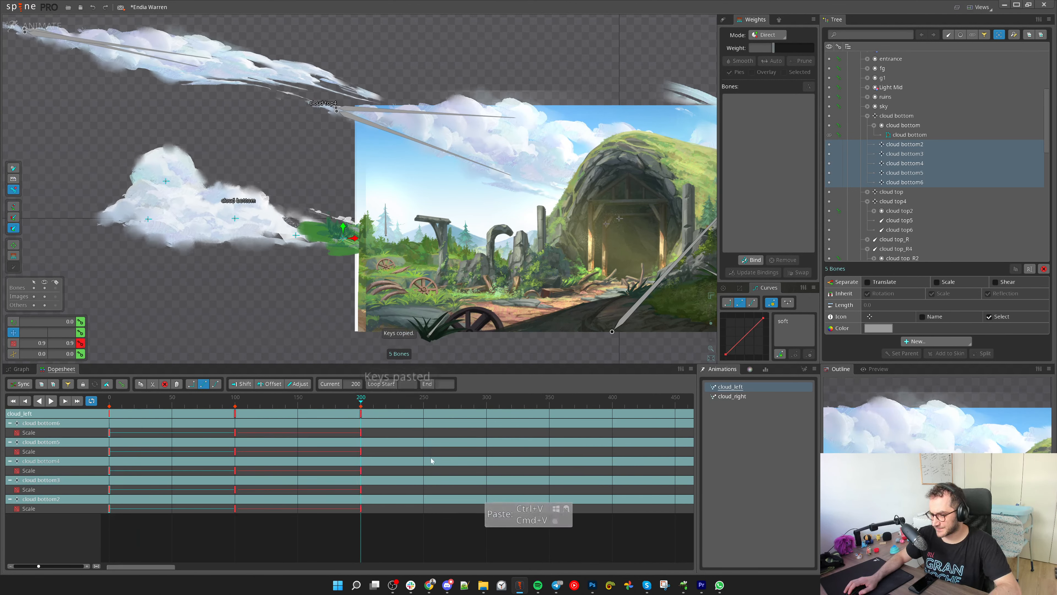
Repeat the 200-frame scale cycle by pasting its copied keys at frames 200, 400, 600 and 800
scroll(267, 400, "down", 5)
left_click(160, 436)
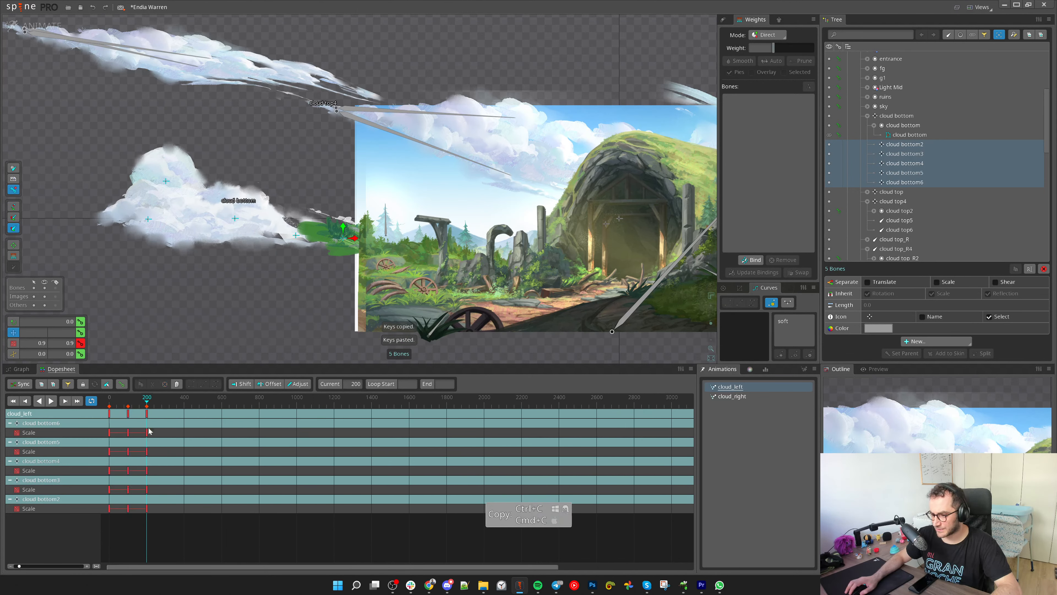
key("ctrl+v")
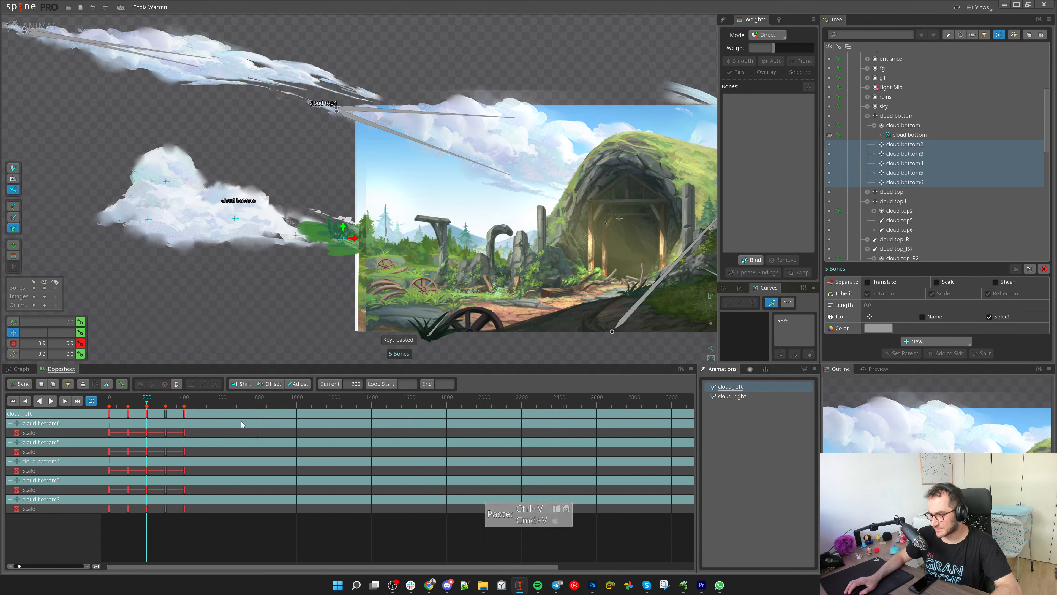
double_click(183, 414)
key("ctrl+v")
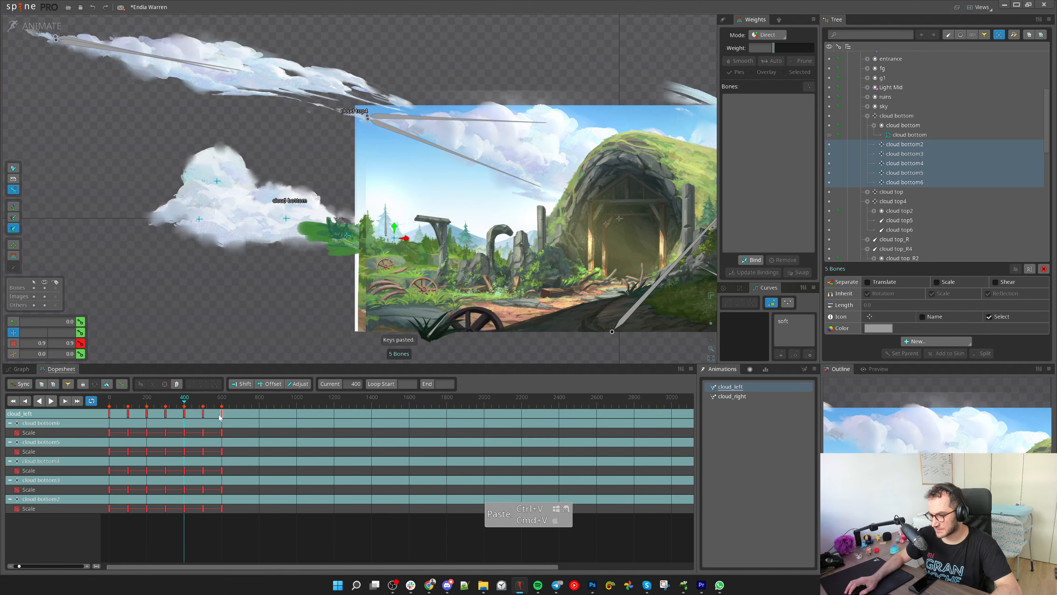
double_click(222, 415)
key("ctrl+v")
double_click(259, 414)
key("ctrl+v")
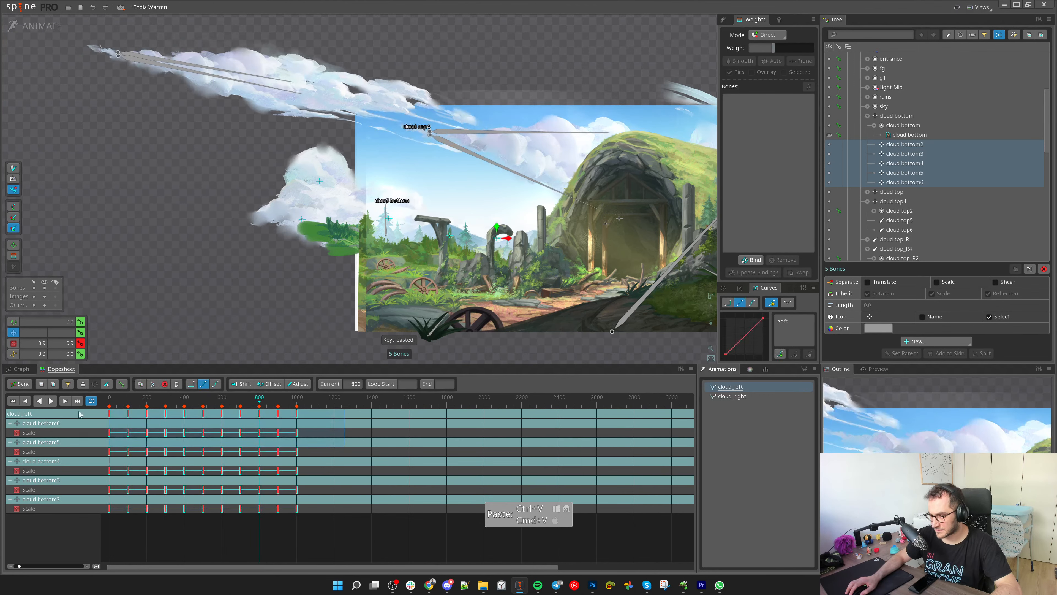
Copy all scale keys from frames 0 to 1000 and paste them at frame 1000
key("ctrl+c")
left_click(365, 474)
double_click(295, 414)
scroll(296, 415, "down", 2)
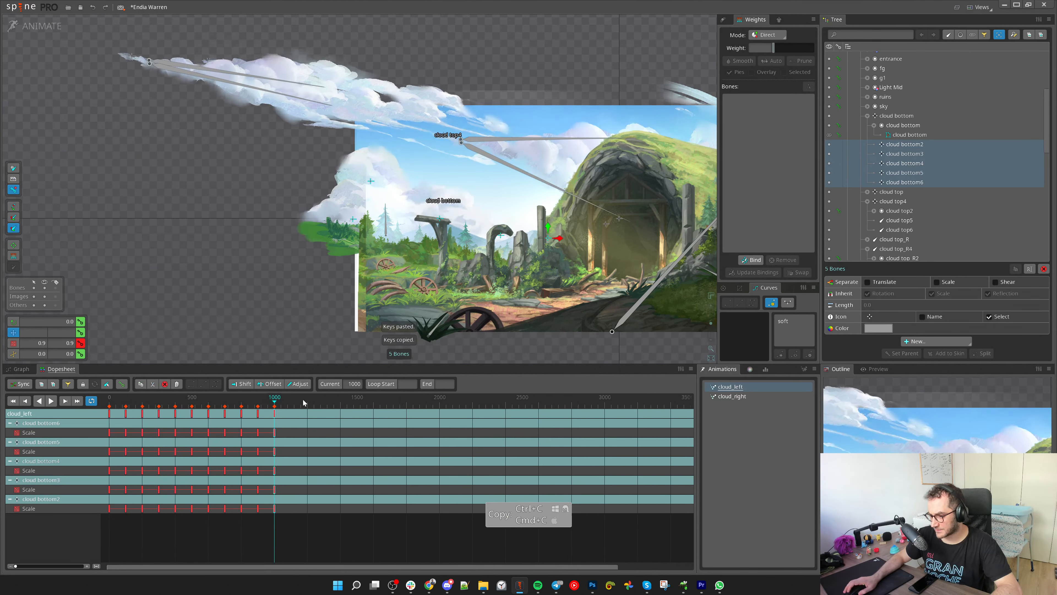
key("ctrl+v")
Extend the scale loop to frame 4000 by pasting the 1000-frame key block at frames 2000 and 3000
left_click_drag(464, 429, 220, 512)
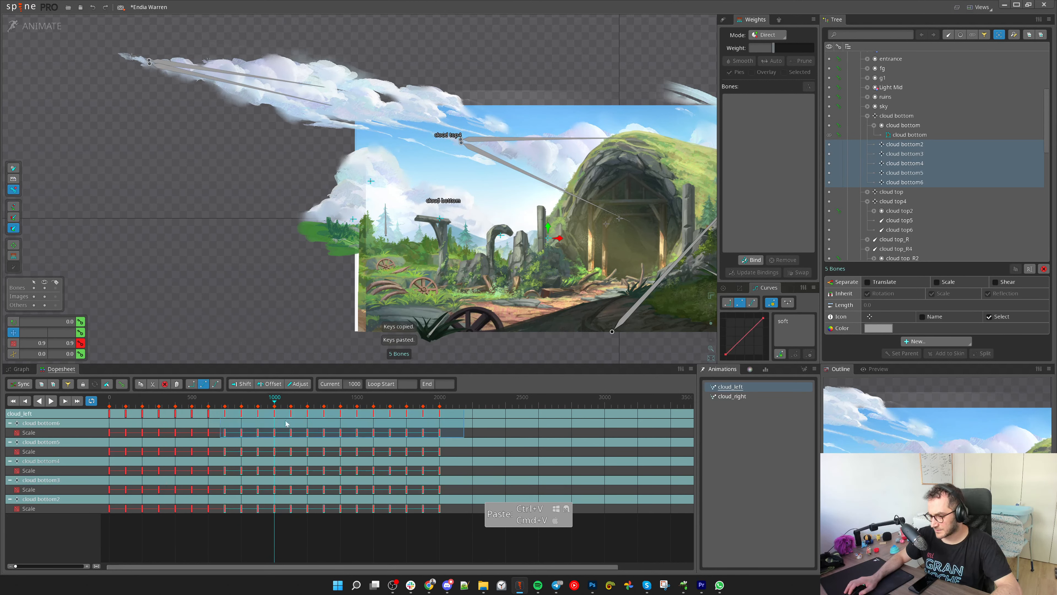
double_click(526, 422)
double_click(439, 414)
left_click_drag(516, 432, 401, 429)
key("ctrl+v")
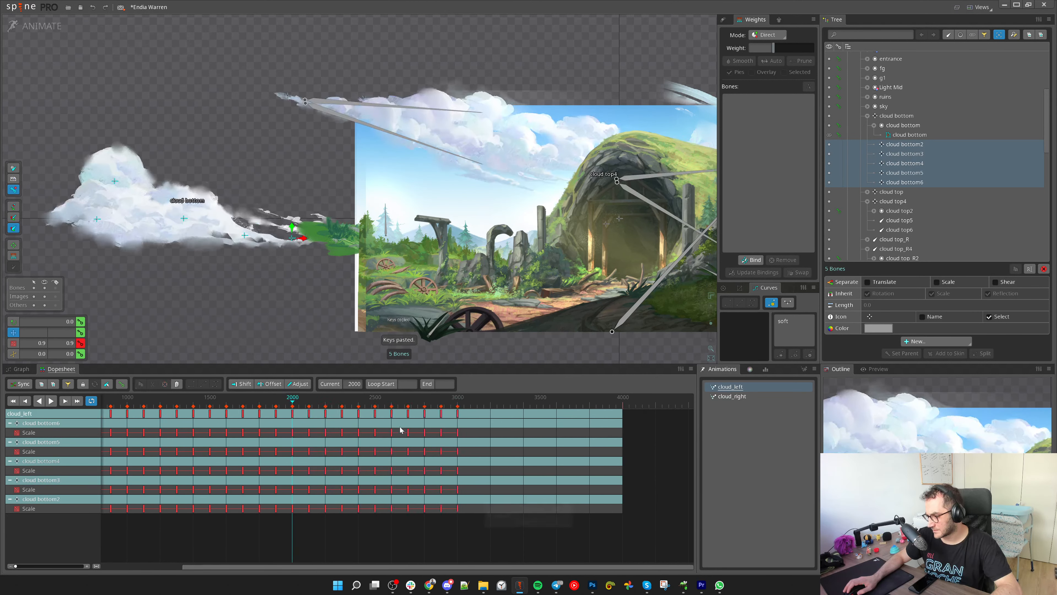
double_click(458, 414)
key("ctrl+v")
Apply the soft curve preset to all scale keys of the five cloud bottom child bones
left_click_drag(188, 406, 294, 404)
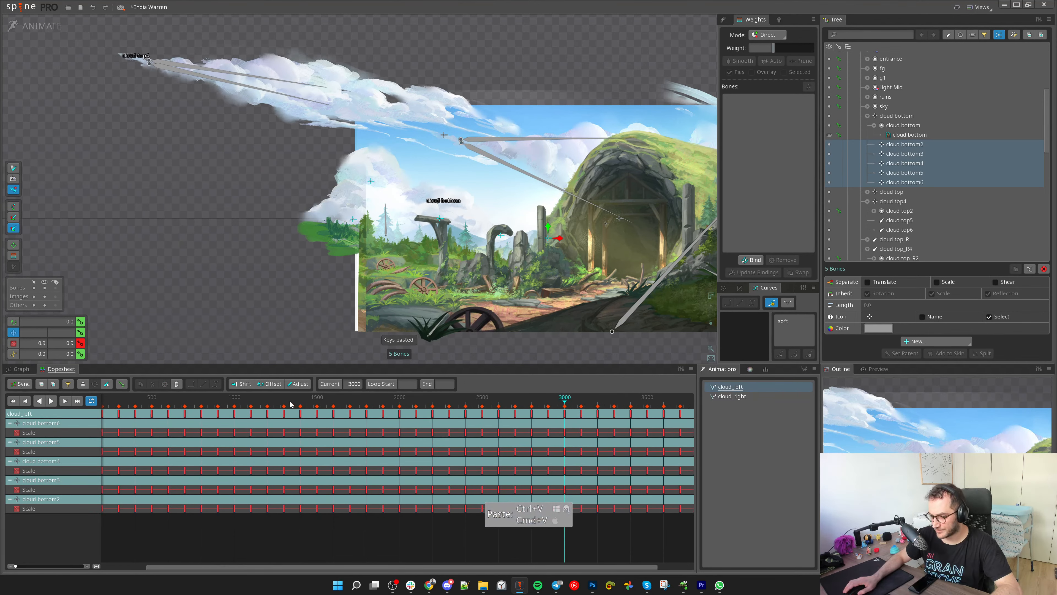
key("ctrl+a")
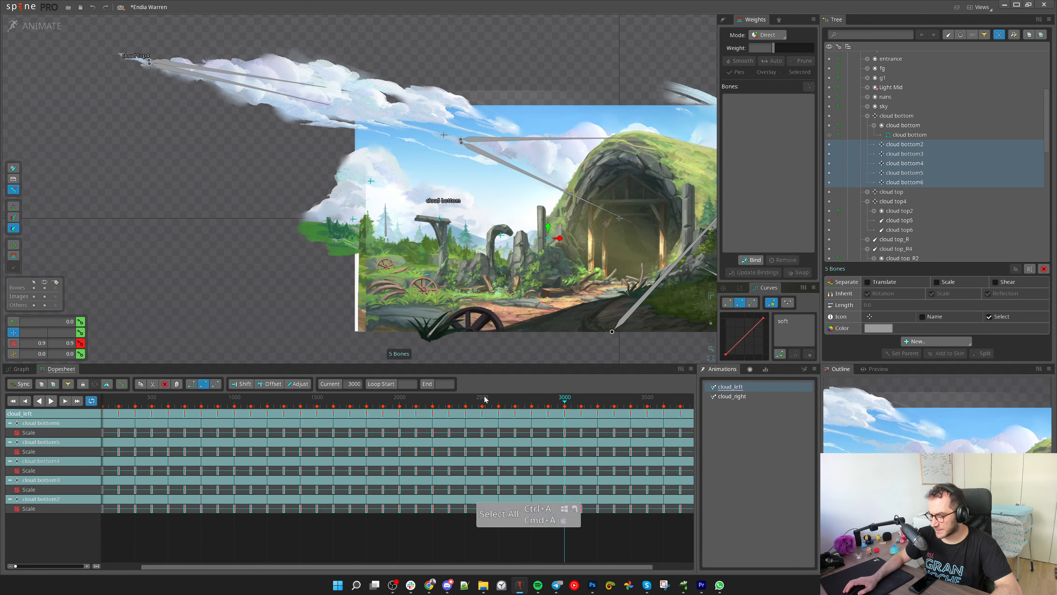
left_click(792, 319)
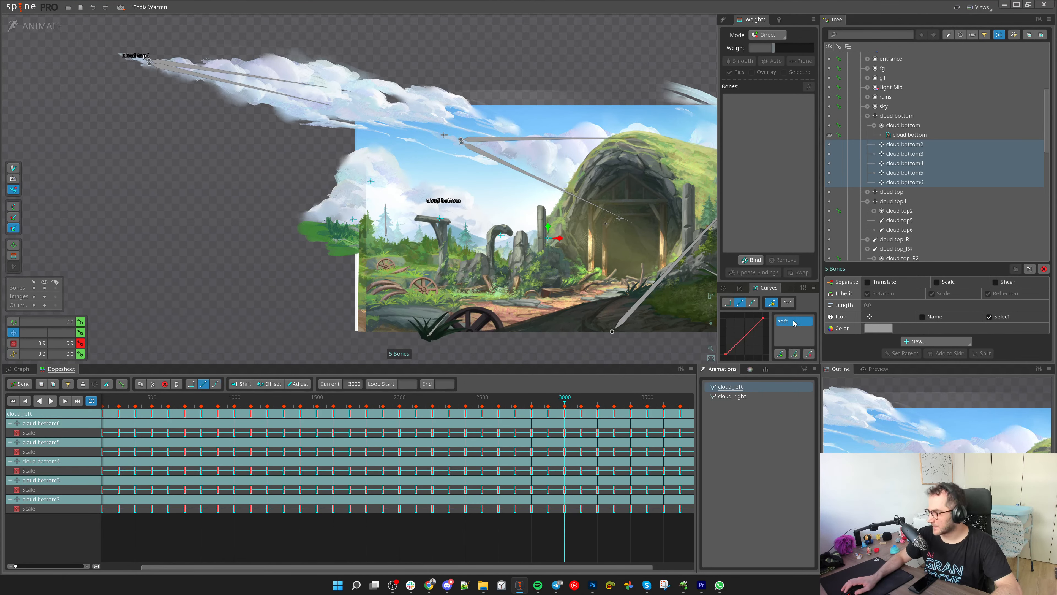
Key the five cloud bottom child bones' shear on frame 0 with a Y shear of about 2.445
left_click_drag(173, 396, 268, 411)
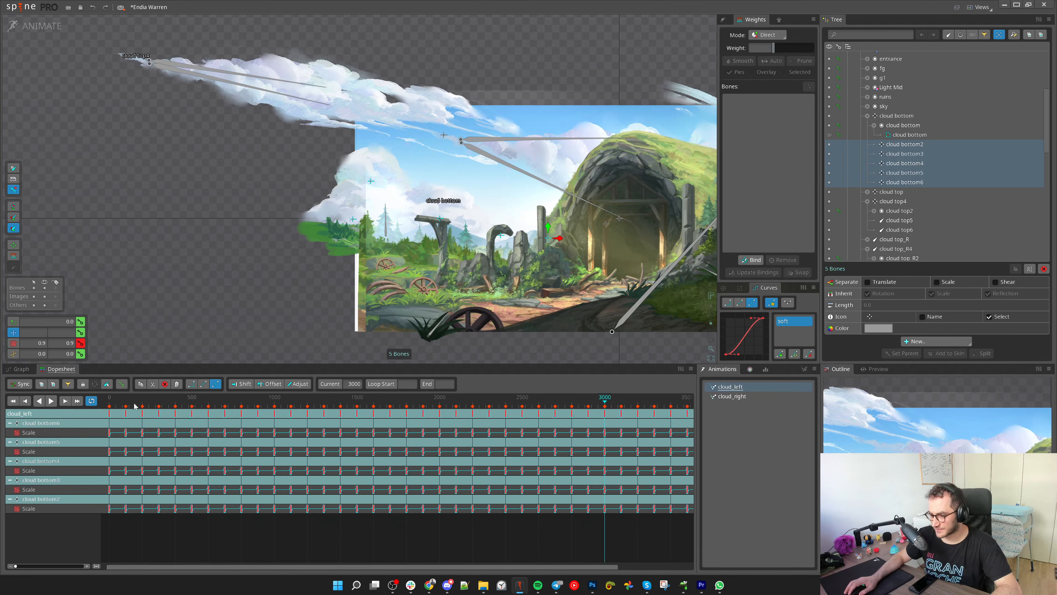
mouse_move(111, 405)
left_mouse_down()
mouse_move(126, 405)
mouse_move(91, 408)
left_mouse_up()
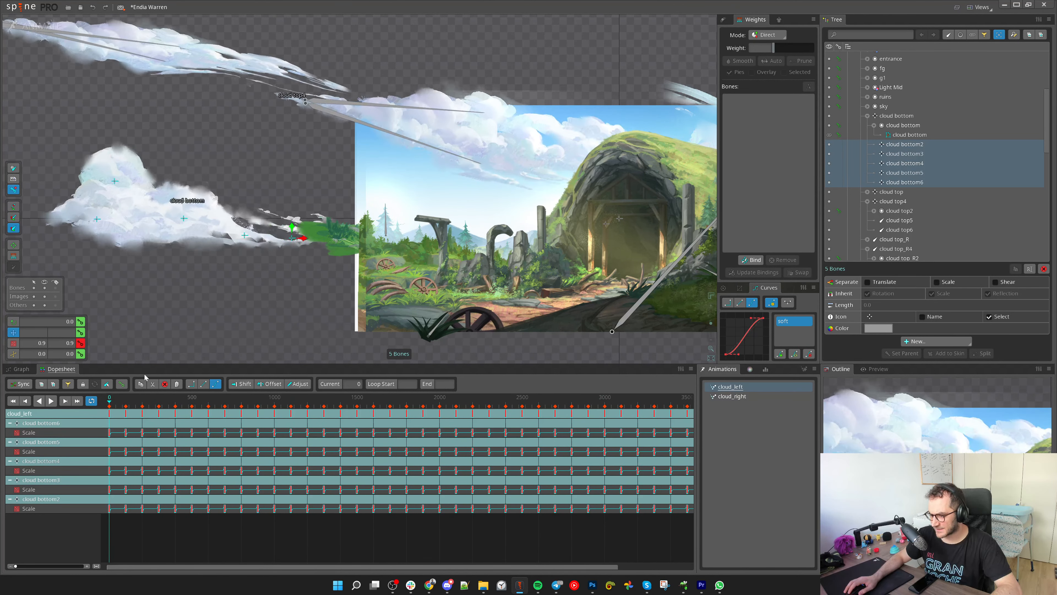
left_click(80, 353)
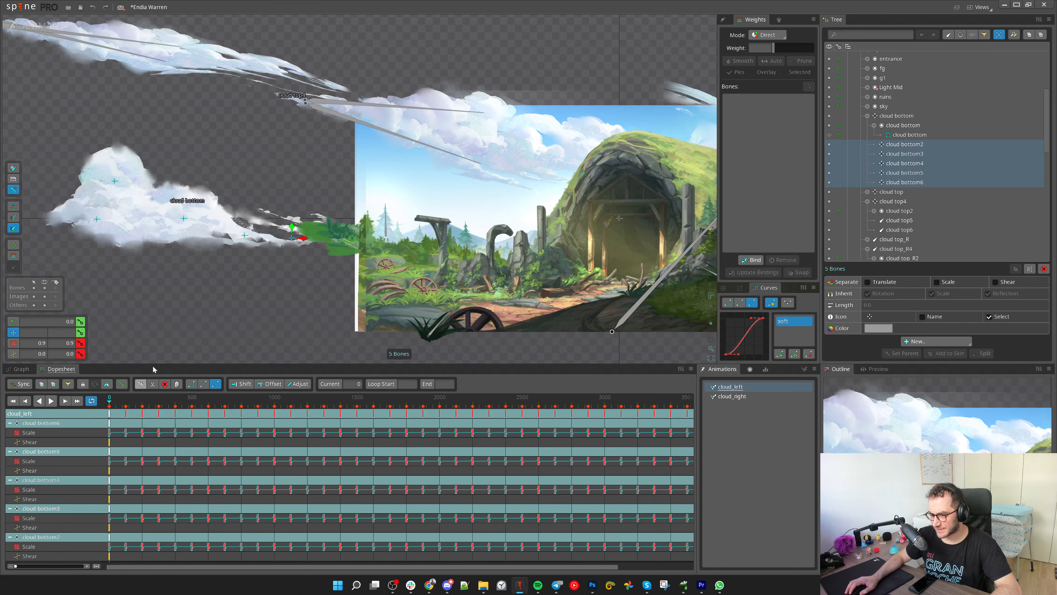
scroll(197, 312, "up", 2)
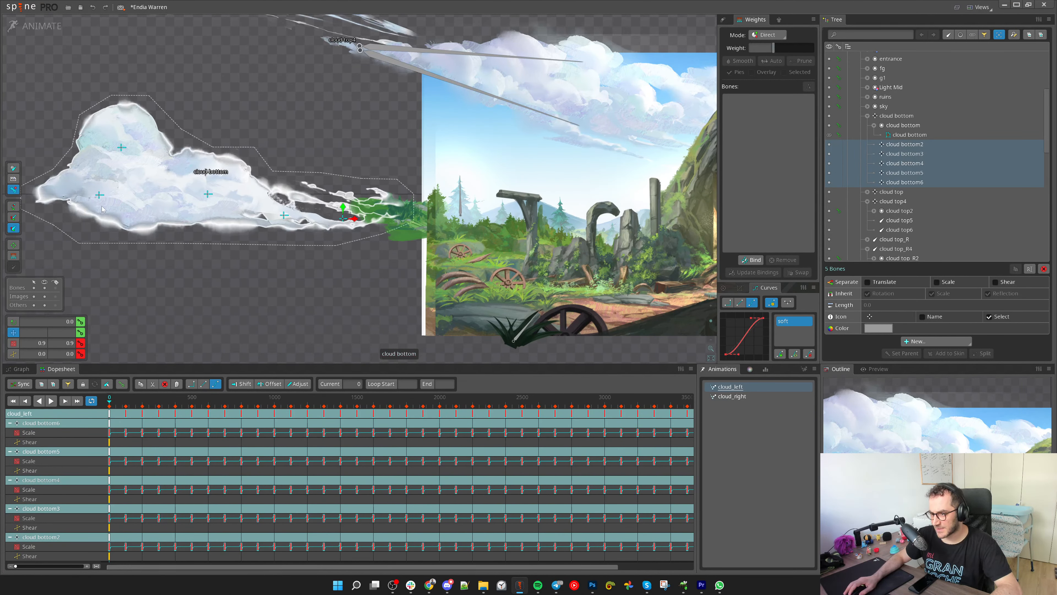
mouse_move(108, 404)
left_mouse_down()
mouse_move(161, 407)
mouse_move(98, 412)
left_mouse_up()
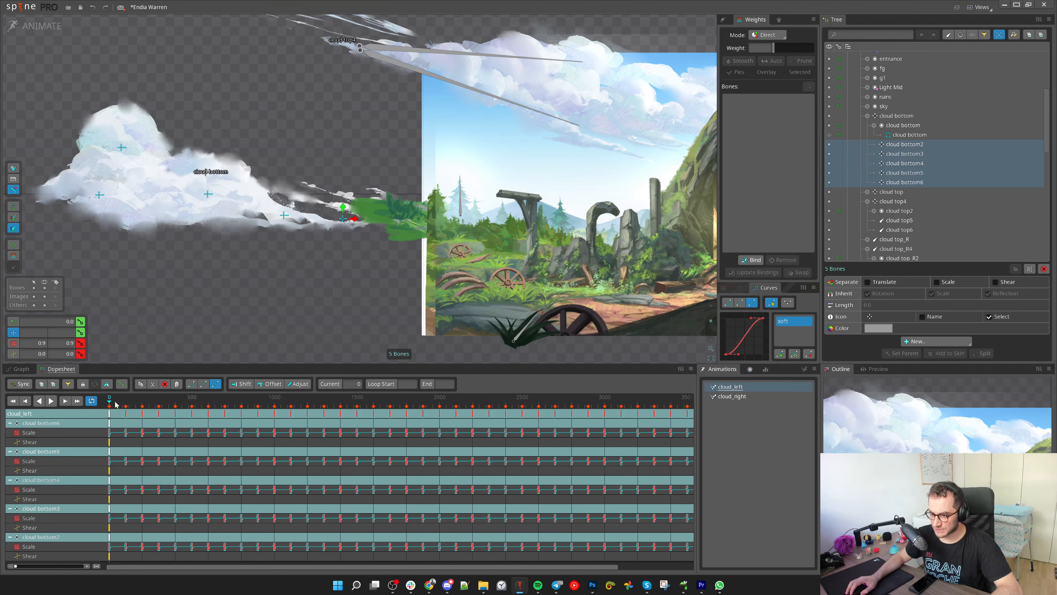
mouse_move(107, 403)
left_mouse_down()
mouse_move(118, 403)
mouse_move(106, 403)
left_mouse_up()
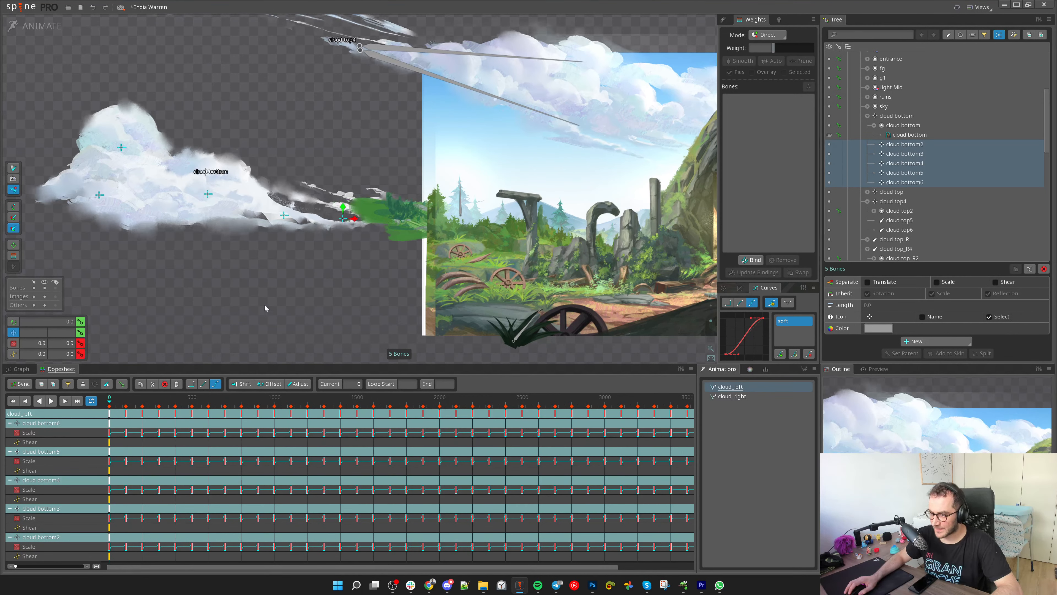
key("z")
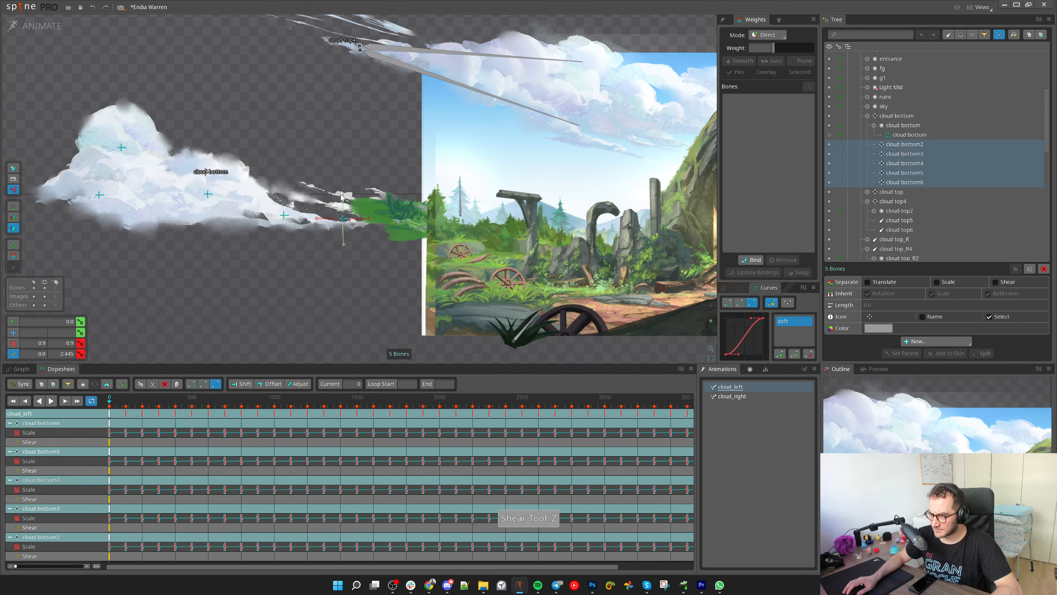
Shear the five cloud bottom child bones to about -2.353 in Y on frame 200
left_click(152, 437)
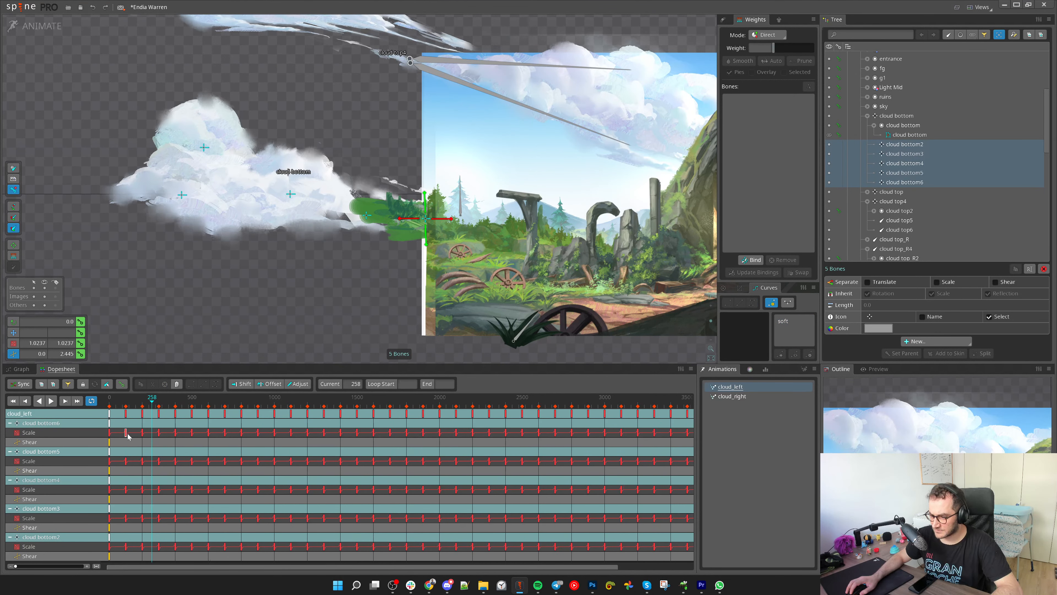
left_click(143, 433)
key("z")
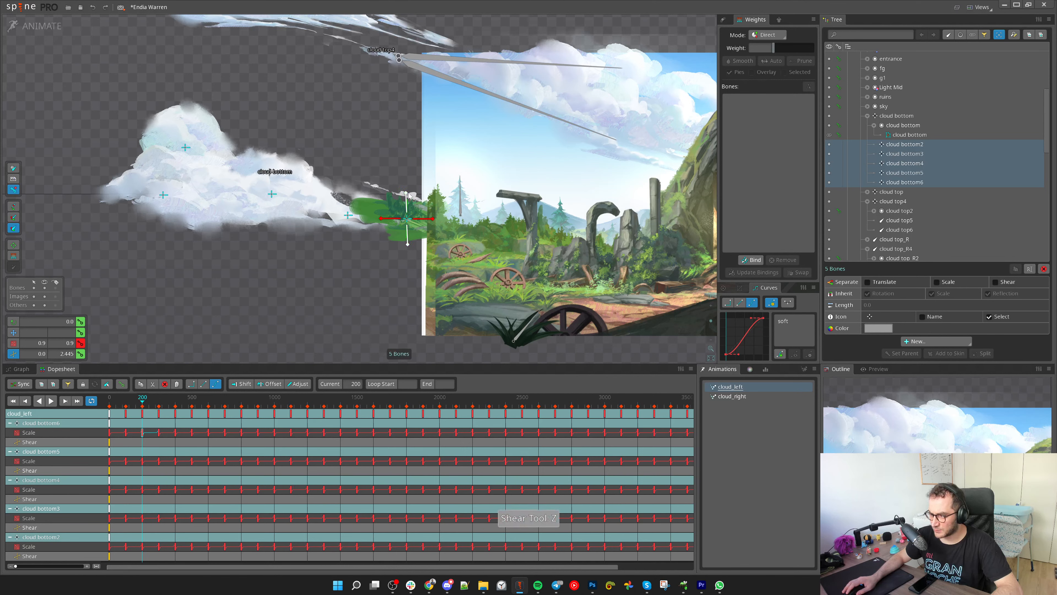
left_click_drag(408, 205, 411, 196)
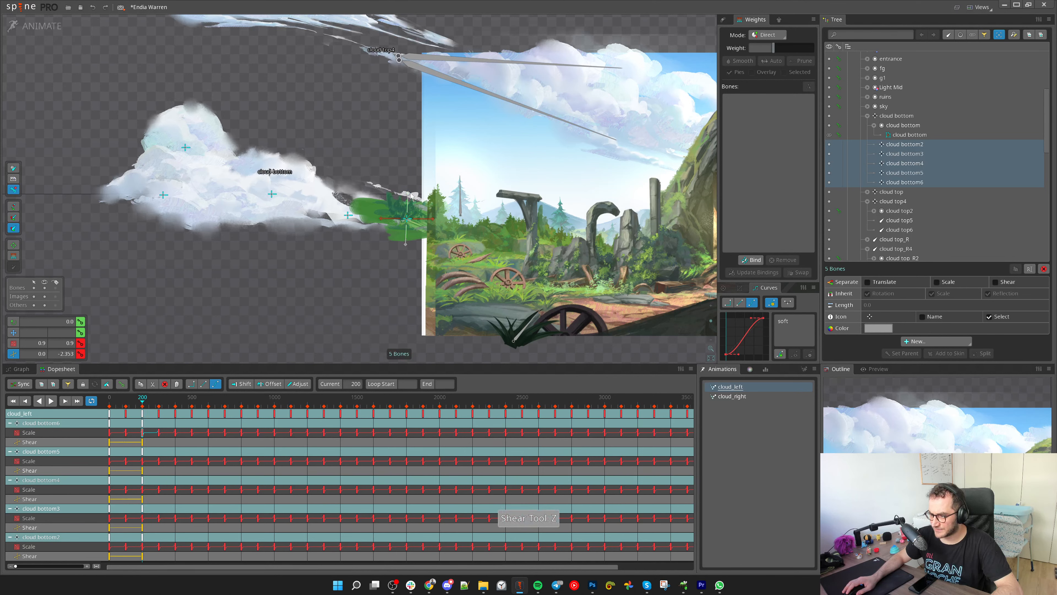
Filter the dopesheet to the shear keys and copy the frame 0 shear keys to frame 400
left_click(67, 383)
left_click(229, 446)
left_click_drag(122, 447, 105, 410)
key("ctrl+c")
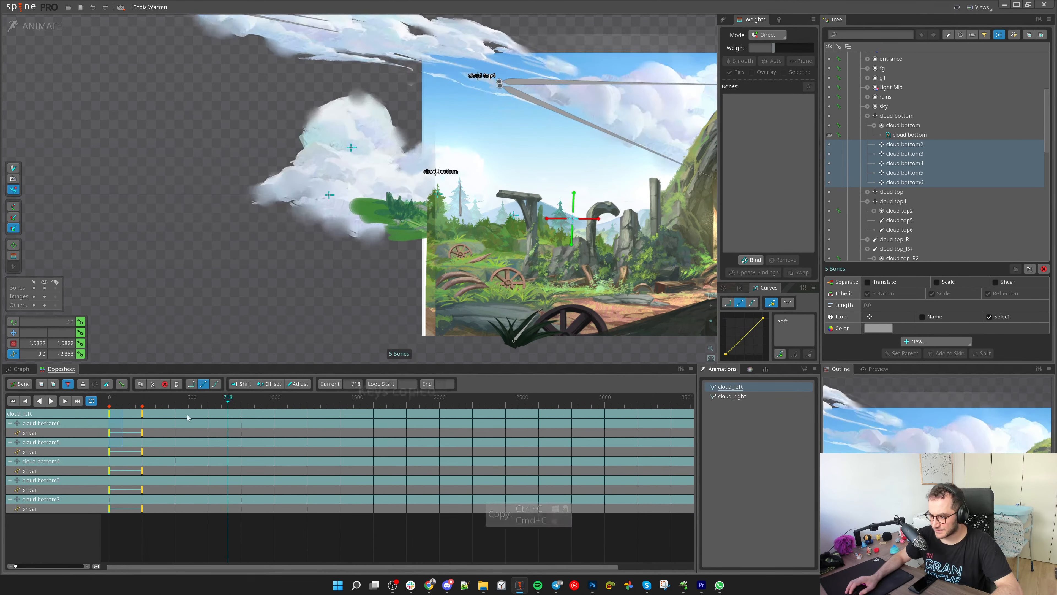
left_click(177, 402)
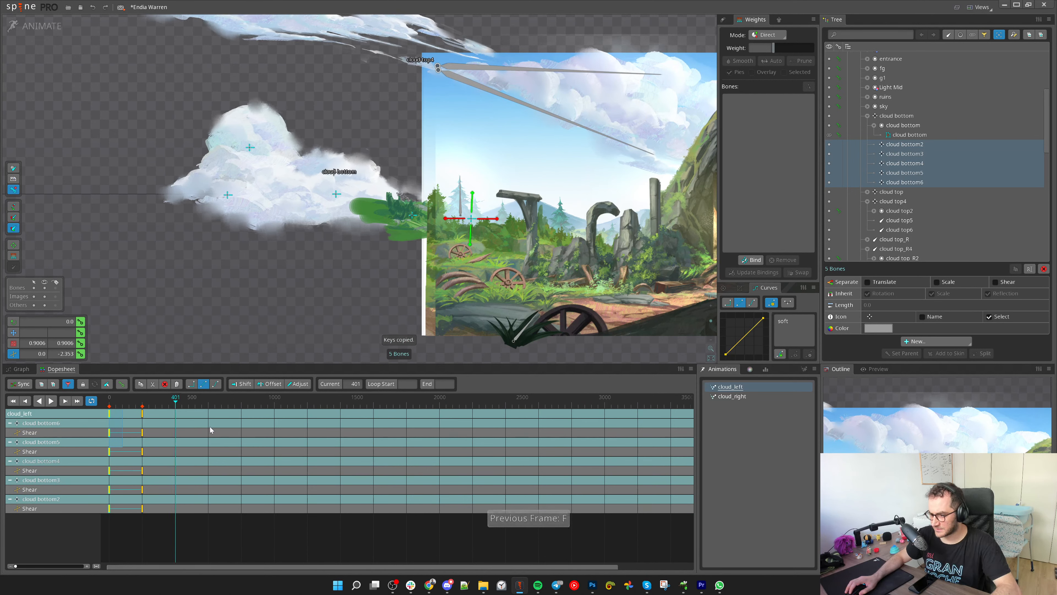
key("f")
key("ctrl+v")
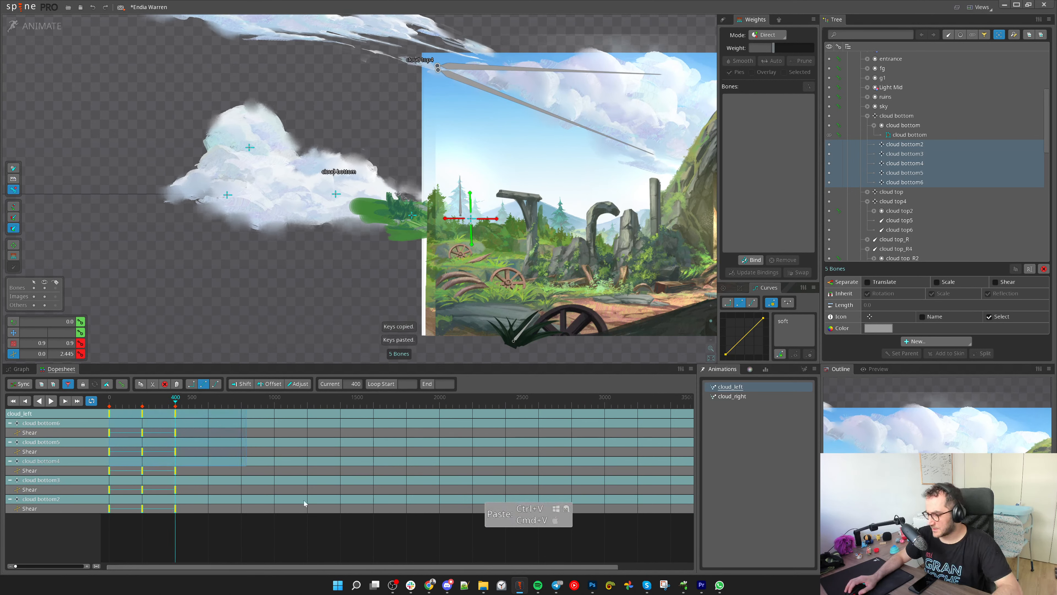
Repeat the 400-frame shear cycle by pasting its copied keys at frames 400, 800, 1200 and 1600
key("ctrl+c")
key("ctrl+v")
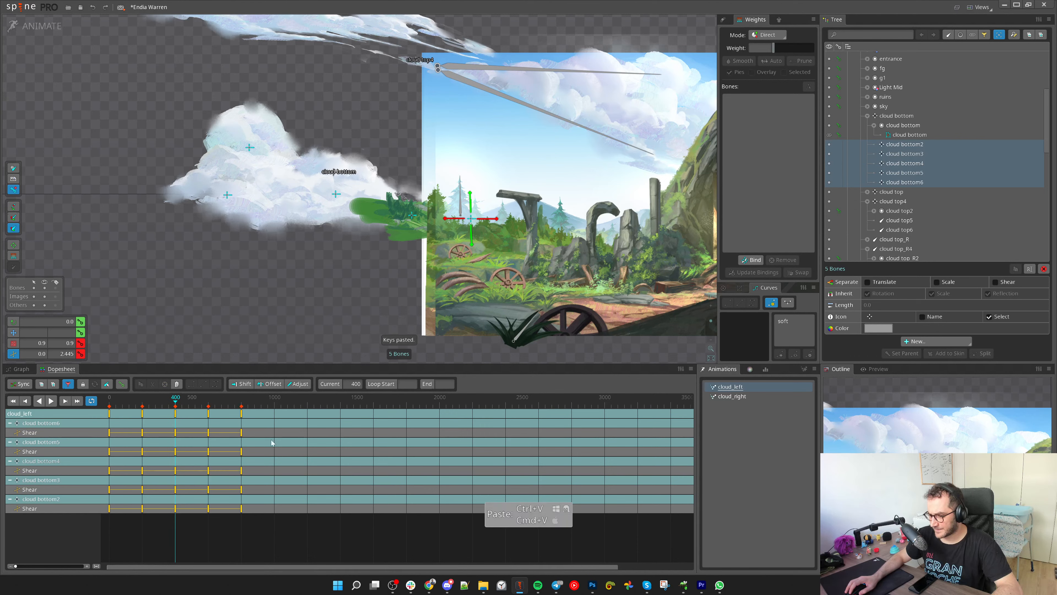
left_click(242, 416)
key("ctrl+v")
left_click(307, 417)
key("ctrl+v")
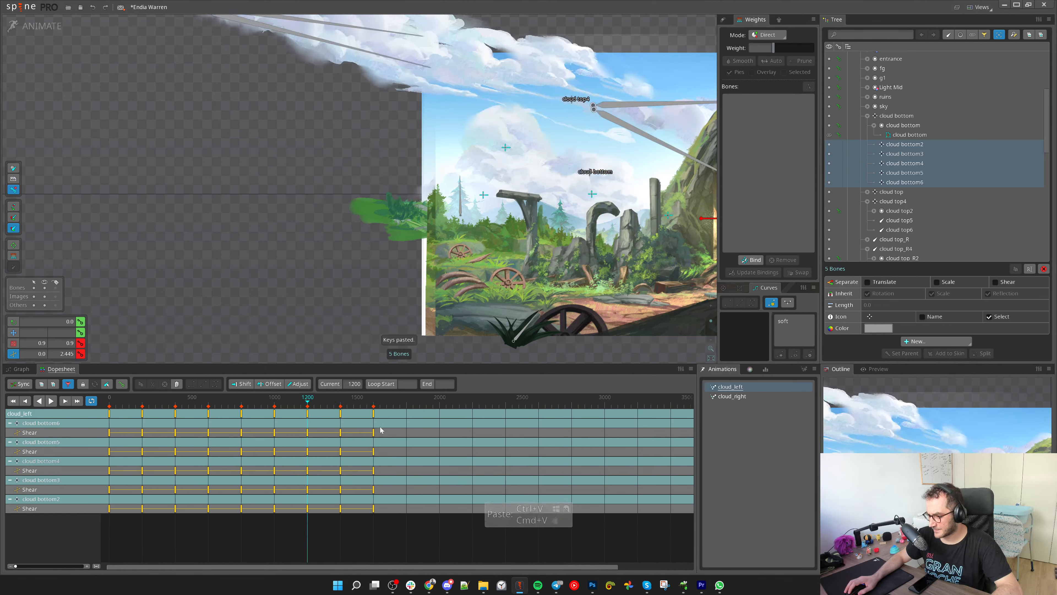
double_click(374, 416)
key("ctrl+v")
Copy all the shear keys, paste them at frame 2000, and apply the soft curve to every shear key
key("ctrl+a")
key("ctrl+c")
left_click(581, 464)
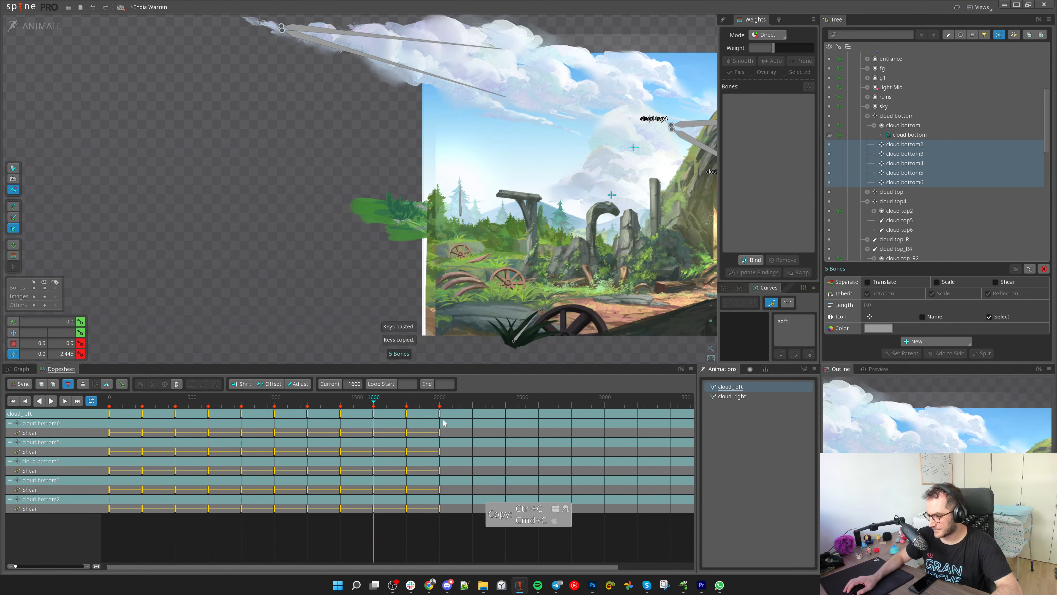
double_click(441, 416)
key("ctrl+v")
key("ctrl+a")
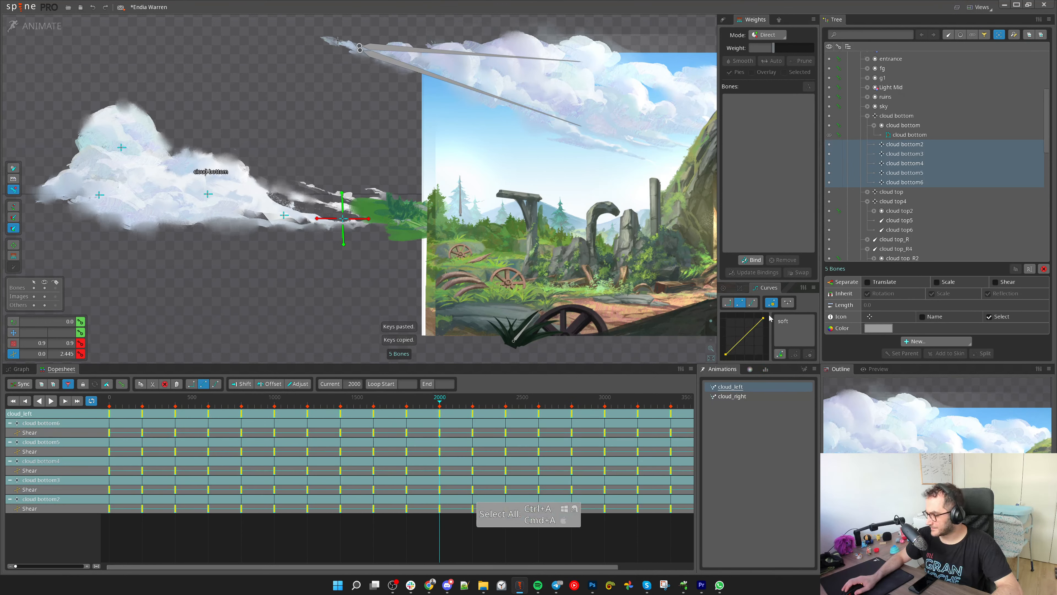
left_click_drag(175, 406, 89, 422)
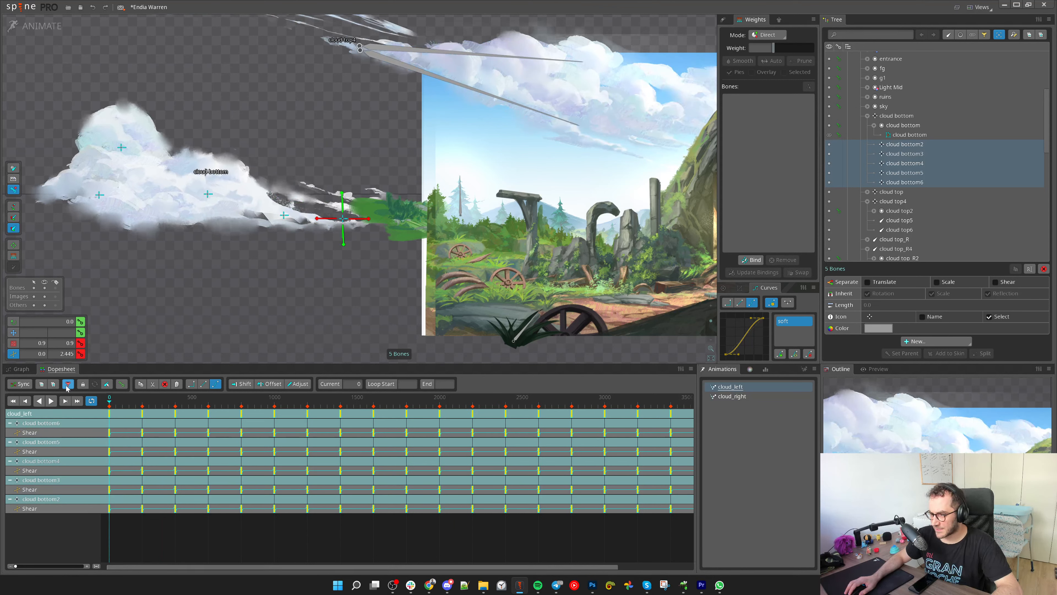
Rotate the five cloud bottom child bones to about 4.016 on frame 0 and filter the dopesheet to rotate keys
key("c")
left_click_drag(332, 307, 329, 325)
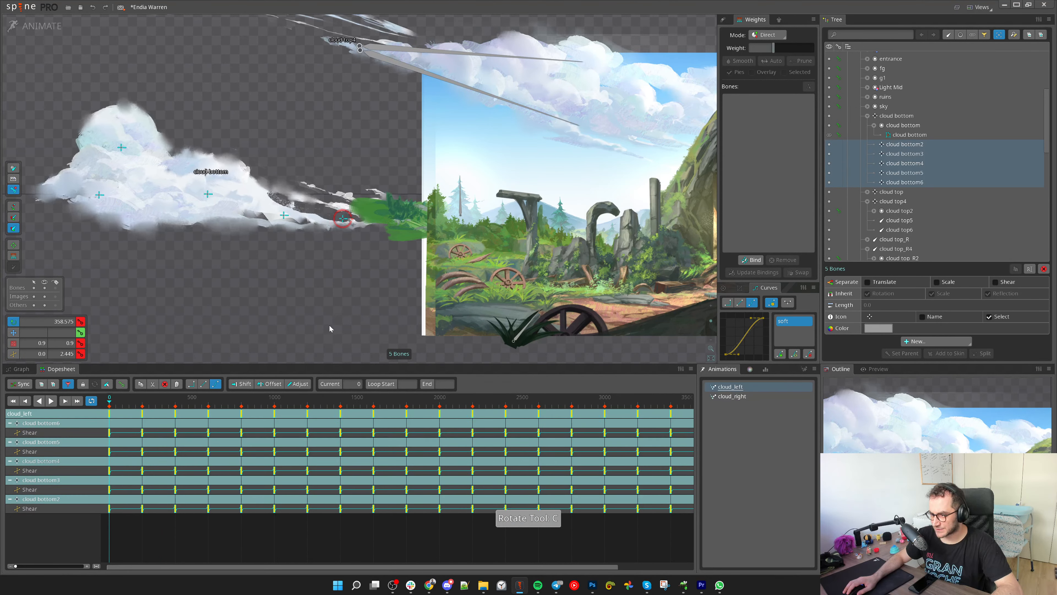
key("ctrl+z")
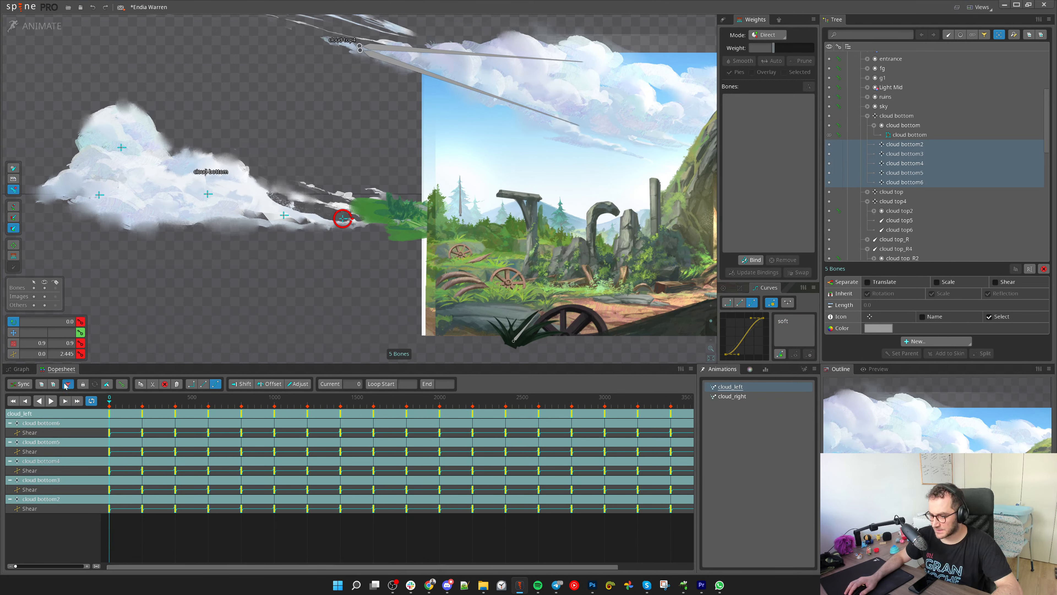
left_click(66, 384)
Rotate the five cloud bottom child bones to about 355.802 on frame 400
left_click_drag(112, 401, 176, 403)
key("r")
key("r")
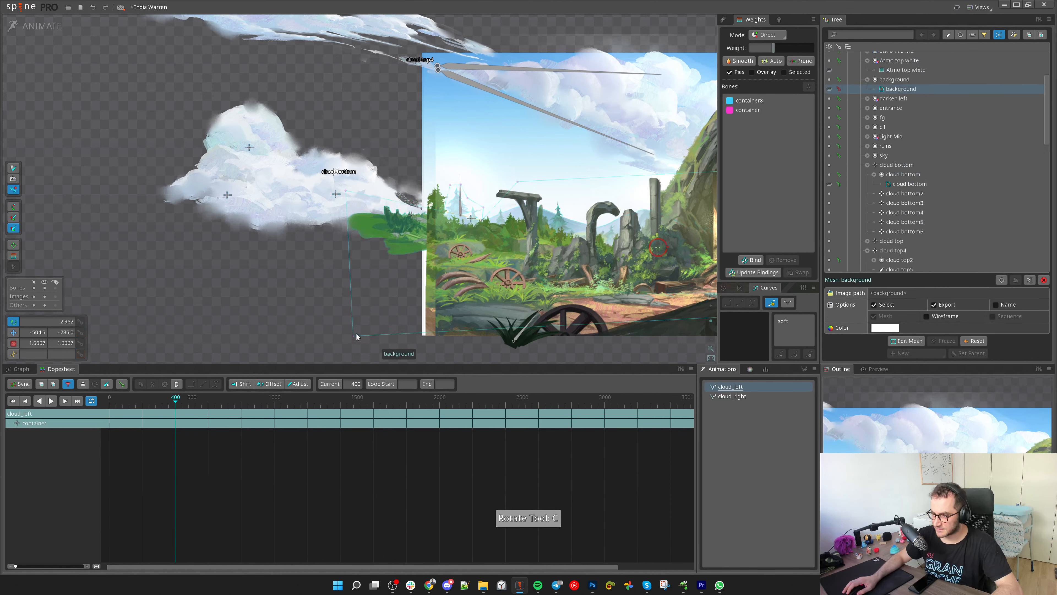
key("c")
left_click_drag(320, 313, 321, 325)
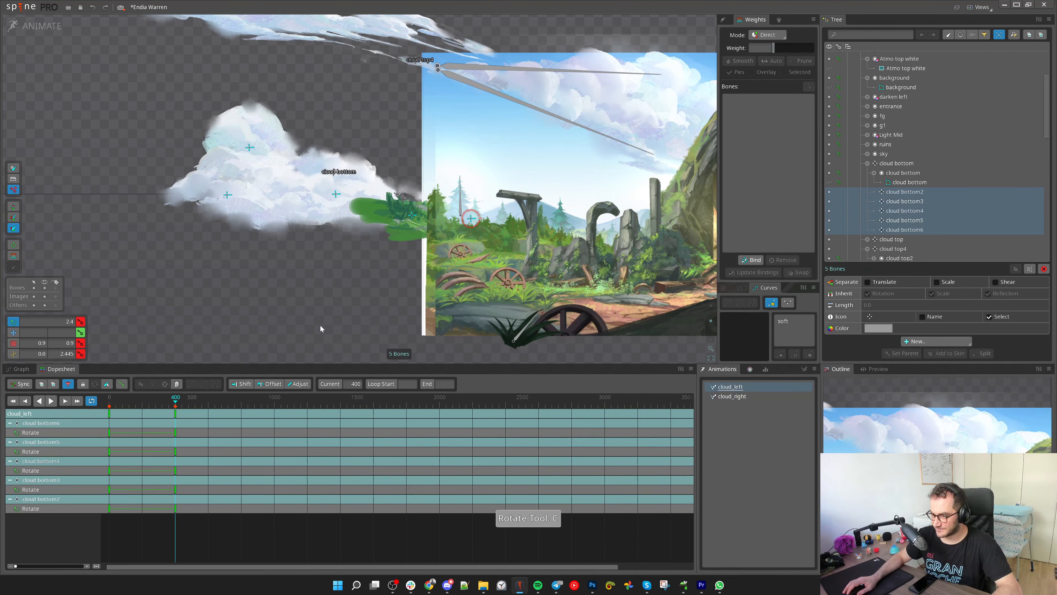
key("ctrl+z")
left_click_drag(203, 315, 138, 300)
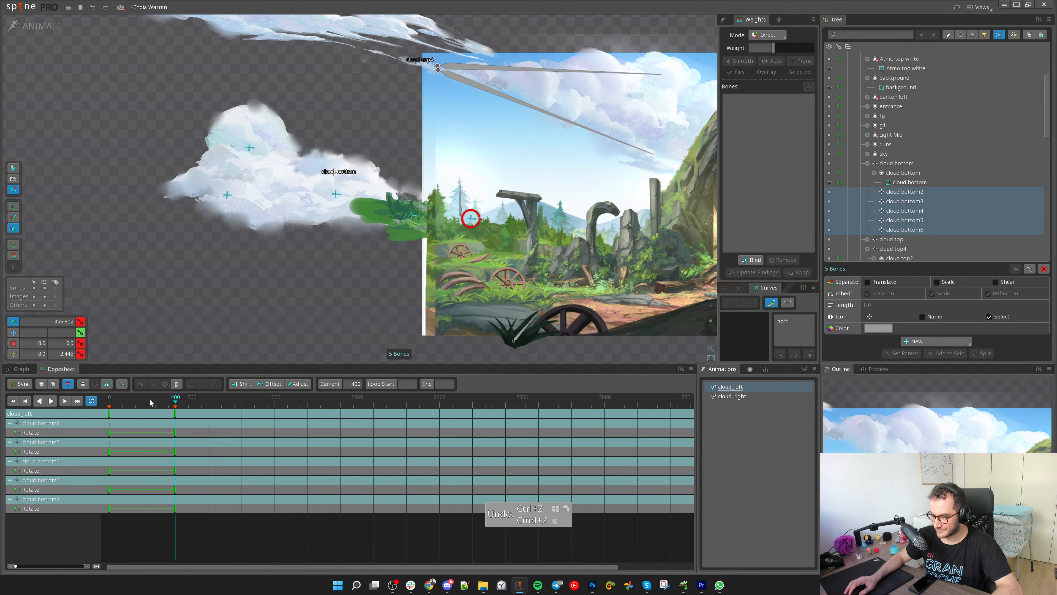
Copy the five bones' frame 0 rotate keys to frame 800
left_click_drag(146, 401, 80, 401)
left_click_drag(135, 465, 88, 401)
key("ctrl+c")
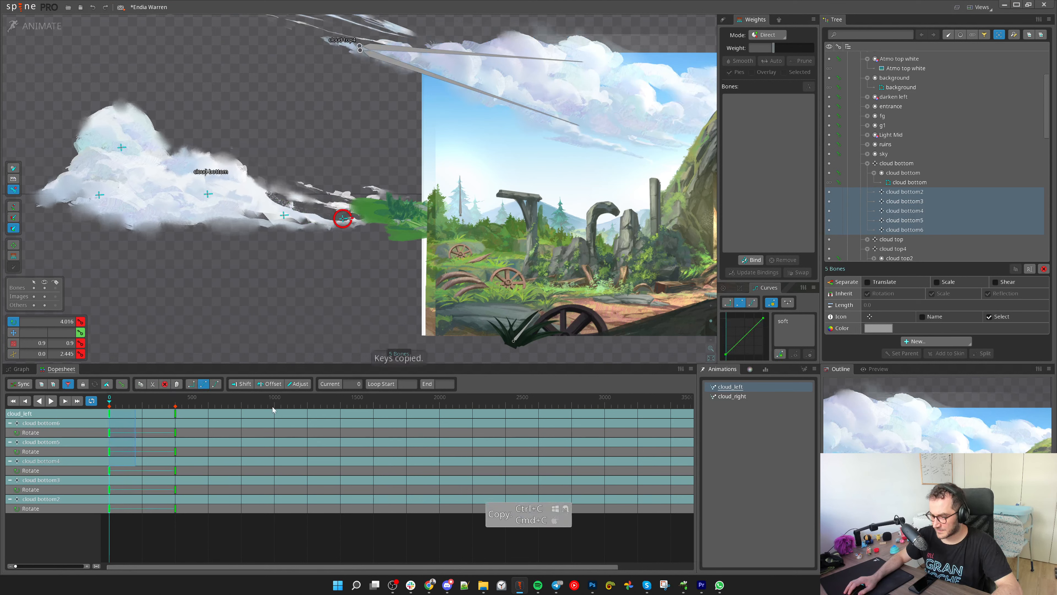
left_click_drag(201, 406, 242, 405)
key("ctrl+v")
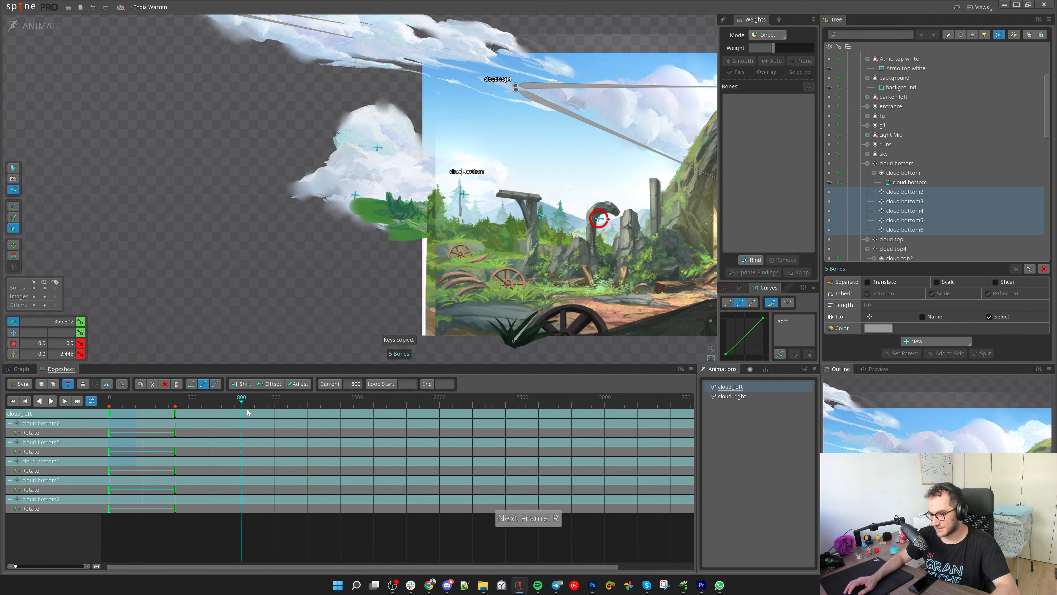
Repeat the 800-frame rotate cycle by pasting its copied keys at frames 800, 1600 and 2400
key("ctrl+c")
key("ctrl+v")
double_click(374, 415)
key("ctrl+v")
left_click_drag(518, 419, 387, 419)
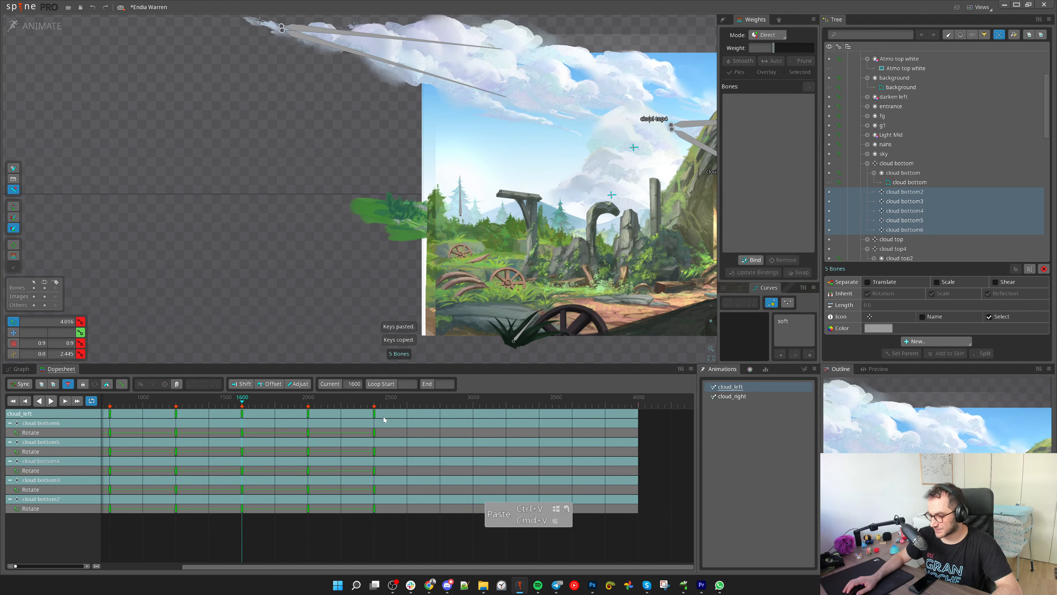
double_click(374, 415)
key("ctrl+v")
double_click(506, 415)
Apply the soft curve to all rotate keys and play the cloud_left animation
key("ctrl+a")
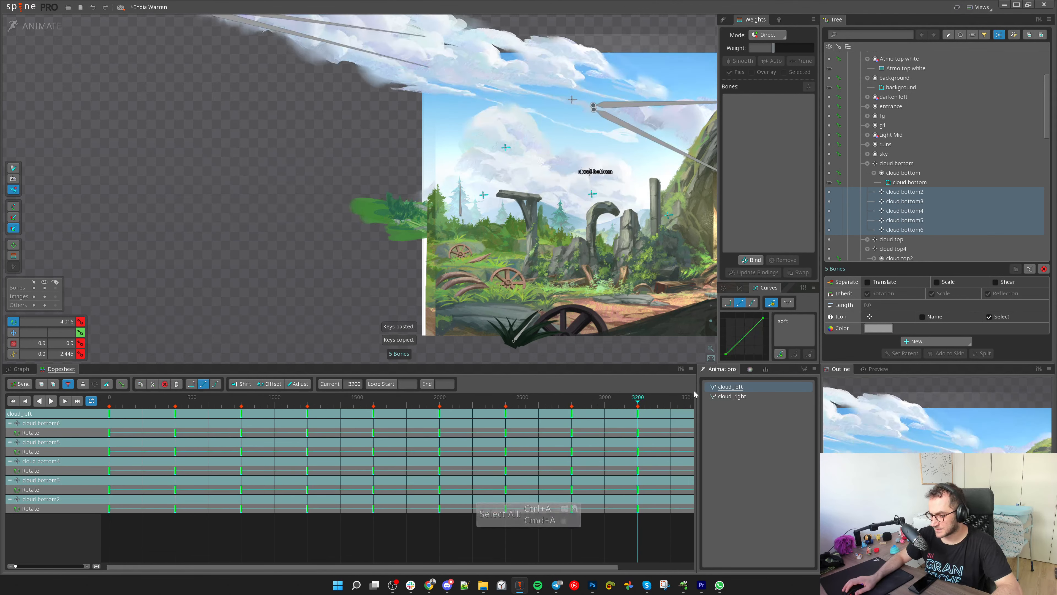
left_click(793, 322)
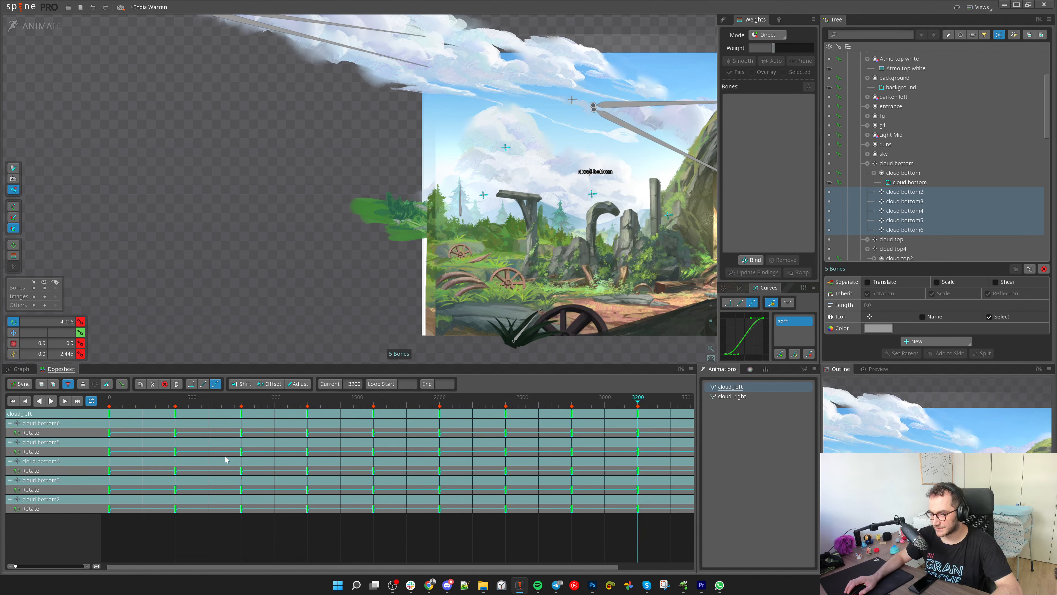
key("d")
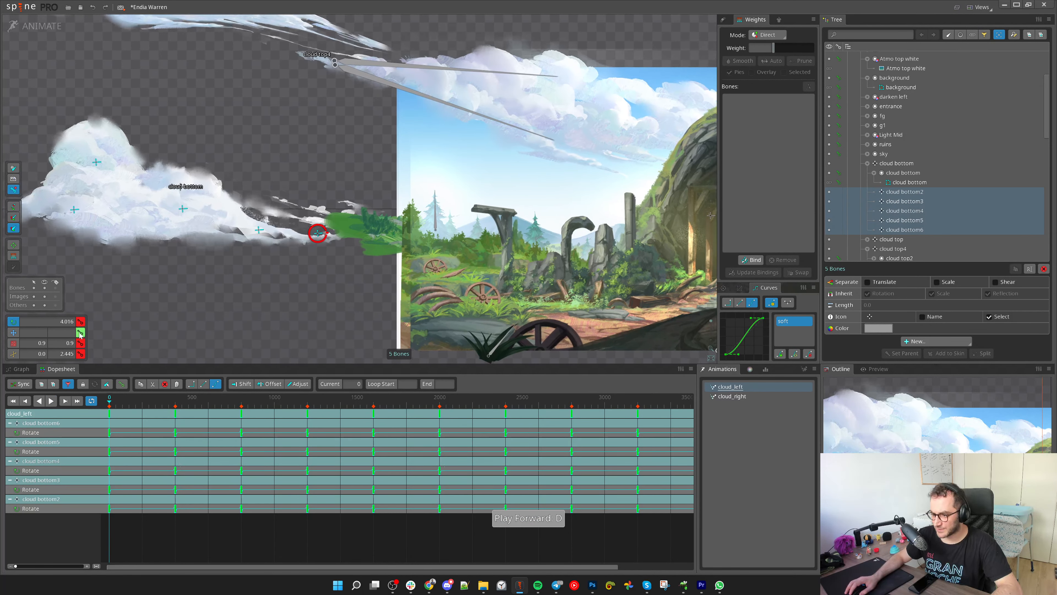
Key the five cloud bottom child bones' translation on frame 0 and filter the dopesheet to translate keys
scroll(223, 327, "up", 1)
left_click_drag(225, 327, 233, 376)
left_click(69, 385)
left_click(78, 421)
scroll(213, 346, "up", 2)
key("v")
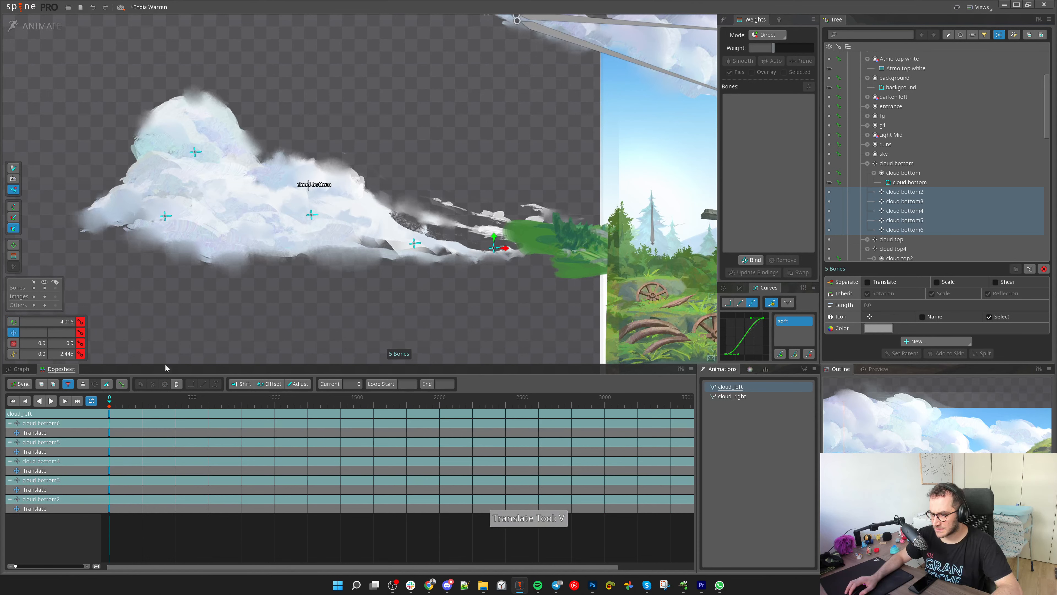
Try to move the five cloud bottom child bones slightly on frame 500
mouse_move(146, 402)
left_mouse_down()
mouse_move(168, 403)
mouse_move(152, 403)
left_mouse_up()
scroll(200, 406, "up", 2)
left_click(236, 403)
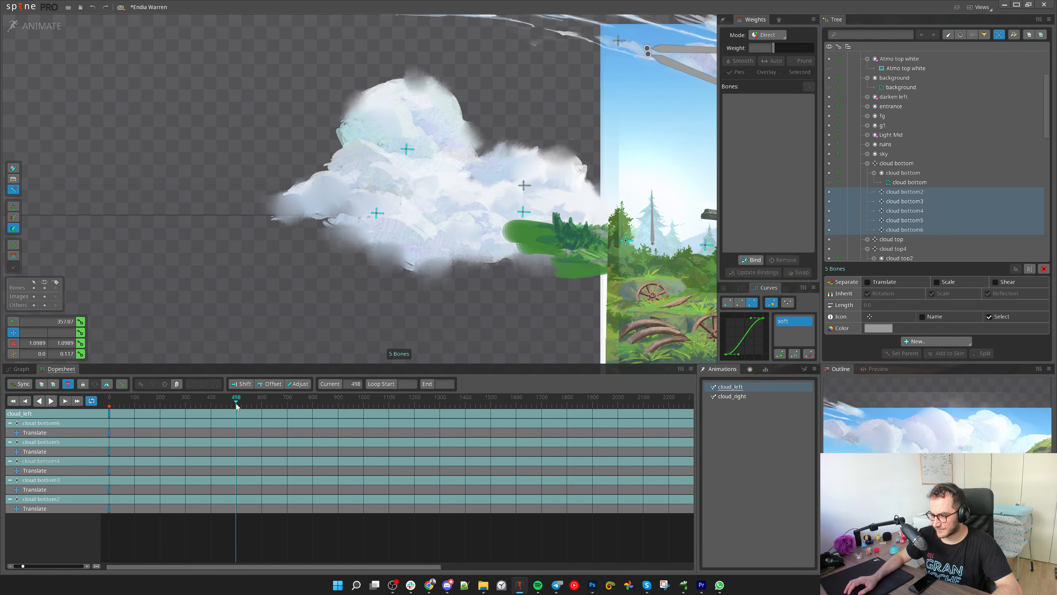
key("r")
key("r")
left_click_drag(339, 325, 343, 329)
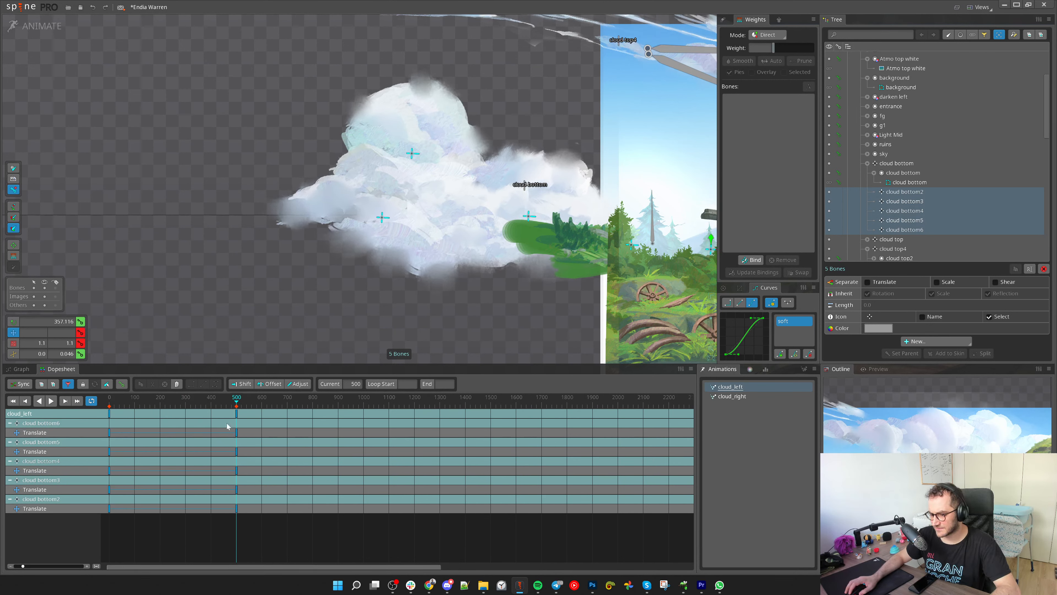
Delete the five bones' translate keys on frames 0 and 500
scroll(408, 400, "down", 3)
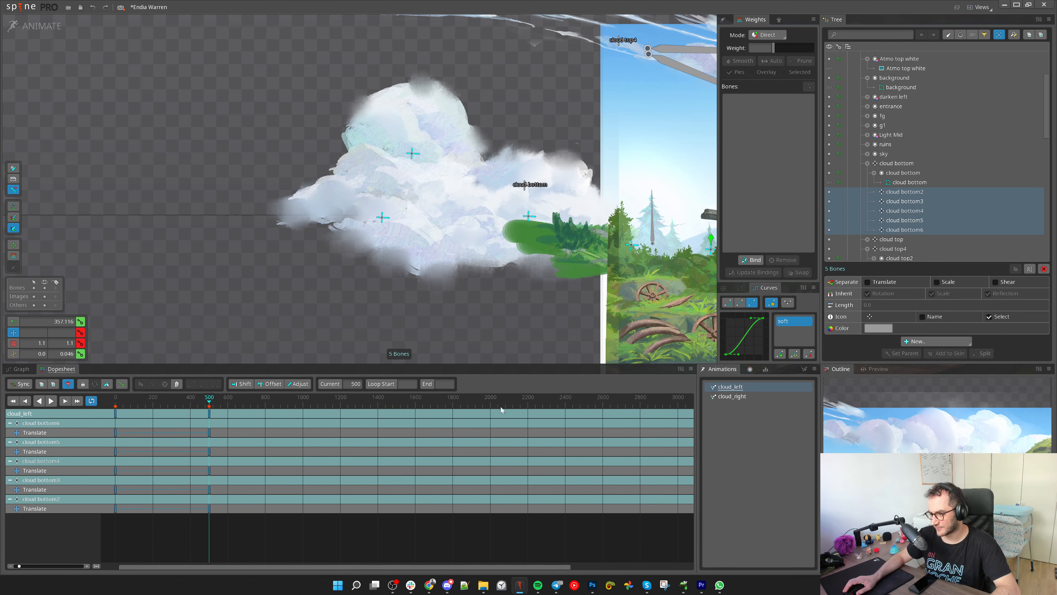
left_click_drag(468, 405, 177, 402)
left_click_drag(366, 417, 612, 429)
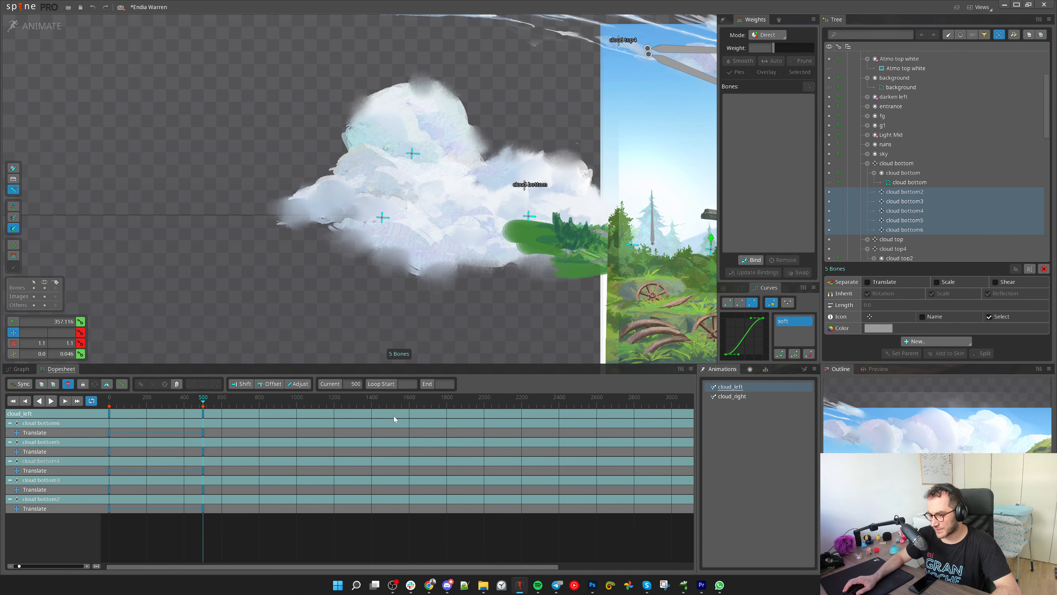
left_click_drag(142, 455, 71, 394)
key("ctrl+c")
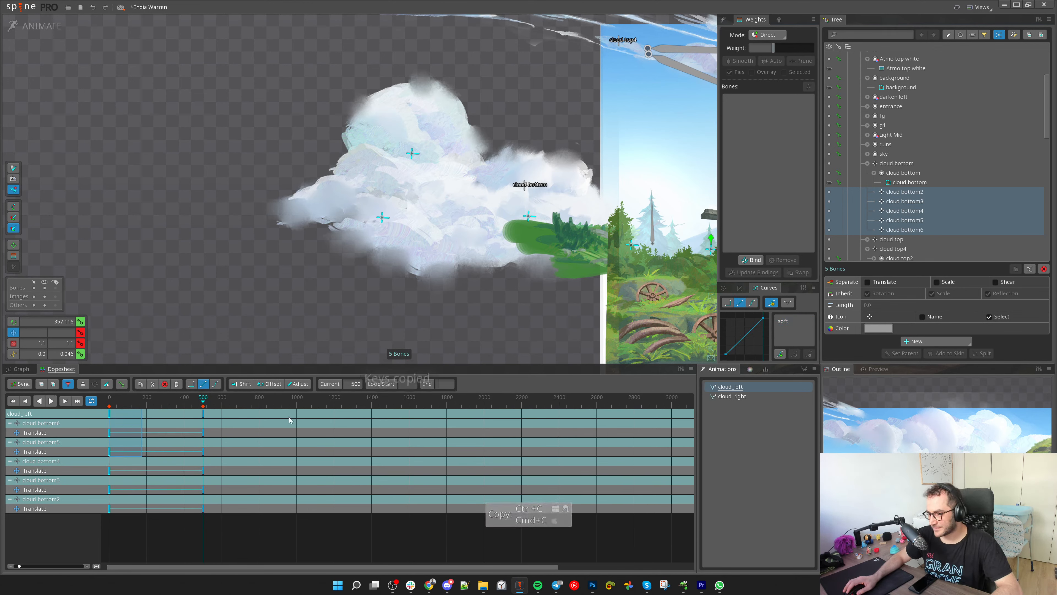
left_click(297, 402)
left_click_drag(297, 403, 58, 413)
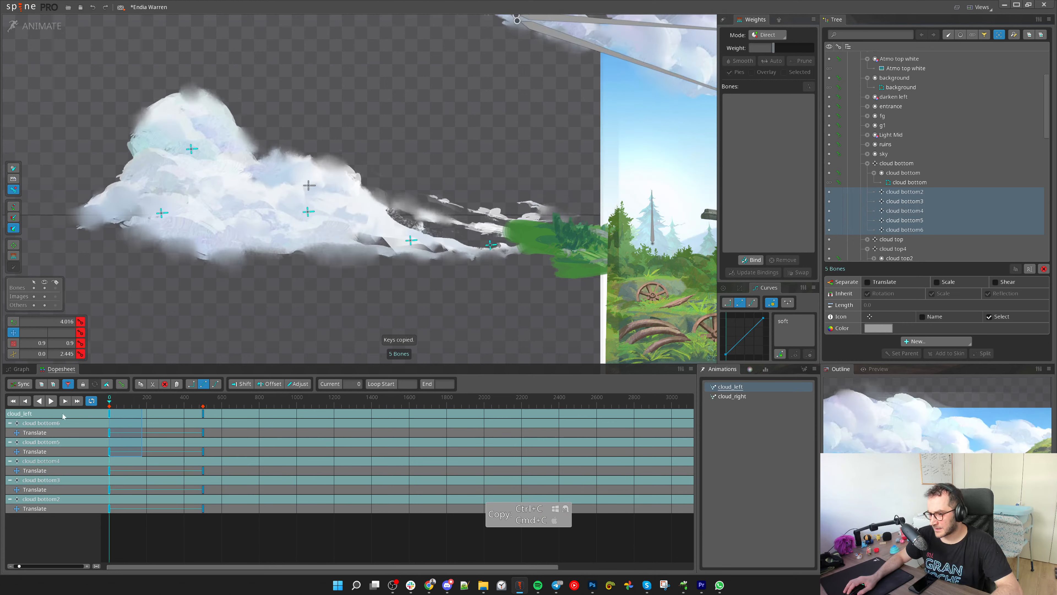
left_click_drag(282, 475, 51, 395)
key("Delete")
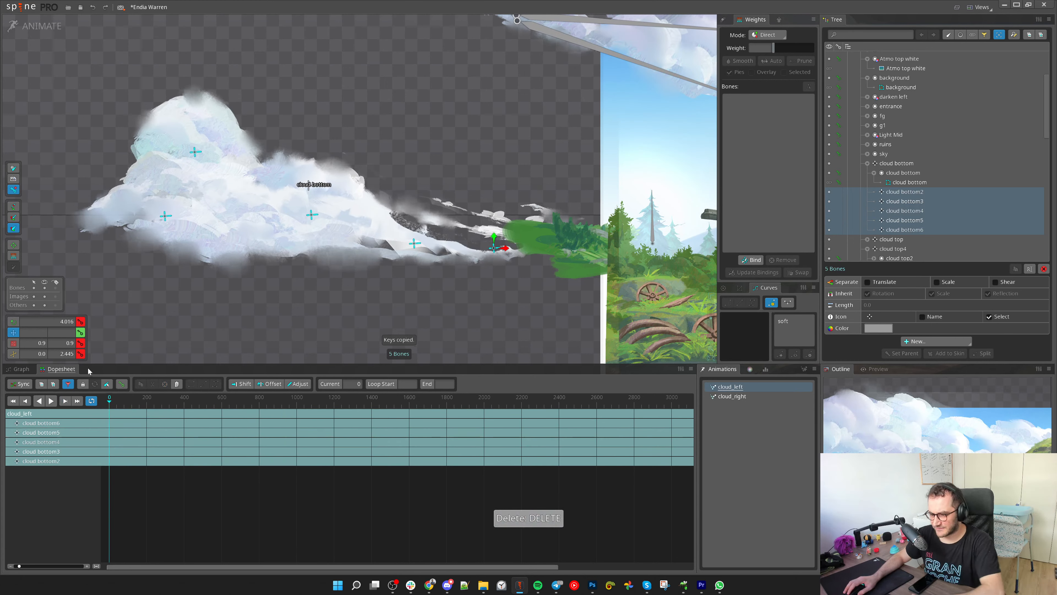
Key the five bones' translation on frame 0 and shift them slightly down and to the right on frame 500
left_click(81, 332)
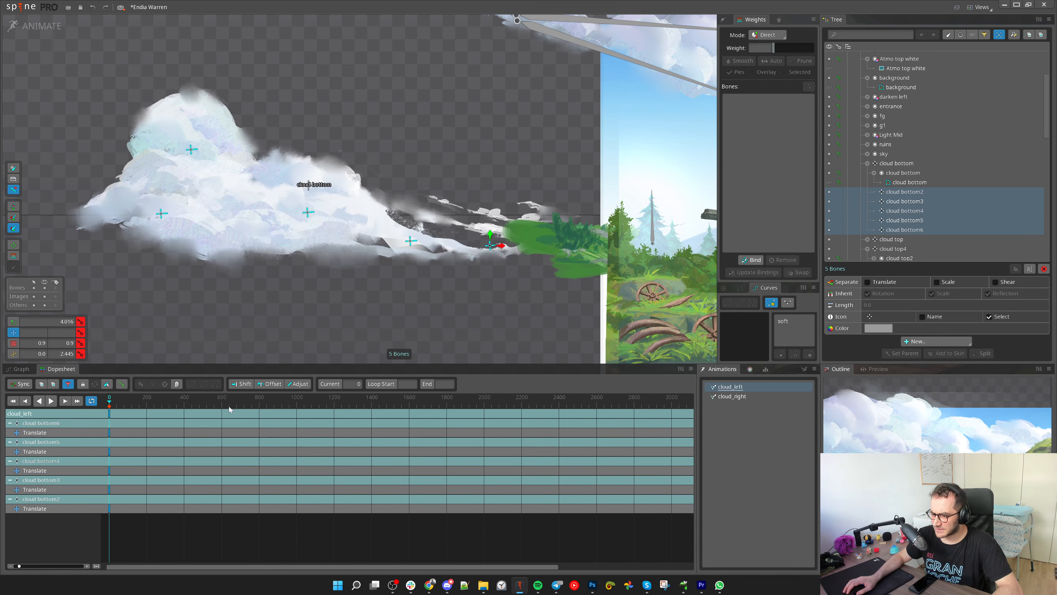
left_click_drag(229, 407, 205, 400)
key("f")
key("f")
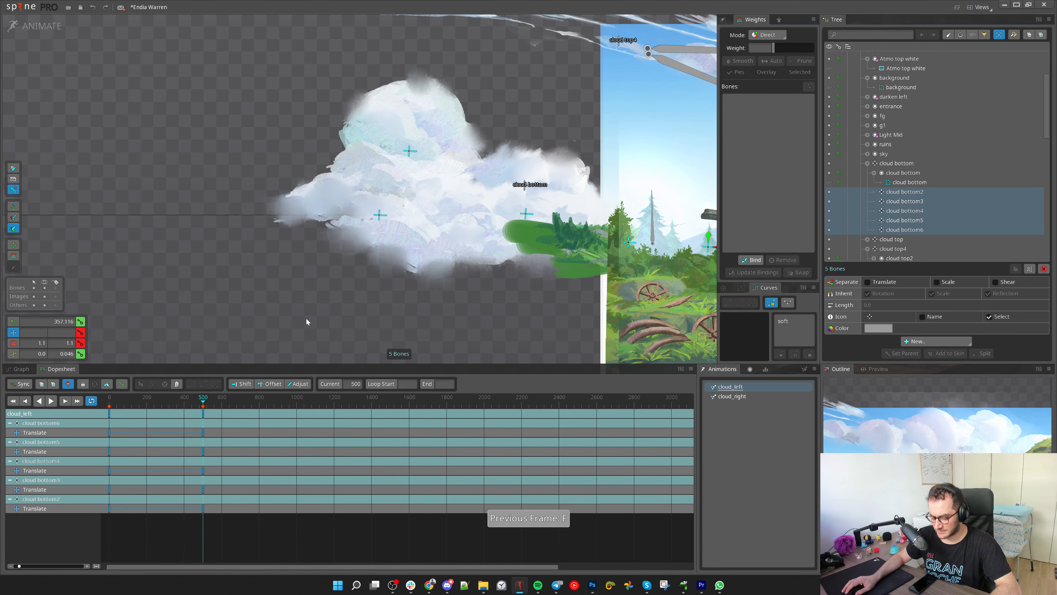
key("ctrl+shift+j")
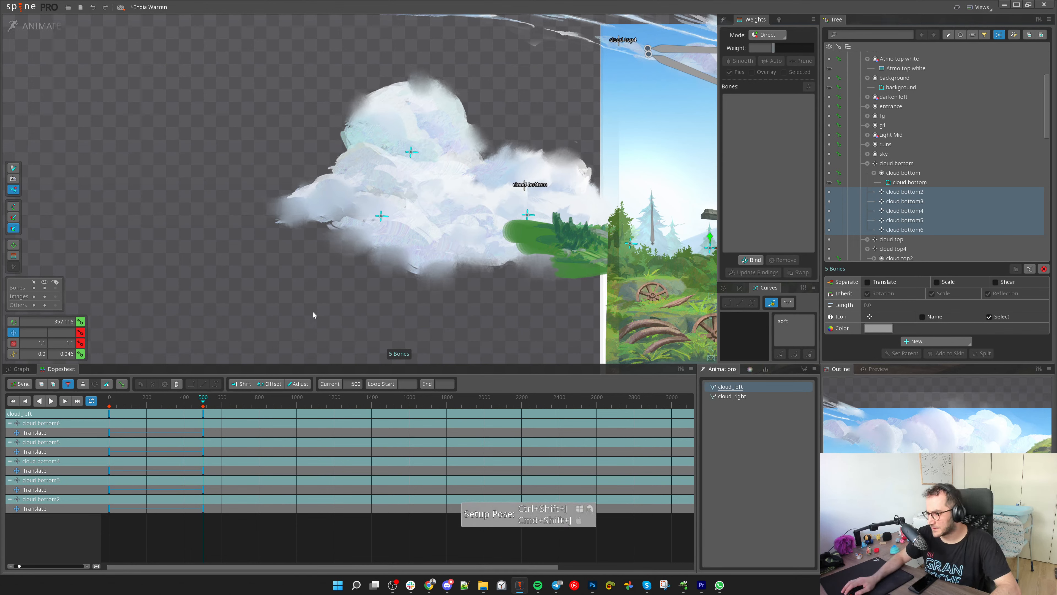
left_click_drag(313, 311, 317, 315)
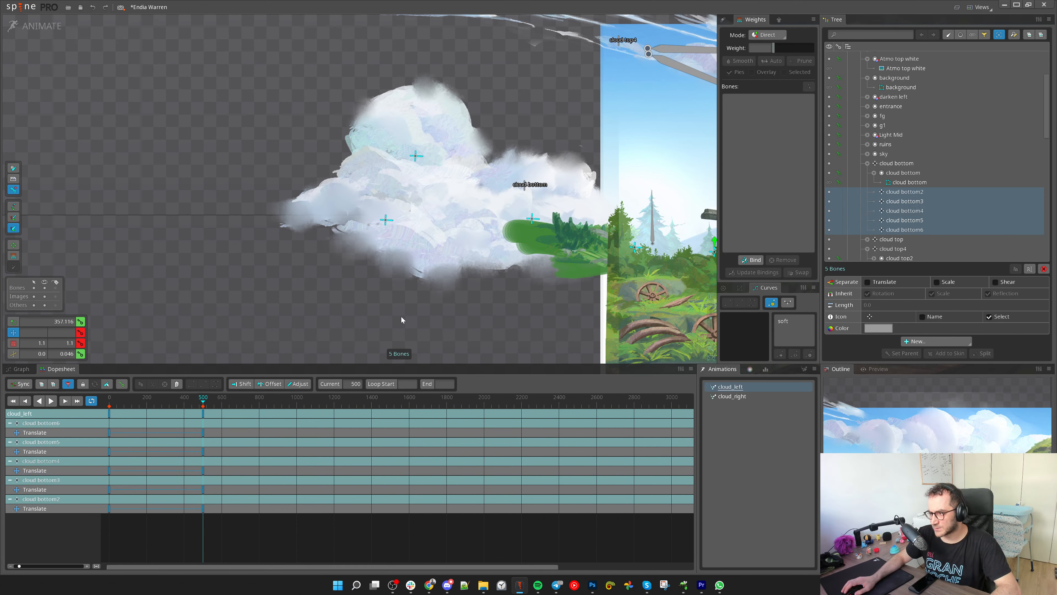
left_click_drag(401, 317, 339, 322)
Copy the five bones' frame 0 translate keys to frame 1000
left_click_drag(156, 507, 105, 413)
key("ctrl+c")
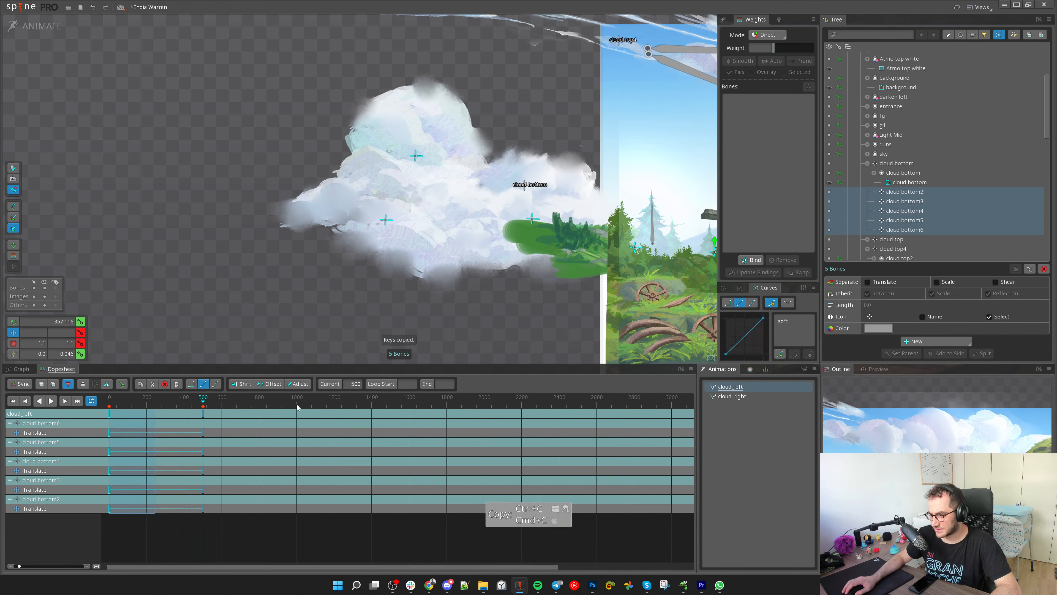
left_click(297, 407)
key("ctrl+v")
Repeat the 1000-frame translate cycle up to frame 3000 by pasting its copied keys at frames 1000 and 2000
left_click_drag(362, 510, 95, 408)
key("ctrl+c")
key("ctrl+v")
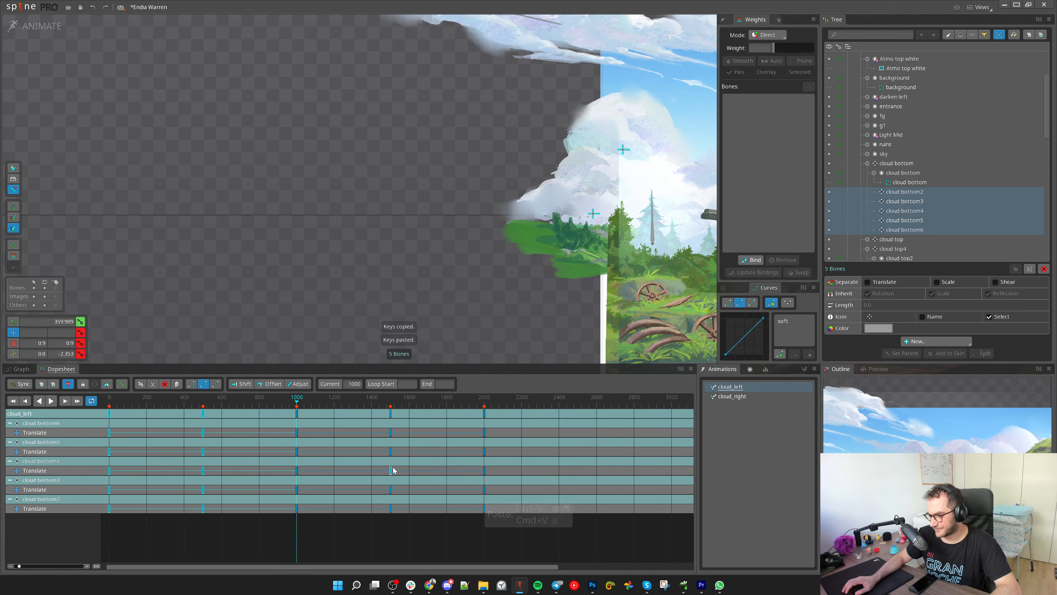
left_click(484, 410)
key("ctrl+v")
scroll(474, 417, "right", 5)
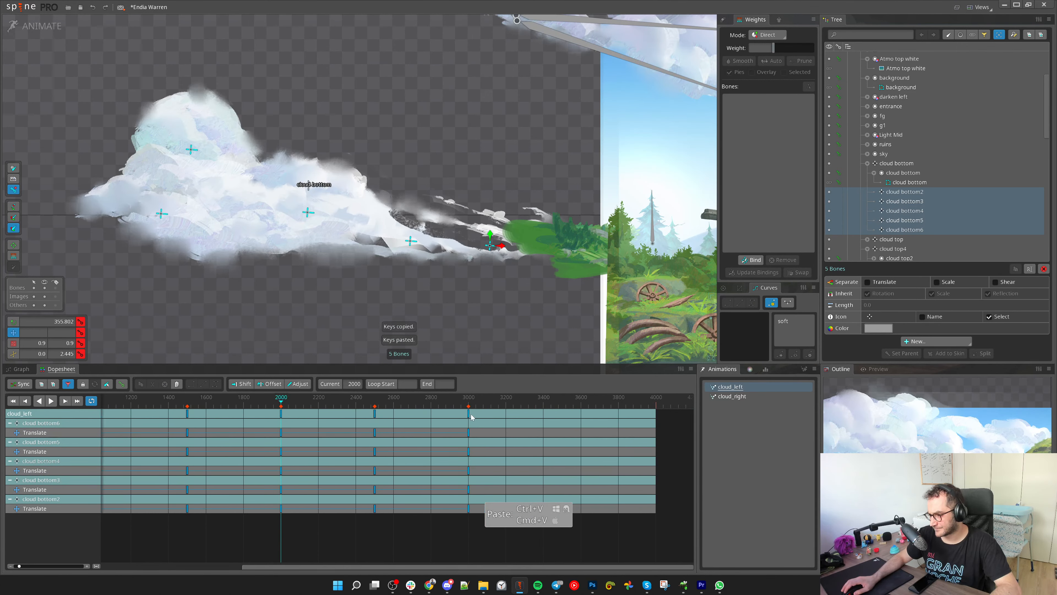
left_click(473, 417)
Apply the soft curve to all translate keys and return to the start of the timeline
scroll(559, 427, "left", 5)
key("ctrl+a")
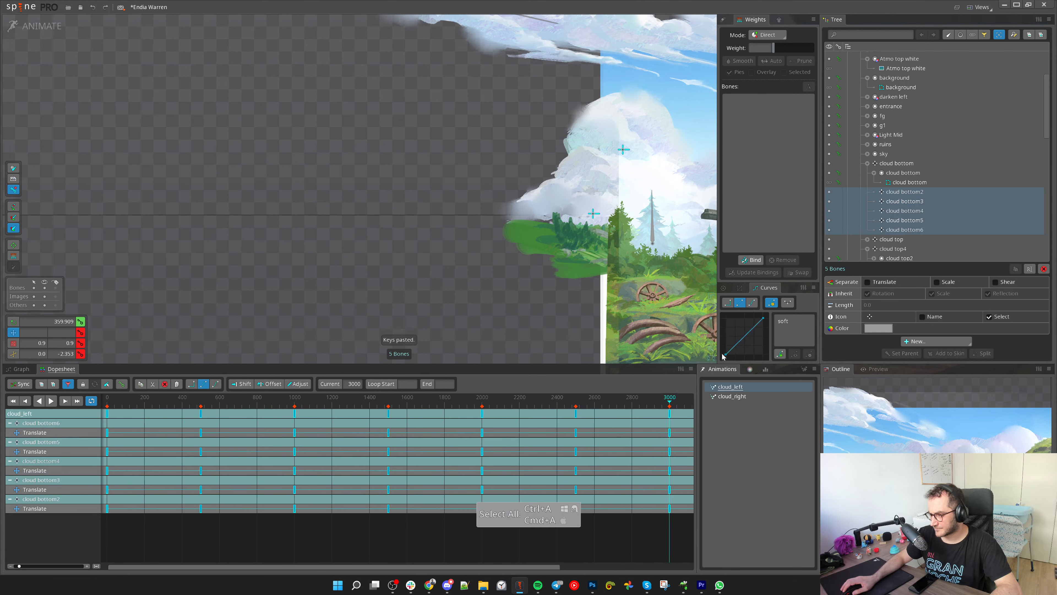
left_click(788, 324)
left_click(103, 410)
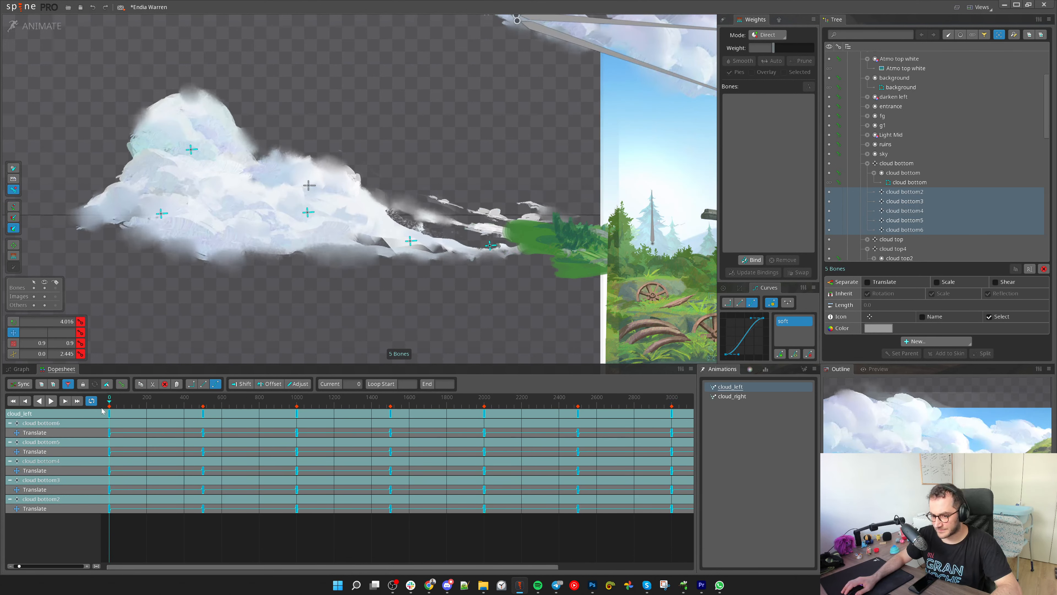
mouse_move(102, 410)
left_mouse_down()
mouse_move(179, 423)
mouse_move(110, 426)
left_mouse_up()
Separate the five bones' translation into X and Y and filter the dopesheet to Translate X and Translate Y keys
left_click(915, 281)
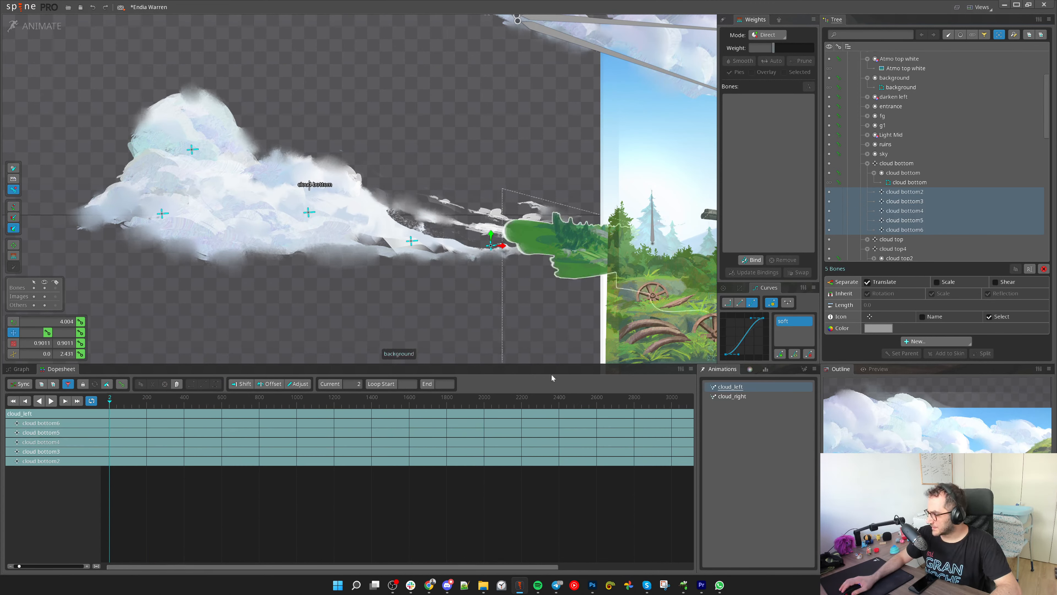
left_click(67, 384)
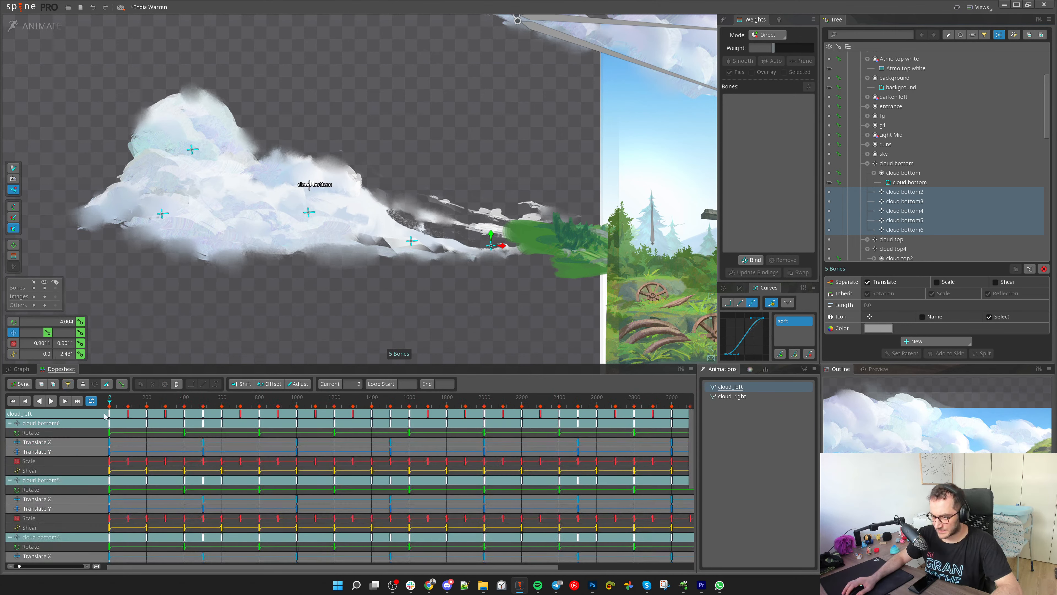
left_click(68, 384)
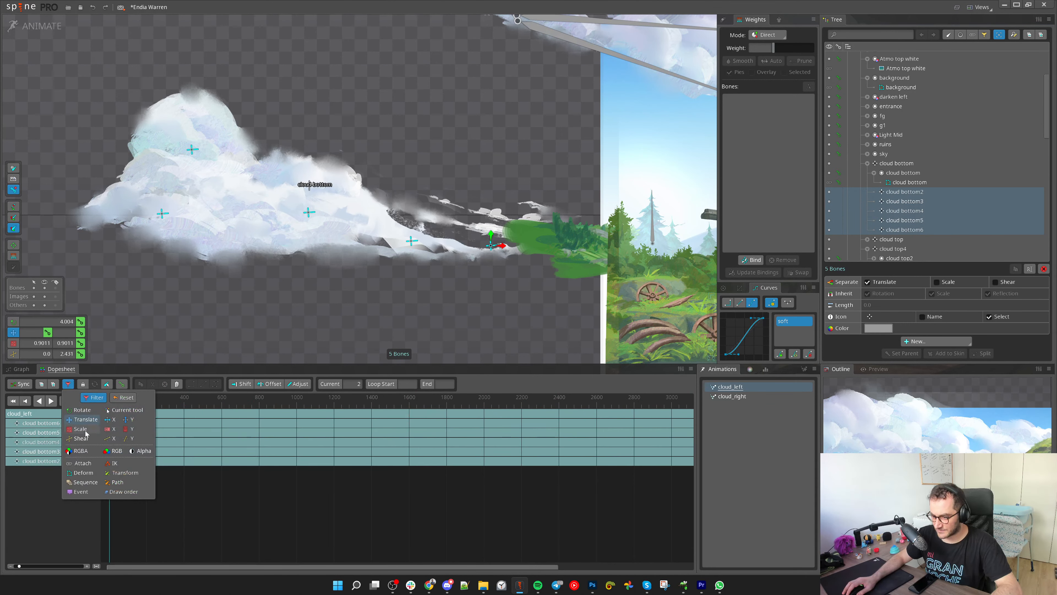
left_click(112, 420)
left_click(129, 419)
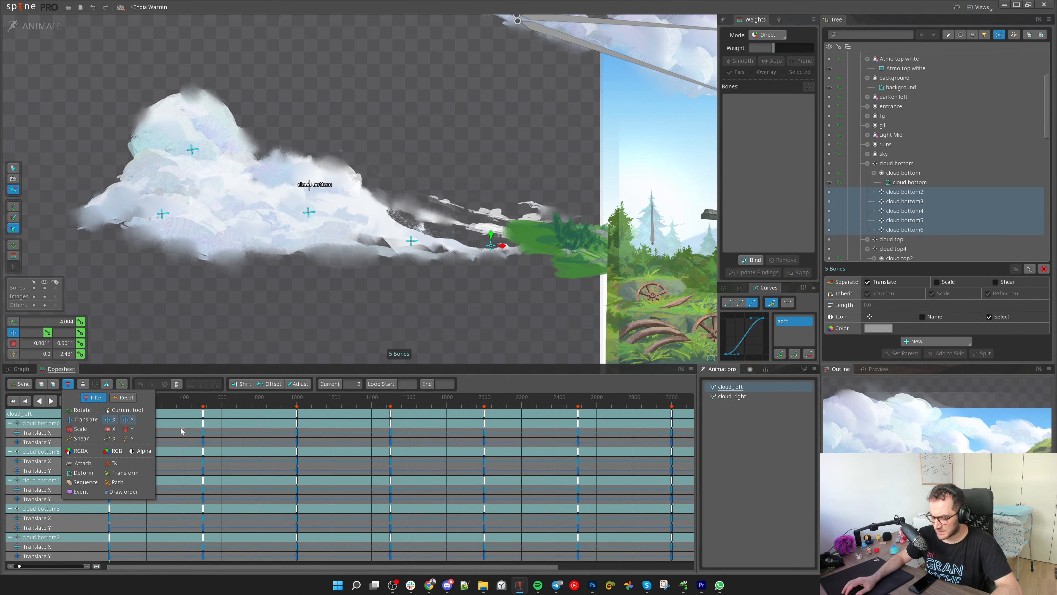
Filter the dopesheet to Translate X keys and offset them by about 249 frames for all five cloud bottom bones
left_click(110, 421)
left_click_drag(204, 433, 213, 434)
key("ctrl+z")
left_click_drag(111, 418, 159, 419)
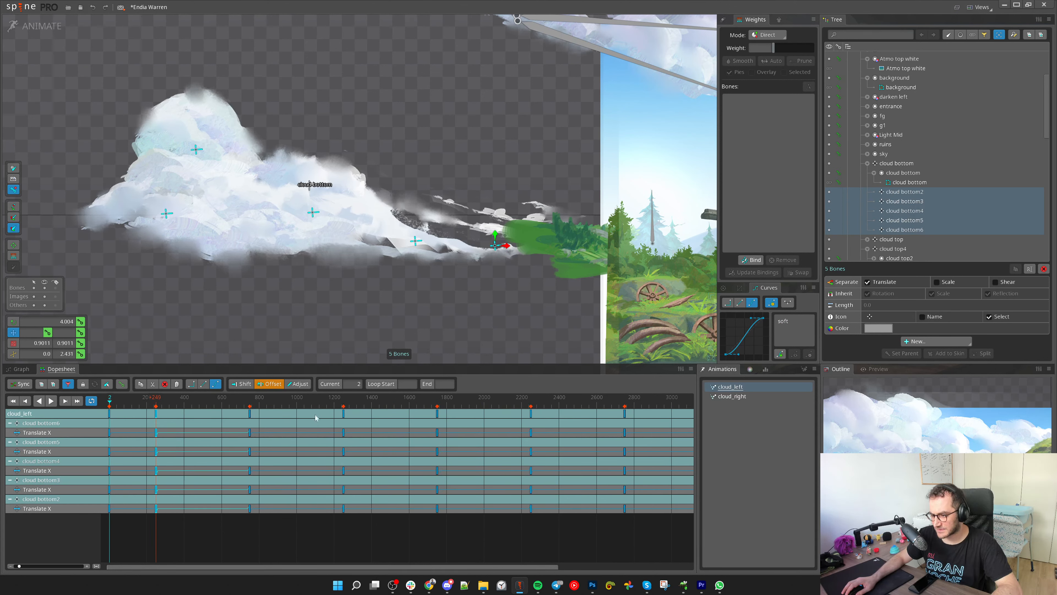
scroll(287, 402, "down", 2)
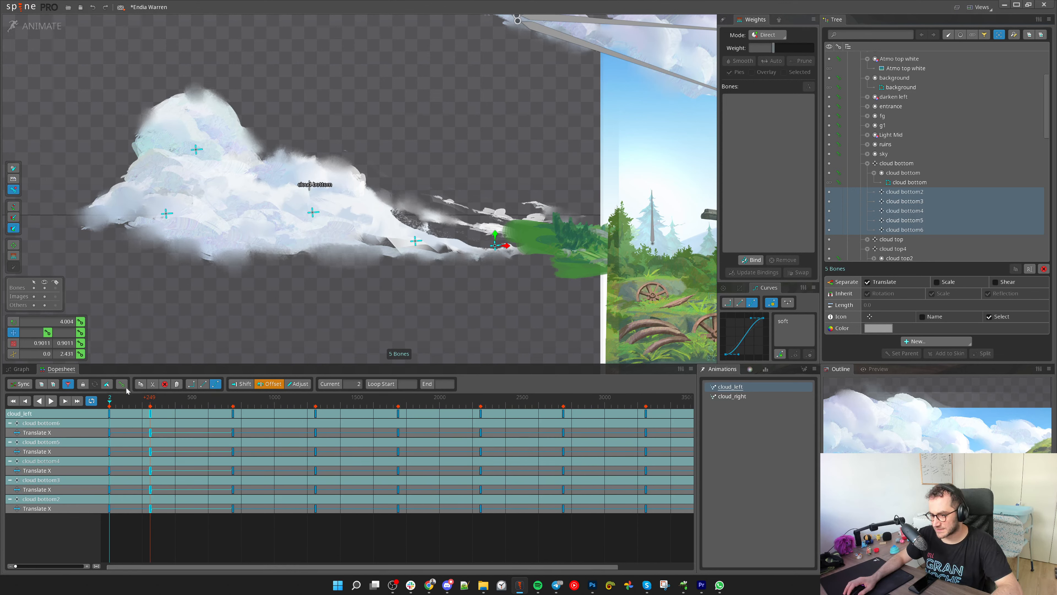
Show both Translate X and Y keys in collapsed rows and stagger them progressively from cloud bottom6 to cloud bottom2, up to about 398 frames
left_click(67, 384)
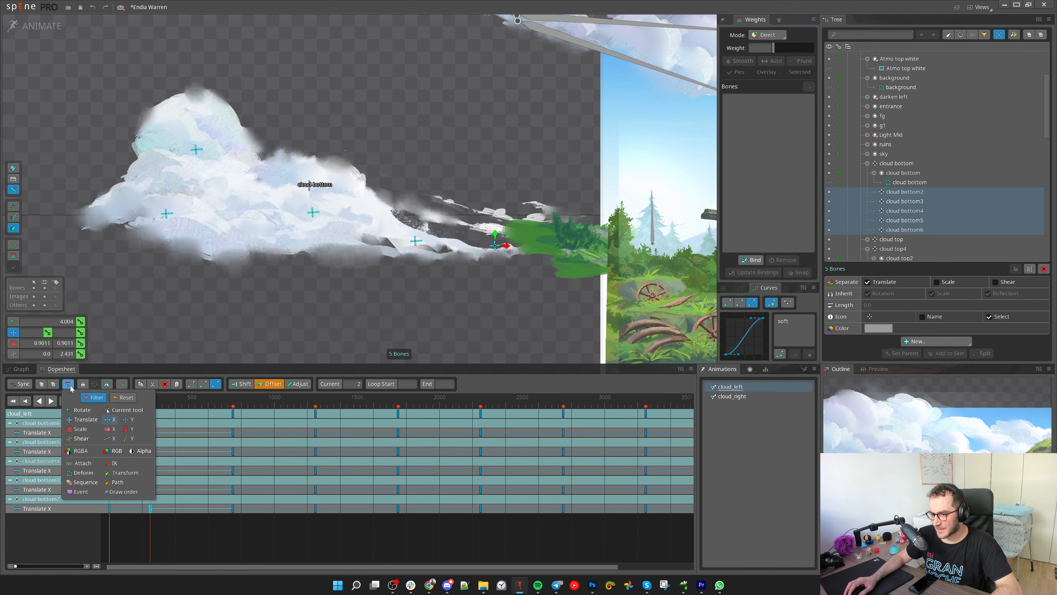
left_click(131, 419)
left_click(193, 440)
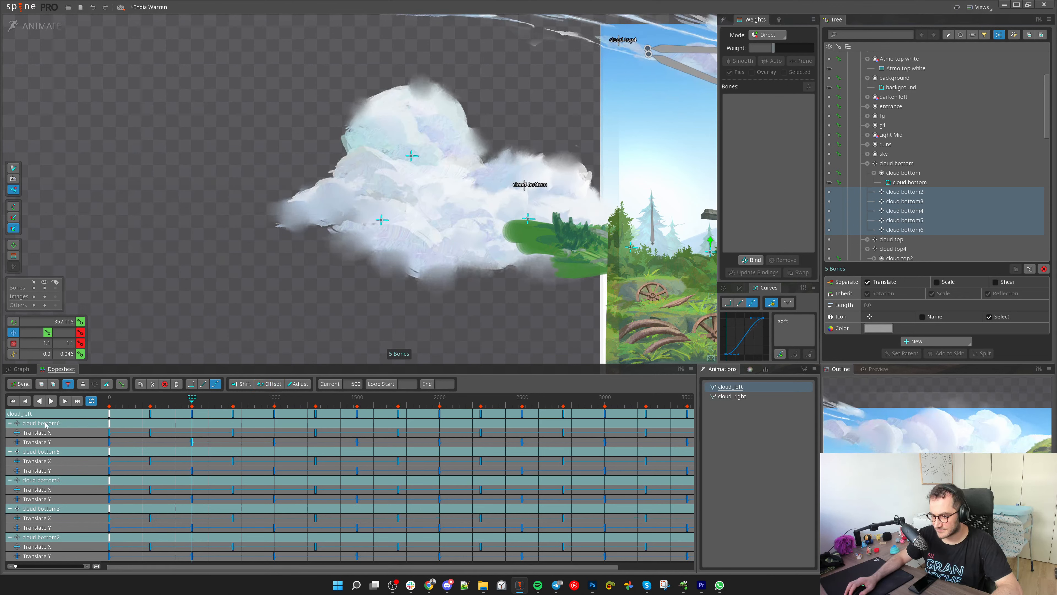
left_click(42, 385)
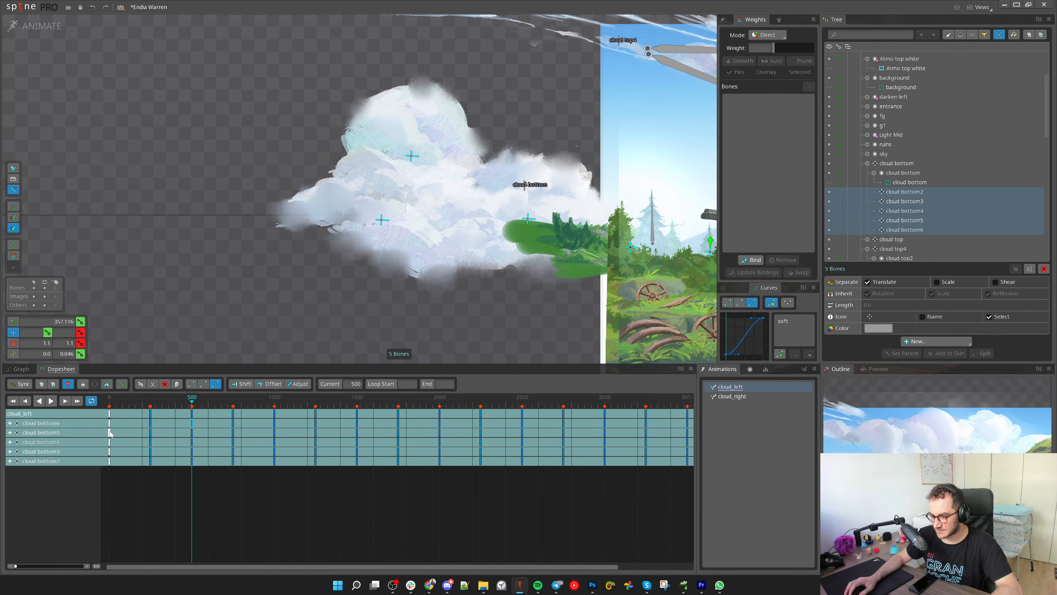
left_click_drag(109, 433, 175, 462)
mouse_move(134, 413)
left_mouse_down()
mouse_move(148, 413)
mouse_move(125, 416)
left_mouse_up()
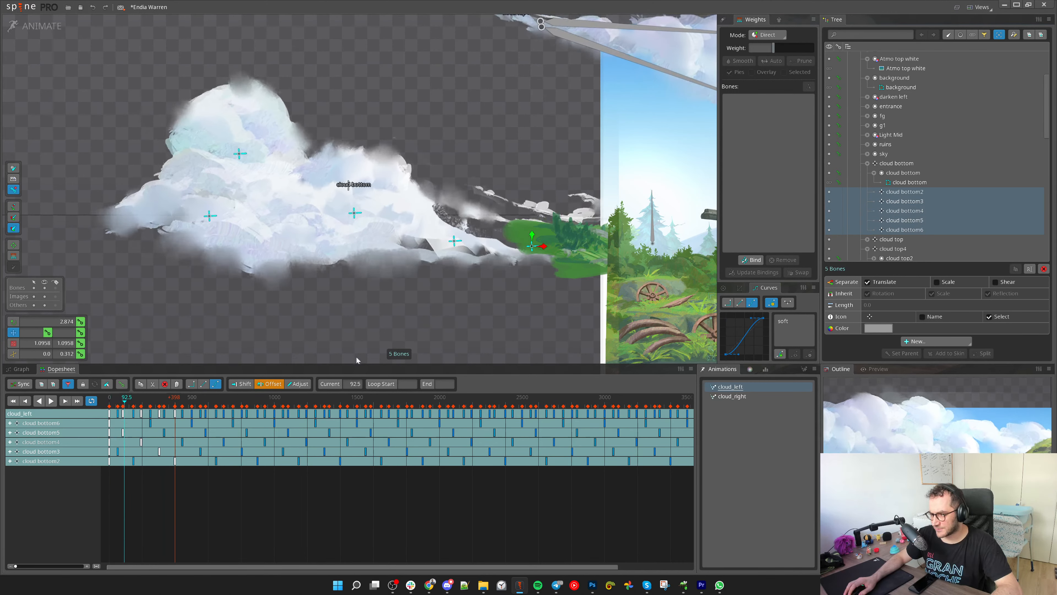
Filter the dopesheet to Rotate keys and offset them progressively from bone to bone, leaving cloud bottom6 in place
scroll(398, 281, "down", 2)
left_click_drag(397, 281, 327, 291)
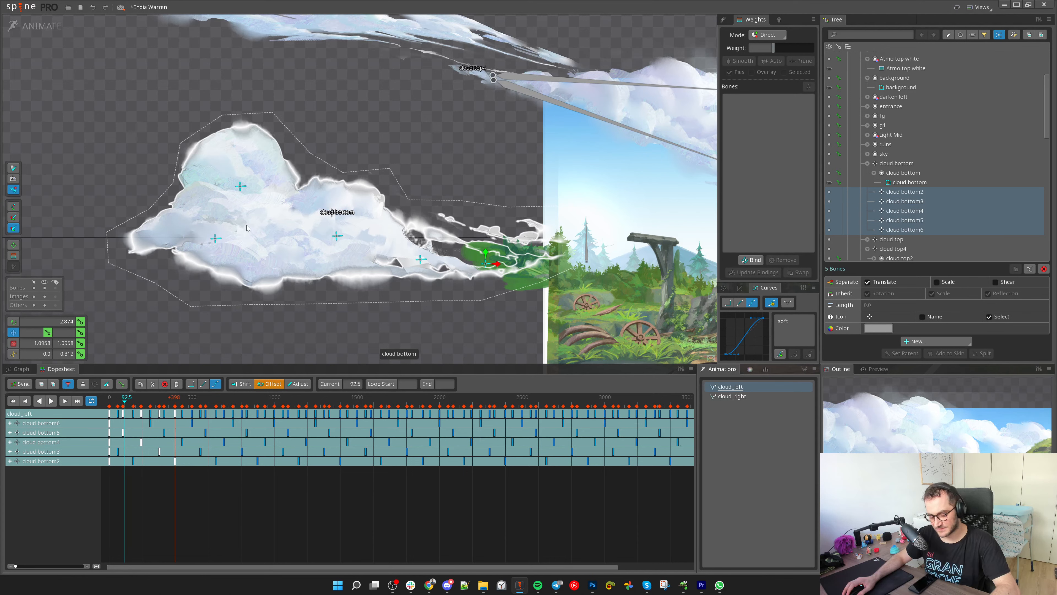
left_click_drag(289, 230, 267, 212)
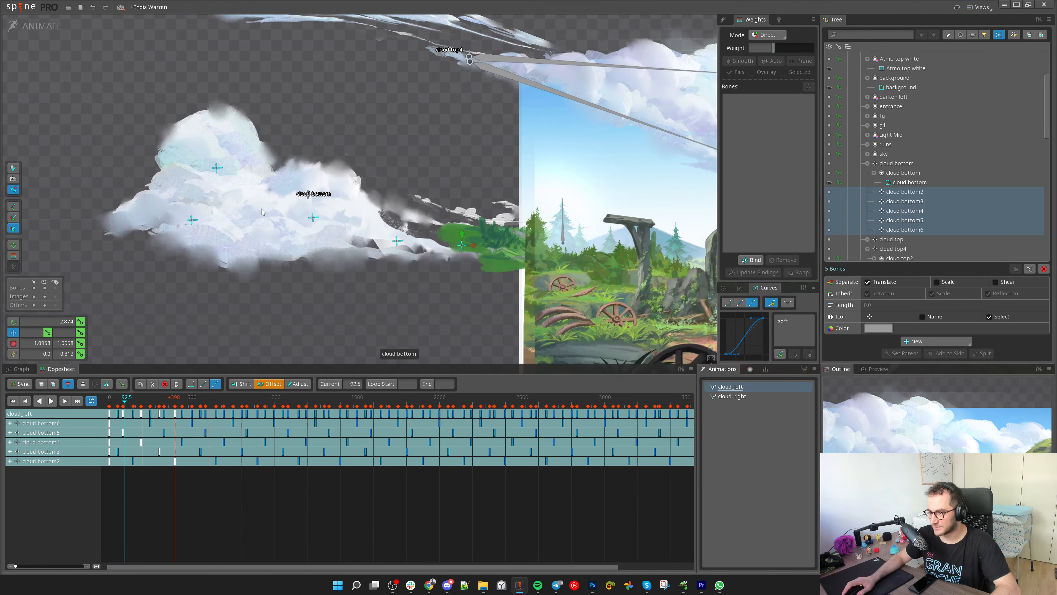
scroll(262, 213, "up", 1)
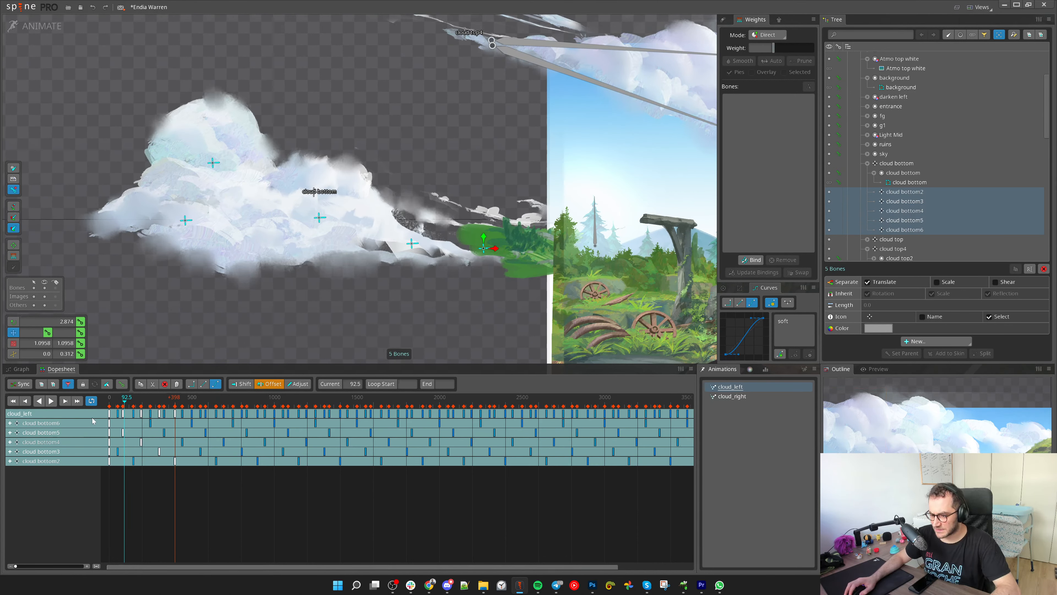
left_click(67, 385)
left_click(79, 410)
left_click(251, 479)
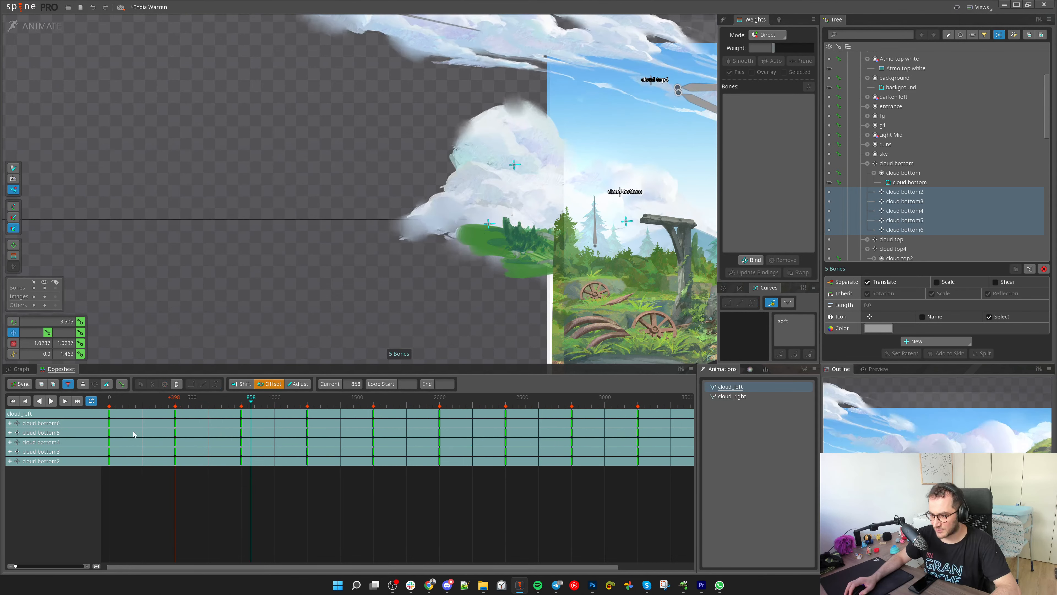
left_click_drag(110, 433, 187, 462)
Separate the five bones' scale into X and Y and offset only the Scale Y keys by about 52 frames
left_click(68, 384)
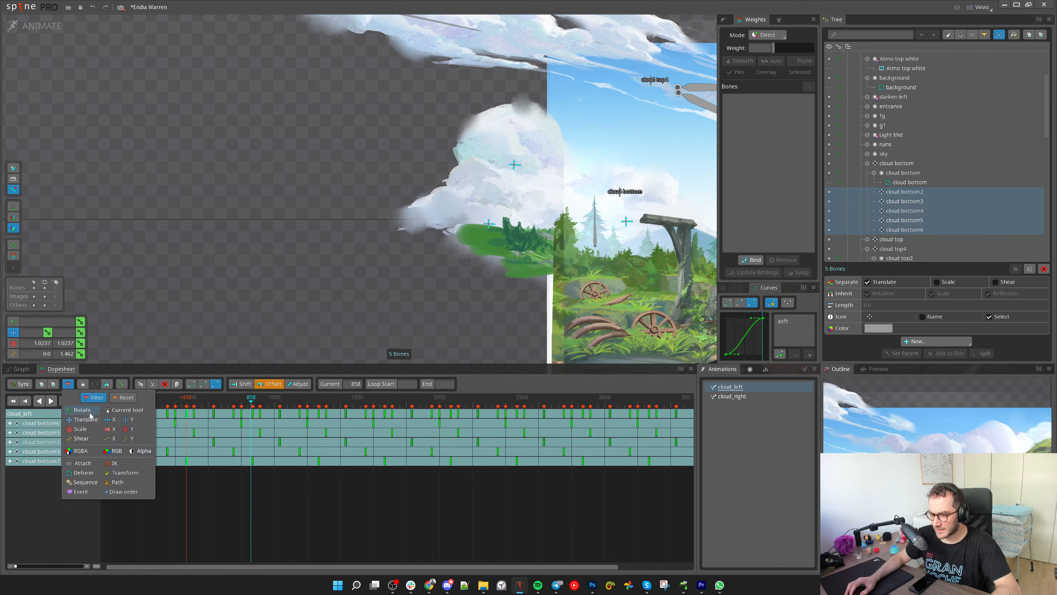
left_click(83, 429)
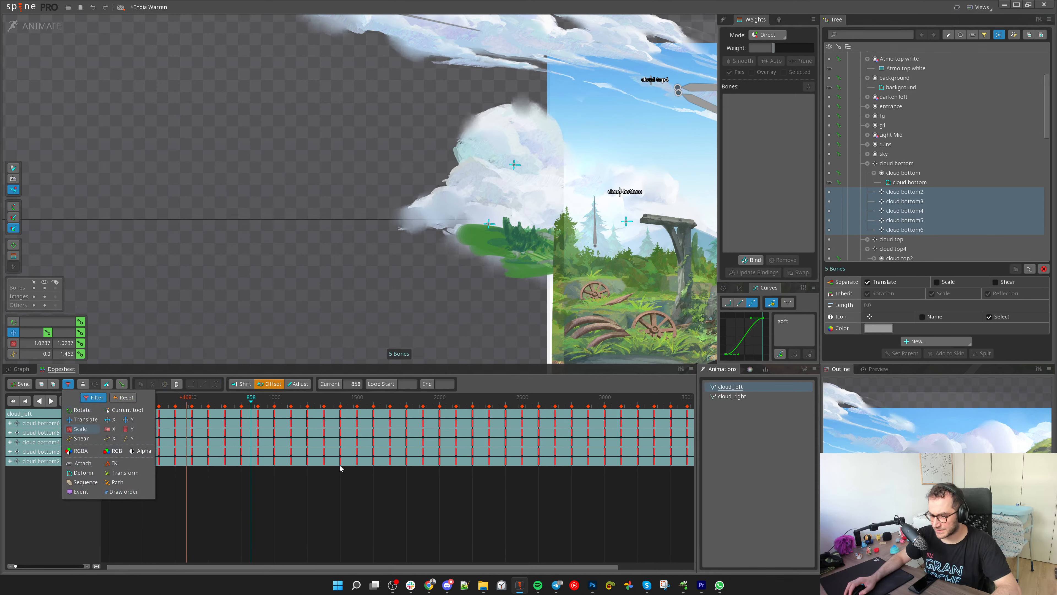
left_click(953, 285)
left_click(69, 383)
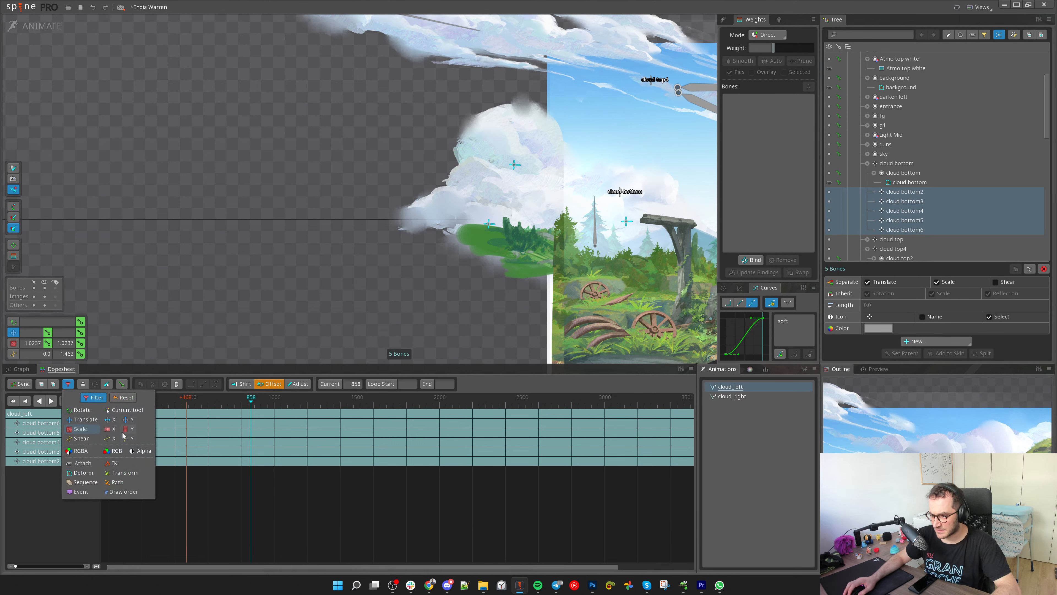
left_click(128, 428)
left_click_drag(243, 496, 216, 488)
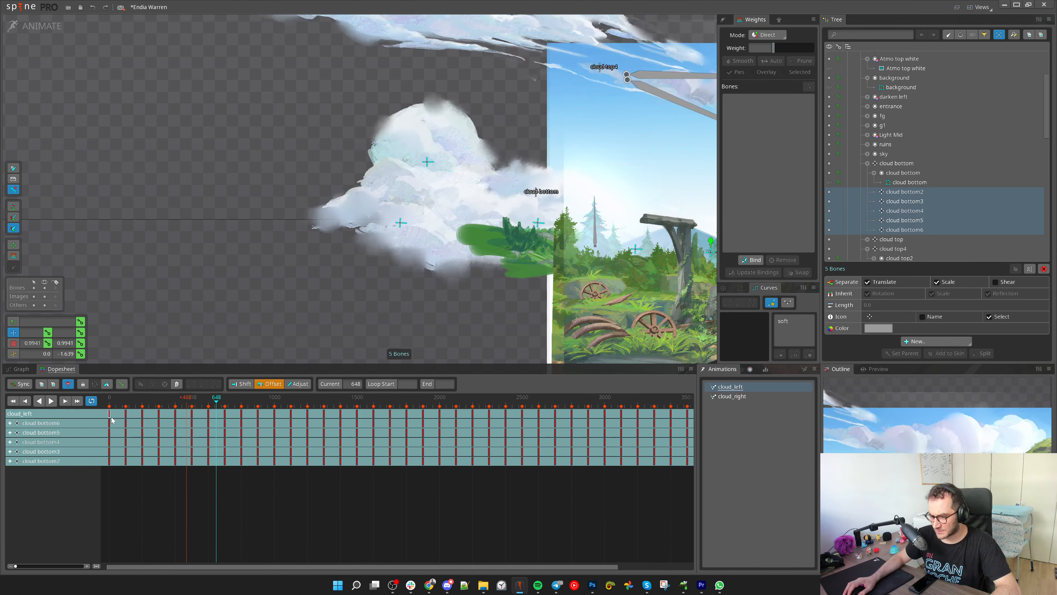
left_click_drag(112, 419, 120, 415)
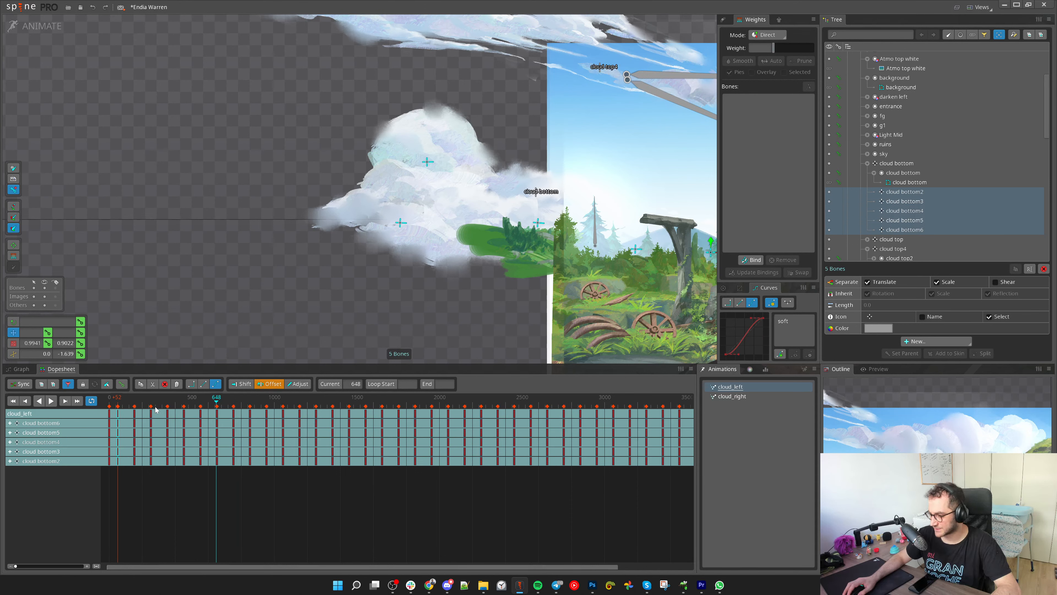
Show both Scale X and Scale Y keys and stagger them progressively across the five bones, up to about 125 frames
left_click(68, 384)
left_click(129, 429)
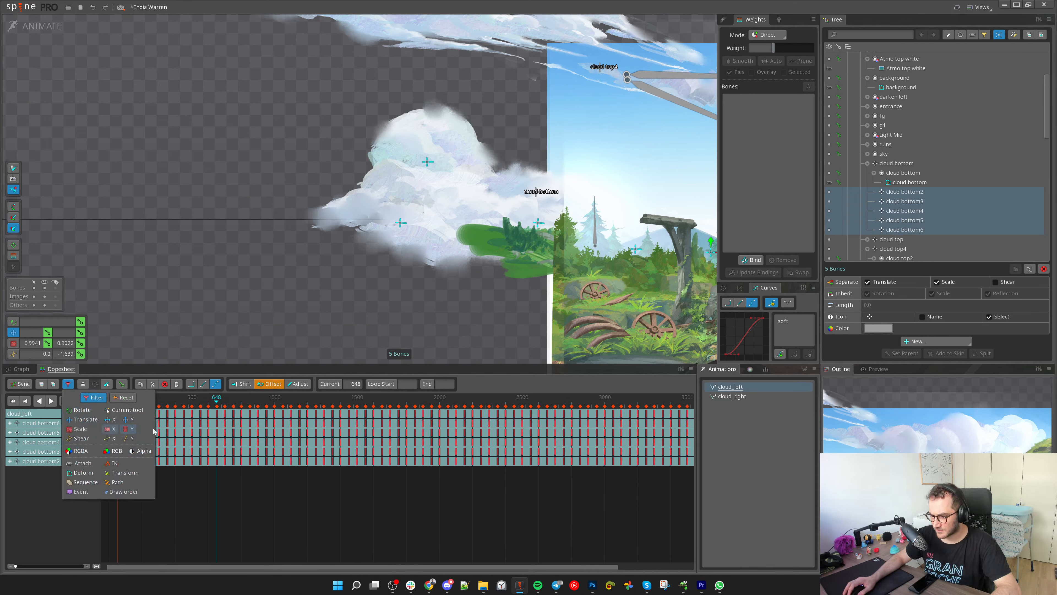
left_click(211, 498)
left_click_drag(108, 434, 130, 463)
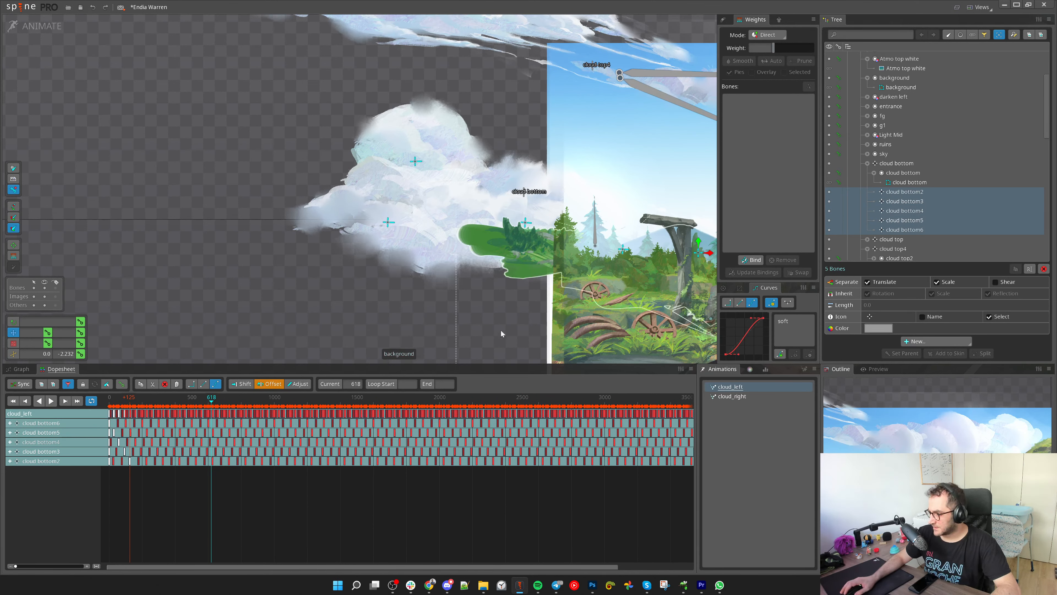
Open the dopesheet's key type filter options
left_click_drag(378, 357, 340, 354)
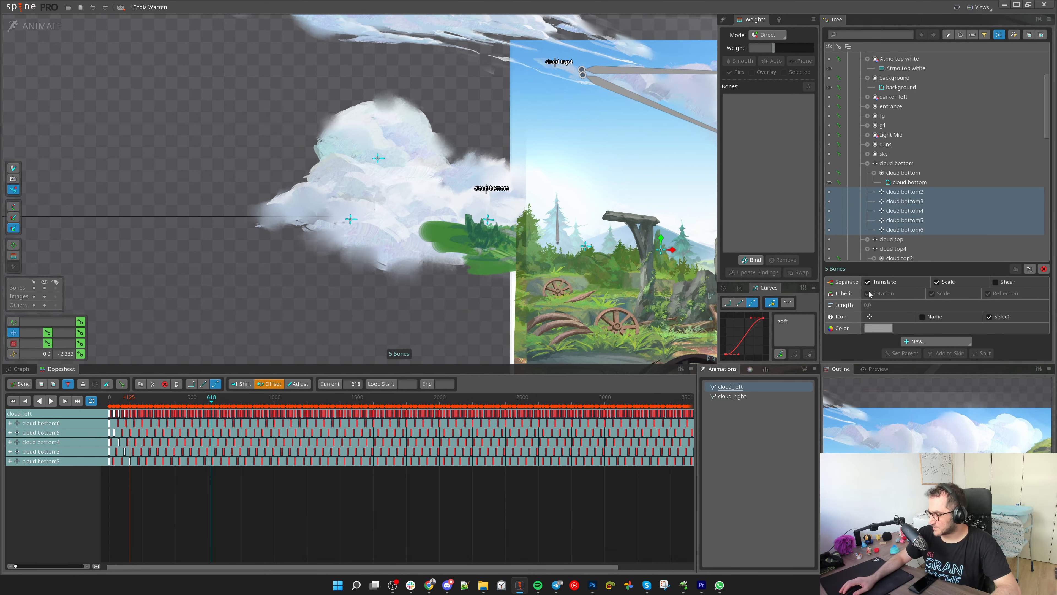
left_click(67, 385)
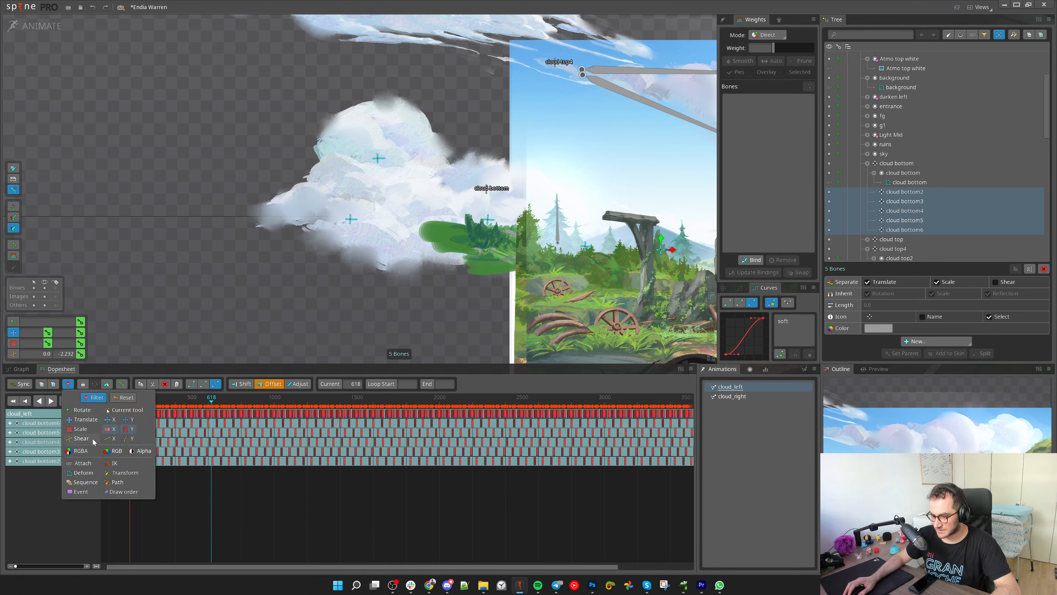
Filter the dopesheet to shear X keys and enable separate shear on the five selected cloud bottom bones
left_click(113, 438)
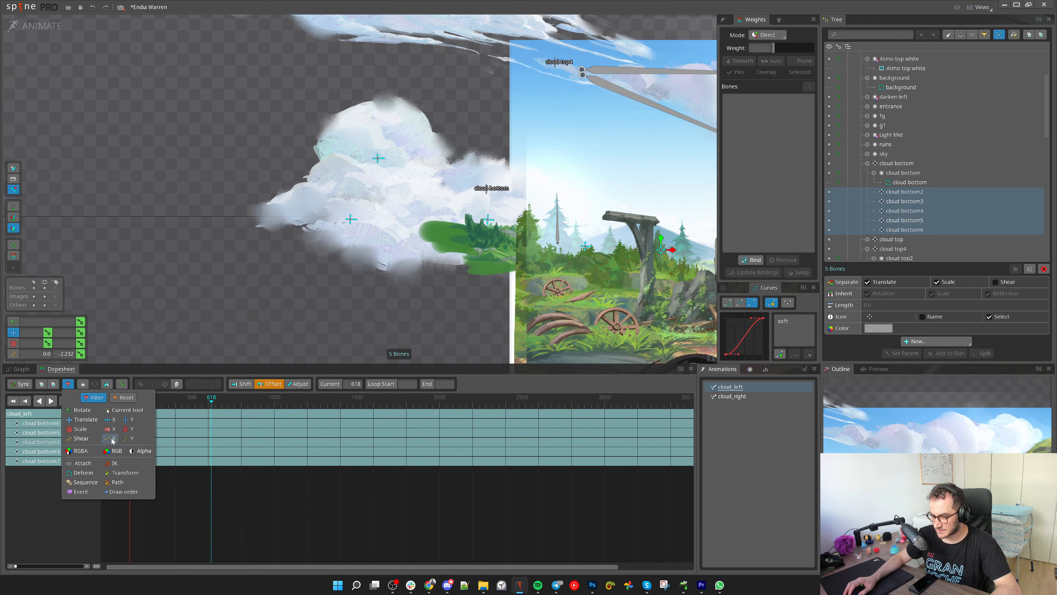
left_click(1009, 282)
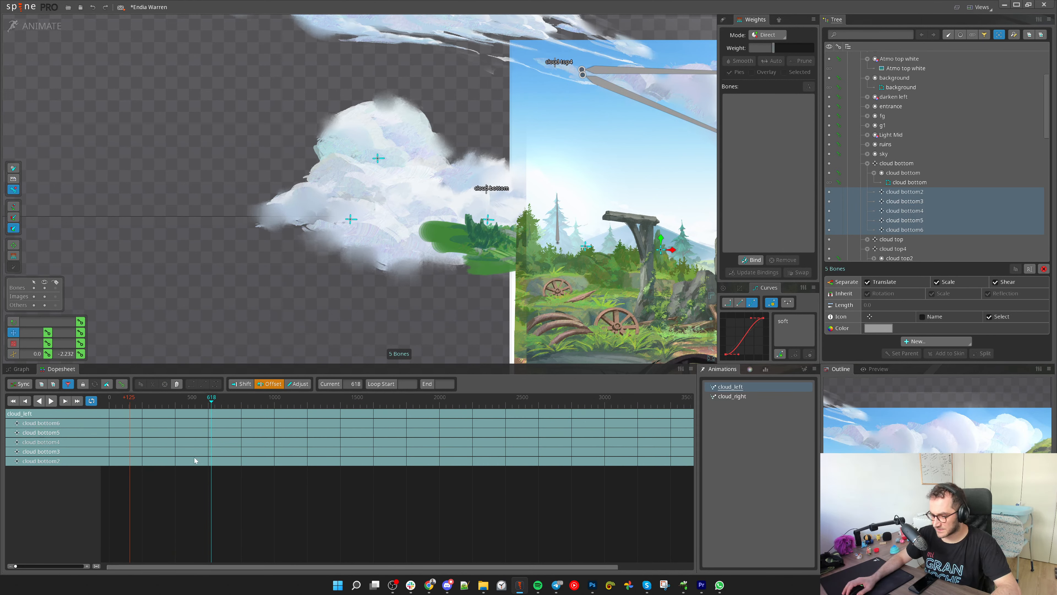
left_click(68, 385)
left_click(174, 469)
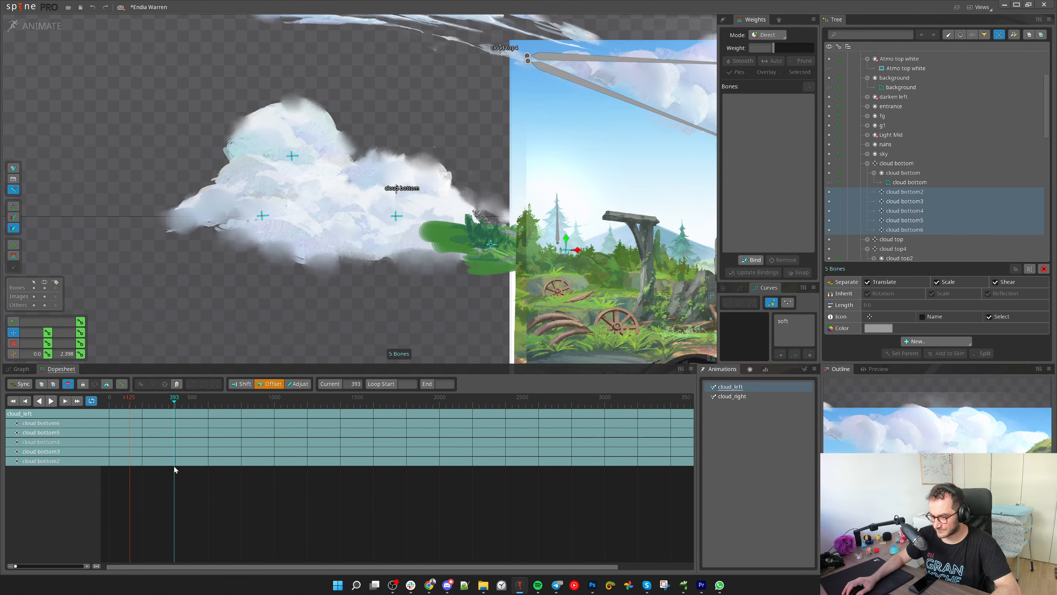
Store the five cloud bottom bones as selection 1 and filter the dopesheet to their shear Y keys
key("1")
left_click_drag(131, 404, 104, 400)
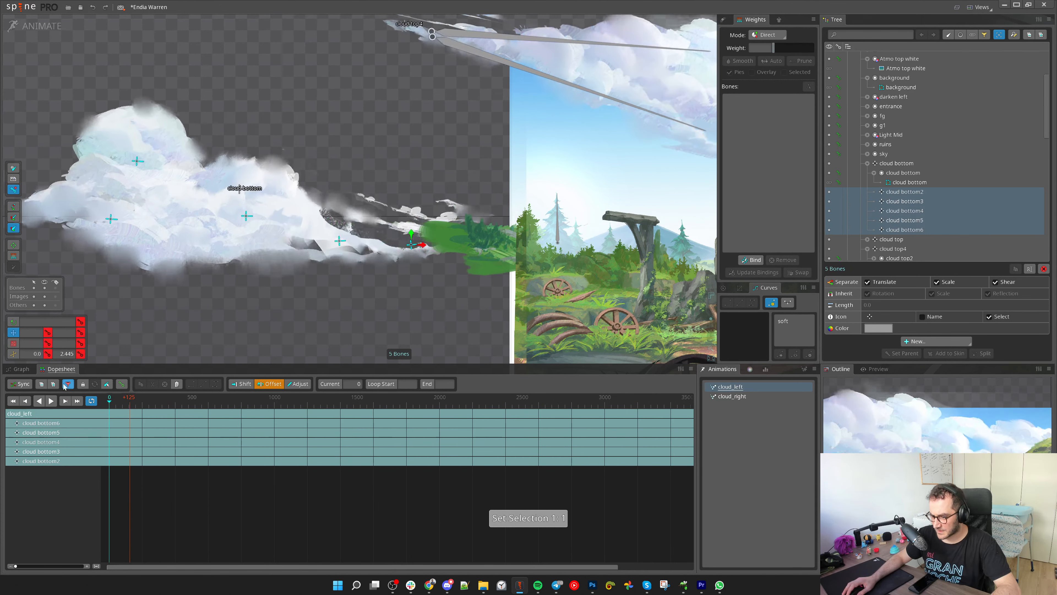
left_click(68, 385)
left_click(128, 437)
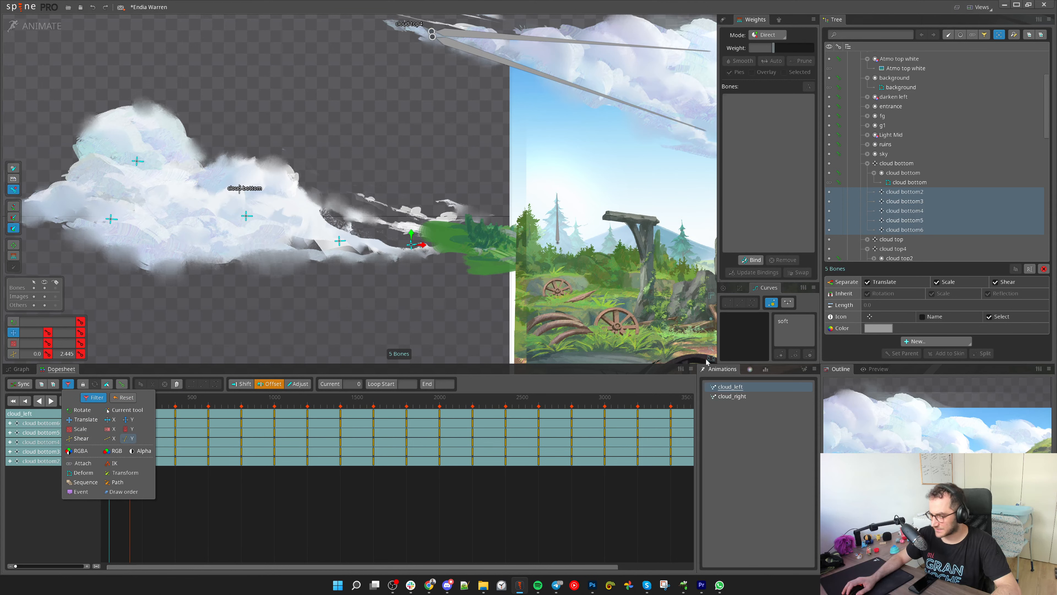
left_click_drag(183, 404, 138, 410)
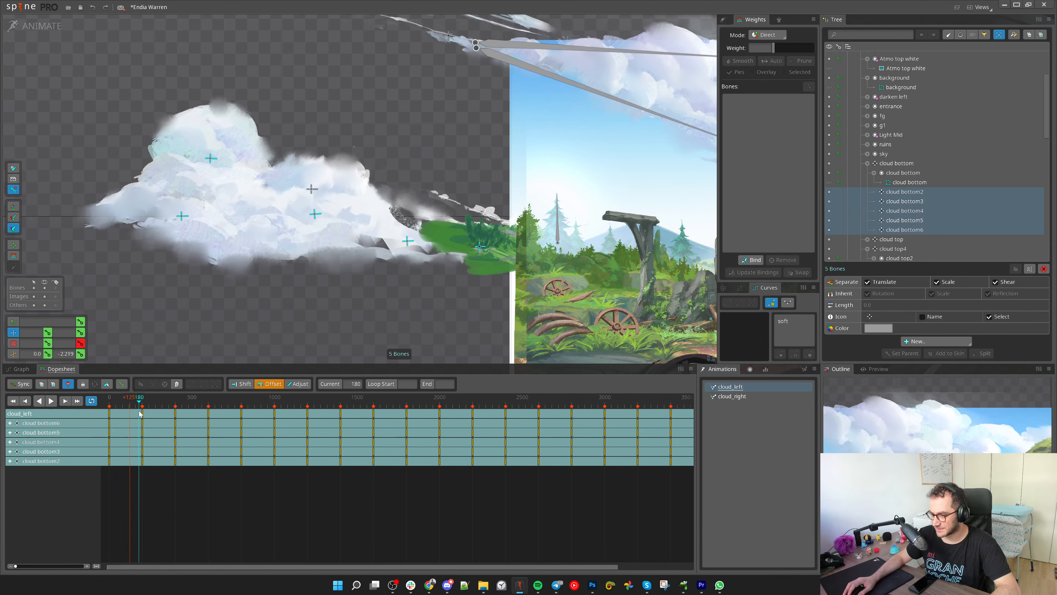
Turn off separate shear for the five cloud bottom bones and return the playhead to frame 0
left_click(1014, 282)
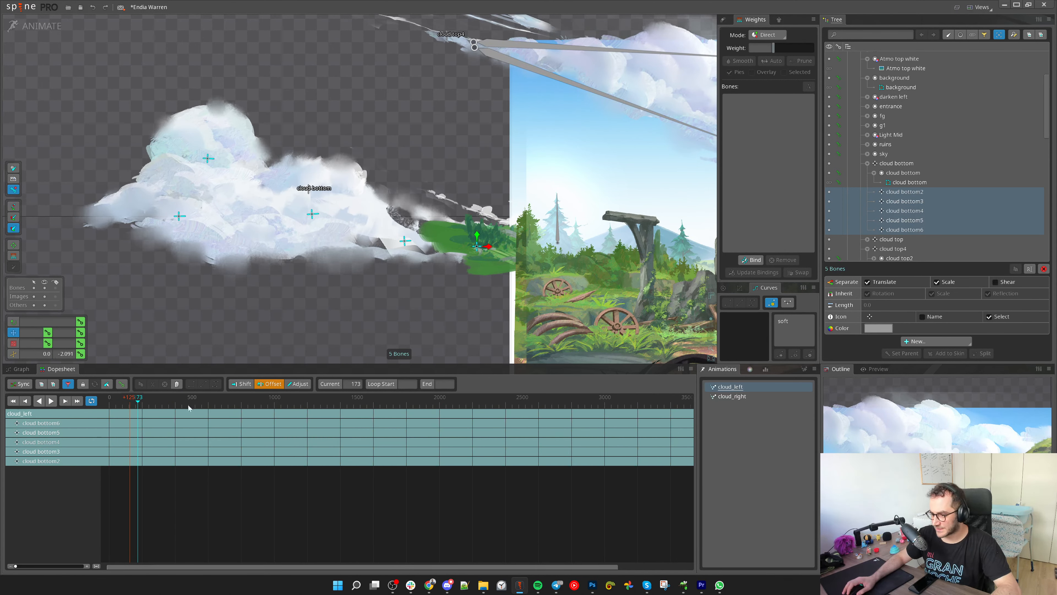
left_click_drag(126, 403, 92, 405)
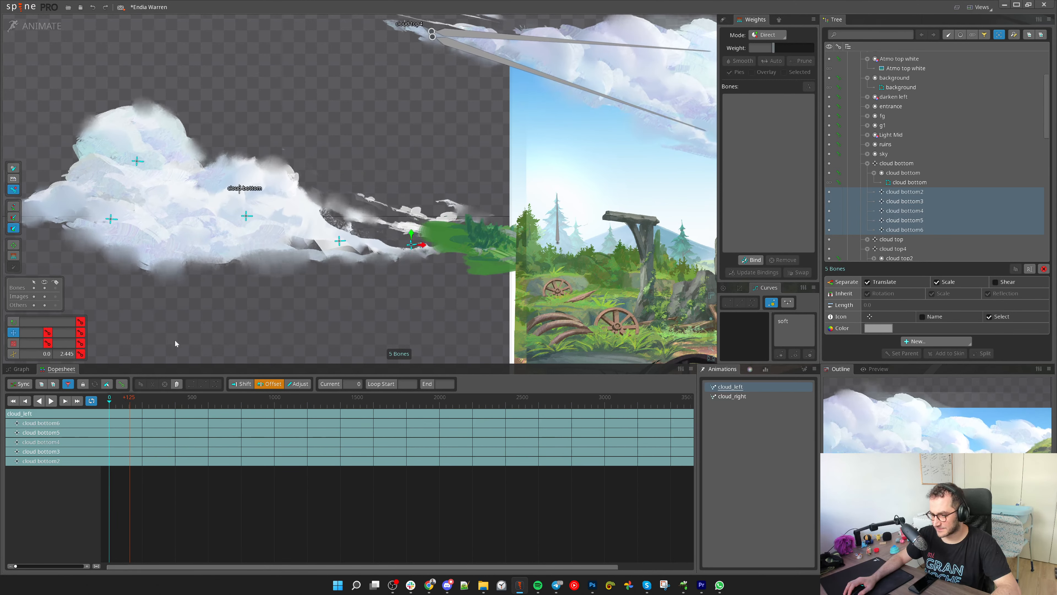
left_click(51, 400)
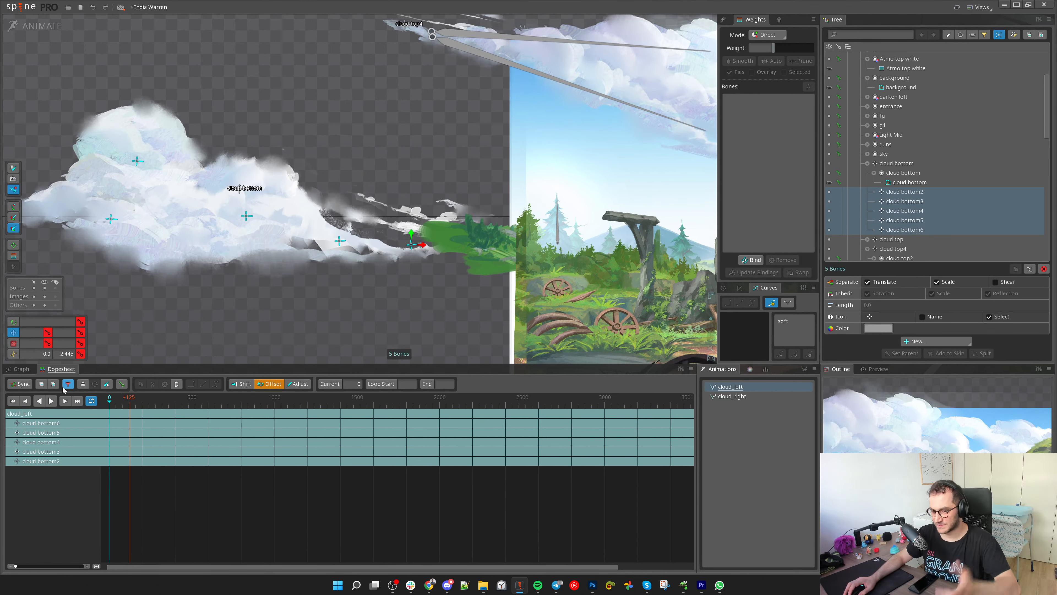
left_click_drag(113, 405, 88, 406)
Filter the dopesheet to show only the combined shear keys of the cloud bottom bones
left_click(69, 385)
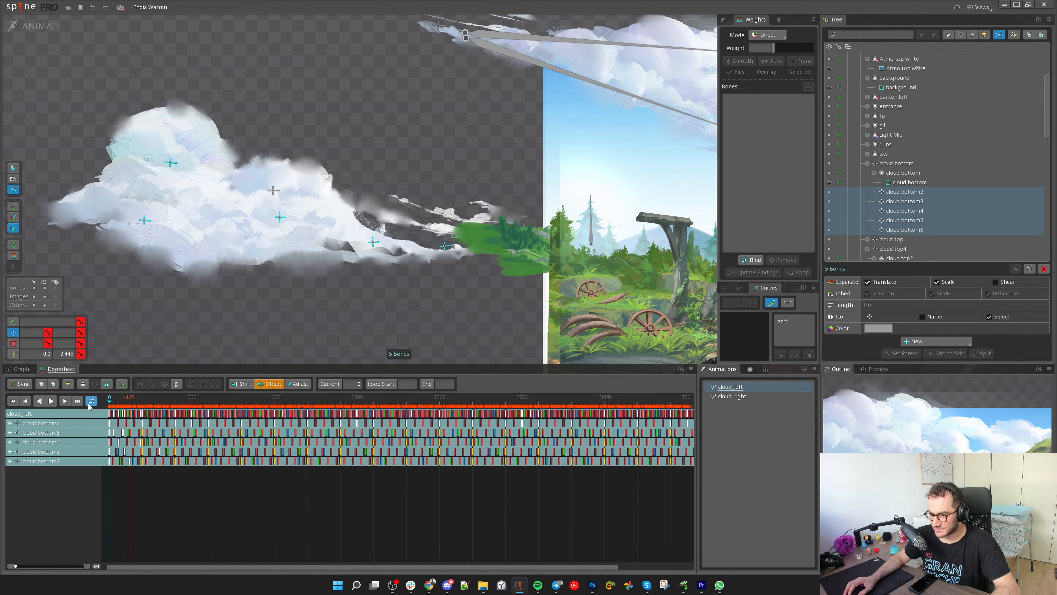
left_click(67, 384)
left_click_drag(255, 403, 84, 407)
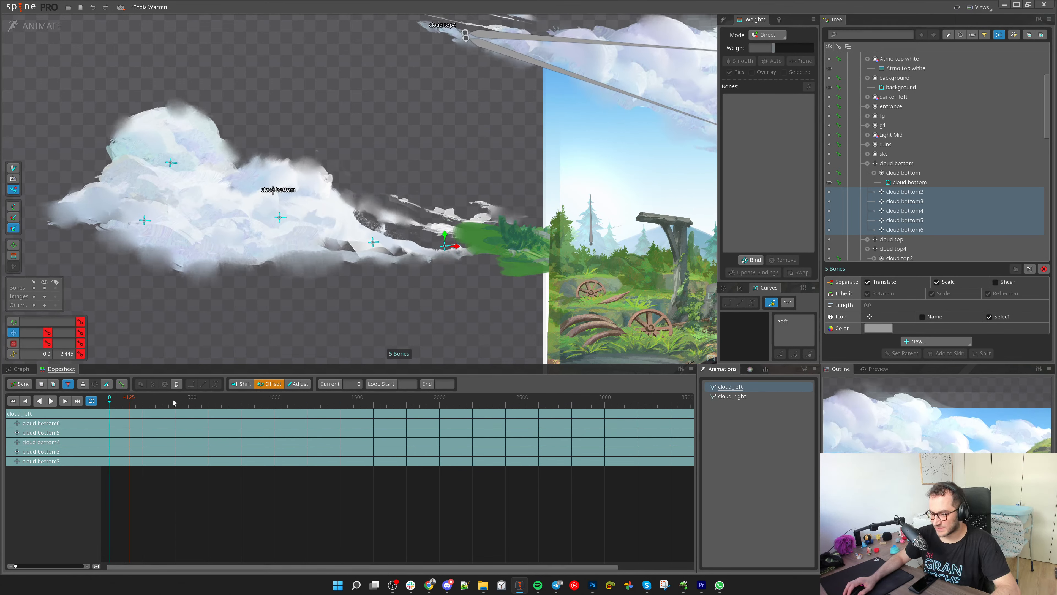
left_click(68, 384)
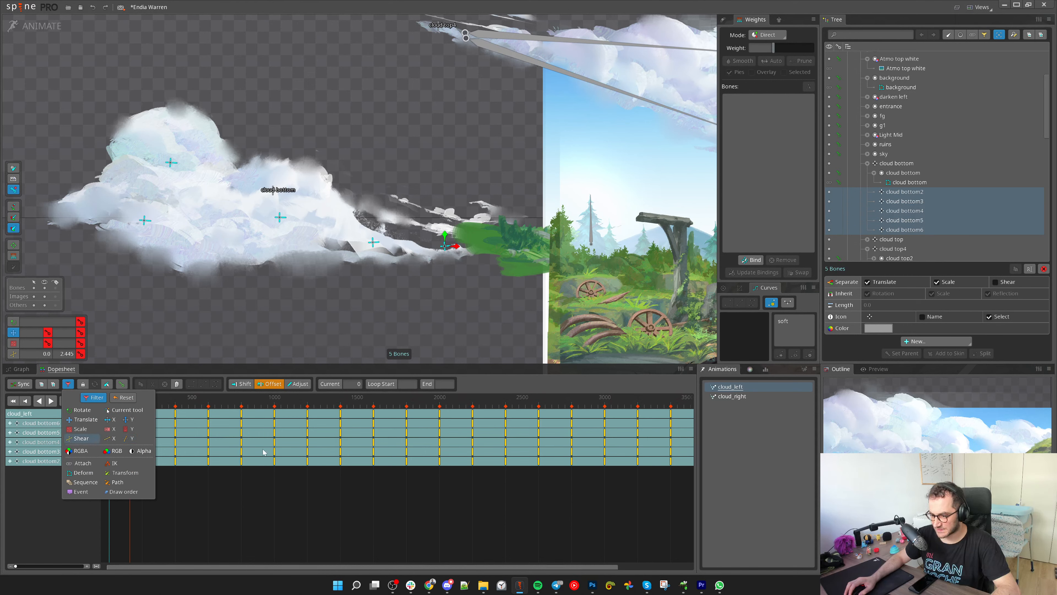
Offset the shear keys of the individual cloud bottom bones to stagger them in time, and play back the cloud_left animation
left_click(236, 475)
left_click_drag(116, 433, 61, 465)
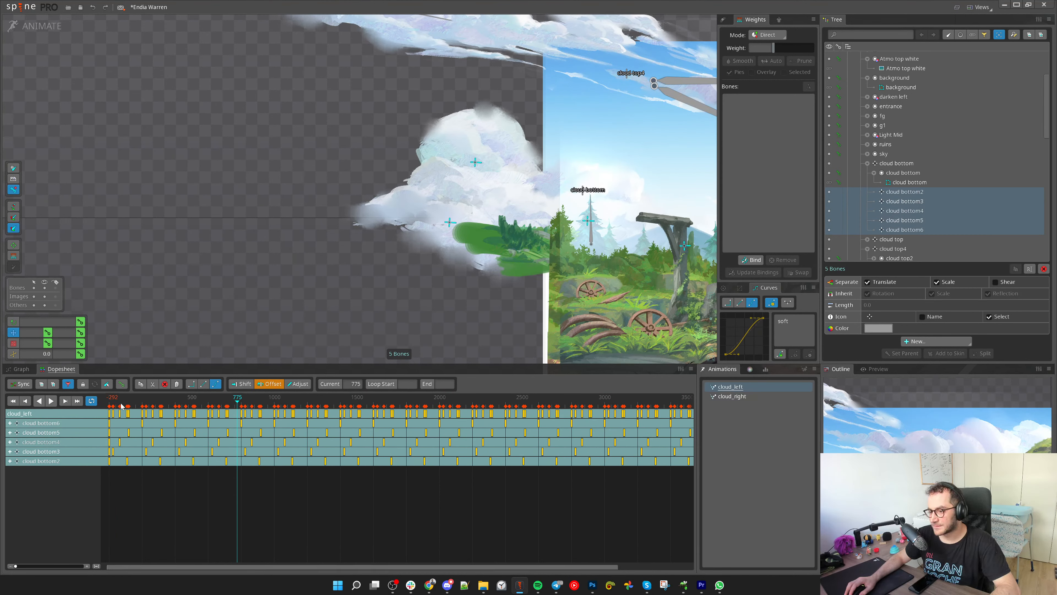
key("ctrl+z")
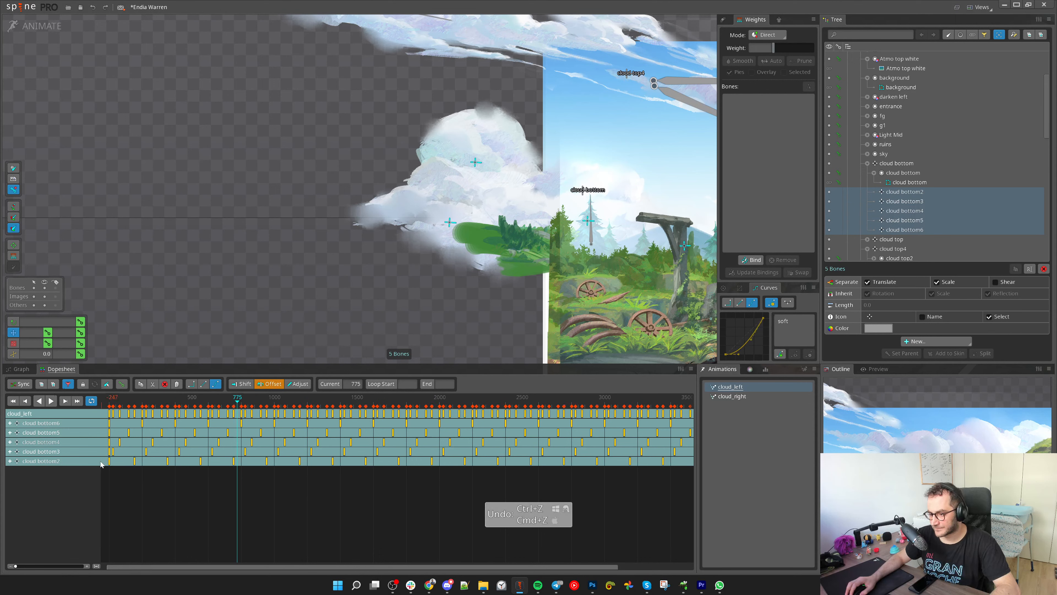
key("d")
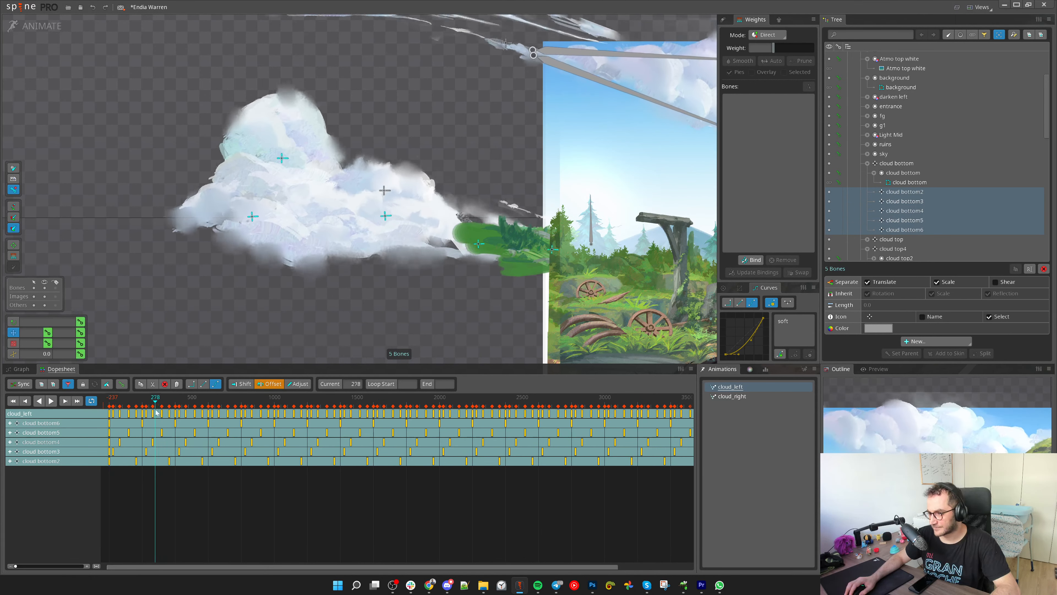
left_click_drag(425, 327, 336, 338)
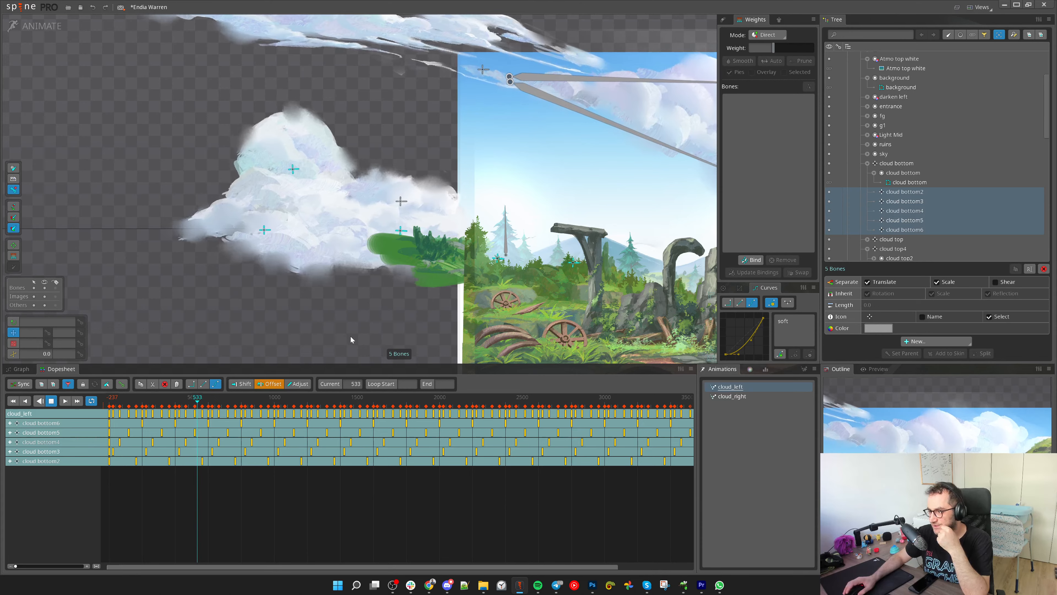
left_click_drag(360, 326, 239, 321)
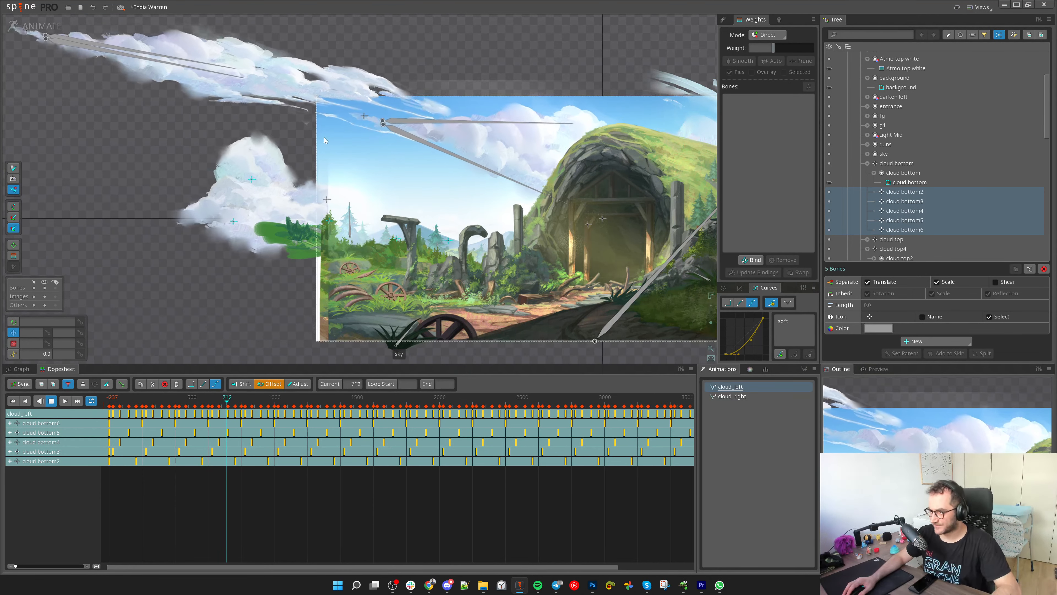
Save the project with the sky mesh selected and switch to Setup mode
left_click(387, 156)
scroll(418, 185, "down", 5)
scroll(358, 169, "up", 3)
key("ctrl+s")
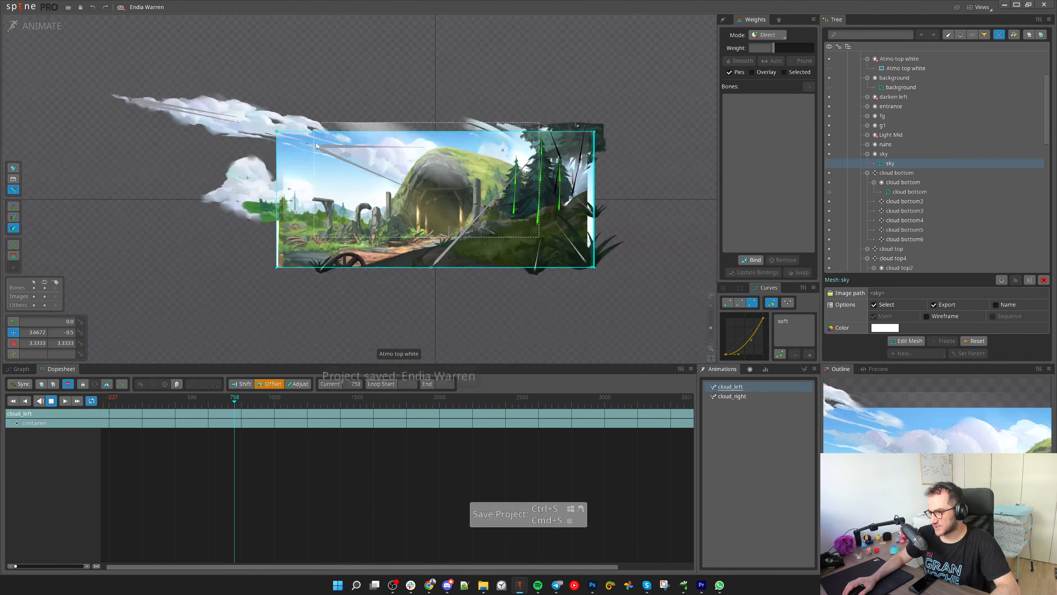
left_click(51, 30)
Try to move the sky mesh below the scene and reset its scale to 1.0
key("ctrl+z")
key("ctrl+z")
key("ctrl+z")
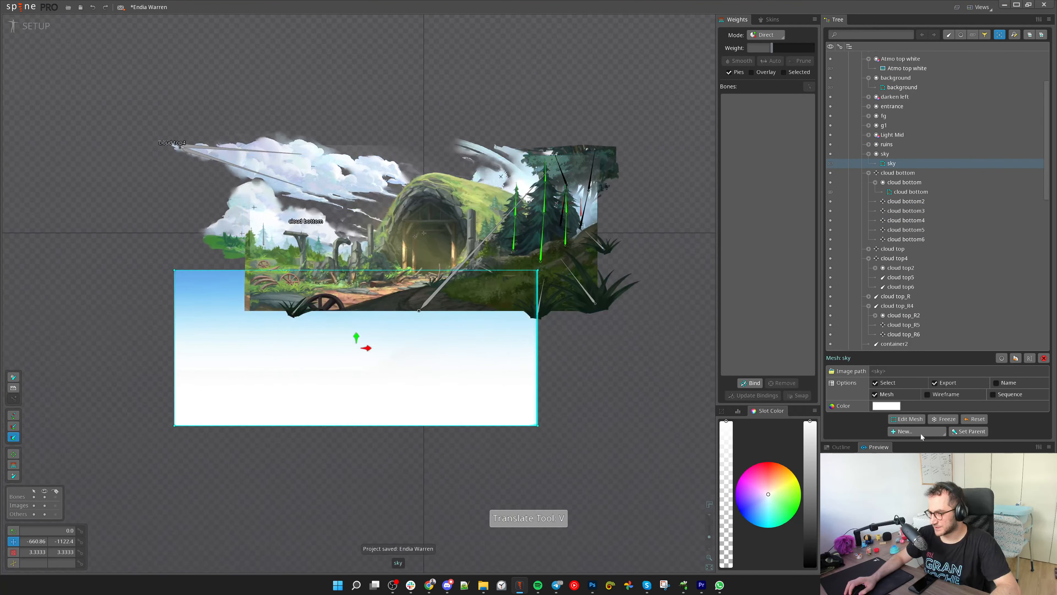
key("v")
left_click_drag(494, 360, 430, 525)
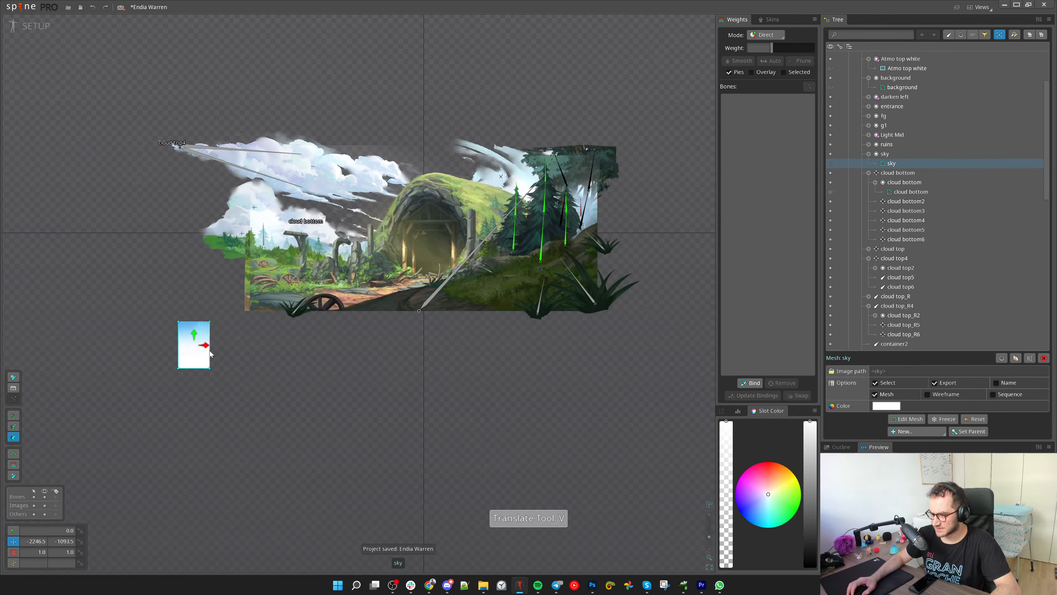
scroll(204, 342, "up", 3)
scroll(186, 328, "up", 3)
scroll(436, 361, "down", 4)
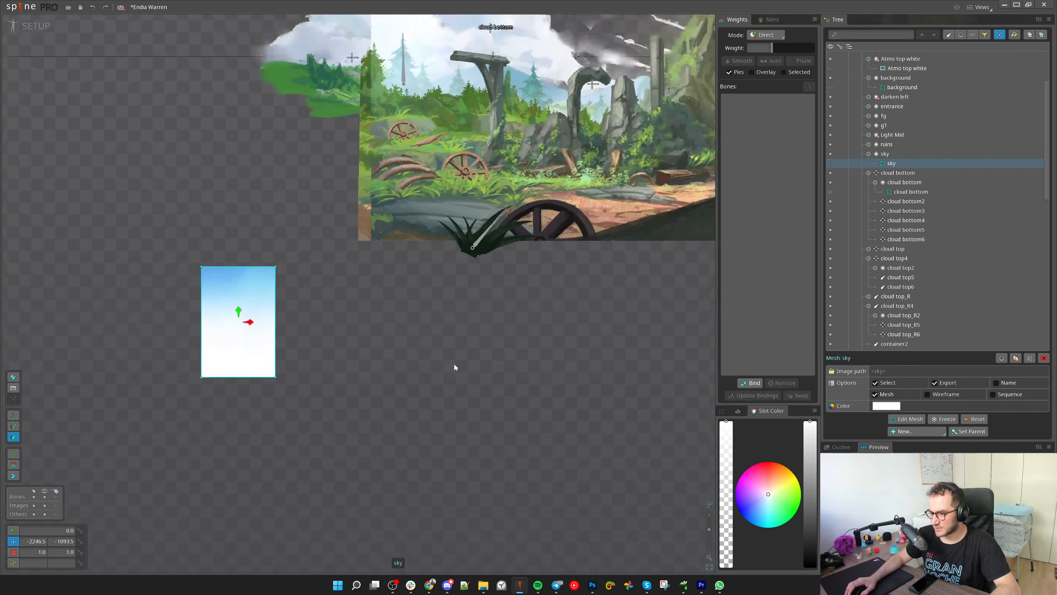
scroll(287, 292, "up", 4)
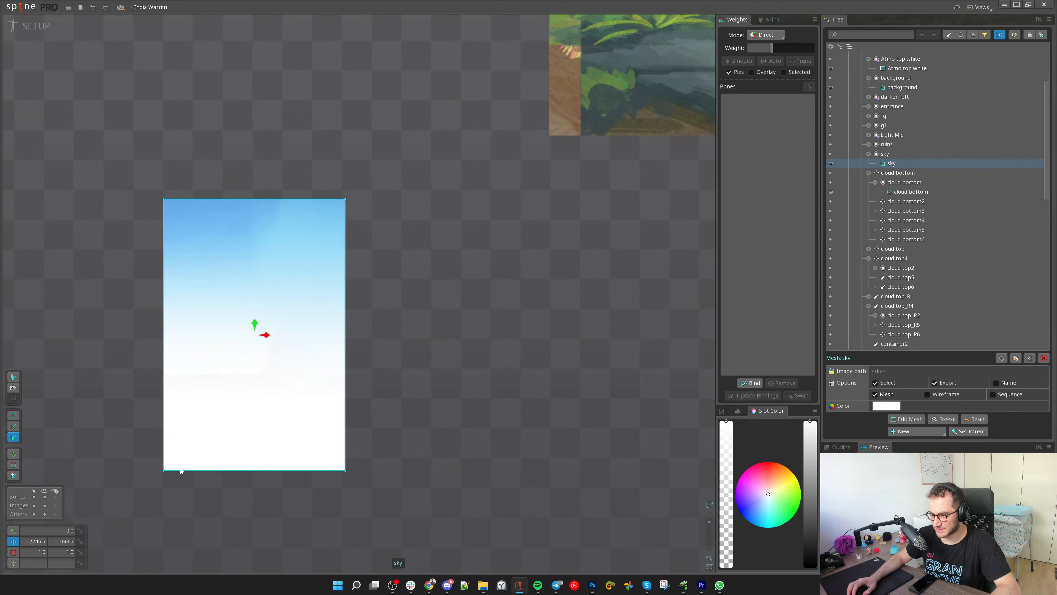
Undo the move and scale changes made to the sky mesh
key("ctrl+z")
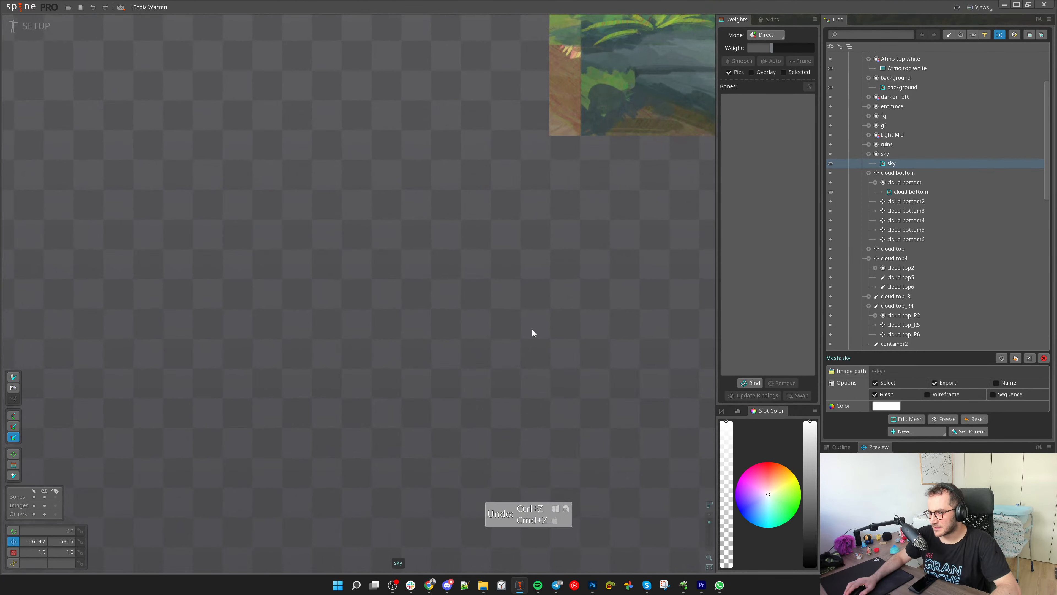
scroll(532, 330, "down", 5)
scroll(481, 368, "down", 1)
left_click_drag(468, 353, 426, 378)
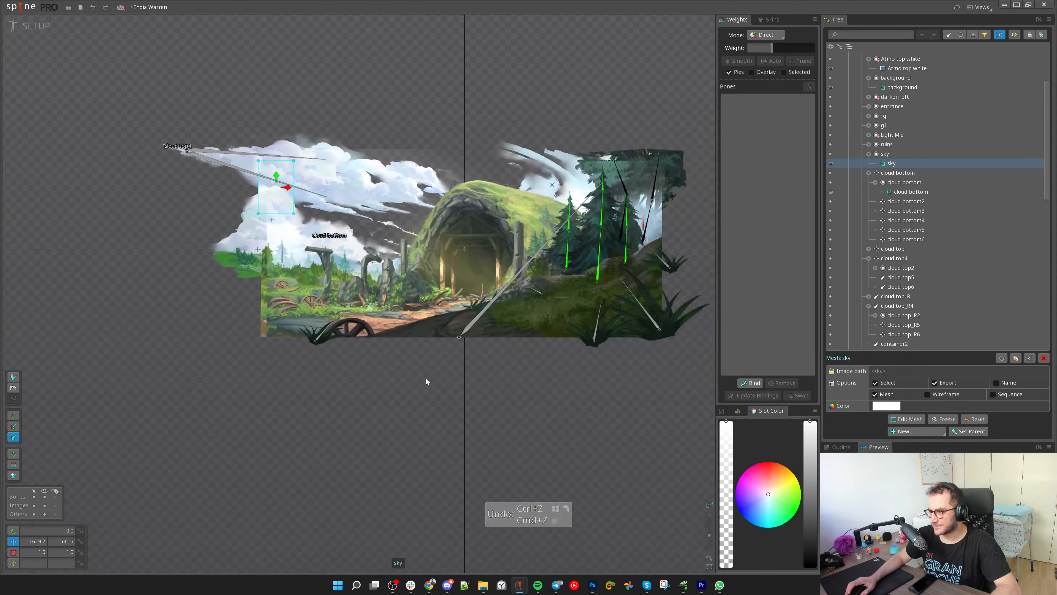
key("ctrl+z")
left_click_drag(492, 368, 435, 416)
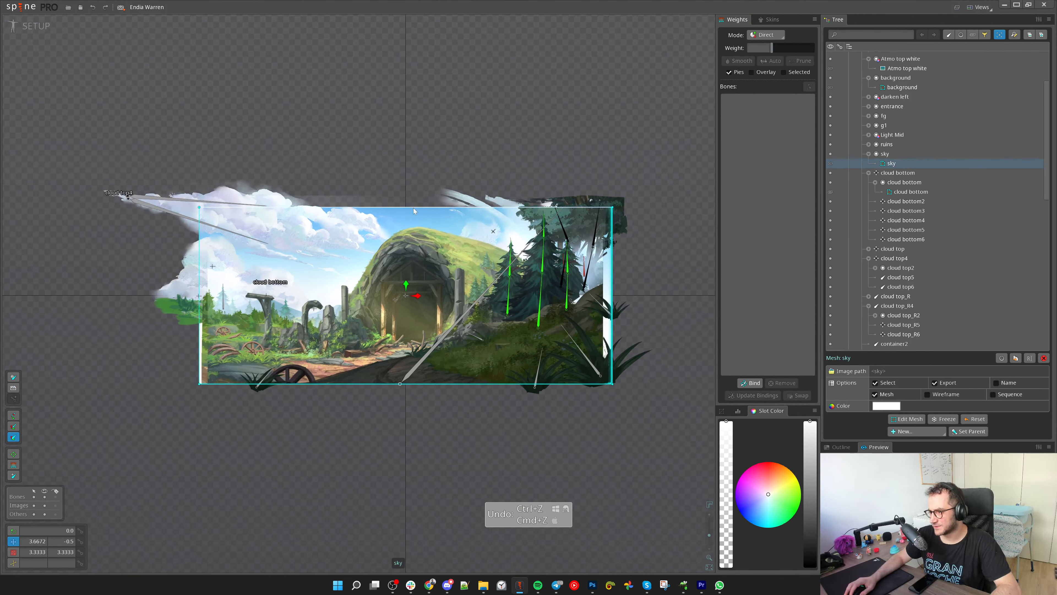
Create two bones under the container bone, one at the sky's top edge centre and one at its bottom edge centre
scroll(421, 249, "up", 3)
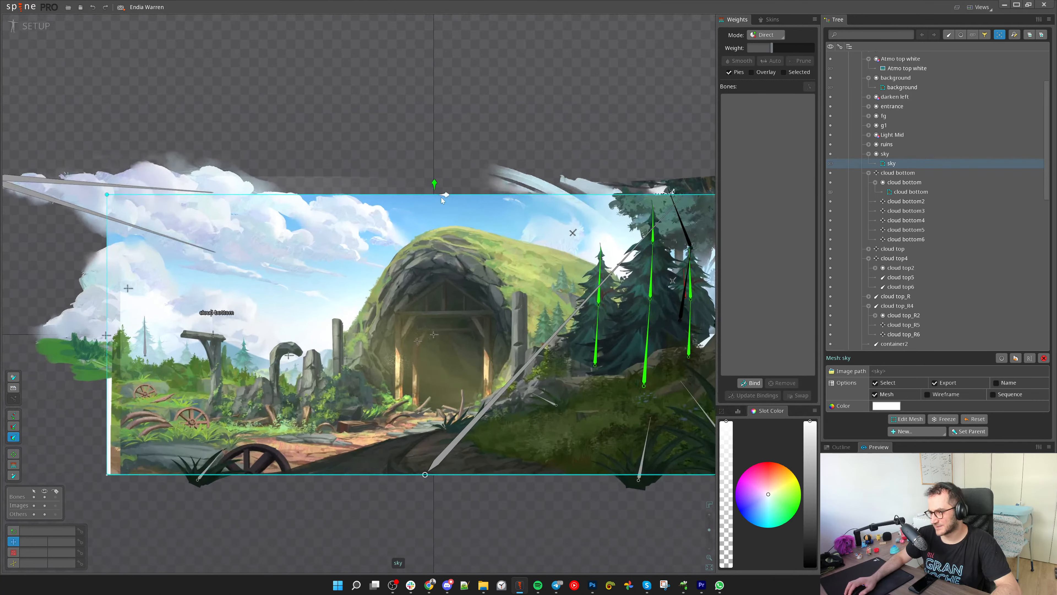
scroll(454, 204, "down", 3)
scroll(383, 258, "up", 2)
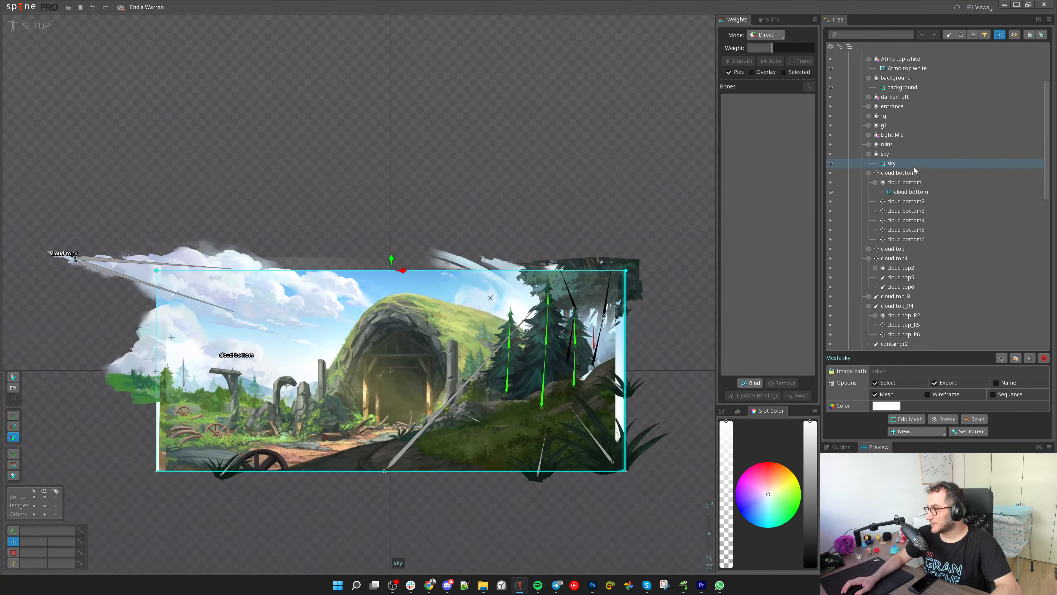
scroll(915, 170, "up", 3)
left_click(885, 75)
key("n")
left_click_drag(320, 297, 331, 222)
scroll(308, 258, "up", 2)
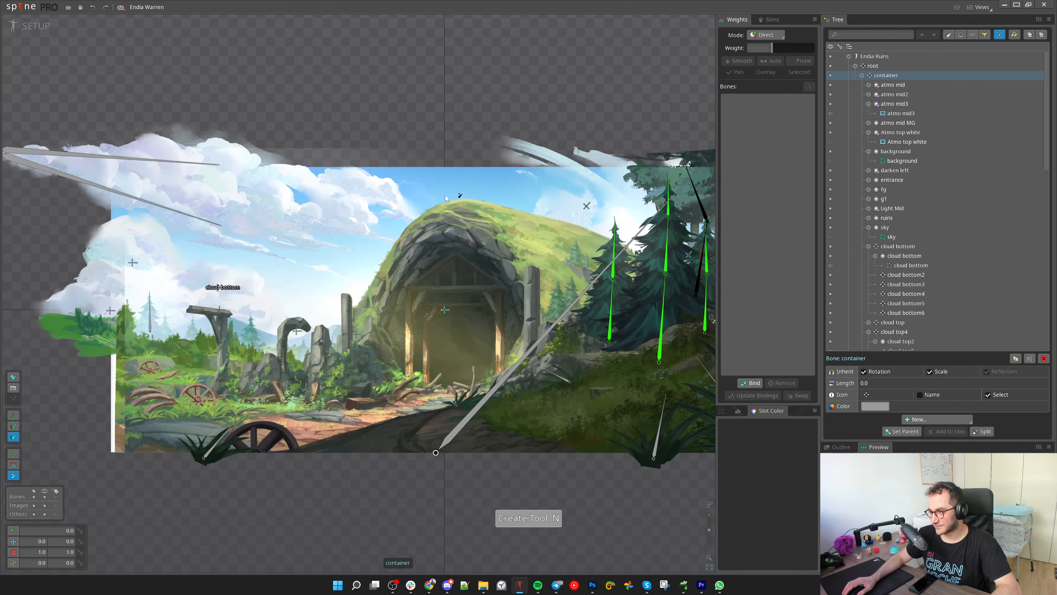
scroll(350, 230, "down", 1)
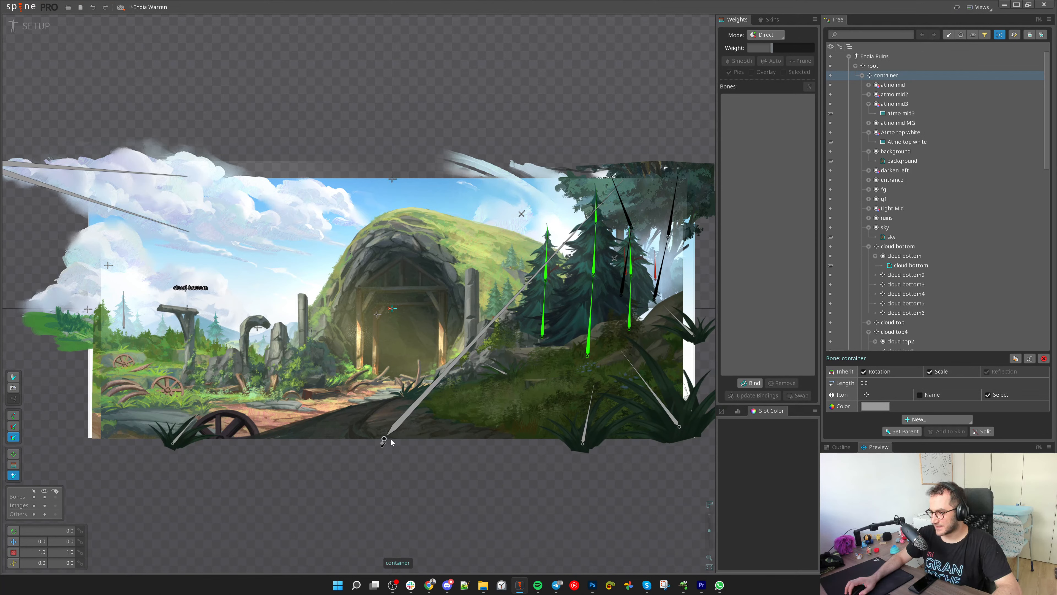
key("v")
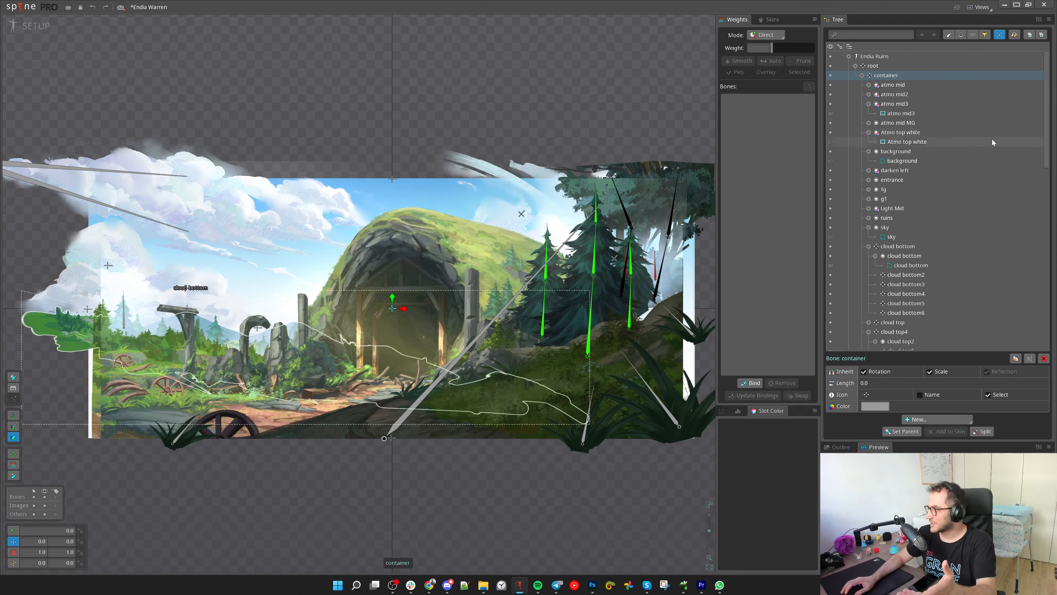
Bind the sky mesh to the two new bones at its top and bottom edges
left_click(902, 85)
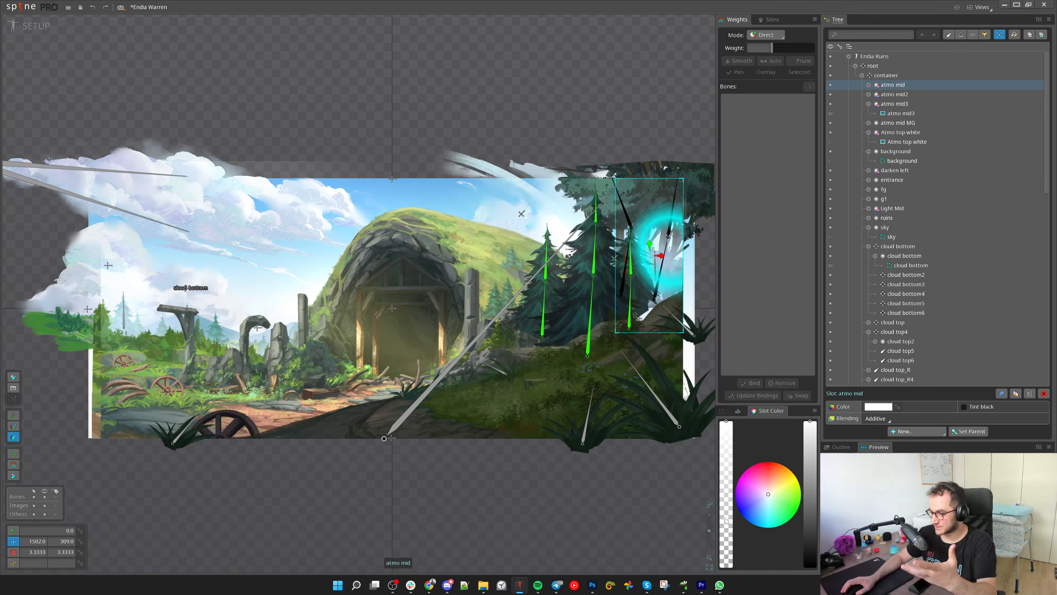
left_click(919, 94)
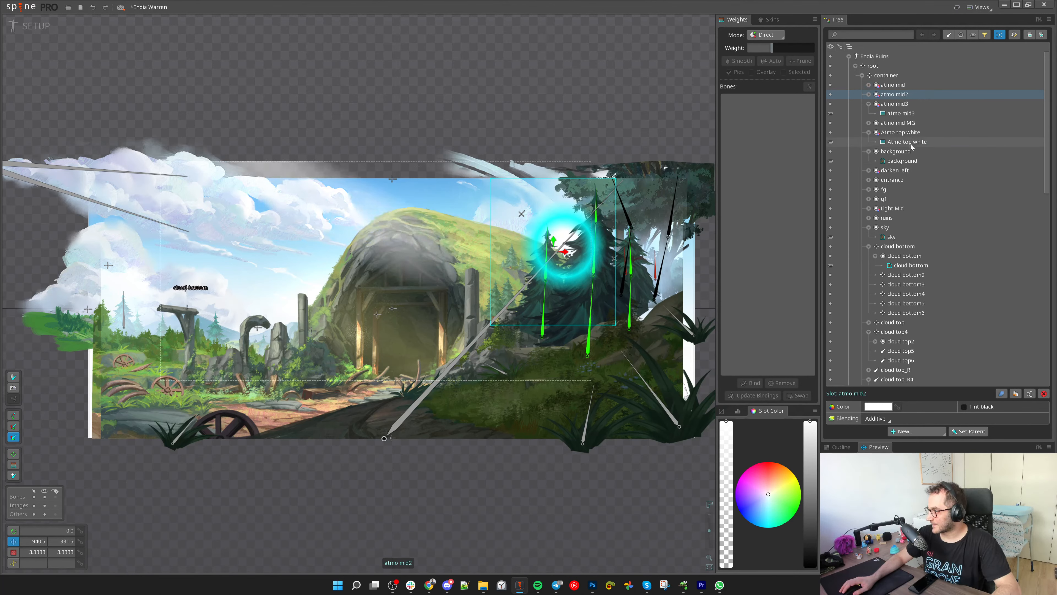
left_click(892, 236)
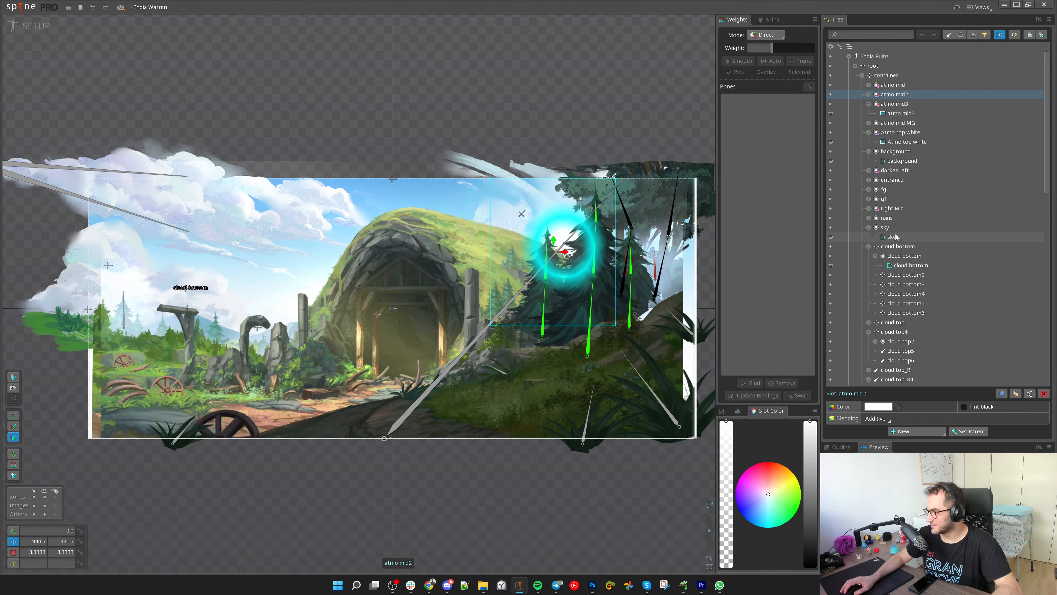
left_click(749, 382)
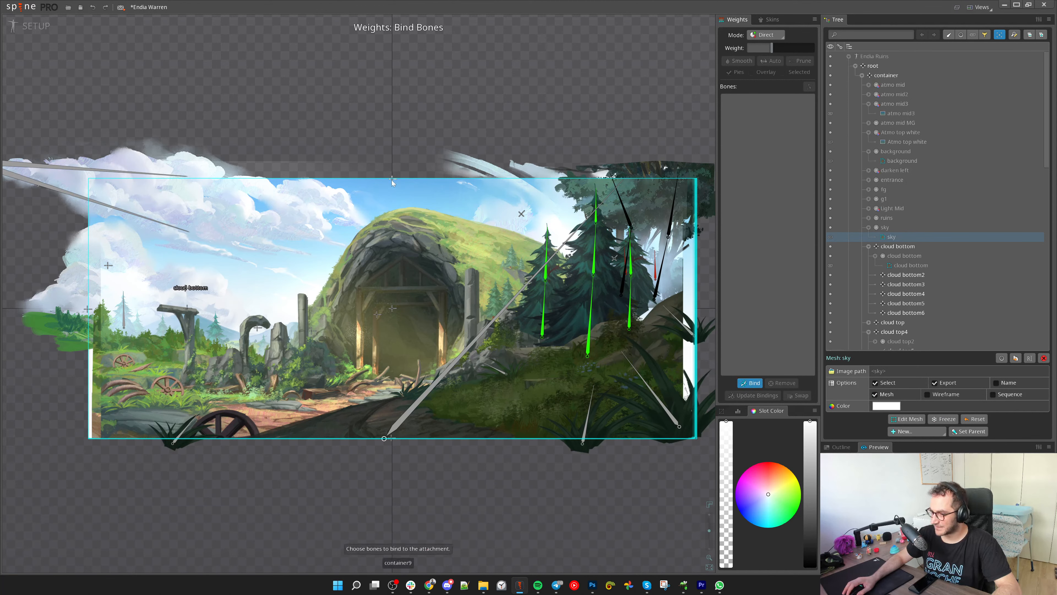
left_click(749, 382)
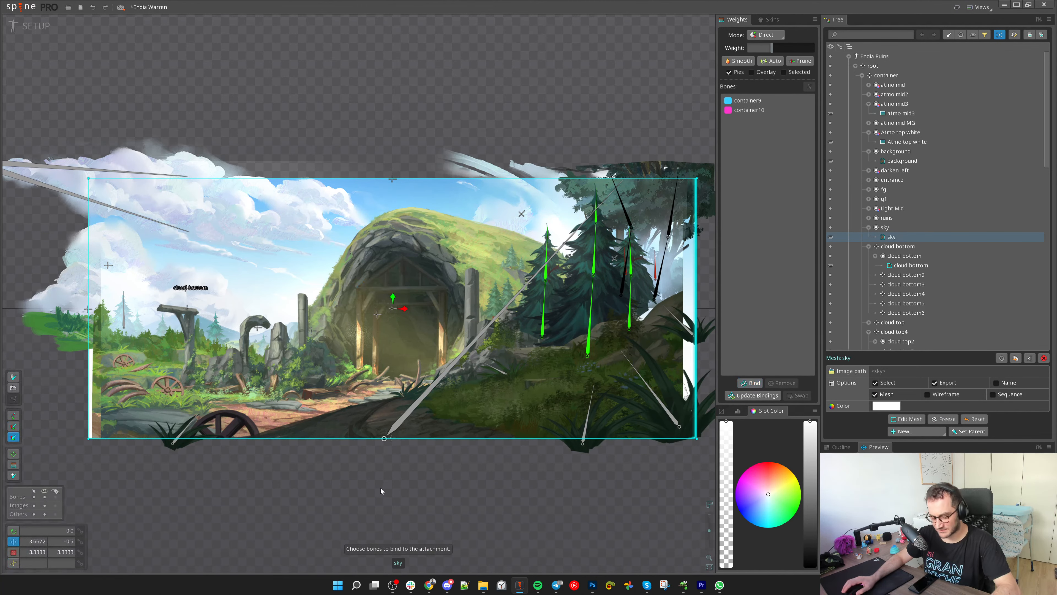
Adjust the sky mesh's weights so its top vertices follow container9 and its bottom vertices follow container10
scroll(383, 394, "down", 3)
key("g")
scroll(450, 121, "up", 4)
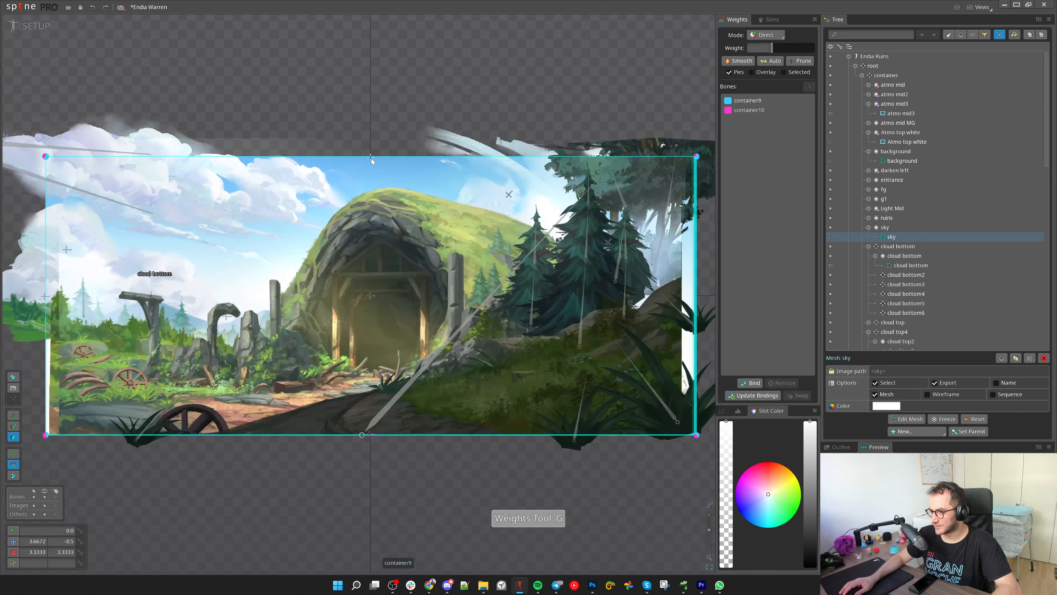
left_click(372, 161)
scroll(372, 161, "down", 2)
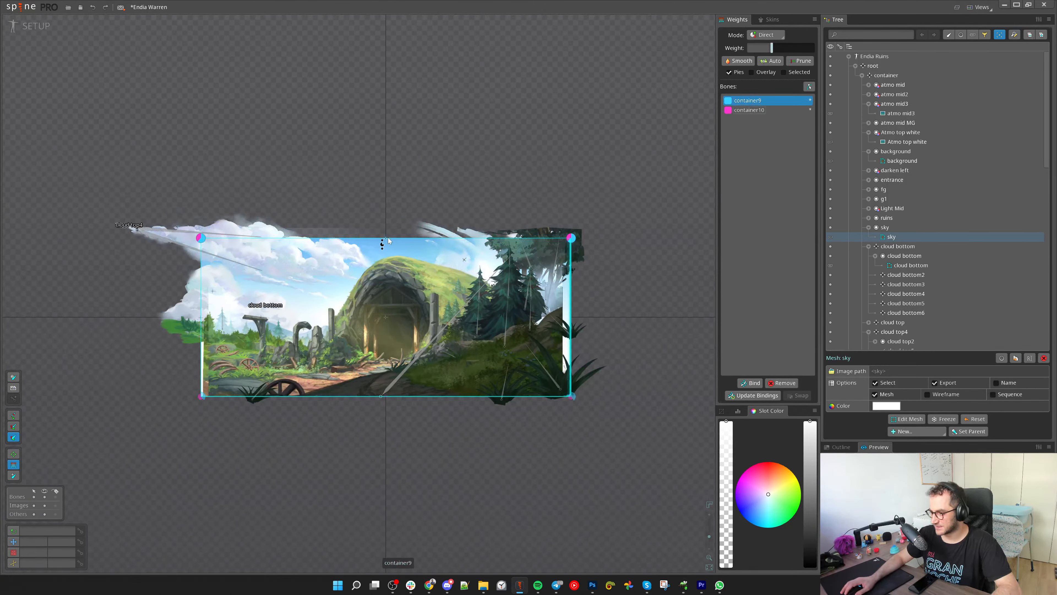
left_click_drag(443, 536, 352, 427)
left_click_drag(196, 377, 609, 431)
left_click_drag(387, 396, 406, 377)
Try rotating the sky's bottom bone in setup mode and undo the rotation
key("v")
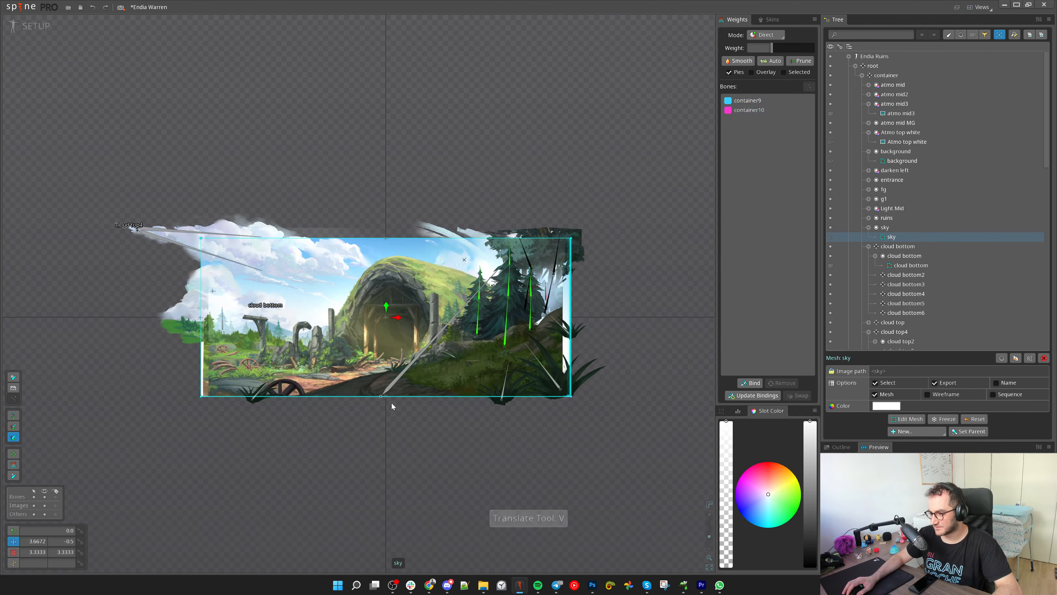
key("space")
left_click(389, 401)
key("c")
scroll(416, 459, "up", 3)
left_click_drag(513, 442, 457, 488)
key("ctrl+z")
In Animate mode, key a rotation of 5.323 on both sky bones at frame 0 of cloud_left
scroll(462, 449, "down", 1)
left_click(381, 189, "ctrl")
left_click(36, 26)
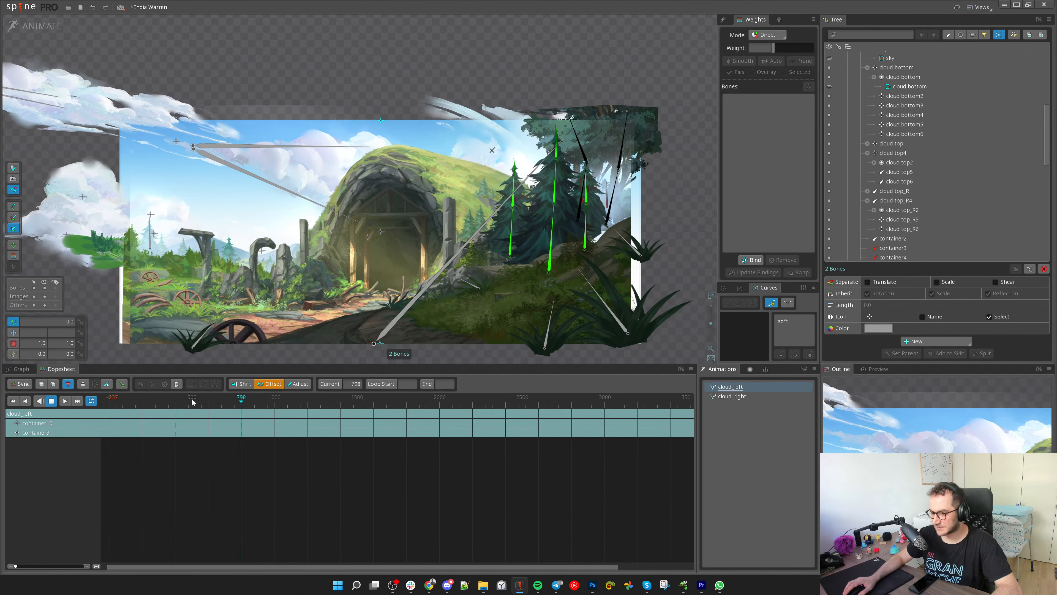
left_click(113, 398)
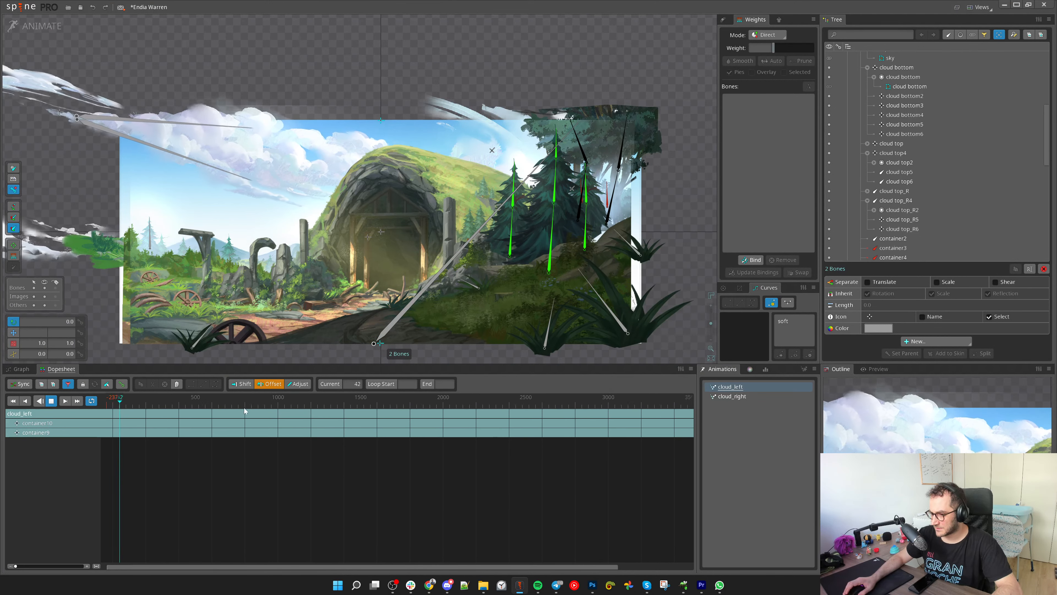
key("d")
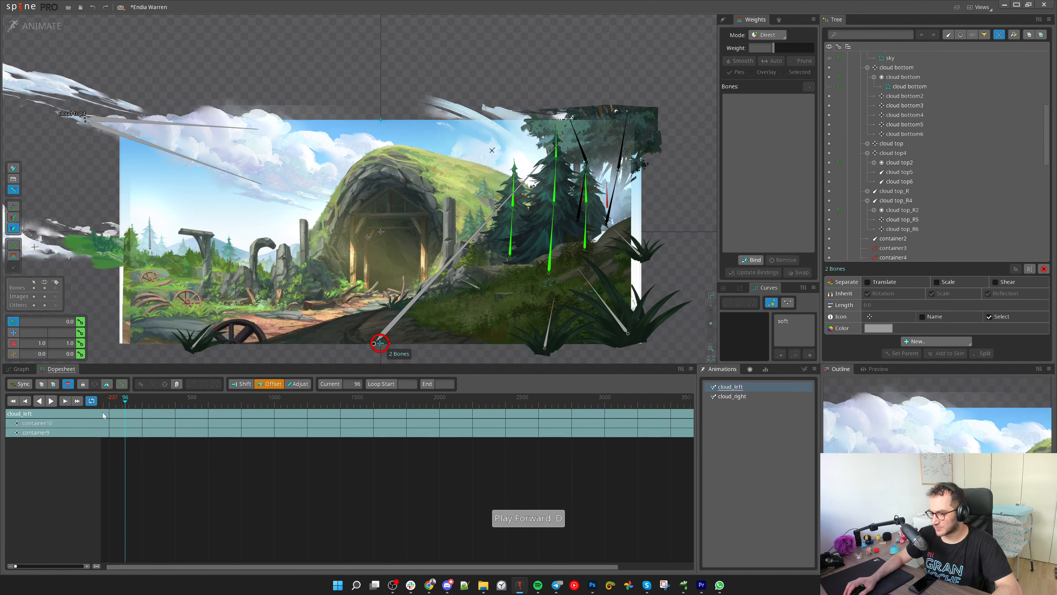
left_click(109, 398)
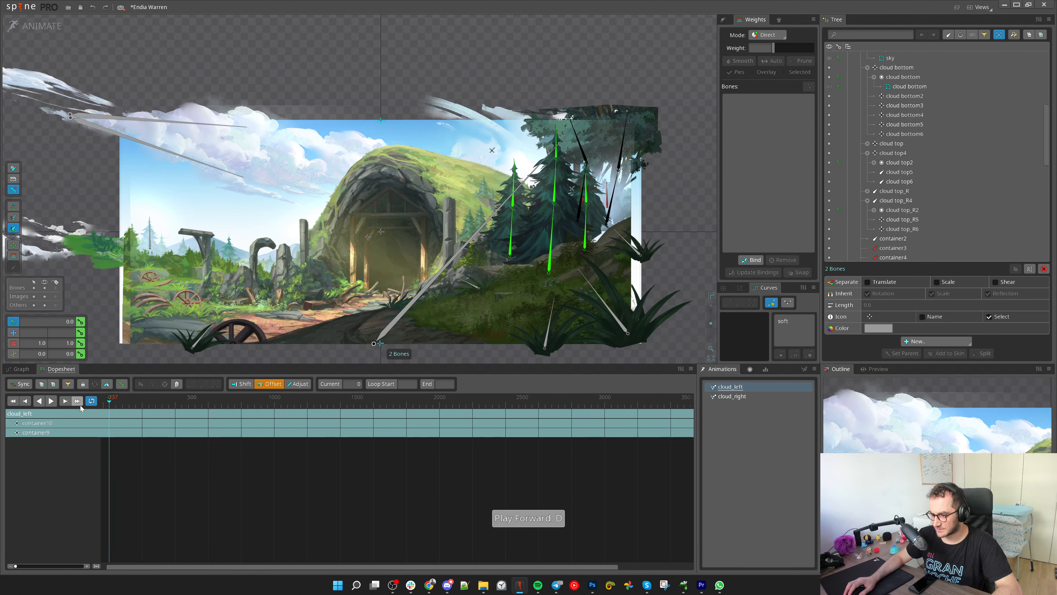
scroll(444, 328, "down", 3)
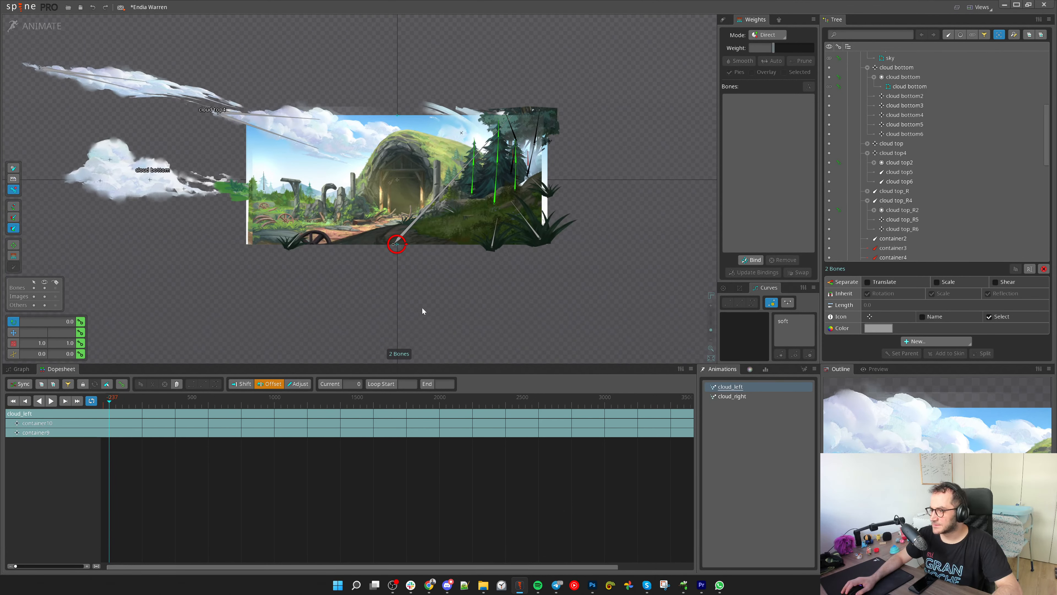
left_click_drag(560, 316, 595, 304)
key("space")
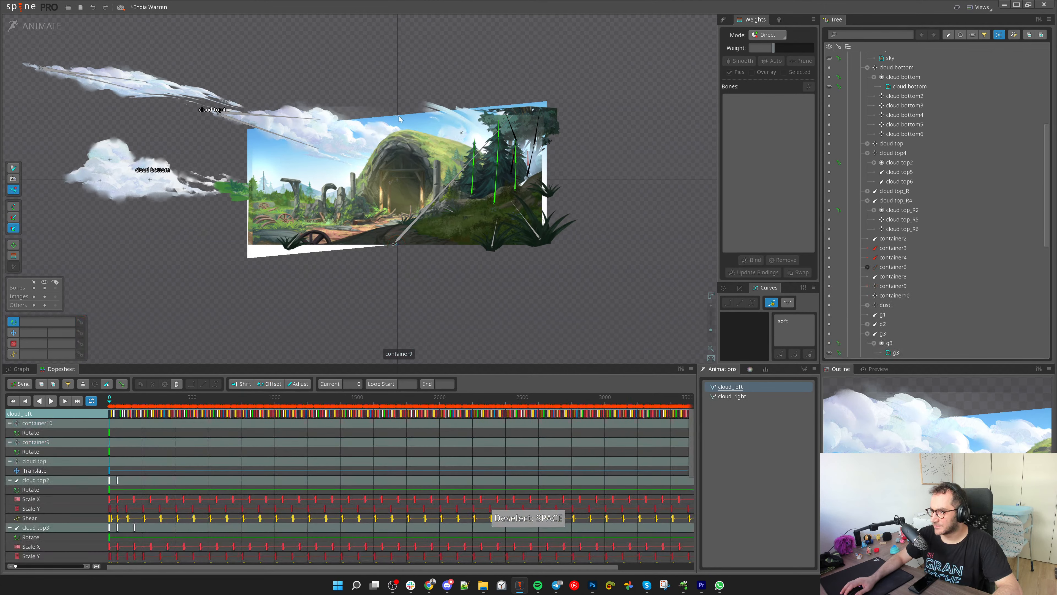
Raise both sky bones at frame 0, keying container9 at Y 987.74 and container10 at Y -574.1
left_click(398, 115)
key("v")
left_click_drag(397, 109, 394, 85)
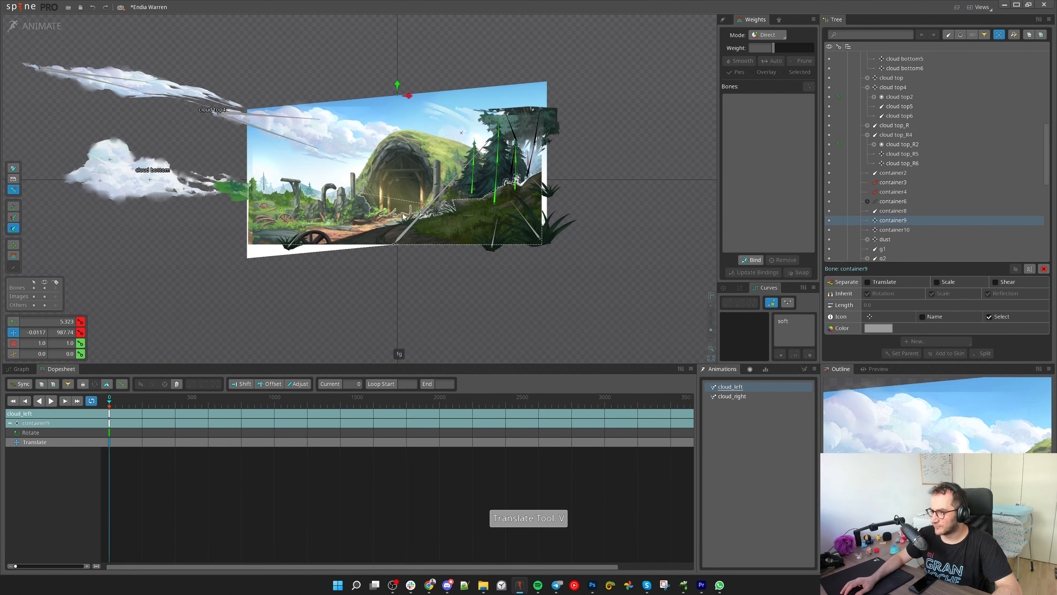
left_click(397, 244)
left_click_drag(397, 235, 393, 231)
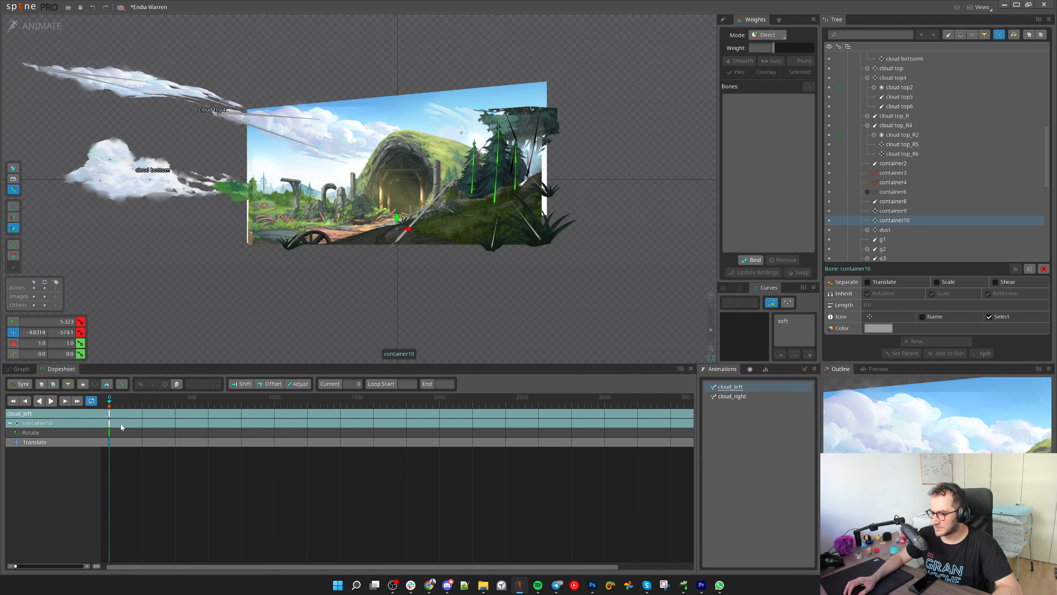
Key container10 at frame 2000 with rotation 353.926, position -24.225, -1062.2 and scale 1.0723
left_click_drag(117, 405, 439, 412)
key("c")
left_click_drag(607, 314, 553, 344)
key("v")
left_click_drag(555, 316, 553, 357)
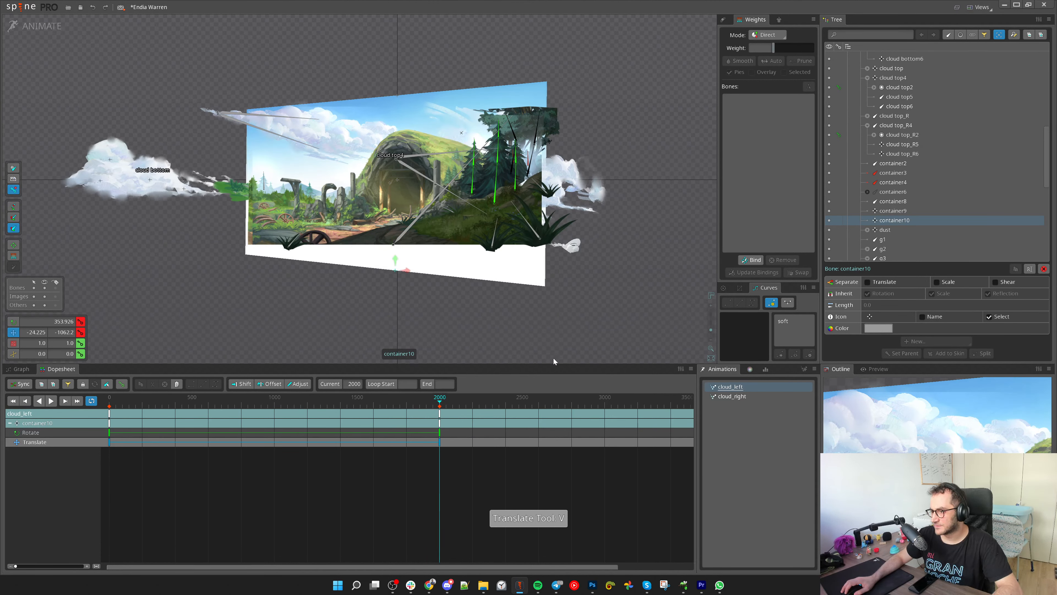
key("x")
left_click_drag(578, 320, 579, 319)
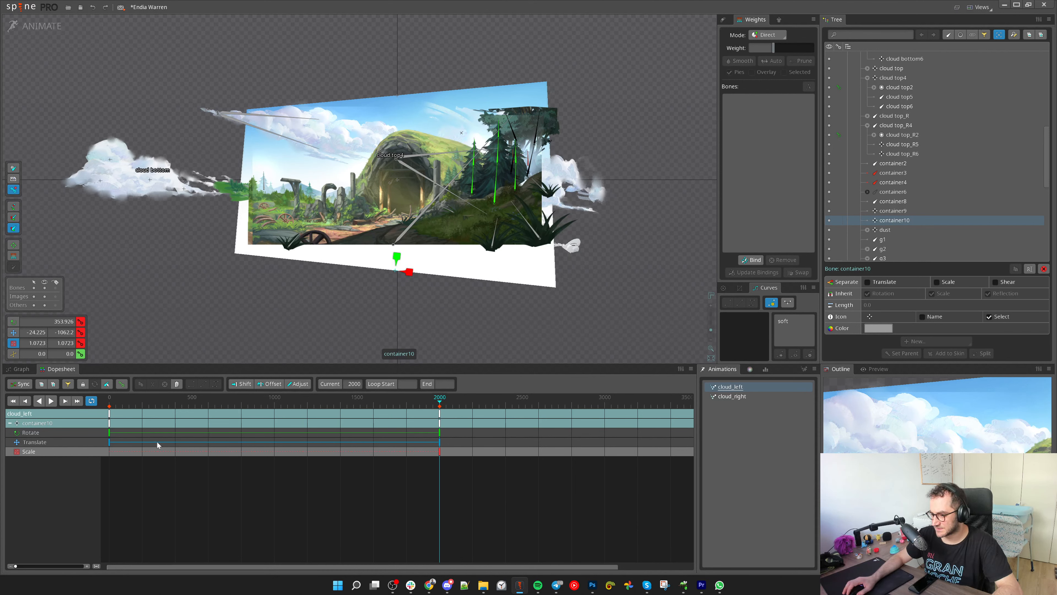
Key container10's scale at 1.0855 at frame 0
left_click_drag(131, 405, 107, 403)
key("x")
left_click_drag(475, 314, 490, 312)
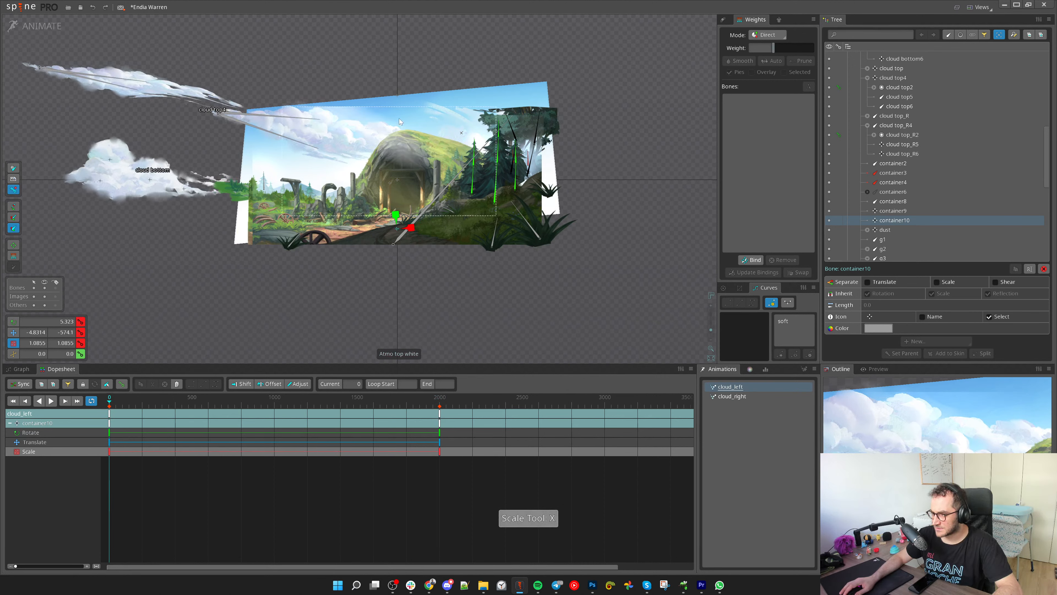
Copy container10's frame 0 keys to frame 4000 to close the loop
left_click_drag(146, 455, 104, 414)
key("ctrl+c")
left_click_drag(393, 416, 200, 416)
left_click_drag(565, 402, 568, 402)
key("ctrl+v")
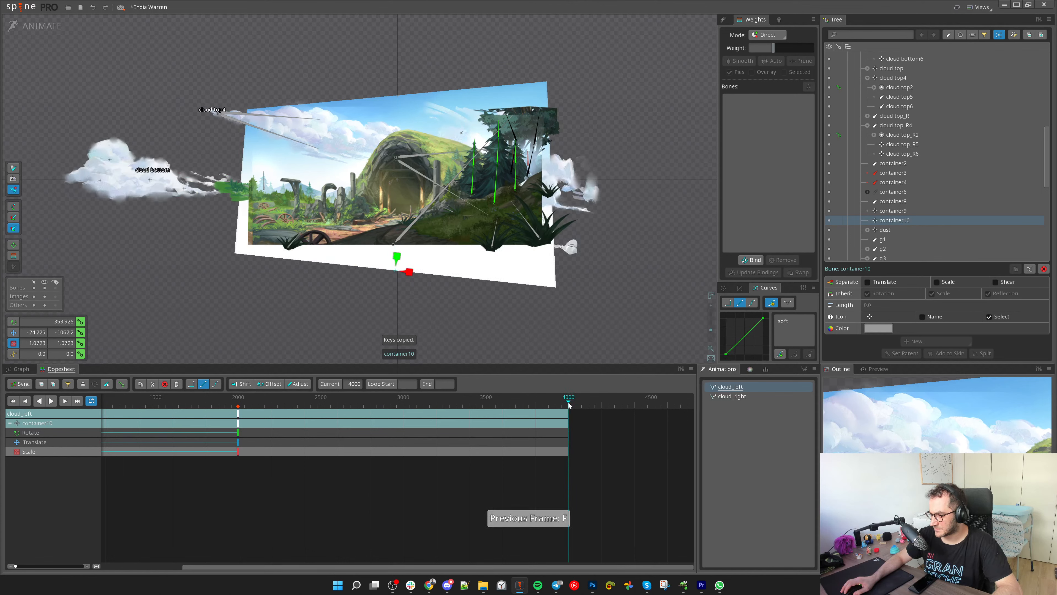
Apply the soft curve preset to all of container10's keys
scroll(287, 402, "left", 3)
key("ctrl+a")
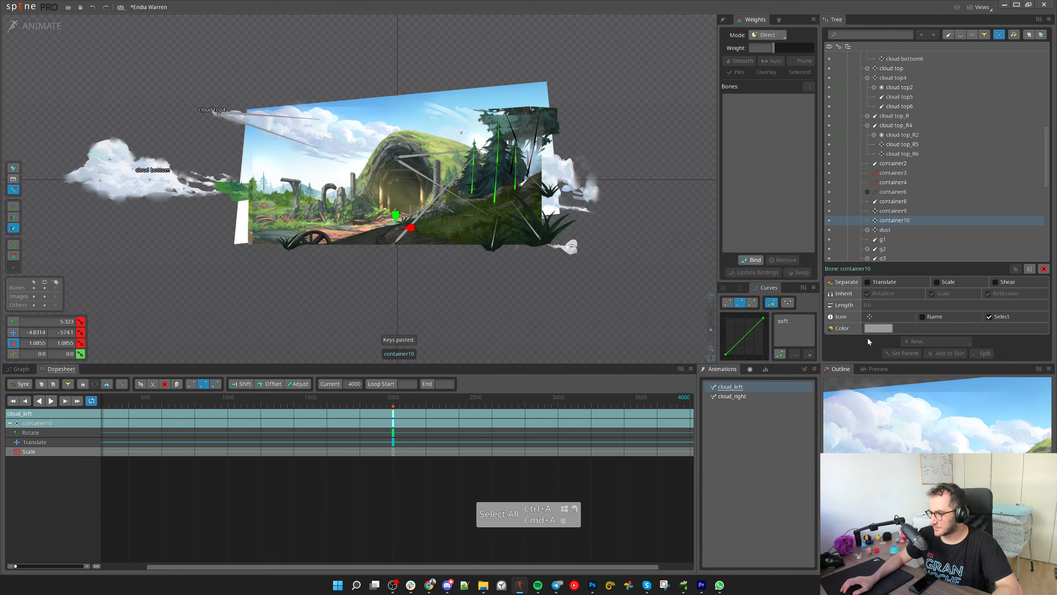
left_click(404, 504)
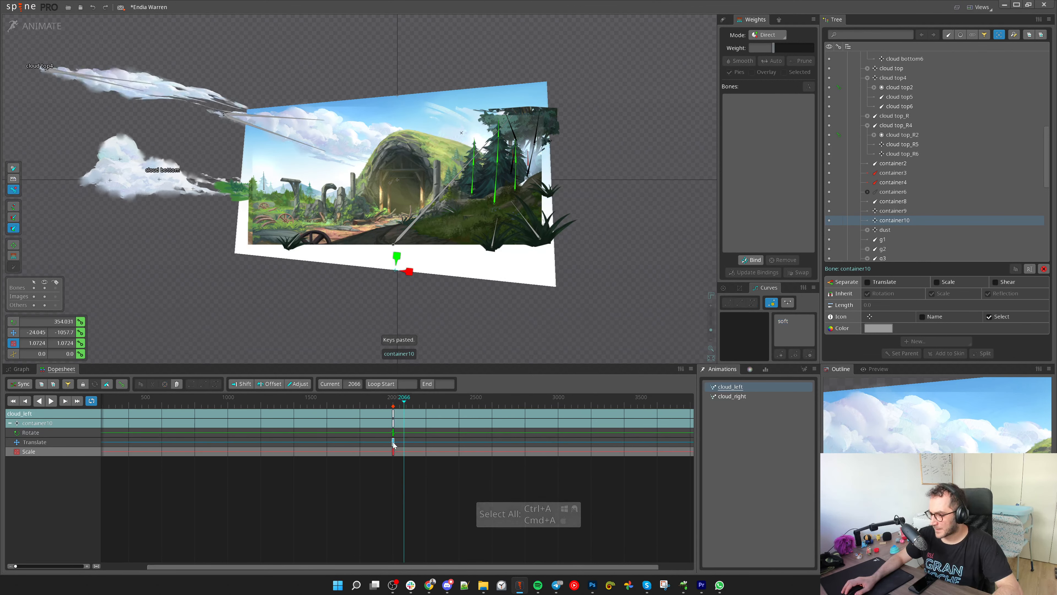
Offset container10's middle translate key to frame 902 and its middle scale key to about frame 350, wrapping the others around the loop
left_click_drag(393, 442, 211, 442)
left_click_drag(393, 452, 137, 453)
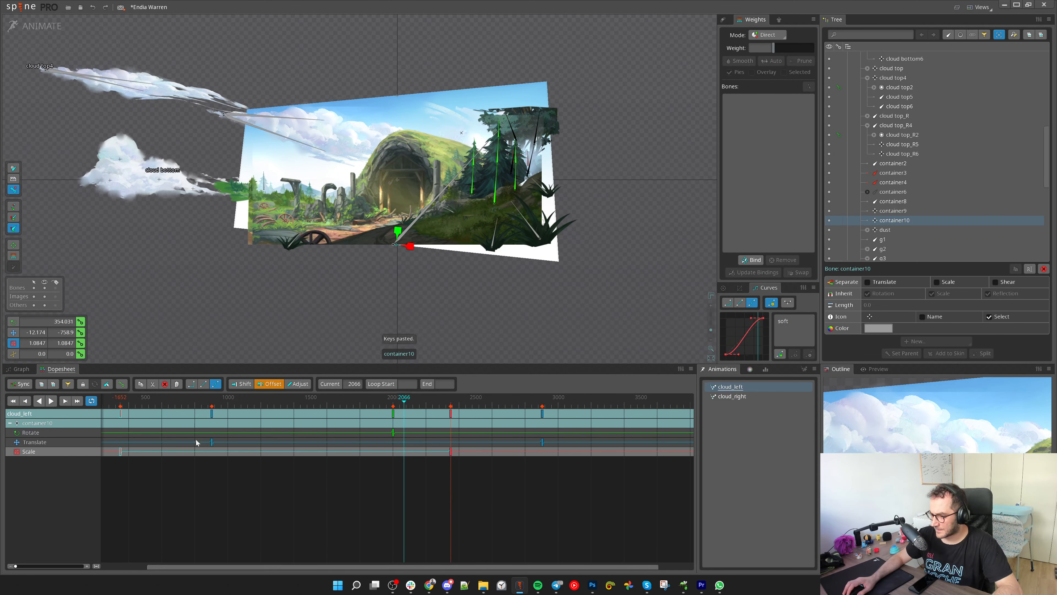
scroll(200, 401, "left", 1)
left_click(142, 401)
left_click_drag(144, 414, 387, 412)
Copy all of container10's keys and paste them onto container9 at frame 0
key("ctrl+a")
left_click(180, 482)
key("ctrl+a")
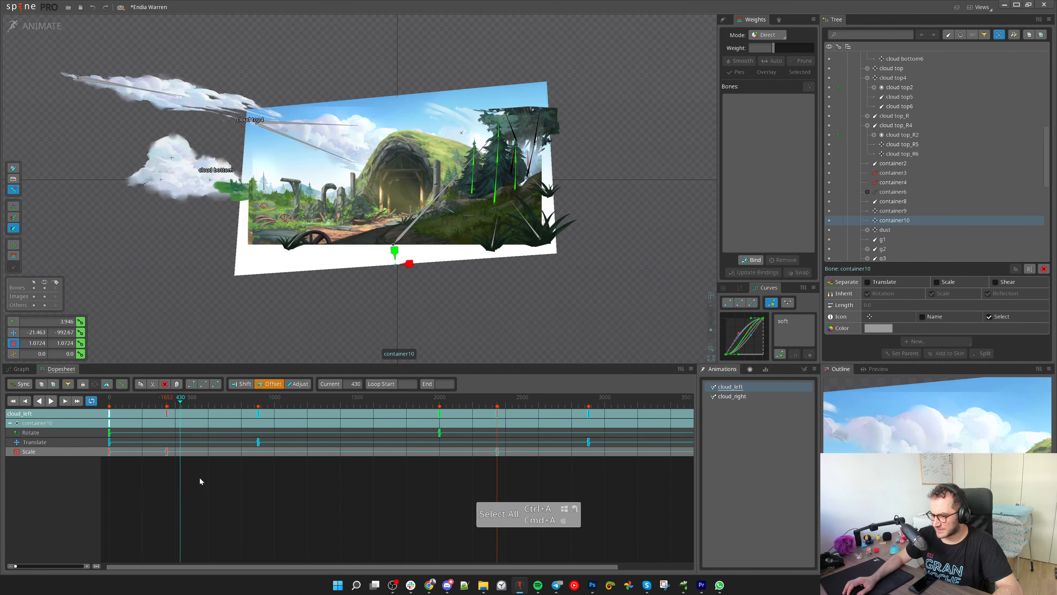
key("ctrl+c")
left_click(401, 94)
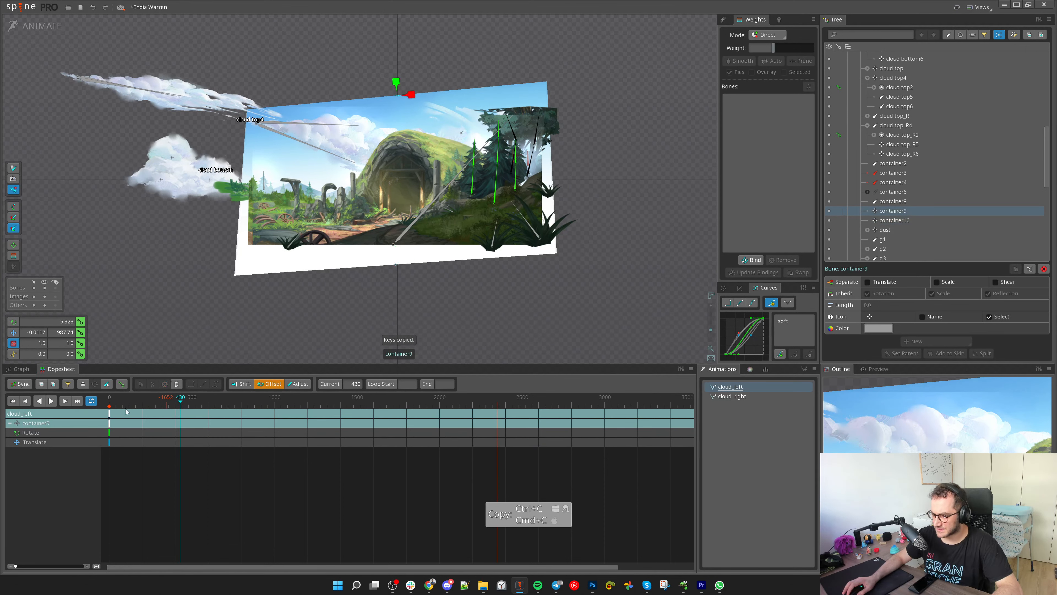
key("Home")
key("ctrl+v")
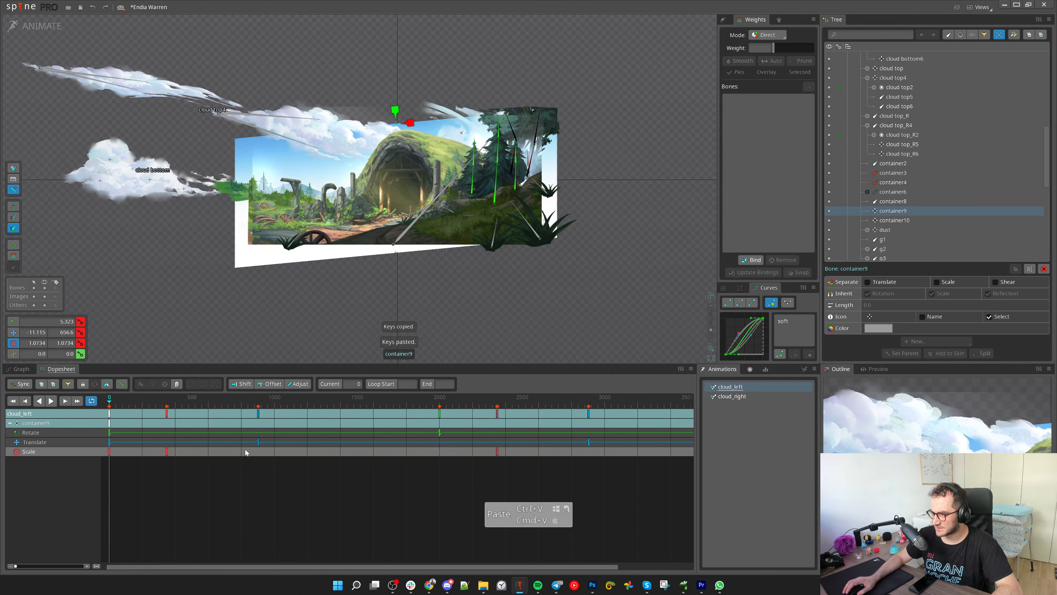
Move container9 upward across all of its translate keys together using Adjust
key("ctrl+a")
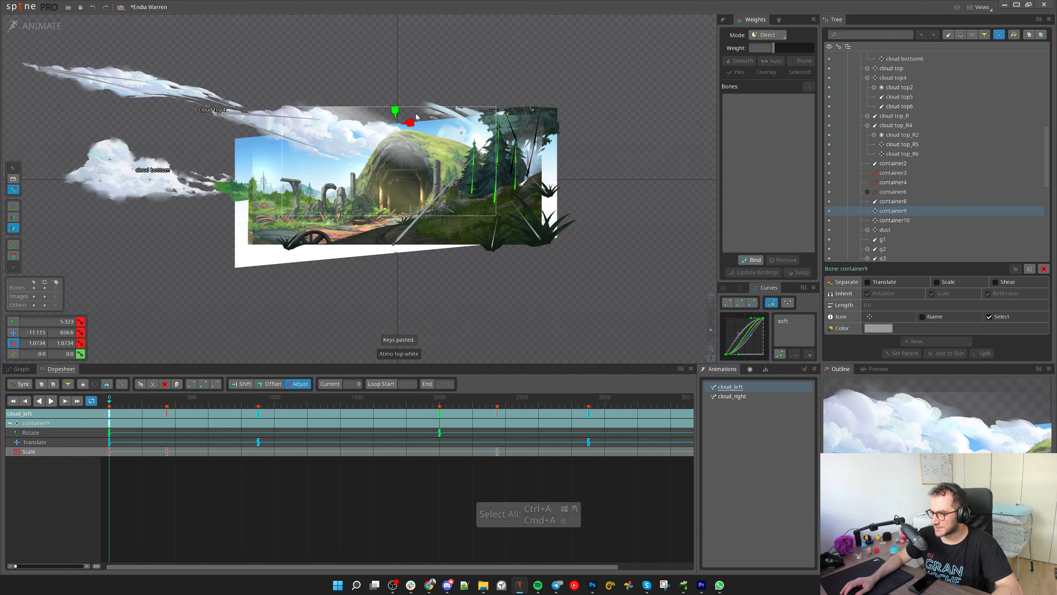
key("v")
left_click_drag(397, 112, 395, 81)
Scrub through cloud_left and examine how the moving sky covers the background around the scene's edges
left_click_drag(149, 405, 129, 404)
left_click_drag(132, 404, 494, 414)
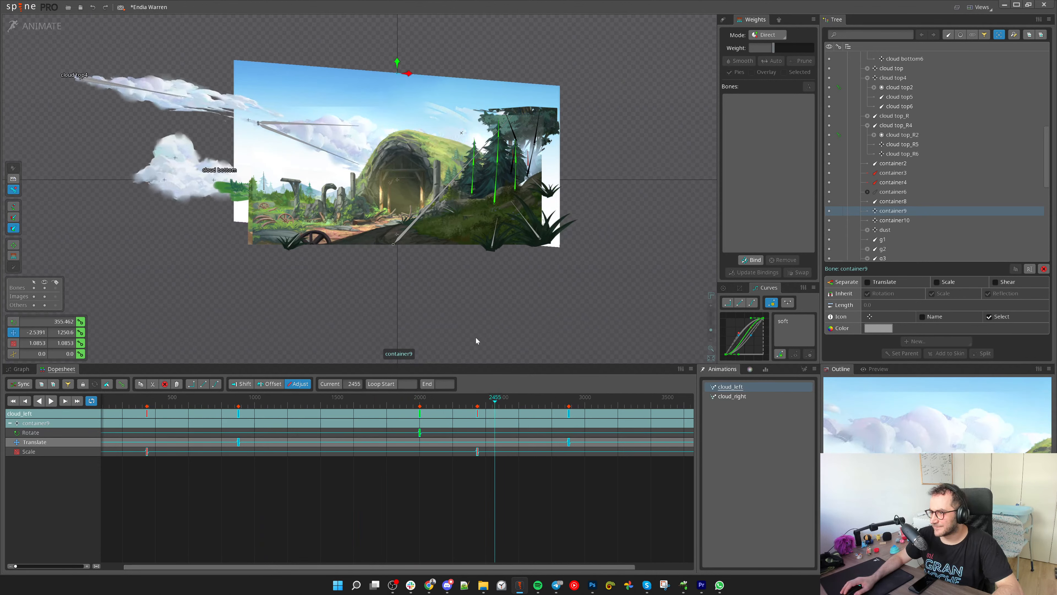
scroll(476, 338, "up", 3)
left_click_drag(460, 298, 323, 314)
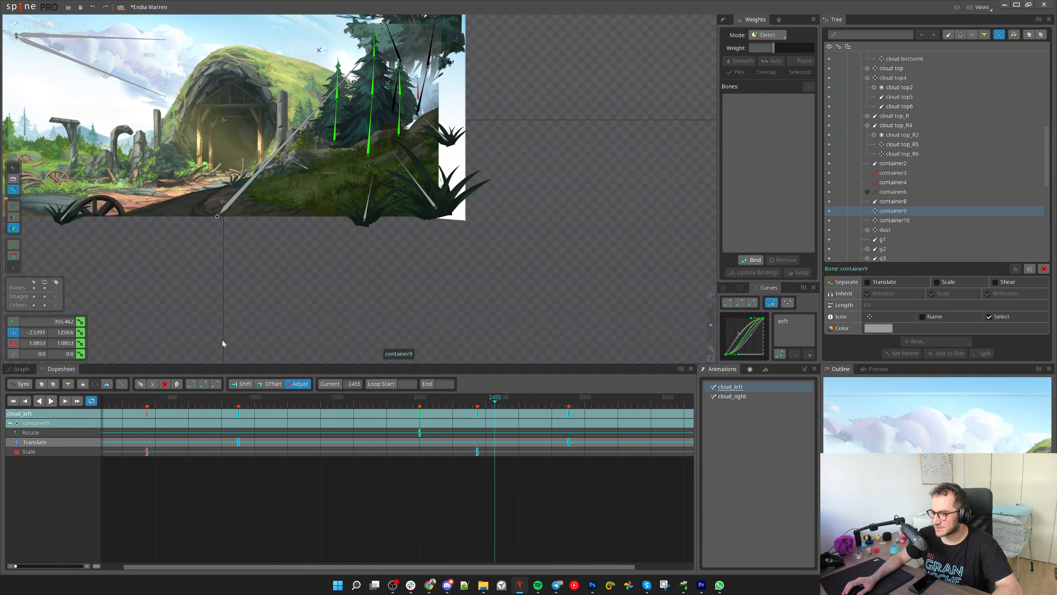
scroll(219, 312, "up", 3)
left_click_drag(220, 308, 307, 418)
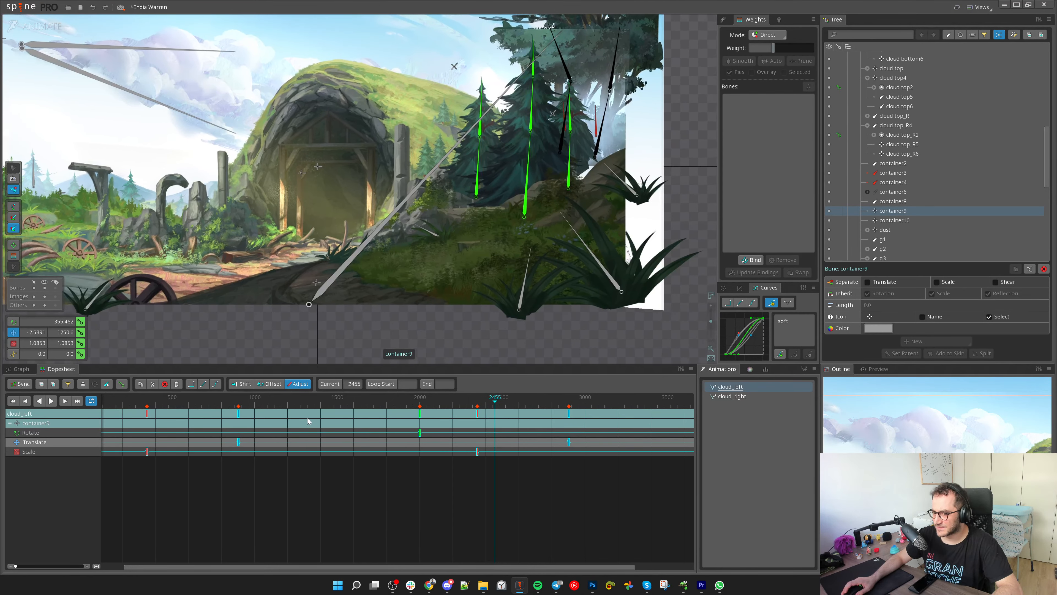
left_click_drag(177, 401, 222, 422)
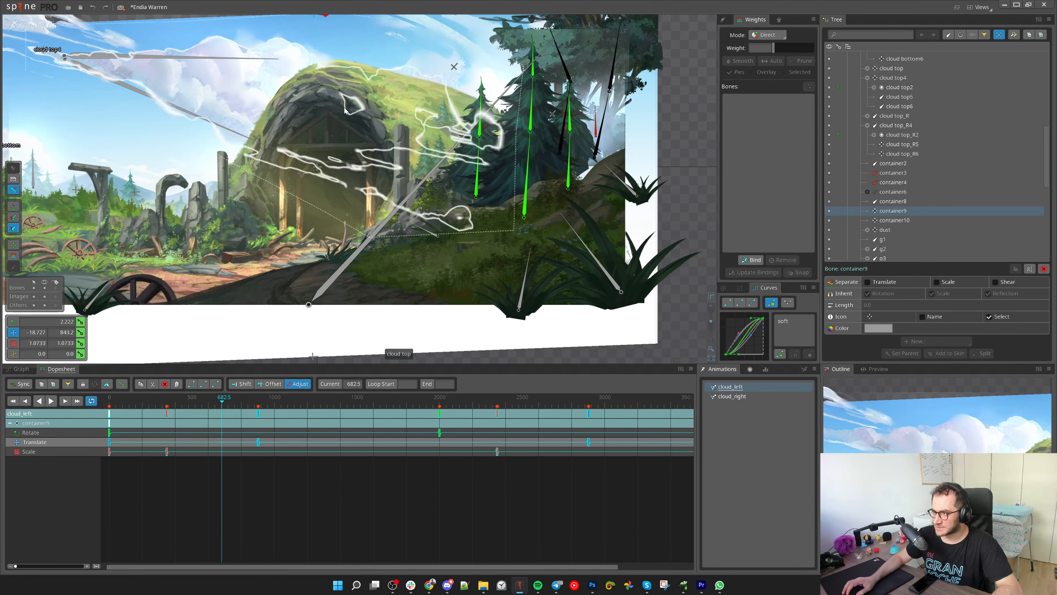
key("space")
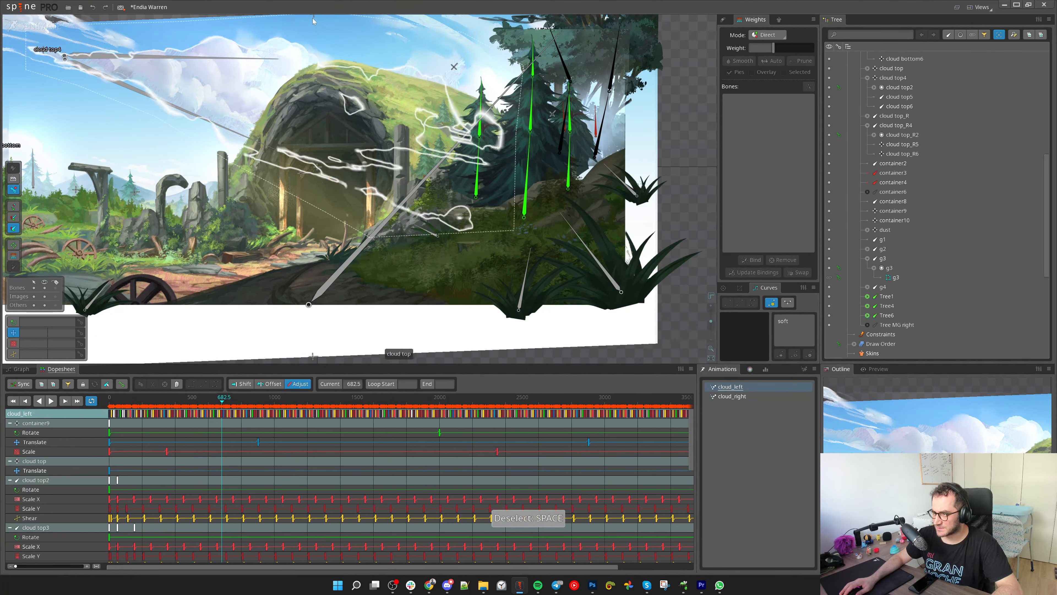
key("ctrl+a")
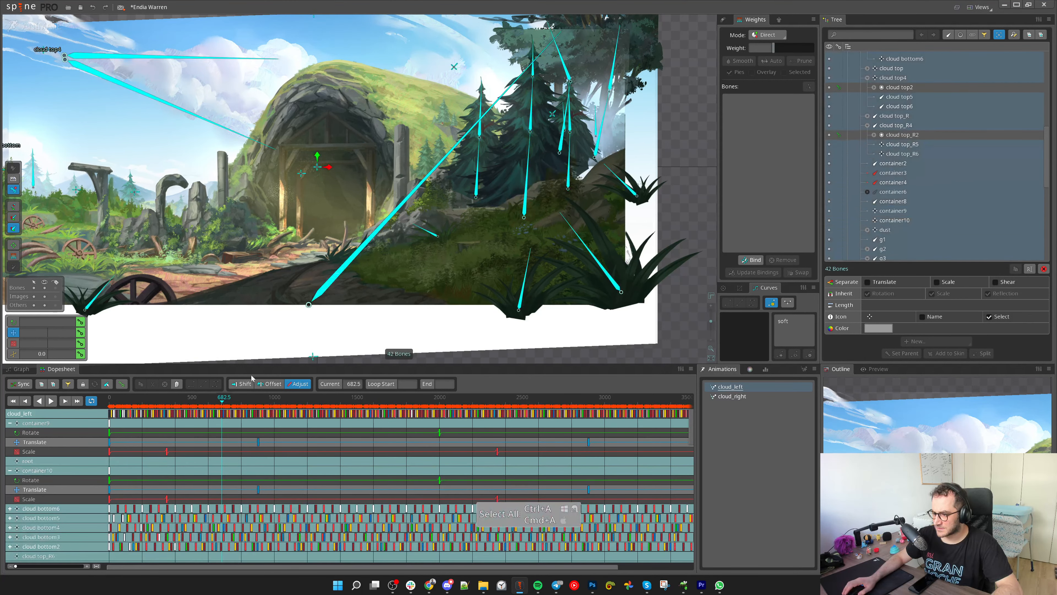
key("space")
left_click(314, 17)
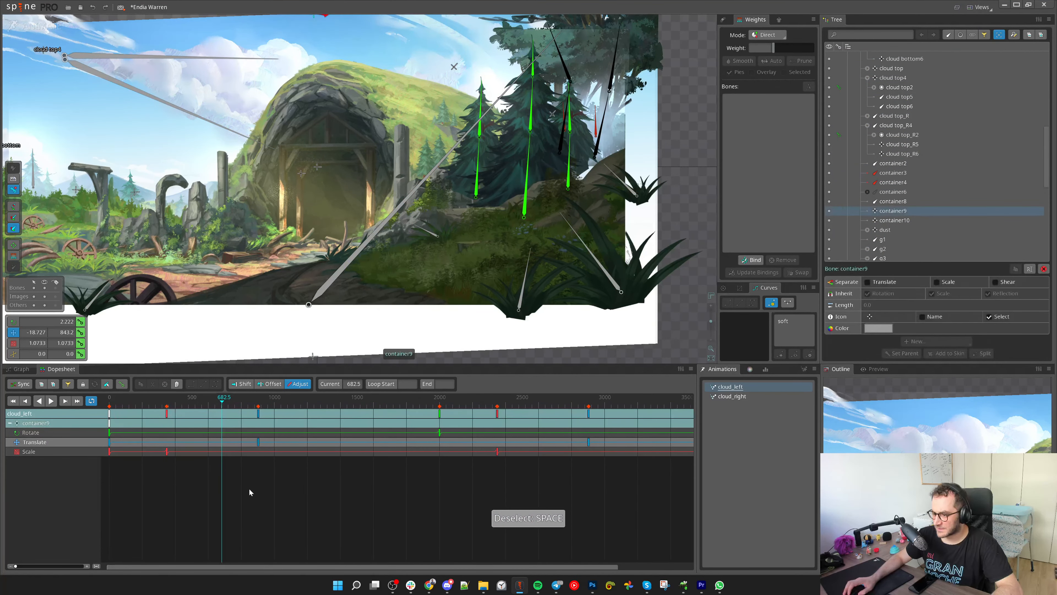
Raise container9 further across all of its keys with Adjust, to Y 987.0 at frame 902
left_click(258, 442)
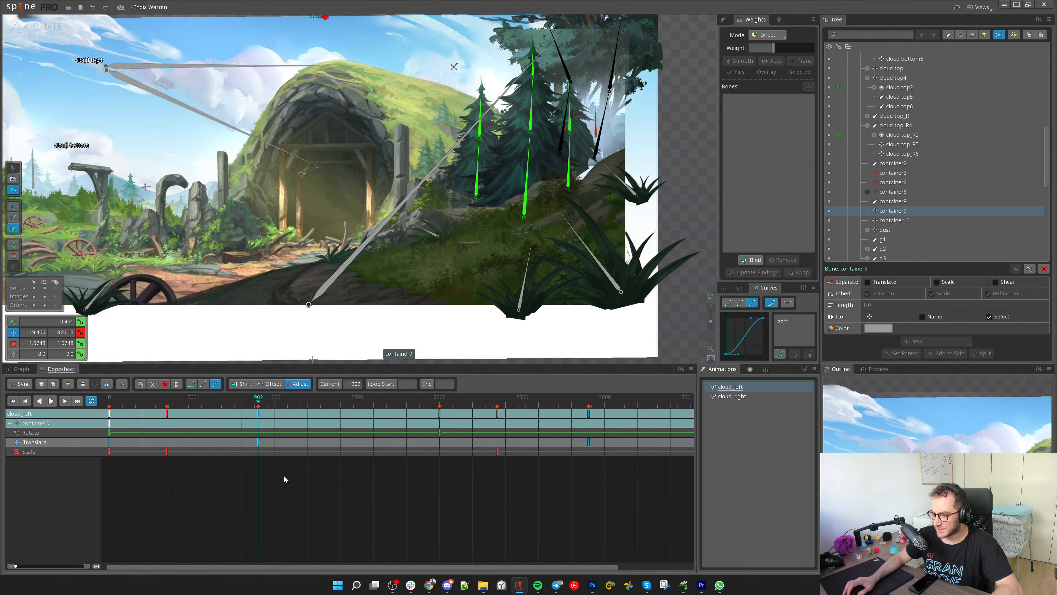
key("ctrl+a")
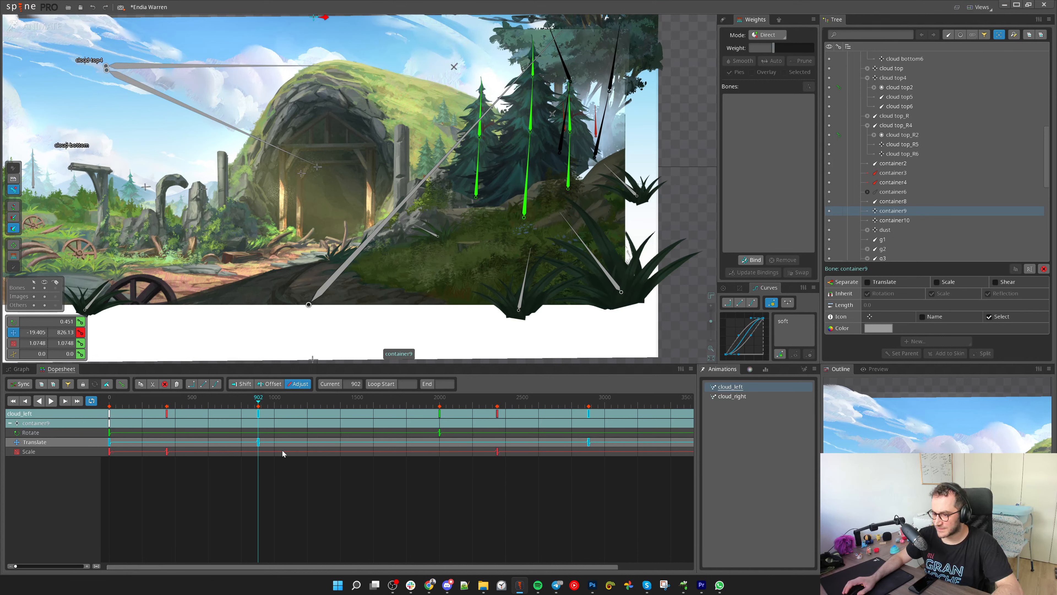
key("ctrl+a")
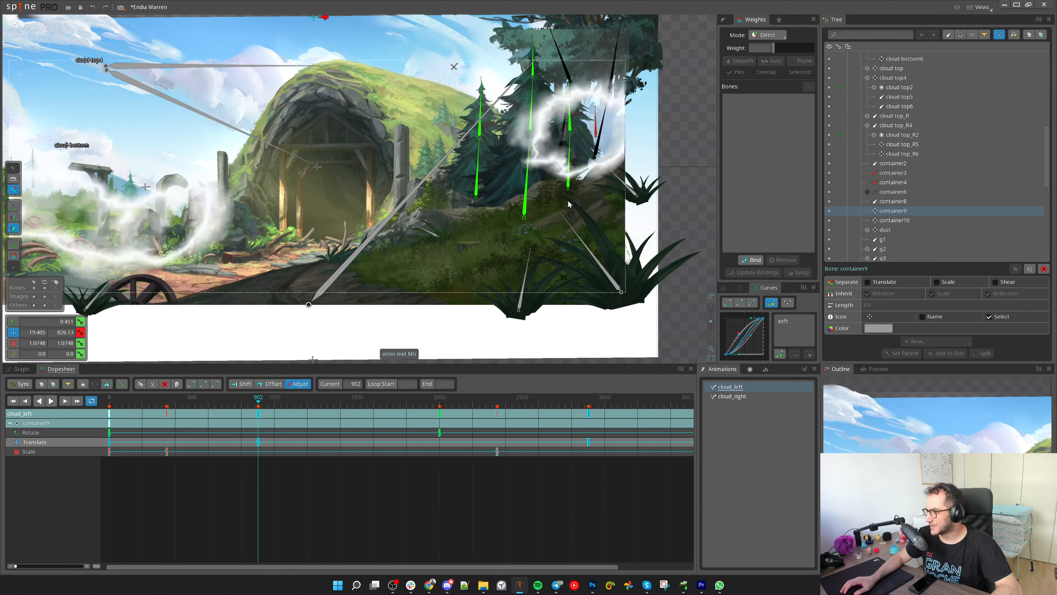
left_click_drag(308, 175, 344, 255)
left_click_drag(352, 86, 355, 57)
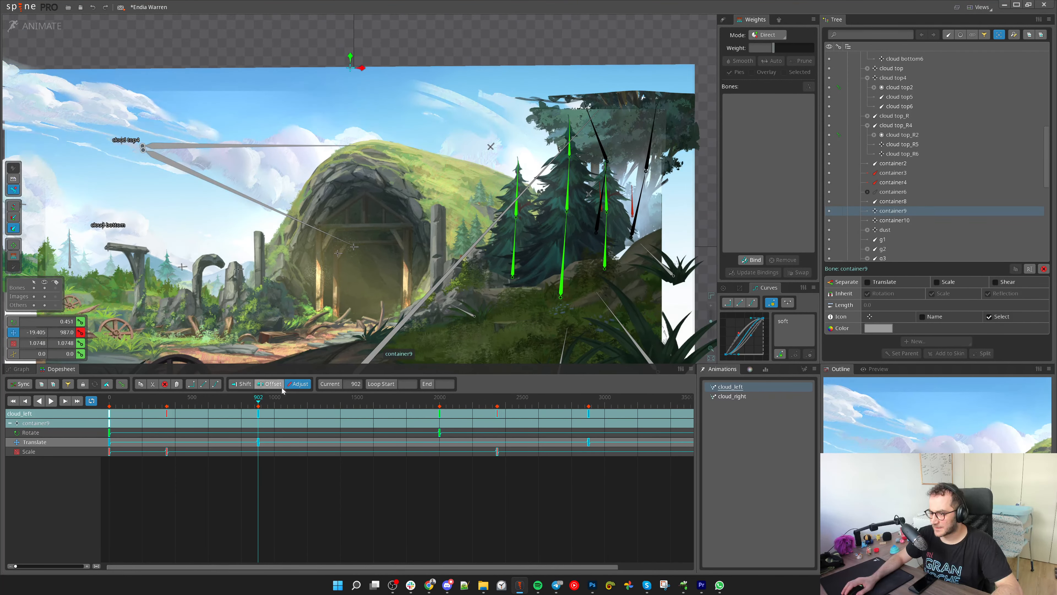
scroll(364, 273, "down", 5)
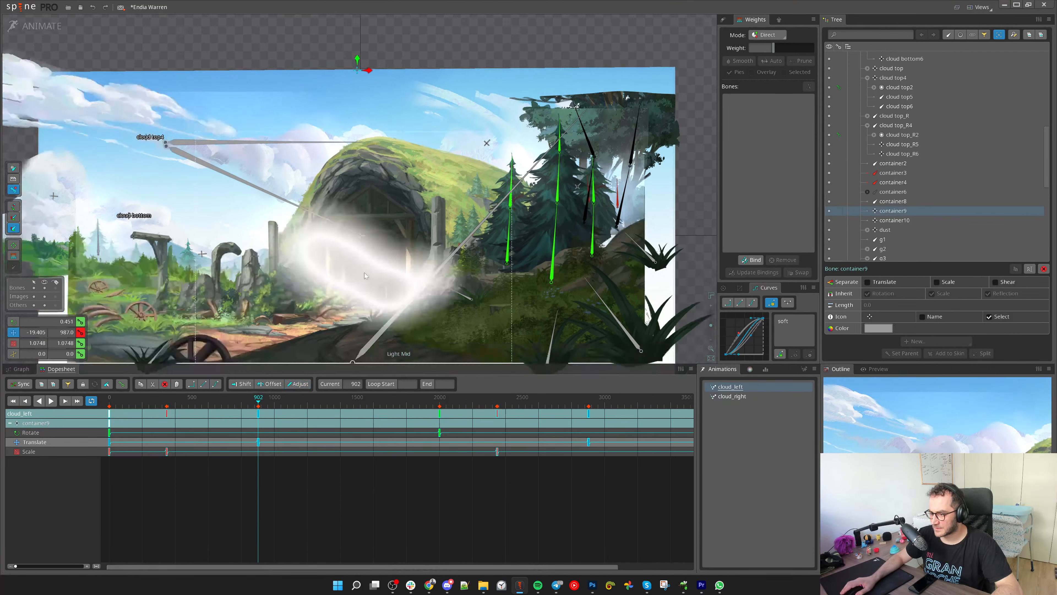
mouse_move(371, 400)
left_mouse_down()
mouse_move(328, 401)
mouse_move(366, 400)
left_mouse_up()
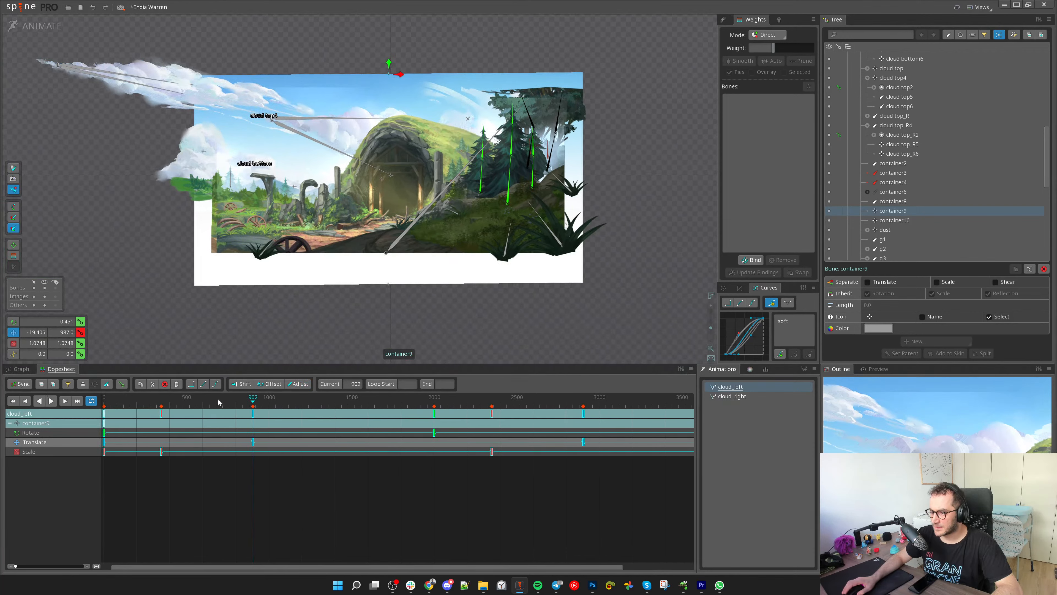
Scrub back and forth across cloud_left and check how far the raised sky covers the scene during its sway
left_click_drag(200, 400, 577, 419)
left_click_drag(559, 437, 400, 458)
left_click_drag(418, 414, 677, 443)
left_click_drag(350, 453, 519, 455)
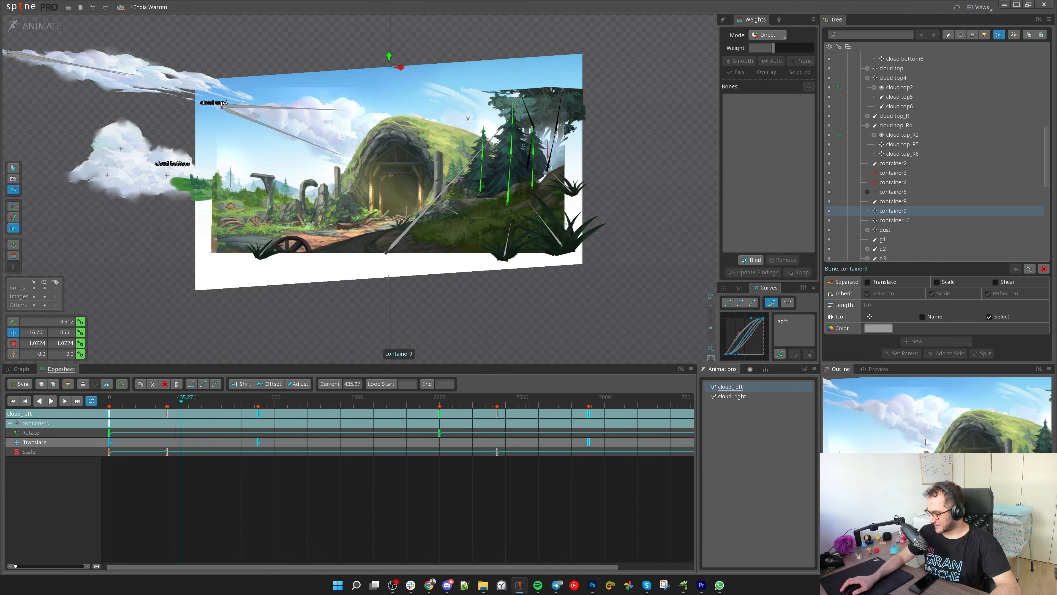
left_click_drag(136, 405, 586, 424)
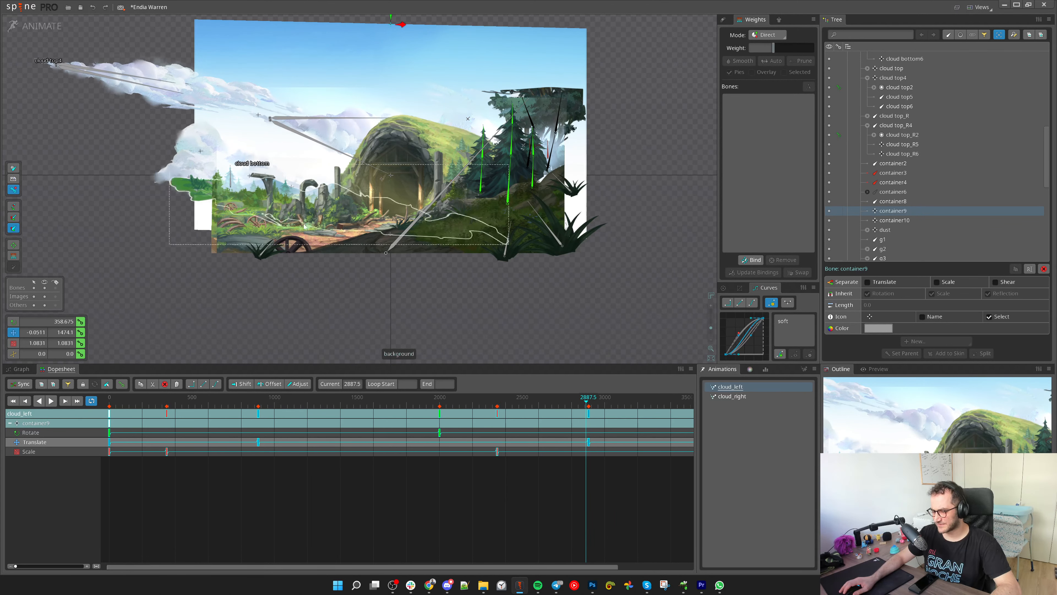
Offset container10's looping keys by 2383 frames in cloud_left and scrub through the changed motion
left_click_drag(320, 316, 316, 349)
left_click(387, 269)
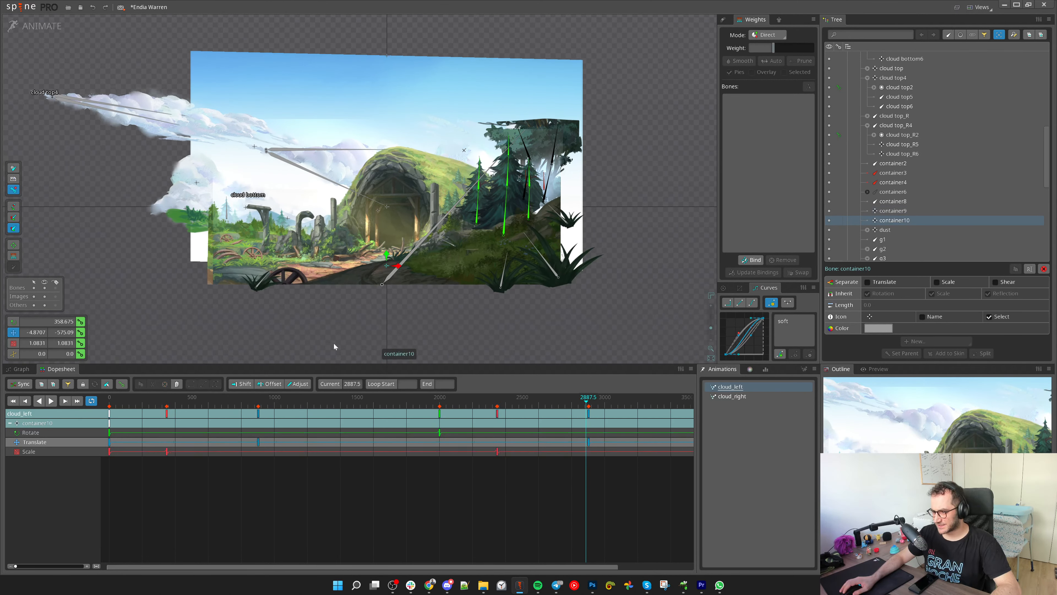
left_click_drag(112, 412, 477, 419)
left_click_drag(129, 404, 567, 416)
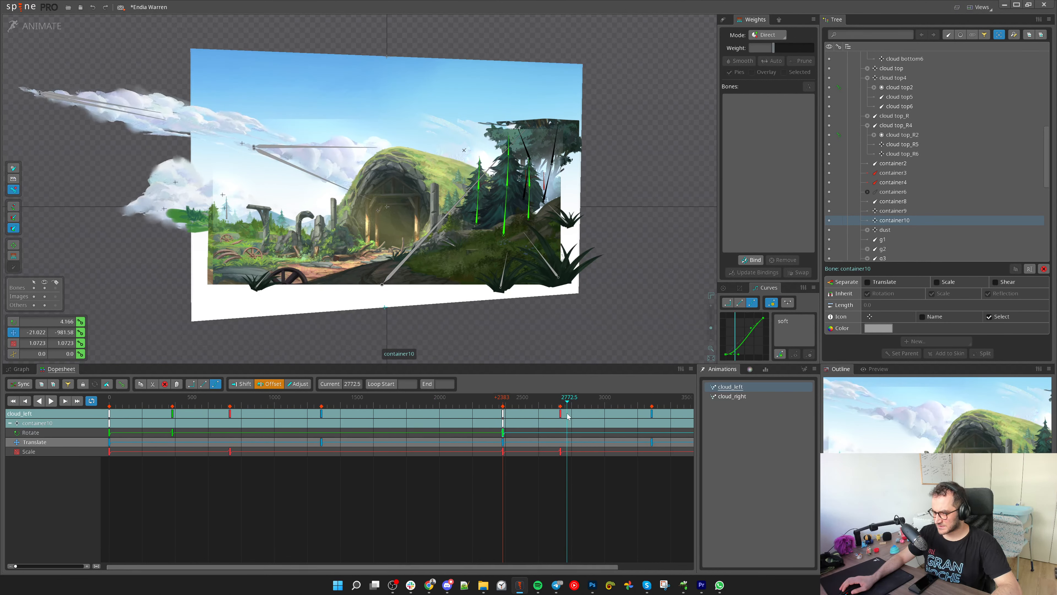
Offset container9's keys by 2070 frames and container10's by a further 1563 frames, checking the sway by scrubbing
left_click(385, 59)
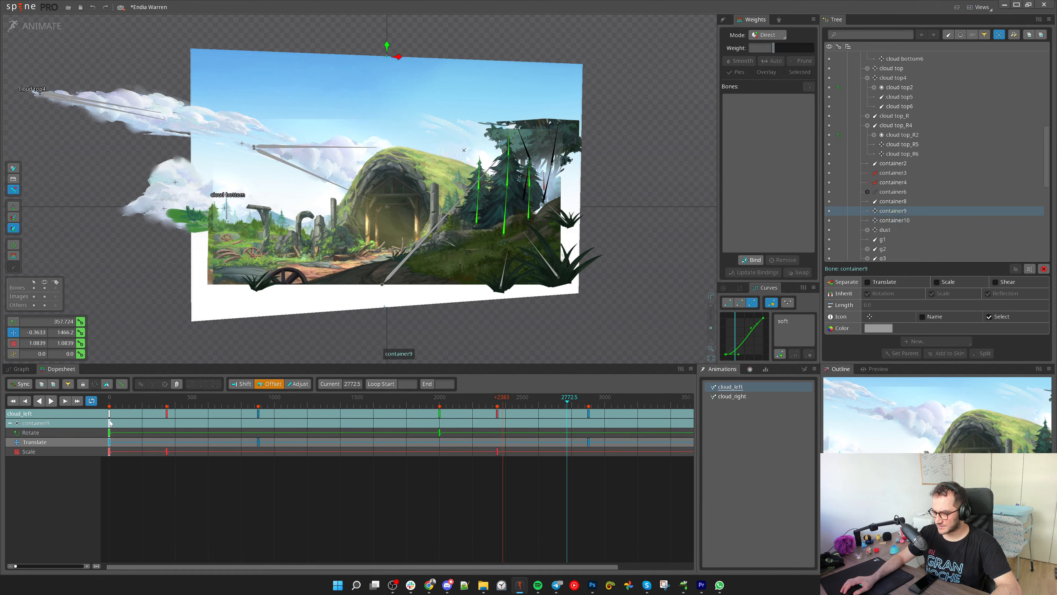
left_click_drag(110, 422, 511, 415)
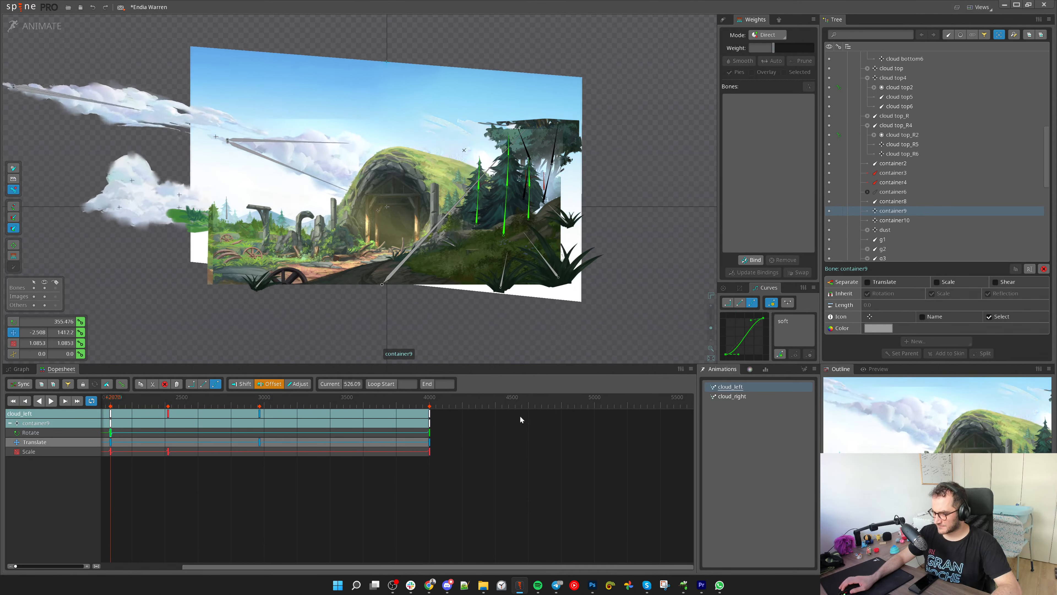
left_click(385, 280)
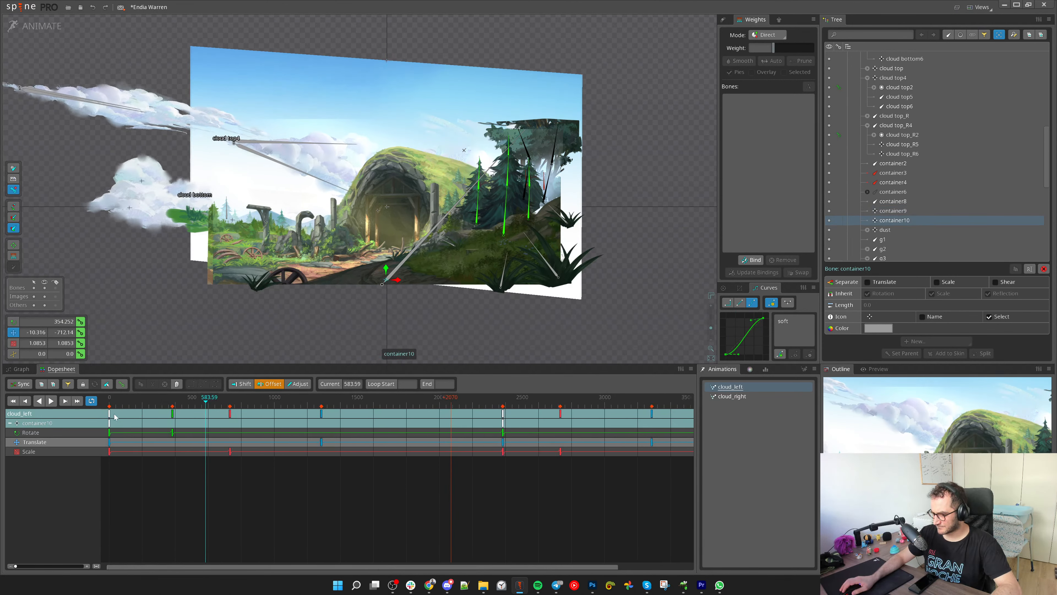
left_click_drag(109, 418, 368, 428)
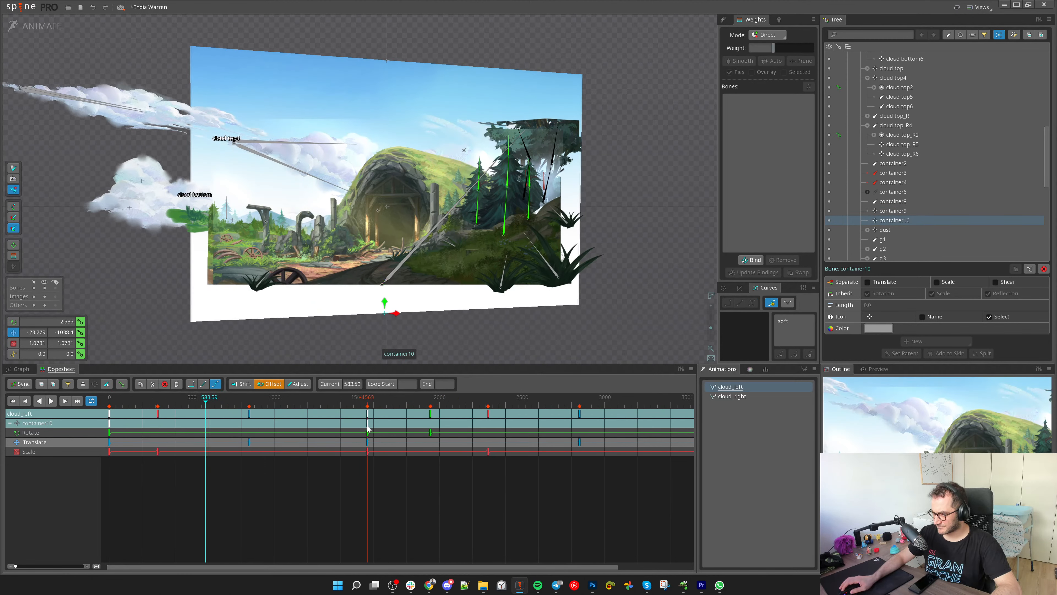
left_click_drag(218, 403, 443, 423)
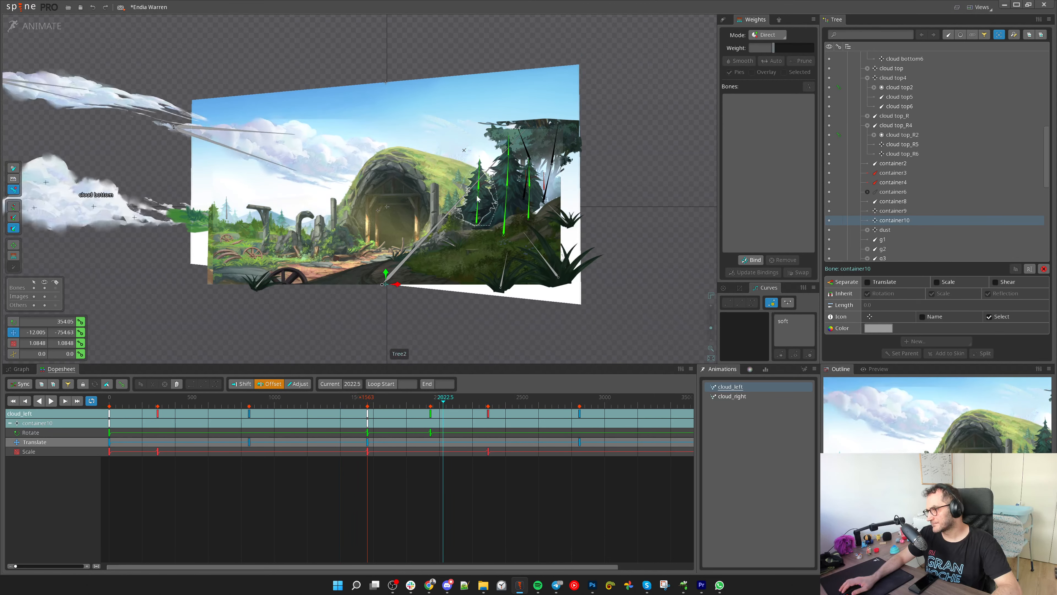
scroll(294, 226, "up", 5)
left_click(294, 226)
scroll(425, 92, "down", 5)
key("v")
left_click_drag(405, 290, 415, 358)
scroll(316, 170, "up", 5)
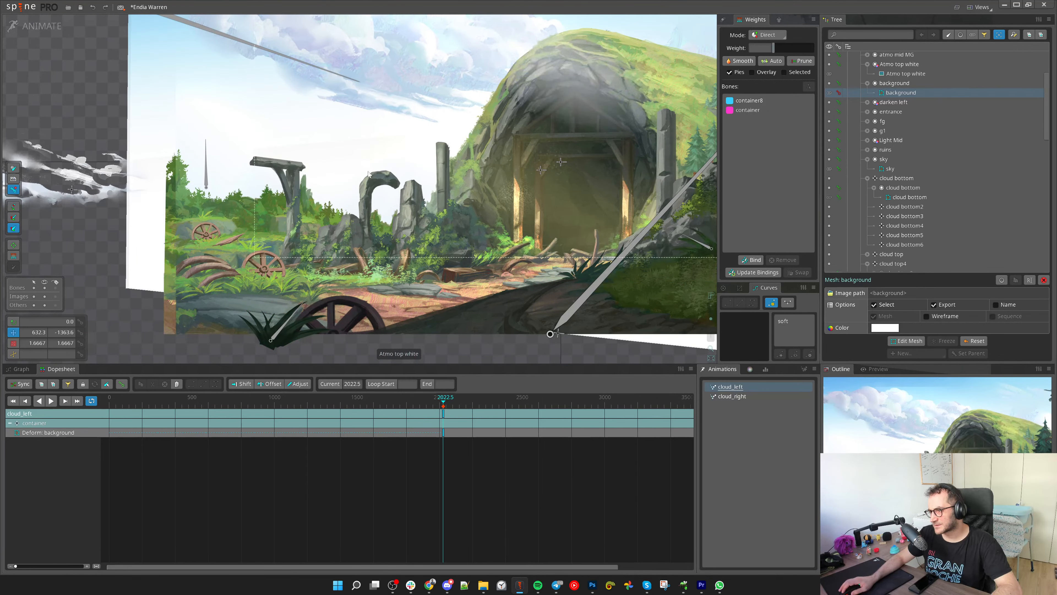
key("ctrl+z")
key("ctrl+z")
key("ctrl+z")
scroll(354, 130, "down", 3)
left_click(38, 28)
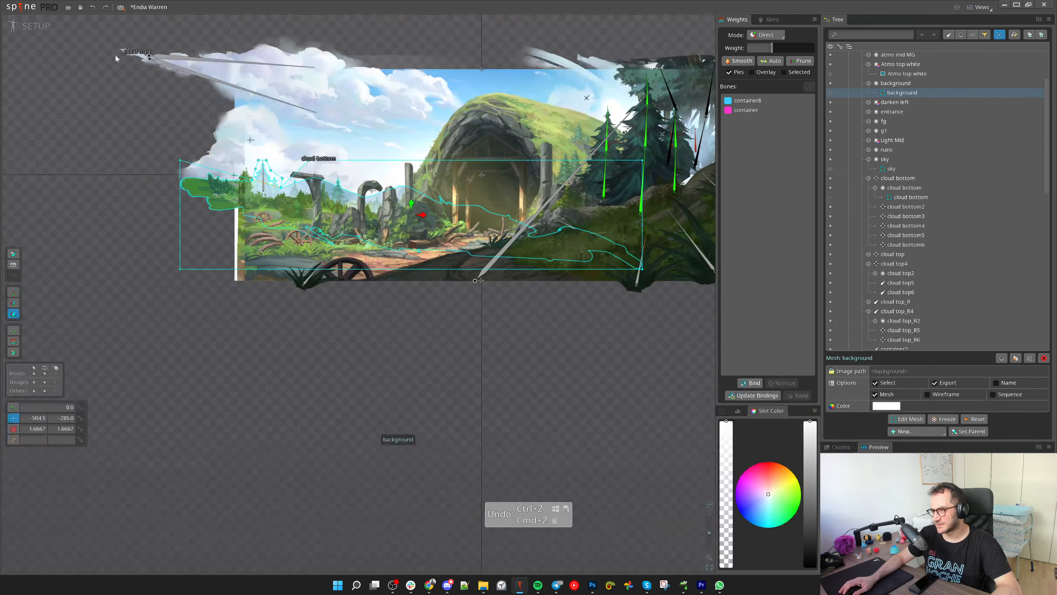
scroll(291, 56, "up", 3)
scroll(358, 250, "down", 3)
left_click(37, 26)
scroll(416, 200, "up", 4)
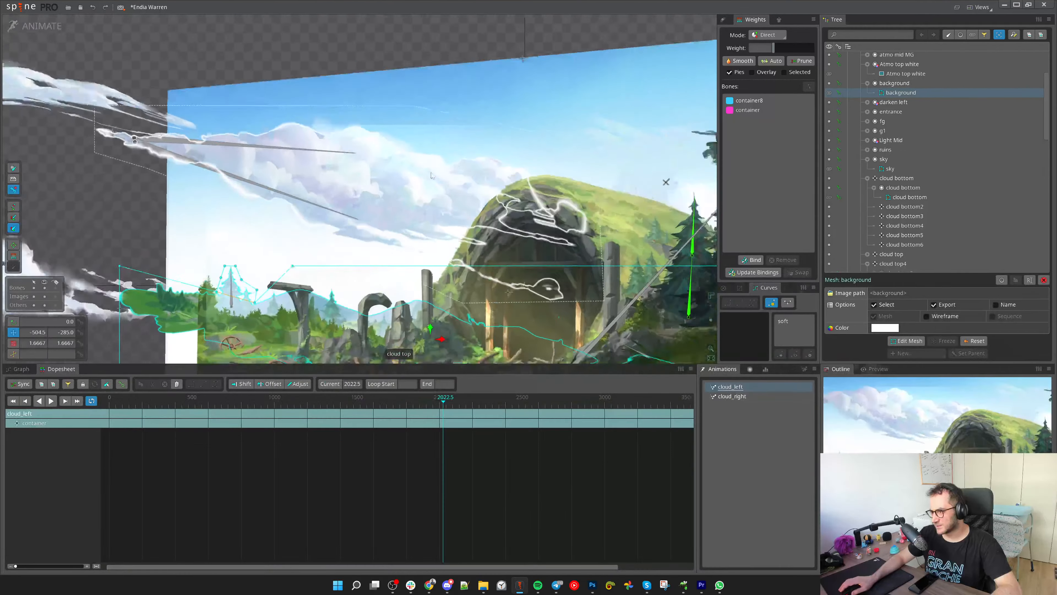
Select the sky mesh and examine its image closely behind the clouds and ruins
key("space")
scroll(353, 193, "down", 3)
left_click(431, 104)
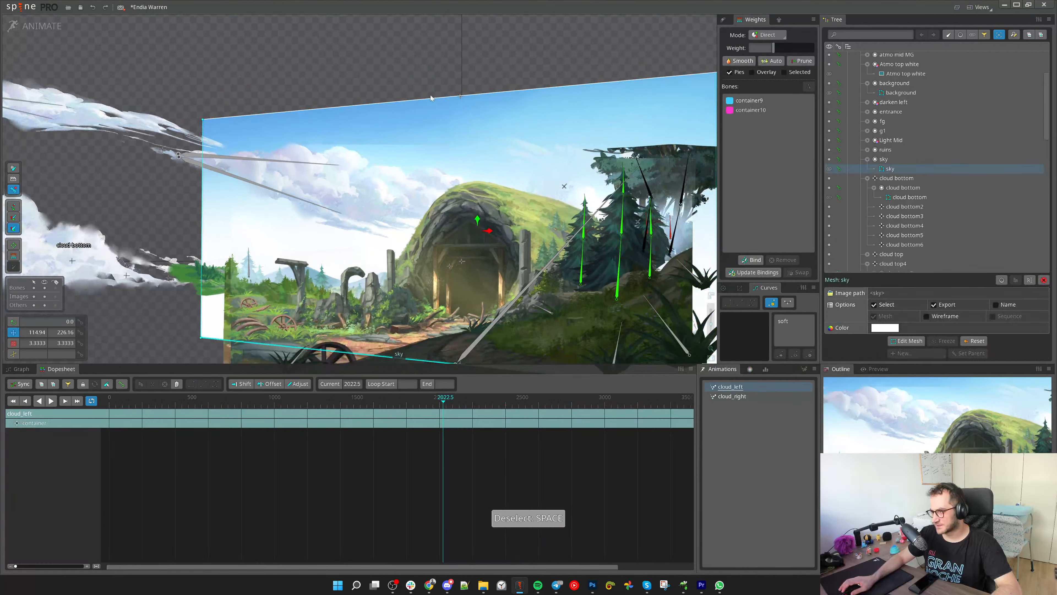
left_click_drag(431, 104, 407, 41)
key("ctrl+z")
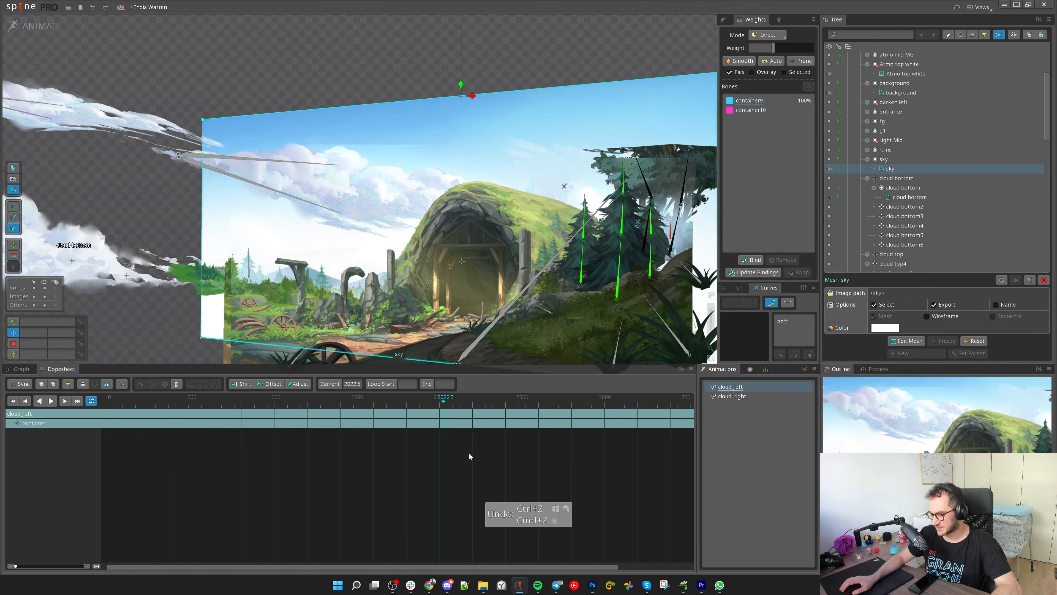
scroll(295, 279, "up", 3)
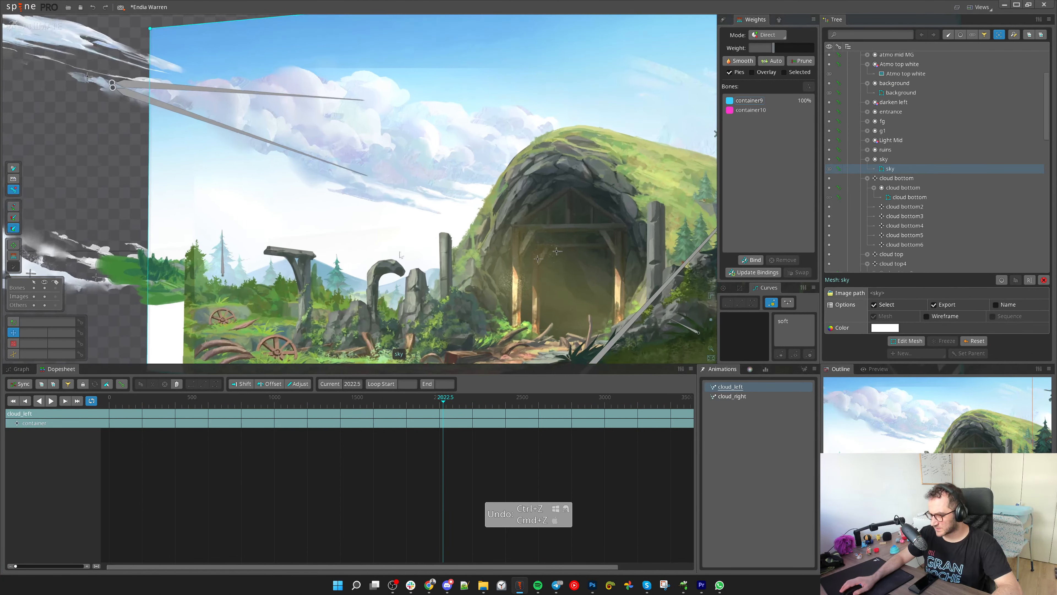
scroll(471, 277, "down", 3)
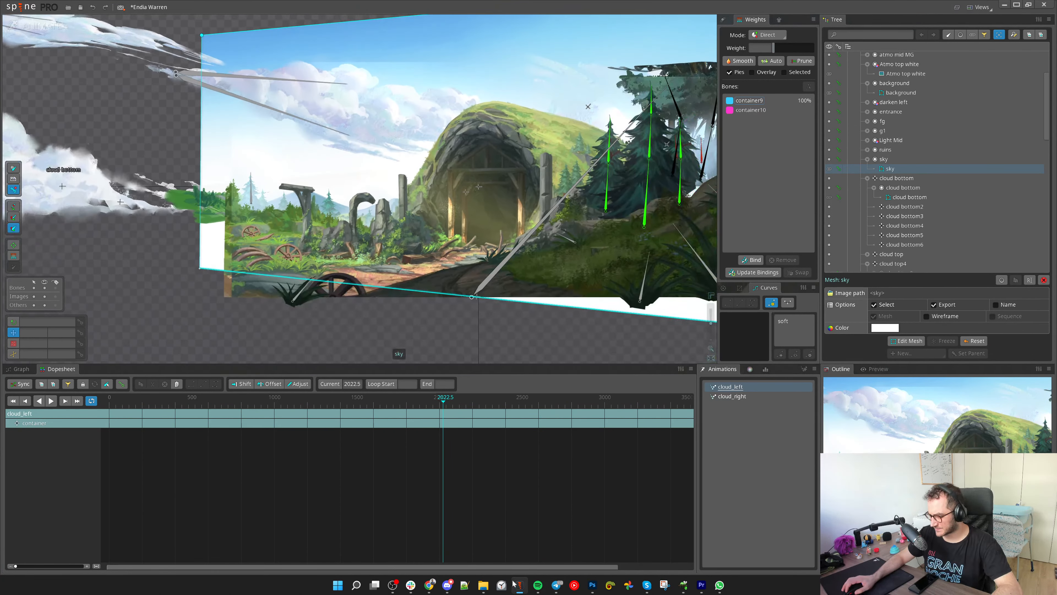
Switch to Photoshop, restore the visibility of the hidden layers and isolate the sky layer
left_click(590, 585)
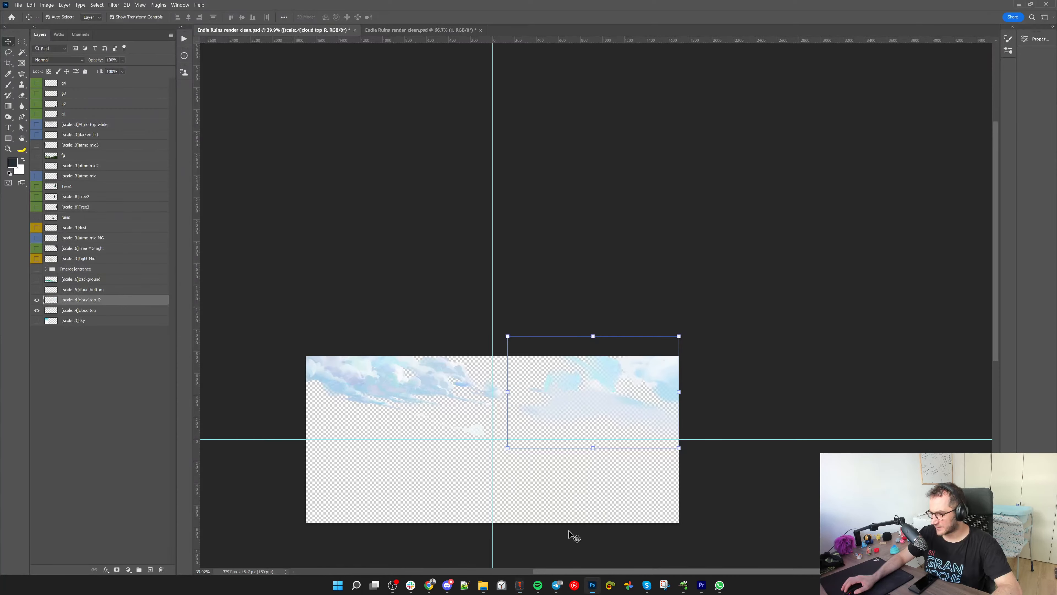
key("ctrl+z")
left_click(407, 437)
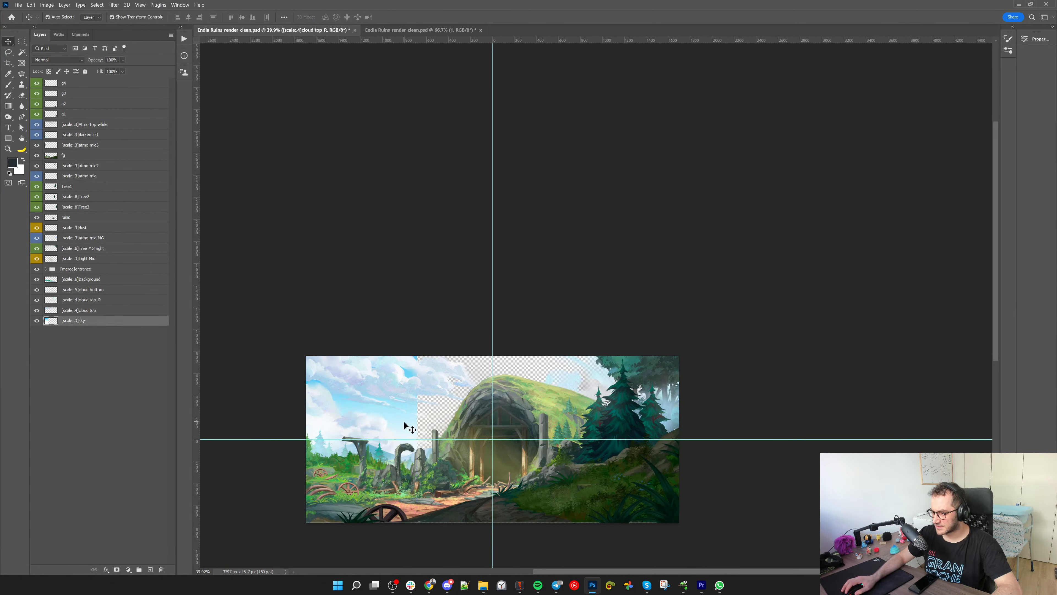
left_click(36, 320, "alt")
Select a narrow vertical strip of clean sky just beside the grey smudge on the sky layer
key("z")
left_click_drag(406, 456, 474, 364)
key("v")
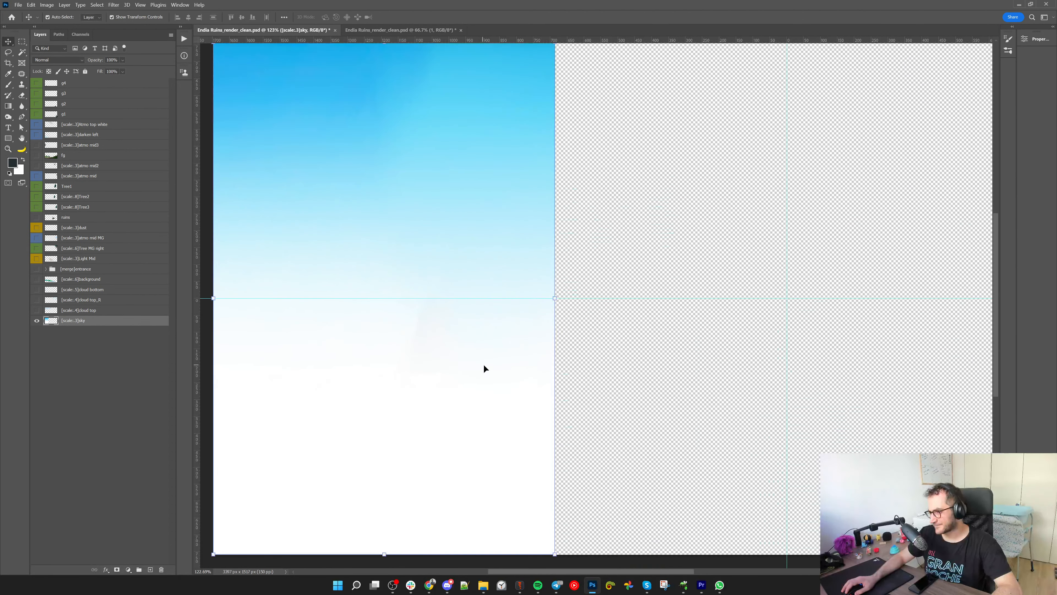
key("m")
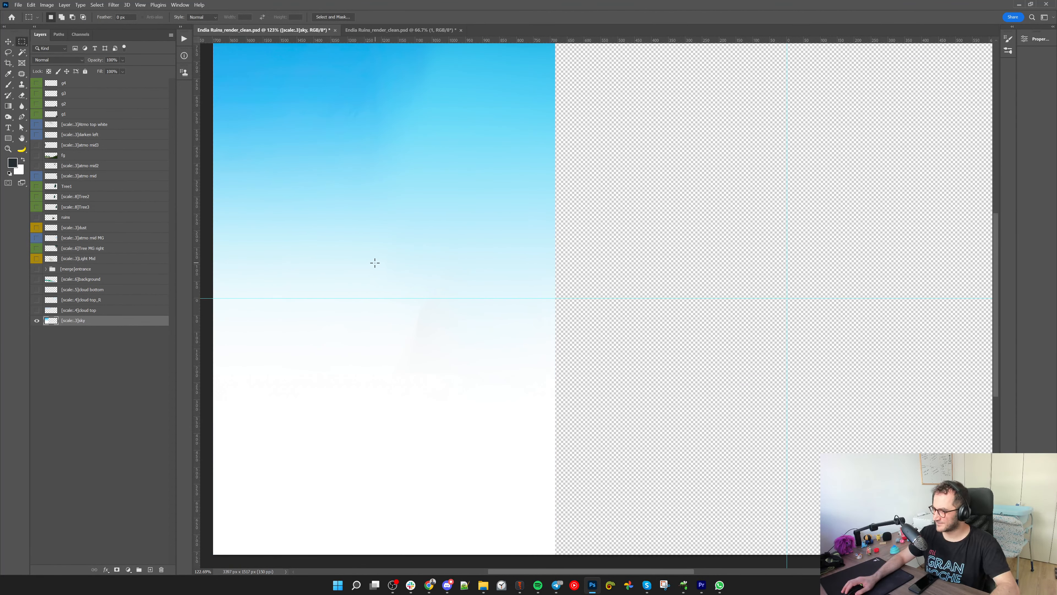
left_click_drag(351, 250, 375, 429)
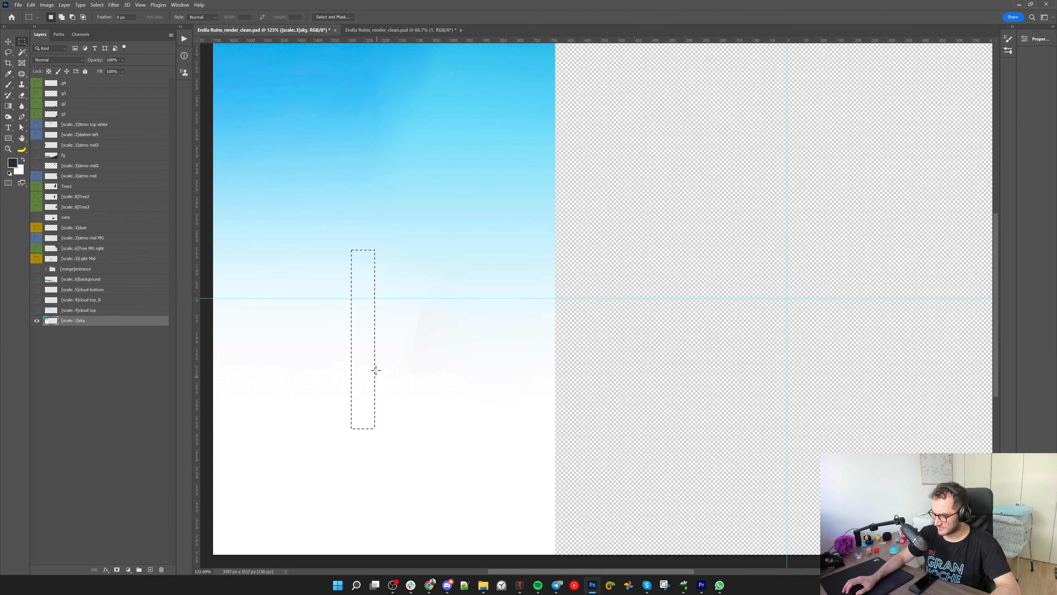
key("v")
left_click_drag(374, 338, 475, 350)
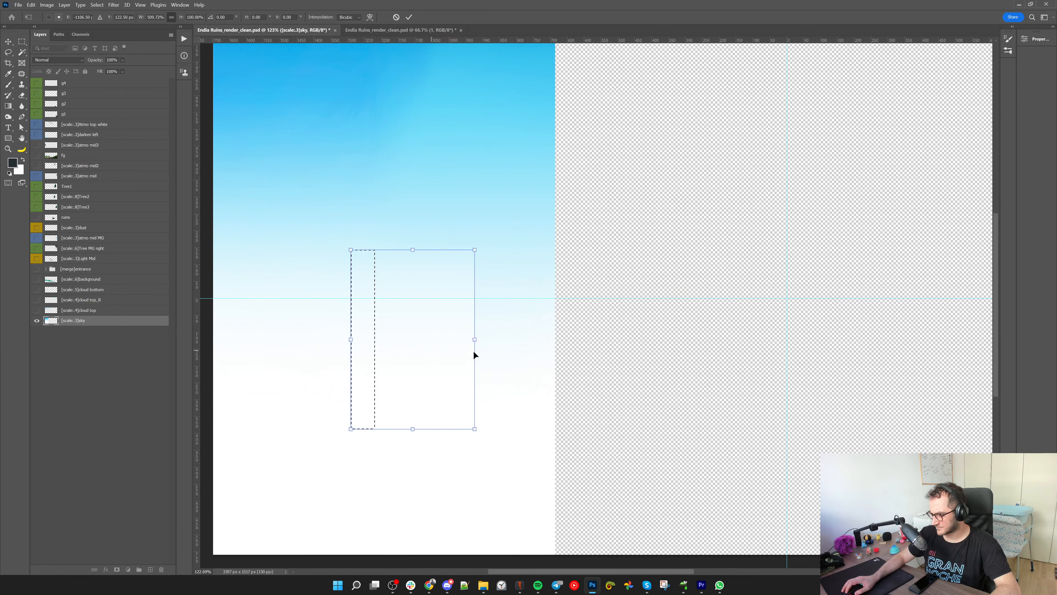
key("Return")
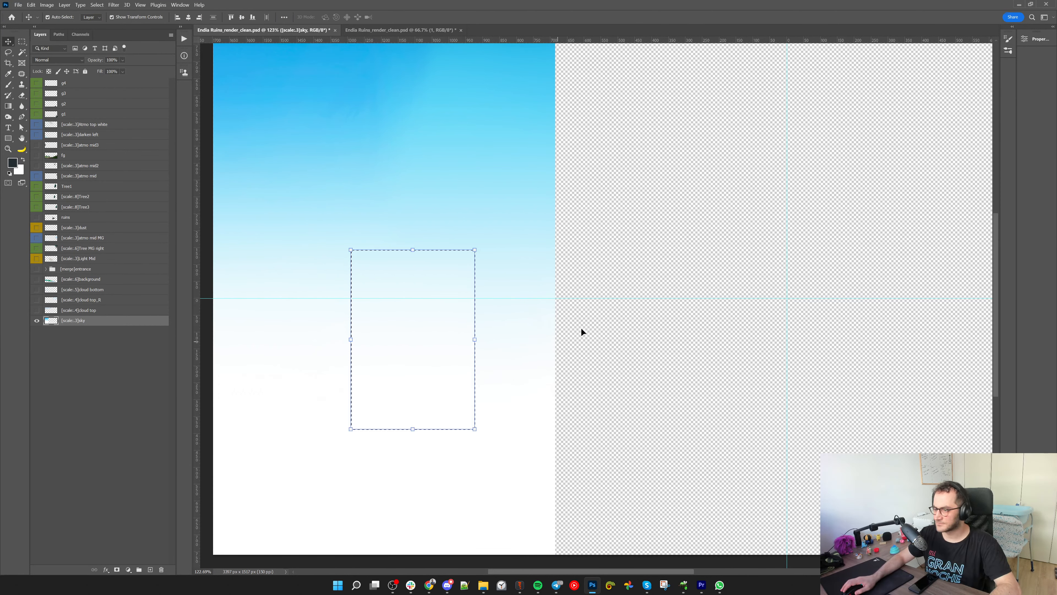
key("ctrl+j")
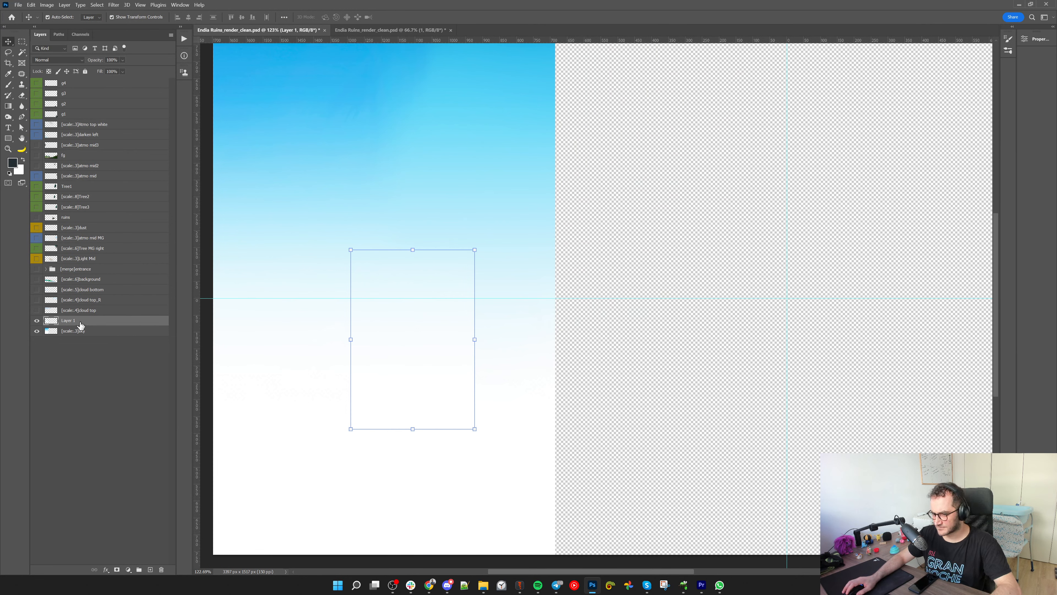
key("e")
left_click_drag(508, 281, 406, 299)
left_click_drag(523, 254, 545, 255)
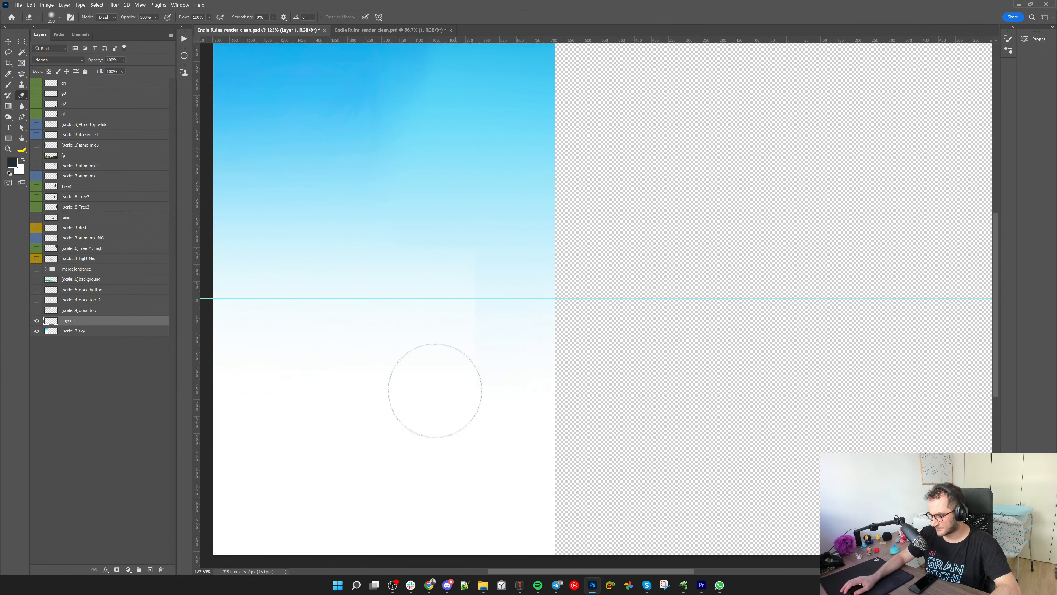
key("v")
left_click_drag(413, 338, 670, 288)
key("ctrl+z")
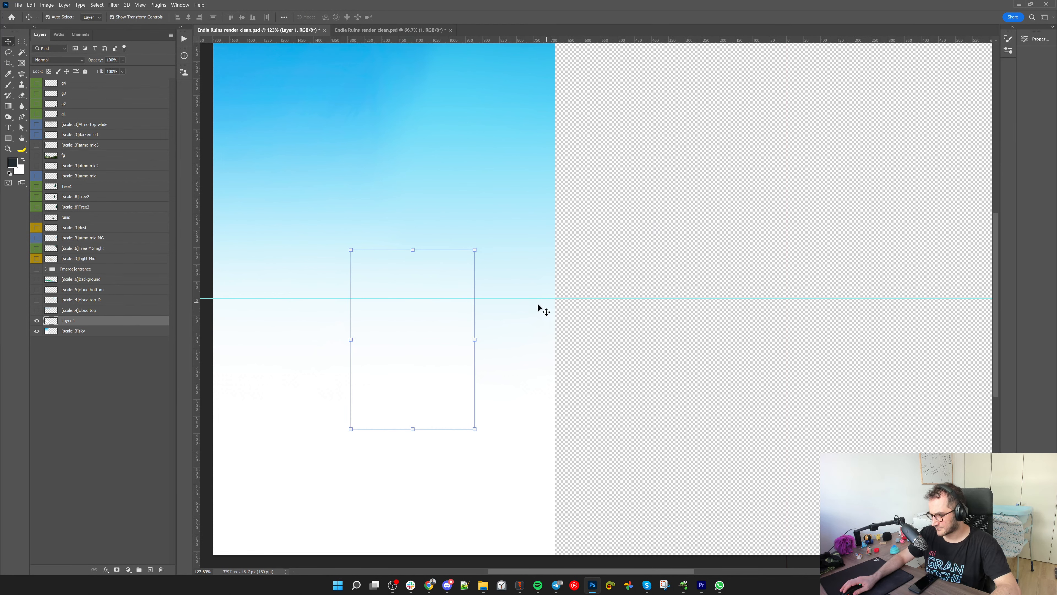
left_click(37, 319)
left_click_drag(439, 367, 540, 354)
key("ctrl+z")
key("ctrl+z")
key("ctrl+z")
key("ctrl+z")
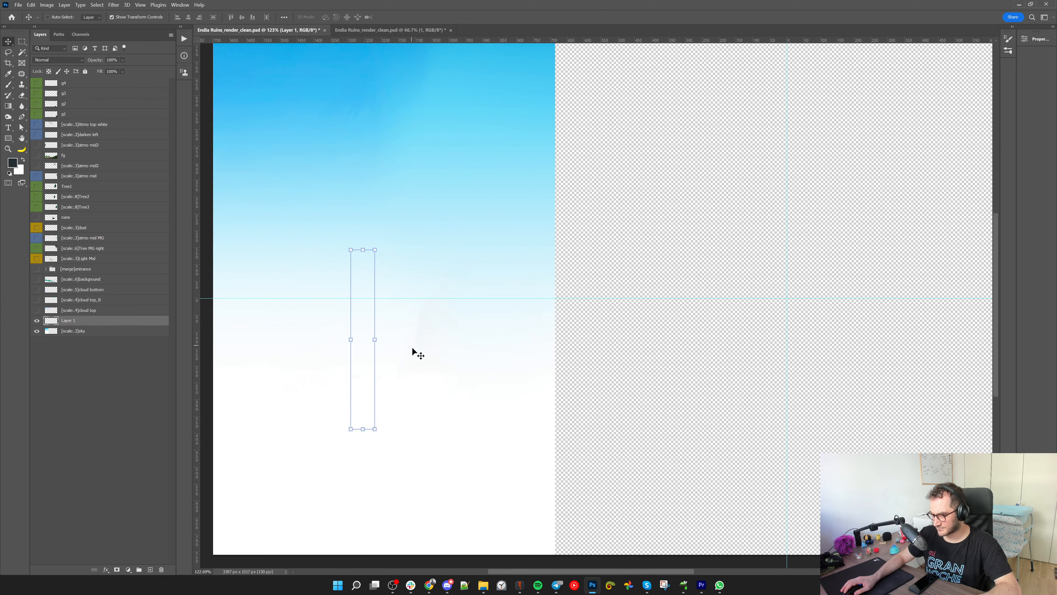
Stretch the copied sky strip on Layer 1 horizontally over the smudge to about 525% width and softly erase its hard edges
left_click_drag(375, 340, 478, 337)
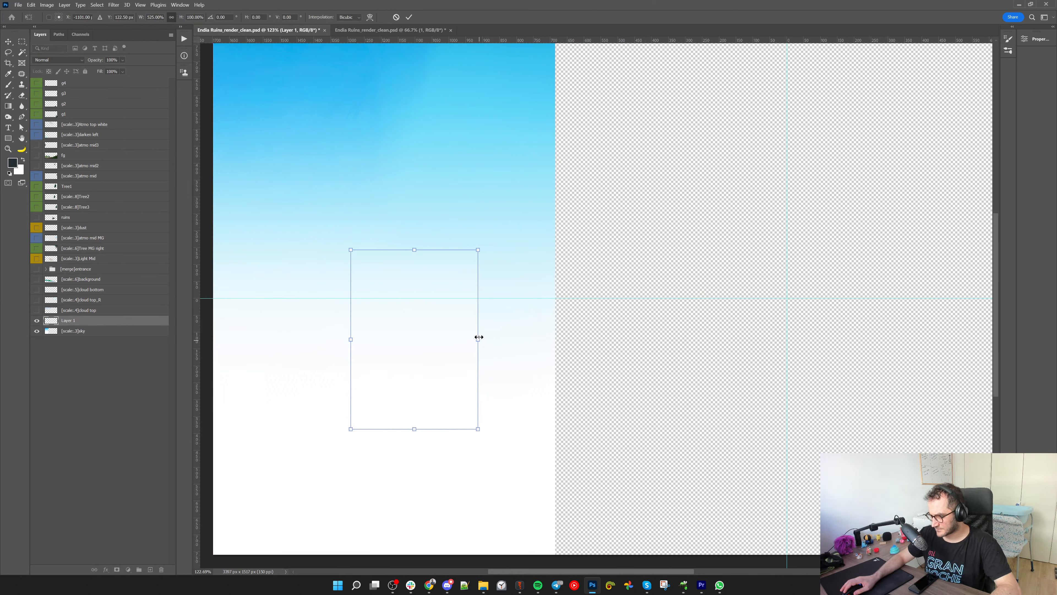
key("Return")
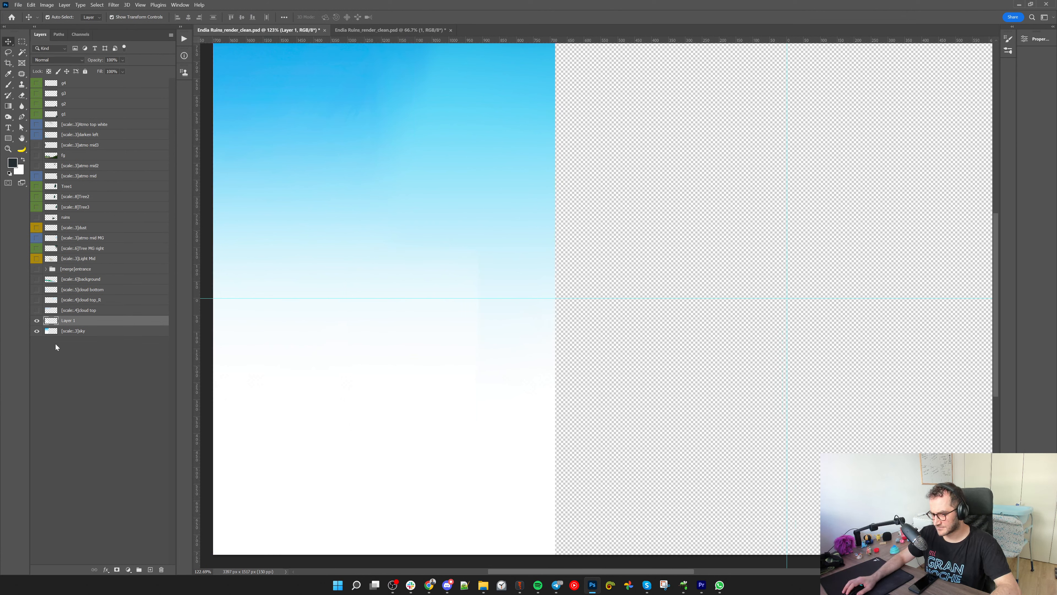
left_click(56, 346)
left_click(79, 321)
key("e")
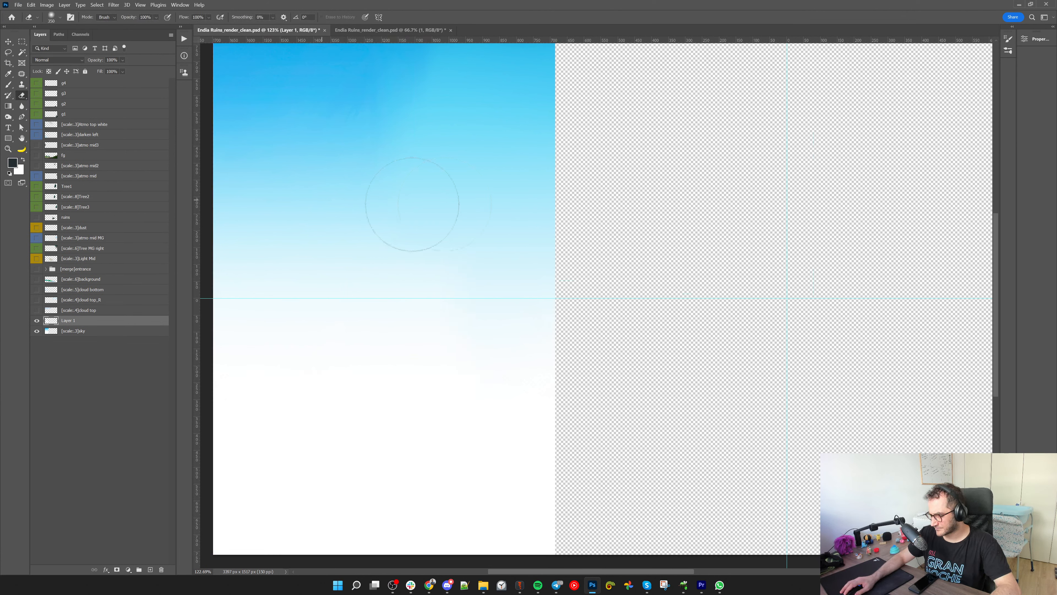
Merge Layer 1 with the sky layer and name the merged layer [scale:.3]sky
double_click(80, 334)
left_click(94, 325, "shift")
key("ctrl+e")
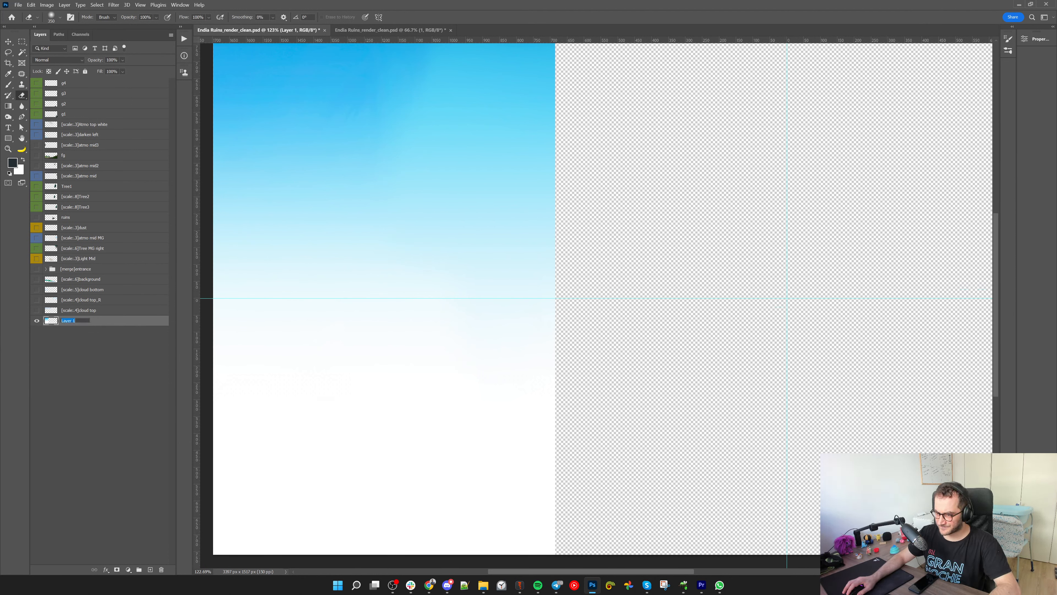
key("ctrl+v")
left_click(107, 349)
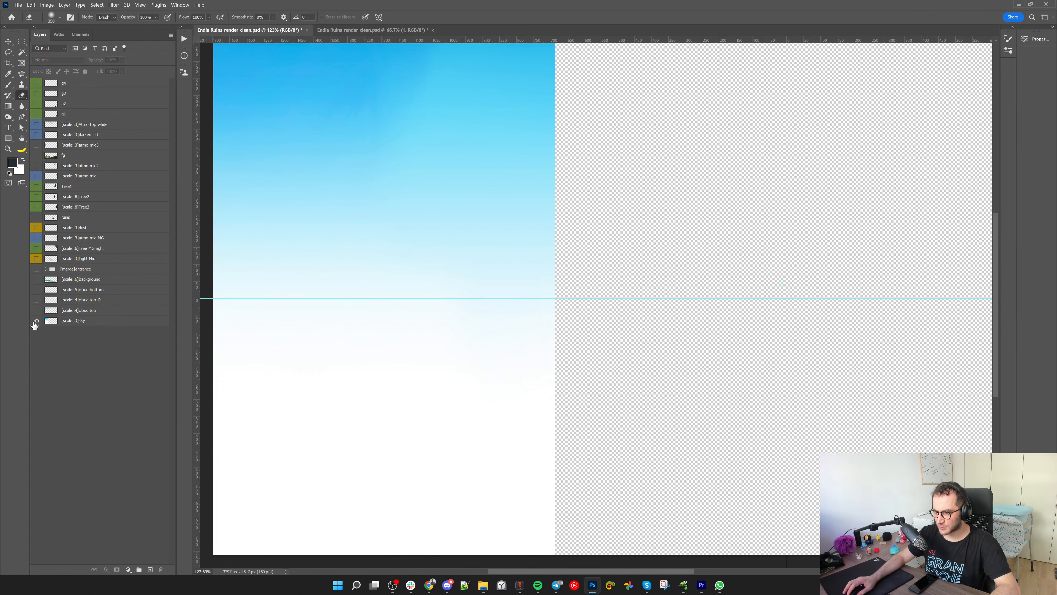
Export the visible sky layer with PhotoshopToSpine at 100% scale and 1 px padding, ignoring hidden layers
key("ctrl+1")
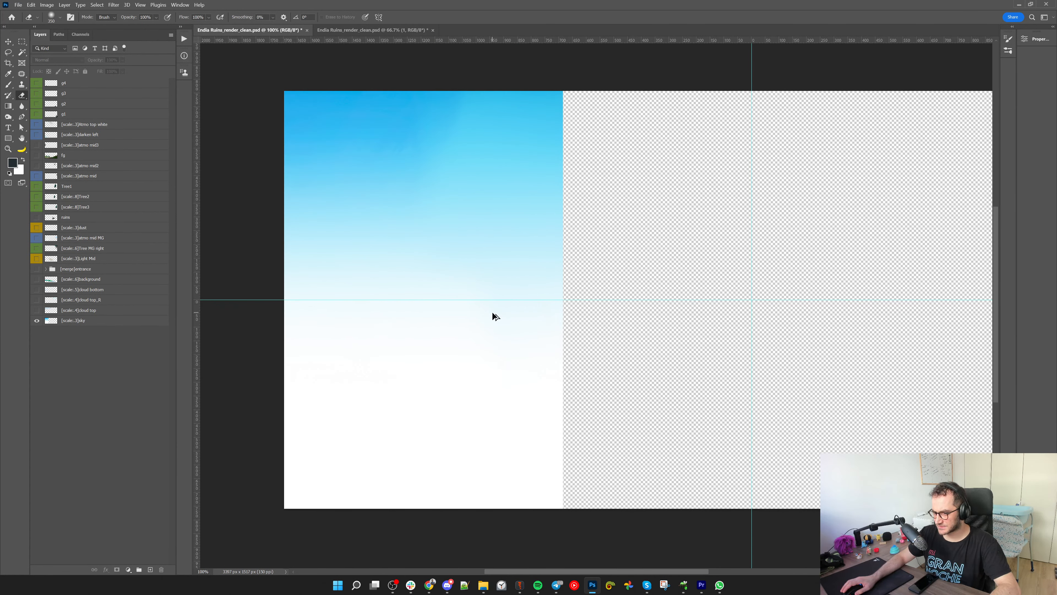
key("ctrl+alt+shift+s")
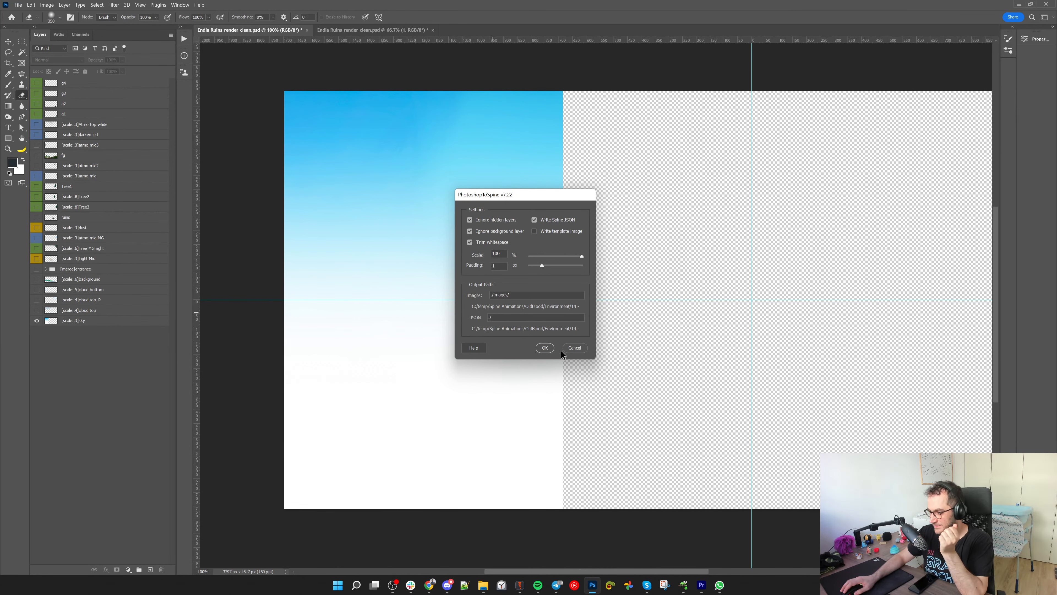
left_click(545, 348)
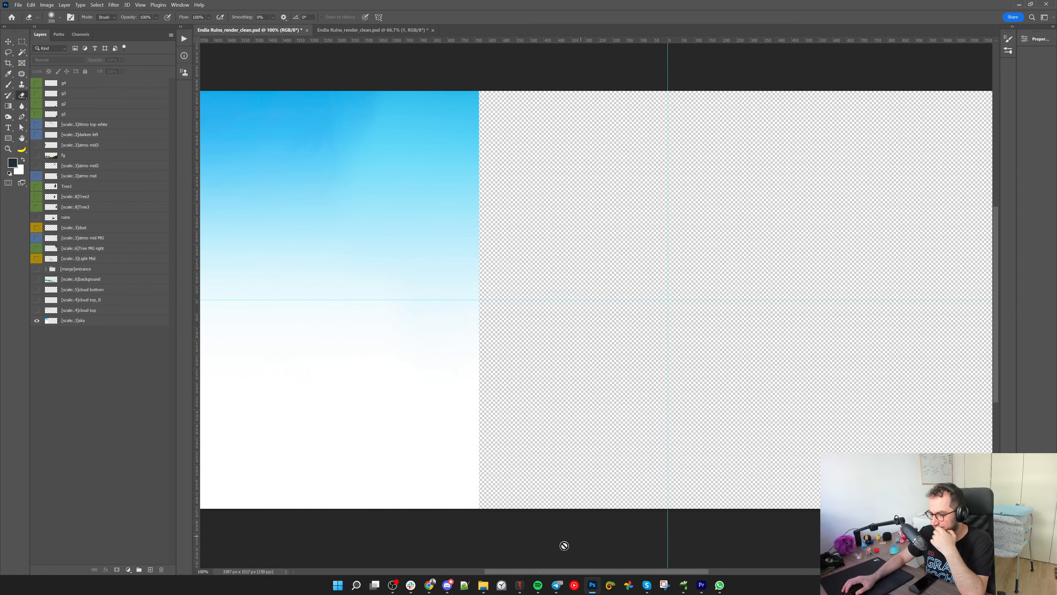
left_click(487, 585)
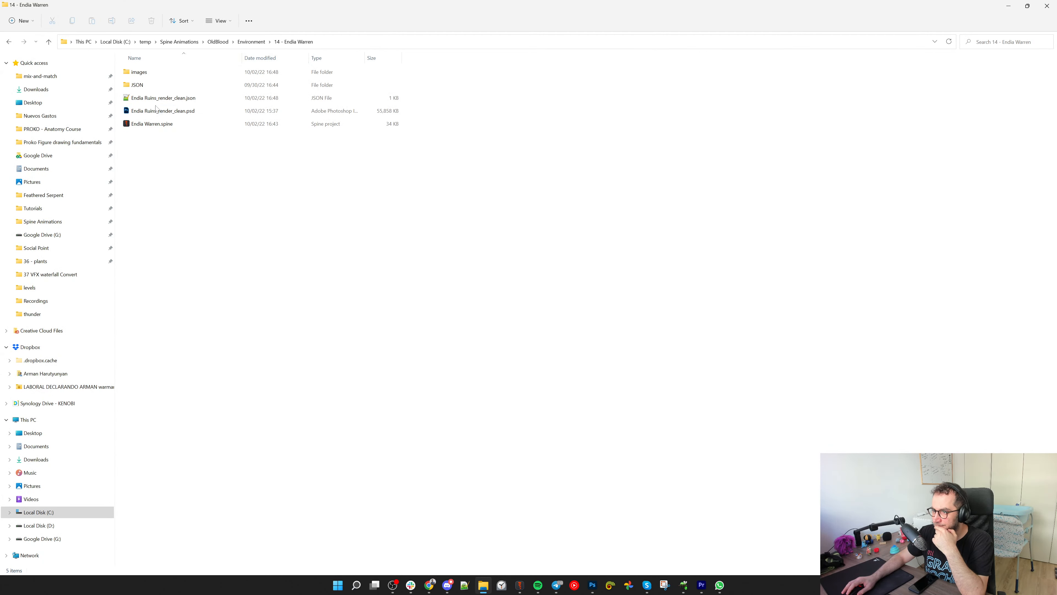
left_click(488, 588)
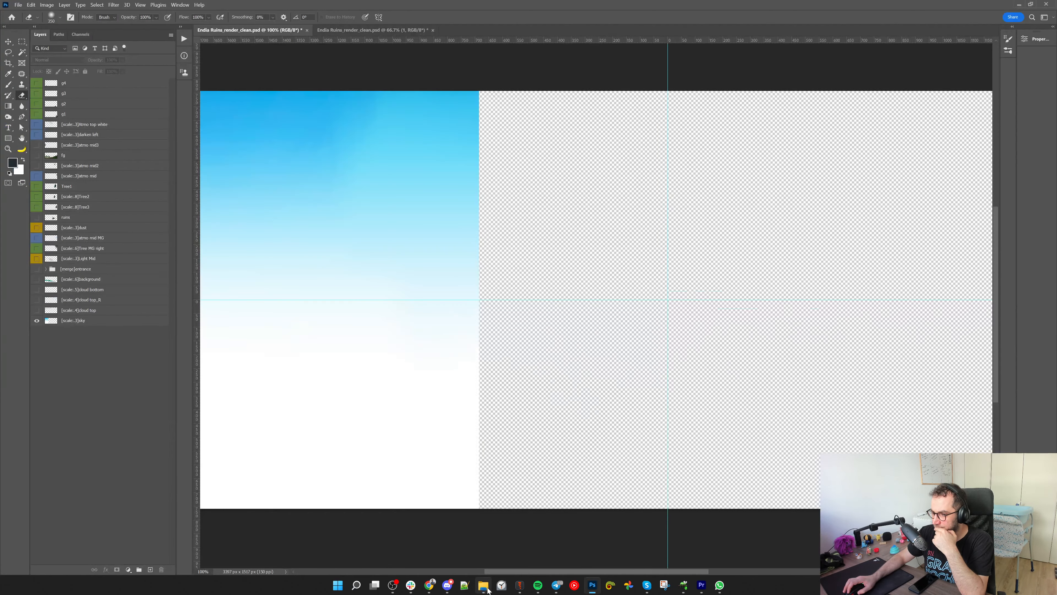
left_click(488, 588)
left_click_drag(167, 98, 505, 255)
key("alt+Tab")
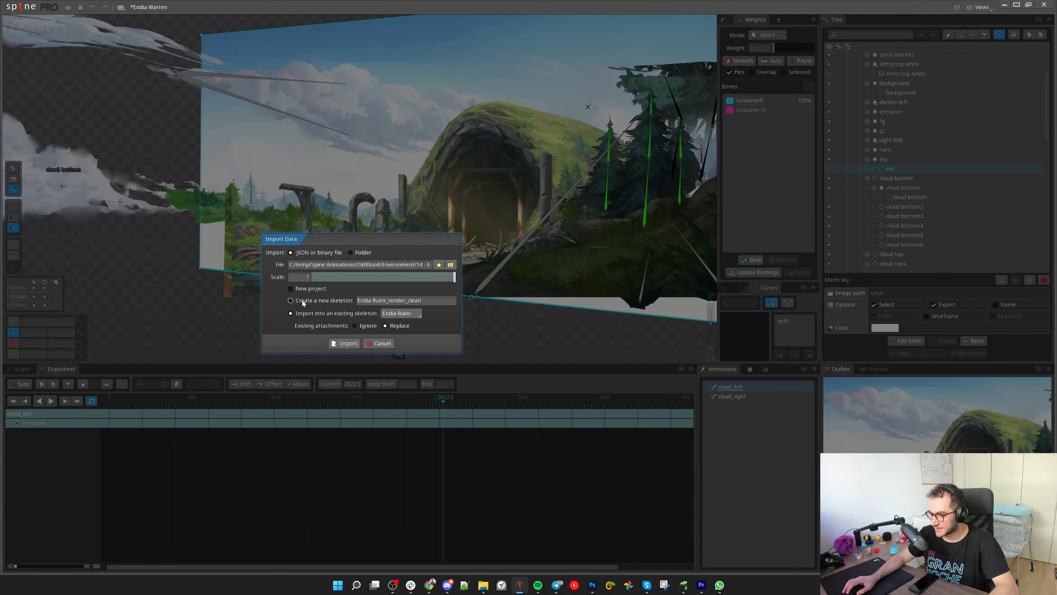
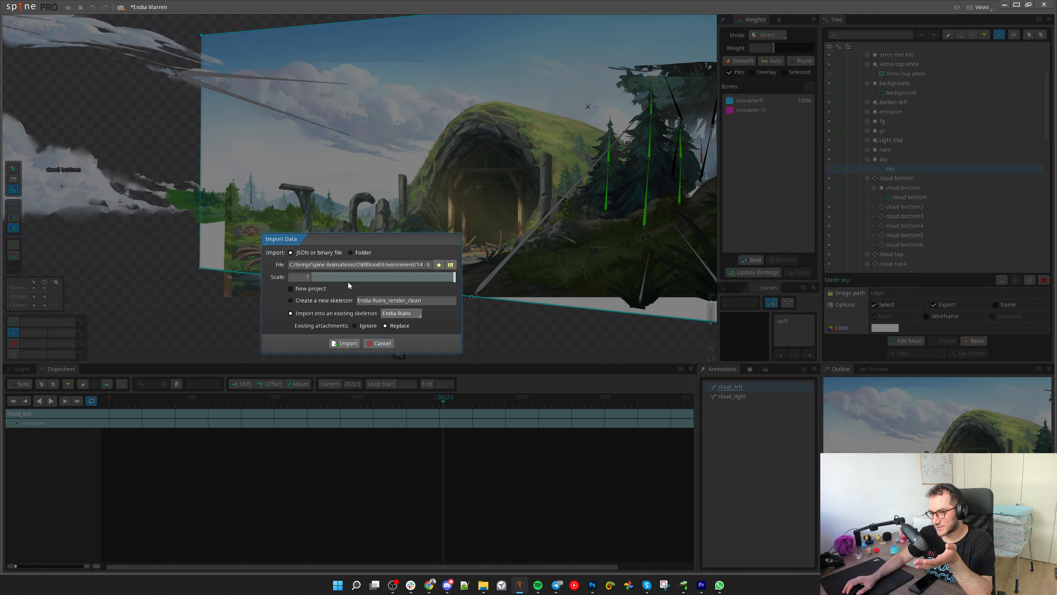
left_click(381, 343)
Scrub the cloud_left animation to about frame 2213 and try moving the sky mesh's lower-left corner
scroll(474, 305, "down", 5)
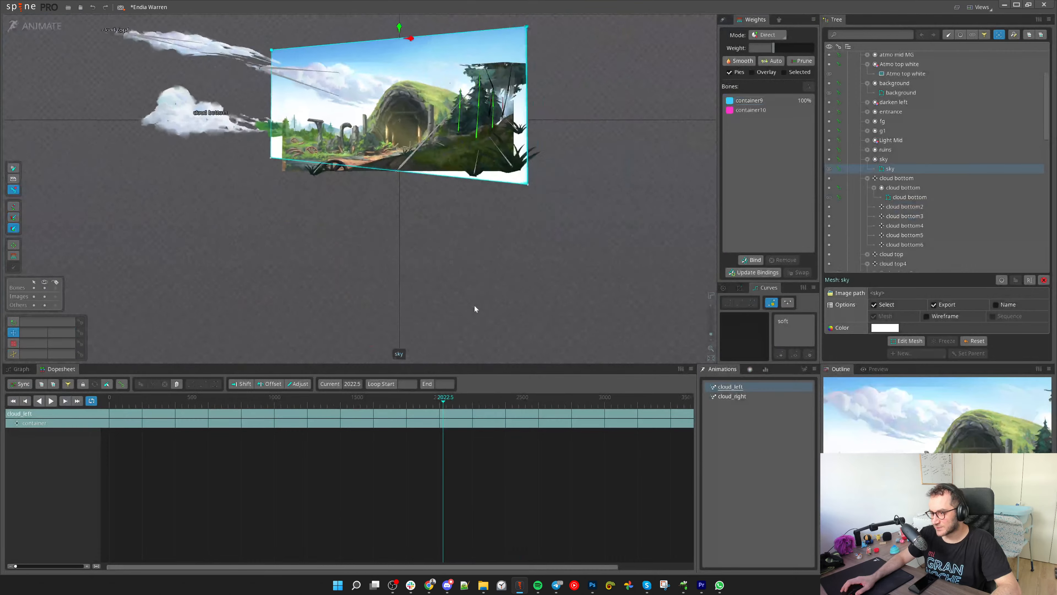
scroll(373, 281, "up", 3)
key("v")
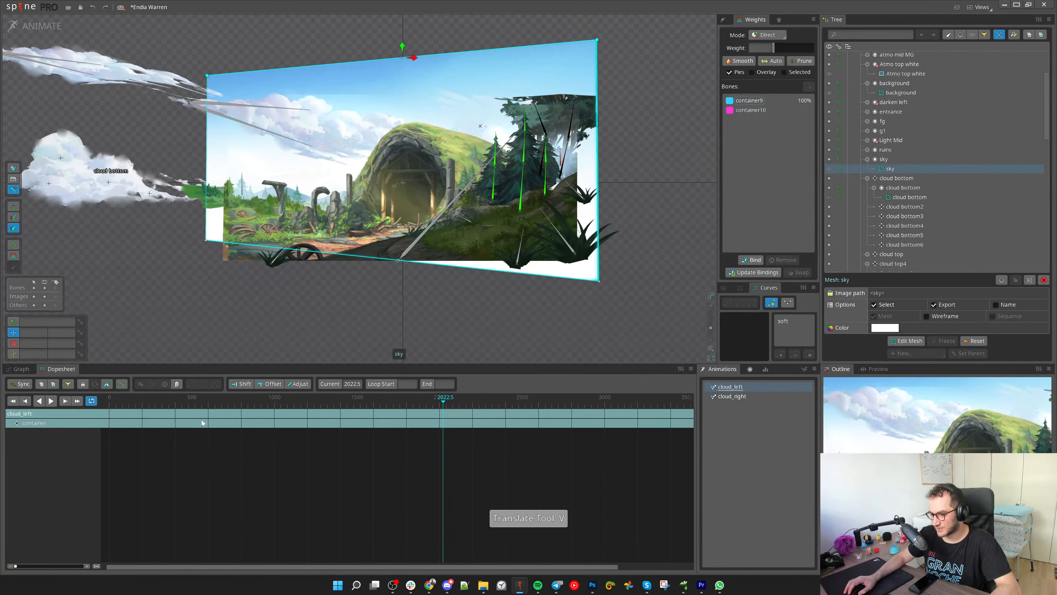
left_click_drag(193, 402, 474, 436)
scroll(325, 130, "up", 3)
key("v")
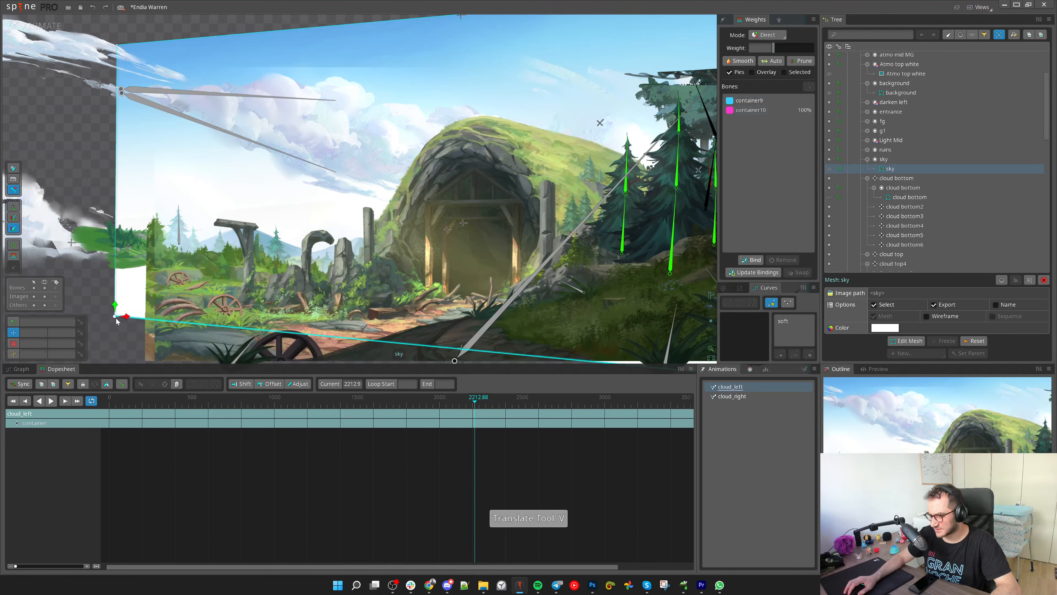
left_click_drag(116, 318, 71, 241)
key("ctrl+z")
scroll(262, 294, "down", 3)
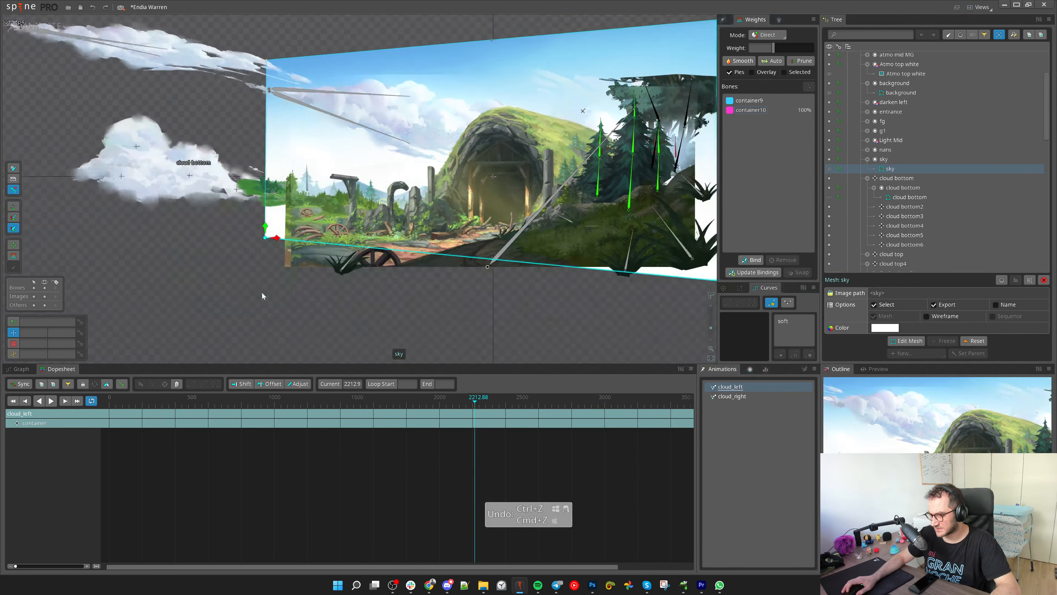
Open the sky mesh for editing in setup mode and examine its image up close
scroll(262, 296, "down", 1)
left_click(41, 27)
left_click(912, 421)
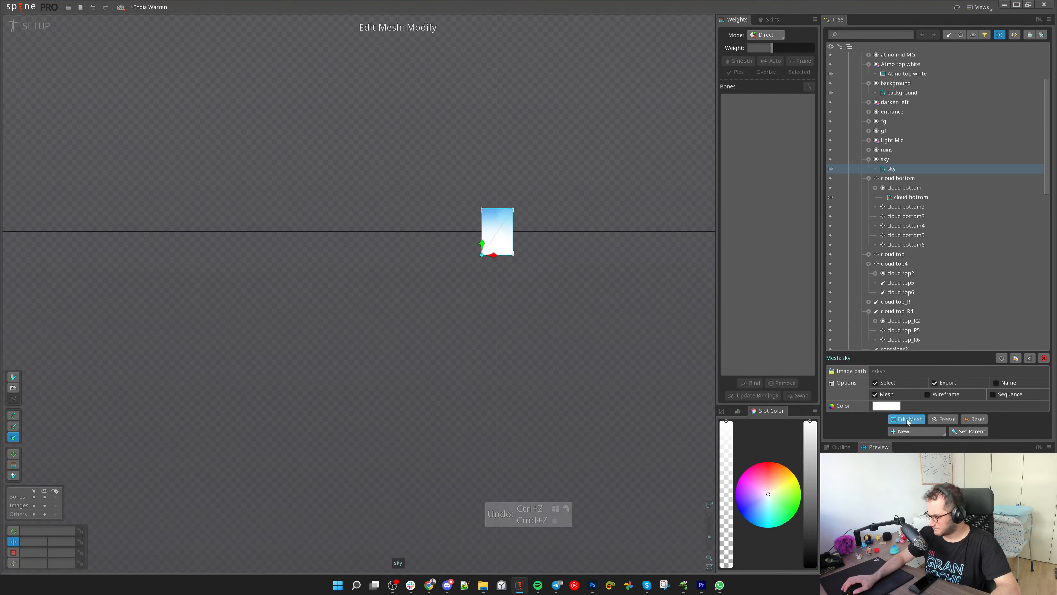
scroll(455, 229, "up", 5)
key("c")
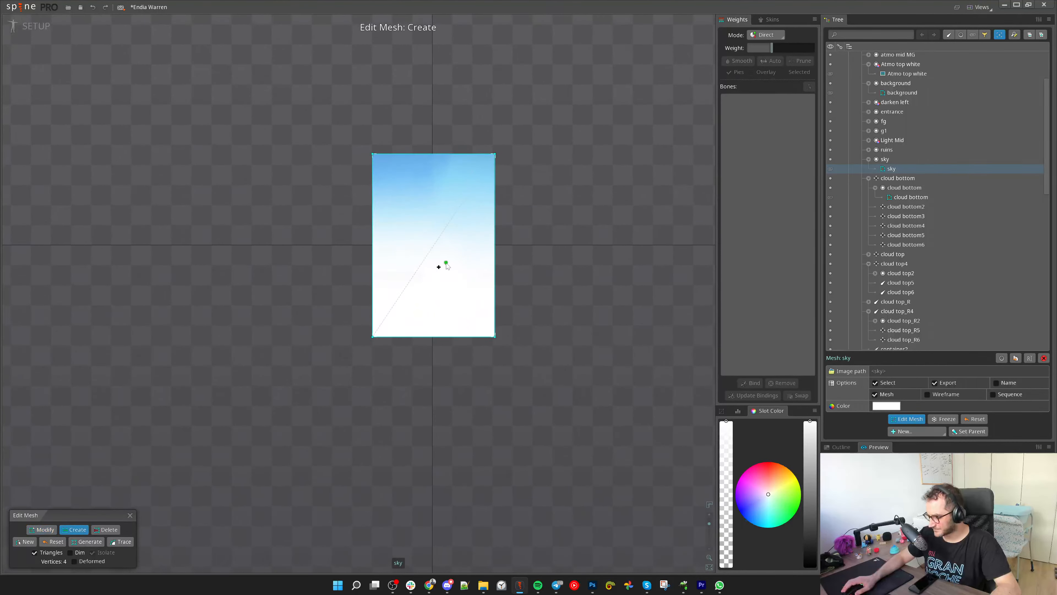
scroll(446, 263, "up", 3)
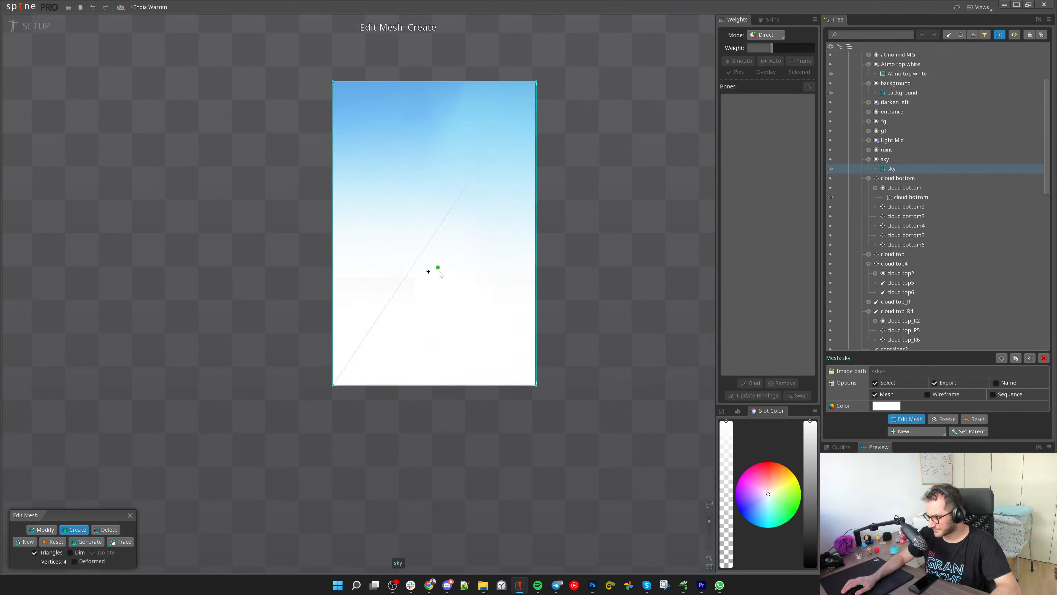
Switch to Photoshop and check the cleaned sky layer with the Move tool active
left_click(592, 585)
left_click_drag(457, 404, 663, 369)
key("v")
key("ctrl+z")
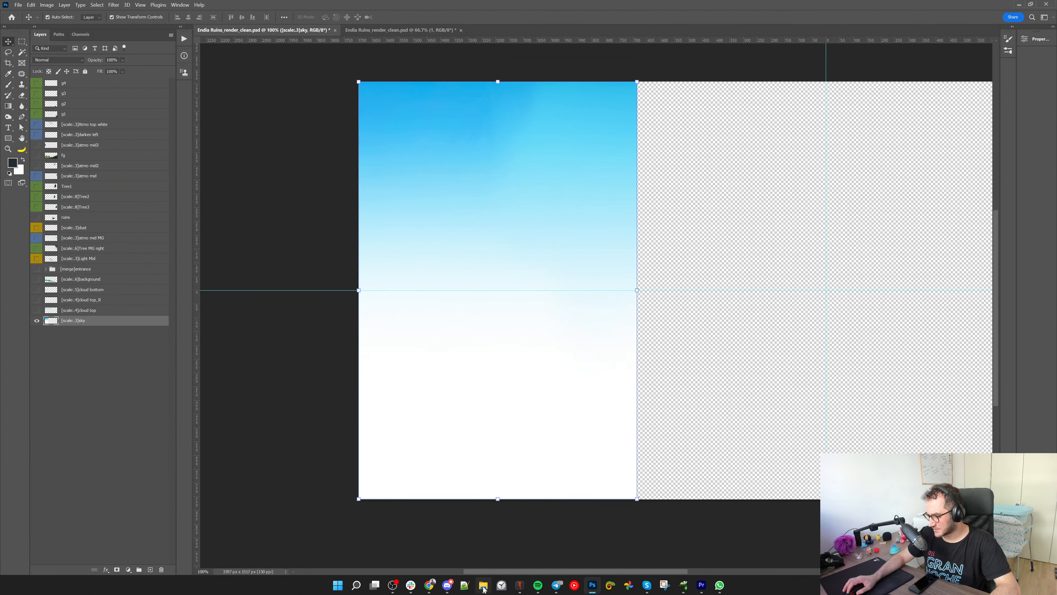
Open sky.png from the project's images folder and examine the exported image's gradient and edges at several magnifications
left_click(483, 585)
double_click(178, 72)
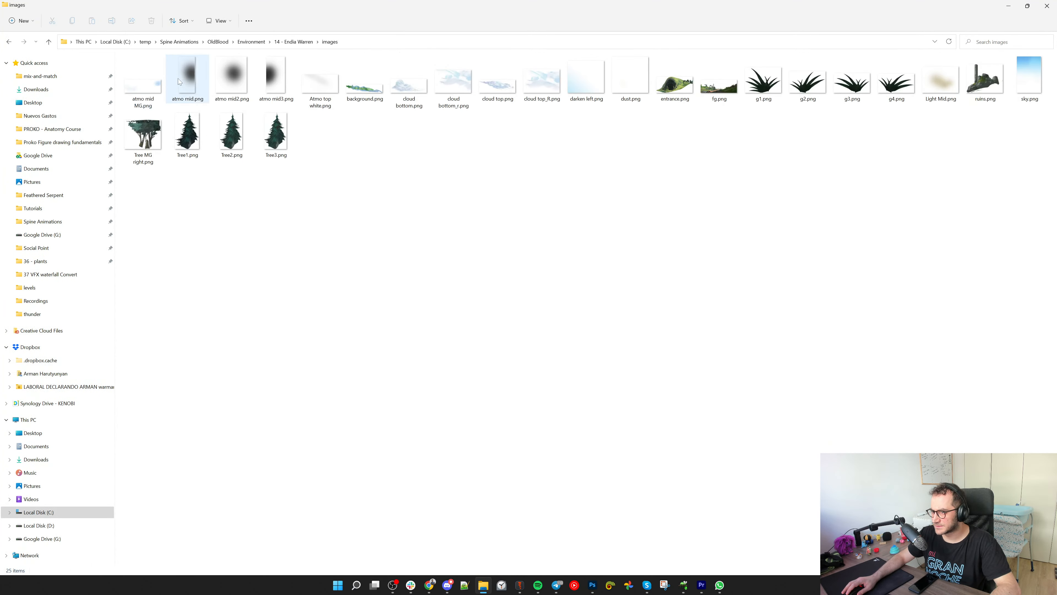
left_click(631, 81)
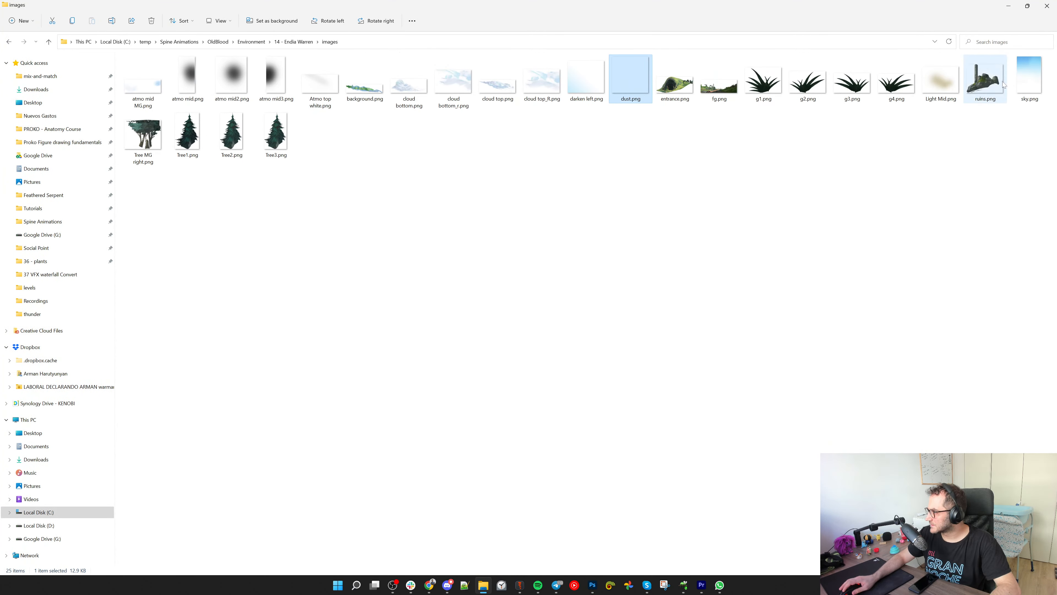
left_click(1030, 83)
double_click(1030, 89)
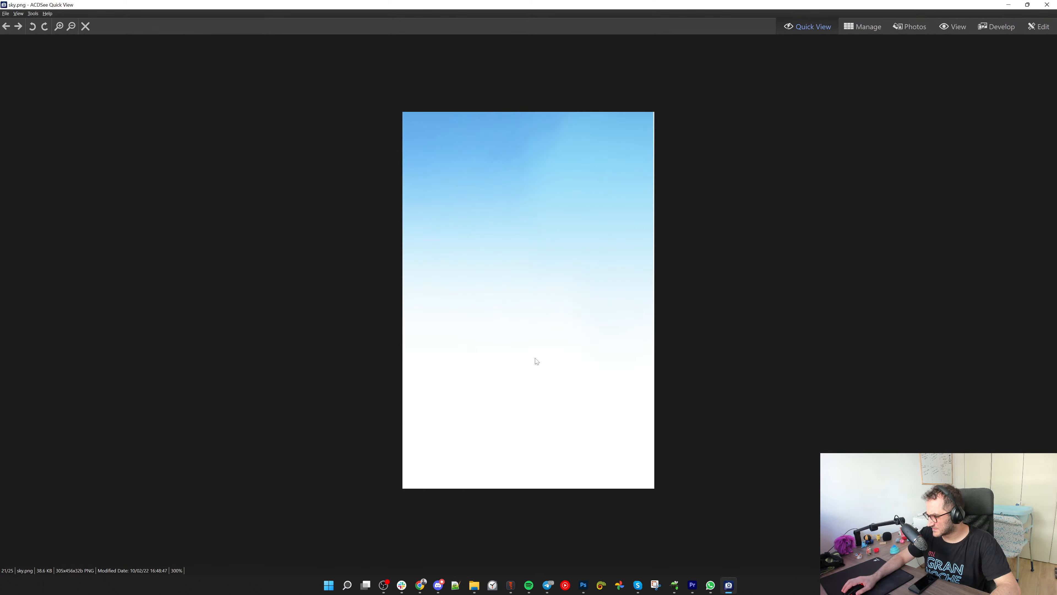
scroll(631, 359, "up", 2)
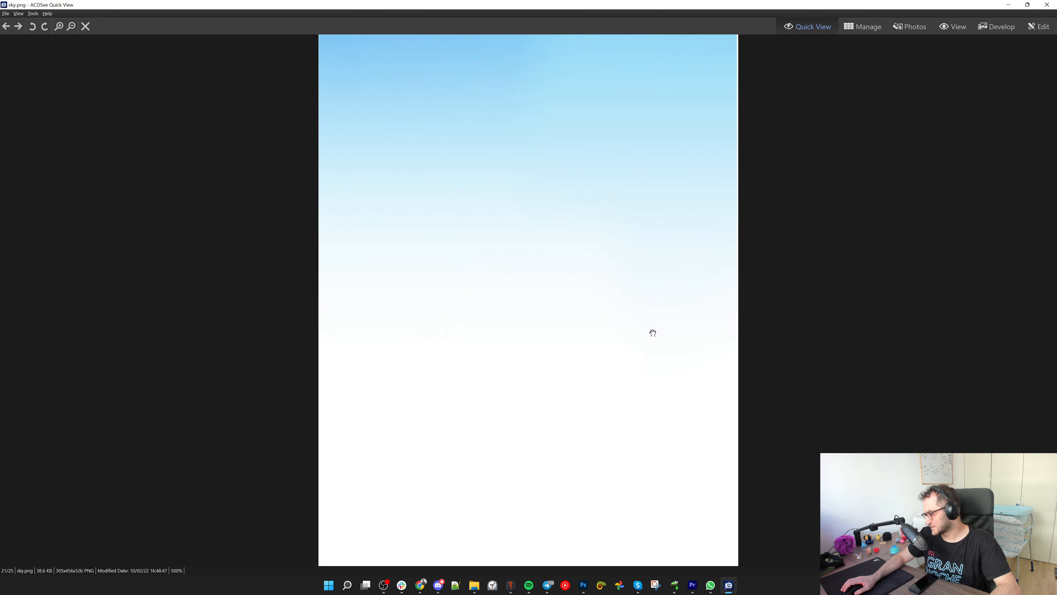
scroll(650, 330, "down", 4)
scroll(643, 327, "up", 2)
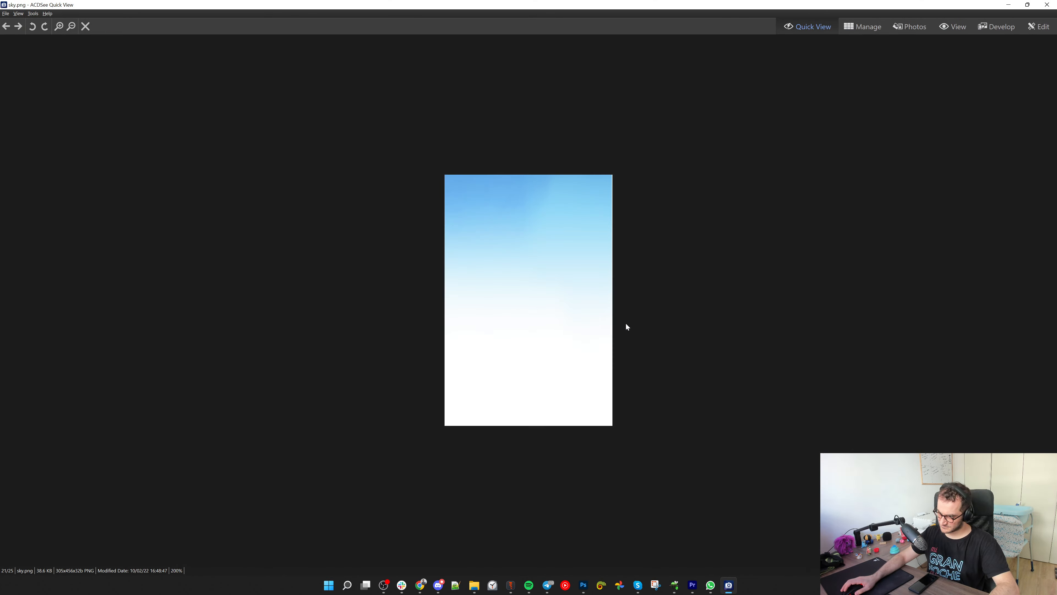
key("Escape")
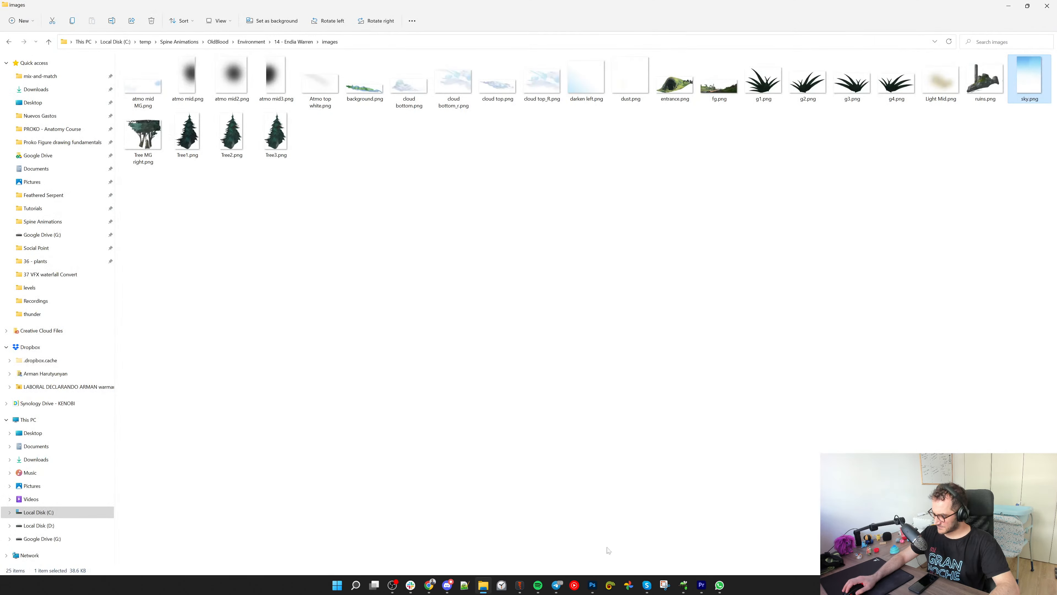
Return to Photoshop and try stretching the sky layer horizontally to about 333% width across the canvas
left_click(592, 586)
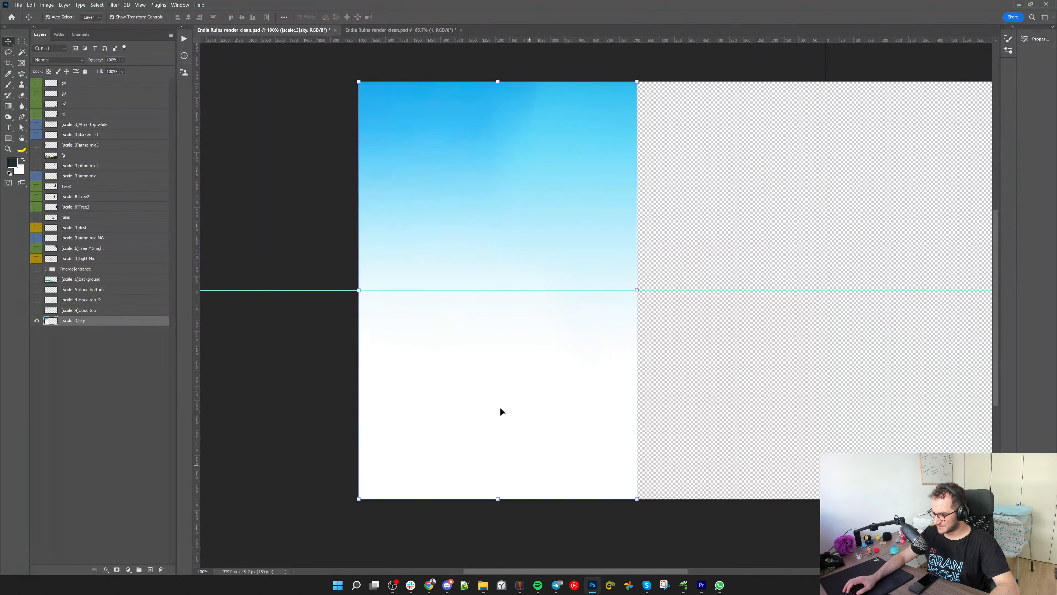
key("e")
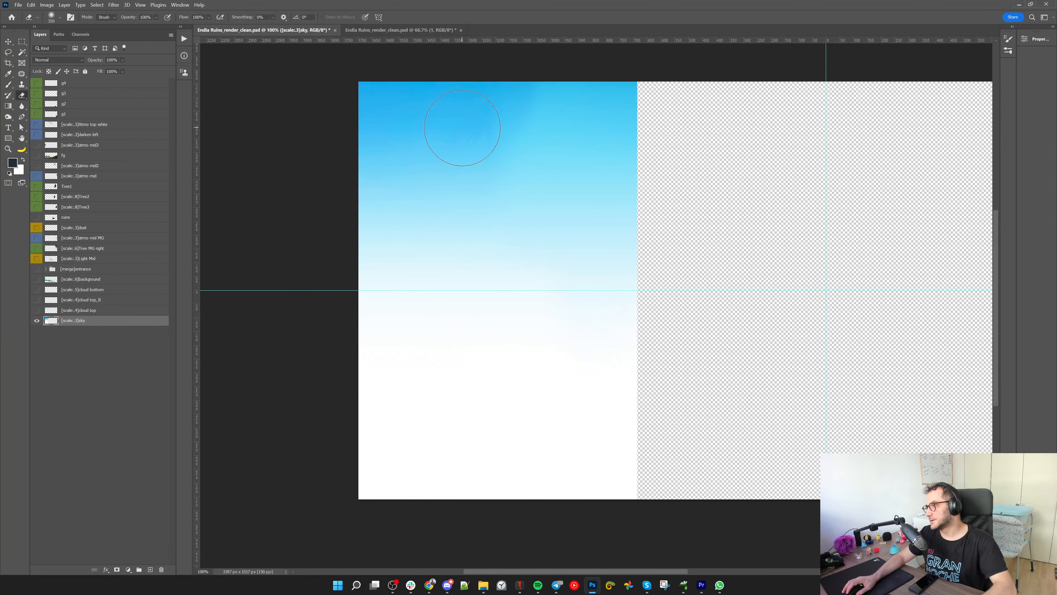
key("v")
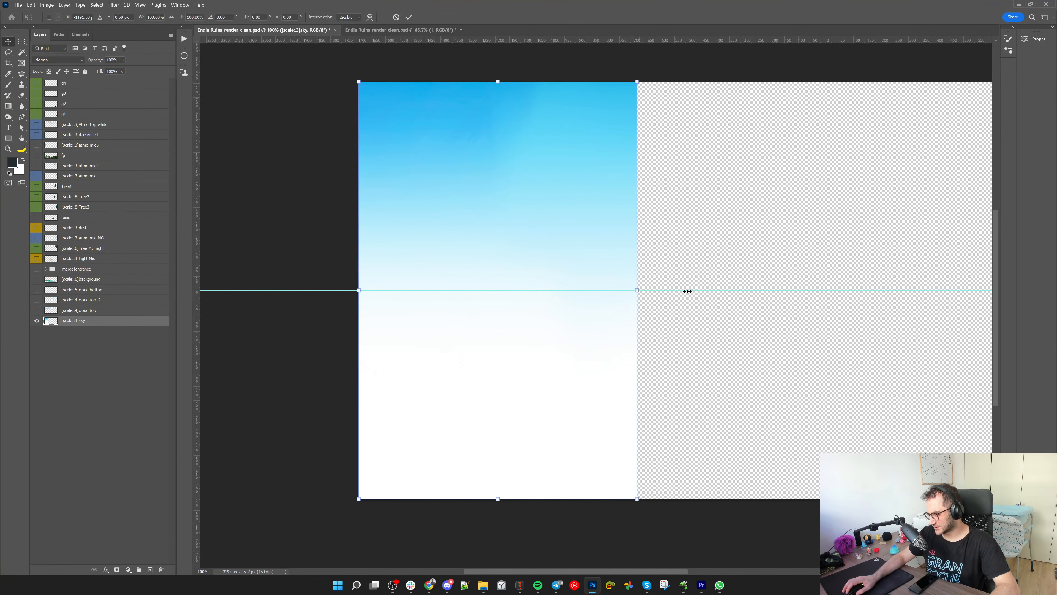
left_click_drag(687, 291, 239, 319)
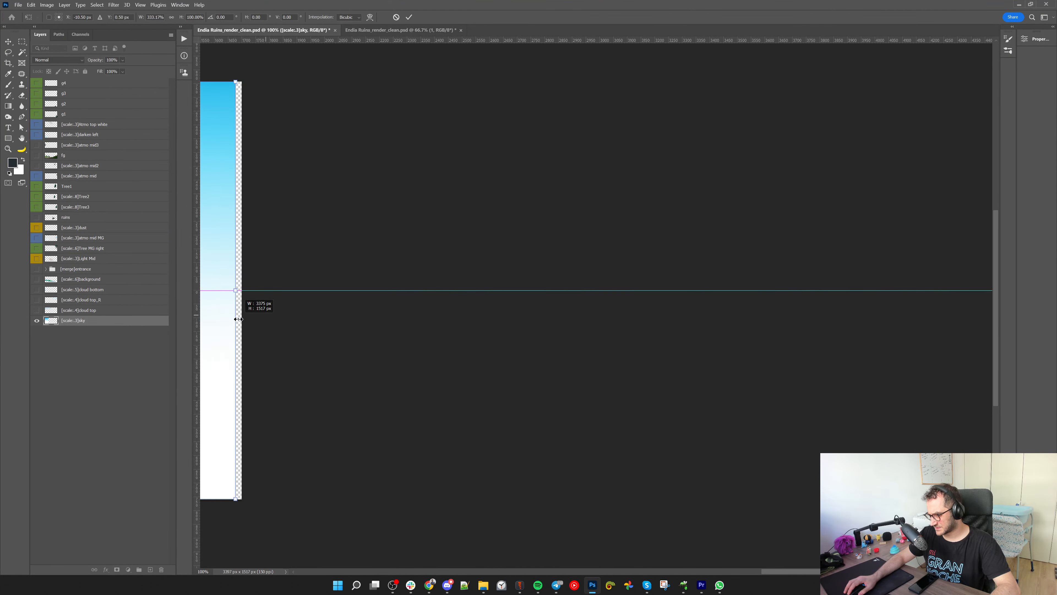
left_click_drag(373, 320, 980, 280)
mouse_move(349, 267)
left_mouse_down()
mouse_move(595, 262)
mouse_move(598, 275)
left_mouse_up()
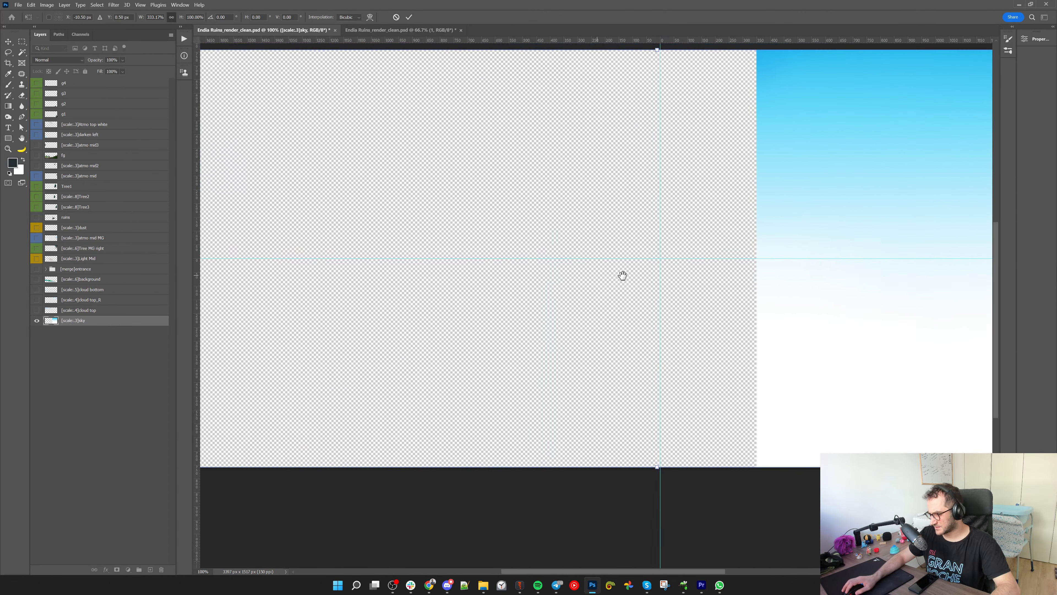
scroll(617, 277, "down", 6)
scroll(649, 284, "up", 1)
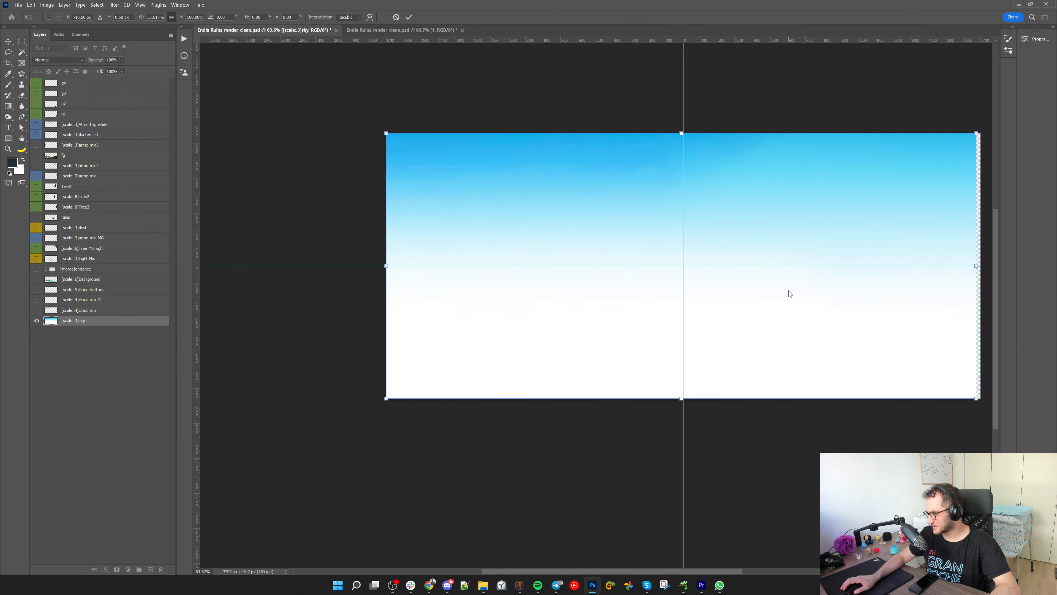
key("Escape")
left_click(563, 471)
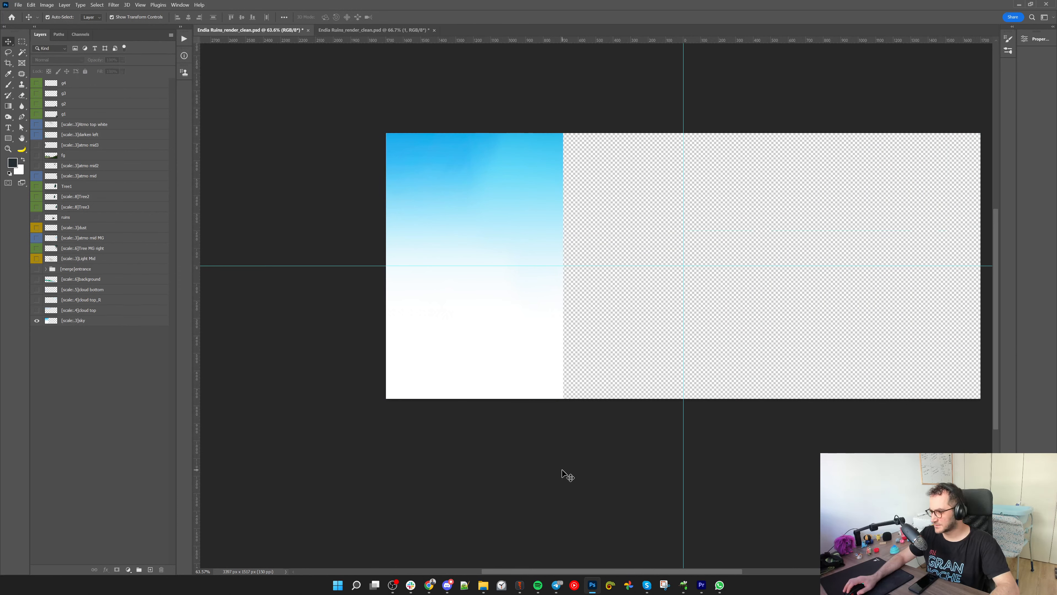
Switch to Spine and compare the sky mesh in the full scene with its source image in the mesh editor
left_click(519, 584)
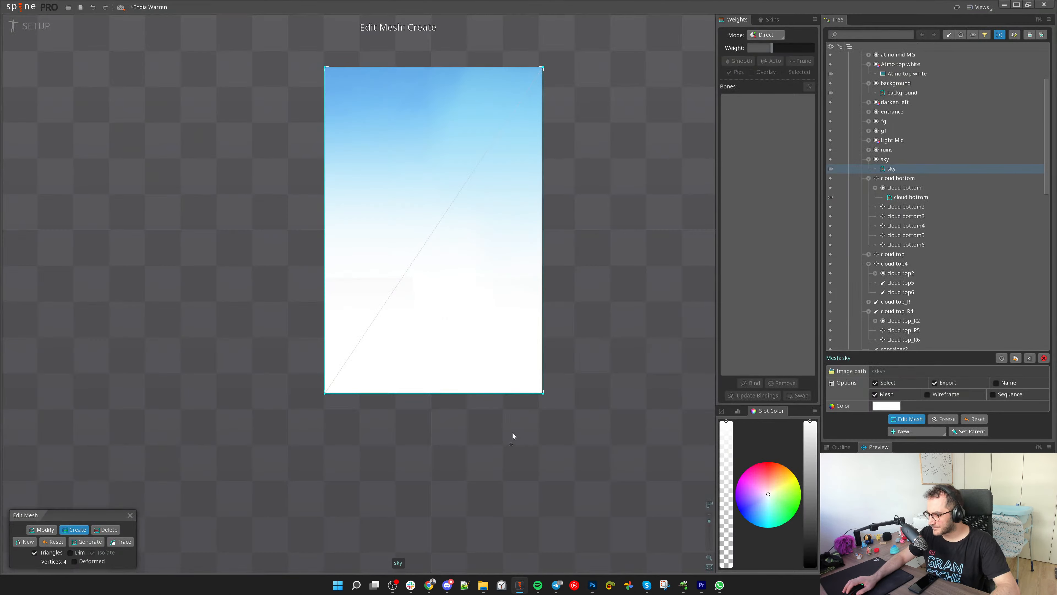
key("v")
key("Escape")
scroll(482, 372, "down", 8)
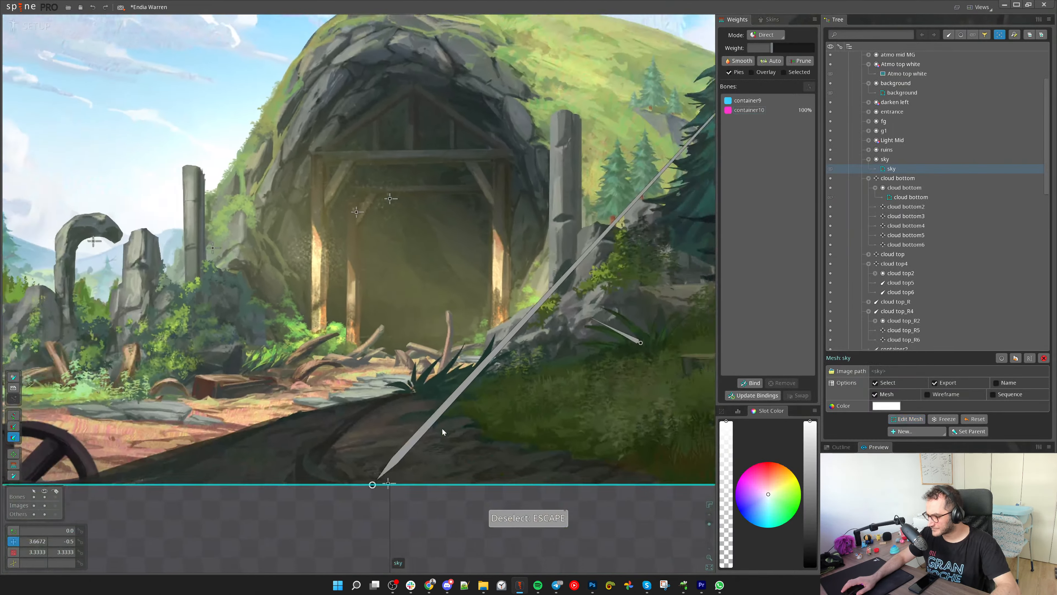
left_click_drag(442, 428, 370, 426)
key("space")
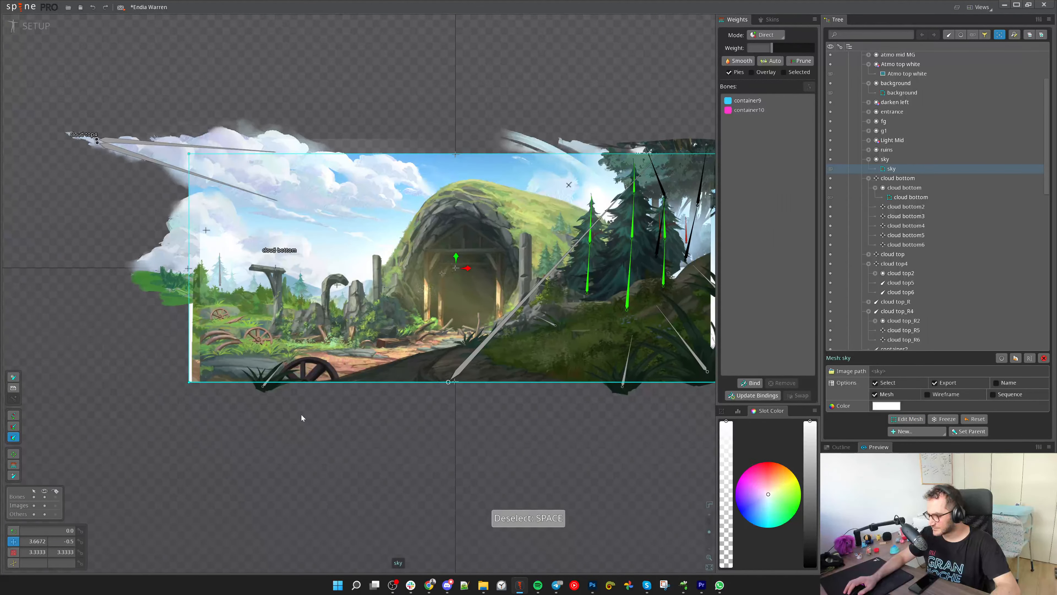
left_click(909, 419)
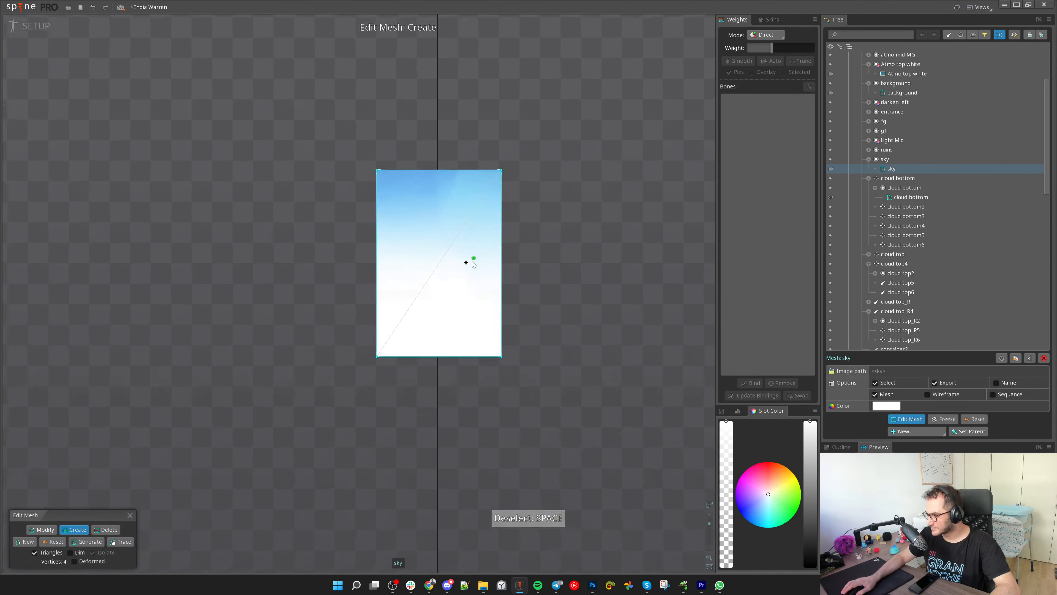
key("Escape")
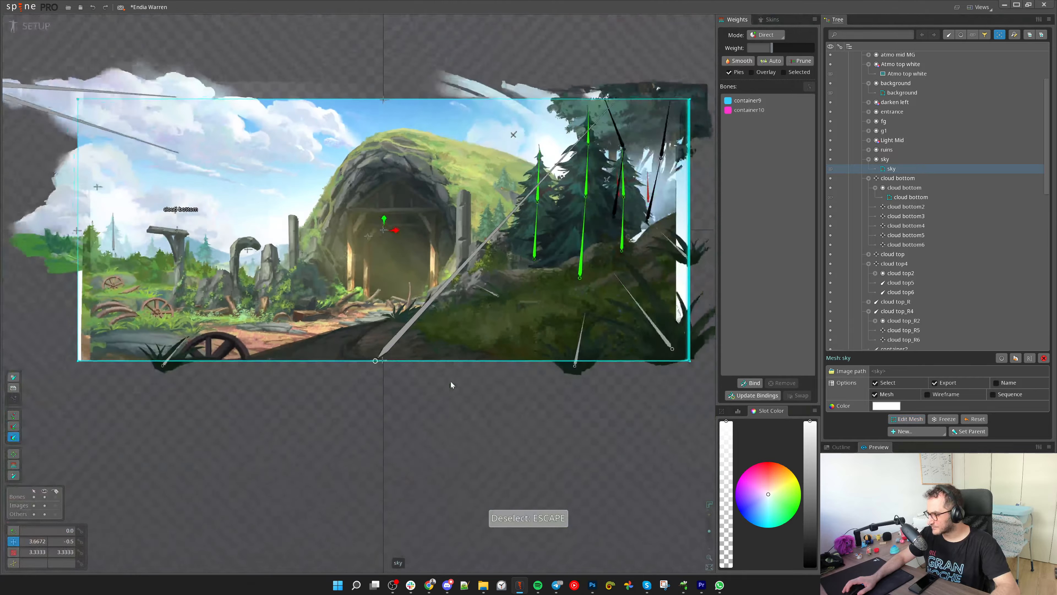
Reopen sky.png from the images folder and inspect the exported sky image again
left_click(486, 588)
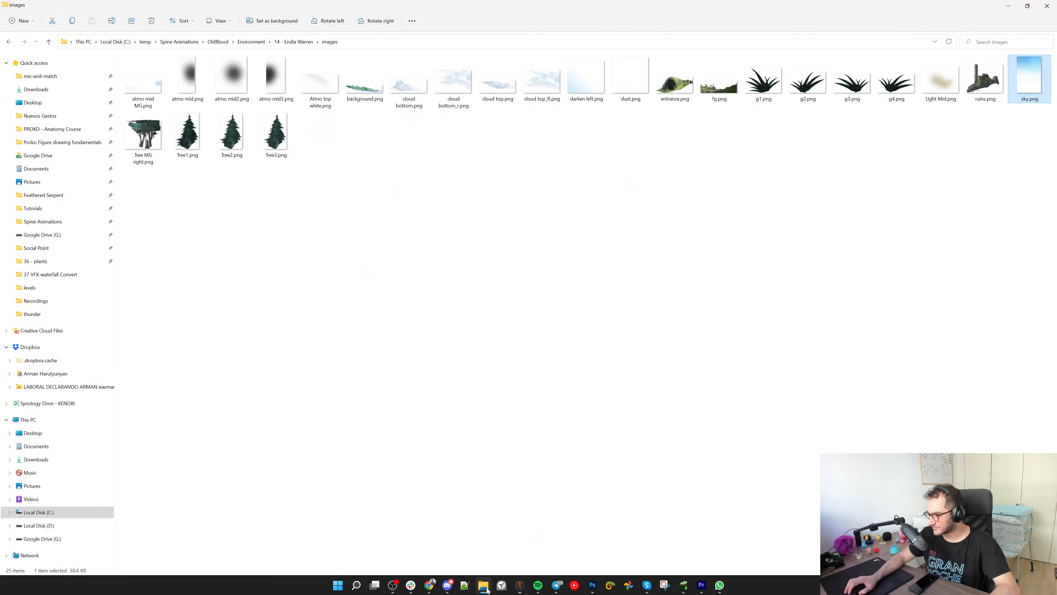
double_click(1023, 89)
scroll(577, 386, "up", 2)
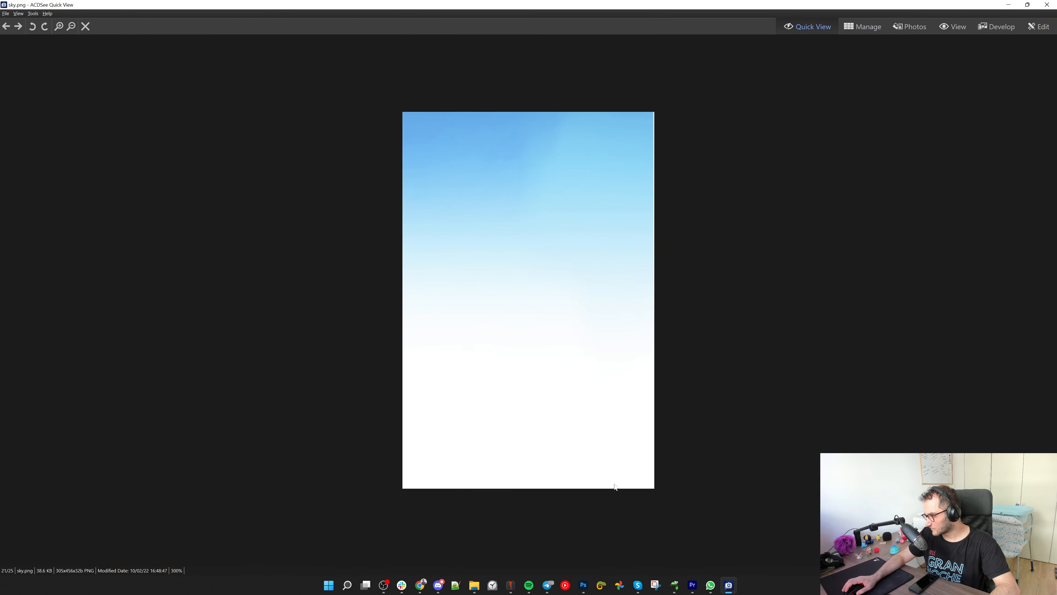
Switch to Photoshop and select a full-height strip about 32 px wide along the sky layer's left edge
left_click(583, 585)
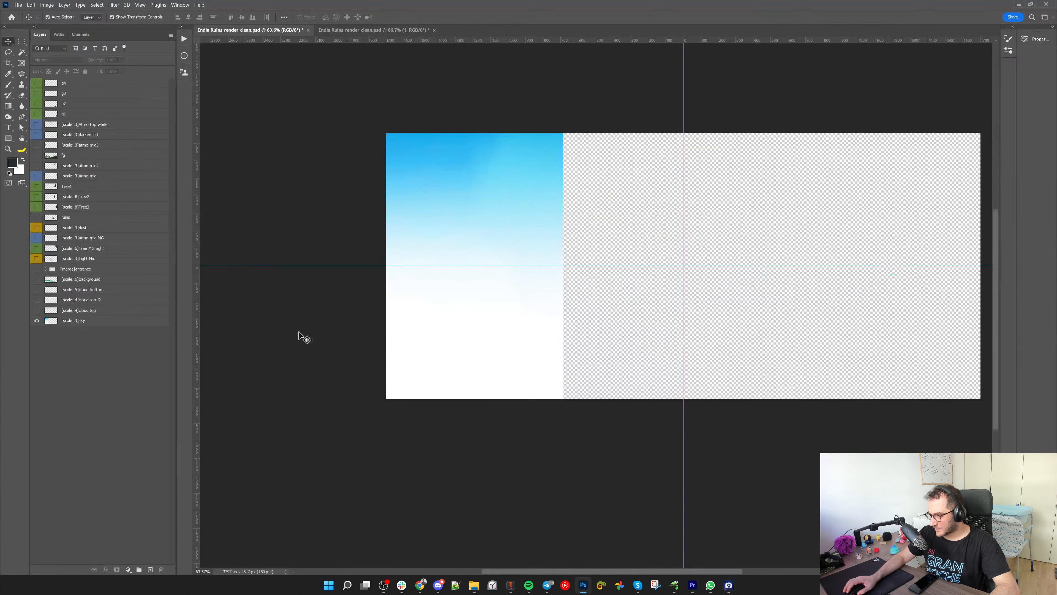
left_click(490, 226)
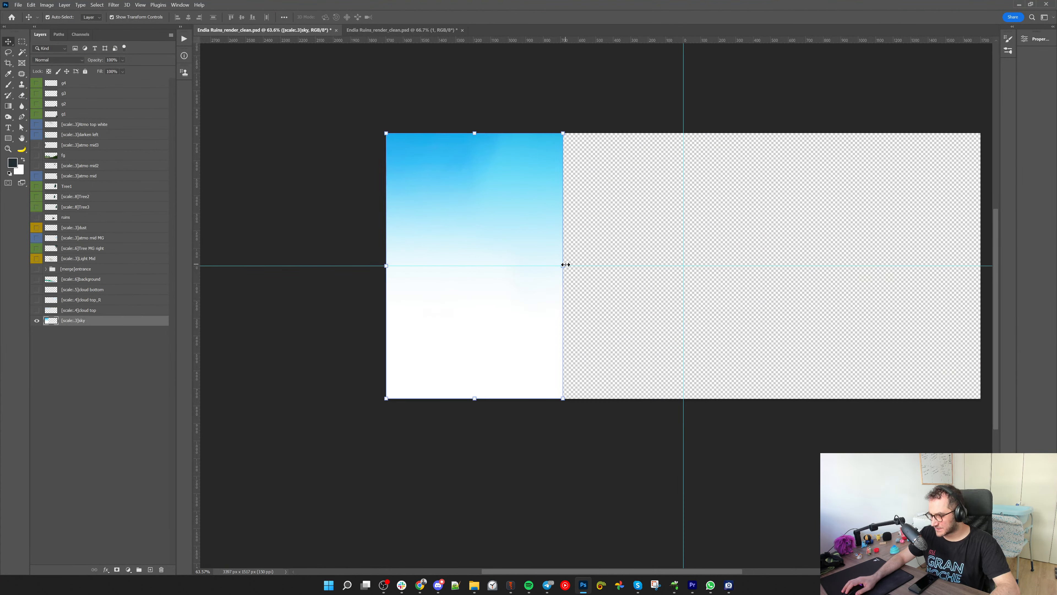
key("m")
left_click_drag(382, 158, 391, 495)
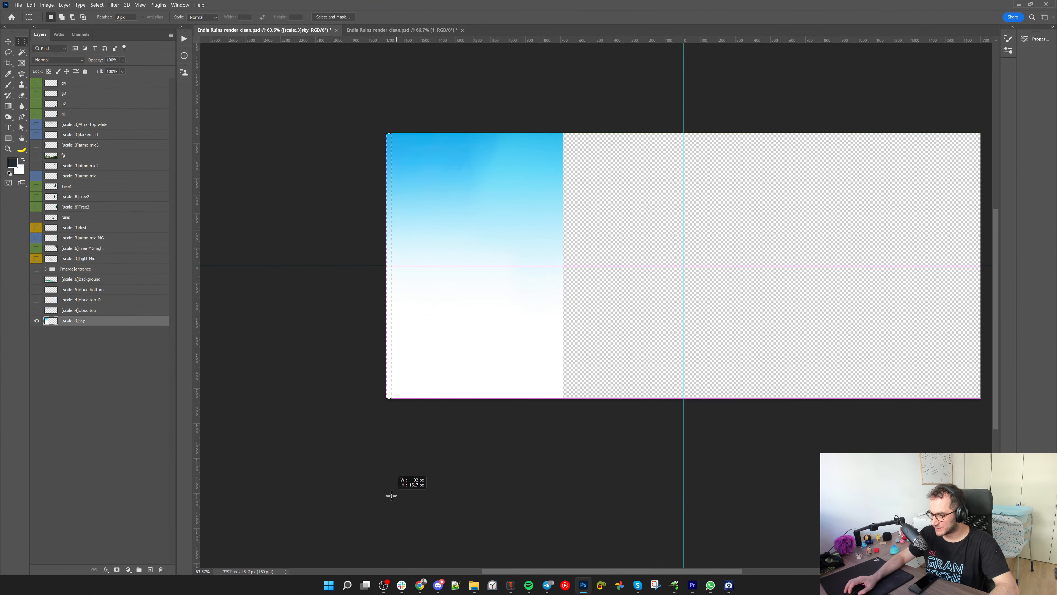
key("v")
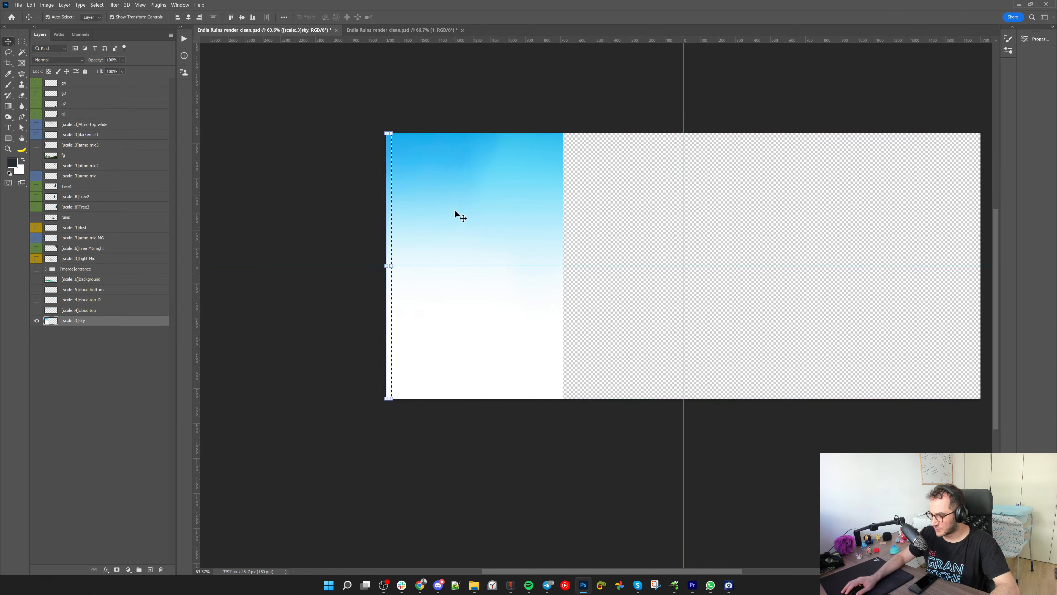
Stretch the selected sky strip horizontally to the right edge of the existing sky image, aligning it exactly, and apply the transform
left_click_drag(393, 268, 562, 269)
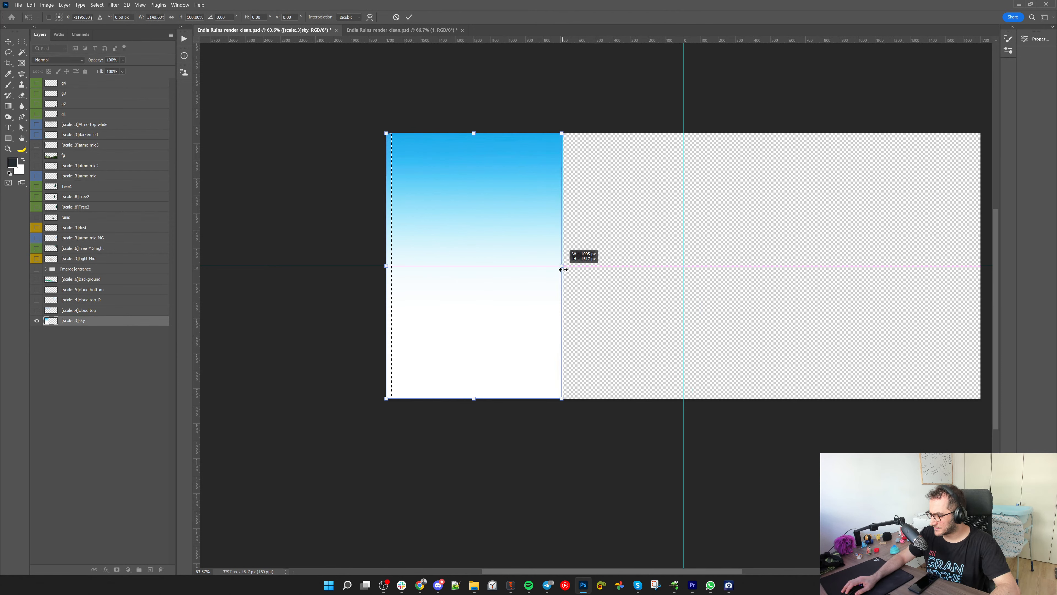
left_click_drag(564, 270, 564, 271)
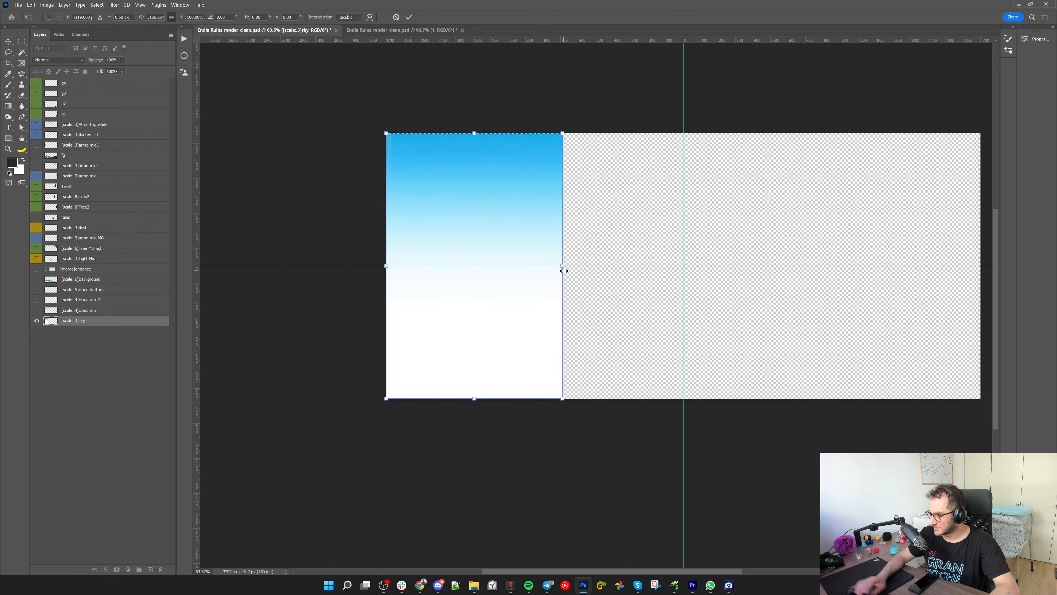
scroll(583, 247, "up", 10)
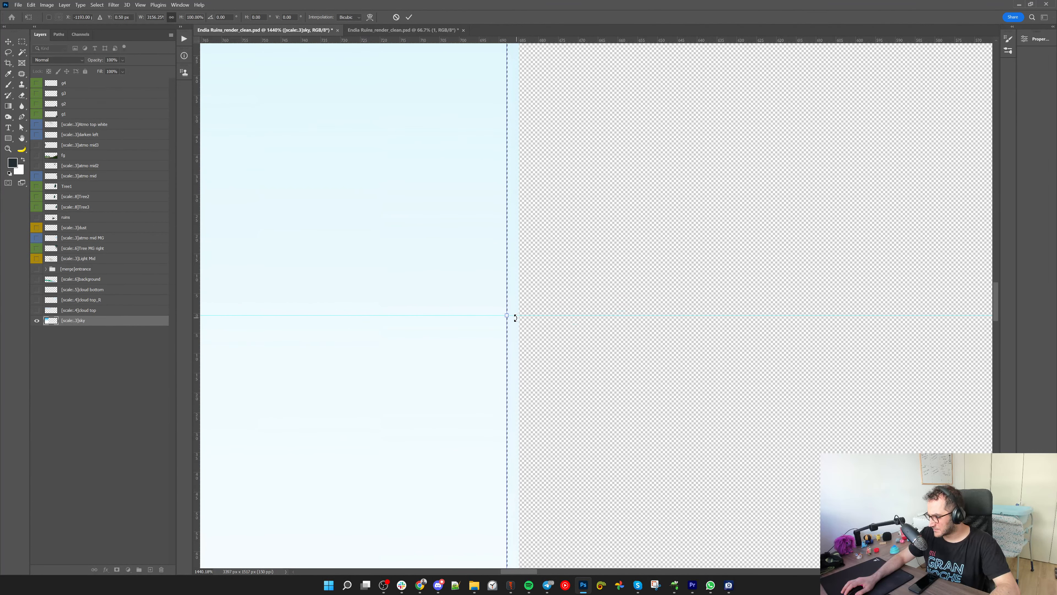
left_click_drag(507, 315, 518, 314)
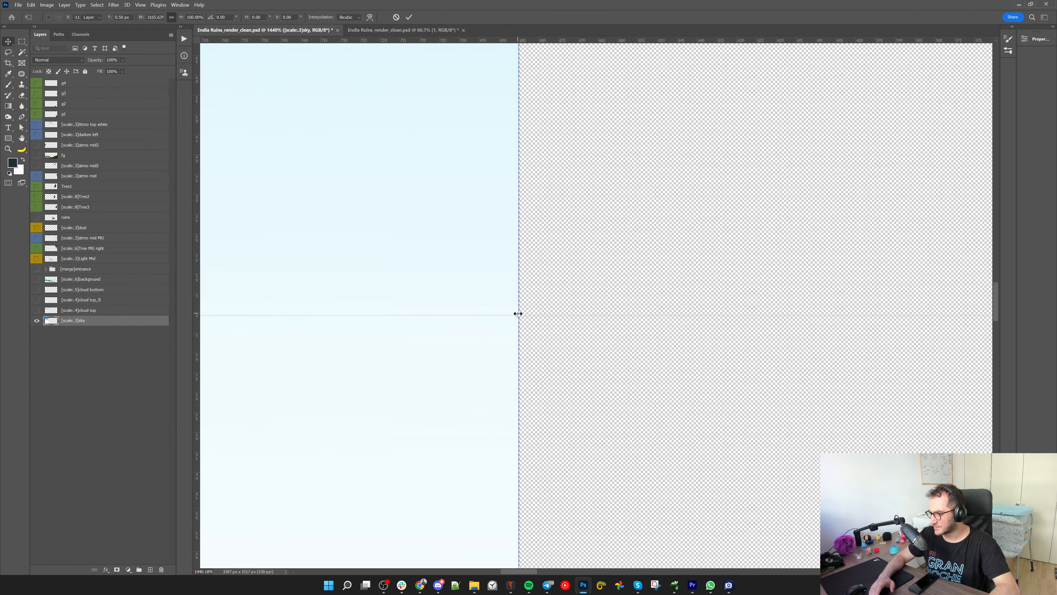
key("Return")
Deselect the sky layer and export the visible artwork with PhotoshopToSpine at 100% scale and 1 px padding
key("ctrl+1")
key("z")
left_click(505, 255, "alt")
left_click(505, 255, "alt")
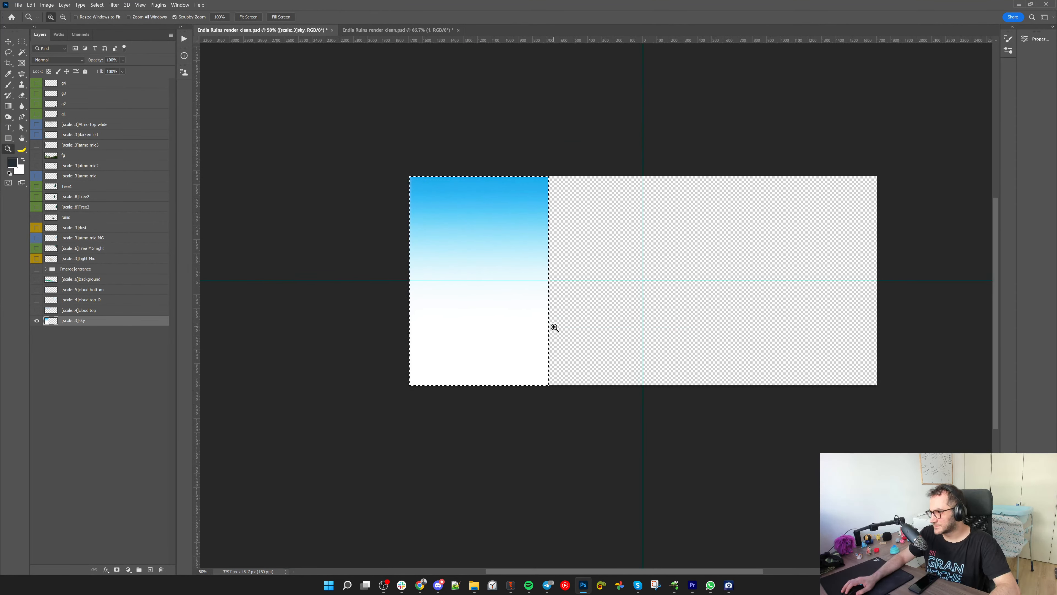
key("v")
left_click(533, 433)
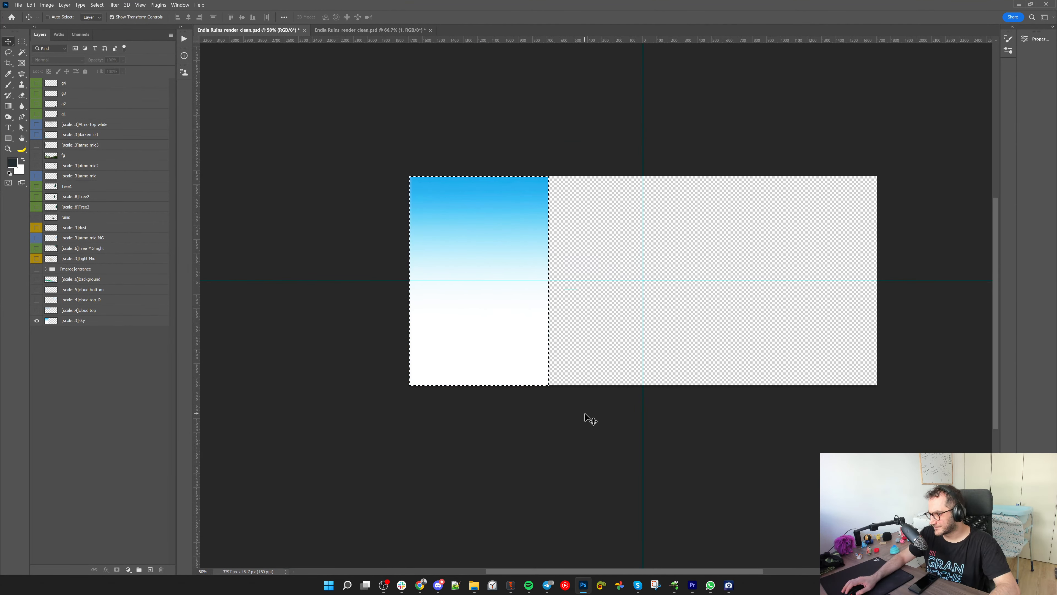
key("ctrl+alt+shift+s")
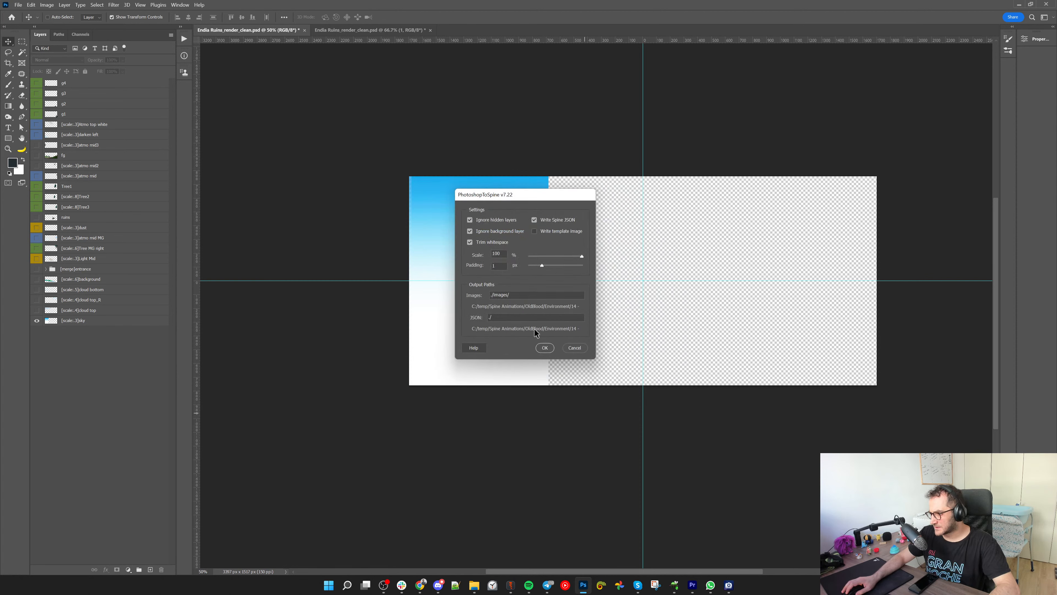
left_click(544, 347)
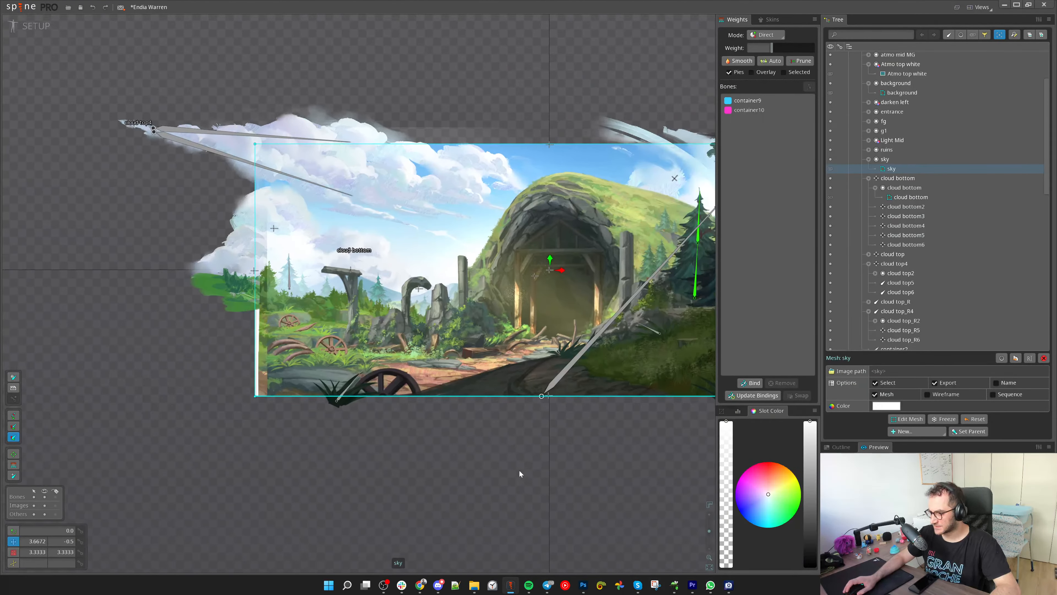
Switch to Spine and examine the updated sky image in the setup pose and at several times of the cloud_left animation
scroll(491, 425, "up", 4)
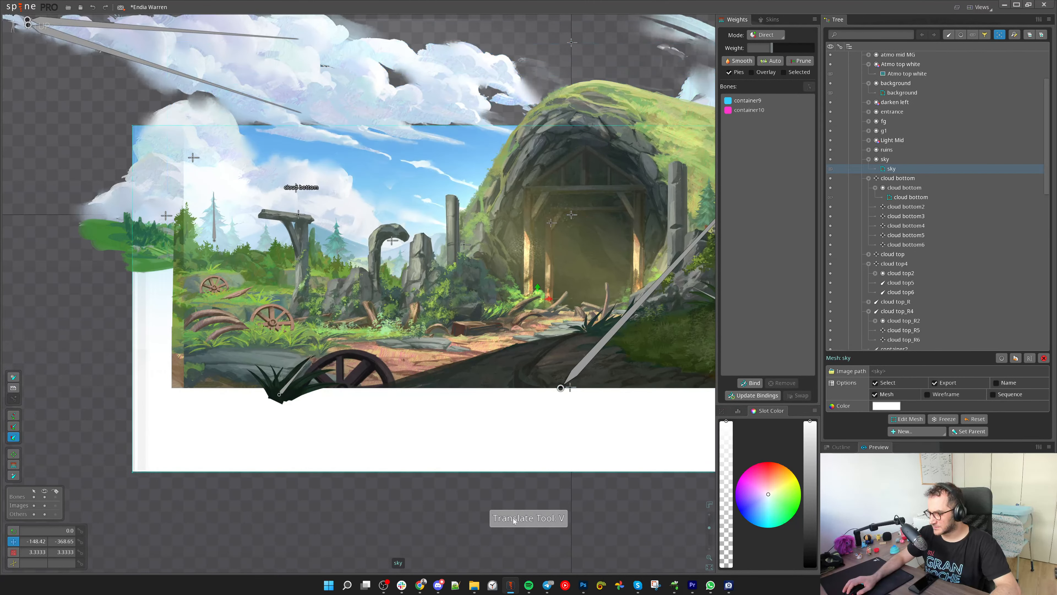
key("ctrl+z")
left_click(35, 26)
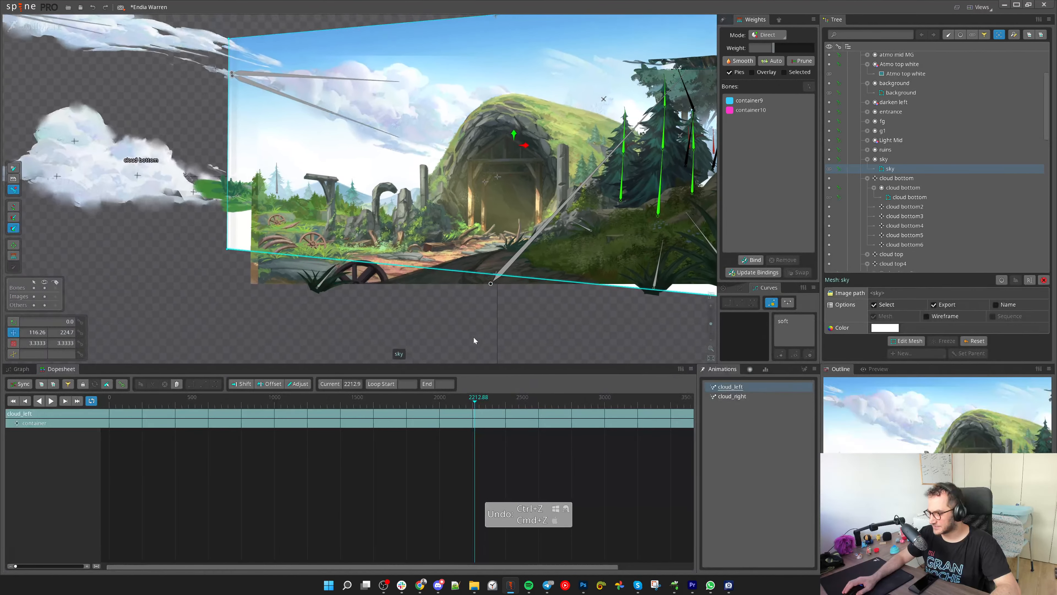
left_click_drag(189, 415, 396, 417)
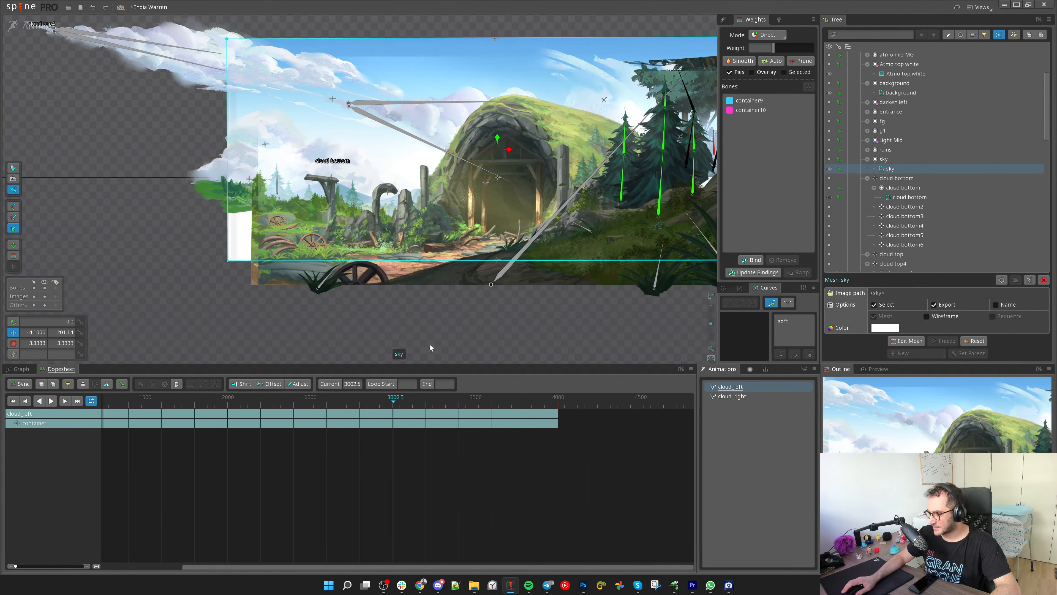
scroll(430, 344, "down", 3)
key("space")
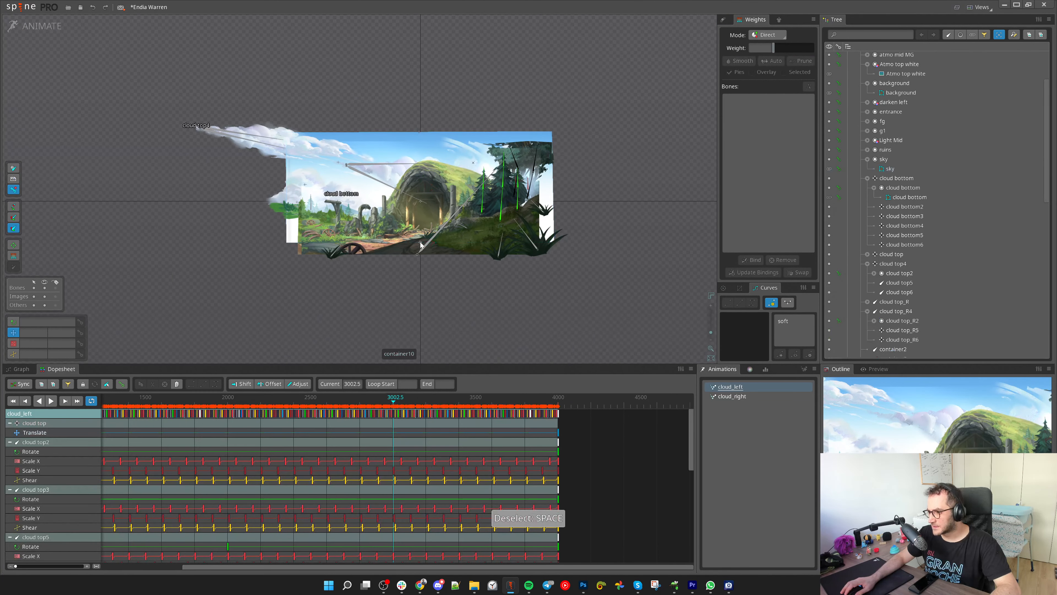
Select the container10 bone with all its keys and shift it down to about Y -1279.6 at frame 3002.5
left_click(420, 242)
left_click_drag(114, 406, 331, 403)
key("ctrl+a")
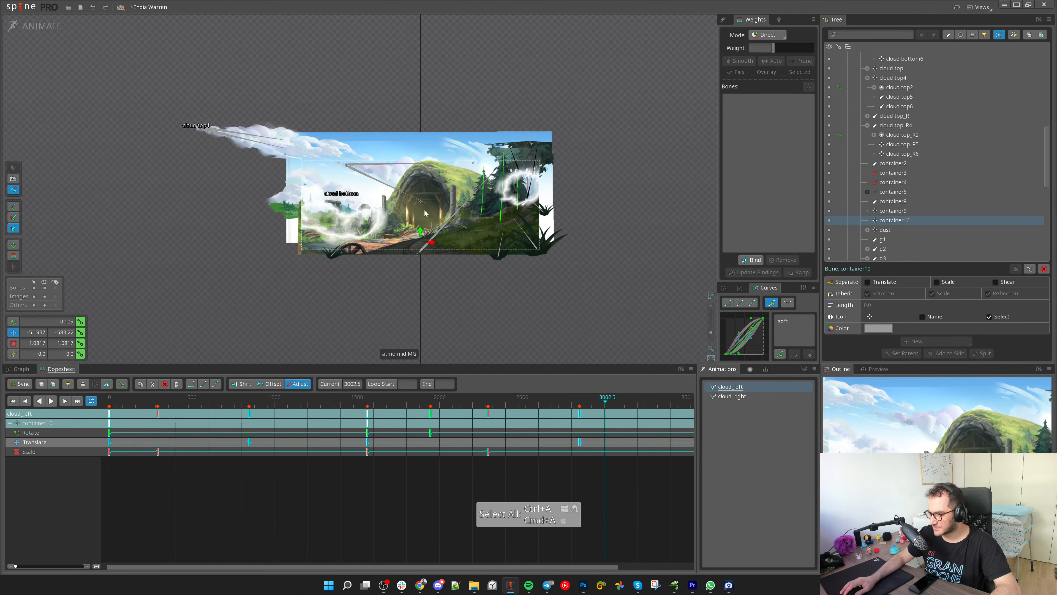
left_click_drag(421, 233, 421, 282)
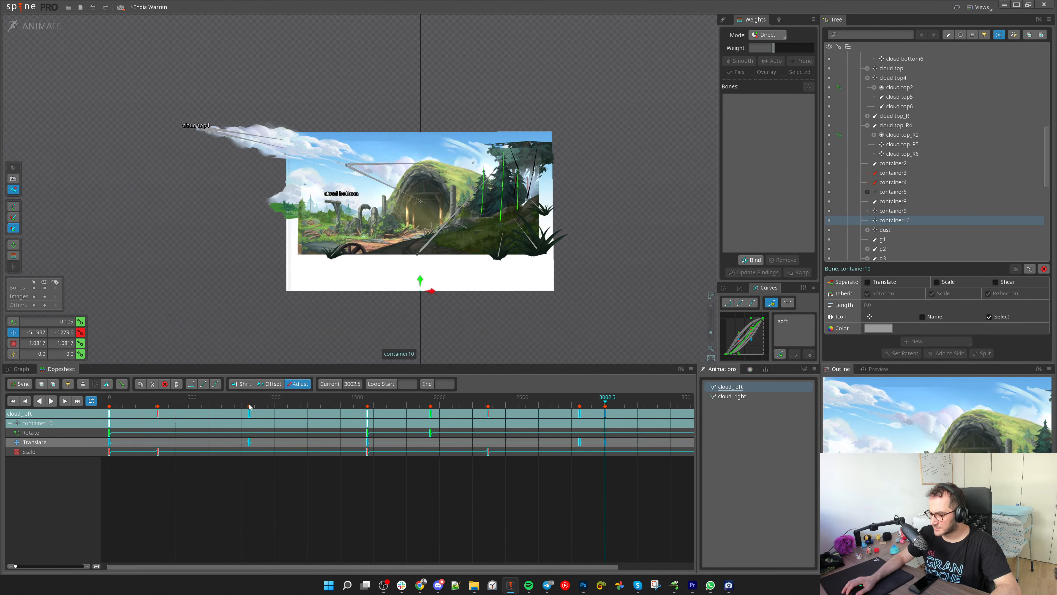
Scrub through the cloud_left animation to examine how the shifted sky mesh covers the scene's edges
left_click_drag(250, 407, 499, 448)
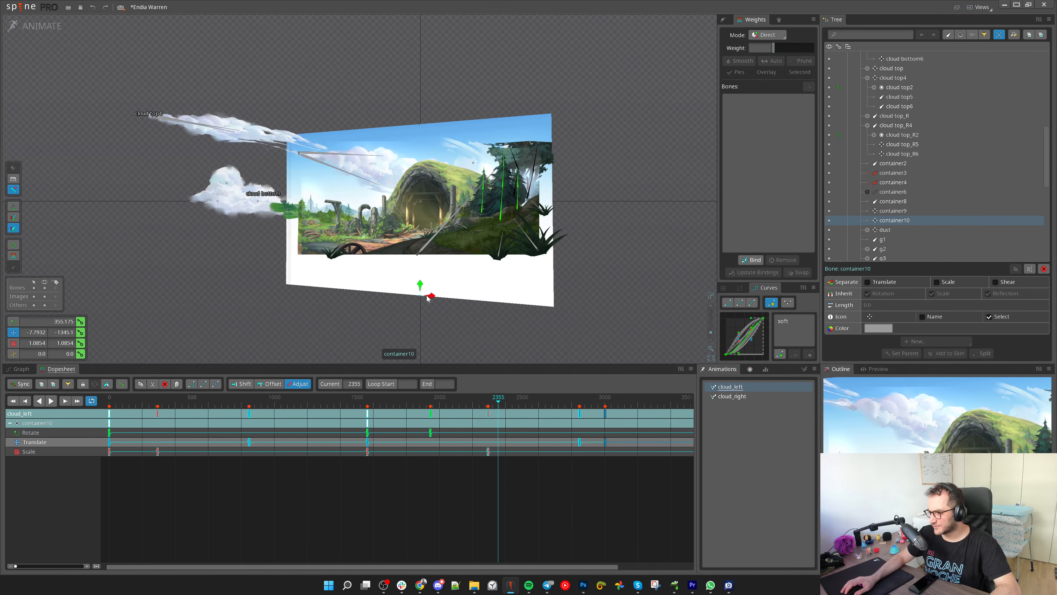
scroll(355, 195, "up", 3)
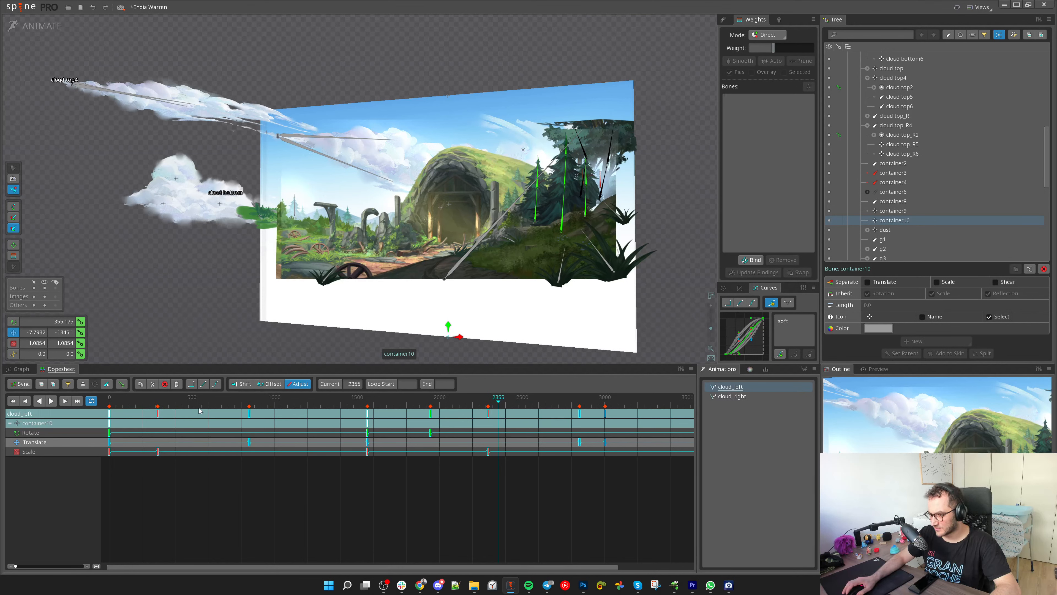
left_click_drag(199, 409, 614, 453)
left_click_drag(567, 460, 226, 463)
left_click_drag(271, 406, 444, 414)
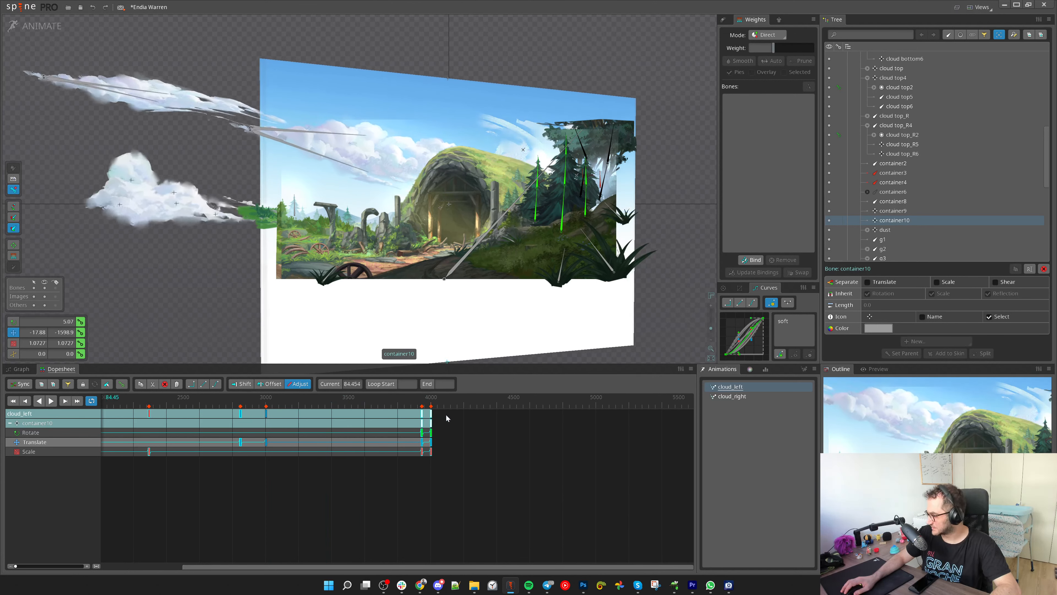
left_click_drag(517, 450, 601, 495)
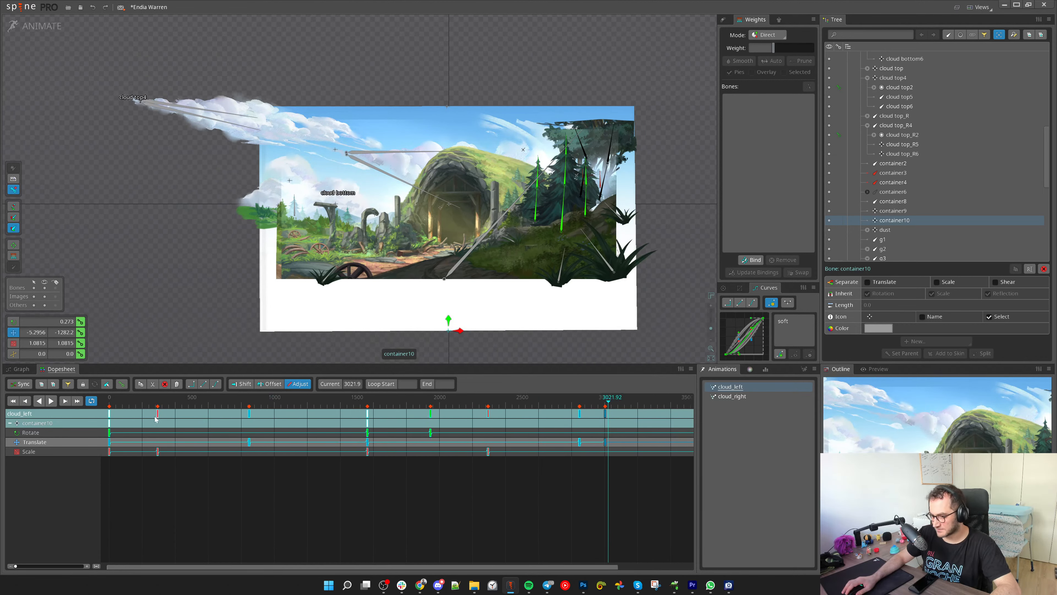
left_click_drag(155, 419, 201, 459)
scroll(180, 308, "down", 2)
left_click_drag(204, 358, 170, 306)
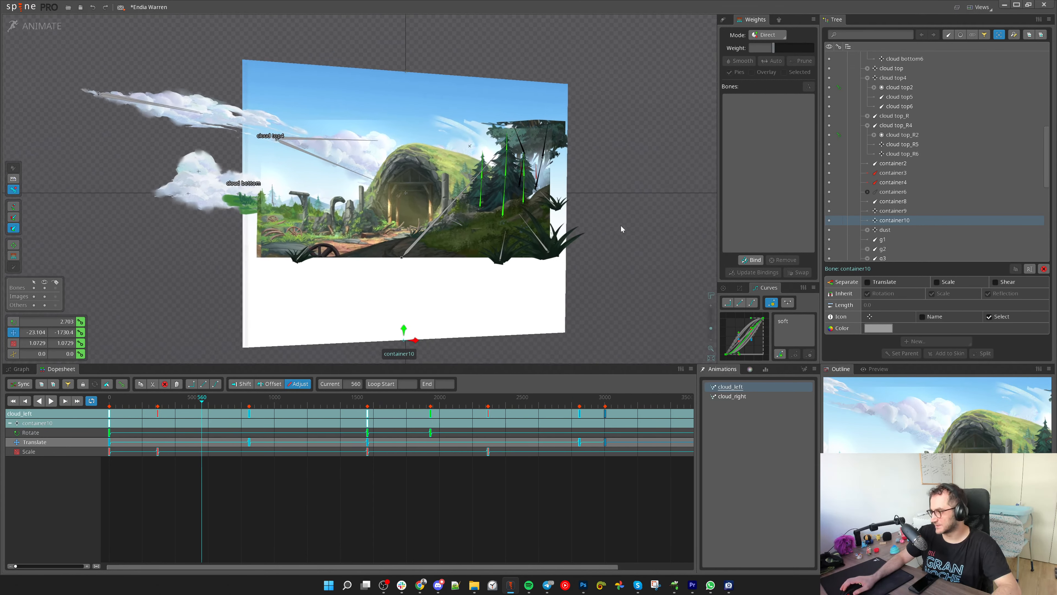
Save the project and play the cloud_left animation across its loop point
scroll(565, 241, "up", 3)
key("ctrl+s")
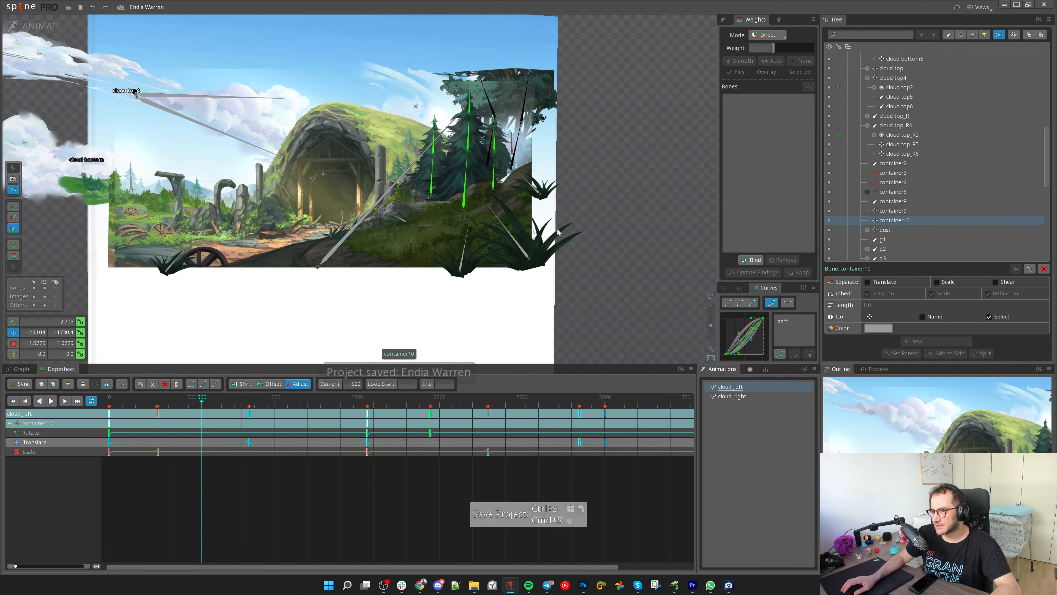
left_click_drag(508, 418, 135, 418)
left_click(366, 402)
key("d")
left_click(397, 403)
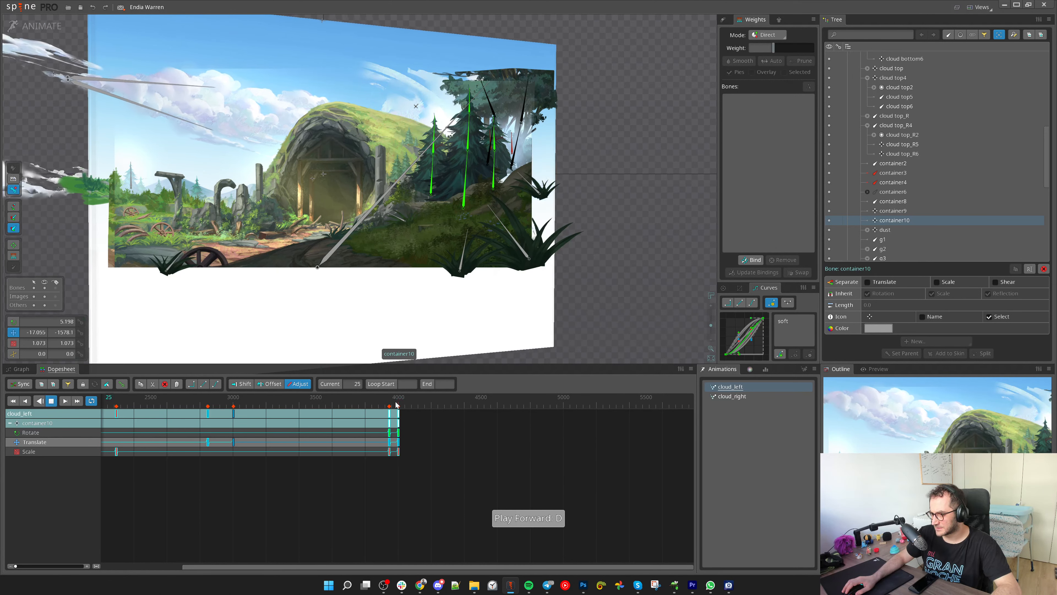
scroll(574, 231, "down", 3)
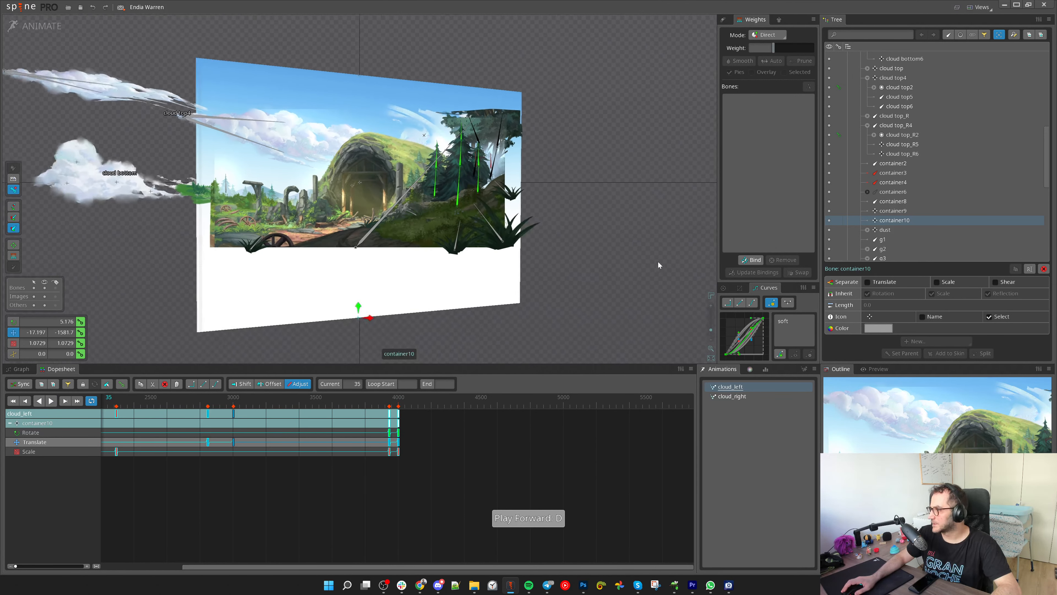
In setup mode, select the four bones of the background tree: container5, container6, container7 and Tree MG right
left_click(33, 26)
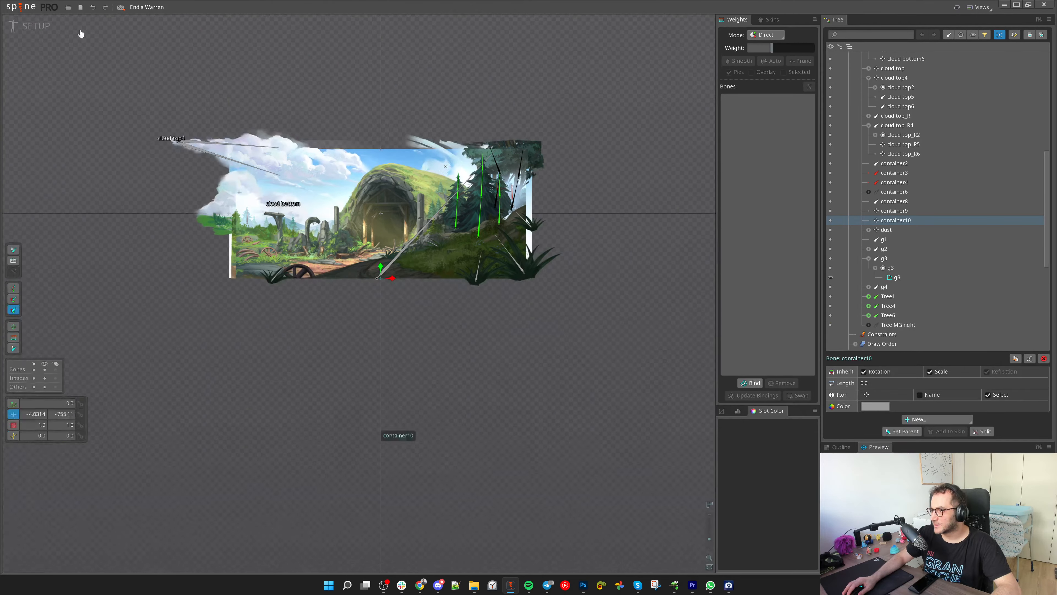
scroll(516, 209, "up", 5)
key("v")
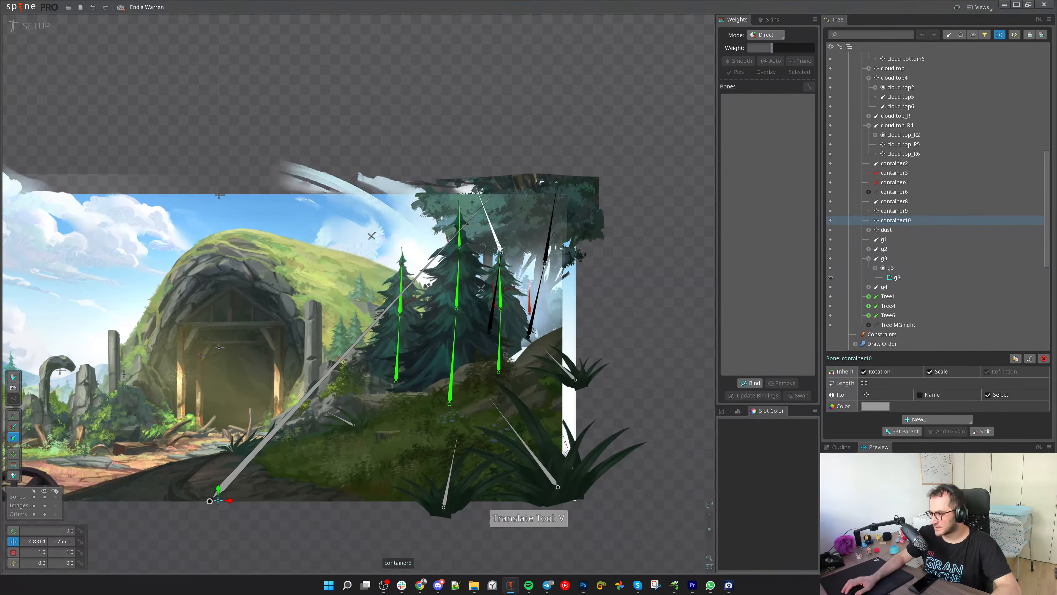
left_click(498, 243)
left_click(546, 250, "ctrl")
left_click(534, 313, "ctrl")
left_click(490, 322, "ctrl")
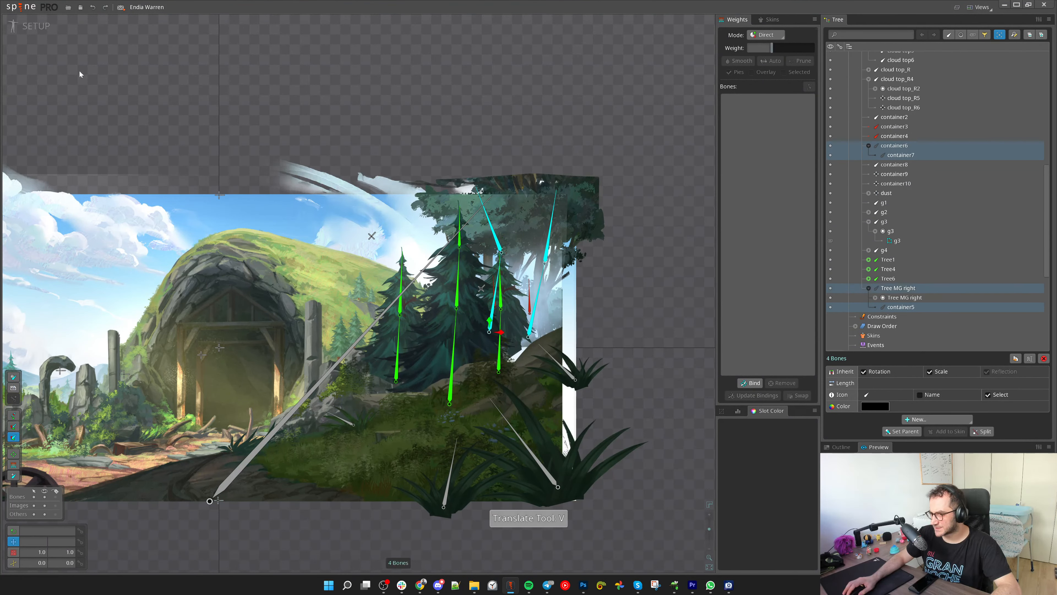
Return to animate mode and create a new animation named trees
left_click(34, 26)
scroll(878, 271, "down", 3)
double_click(875, 262)
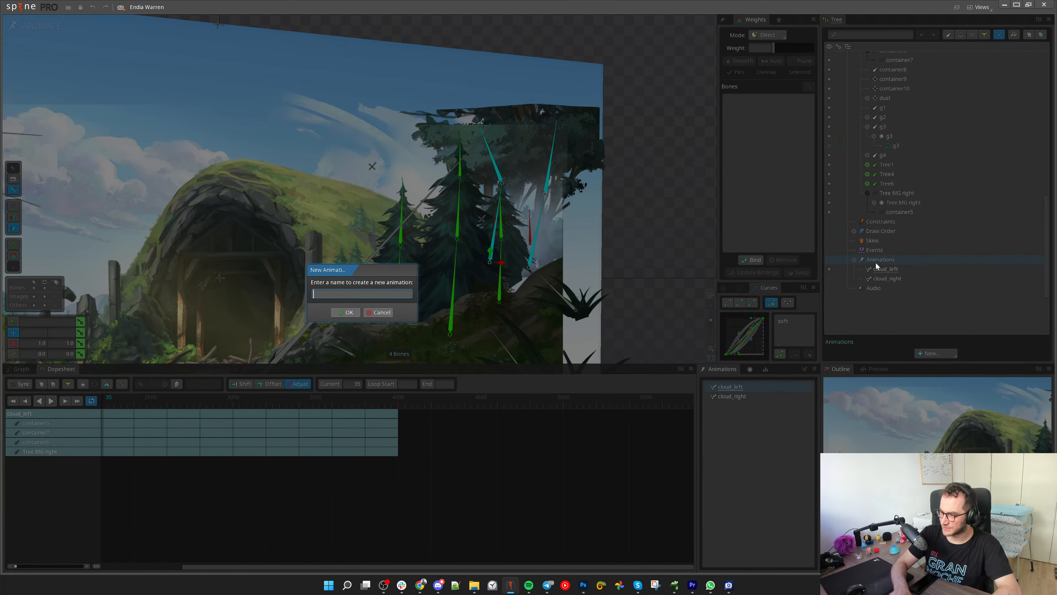
type("tre")
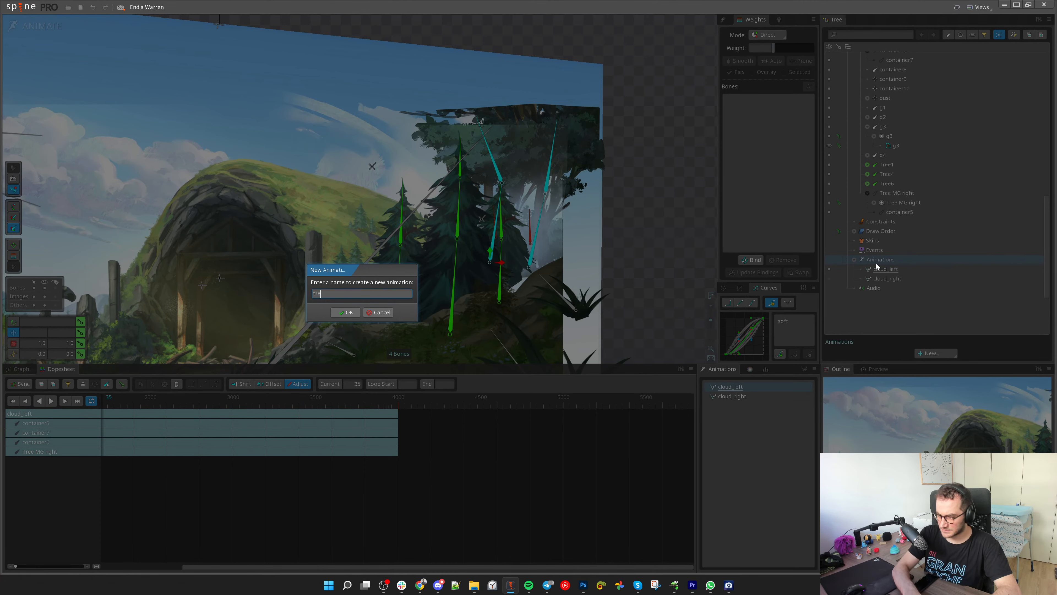
type("es")
key("Return")
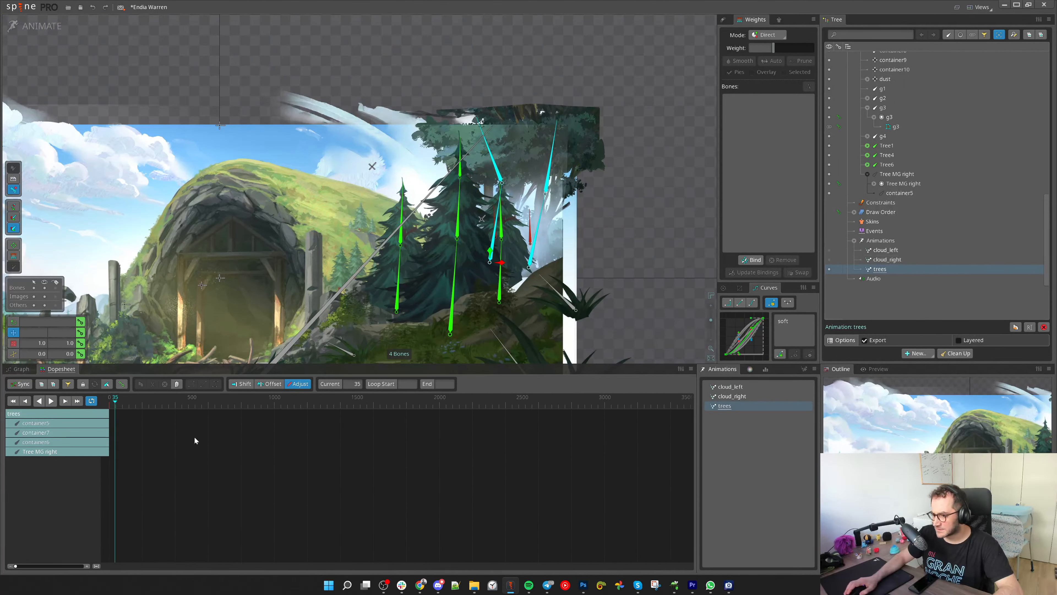
Key the translation and rotation of the four selected tree bones at frame 0 and get the Rotate tool ready
left_click(81, 332)
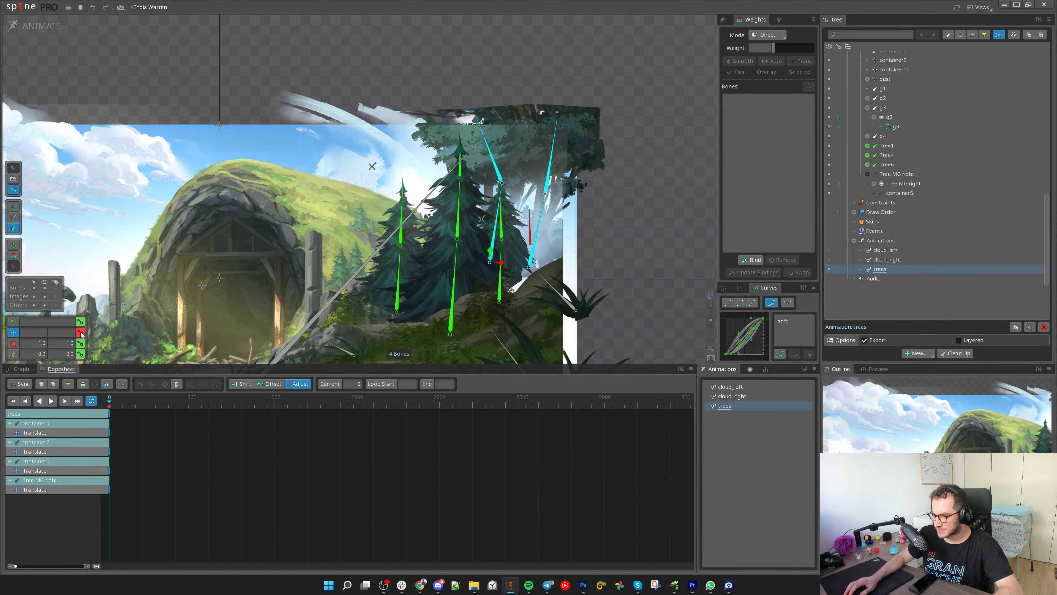
left_click(80, 322)
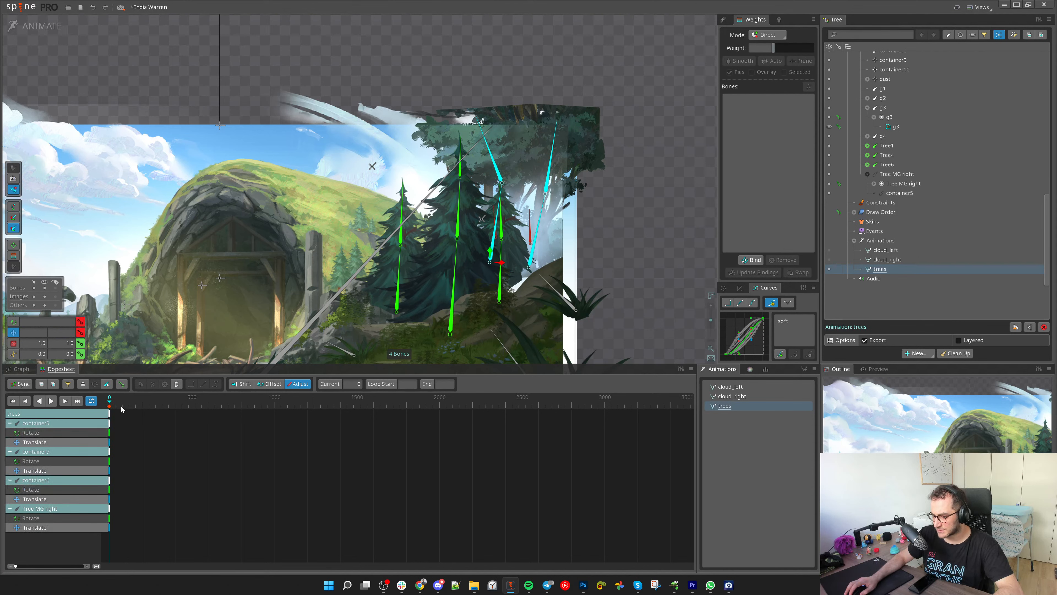
key("c")
scroll(546, 193, "up", 3)
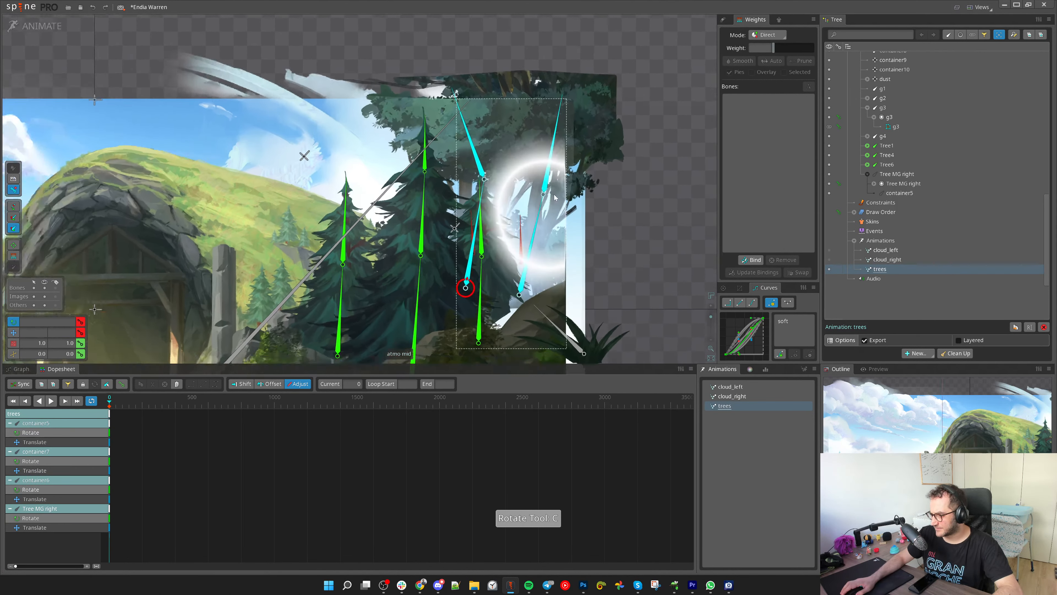
Pose the four background tree bones slightly towards the right at frame 0 with the Pose tool
key("b")
left_click_drag(544, 197, 549, 199)
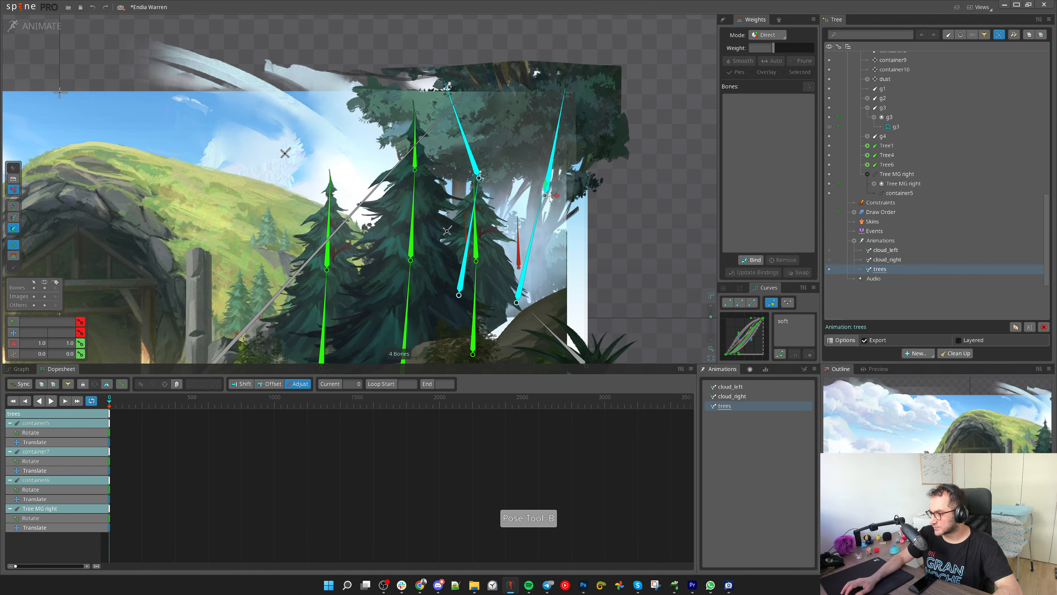
left_click_drag(490, 179, 491, 180)
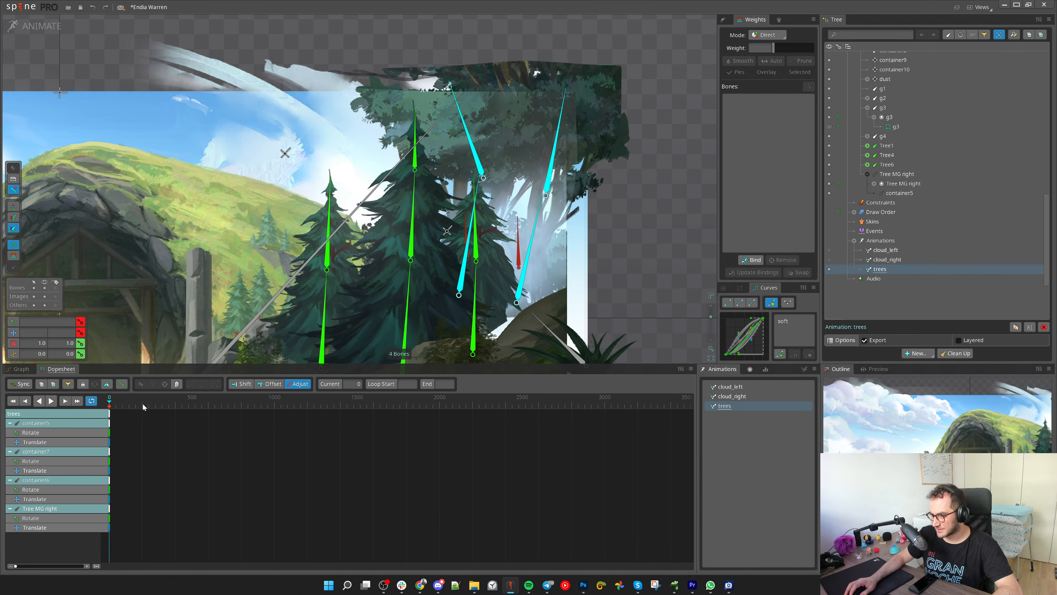
Go to frame 100 of the trees animation and reset the four selected tree bones to the setup pose
scroll(121, 401, "up", 2)
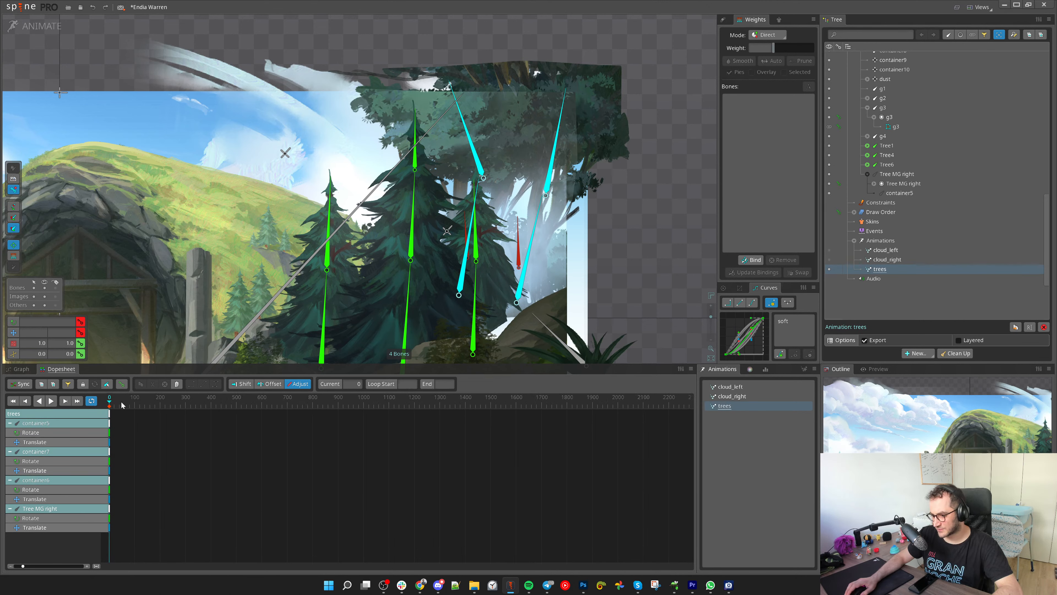
left_click_drag(128, 402, 134, 403)
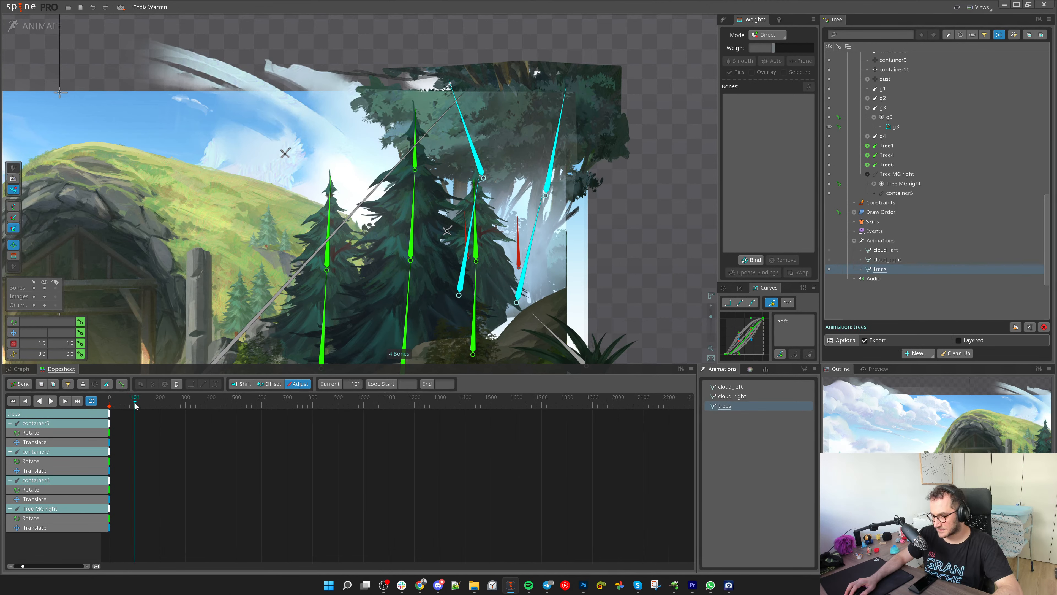
scroll(134, 403, "up", 4)
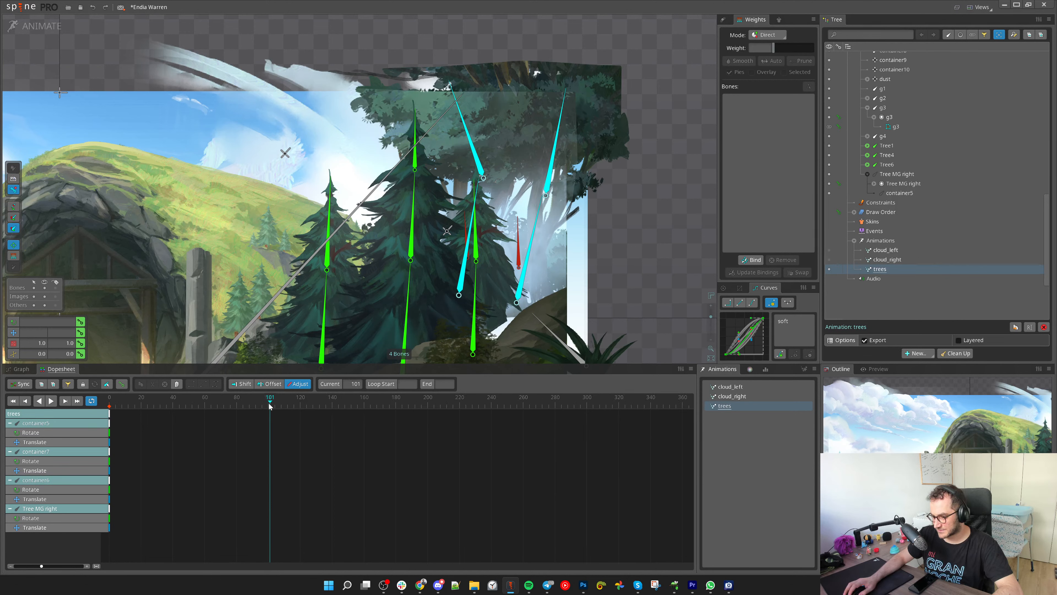
key("c")
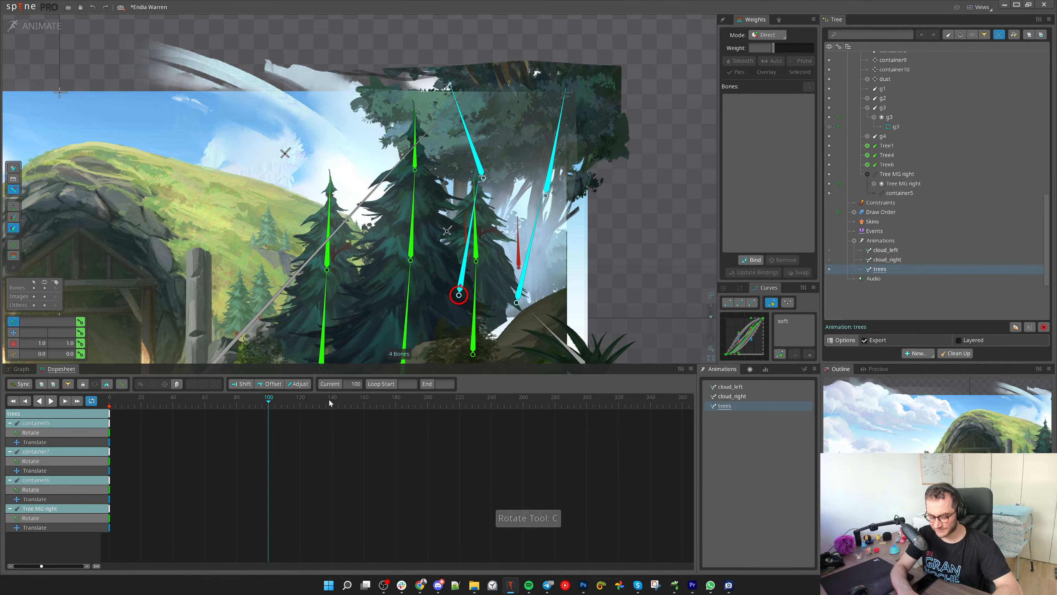
key("ctrl+shift+j")
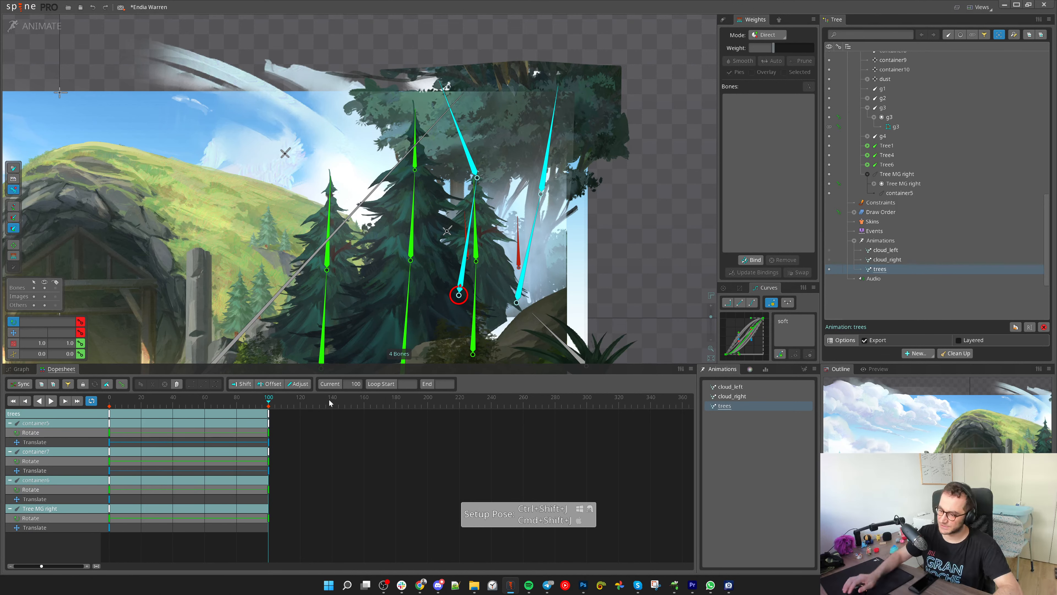
At frame 100, lean the background tree's bones slightly to the left using the Rotate and Pose tools
left_click_drag(497, 356, 449, 343)
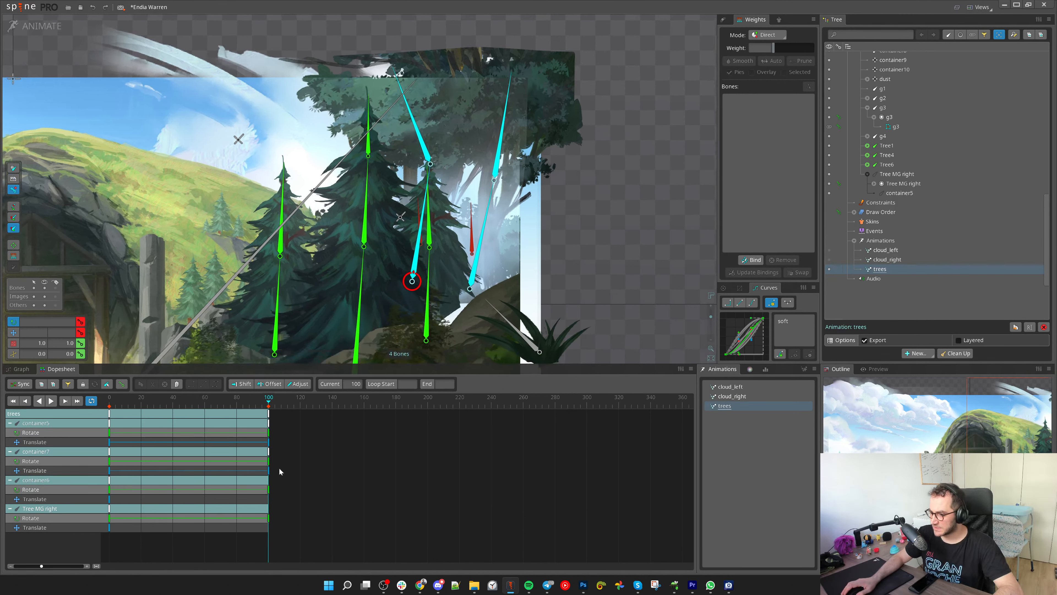
key("c")
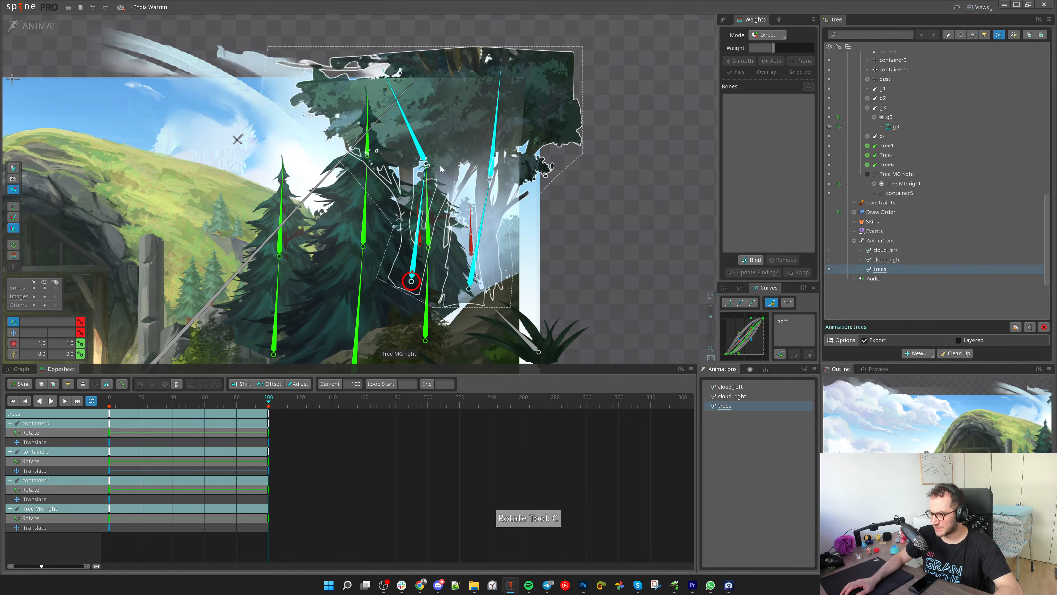
key("b")
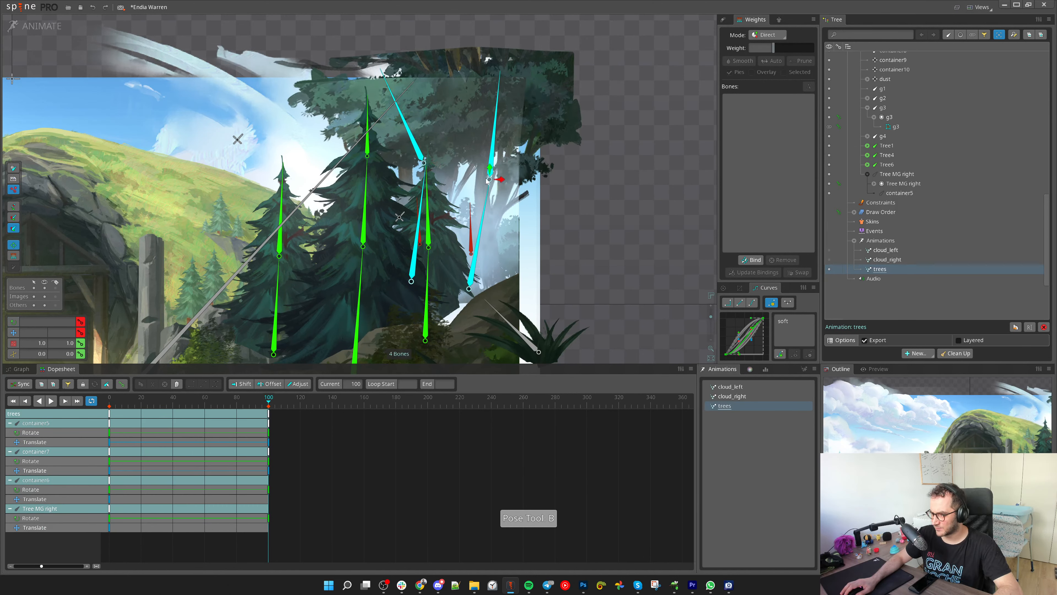
left_click_drag(487, 181, 484, 180)
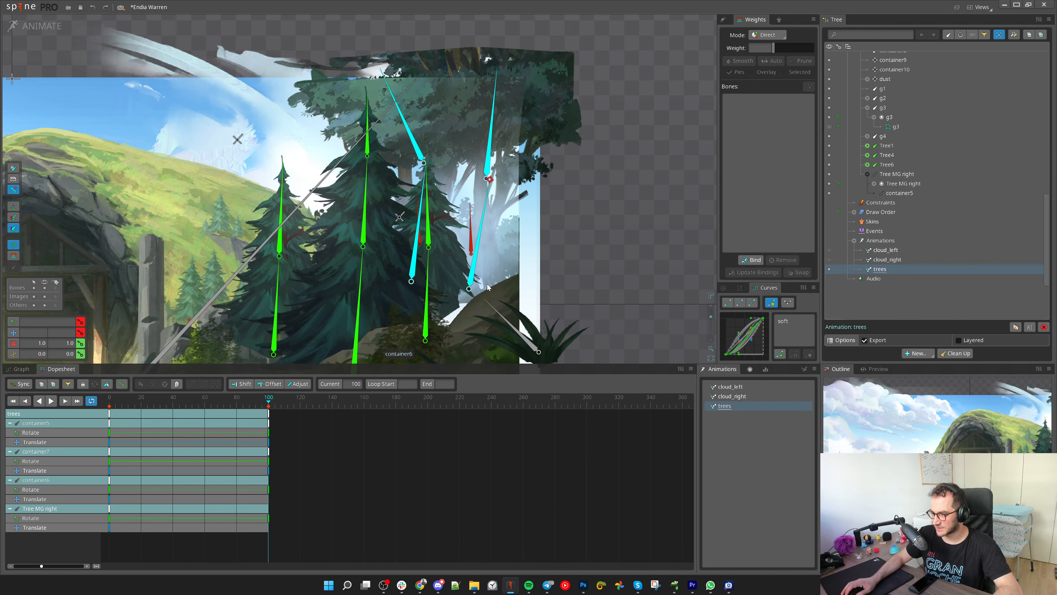
Copy the tree bones' frame 0 keys, paste them at frame 200 and play the sway loop
left_click_drag(187, 456, 104, 410)
key("ctrl+c")
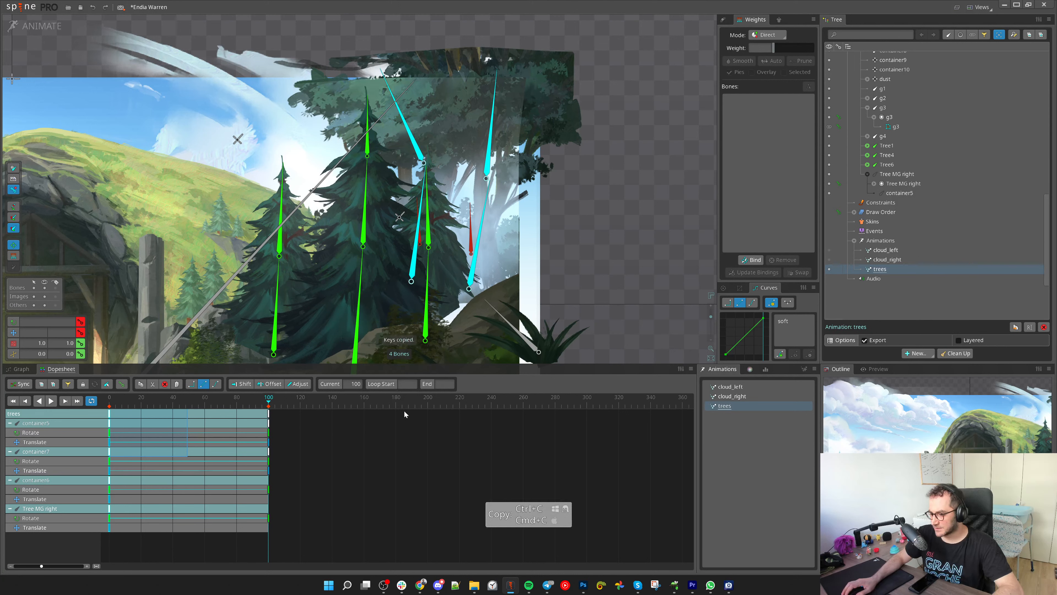
left_click_drag(395, 401, 429, 406)
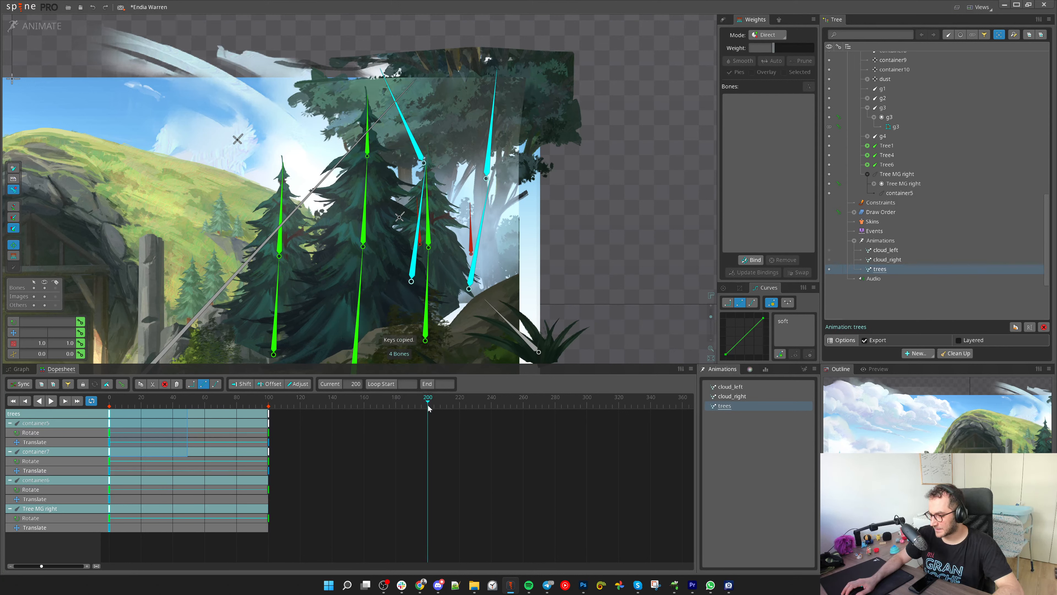
key("ctrl+v")
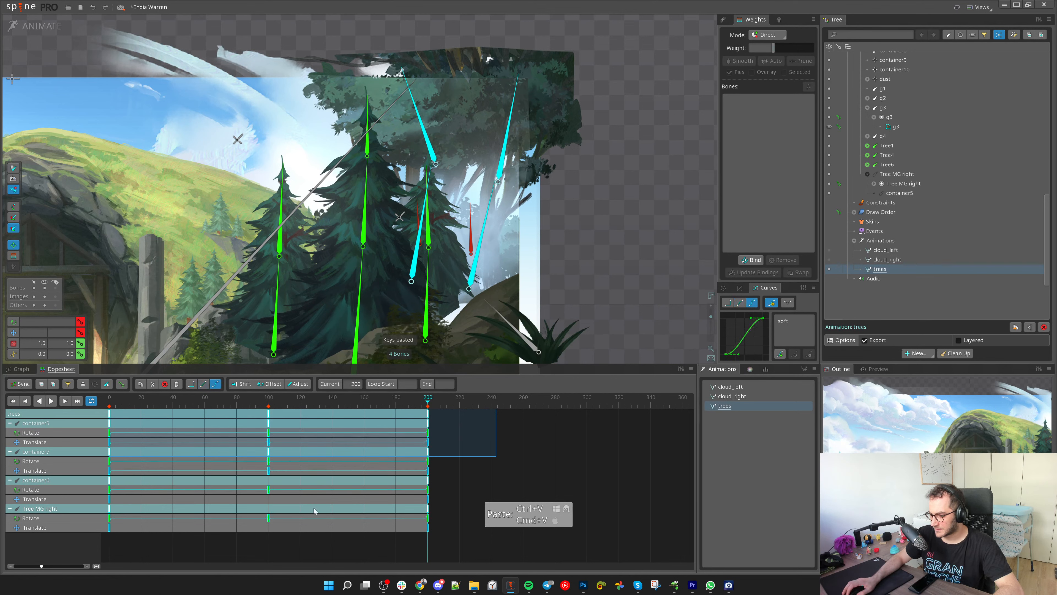
key("d")
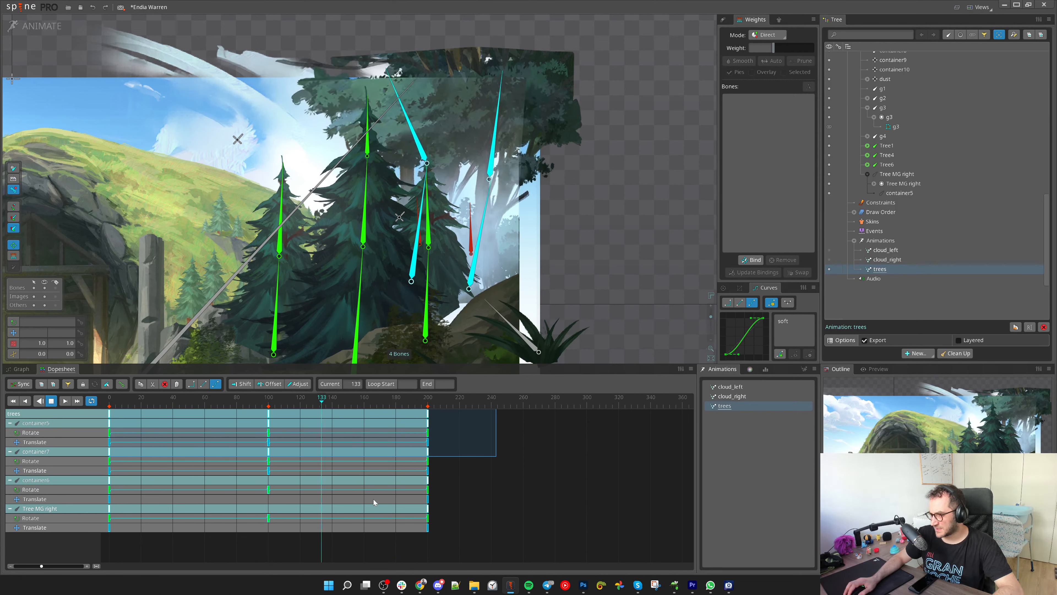
key("d")
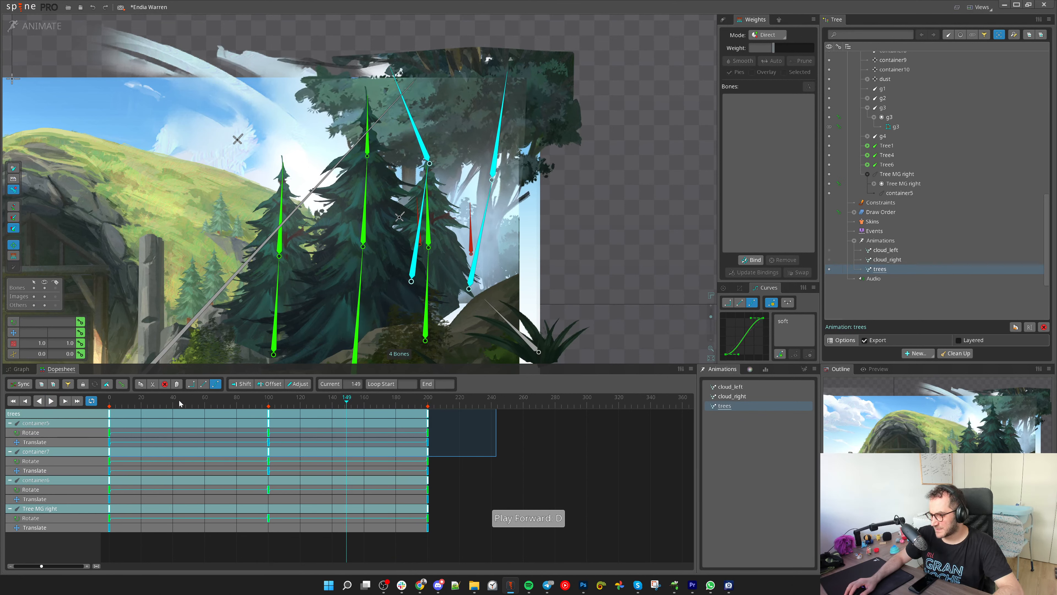
Fine-tune the rotation of the four tree bones at frame 100 and at frame 0
left_click(302, 465)
double_click(268, 414)
key("c")
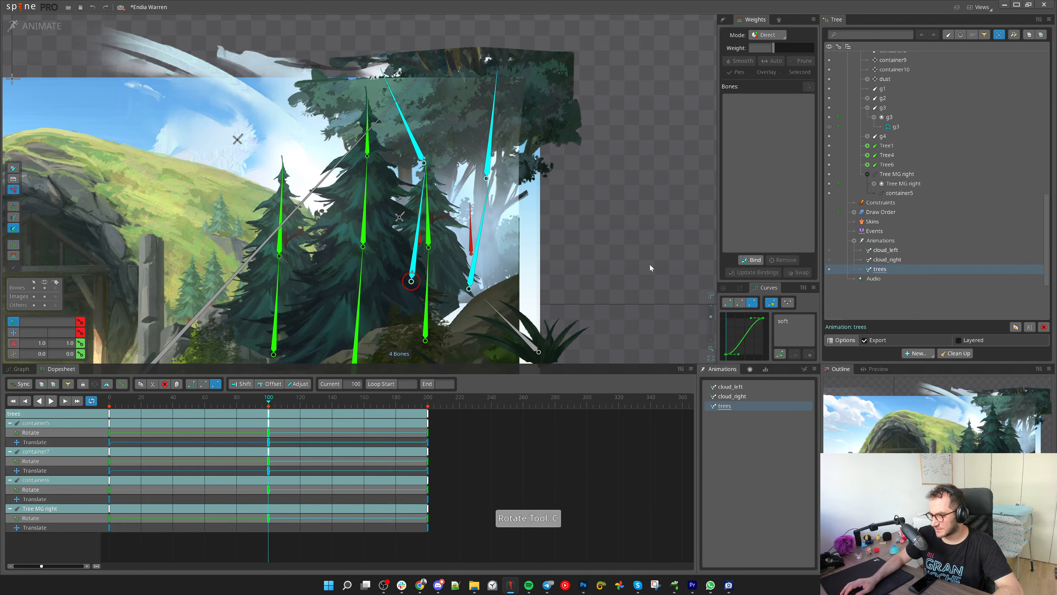
left_click(110, 404)
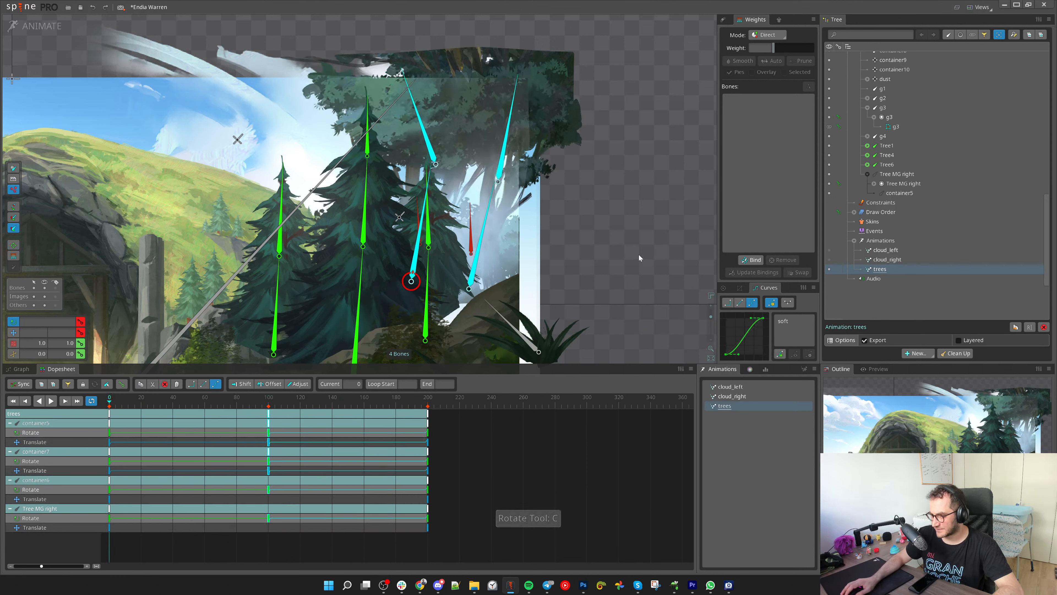
Copy the frame 0 keys onto frame 200 again and give all the tree bone keys the soft curve
left_click_drag(161, 465, 76, 399)
left_click(432, 413)
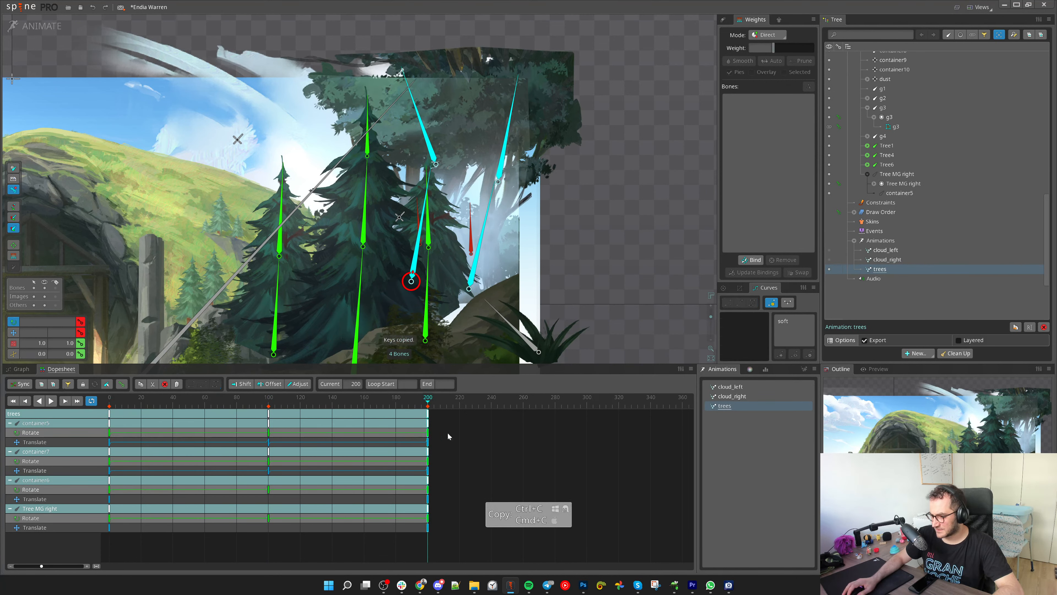
key("ctrl+v")
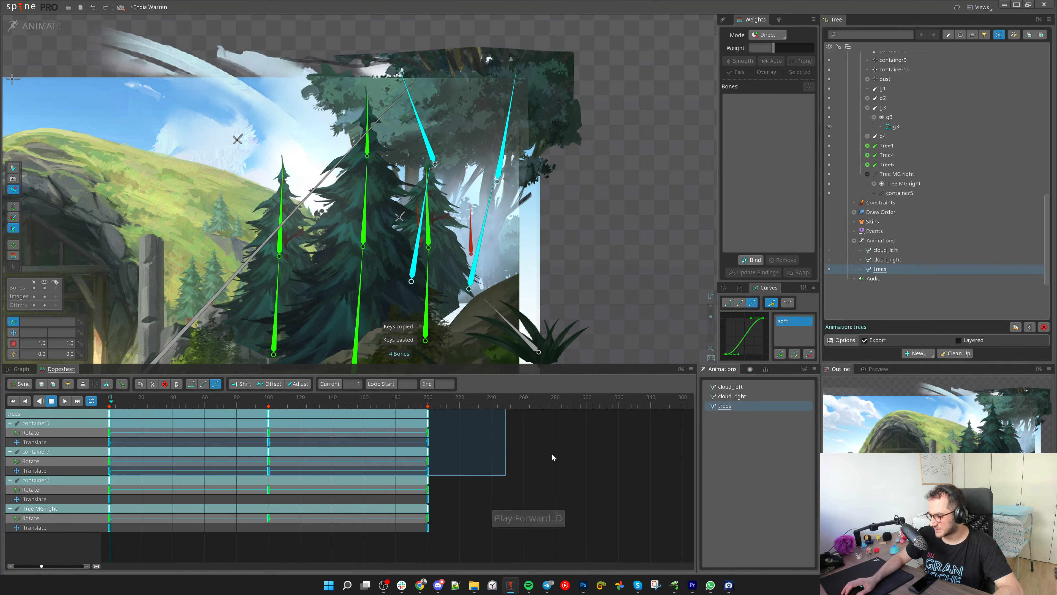
Play the trees animation, examine the background tree's sway in a close preview, and clear the bone selection
key("d")
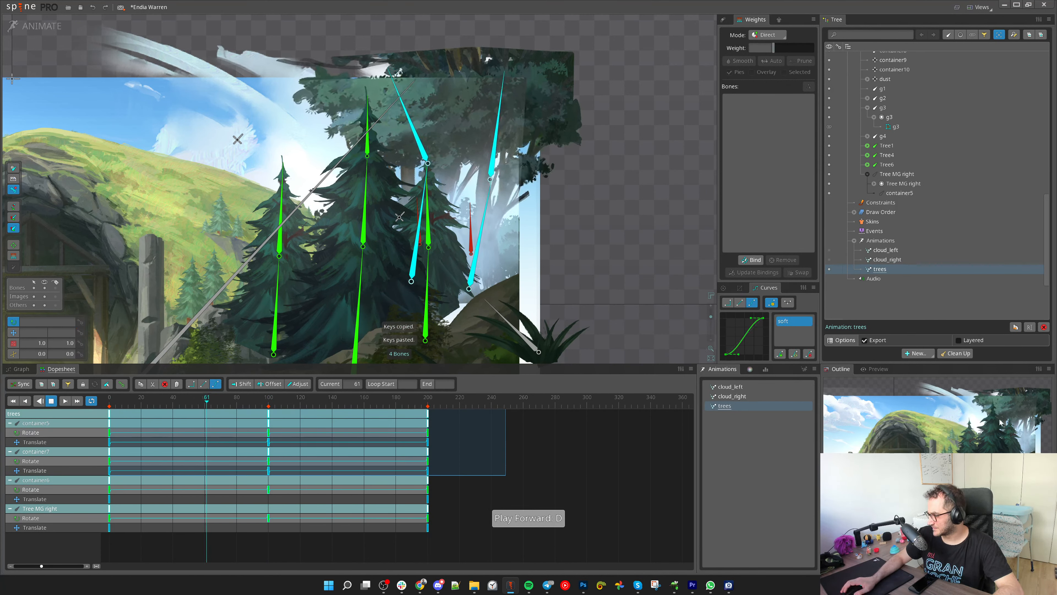
scroll(1014, 404, "up", 3)
left_click_drag(1014, 403, 921, 428)
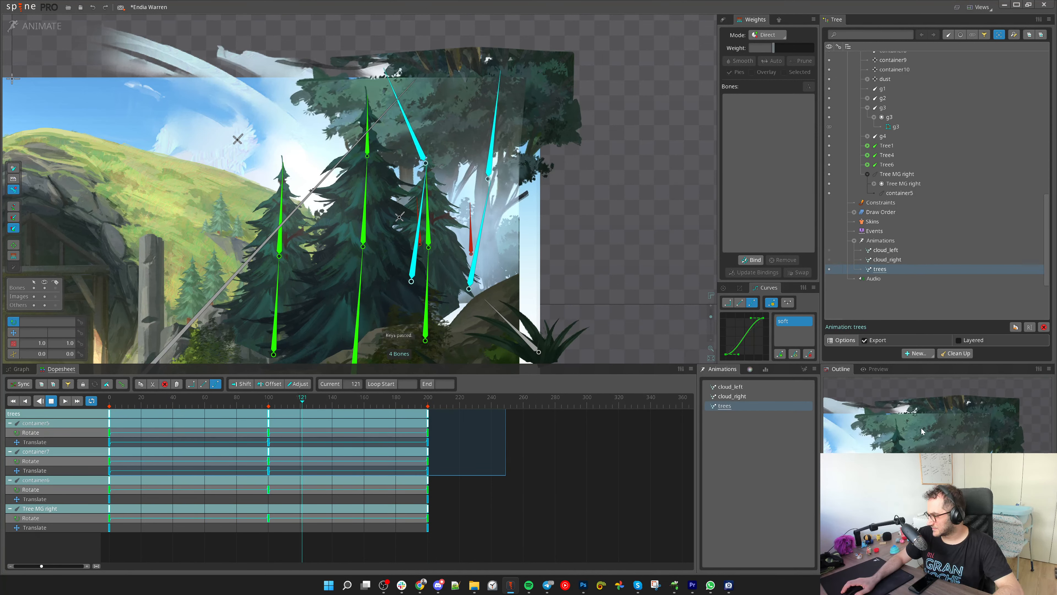
key("d")
key("space")
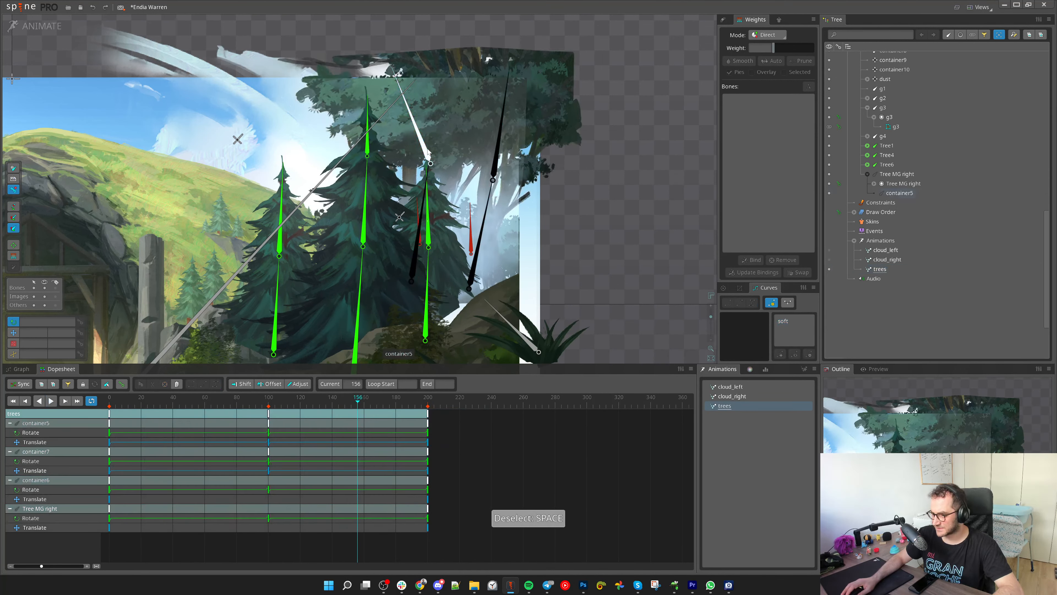
Select the upper tree bones container5 and container7 and offset their keys by about 32 frames
left_click(422, 143)
left_click(499, 135, "ctrl")
left_click_drag(111, 414, 198, 436)
key("ctrl+z")
double_click(183, 441)
key("ctrl+z")
key("space")
key("ctrl+z")
key("space")
With Offset enabled, shift the rotation keys of container5 and container7 separately from their translation keys
left_click(275, 386)
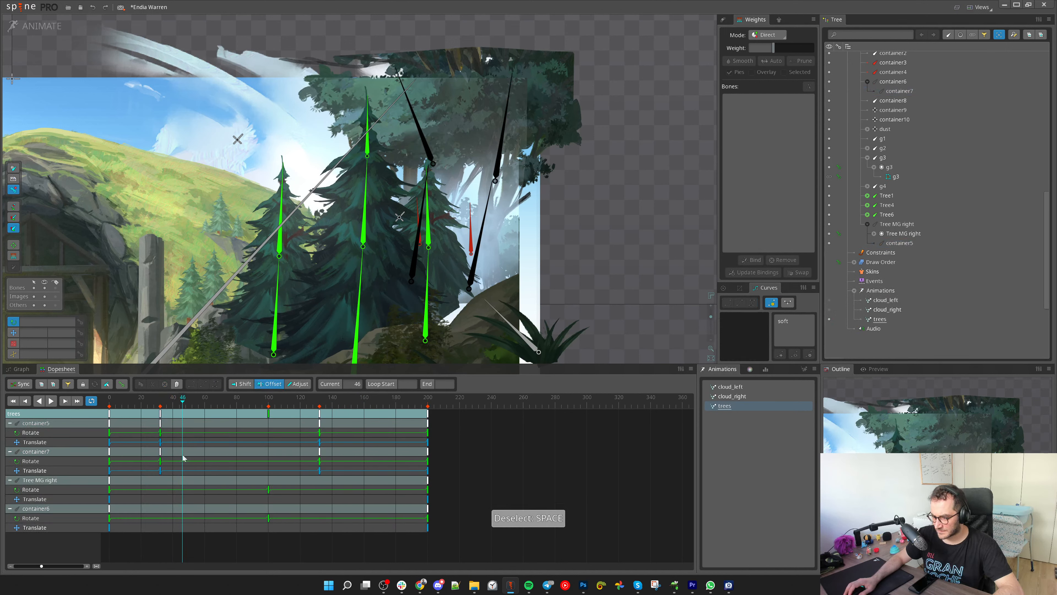
left_click(272, 387)
left_click_drag(163, 437, 223, 436)
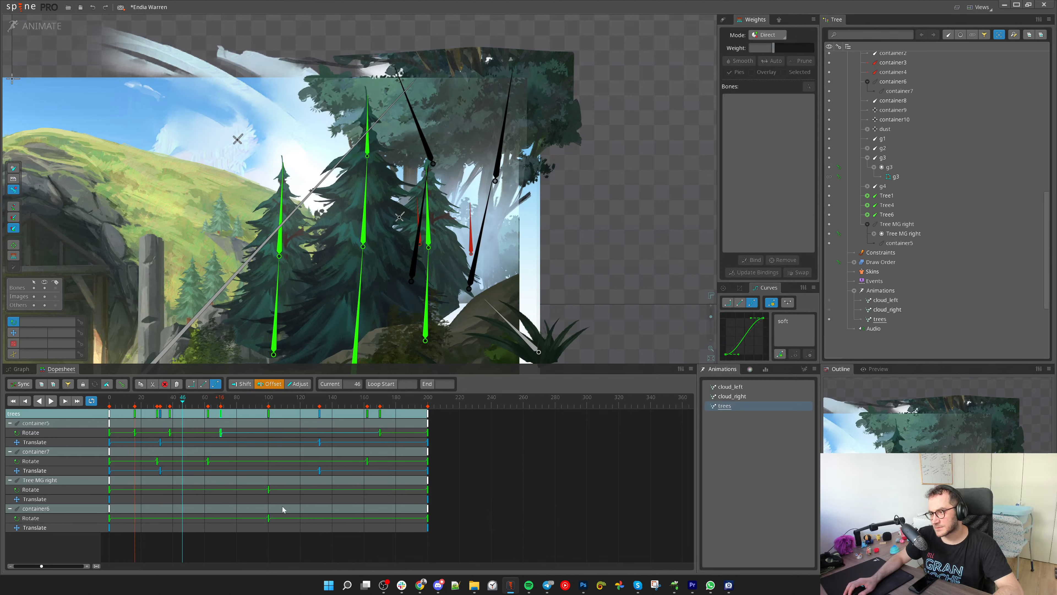
Select the Tree MG right and container5 bones, offset all their keys by 88 frames and play the result
left_click(416, 262)
left_click(420, 125, "ctrl")
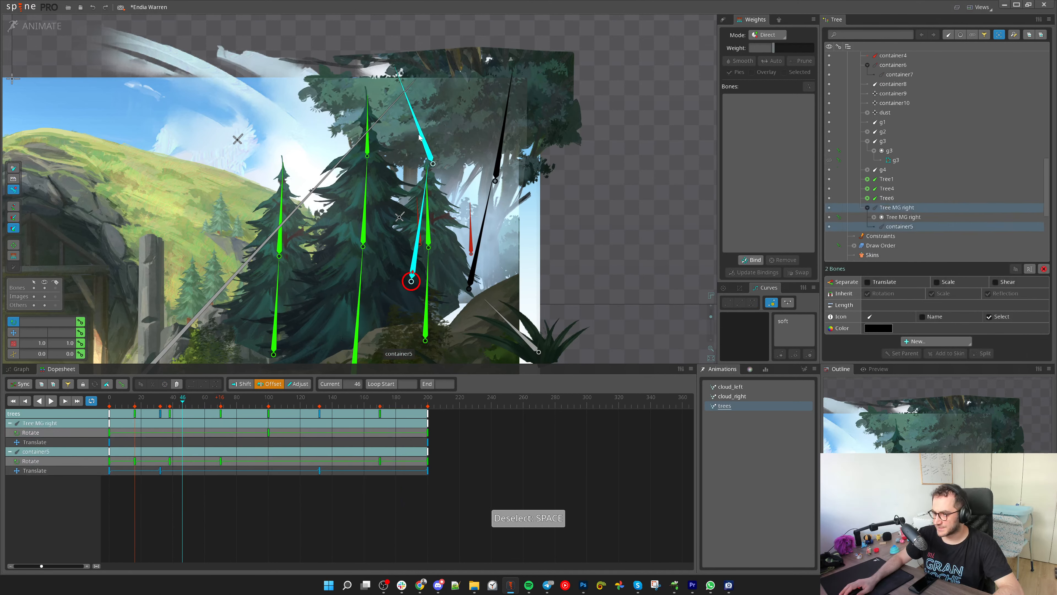
left_click_drag(110, 428, 161, 424)
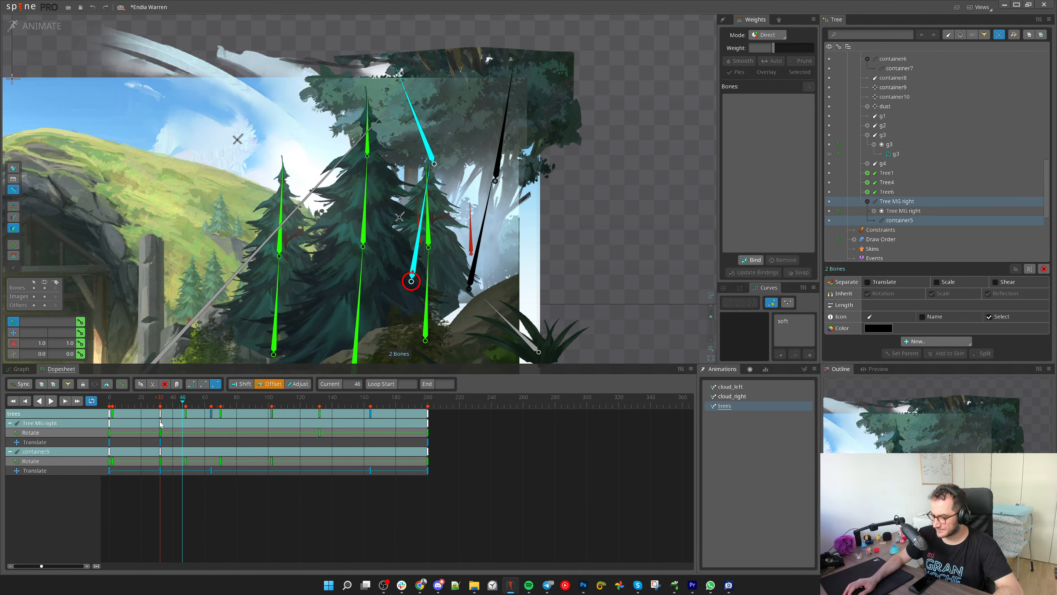
key("d")
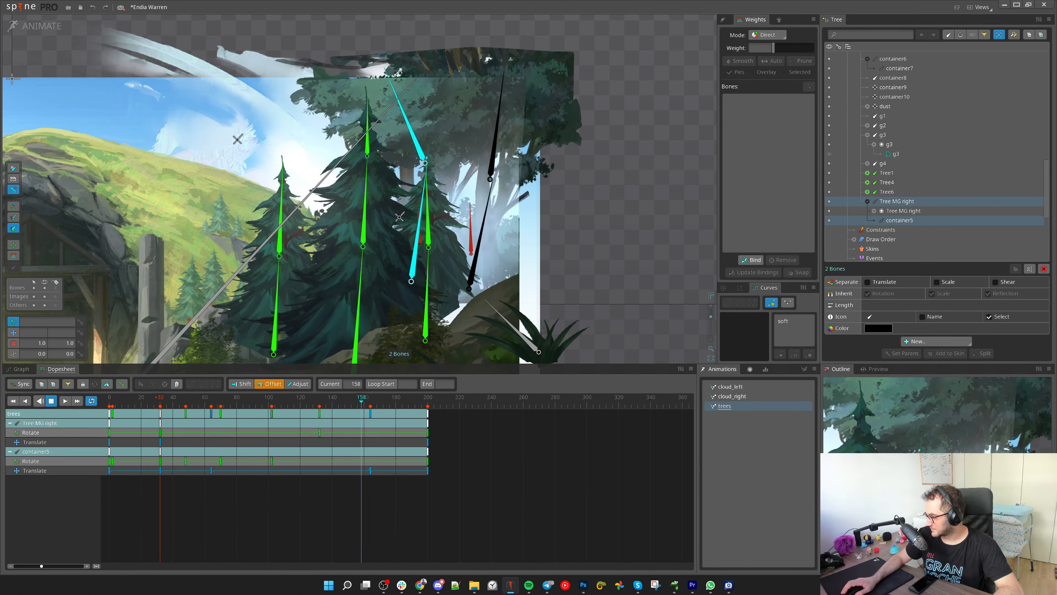
key("ctrl+z")
key("ctrl+z")
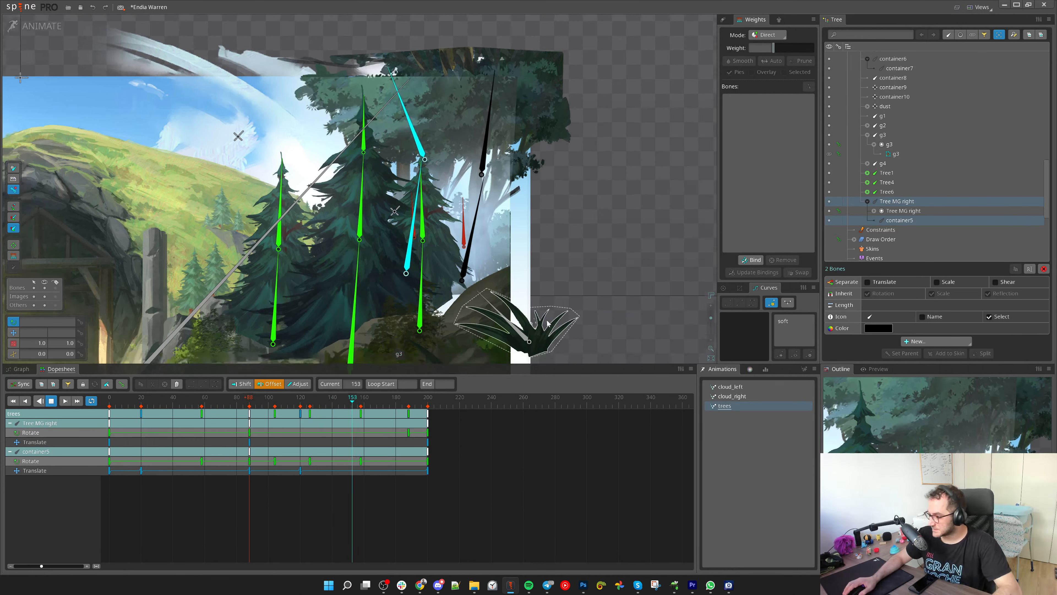
key("d")
Select the lower and middle bones of the three fir trees: Tree1, Tree2, Tree4, Tree5, Tree6 and Tree7
left_click(388, 260)
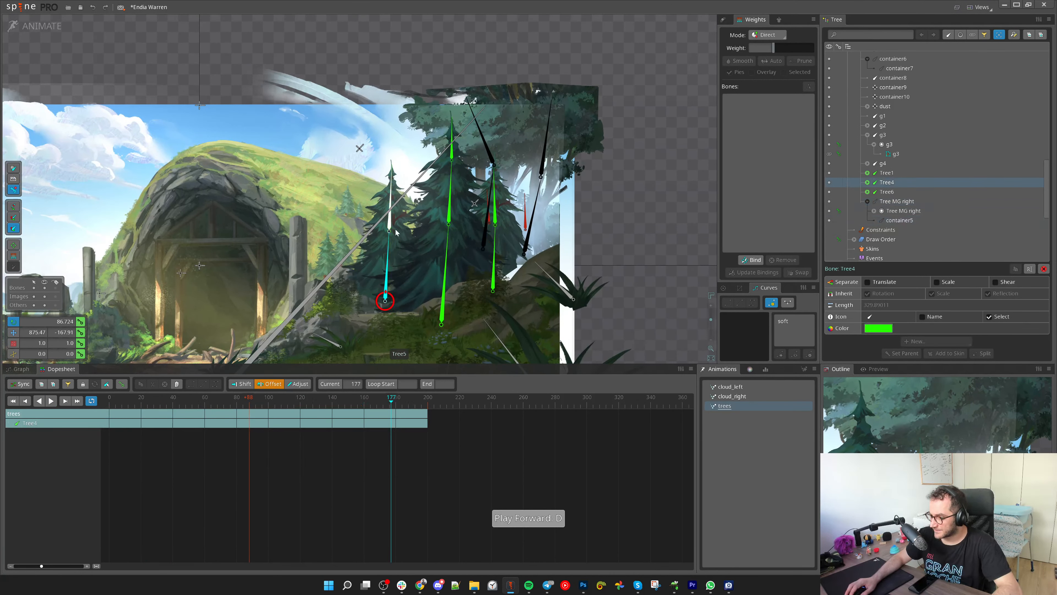
left_click(390, 224, "ctrl")
left_click(450, 217, "ctrl")
left_click(449, 234, "ctrl")
left_click(495, 222, "ctrl")
left_click(496, 243, "ctrl")
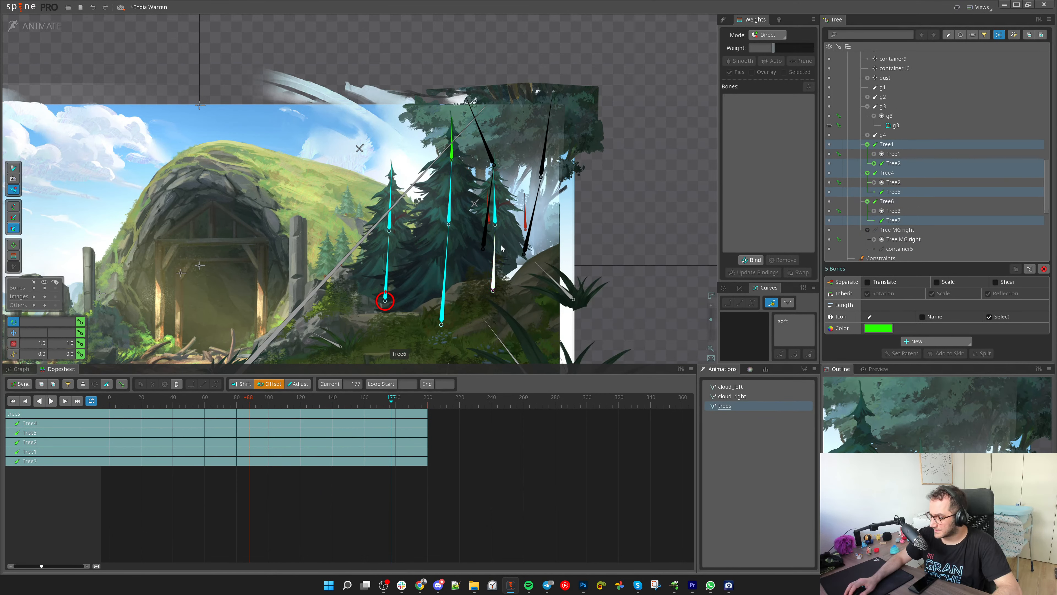
Key the translation and rotation of the six selected fir tree bones at frame 0
left_click_drag(127, 407, 76, 429)
left_click_drag(620, 304, 577, 297)
scroll(526, 301, "up", 1)
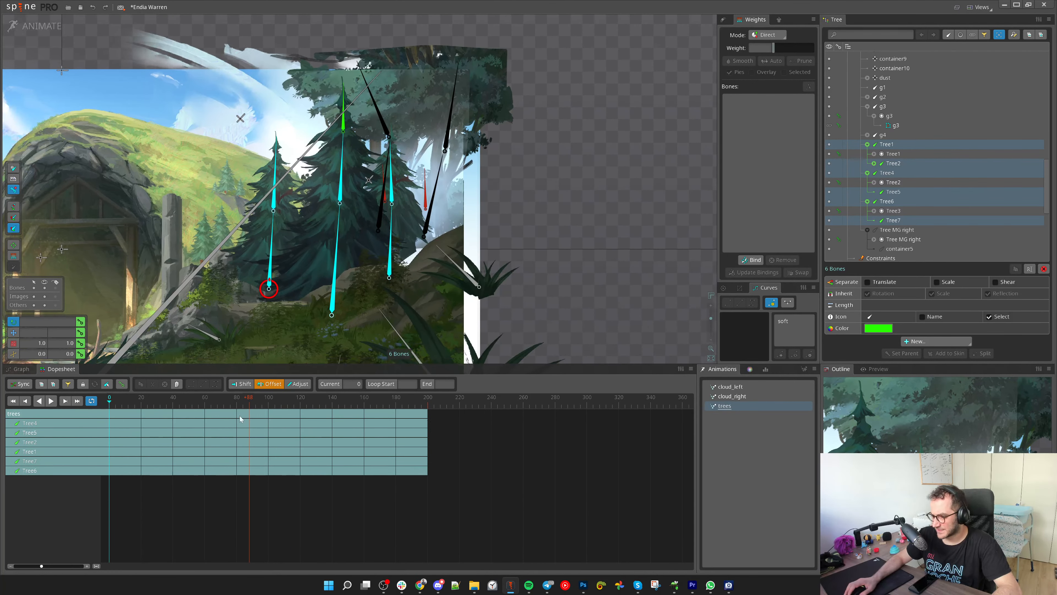
left_click(80, 332)
left_click(80, 322)
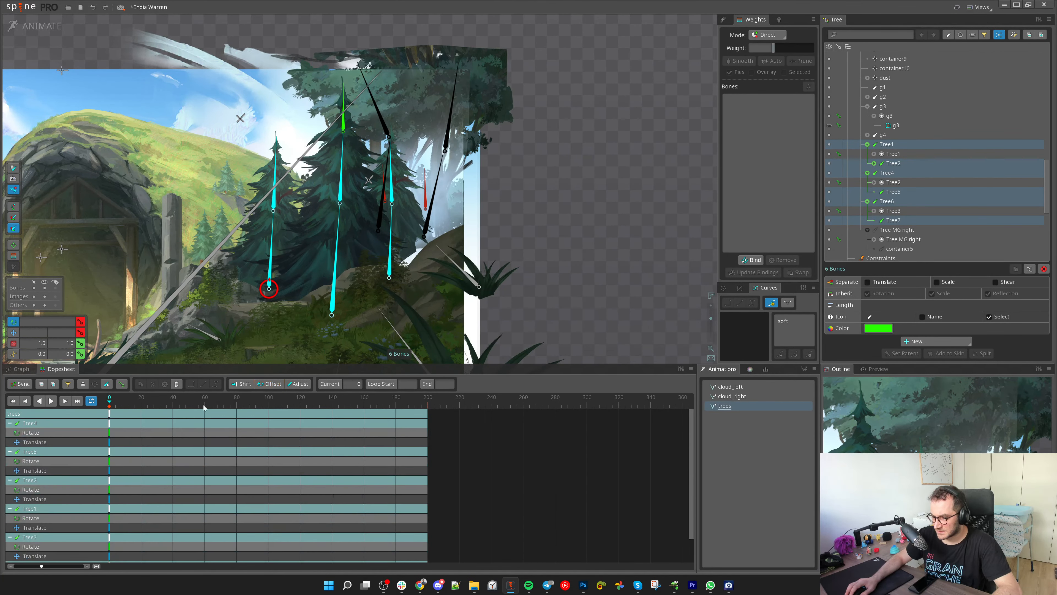
Try rotating the six fir tree bones at frame 100, and undo the rotation
left_click_drag(189, 403, 265, 403)
key("c")
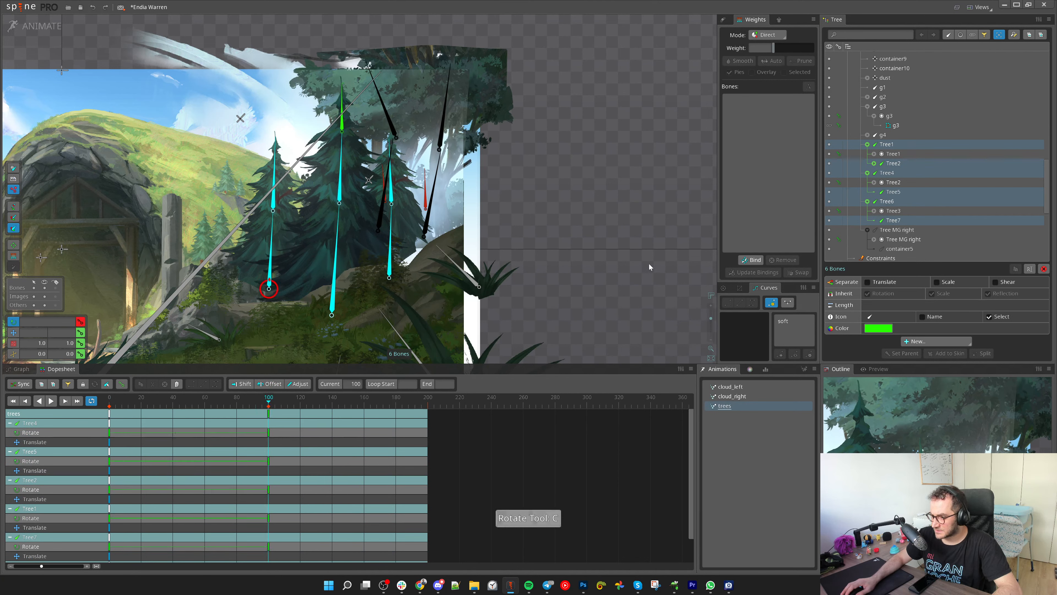
left_click_drag(649, 263, 650, 265)
key("ctrl+z")
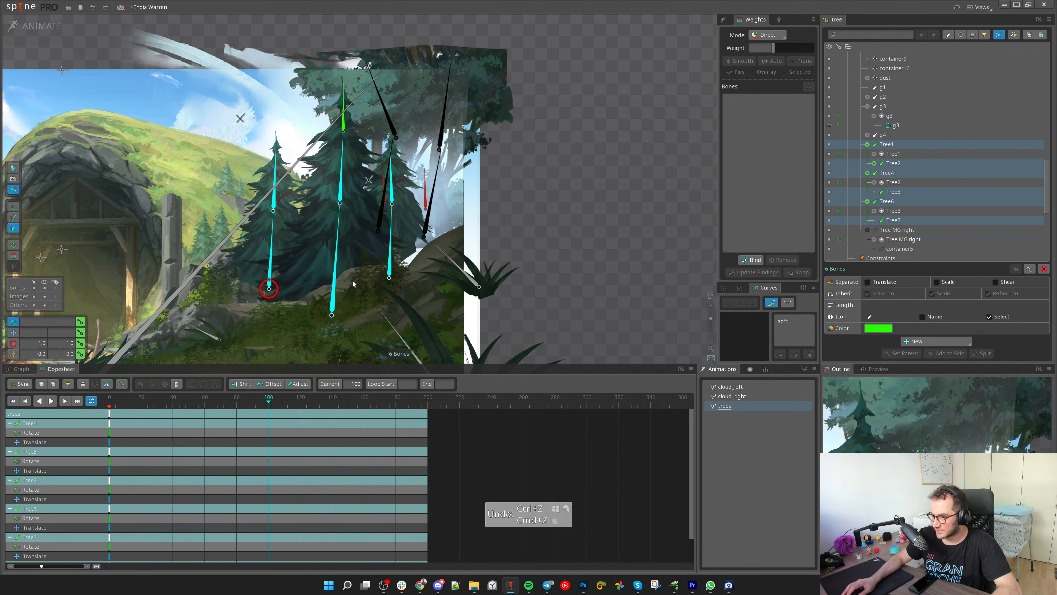
Try rotating the six selected fir tree bones slightly to the right at frame 0
left_click(109, 403)
key("c")
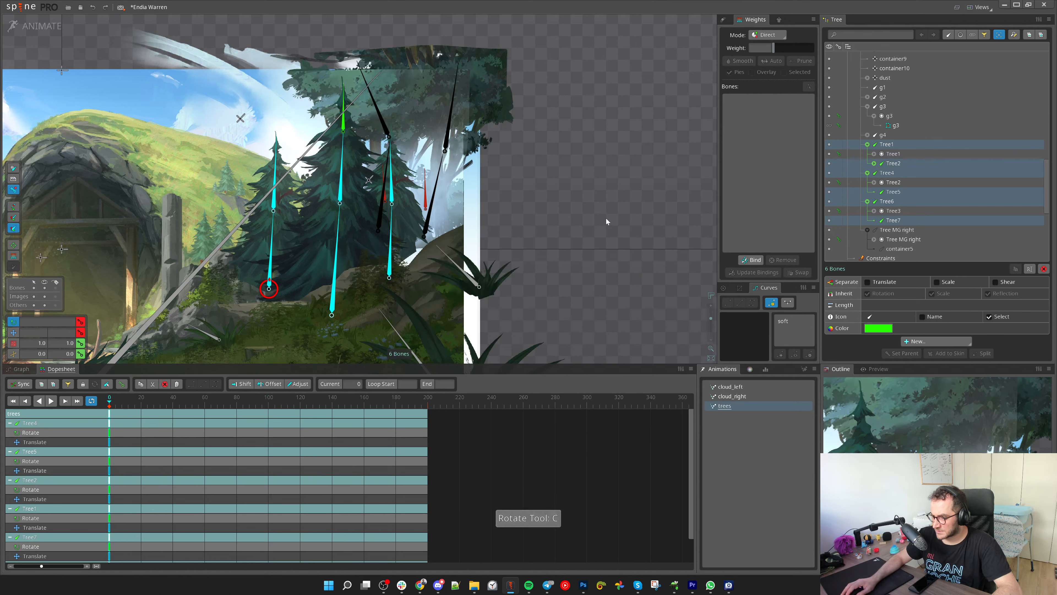
left_click_drag(606, 218, 608, 221)
key("b")
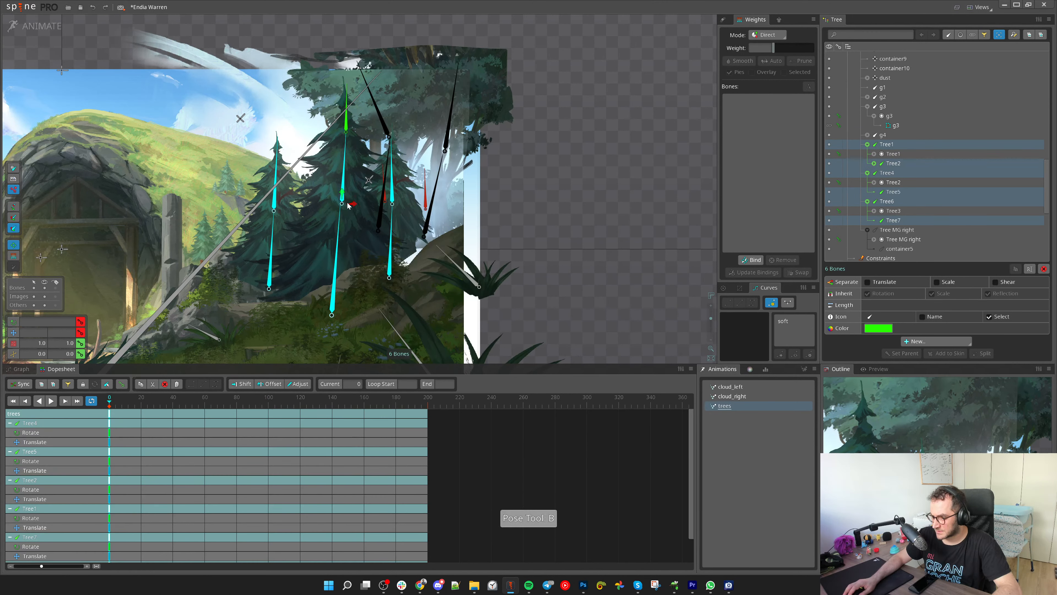
Add the middle fir's top bone, Tree3, to the selection and delete the fir bones' keys at frame 0
left_click(347, 131, "ctrl")
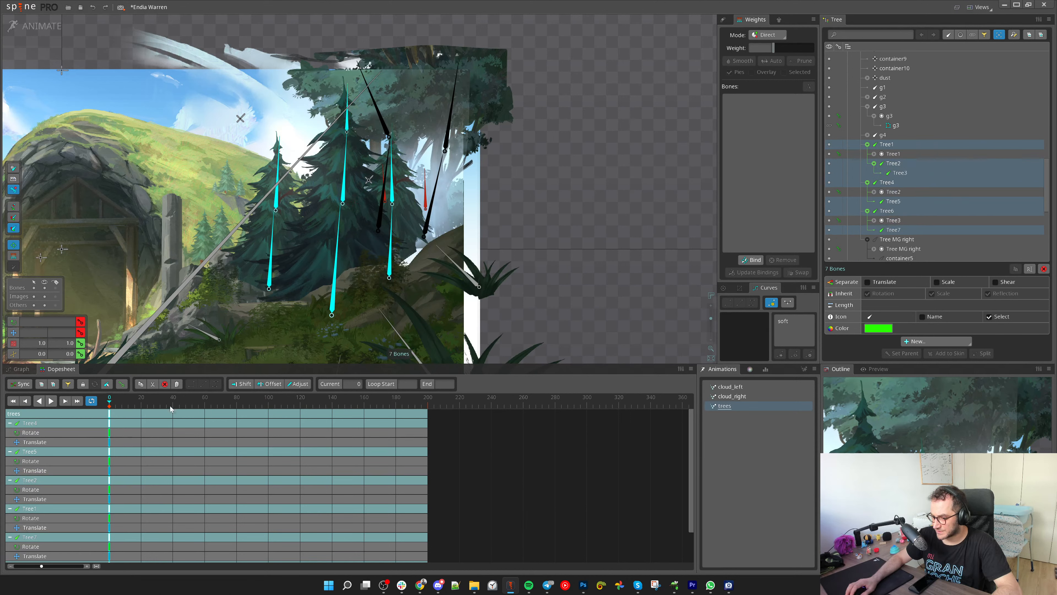
key("Delete")
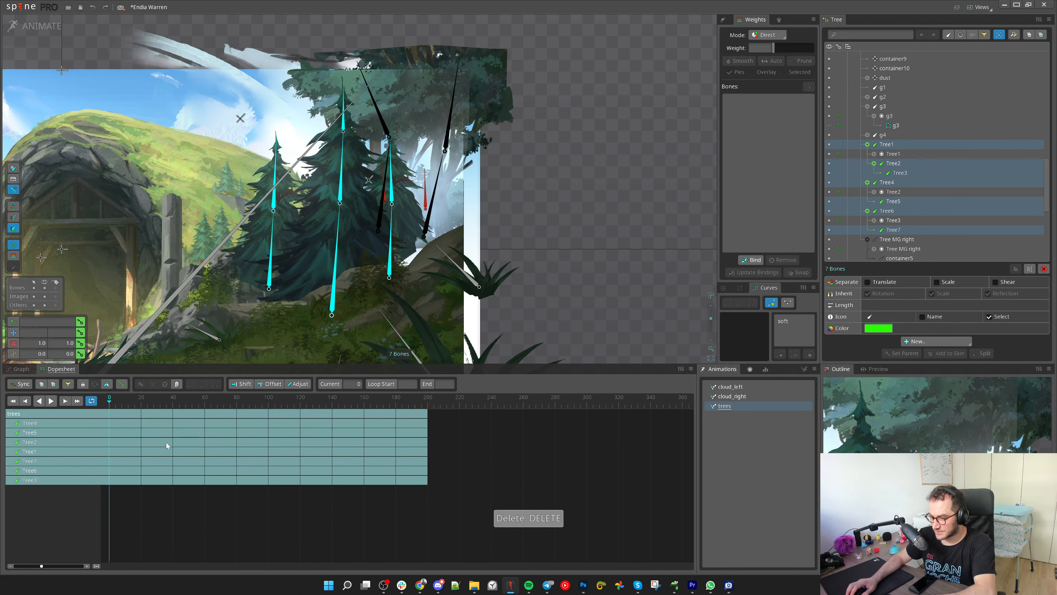
Key the rotation and translation of the seven fir bones at frame 0 and copy those keys to frame 200
key("ctrl+shift+l")
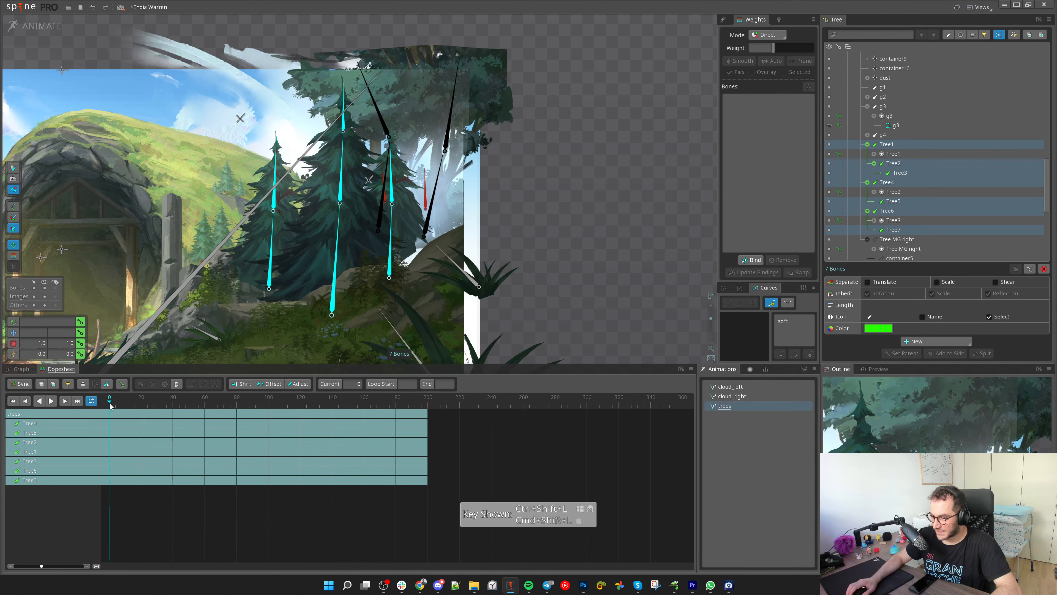
left_click(81, 333)
left_click(81, 322)
left_click_drag(149, 433, 105, 413)
key("ctrl+c")
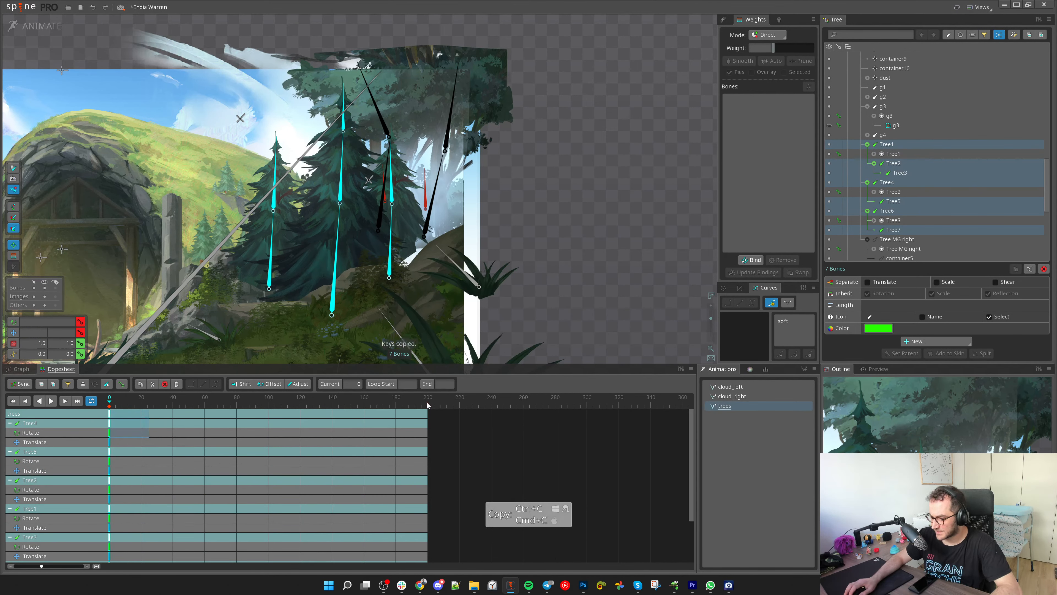
left_click(427, 401)
key("ctrl+v")
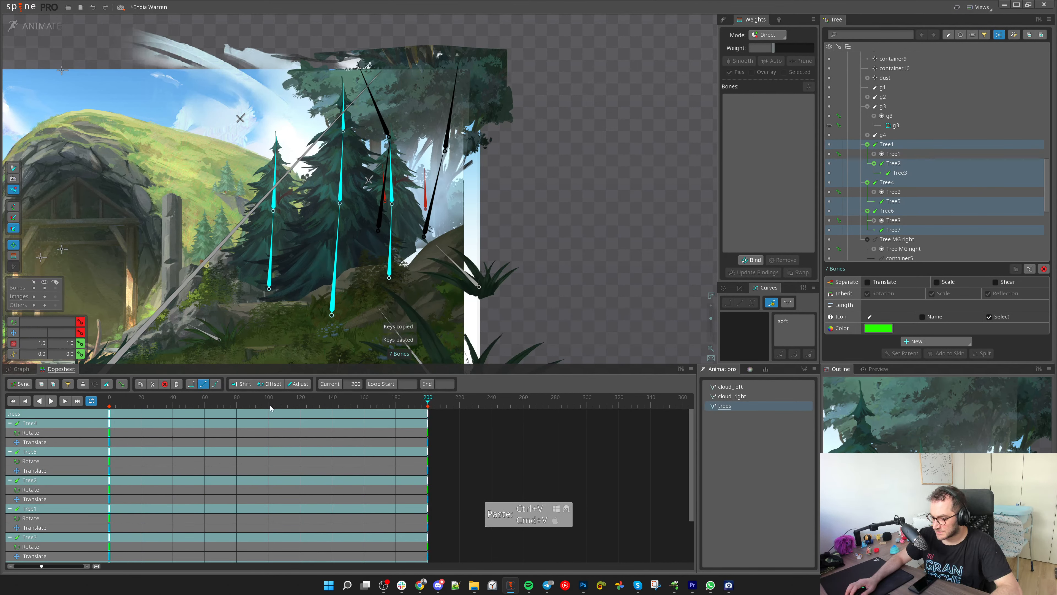
Rotate the seven fir bones slightly to the left at frame 0 and bend the middle fir further left
key("c")
left_click_drag(637, 207, 632, 201)
key("b")
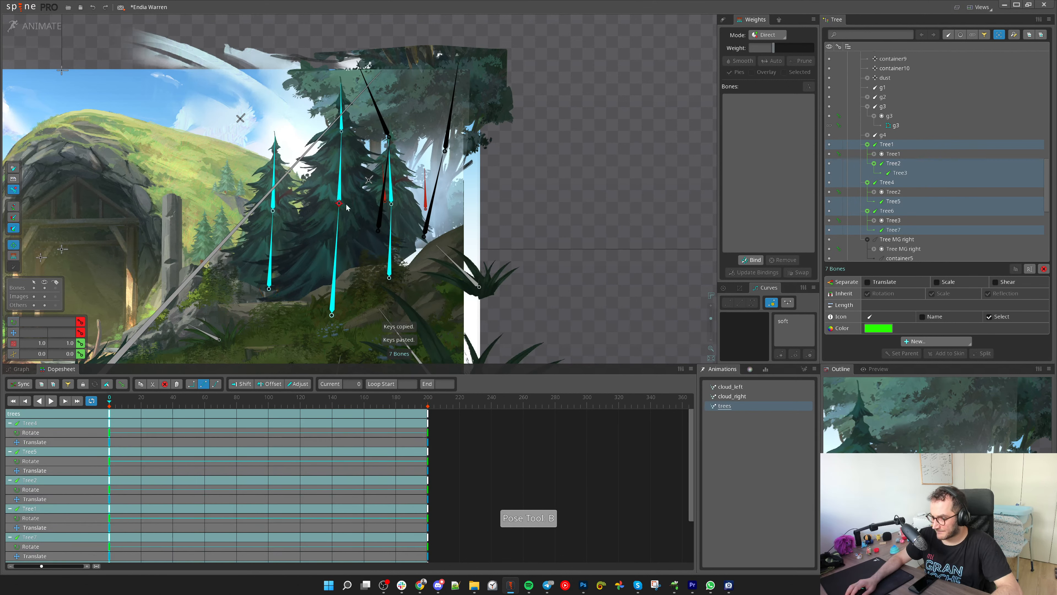
left_click_drag(340, 206, 338, 206)
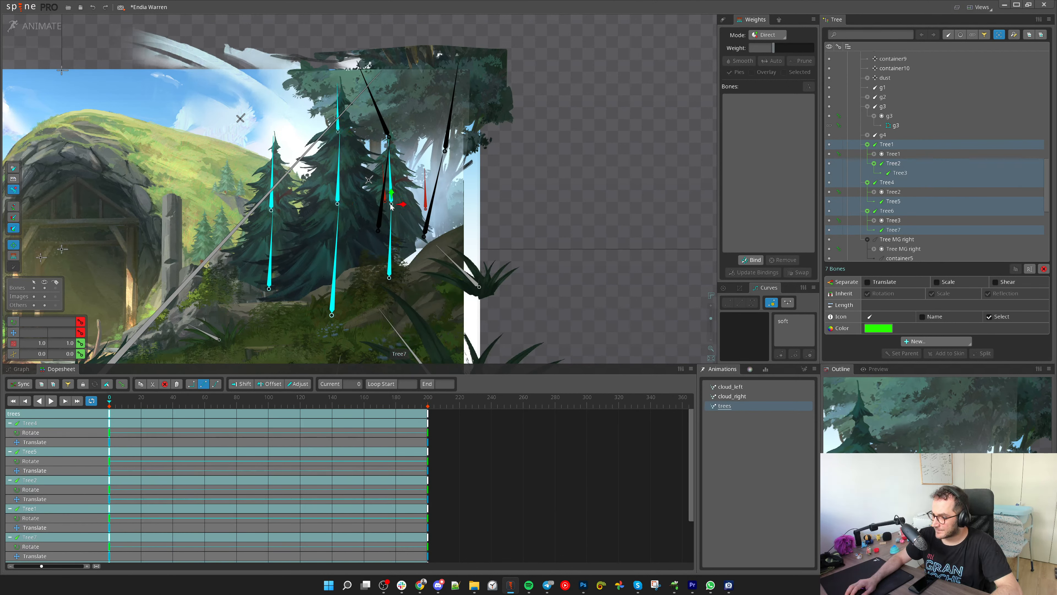
Pose the seven fir bones leaning to the right at frame 99 and key that pose
left_click(272, 404)
left_click(265, 405)
key("ctrl+shift+j")
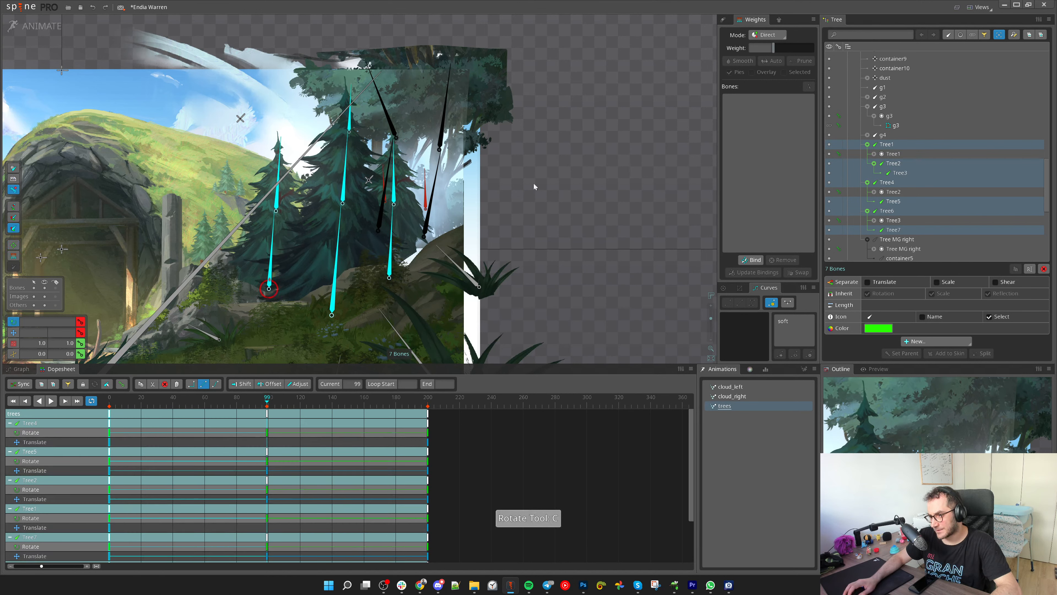
key("b")
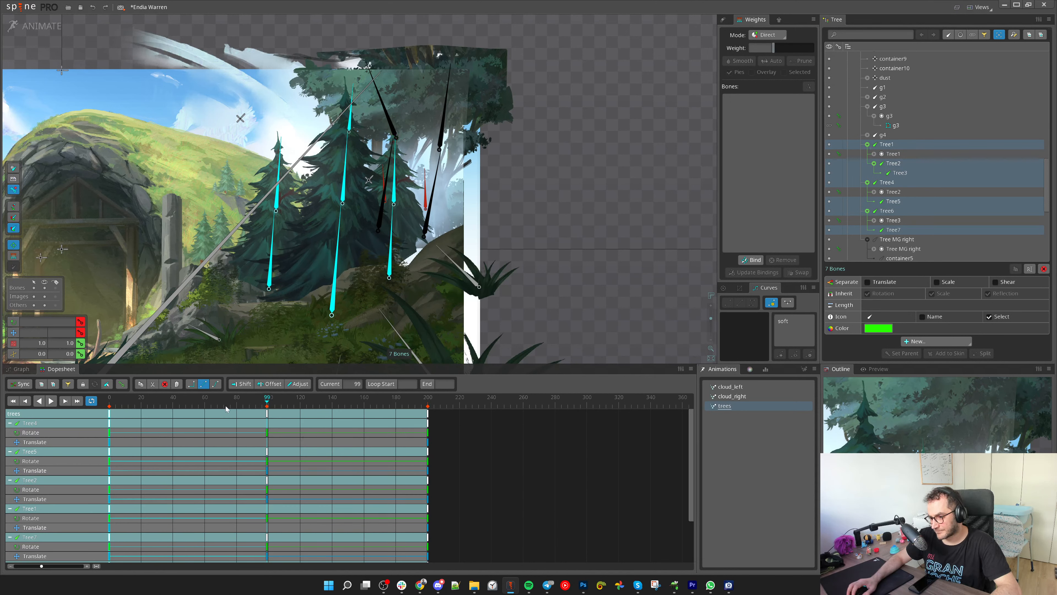
Copy the fir bones' frame 0 keys onto frame 200 to close the loop
left_click_drag(225, 406, 109, 403)
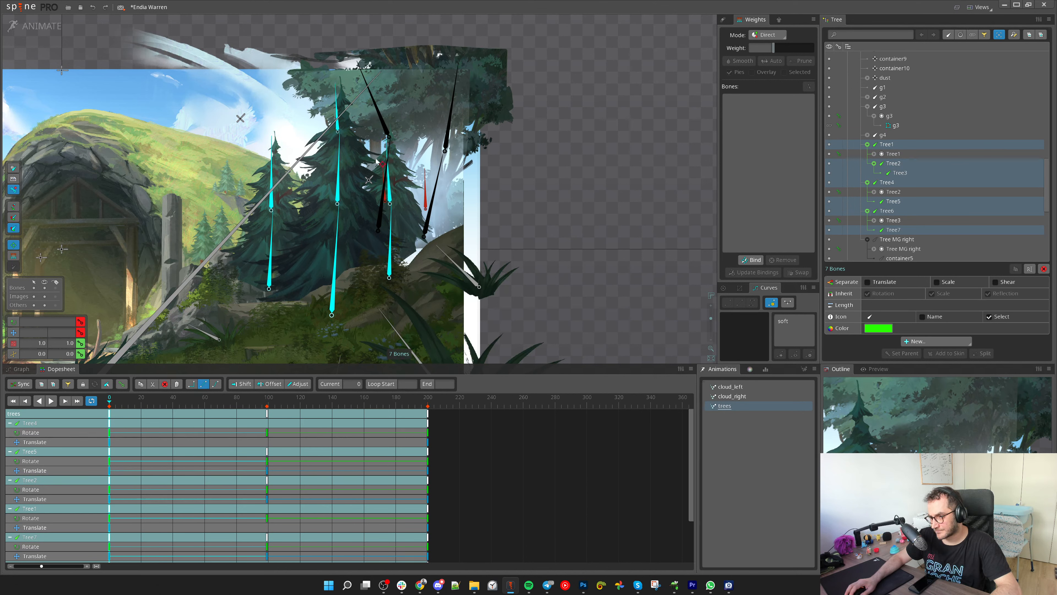
key("ctrl+c")
left_click(428, 403)
key("ctrl+v")
Select all keys of the fir bones and apply the soft curve preset to them
left_click(477, 447)
key("ctrl+a")
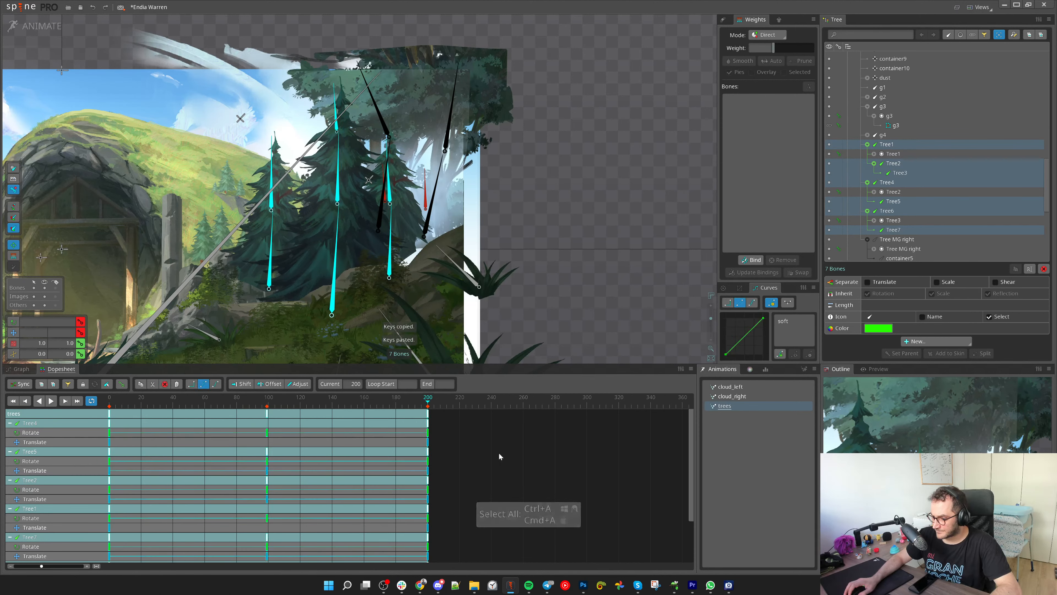
scroll(260, 89, "down", 2)
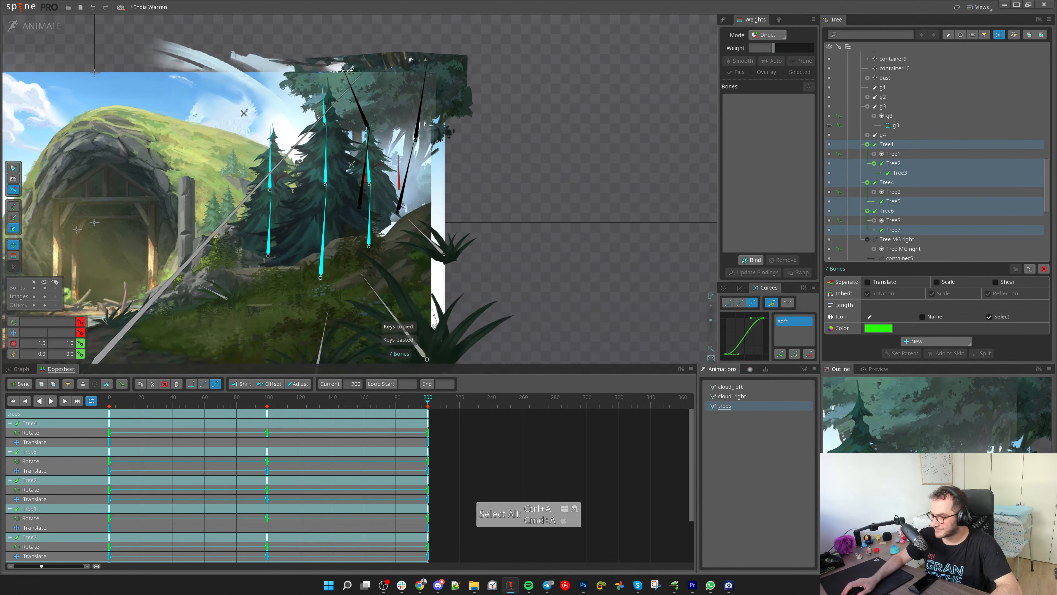
Switch to setup mode and bind the left fir's Tree2 mesh to the Tree4 and Tree5 bones
left_click(20, 21)
key("v")
key("Escape")
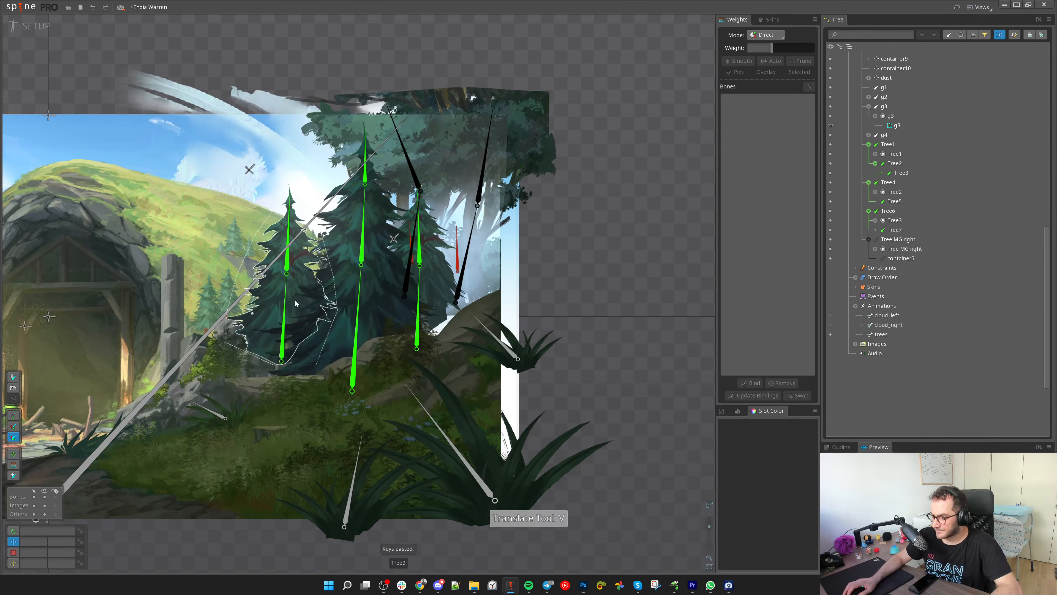
left_click(295, 301)
left_click(753, 384)
scroll(294, 336, "up", 2)
left_click(283, 326)
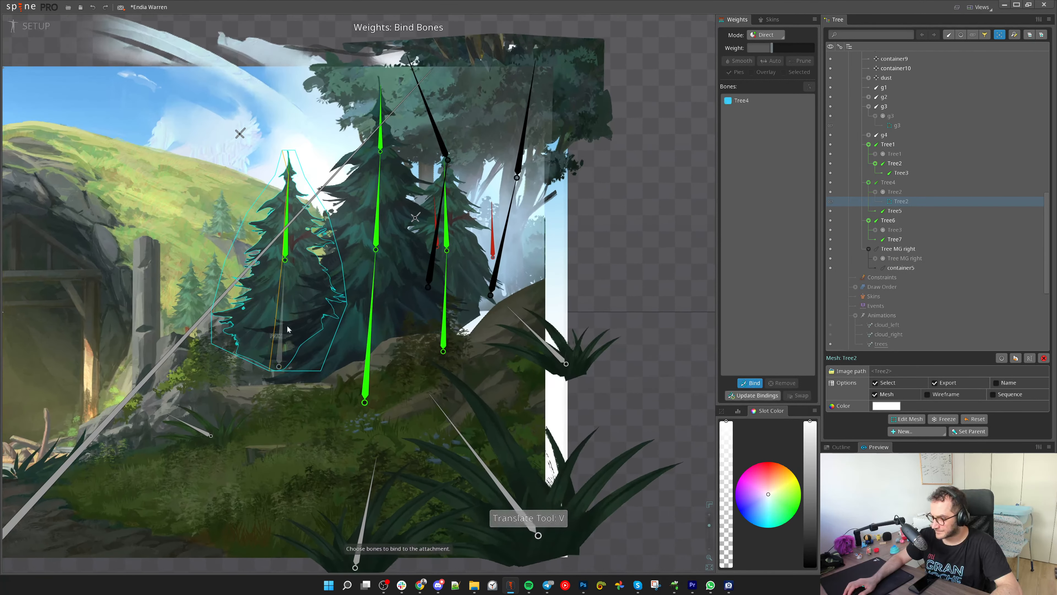
left_click(286, 249)
scroll(1006, 167, "up", 15)
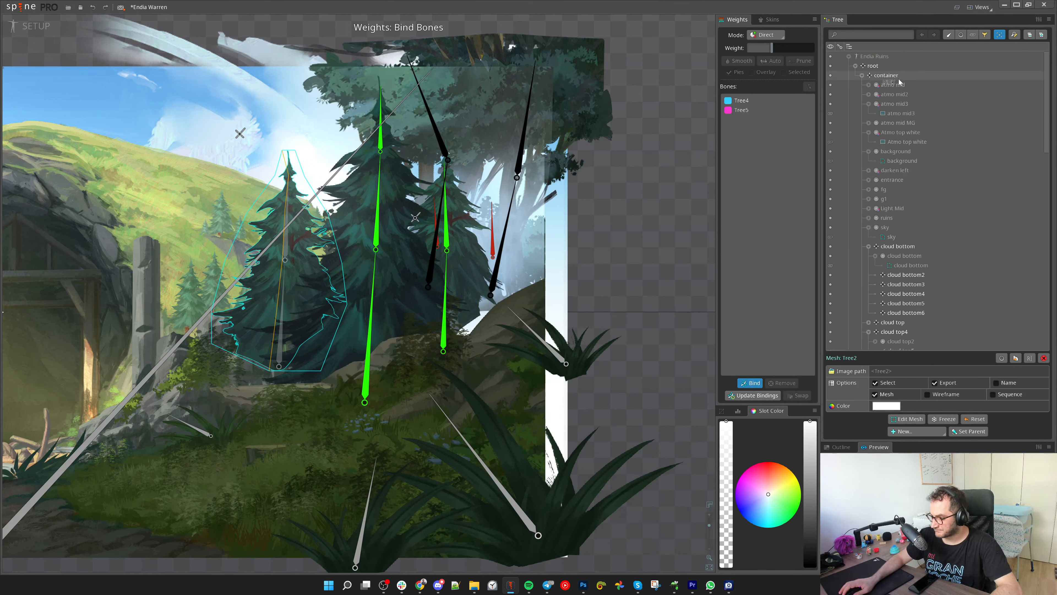
left_click(749, 385)
Bind the middle fir's Tree1 mesh to the Tree1, Tree2 and Tree3 bones
left_click(391, 304)
left_click(754, 385)
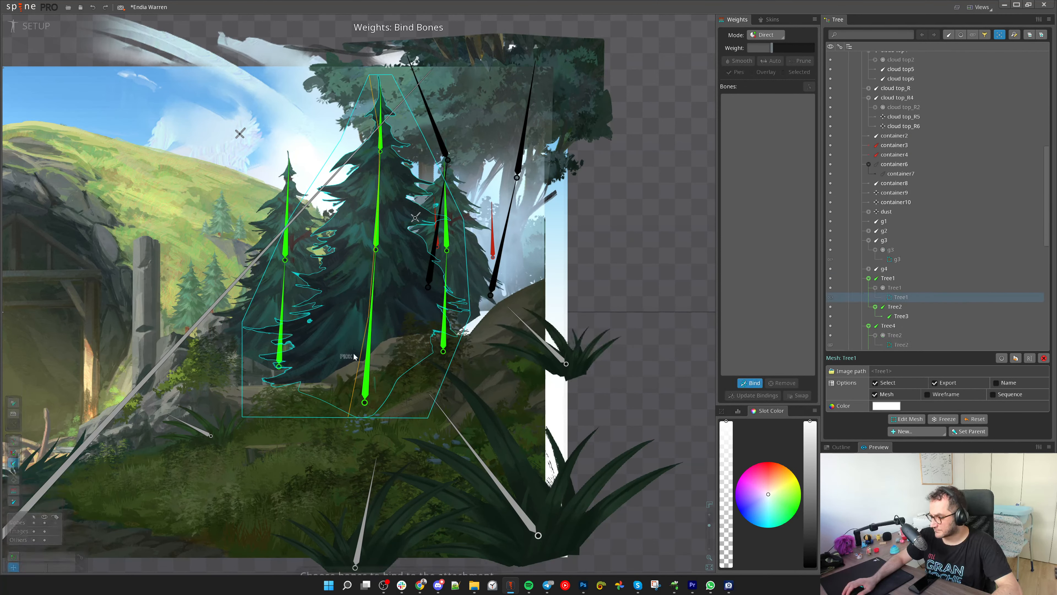
left_click(368, 333)
left_click(381, 139)
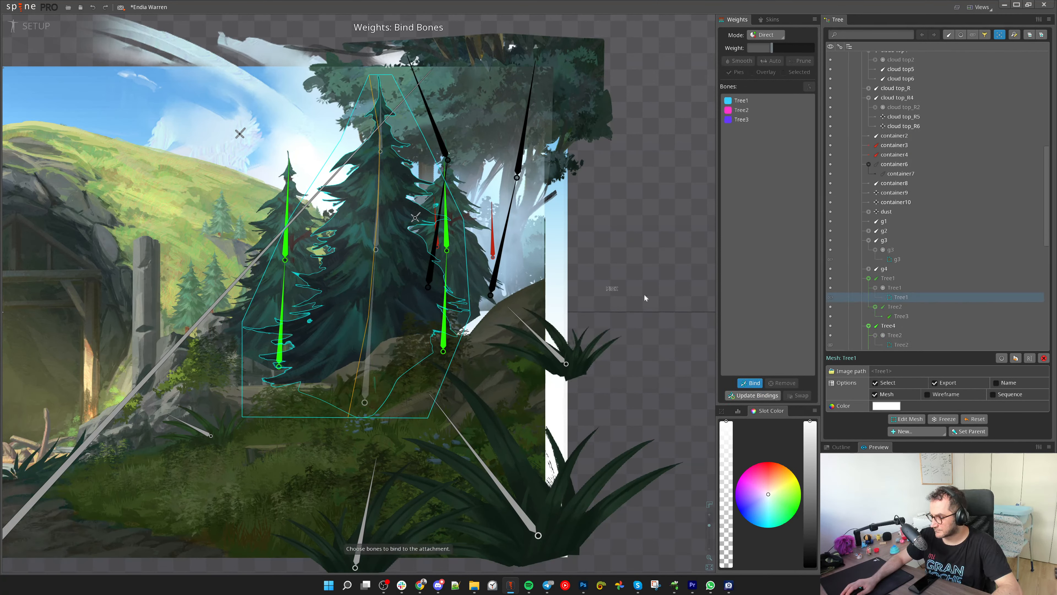
left_click(756, 383)
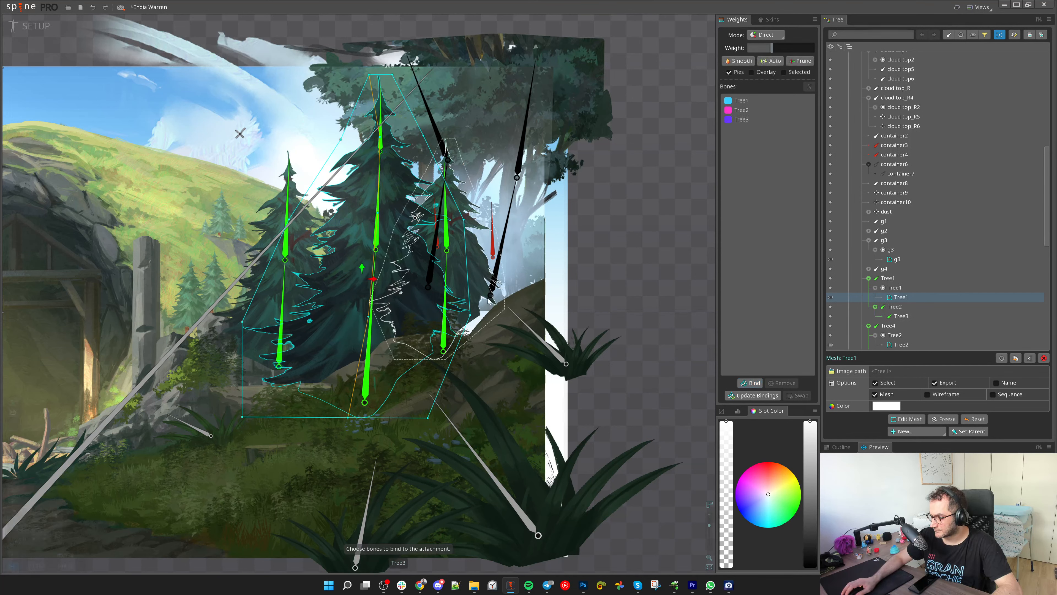
Bind the right fir's Tree3 mesh to the Tree6 and Tree7 bones
left_click(485, 281)
left_click(753, 383)
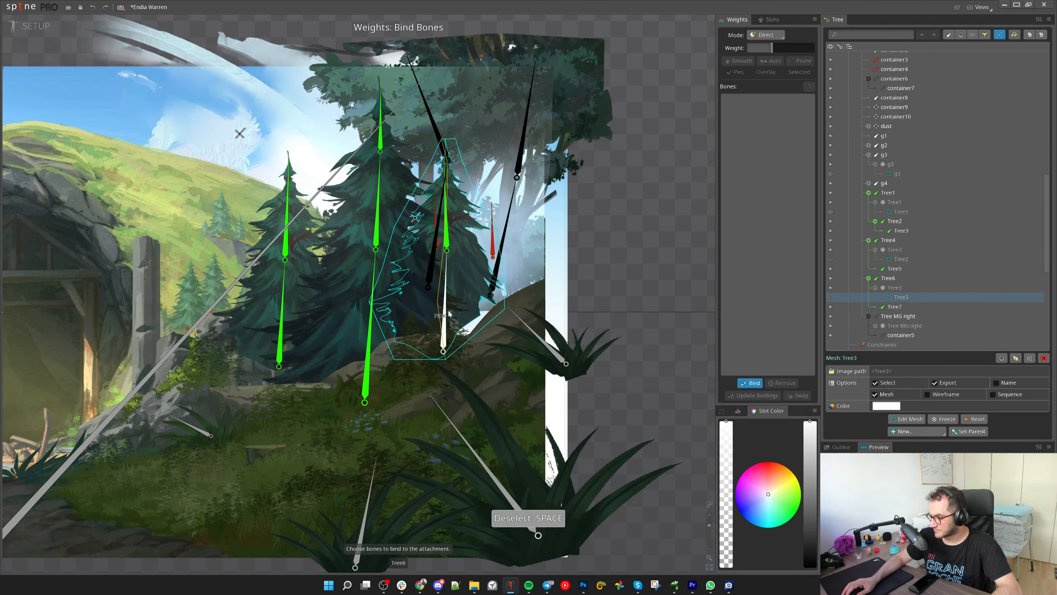
left_click(445, 245)
left_click(446, 260)
left_click(753, 383)
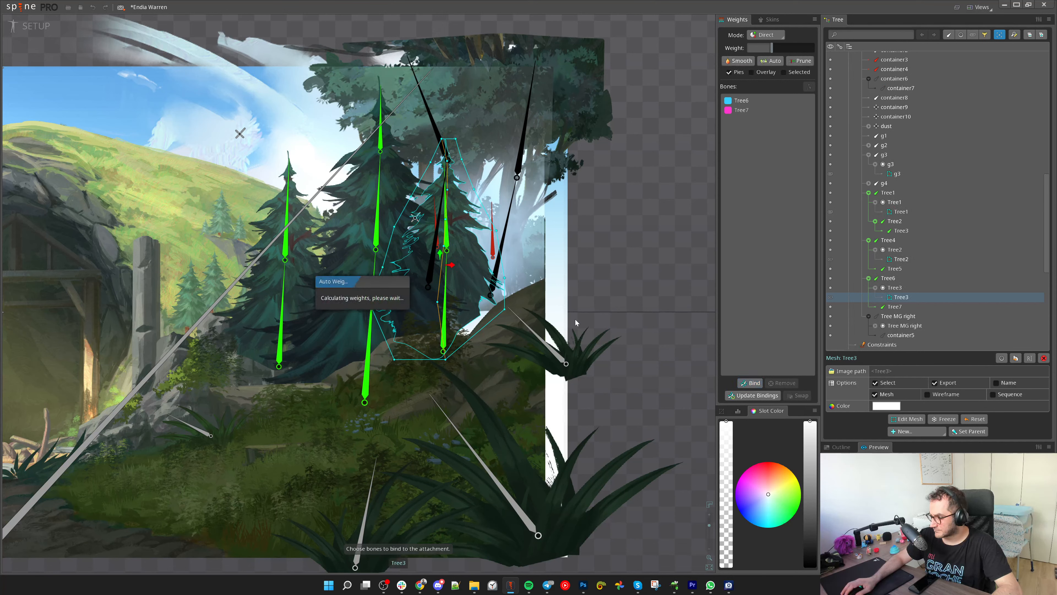
Smooth the vertex weights of the right fir's Tree3 mesh and the middle fir's Tree1 mesh
key("g")
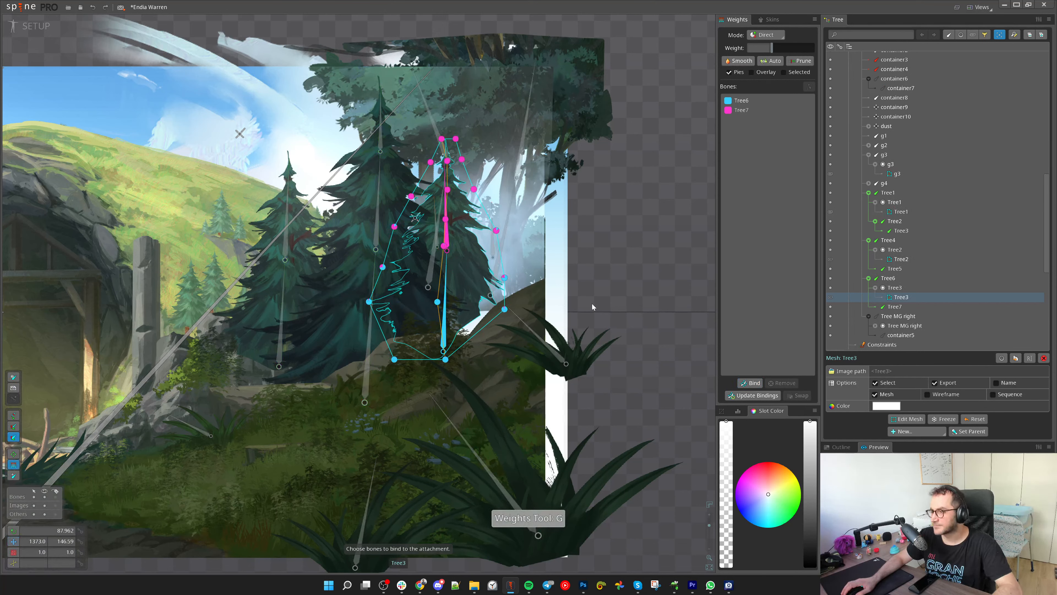
left_click(734, 62)
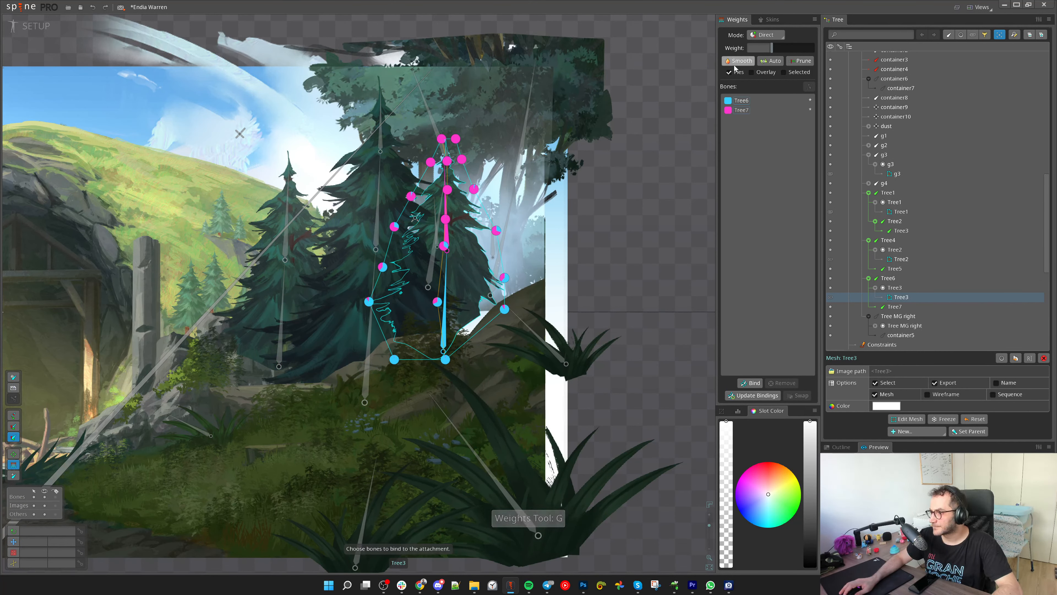
left_click(469, 181)
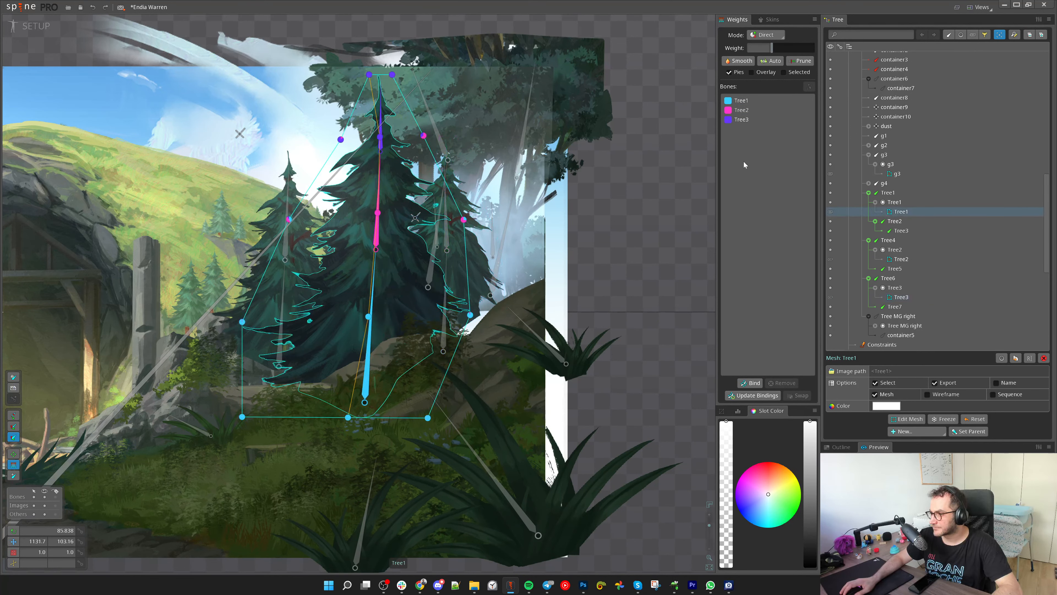
key("ctrl+a")
key("space")
left_click(374, 188)
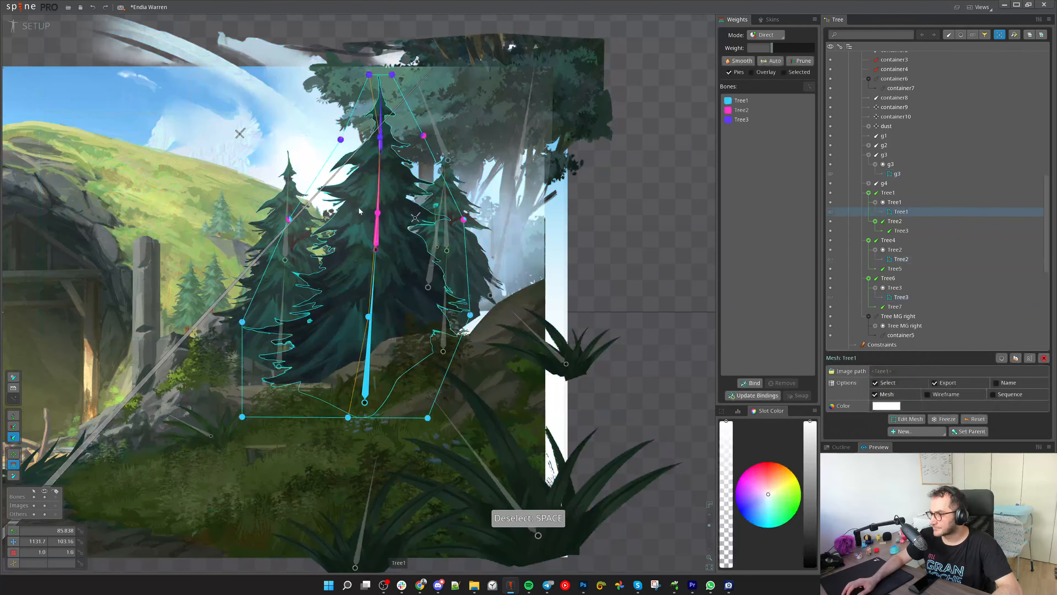
key("ctrl+a")
left_click(739, 61)
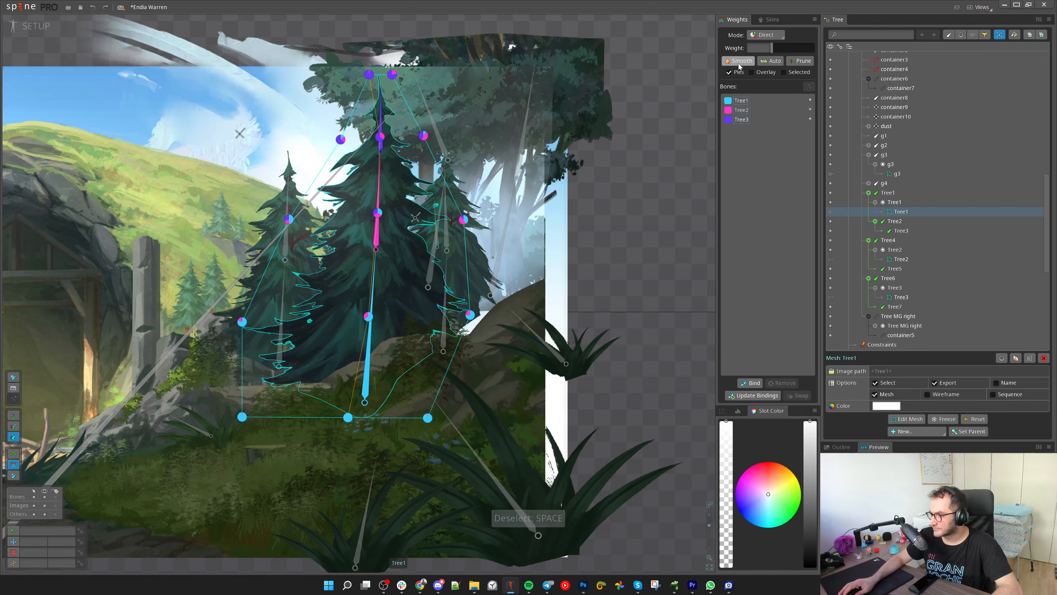
Smooth all vertex weights of the left fir's Tree2 mesh
left_click(284, 318)
key("ctrl+a")
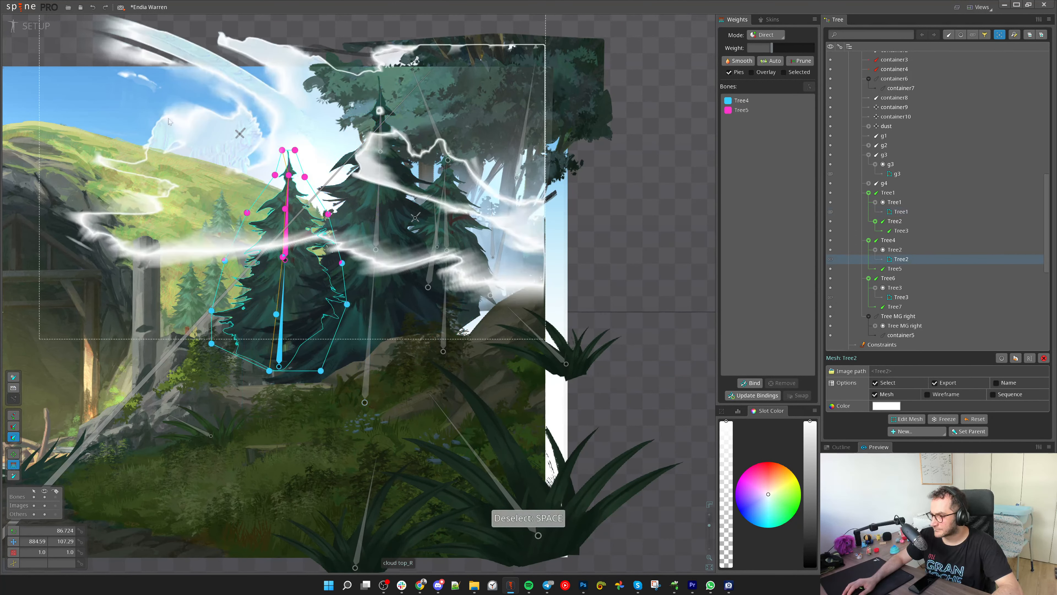
left_click(744, 62)
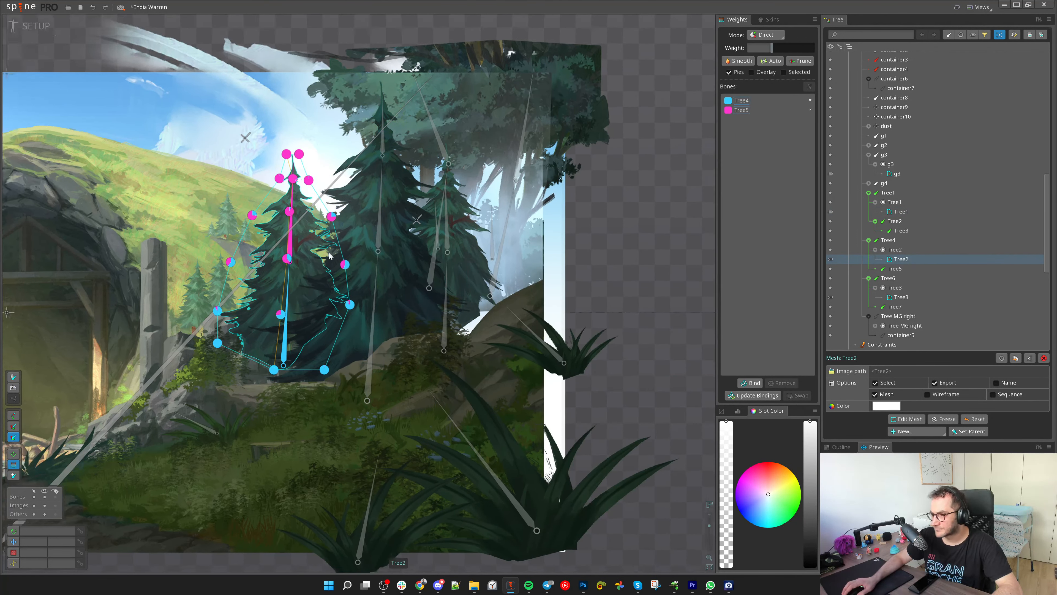
Bind the container bone to the left fir's Tree2 mesh as an additional bone
scroll(310, 317, "up", 2)
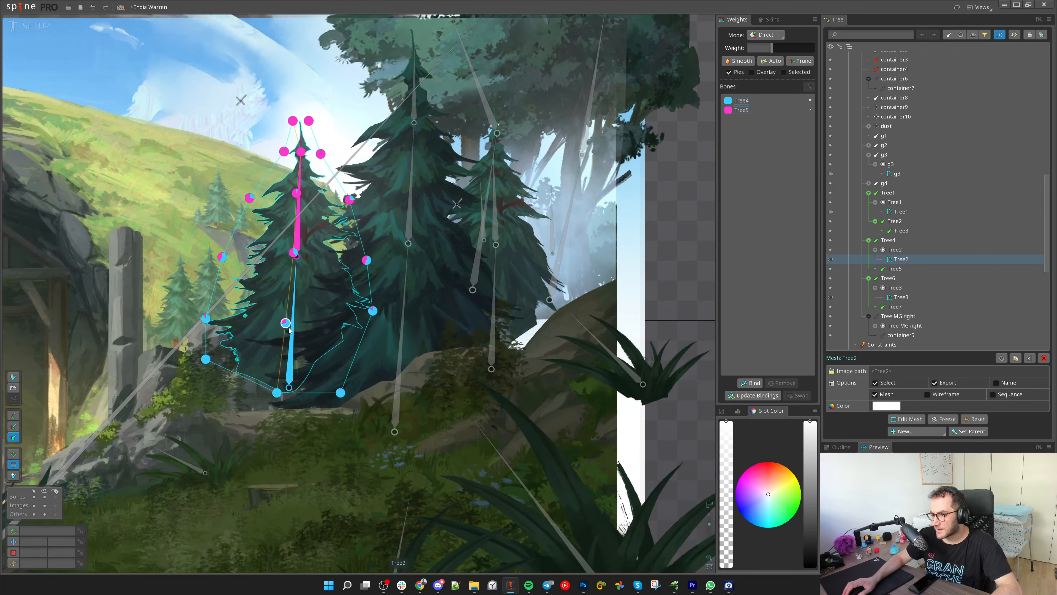
left_click(742, 382)
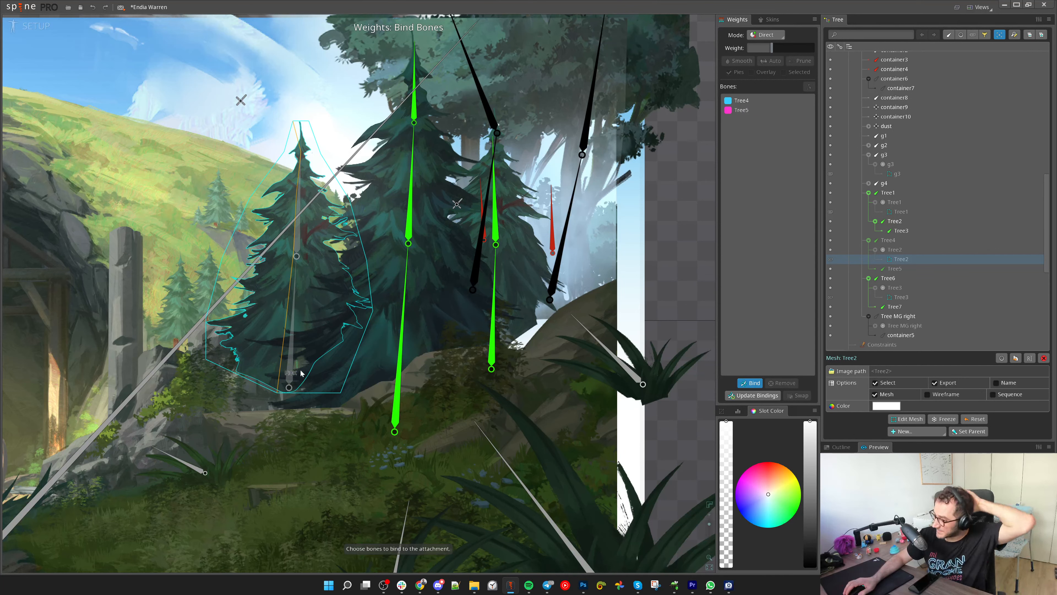
scroll(910, 181, "up", 15)
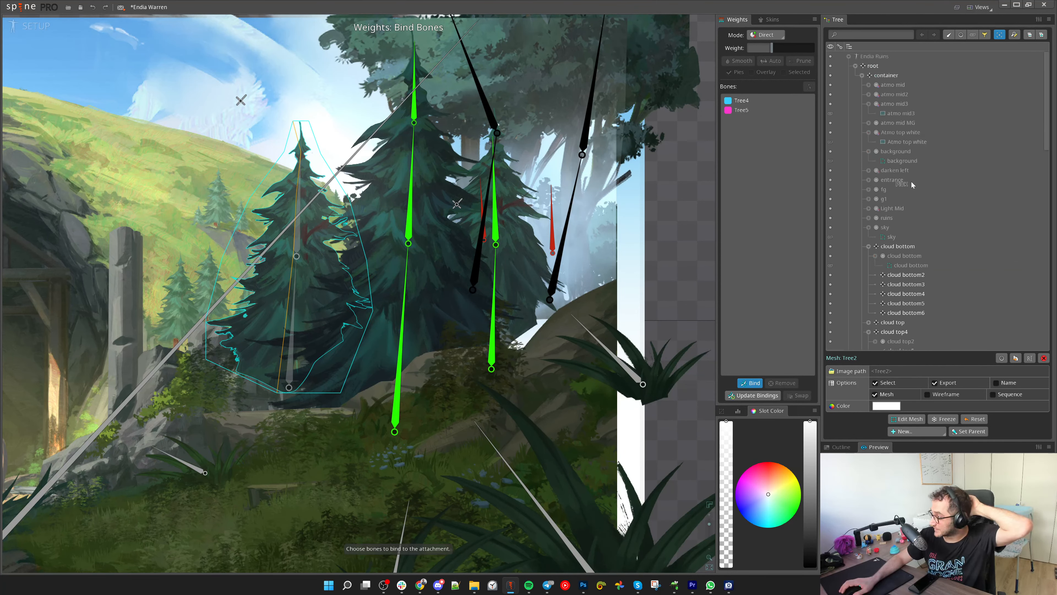
left_click(885, 75)
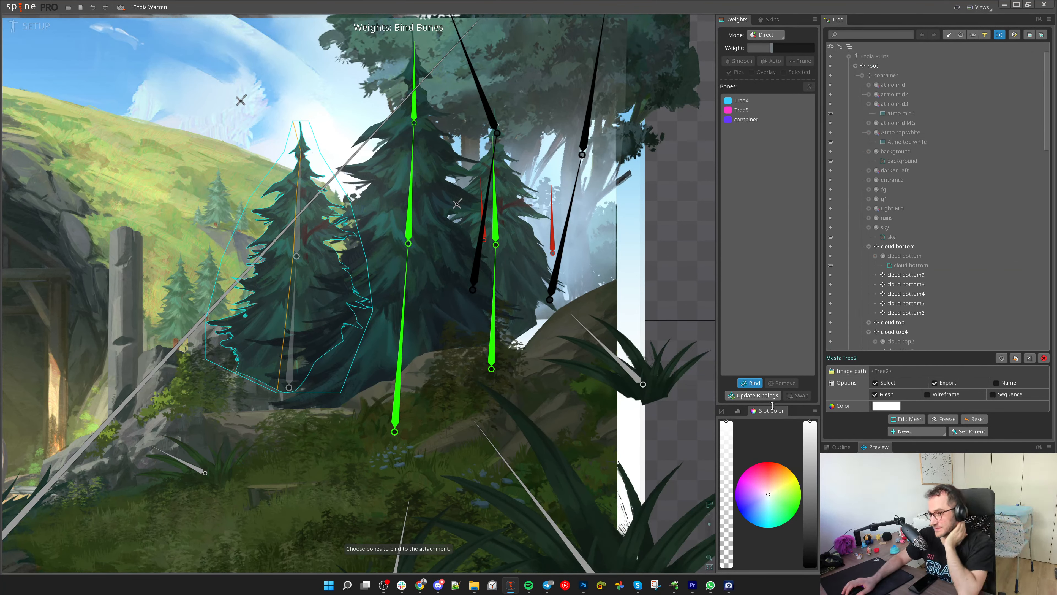
left_click(756, 387)
Bind the container bone to the middle fir's Tree1 mesh as an additional bone
left_click(415, 231)
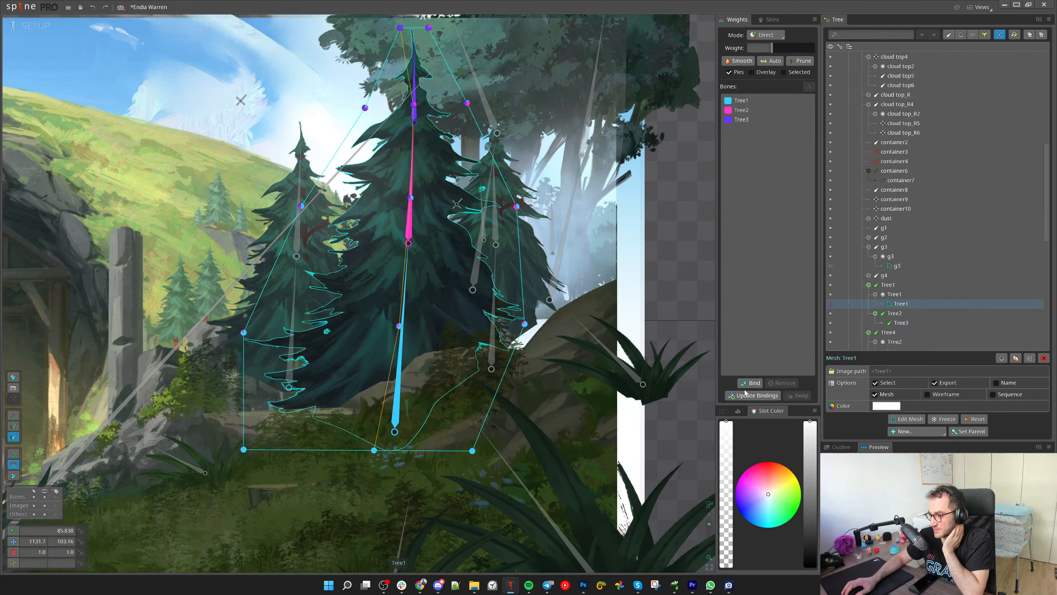
scroll(937, 217, "up", 15)
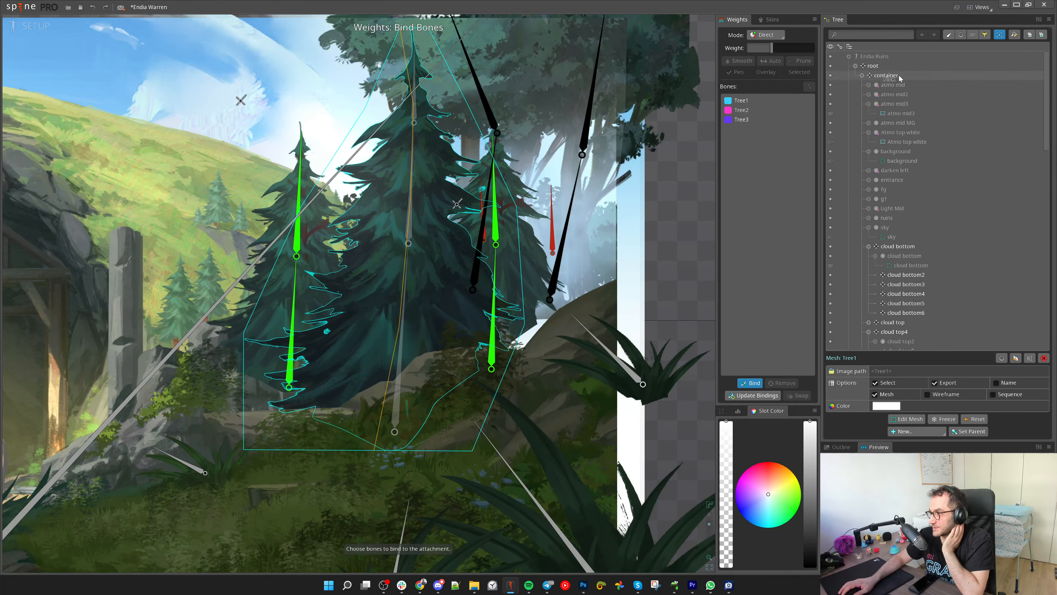
left_click(886, 75)
left_click(742, 386)
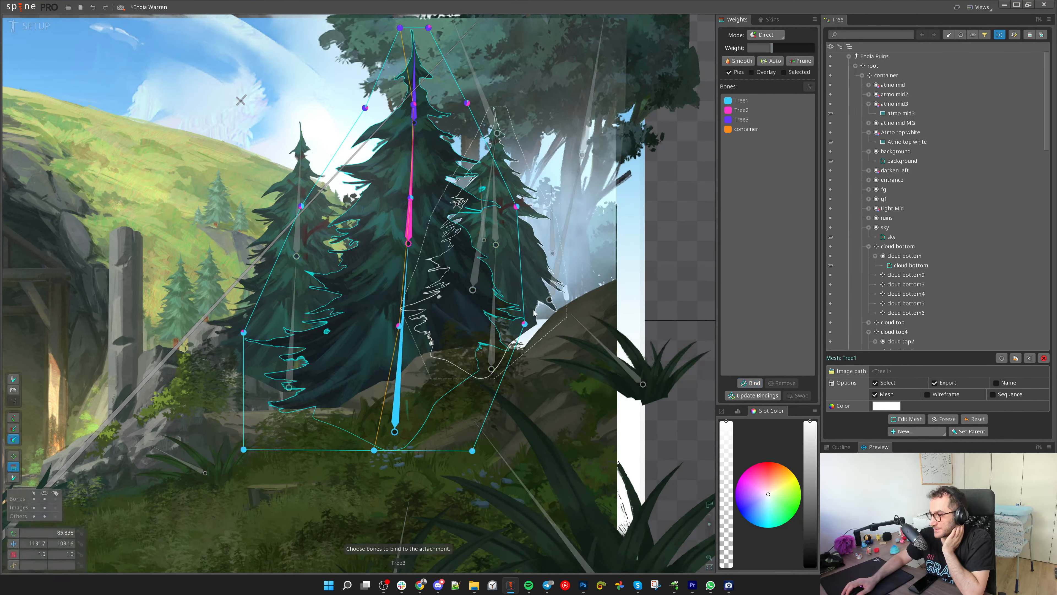
Bind the container bone to the right fir's Tree3 mesh as an additional bone
left_click(523, 260)
left_click(751, 383)
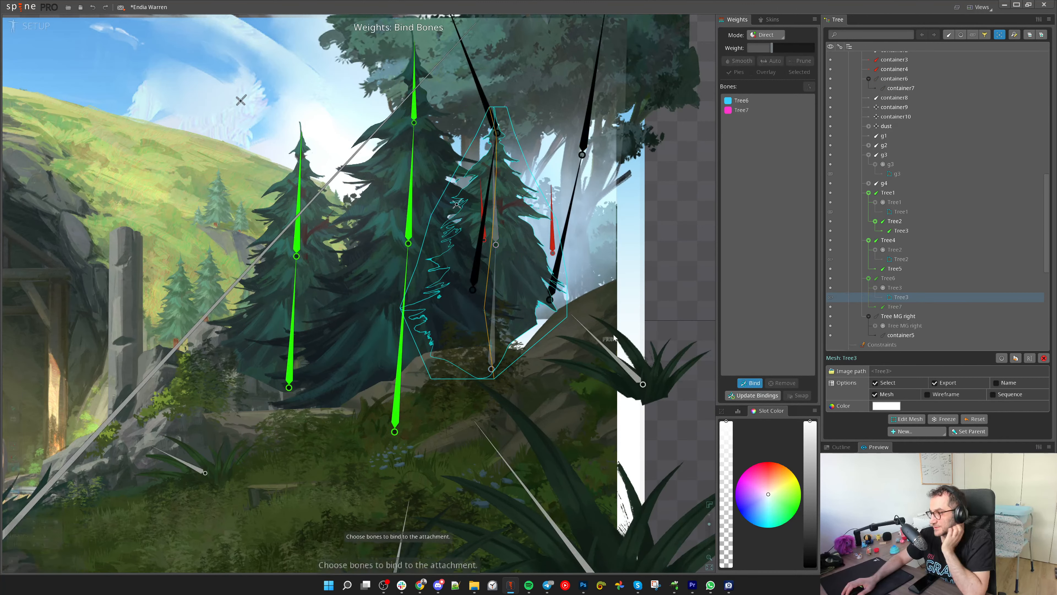
scroll(946, 173, "up", 10)
scroll(947, 172, "up", 3)
left_click(886, 75)
left_click(753, 385)
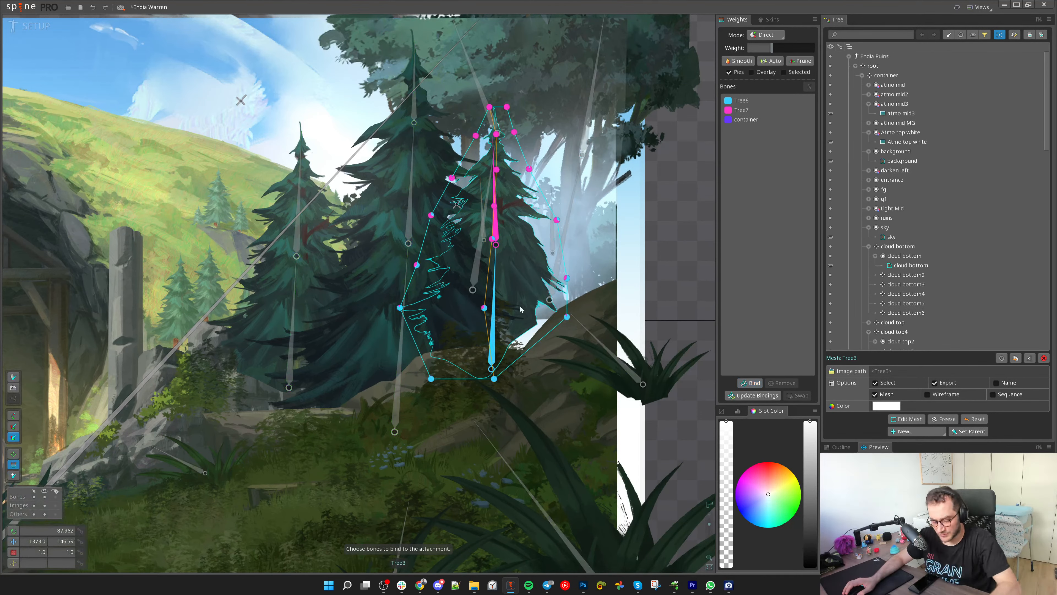
Open the middle fir's Tree1 mesh for editing to examine its vertices and triangles, and leave mesh editing
key("g")
left_click(357, 315)
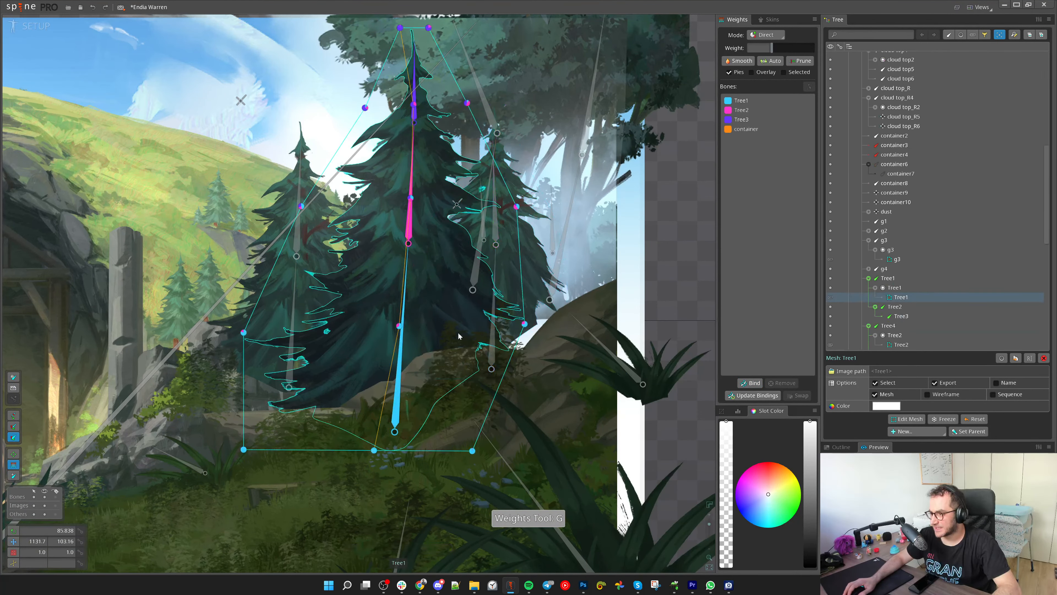
left_click(904, 419)
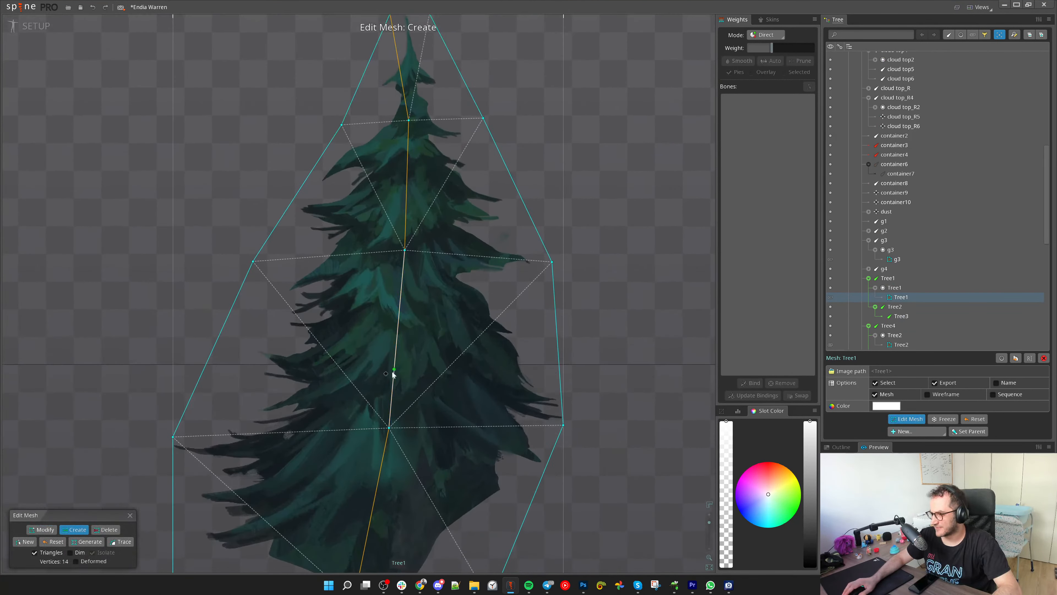
key("Escape")
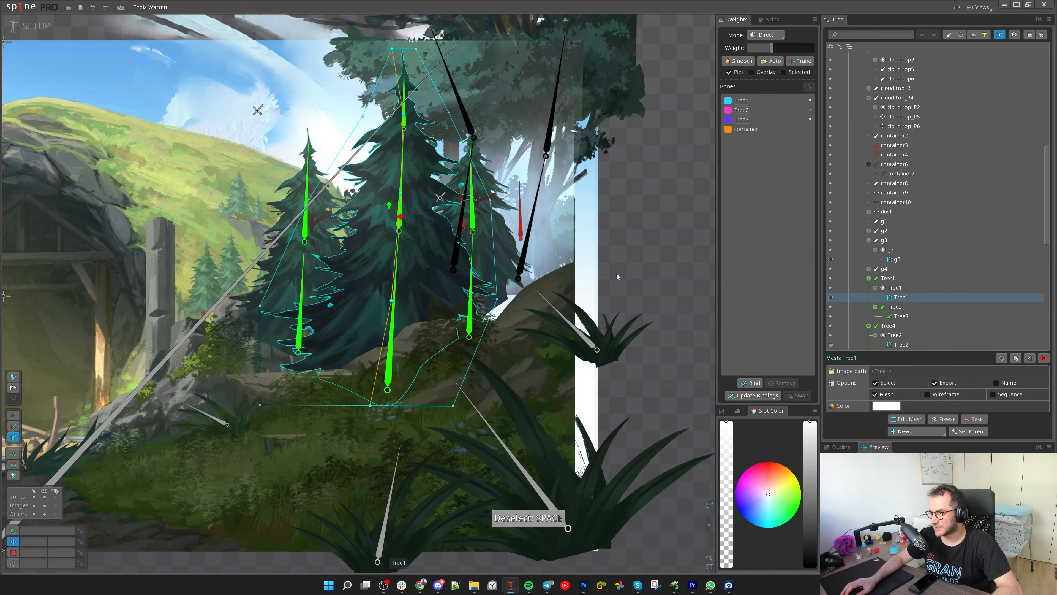
Try moving the middle fir's Tree1 mesh slightly with the Translate tool and undo the move
key("v")
left_click_drag(652, 257, 642, 257)
key("ctrl+z")
scroll(379, 326, "down", 3)
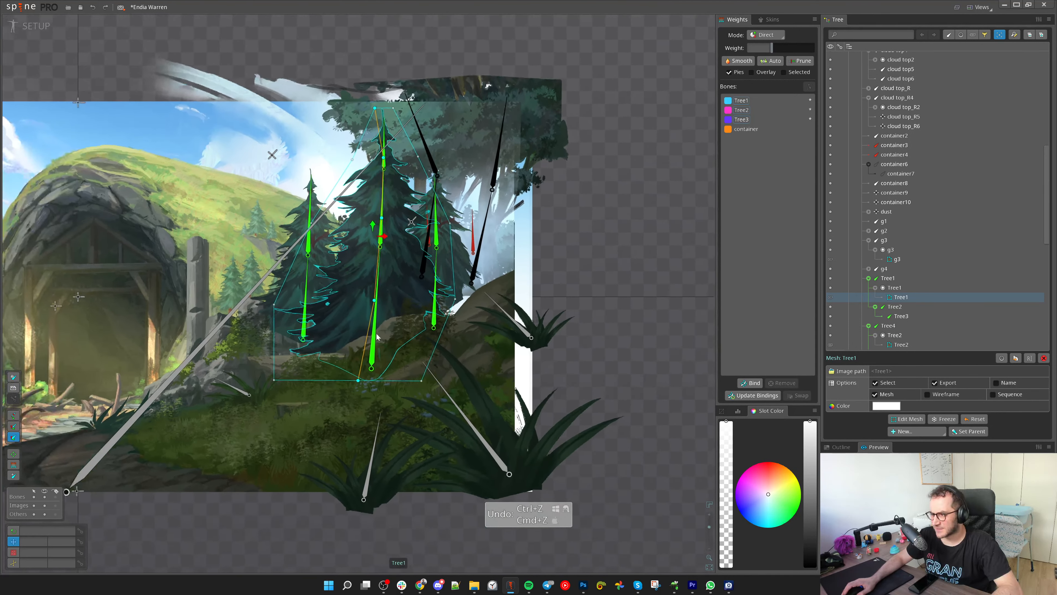
scroll(402, 320, "up", 2)
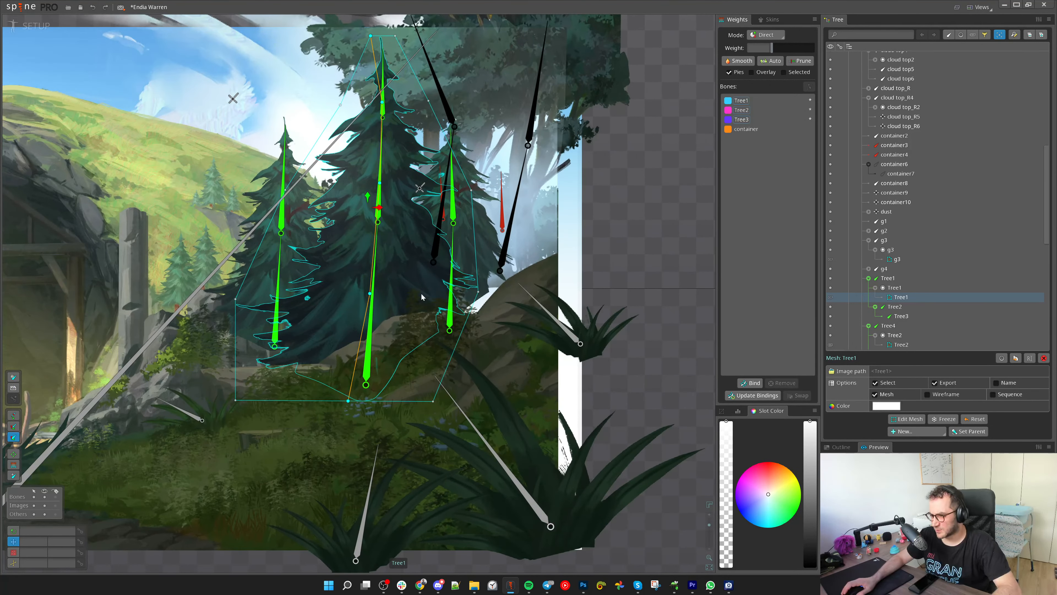
Give the container bone partial weight on the outer vertices of the middle fir's Tree1 mesh, with about 93% on the base vertices
key("g")
scroll(421, 292, "down", 2)
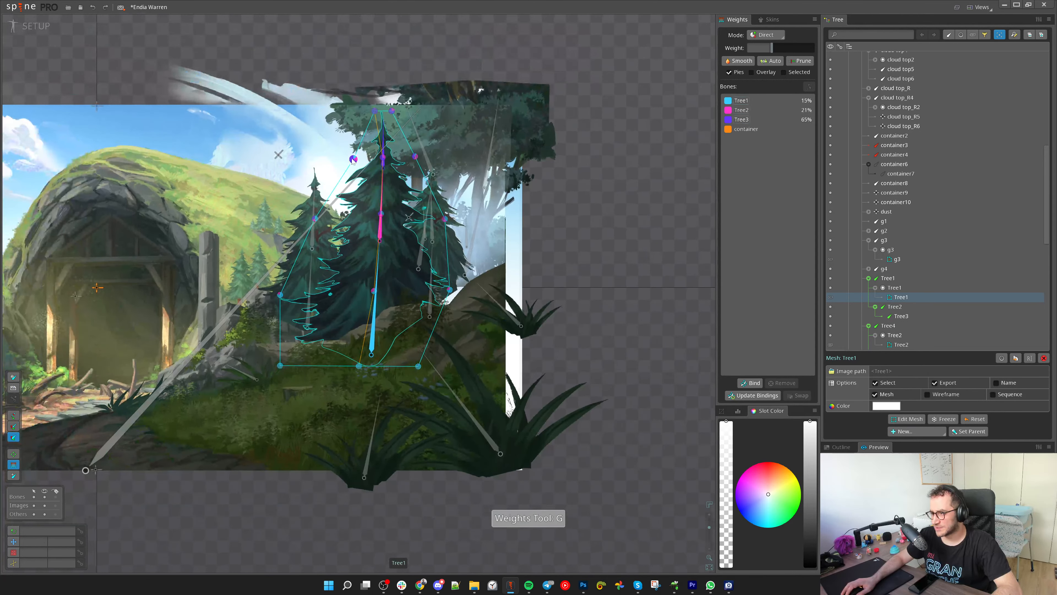
left_click_drag(379, 98, 359, 105)
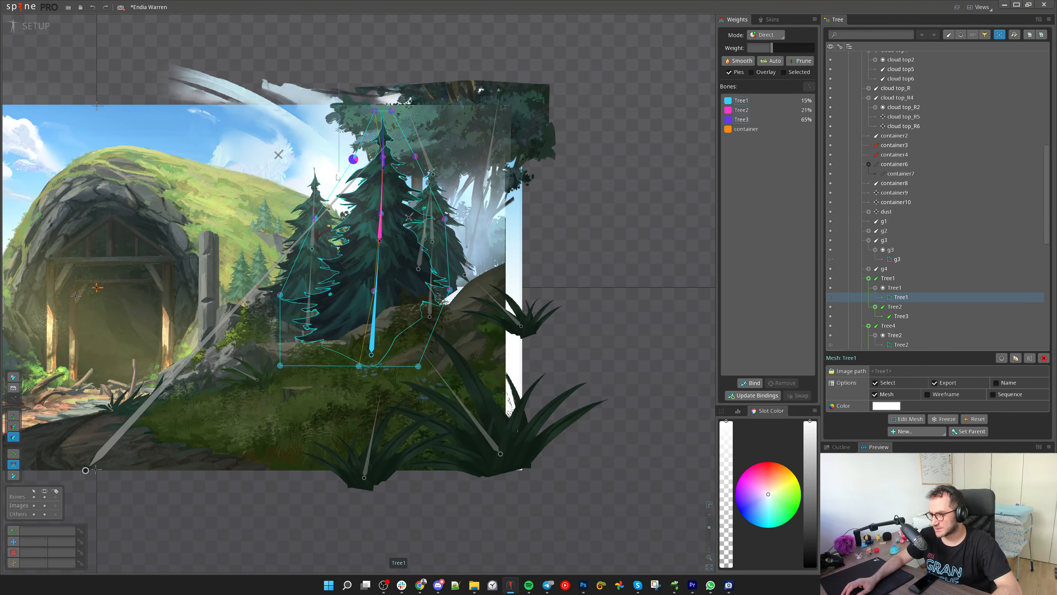
left_click_drag(337, 177, 216, 400)
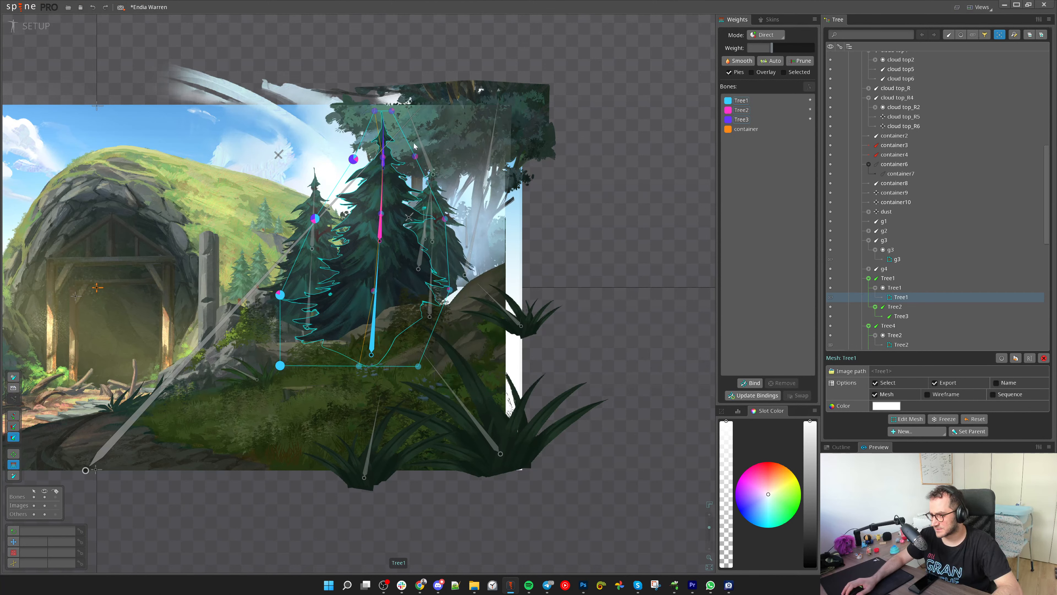
scroll(419, 387, "up", 2)
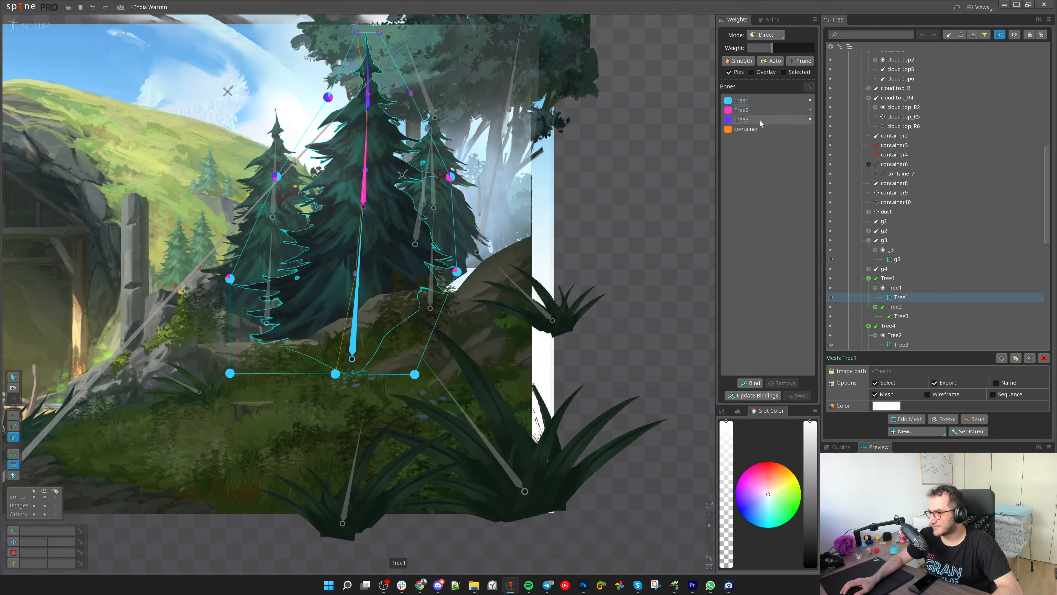
left_click(761, 129)
left_click_drag(367, 136, 364, 176)
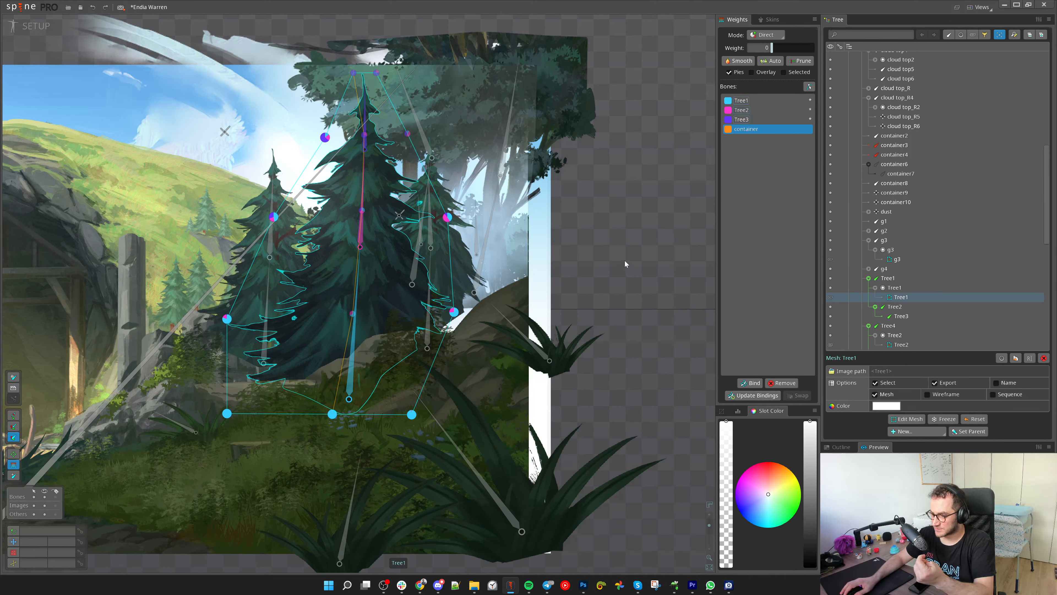
left_click_drag(625, 263, 627, 258)
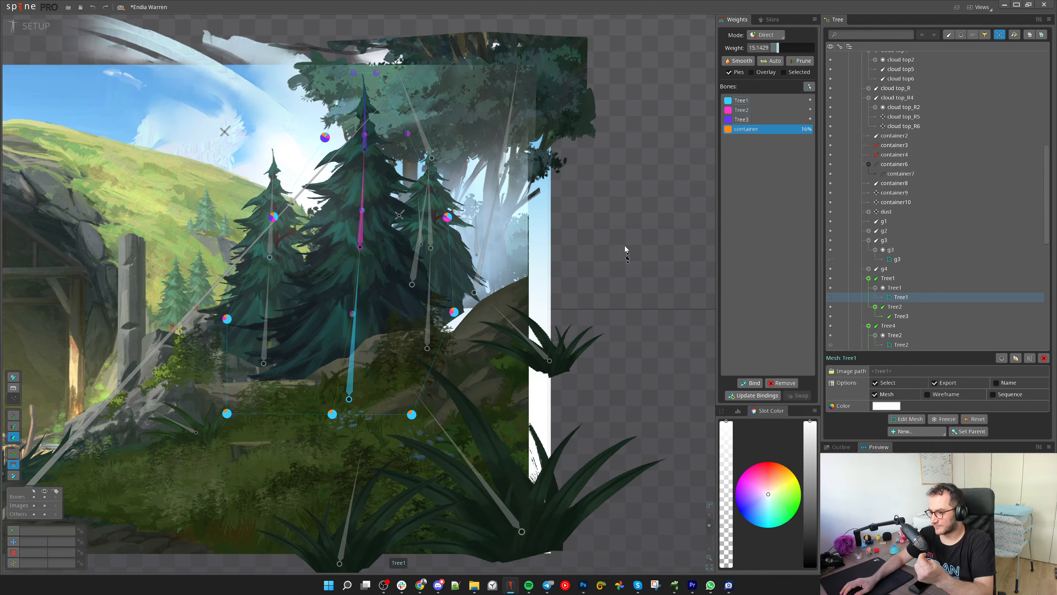
left_click(411, 414)
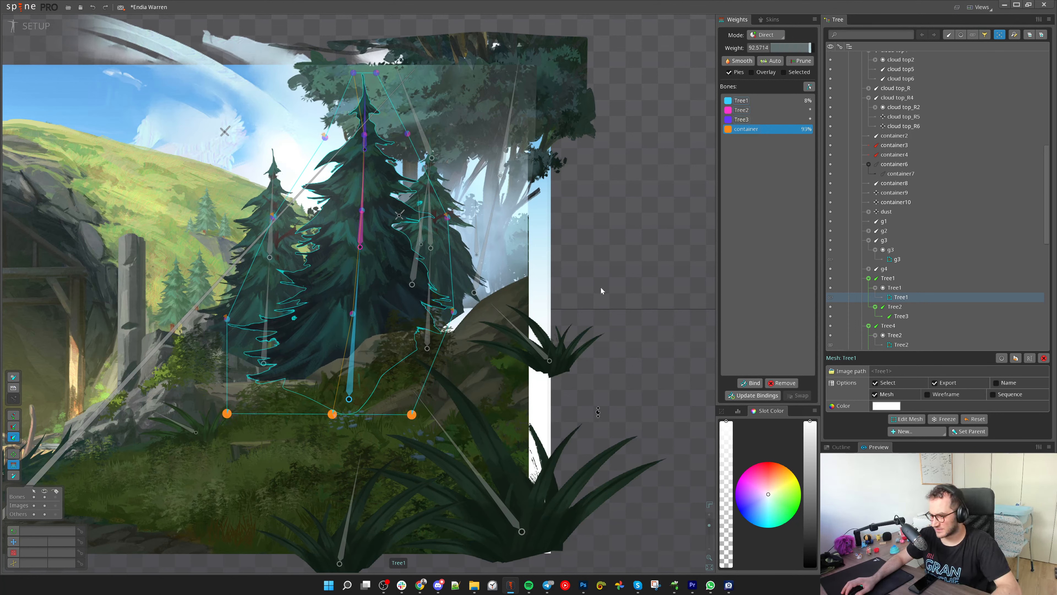
Test the middle fir's sway by rotating its Tree1, Tree2 and Tree3 bones together, and undo each rotation
key("space")
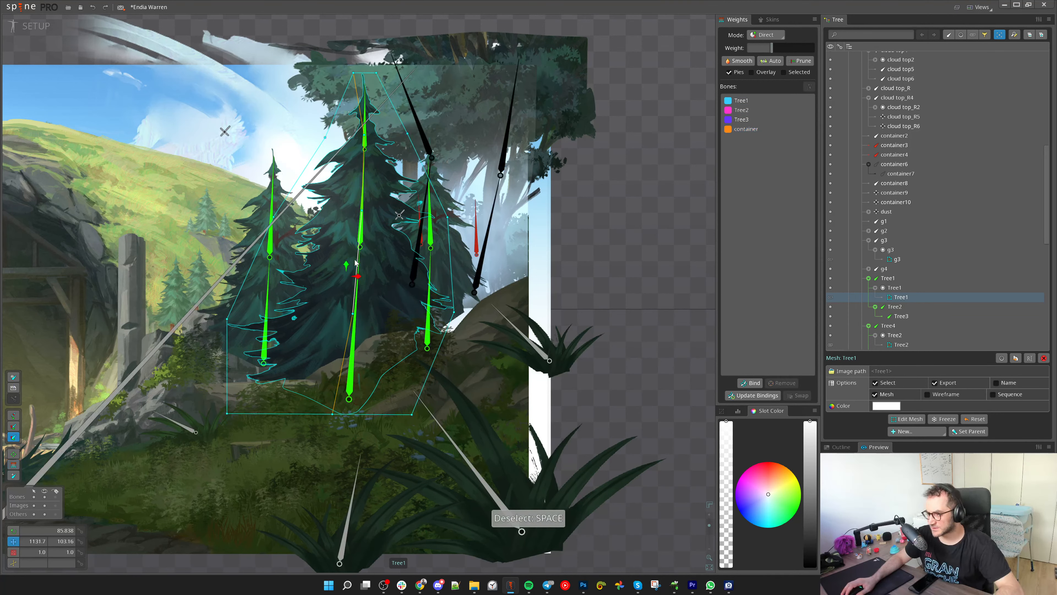
key("space")
left_click(355, 312)
left_click_drag(356, 122, 365, 149)
left_click(363, 187, "ctrl")
key("c")
left_click_drag(659, 215, 641, 201)
key("ctrl+z")
key("space")
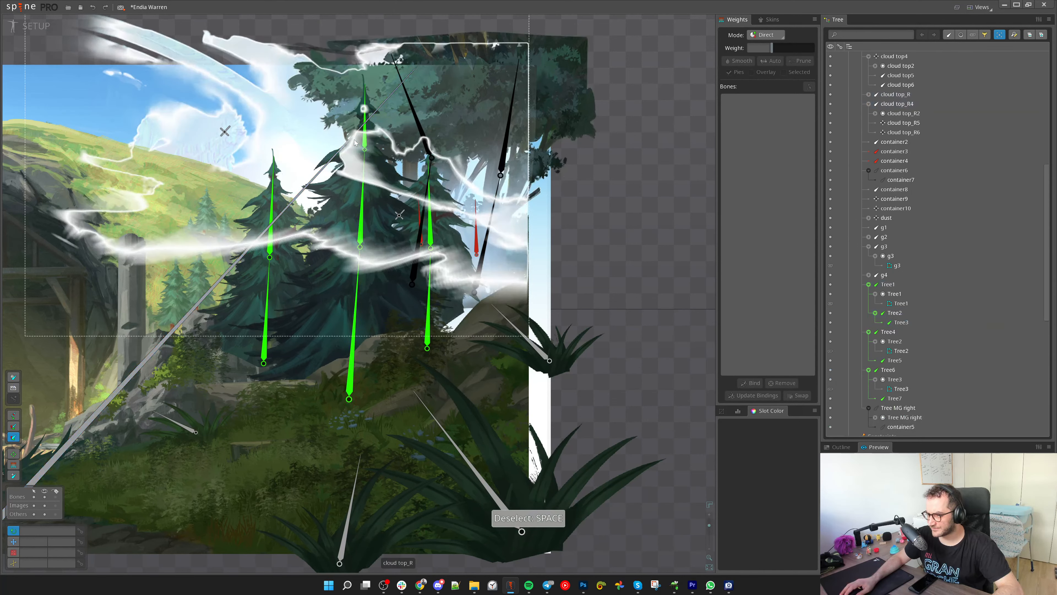
scroll(573, 228, "up", 2)
key("c")
left_click_drag(614, 259, 200, 166)
key("ctrl+z")
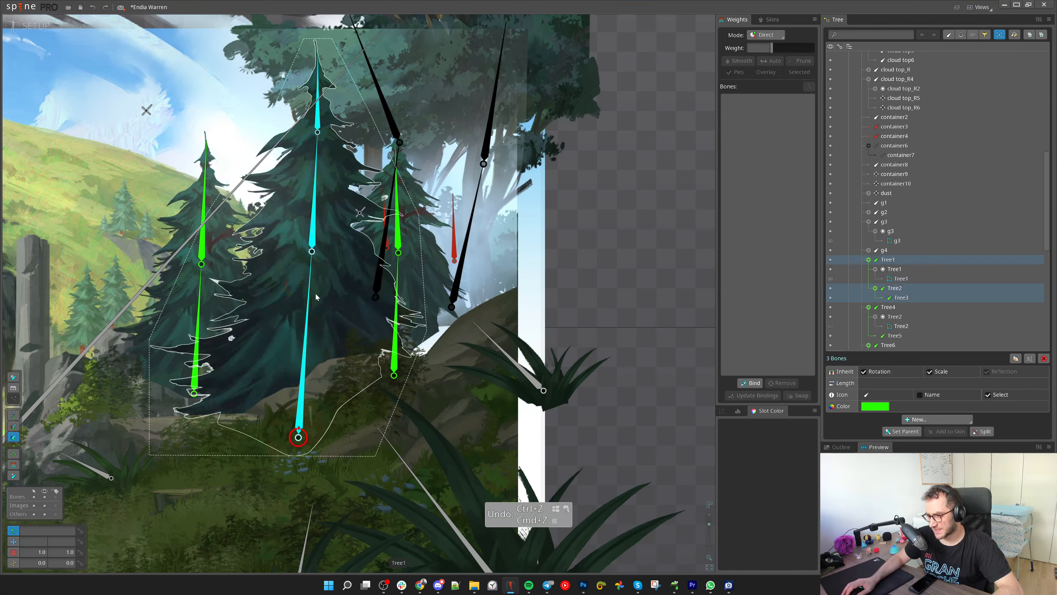
Raise the container bone's weight on the outer vertices of the middle fir's Tree1 mesh, reaching about 35% on the two lower side vertices
left_click(316, 292)
key("g")
scroll(351, 343, "down", 2)
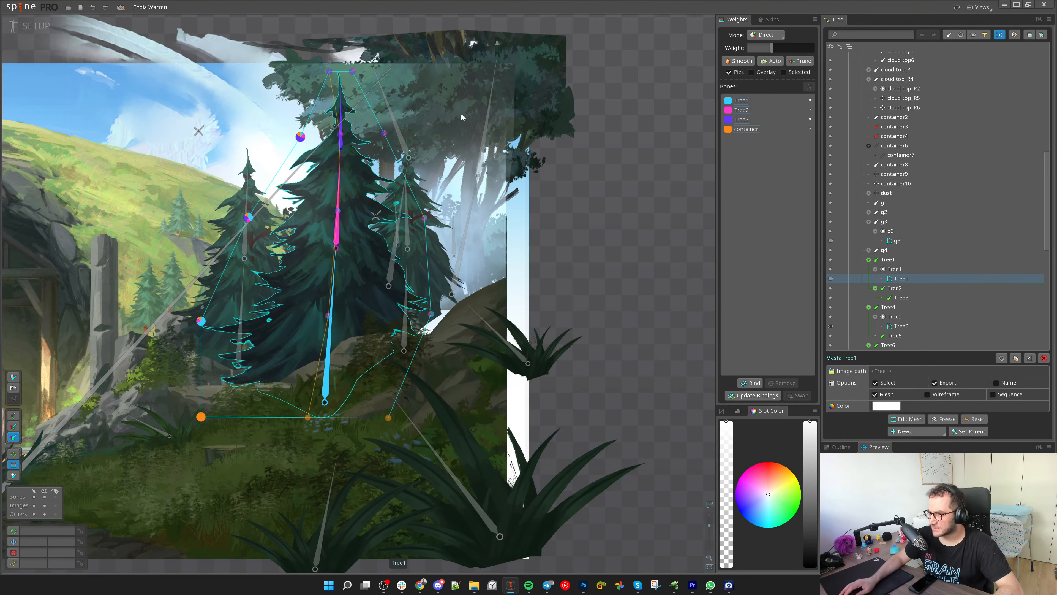
left_click_drag(449, 104, 370, 465)
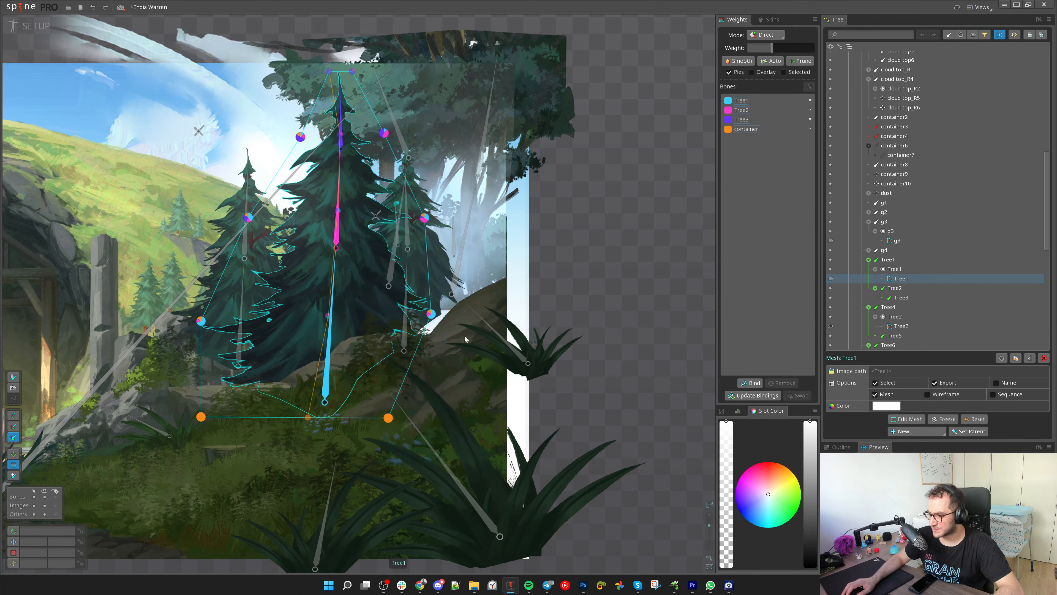
left_click_drag(254, 407, 403, 456)
left_click(748, 132)
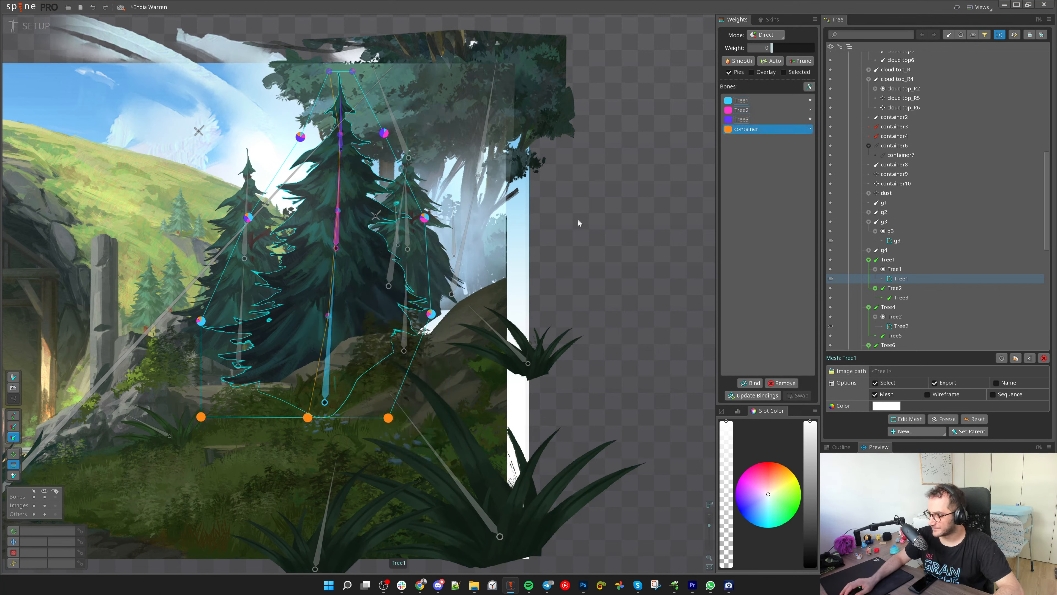
left_click_drag(579, 224, 580, 214)
left_click(576, 205)
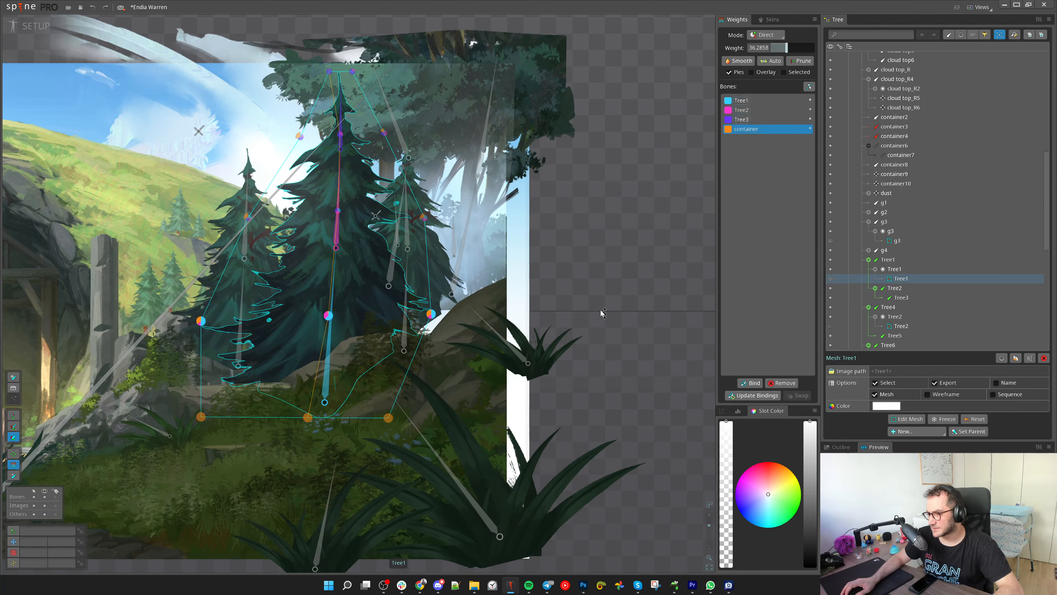
key("ctrl+z")
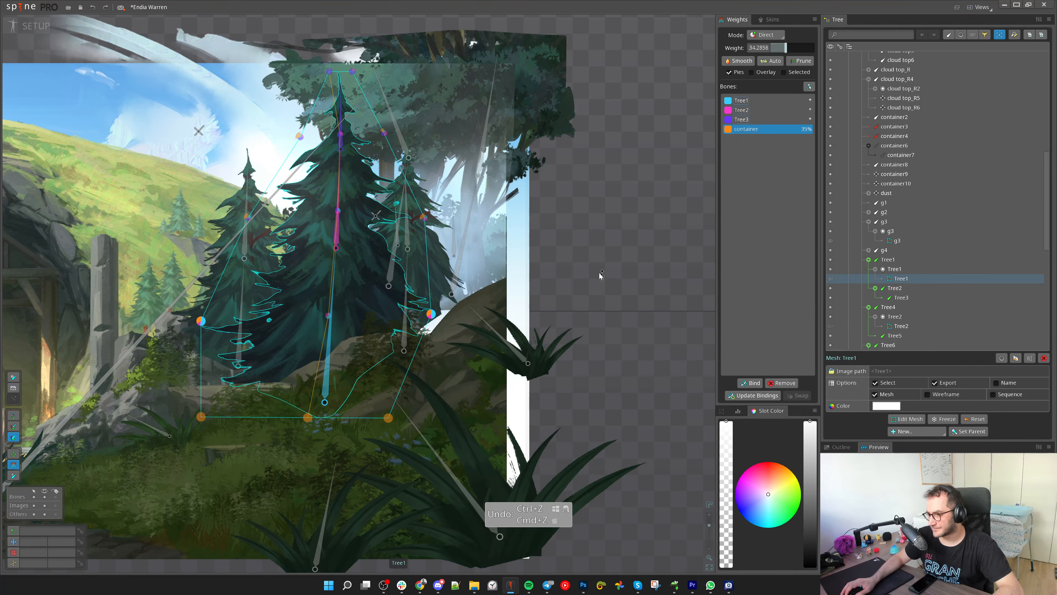
Test the reweighted middle fir by rotating its trunk bones, and undo the rotation
key("space")
left_click(334, 271)
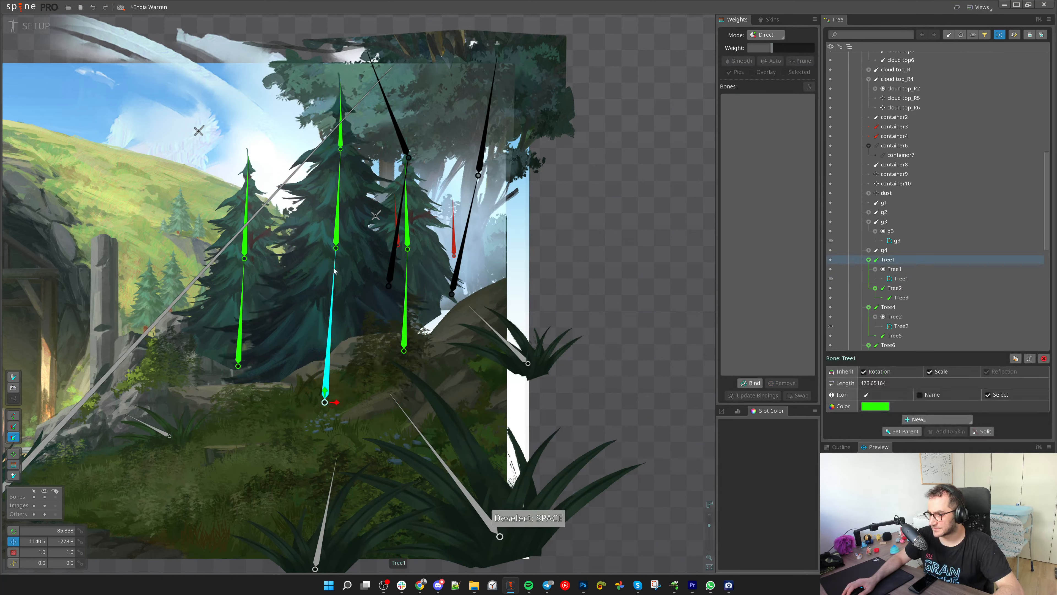
left_click(332, 144, "ctrl")
key("c")
left_click_drag(644, 263, 677, 266)
key("ctrl+z")
Select the outer vertices of the left fir's Tree2 mesh and give them partial container bone weight
left_click(266, 284)
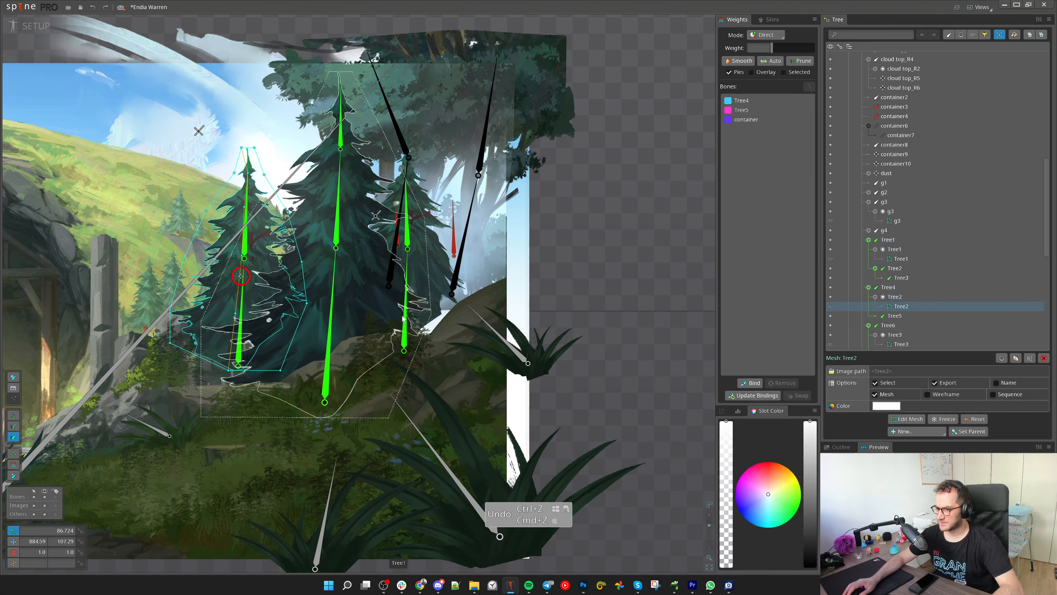
left_click(750, 383)
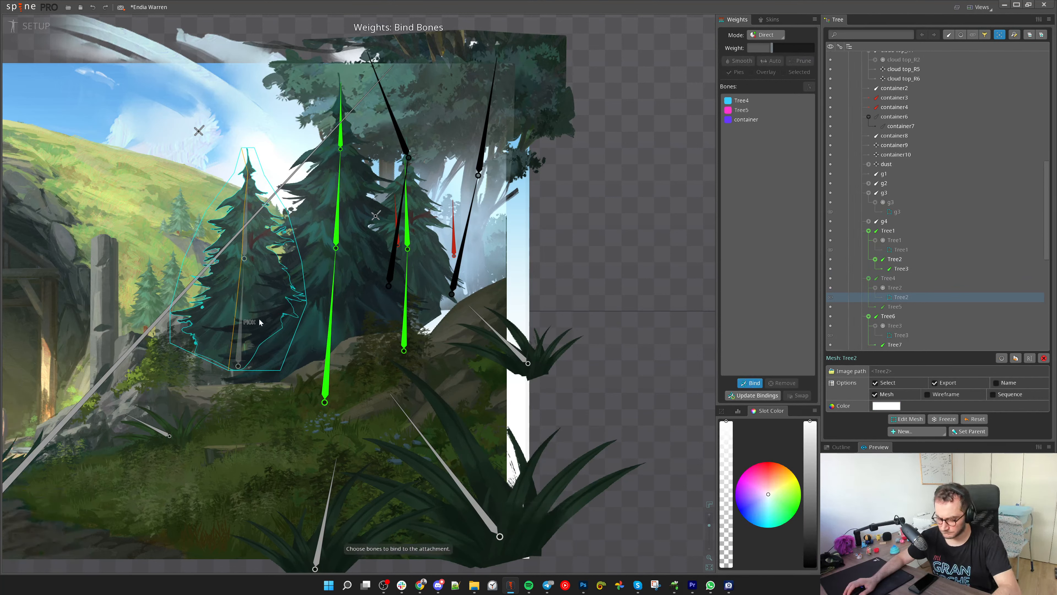
key("g")
left_click_drag(350, 174, 267, 418)
left_click(264, 175, "ctrl")
left_click_drag(78, 149, 208, 356)
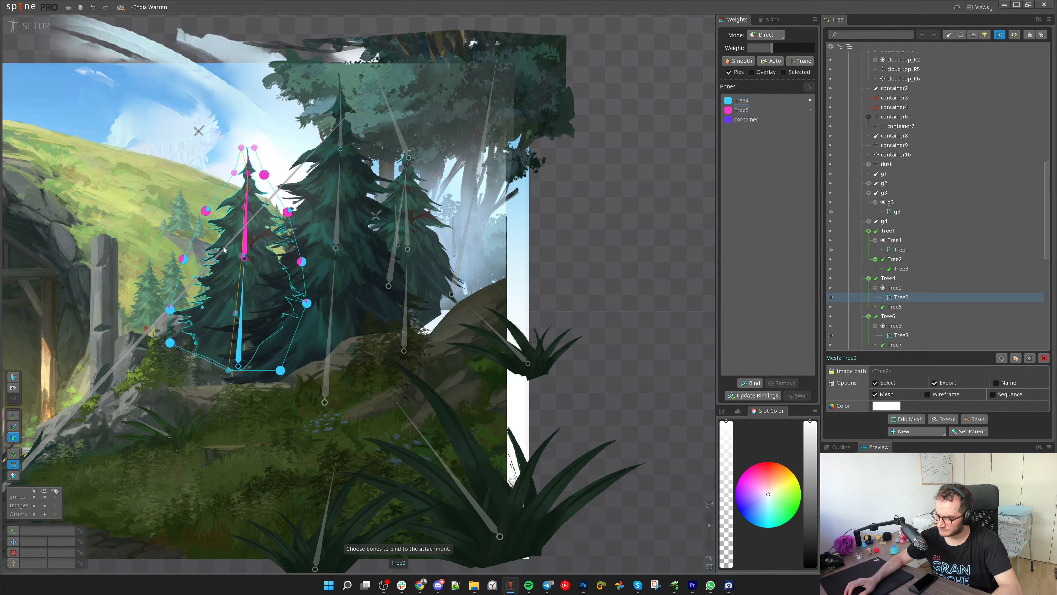
left_click_drag(237, 180, 238, 182)
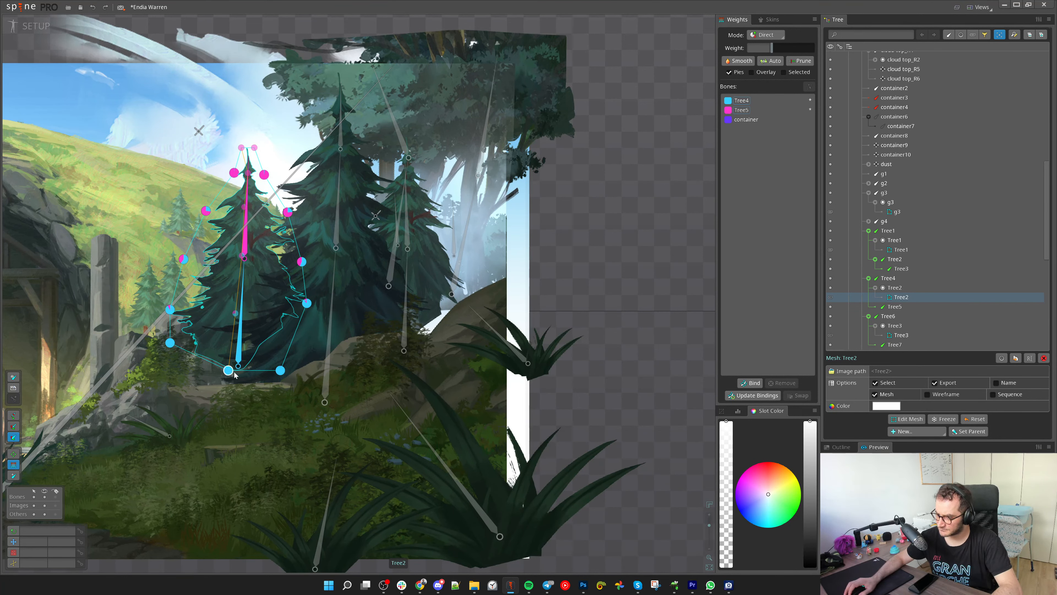
scroll(262, 324, "up", 2)
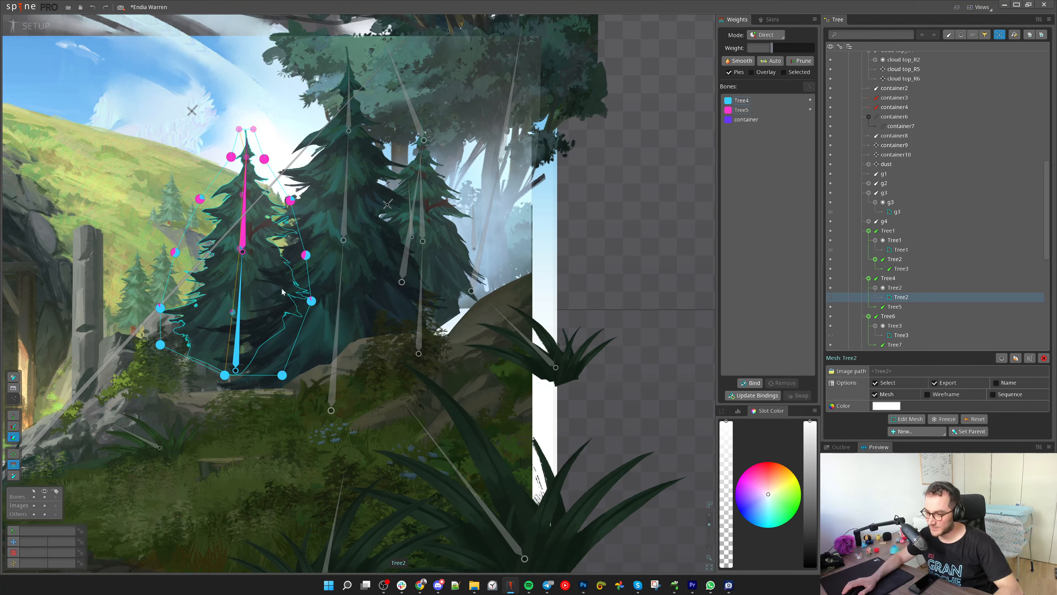
scroll(330, 334, "up", 2)
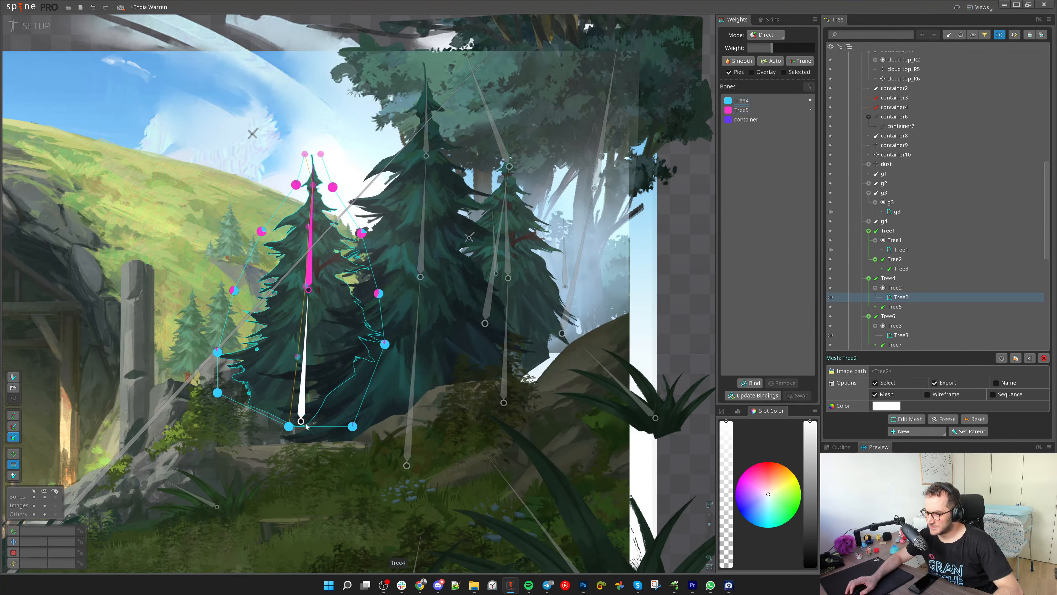
left_click(761, 120)
left_click_drag(476, 338, 476, 314)
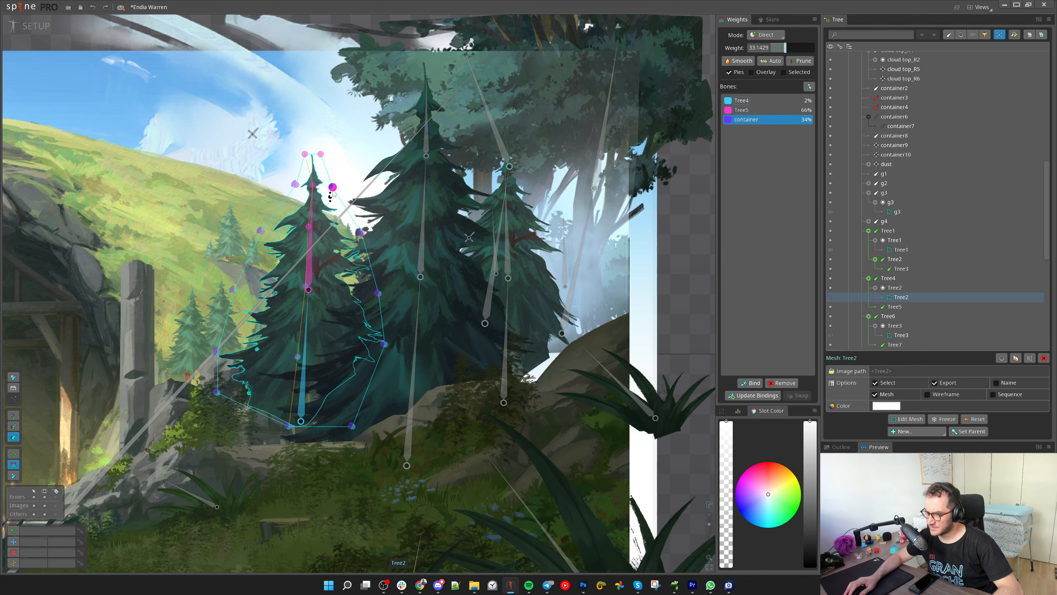
Set the container bone's weight to about 21% on the left fir's upper side vertices and about 45% on its lower side vertices
left_click(361, 232, "ctrl")
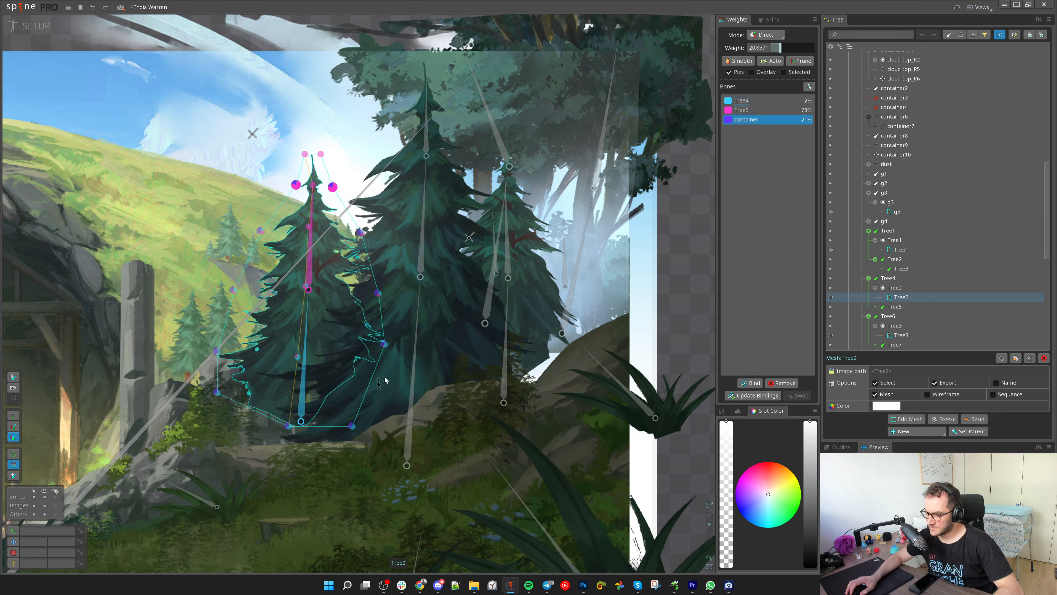
left_click_drag(427, 368, 426, 352)
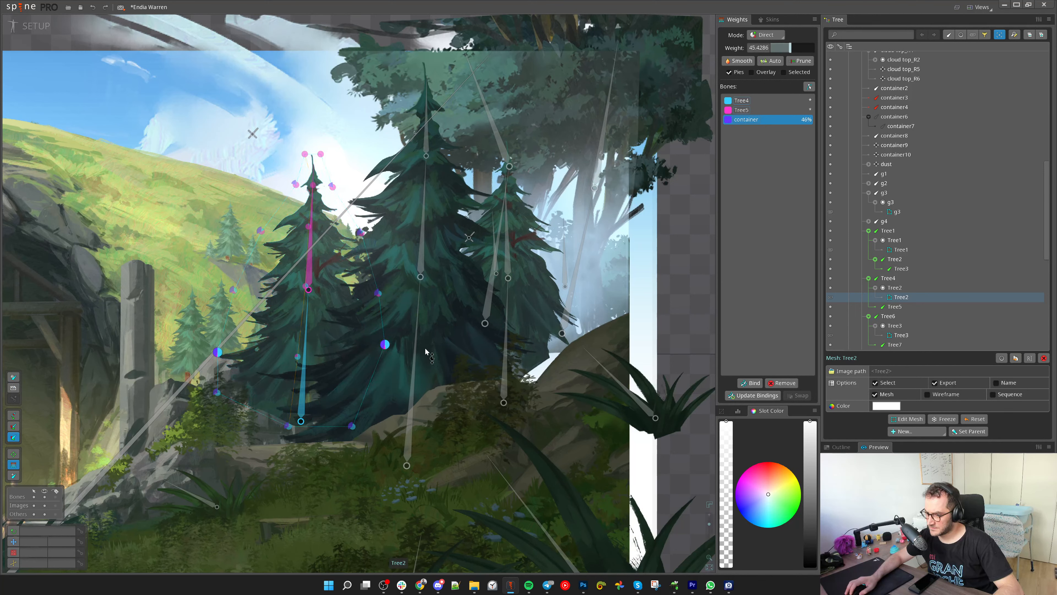
Test the left fir's sway by rotating its two trunk bones together, and undo the rotation
scroll(325, 316, "down", 1)
key("space")
left_click(325, 263)
left_click(323, 315, "ctrl")
key("c")
mouse_move(323, 315)
left_mouse_down()
mouse_move(303, 315)
mouse_move(340, 316)
mouse_move(303, 316)
mouse_move(313, 315)
left_mouse_up()
key("ctrl+z")
Select the outer vertices of the right fir's Tree3 mesh and give them 20% container bone weight
left_click_drag(525, 297, 476, 303)
left_click(476, 304)
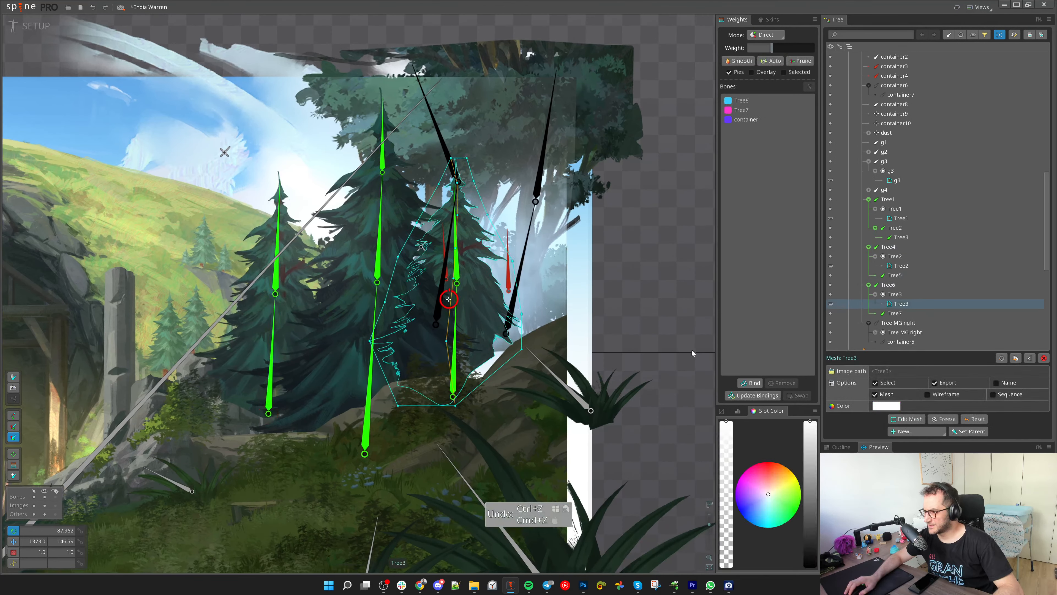
left_click(753, 383)
key("Escape")
key("g")
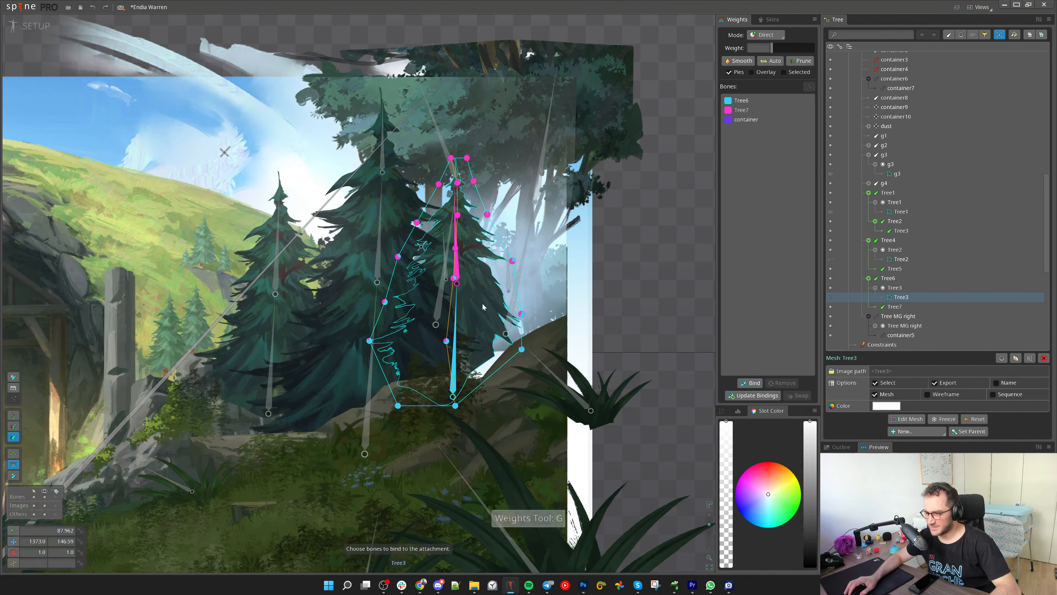
scroll(335, 306, "down", 1)
left_click_drag(322, 421, 415, 207)
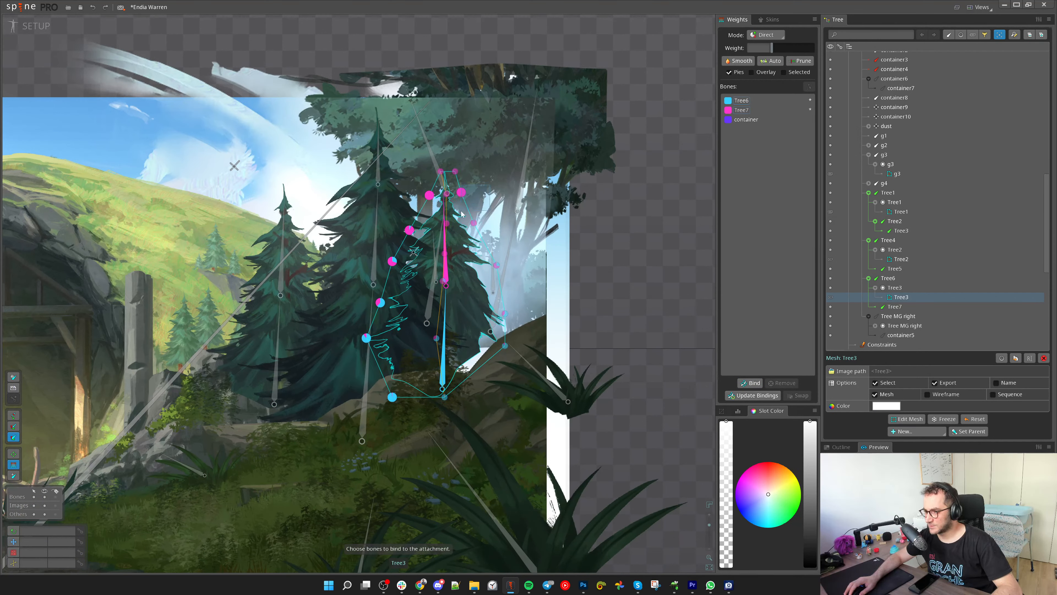
left_click_drag(512, 206, 466, 242)
left_click_drag(553, 243, 486, 419)
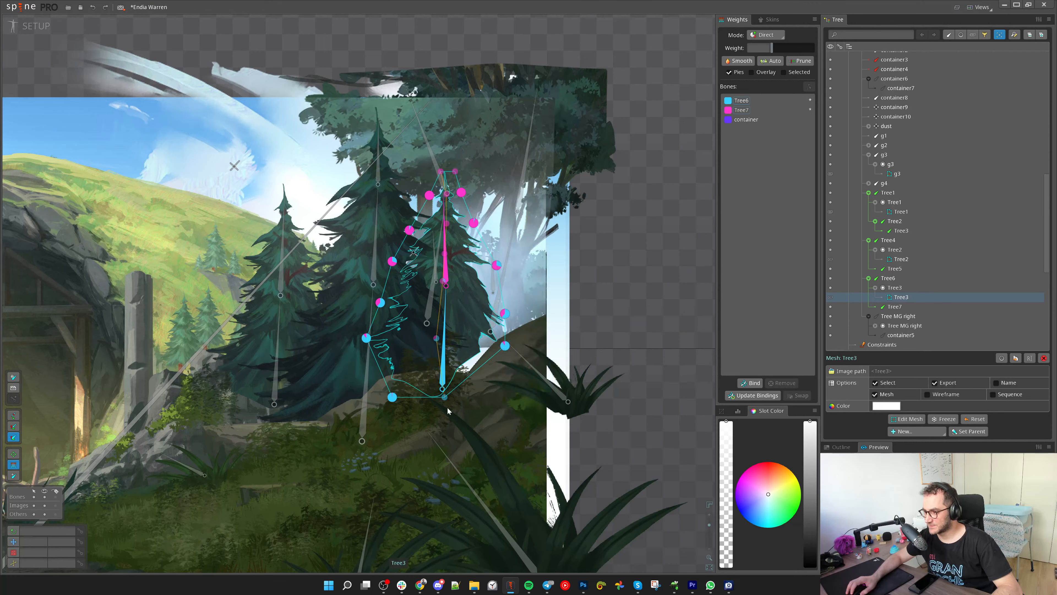
scroll(448, 339, "up", 1)
left_click(747, 120)
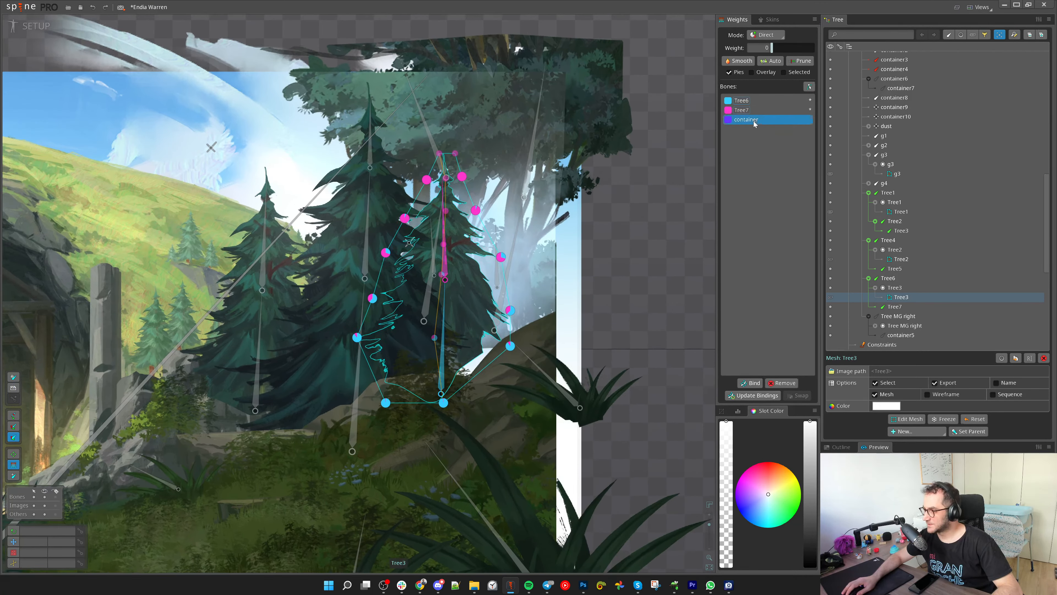
left_click_drag(633, 276, 632, 263)
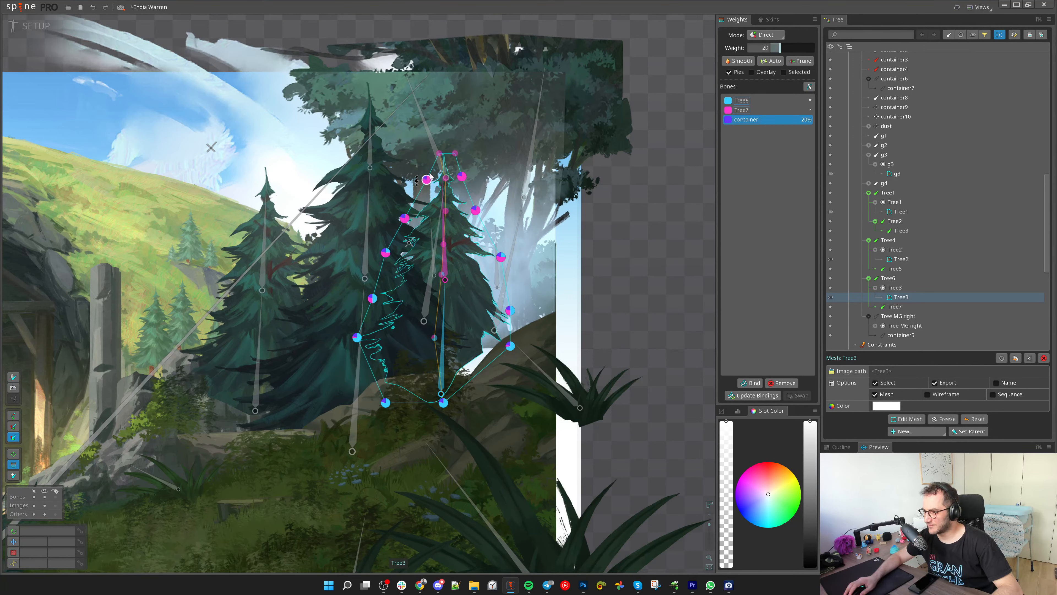
Set the right fir's container weight to 100% on the lowest vertices, about 35% on the sides and about 17% near the tip
scroll(441, 233, "up", 2)
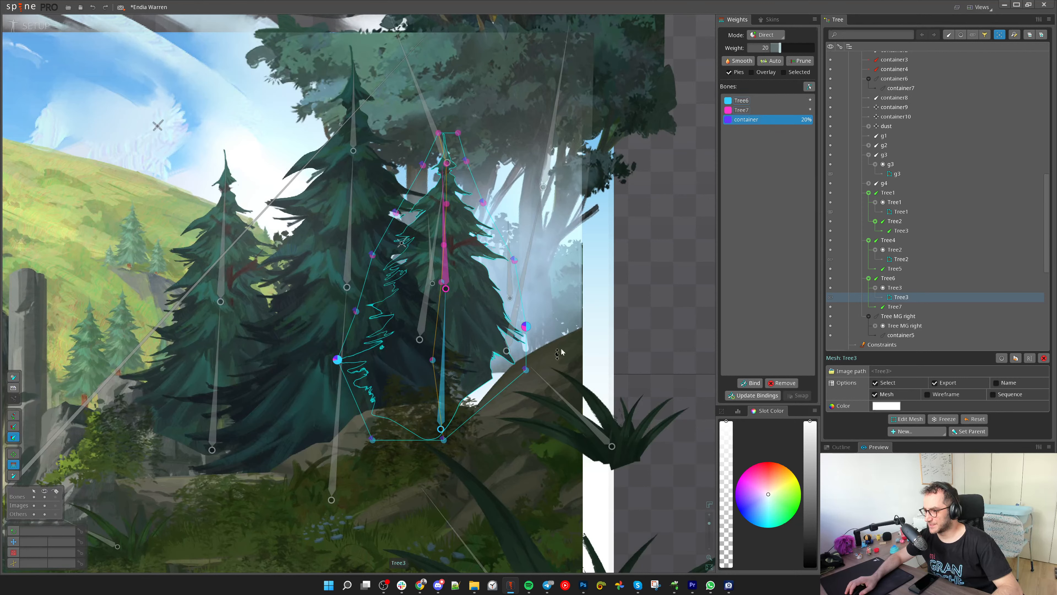
left_click_drag(645, 319, 652, 282)
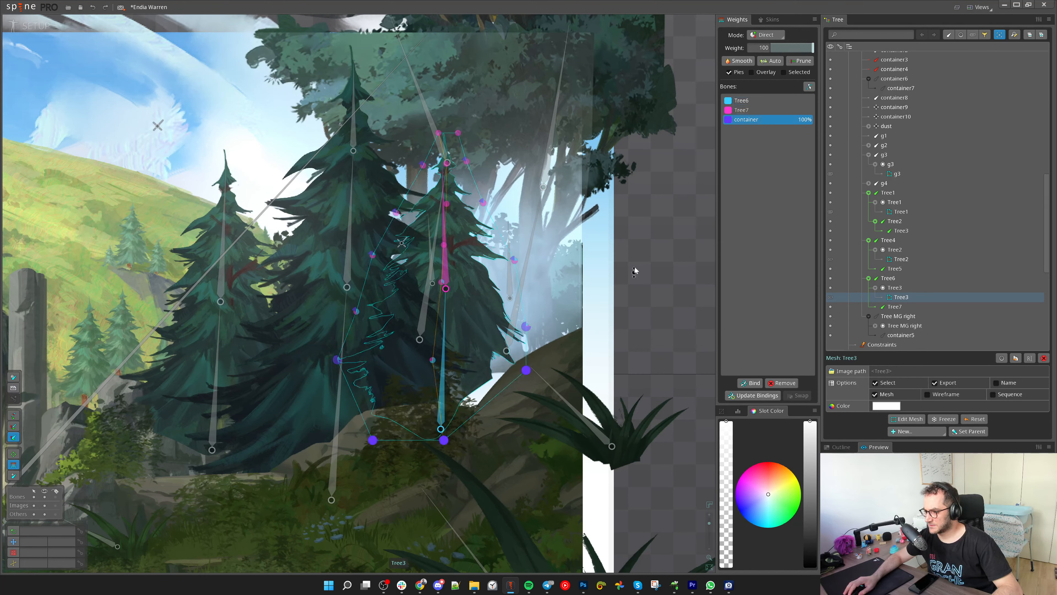
left_click(356, 311)
left_click(515, 261)
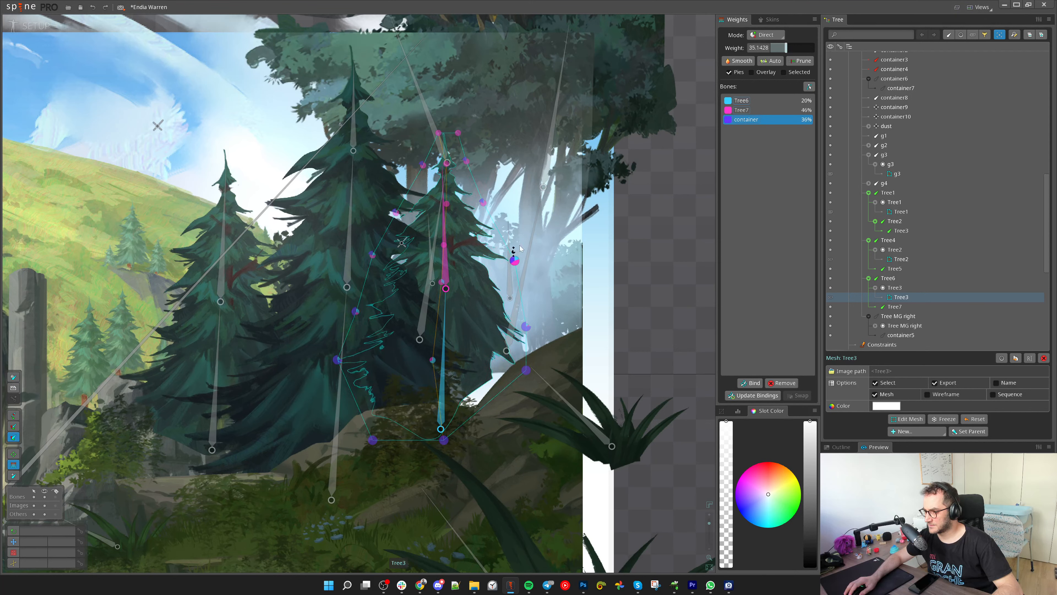
left_click(483, 203)
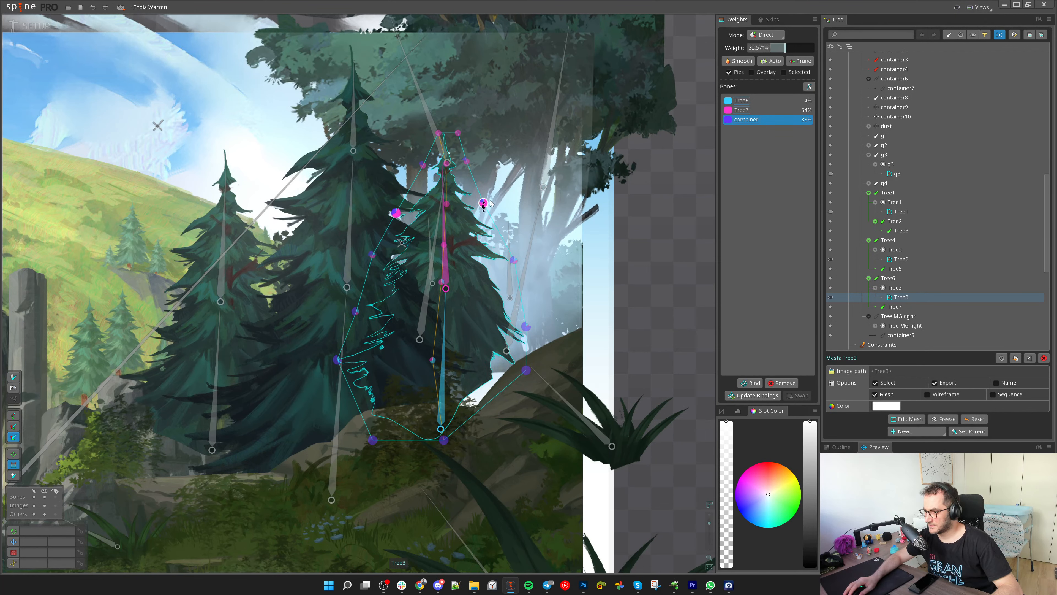
scroll(503, 264, "down", 1)
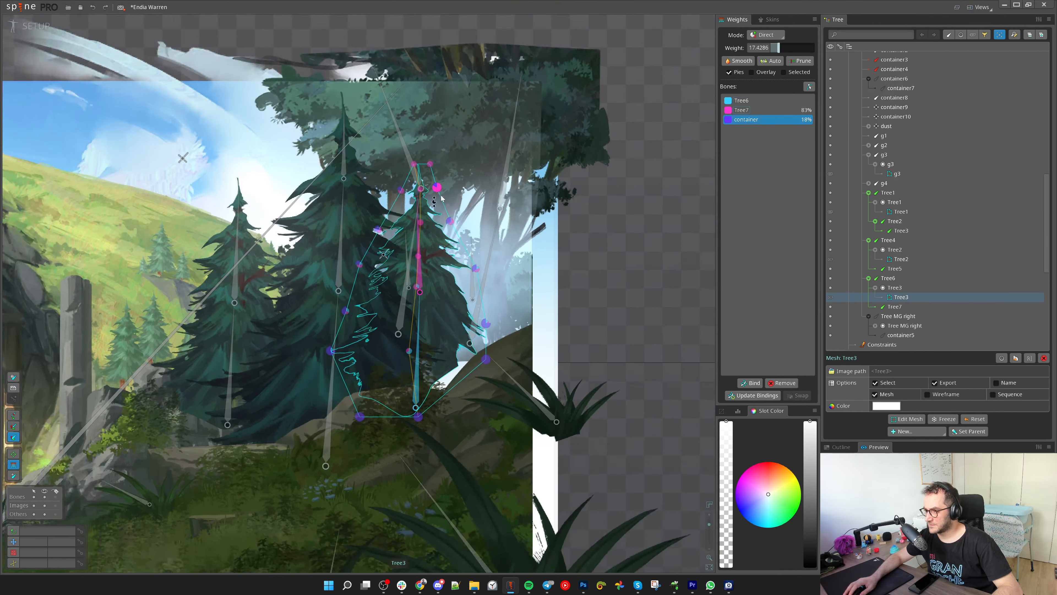
Test the reweighted right fir by rotating its Tree6 and Tree7 bones together, and undo the rotation
scroll(487, 337, "down", 1)
key("v")
key("space")
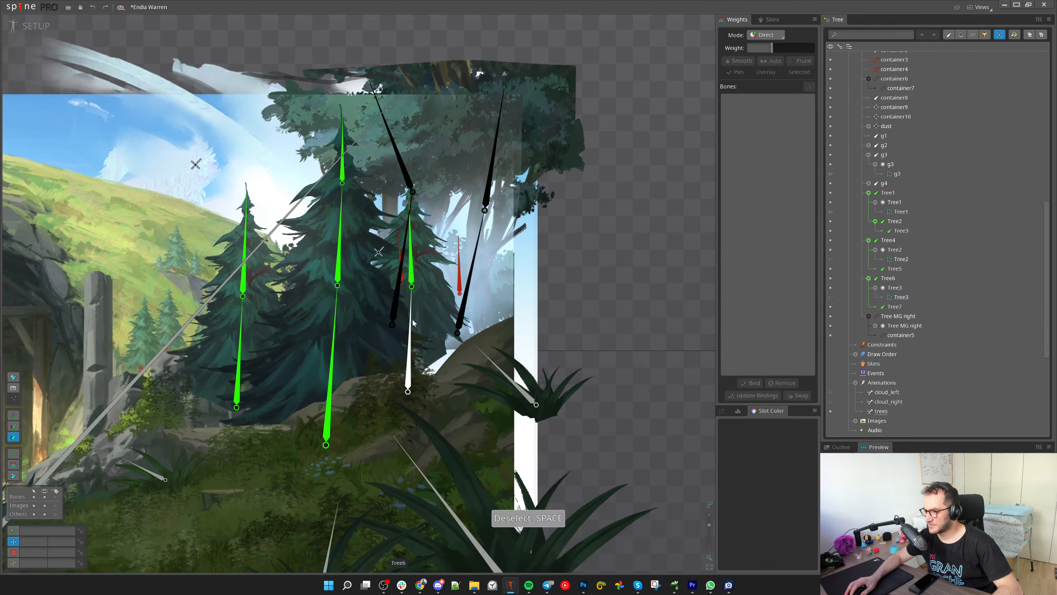
left_click(411, 324)
left_click(412, 270, "ctrl")
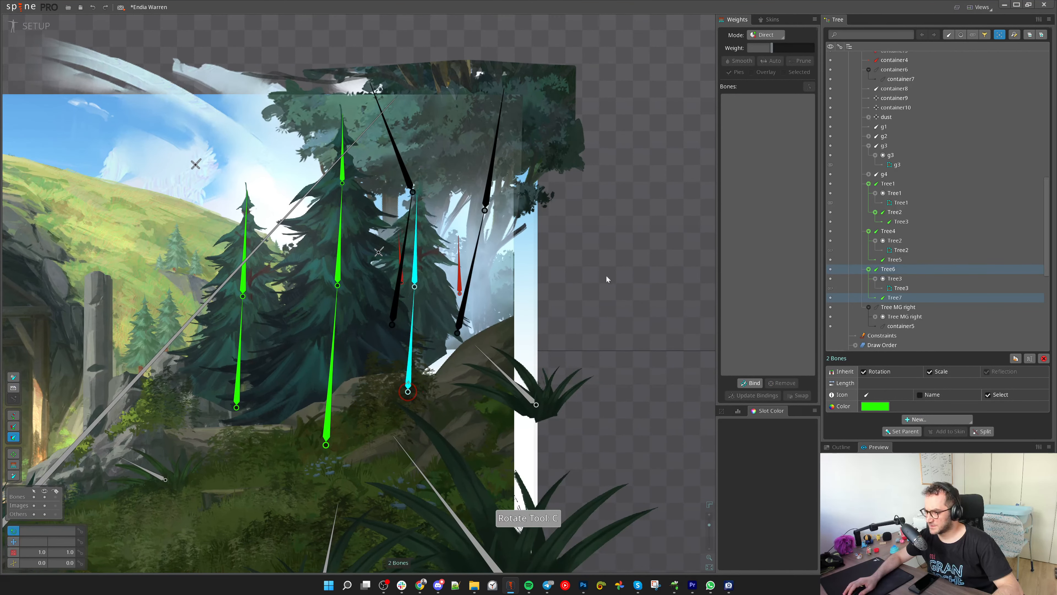
key("ctrl+z")
left_click(449, 308)
Restore Tree6 bone weight on the right fir's lower outer vertices, about 24% on the lowest side vertex, and test the sway by rotating its bones
scroll(441, 309, "up", 1)
key("g")
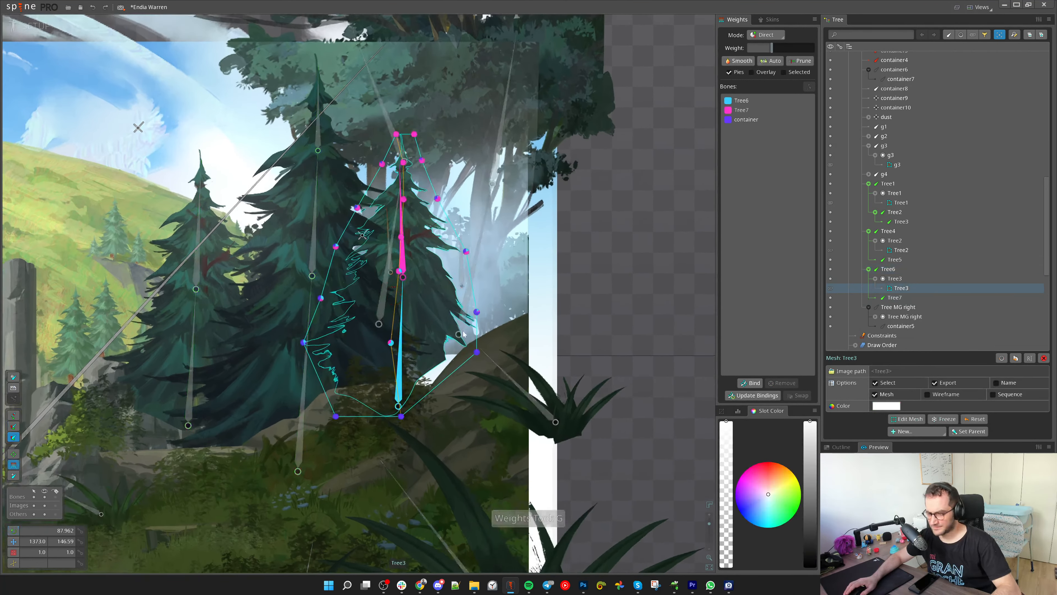
left_click(401, 315)
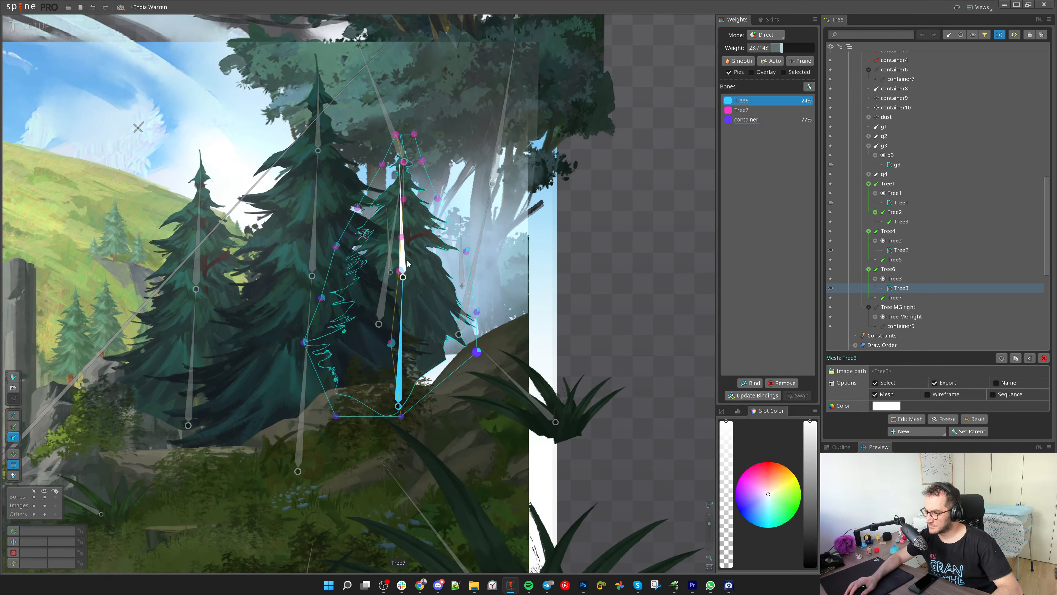
left_click(401, 300)
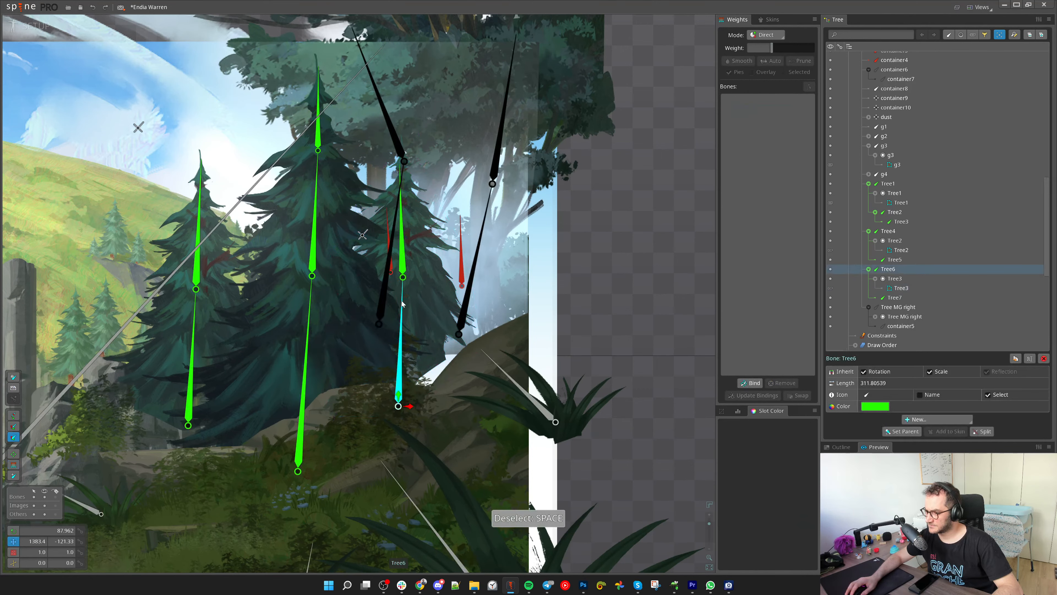
left_click(402, 258, "ctrl")
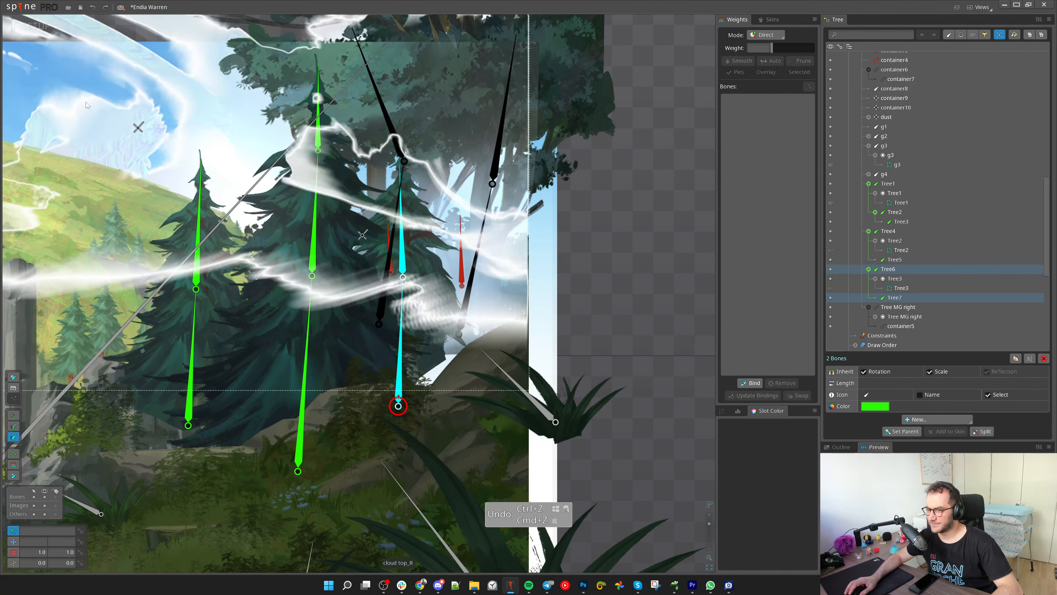
Switch to Animate mode and play the trees animation to examine how the three firs sway
left_click(31, 26)
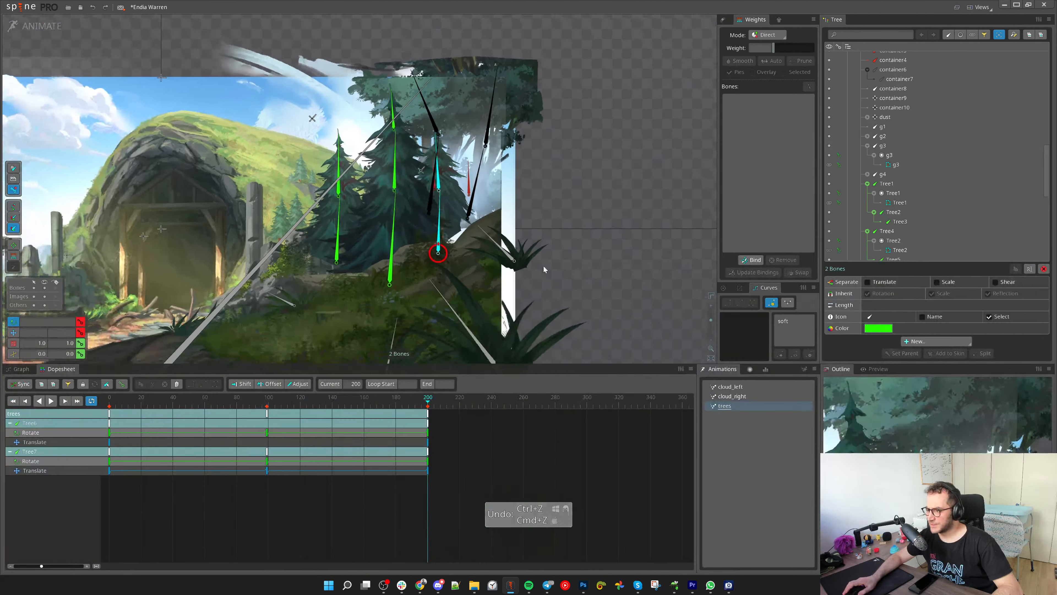
key("d")
key("ctrl+b")
key("ctrl+b")
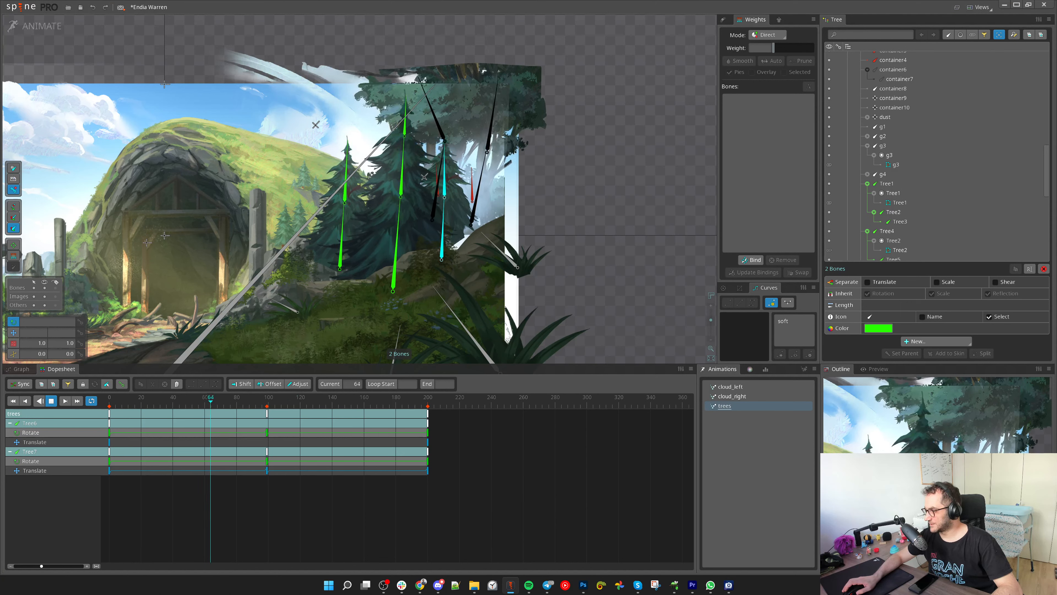
left_click_drag(570, 282, 572, 301)
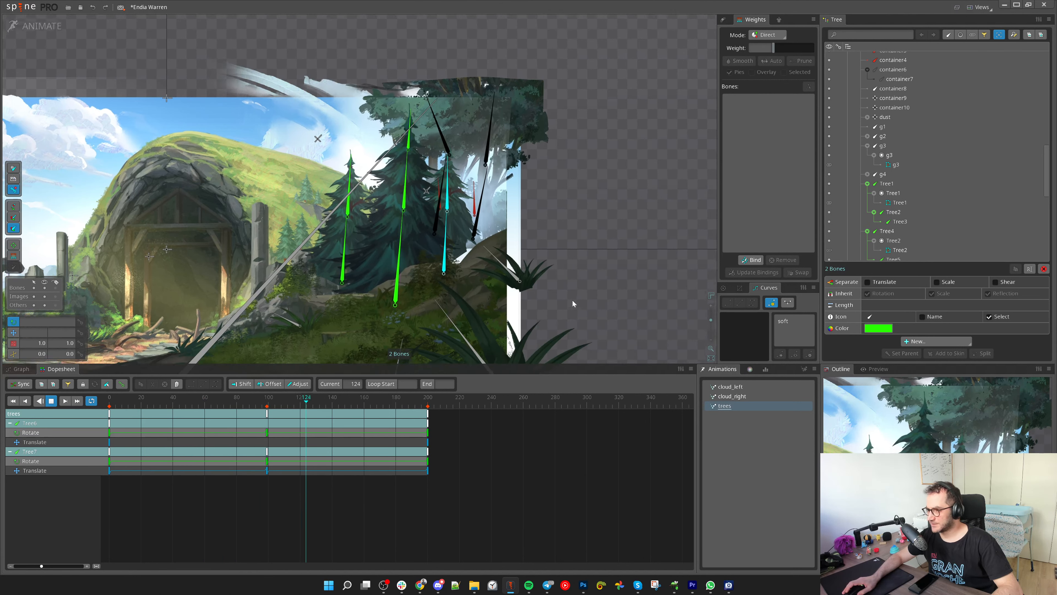
Offset the looping keys of Tree2, Tree5 and Tree7 by 32 frames, and those of the Tree3 tip bone by about 59 frames
key("space")
key("space")
left_click(347, 208)
left_click(403, 199, "ctrl")
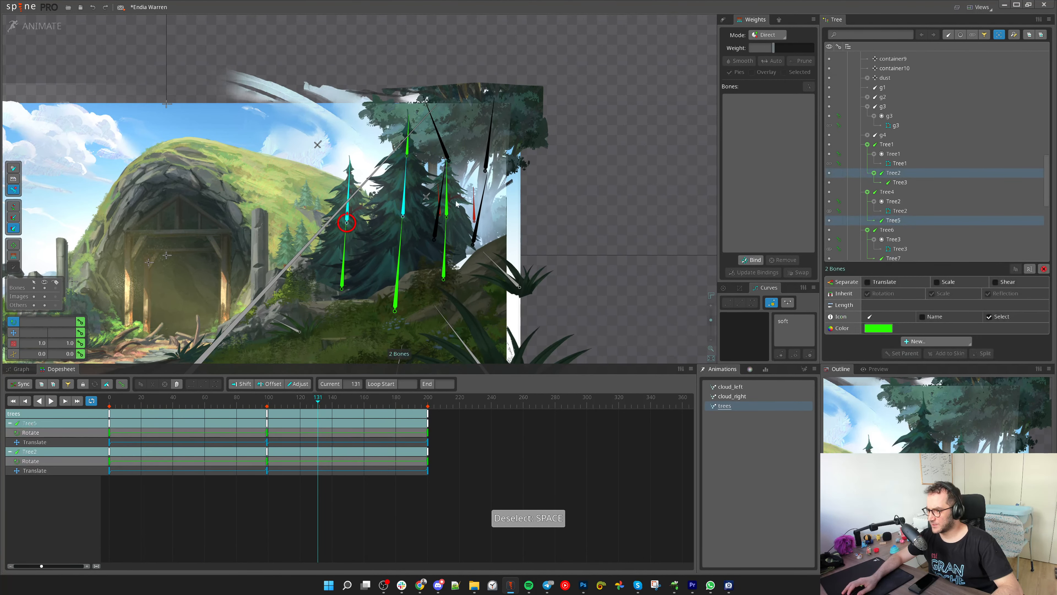
left_click(446, 192, "ctrl")
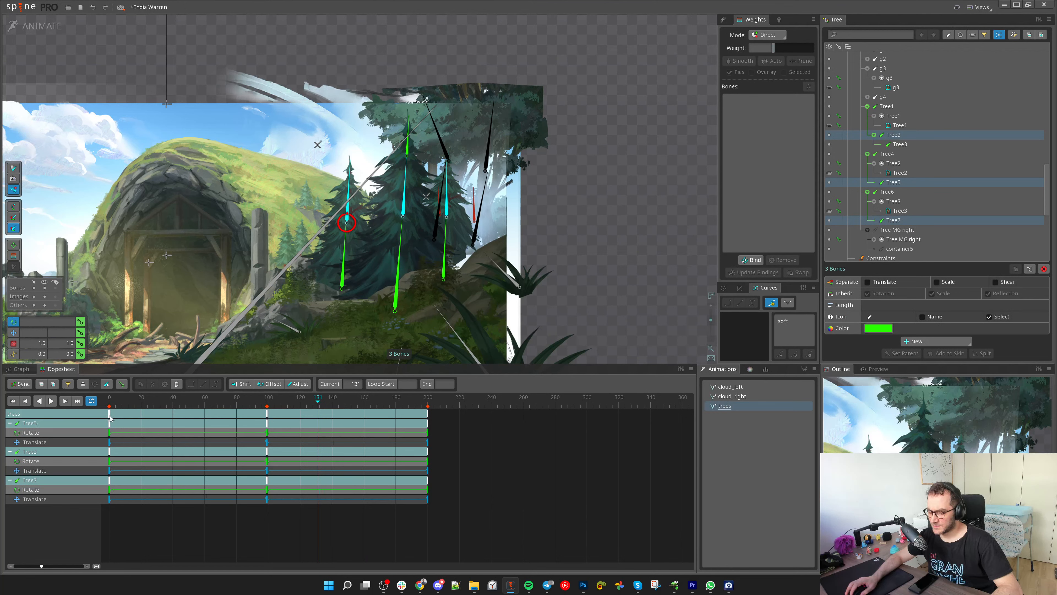
left_click_drag(110, 416, 138, 417)
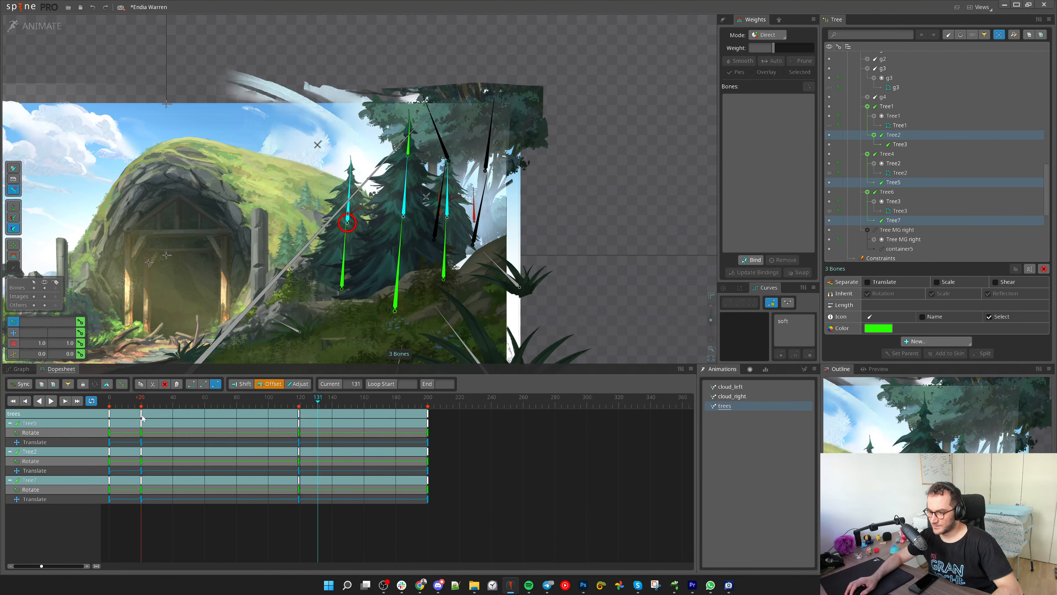
left_click(408, 134)
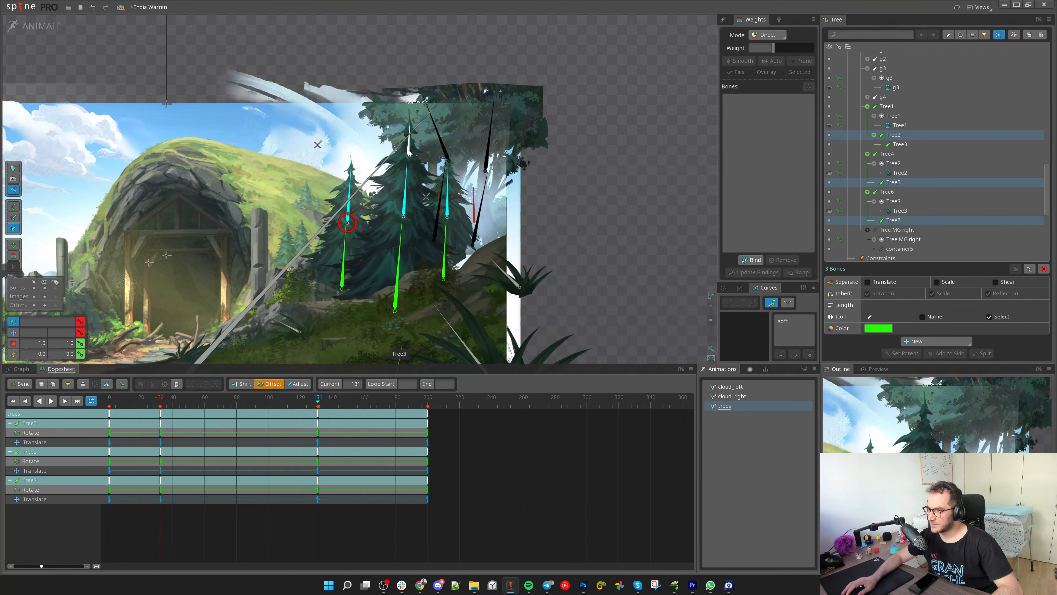
left_click_drag(107, 414, 167, 412)
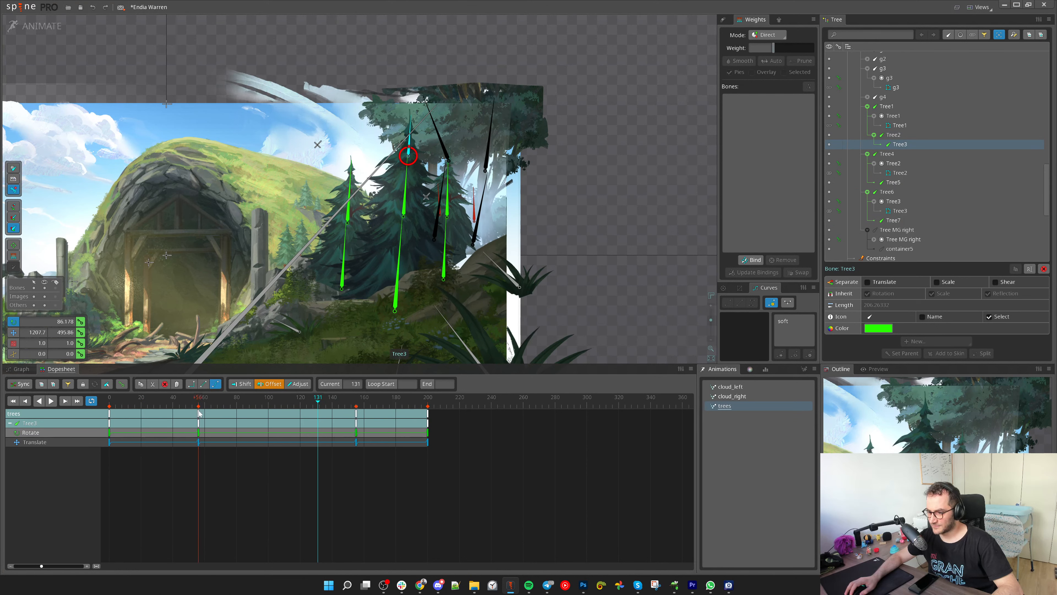
Offset the looping keys of the left fir's Tree4 and Tree5 bones together by about 17 frames
scroll(417, 242, "up", 2)
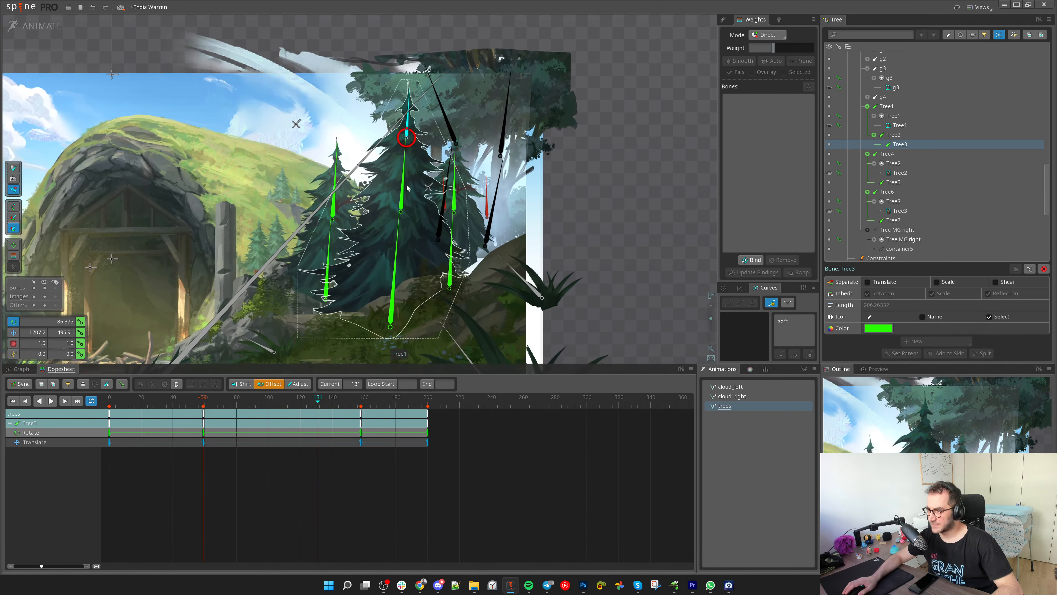
left_click_drag(354, 212, 318, 200)
left_click(291, 250)
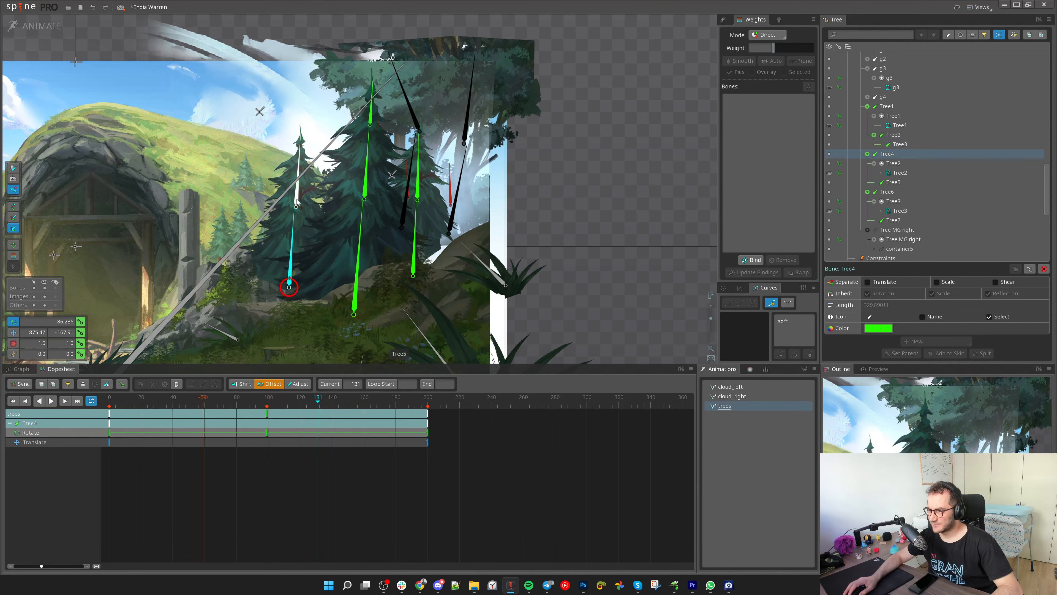
left_click(297, 190, "ctrl")
left_click_drag(110, 413, 139, 413)
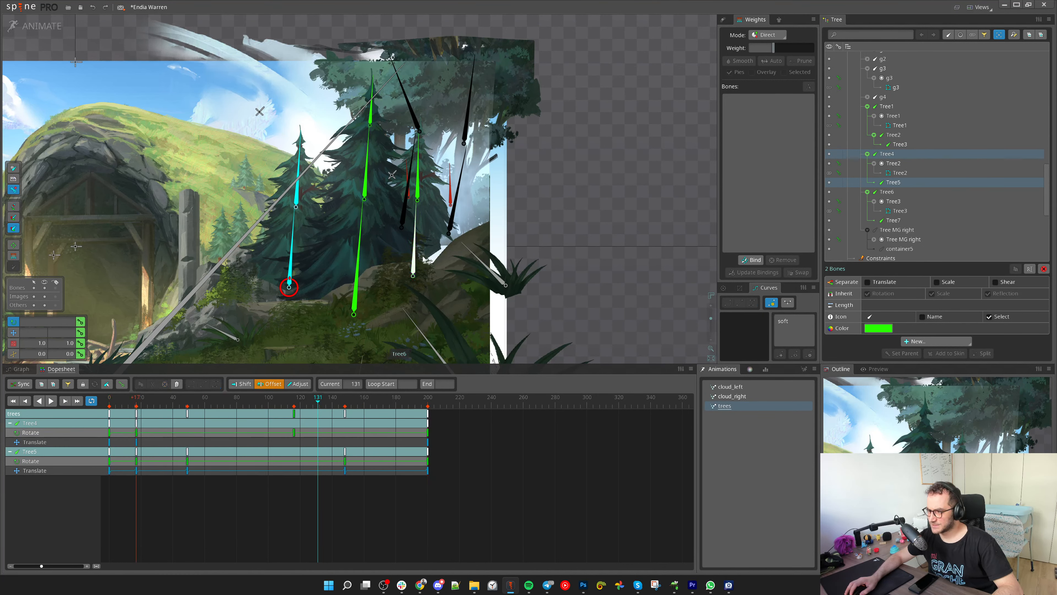
Offset the looping keys of the right fir's Tree6 and Tree7 bones together about 28 frames earlier
left_click(415, 245)
left_click(418, 167, "ctrl")
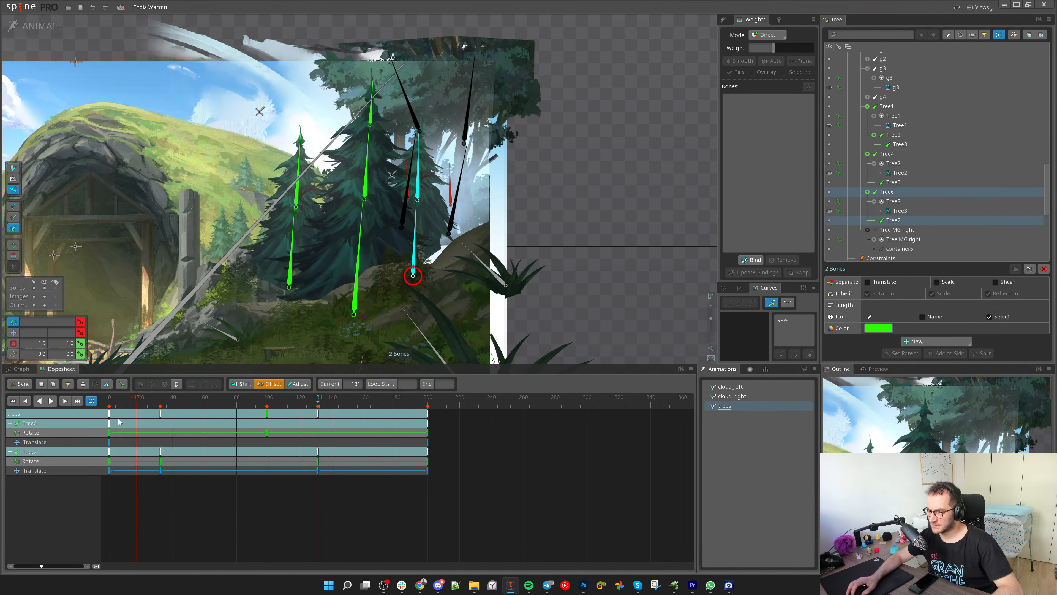
left_click_drag(110, 413, 65, 413)
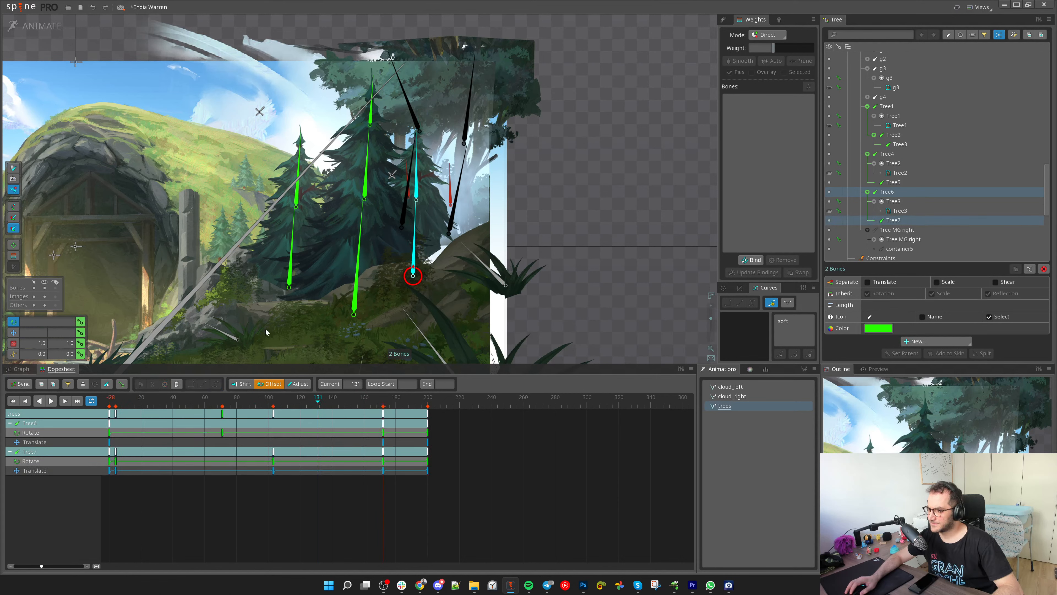
Select all seven fir bones, limit the dopesheet to rotate keys, and offset those looping keys by 49 frames
left_click(295, 201)
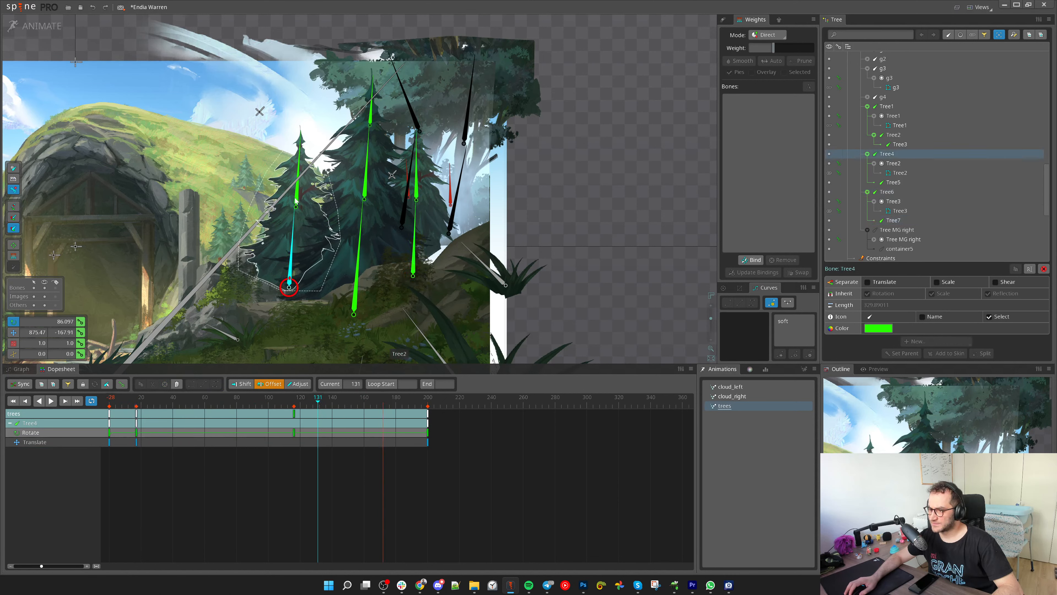
left_click(295, 201, "ctrl")
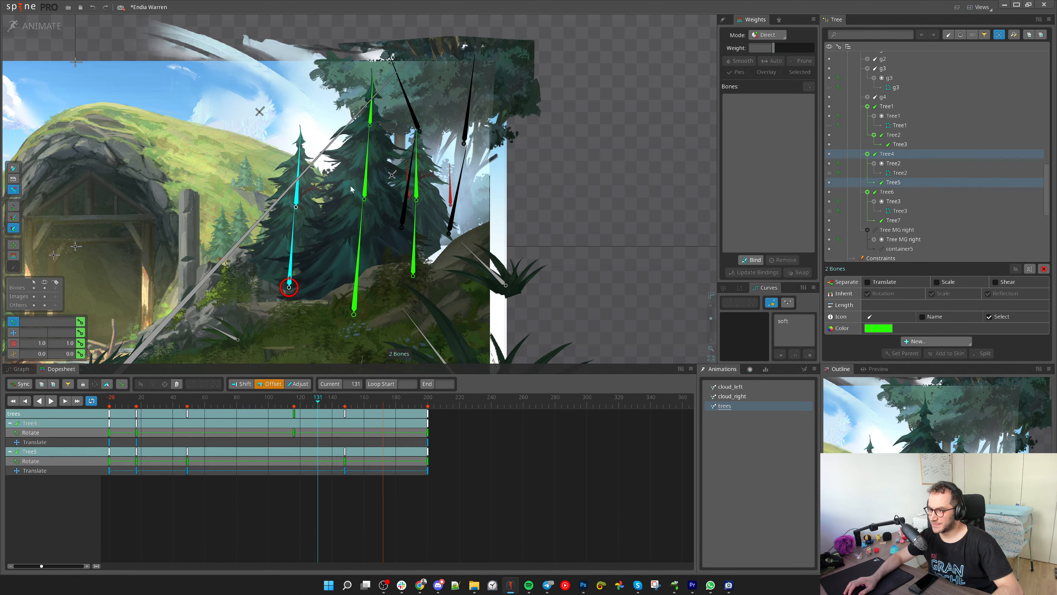
left_click_drag(344, 180, 371, 204)
left_click(418, 207, "ctrl")
left_click(370, 120, "ctrl")
left_click(68, 383)
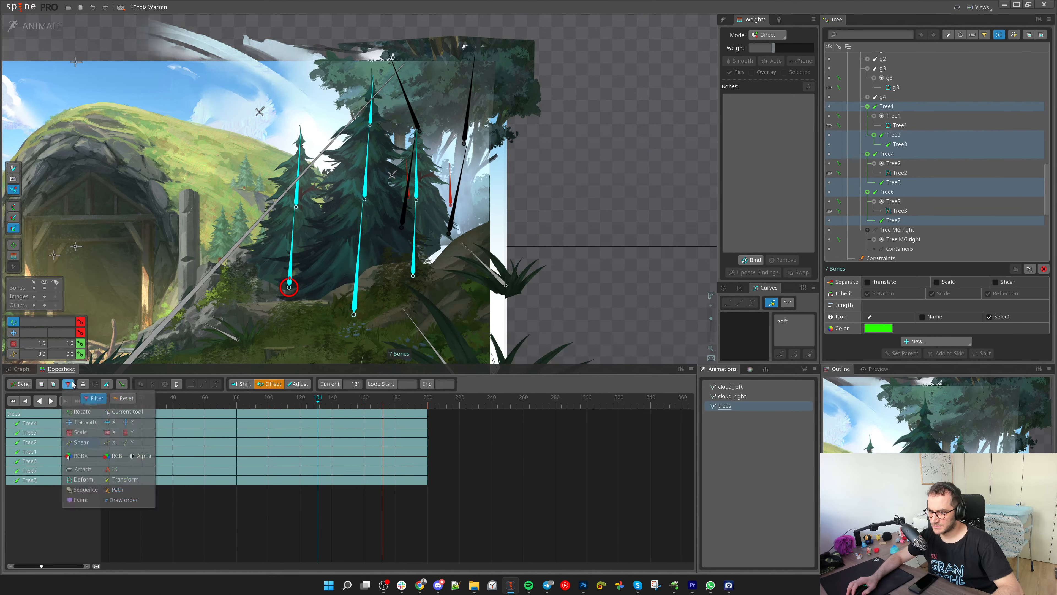
left_click(90, 410)
left_click(227, 429)
left_click_drag(111, 415, 189, 420)
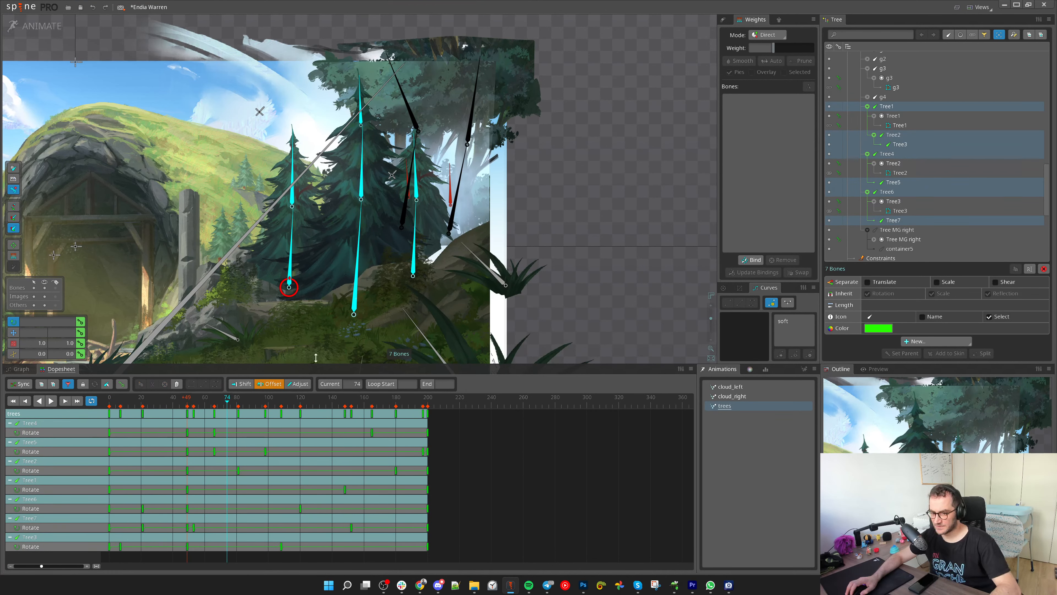
Play the trees animation with the bones hidden to examine the firs' sway in the full scene and close up
key("d")
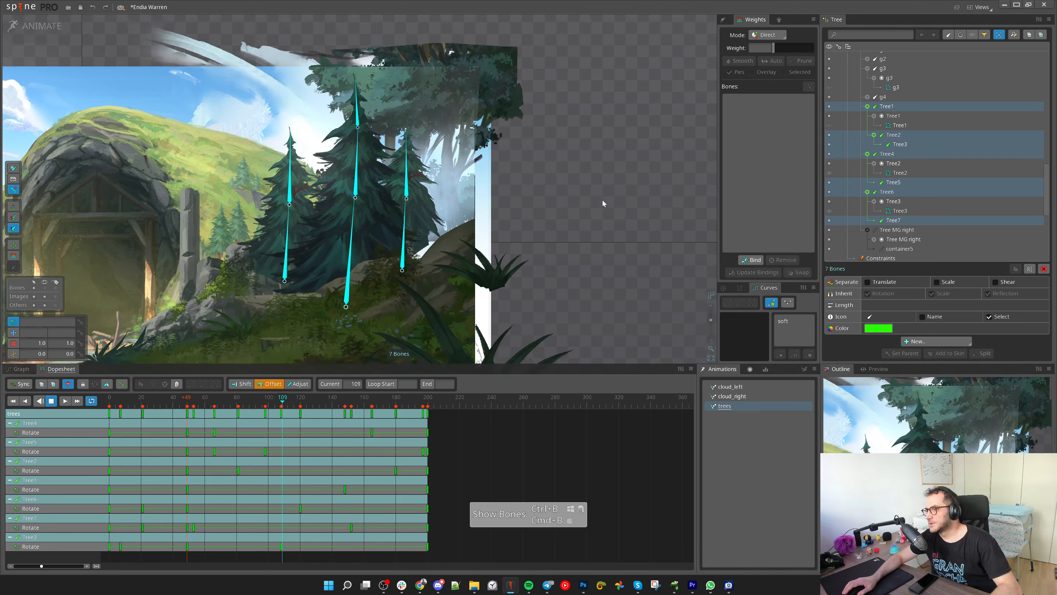
key("space")
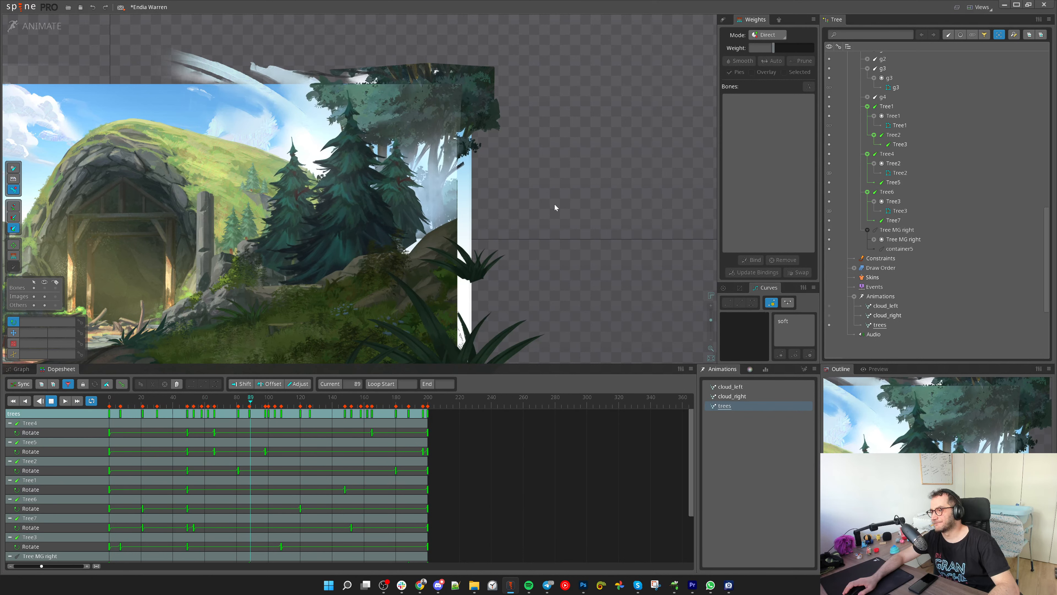
scroll(551, 207, "down", 3)
left_click_drag(403, 249, 523, 259)
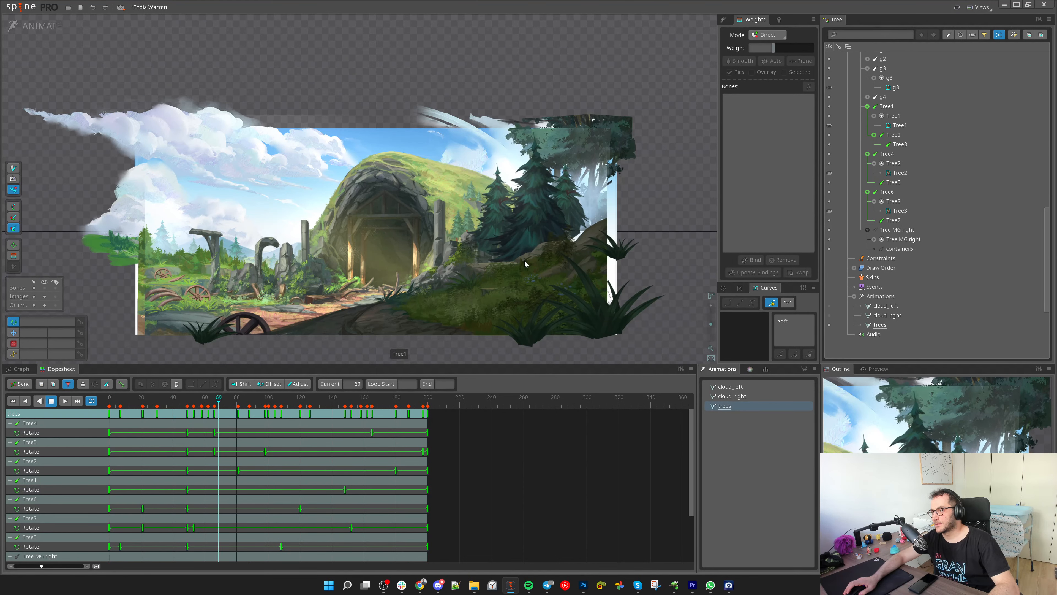
scroll(488, 244, "up", 3)
left_click_drag(615, 199, 573, 233)
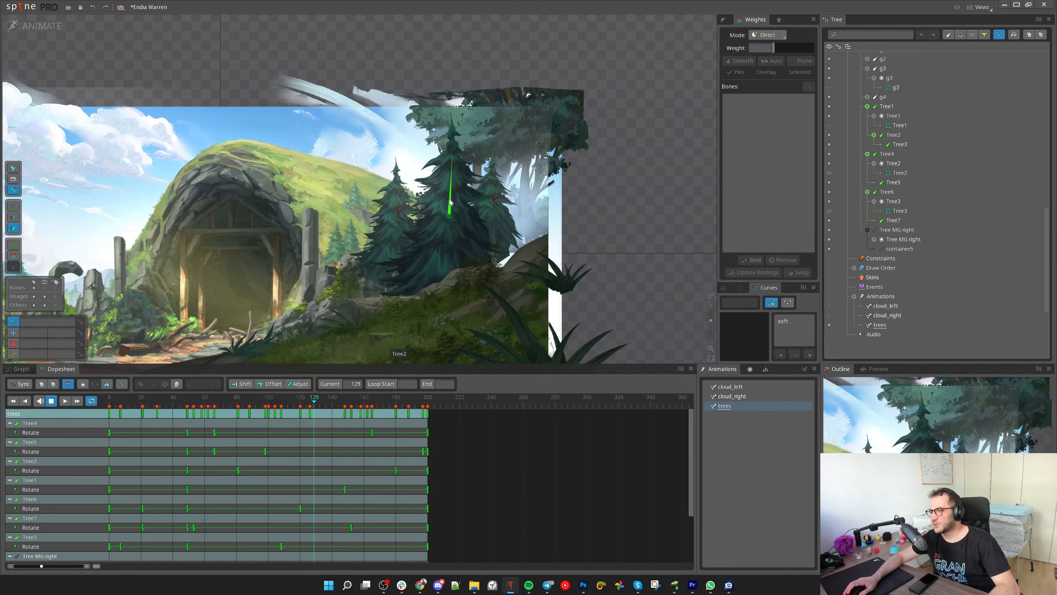
scroll(468, 208, "up", 2)
left_click_drag(502, 223, 475, 220)
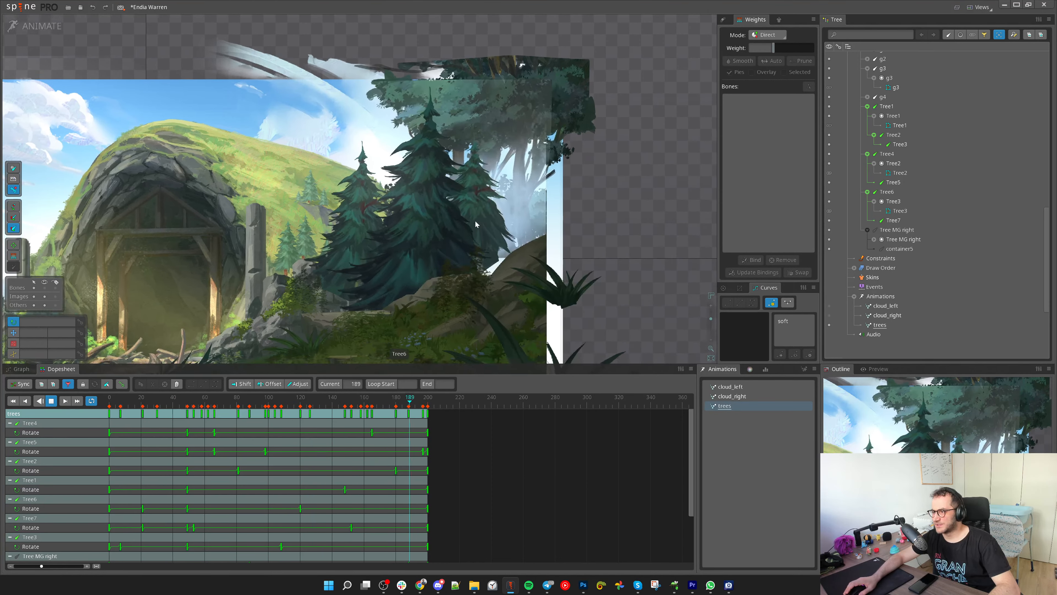
key("d")
left_click(472, 228)
scroll(481, 204, "down", 1)
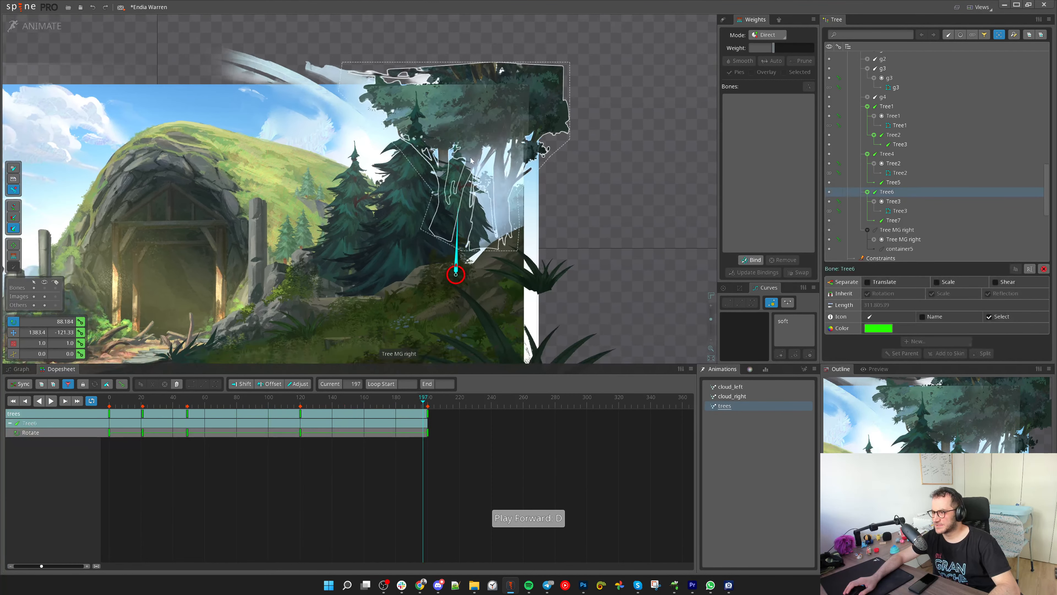
scroll(482, 200, "up", 2)
left_click_drag(551, 305, 517, 274)
scroll(517, 275, "down", 2)
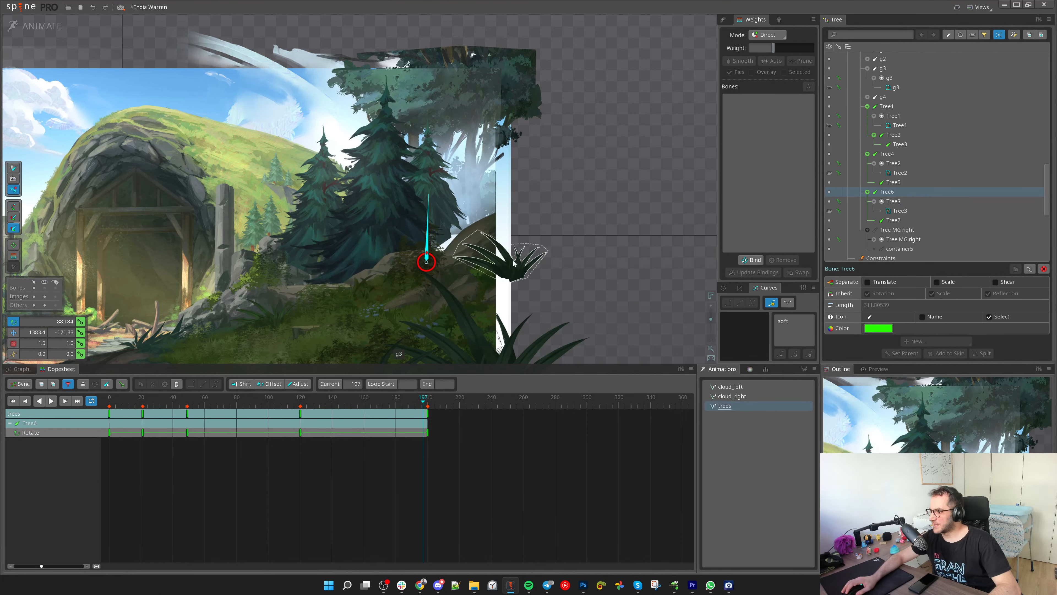
scroll(564, 251, "up", 1)
Turn off the dopesheet's rotate filter, copy all keys of the trees animation, and paste them at frame 200
key("space")
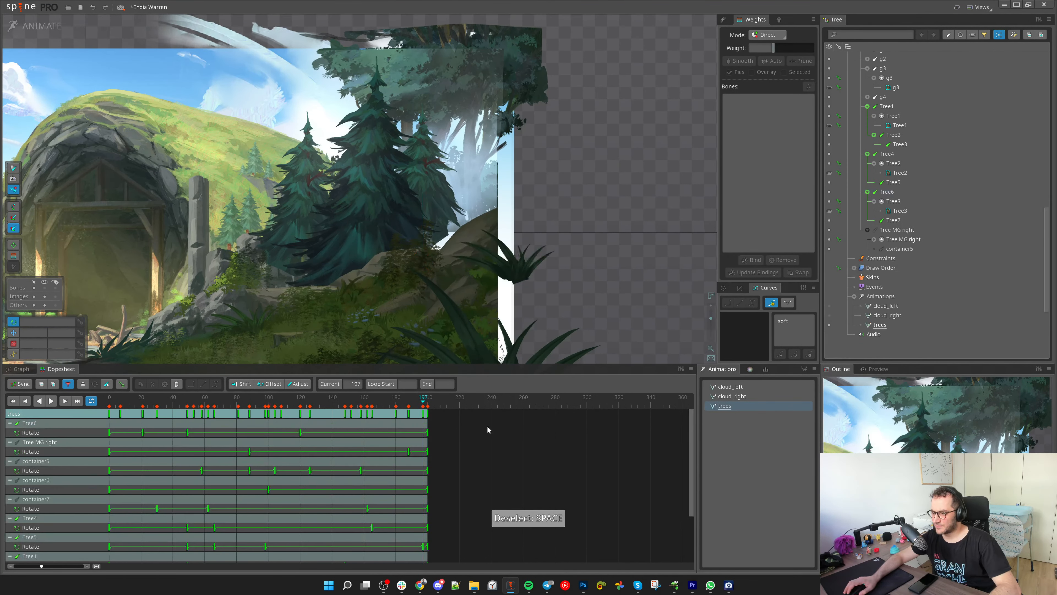
left_click(67, 383)
left_click_drag(500, 456, 36, 398)
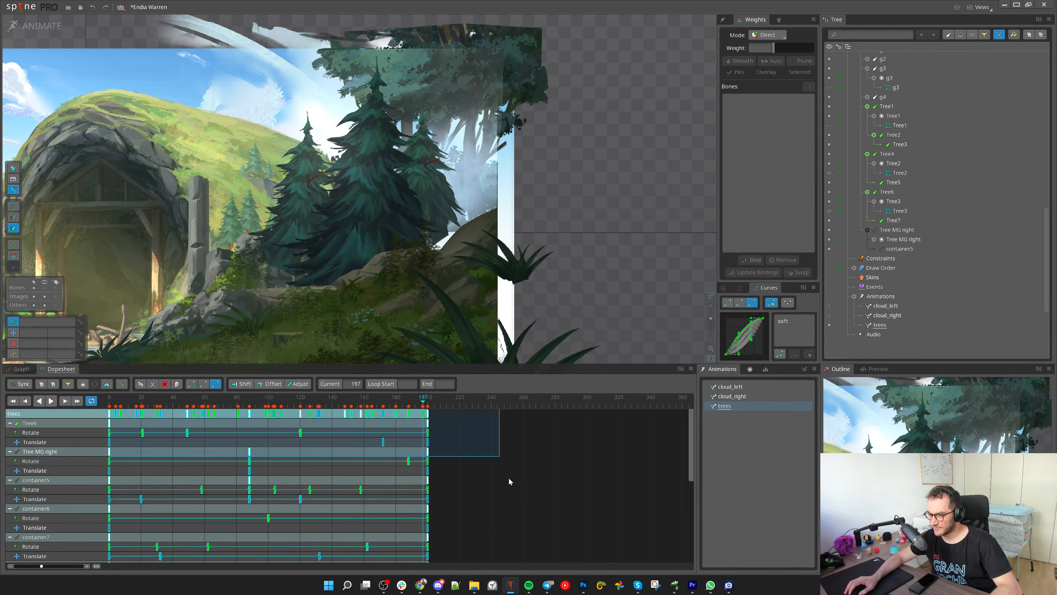
key("ctrl+c")
scroll(459, 450, "down", 3)
scroll(461, 463, "up", 1)
scroll(462, 465, "up", 2)
left_click(478, 482)
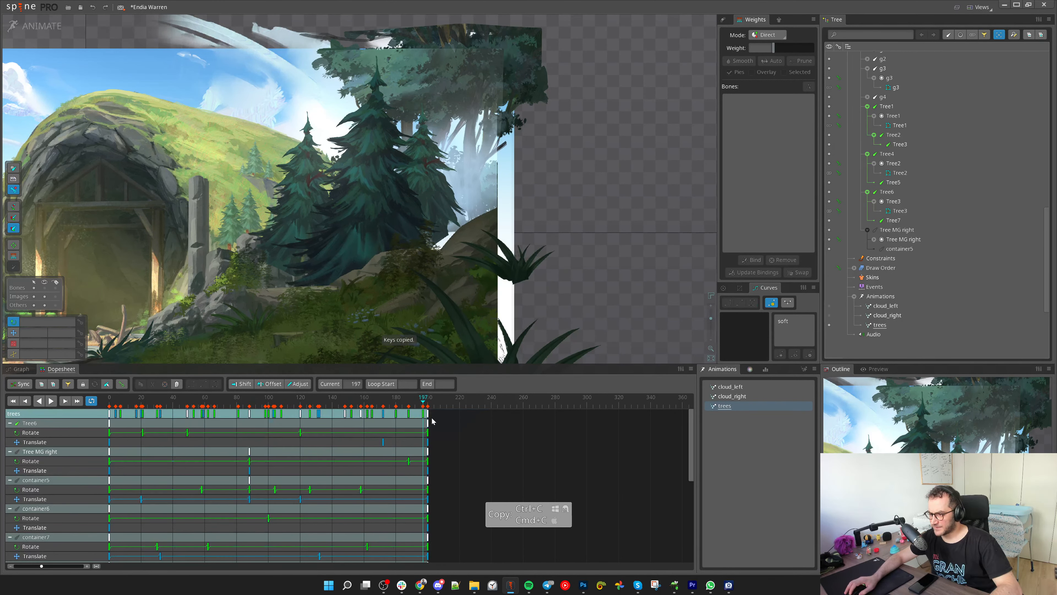
double_click(427, 414)
key("ctrl+v")
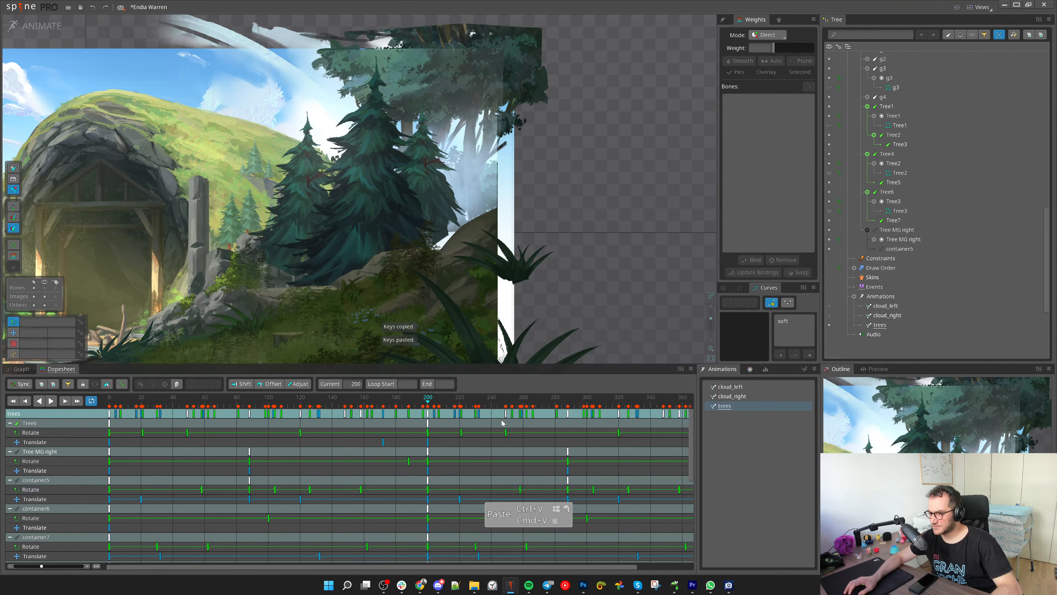
Show the bones and delete the pasted keys after frame 200 for the right fir's Tree6 and Tree7 bones
key("ctrl+b")
left_click(422, 195)
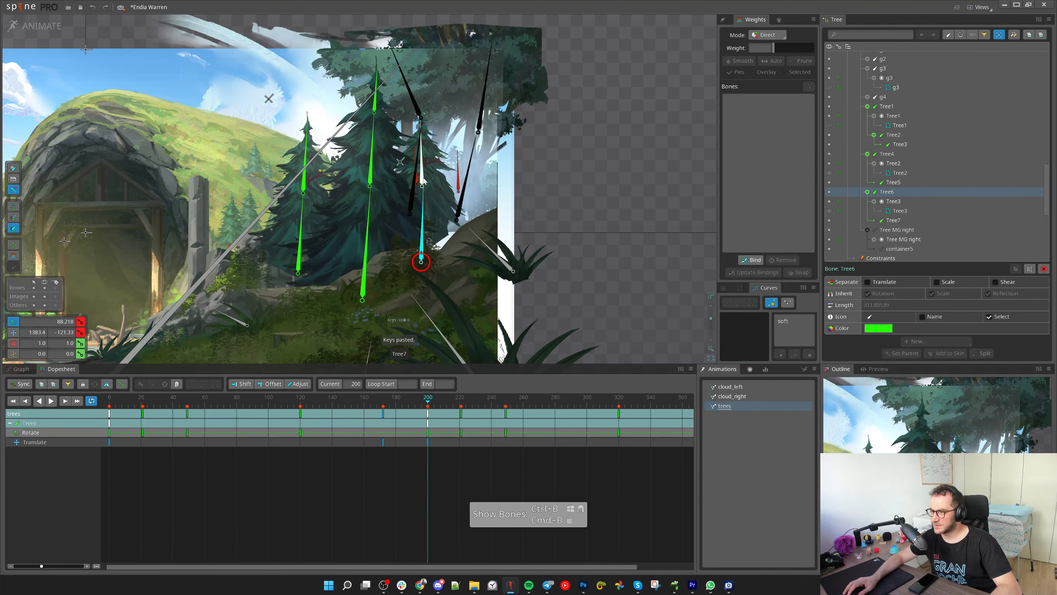
left_click(423, 179, "ctrl")
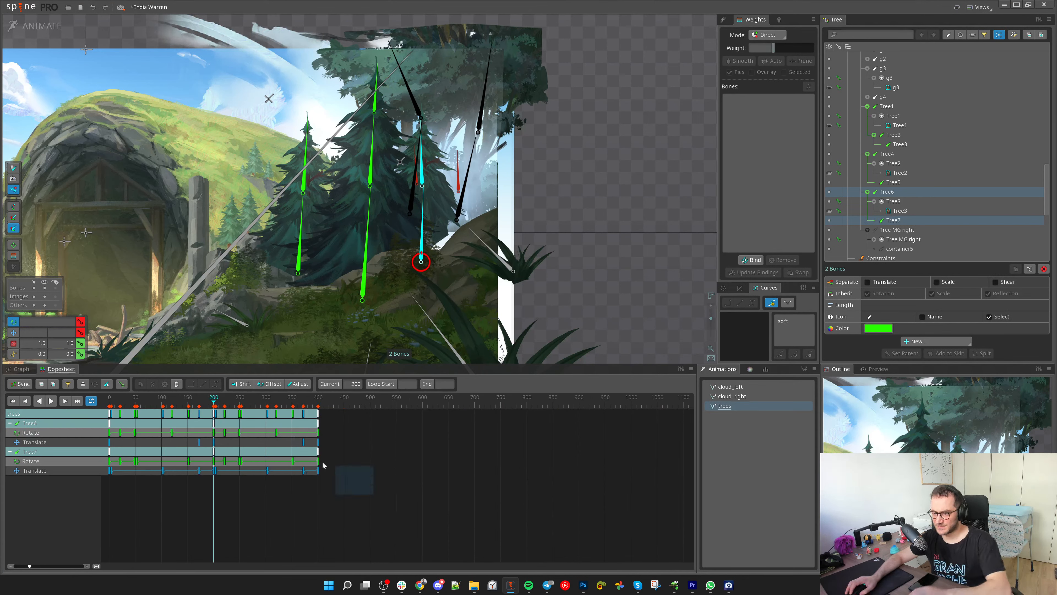
left_click_drag(346, 482, 220, 395)
key("Delete")
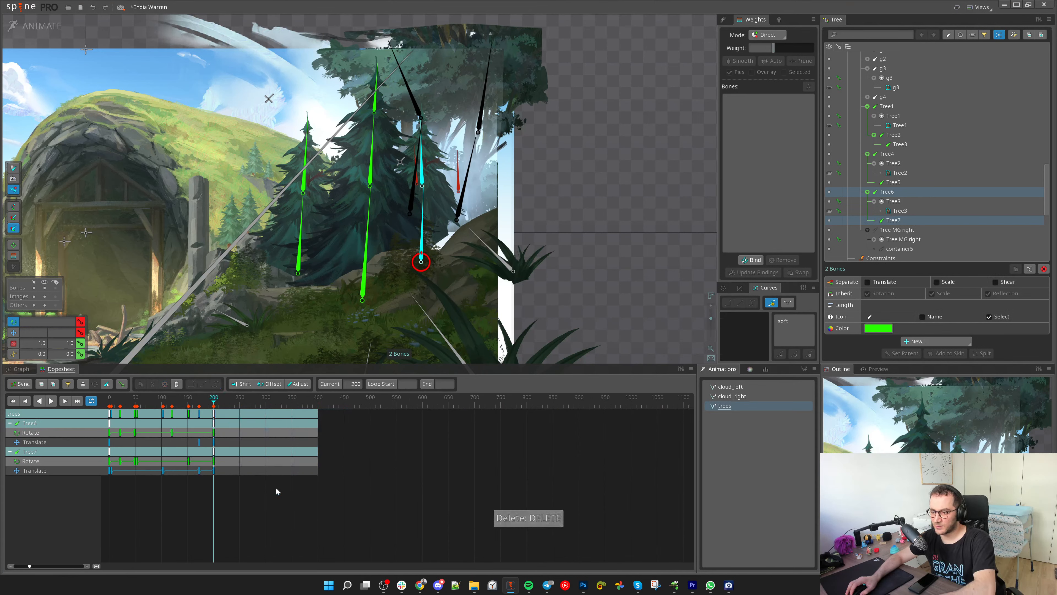
Stretch all remaining keys of the right fir's Tree6 and Tree7 bones so they end at about frame 400
left_click_drag(274, 503, 64, 387)
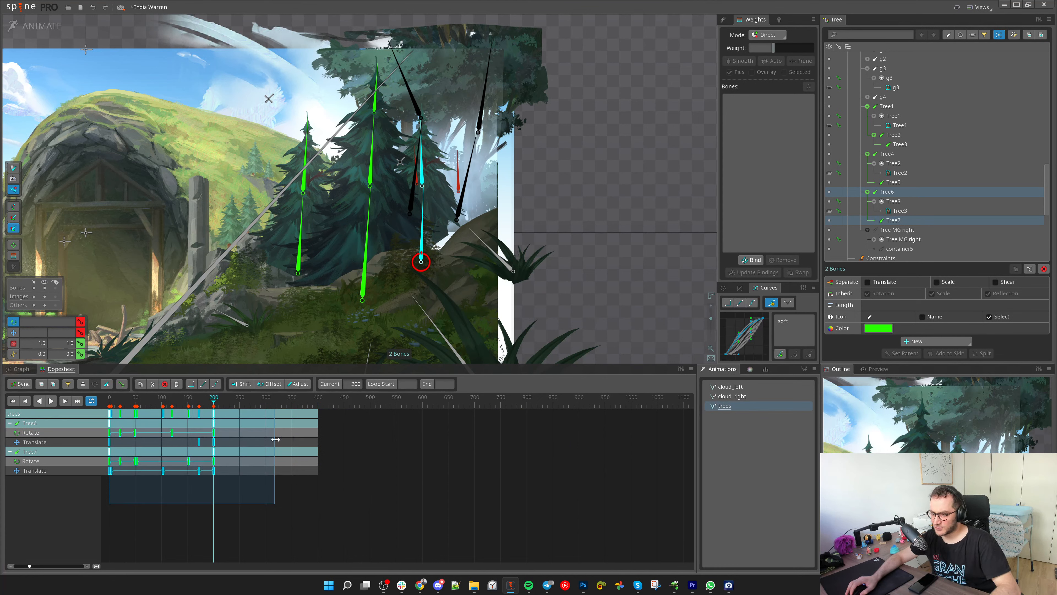
left_click_drag(276, 439, 441, 440)
left_click(466, 454)
left_click(317, 414)
scroll(322, 405, "up", 4)
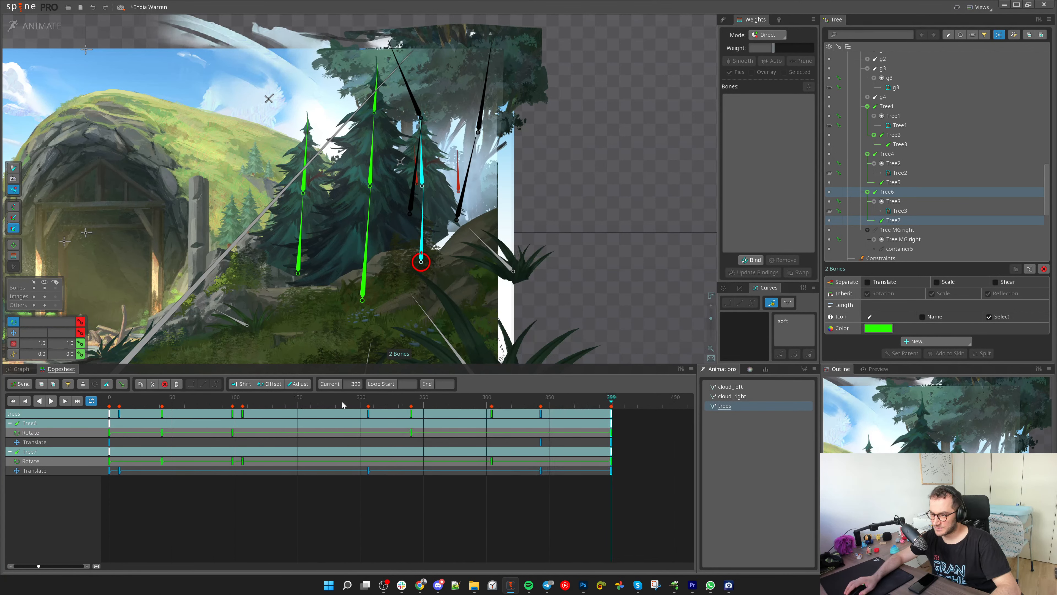
left_click_drag(613, 410, 537, 411)
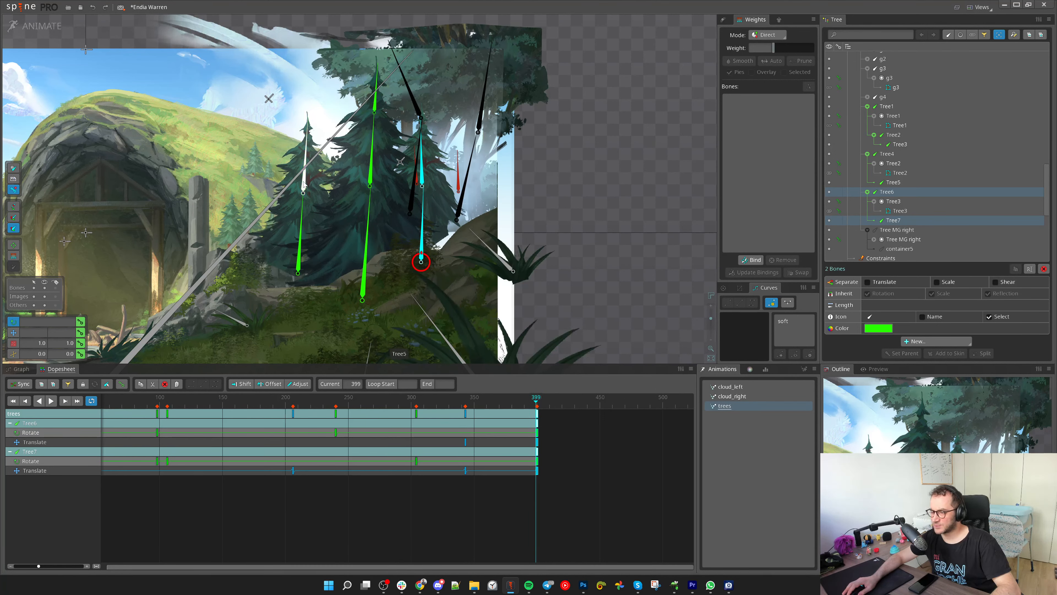
scroll(185, 394, "down", 4)
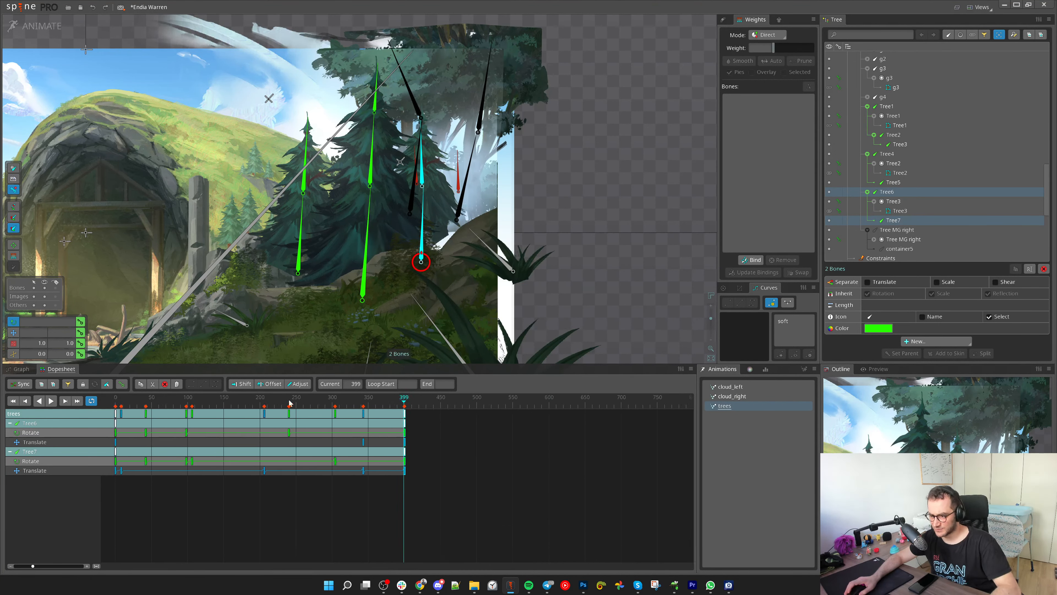
Play the trees animation with the bones hidden and nothing selected to examine the right fir's sway up close
key("d")
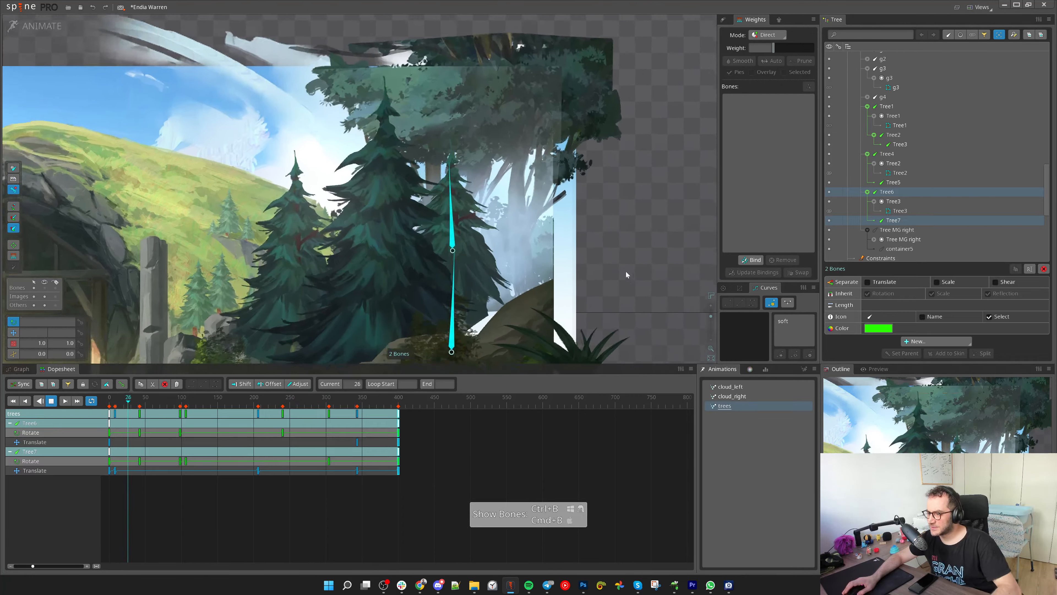
key("space")
scroll(462, 258, "up", 3)
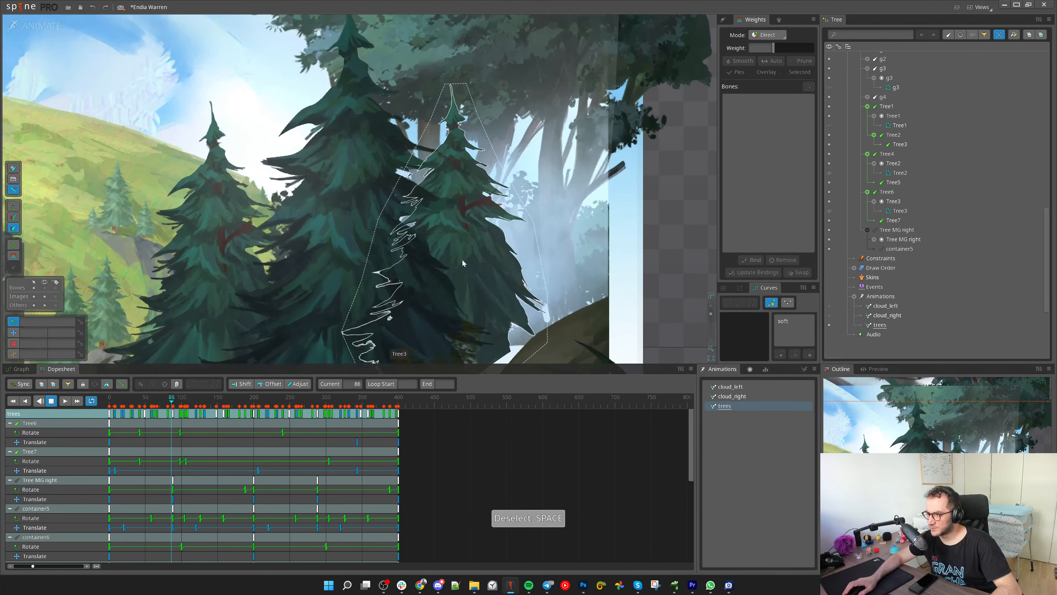